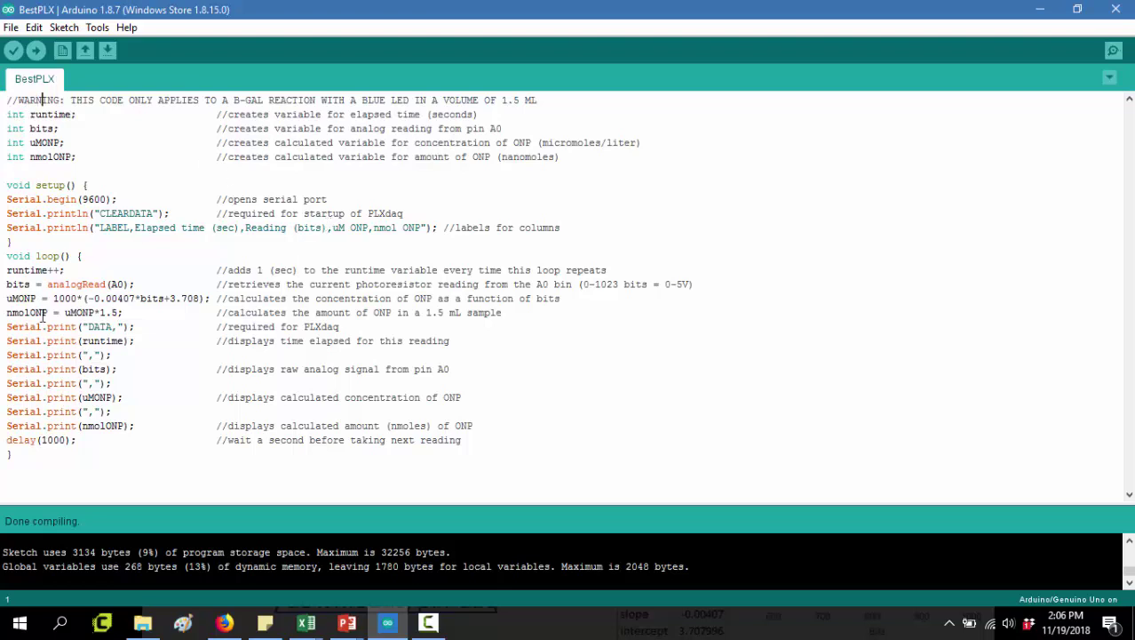
Step: Examine the warning comment heading the sketch and the loop lines that calculate uMONP and nmolONP
{"action": "triple_click", "coordinate": [95, 103]}
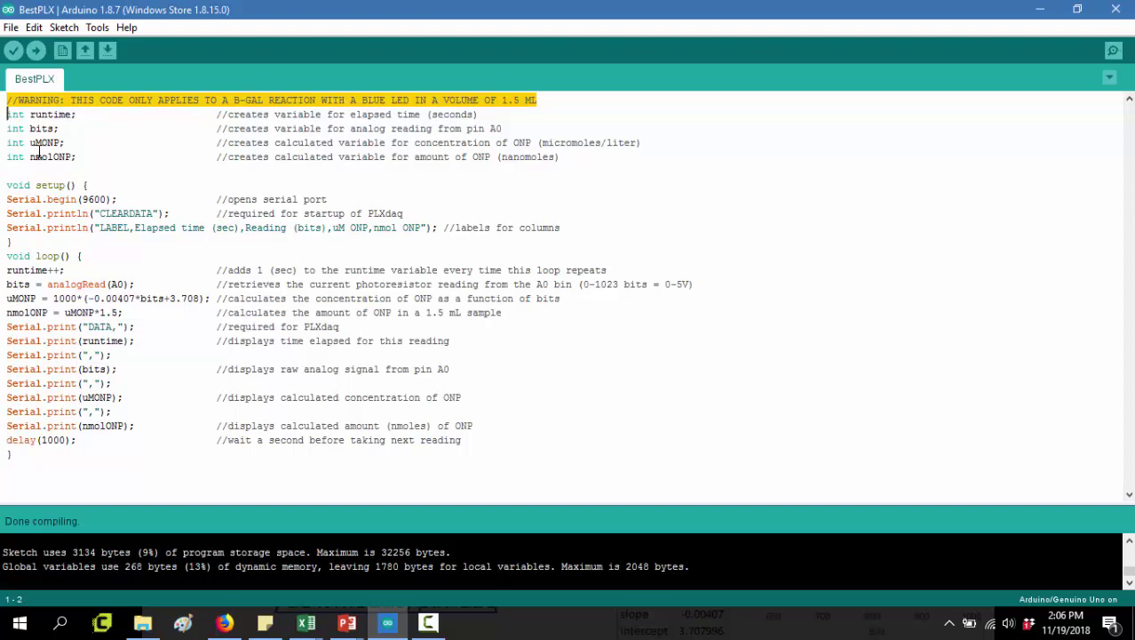
{"action": "double_click", "coordinate": [148, 297]}
{"action": "left_click", "coordinate": [147, 297]}
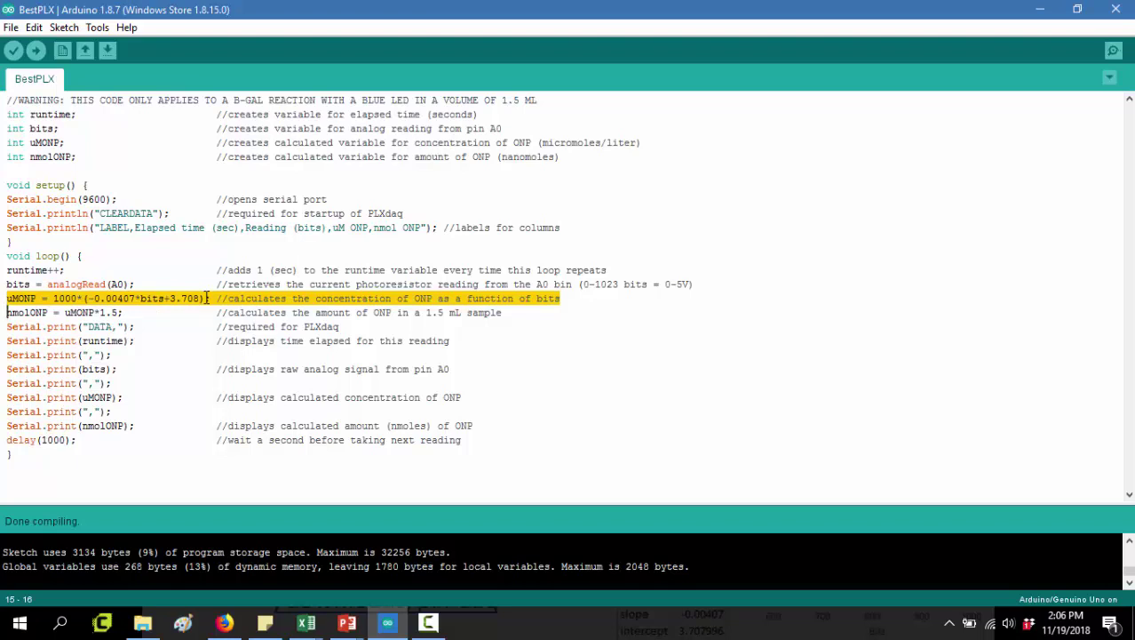
{"action": "left_click", "coordinate": [498, 100]}
{"action": "triple_click", "coordinate": [498, 100]}
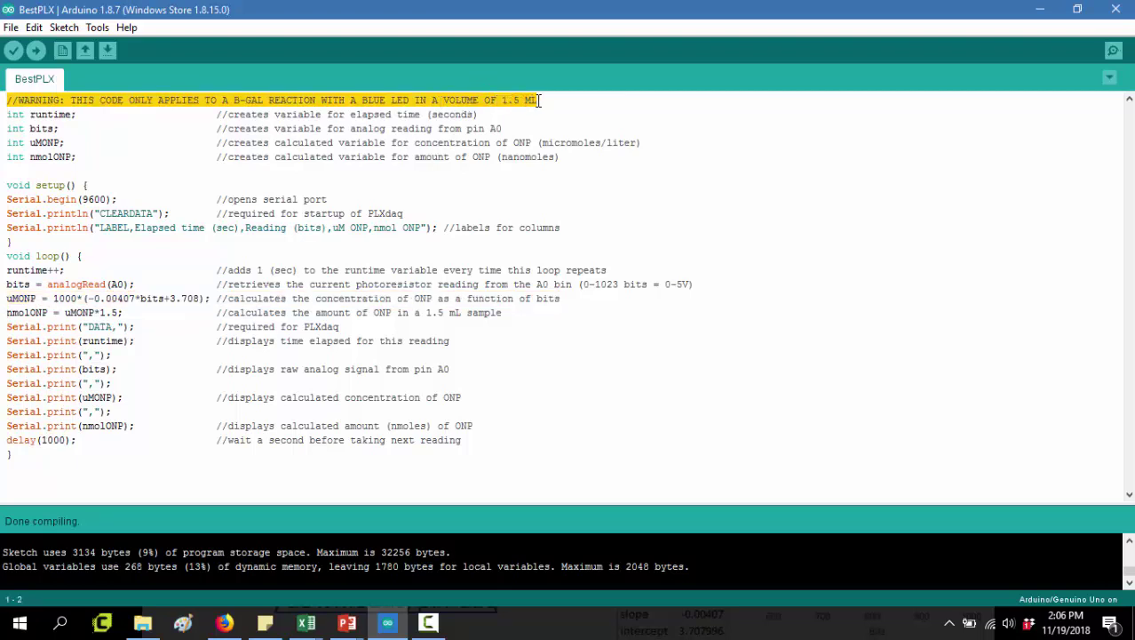
{"action": "triple_click", "coordinate": [85, 313]}
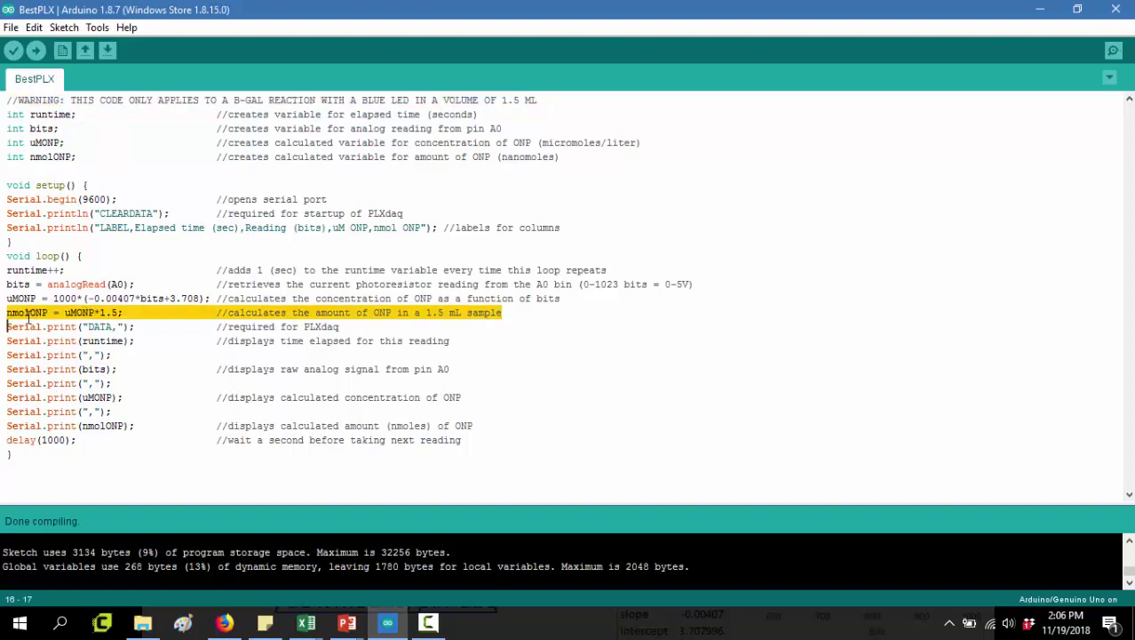
{"action": "left_click", "coordinate": [120, 313]}
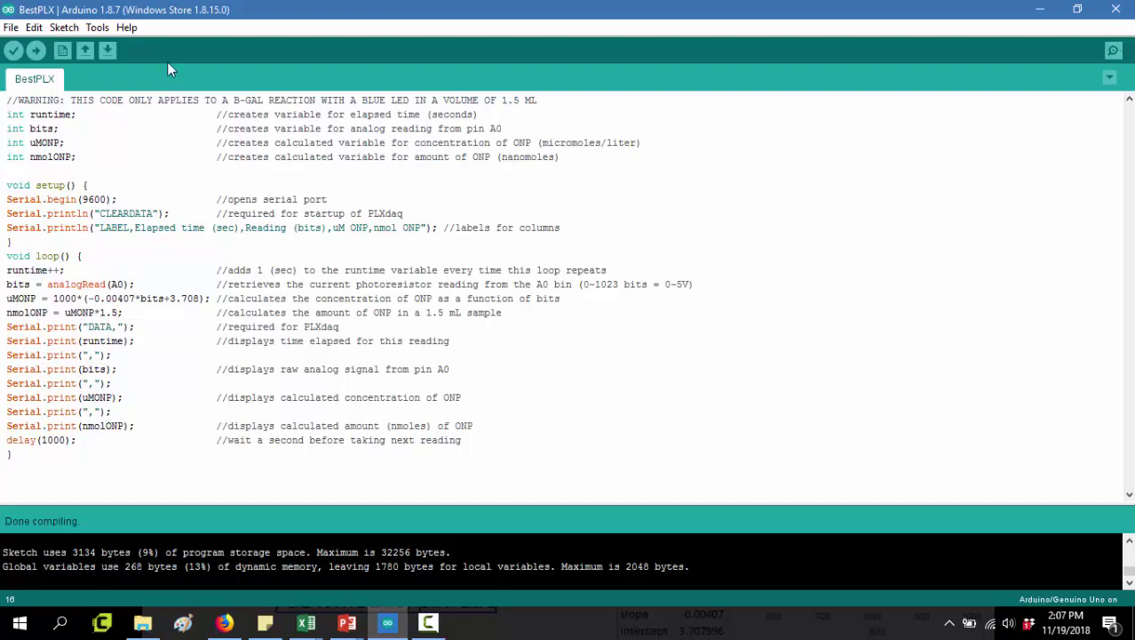
Step: Review the integer variable declarations for runtime, bits, uMONP and nmolONP above the setup function
{"action": "double_click", "coordinate": [177, 99]}
{"action": "left_click_drag", "start_coordinate": [177, 100], "coordinate": [49, 114]}
{"action": "left_click", "coordinate": [49, 113]}
{"action": "triple_click", "coordinate": [40, 114]}
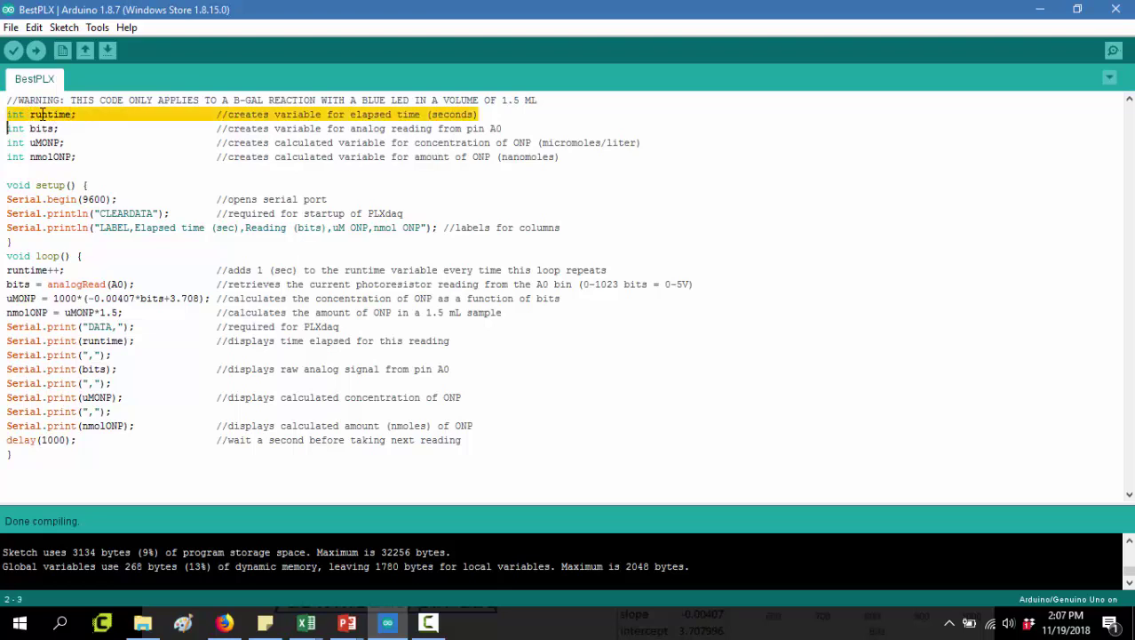
{"action": "double_click", "coordinate": [35, 140]}
{"action": "triple_click", "coordinate": [33, 128]}
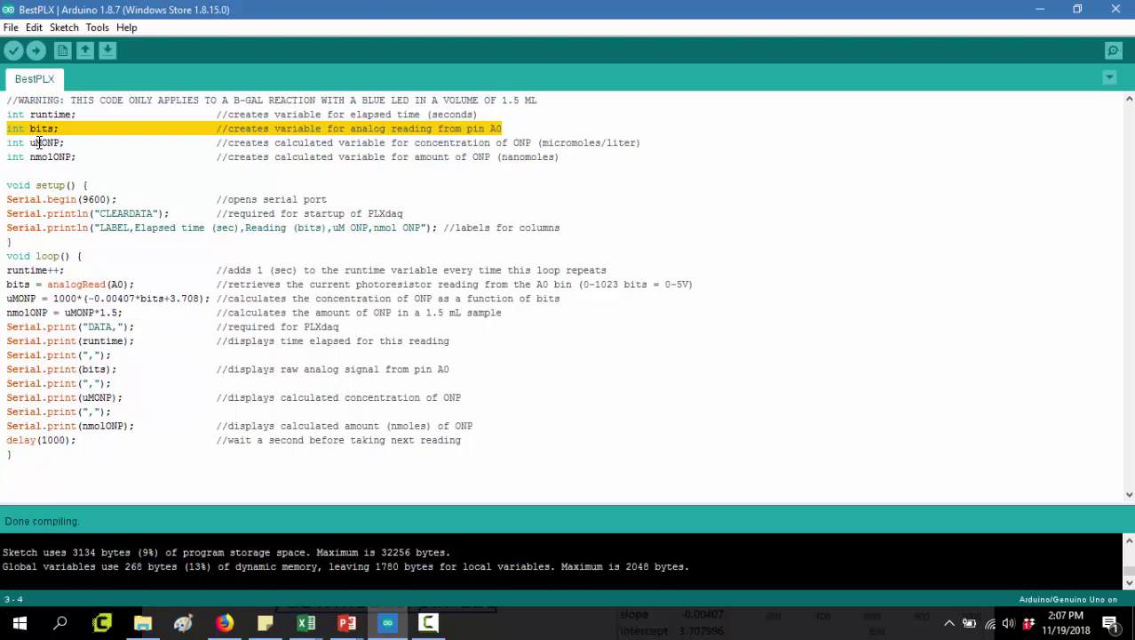
{"action": "double_click", "coordinate": [35, 142]}
{"action": "left_click", "coordinate": [48, 159]}
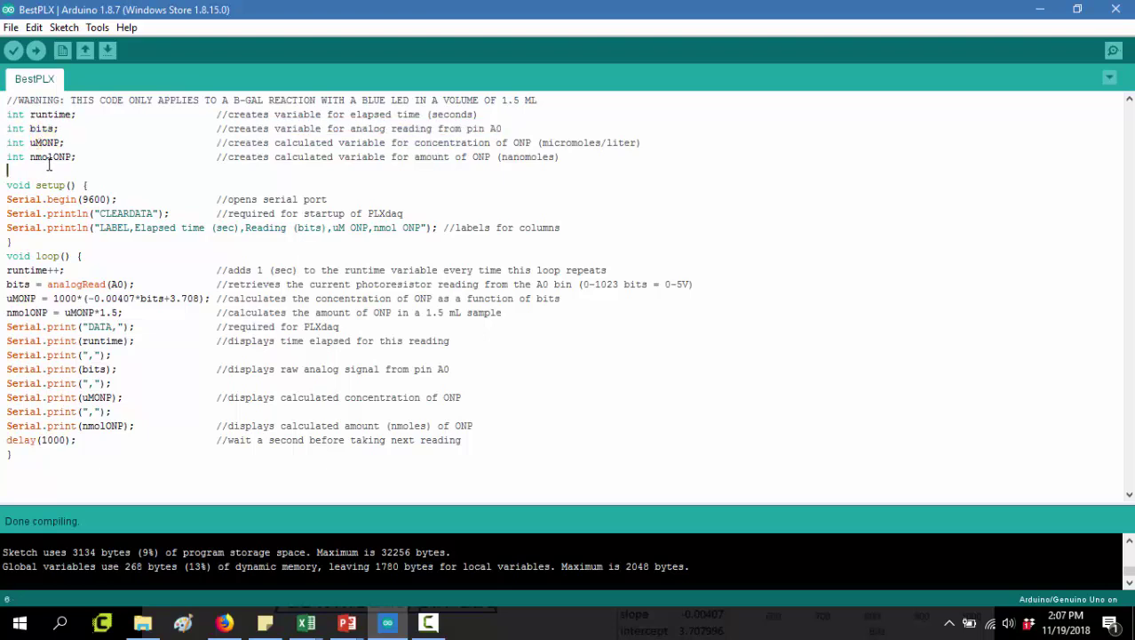
{"action": "double_click", "coordinate": [52, 158]}
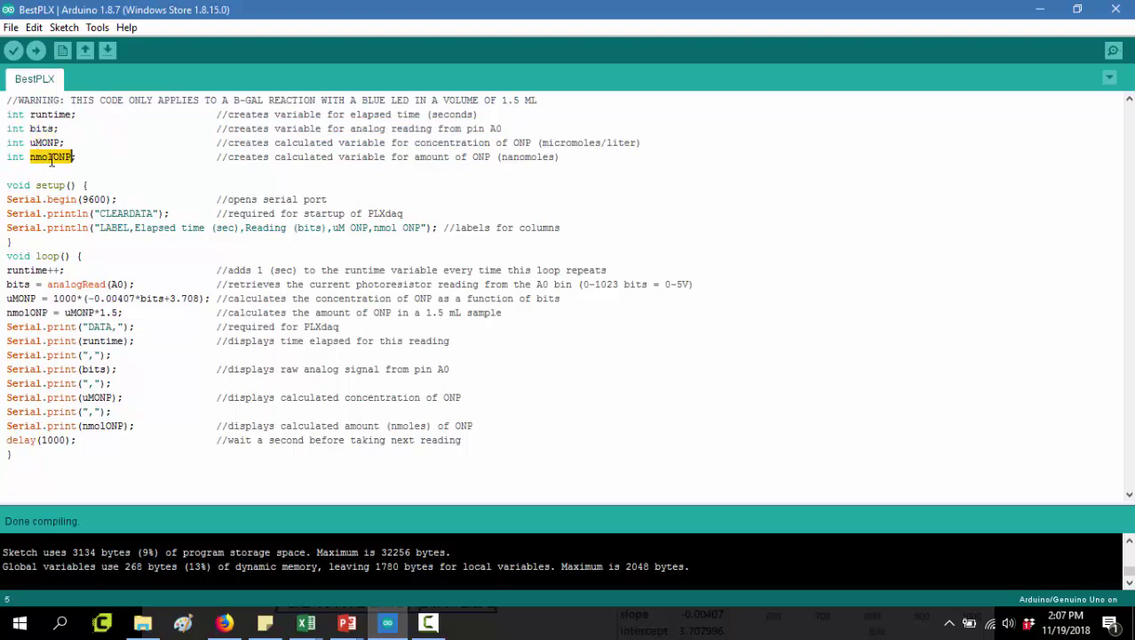
Step: Examine the serial port line and the PLX-DAQ startup line with CLEARDATA in the setup function
{"action": "left_click", "coordinate": [52, 199]}
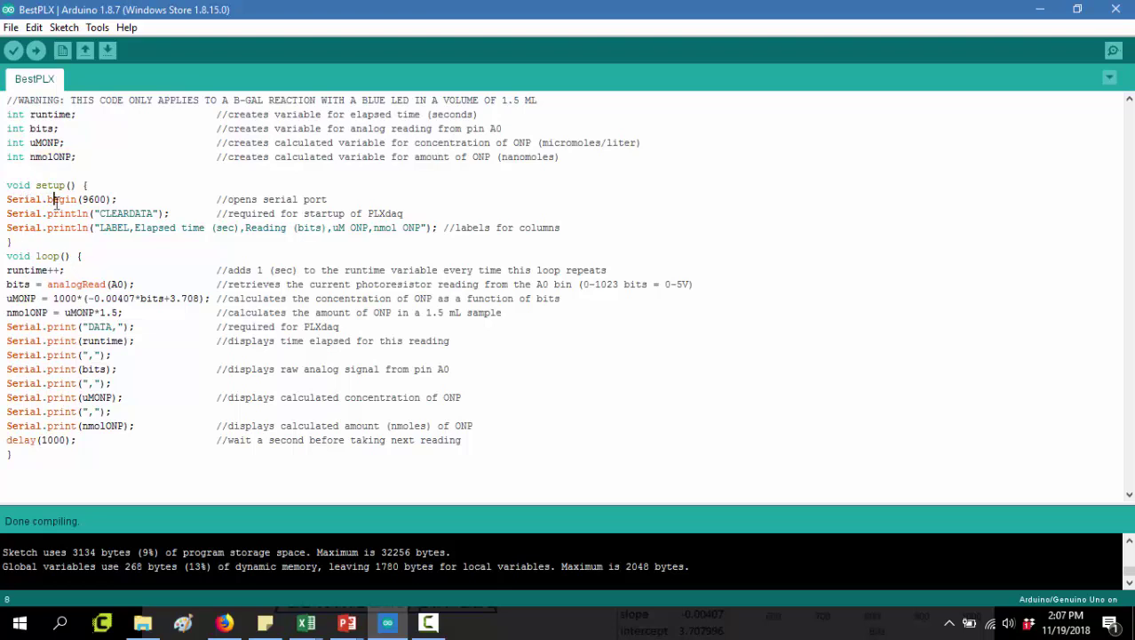
{"action": "left_click", "coordinate": [80, 199]}
{"action": "triple_click", "coordinate": [99, 201]}
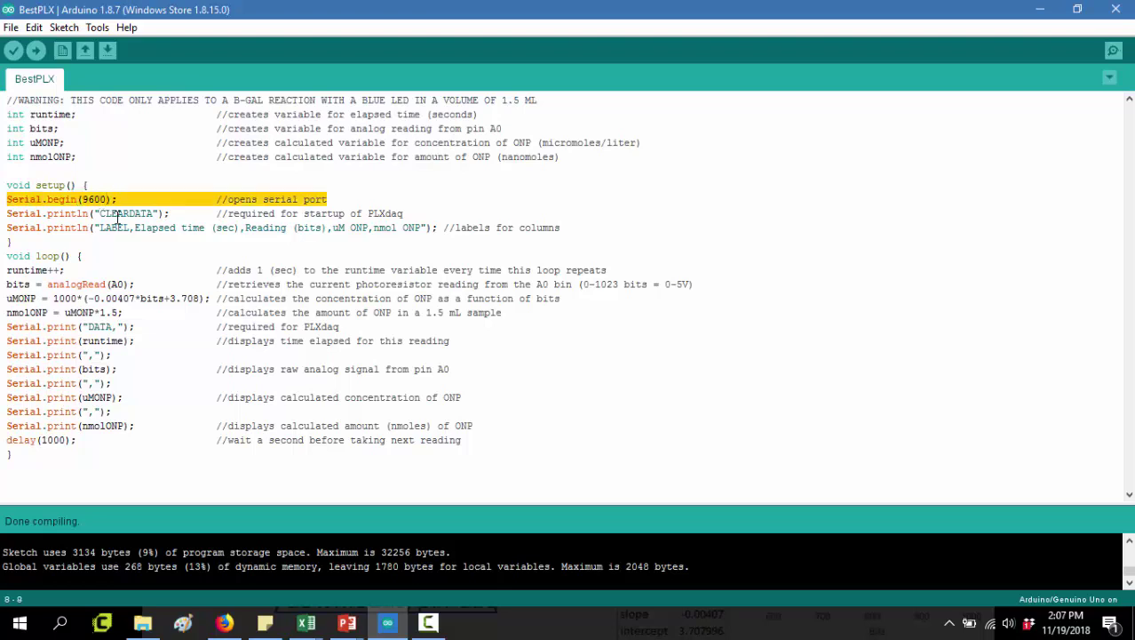
{"action": "triple_click", "coordinate": [117, 214]}
{"action": "left_click", "coordinate": [116, 214]}
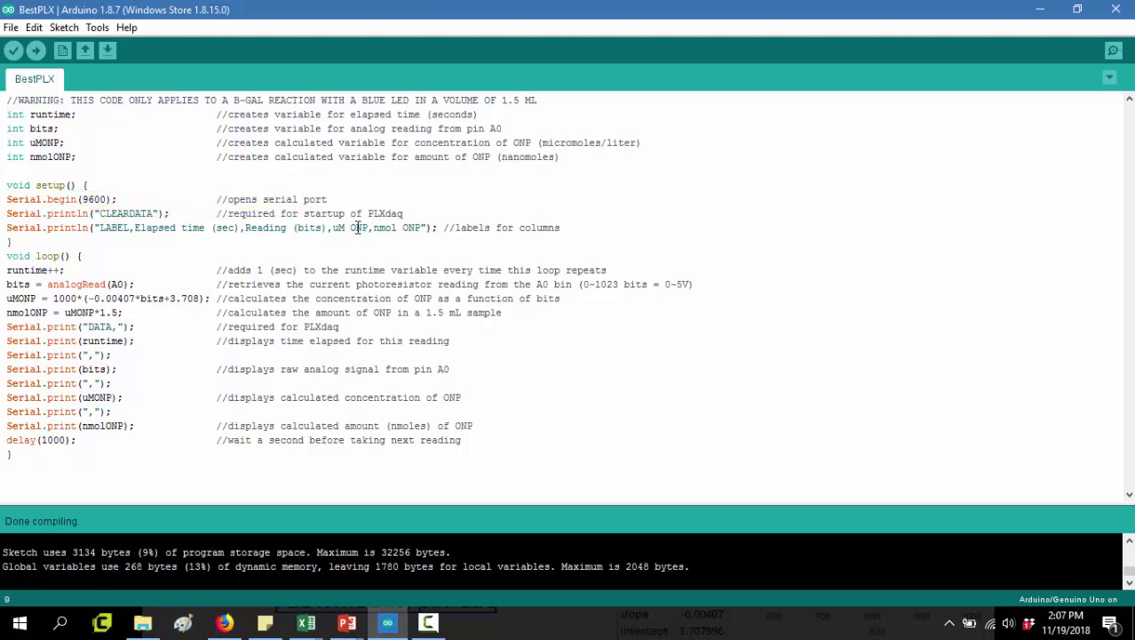
{"action": "left_click_drag", "start_coordinate": [569, 228], "coordinate": [5, 216]}
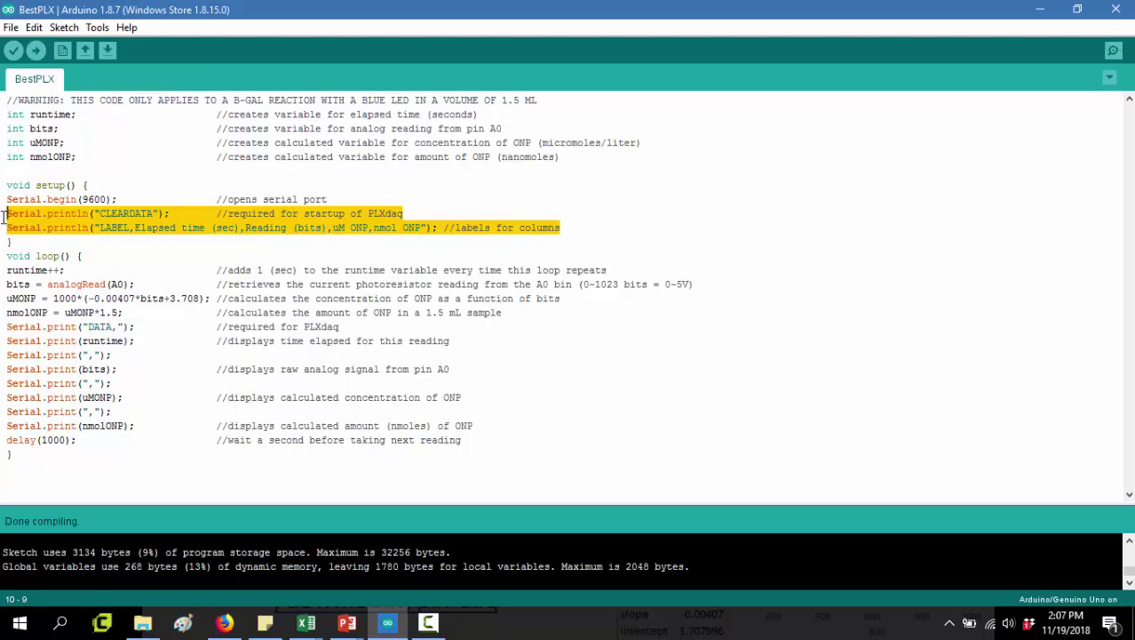
{"action": "left_click", "coordinate": [85, 214]}
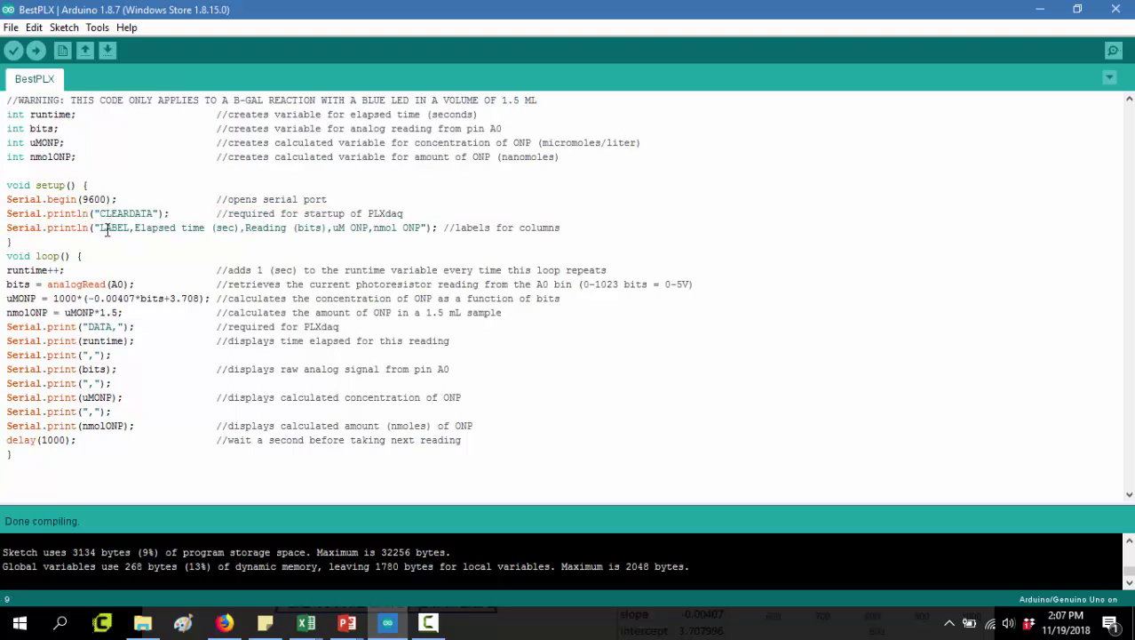
{"action": "triple_click", "coordinate": [111, 214]}
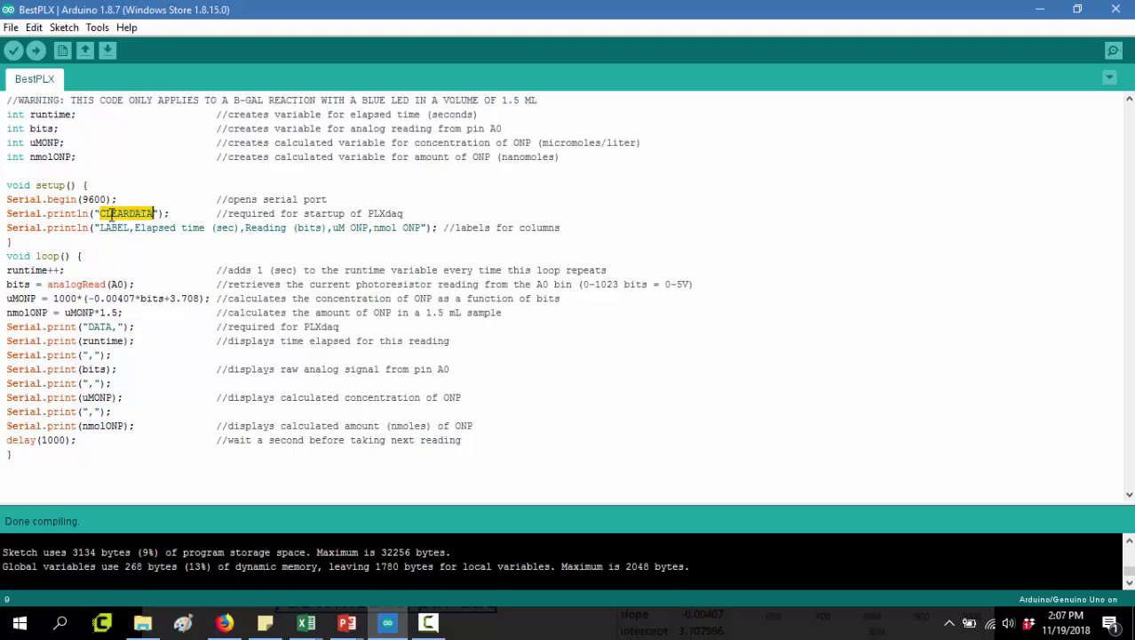
Step: Examine the column names in the LABEL line and the extent of the setup function's code
{"action": "triple_click", "coordinate": [113, 229]}
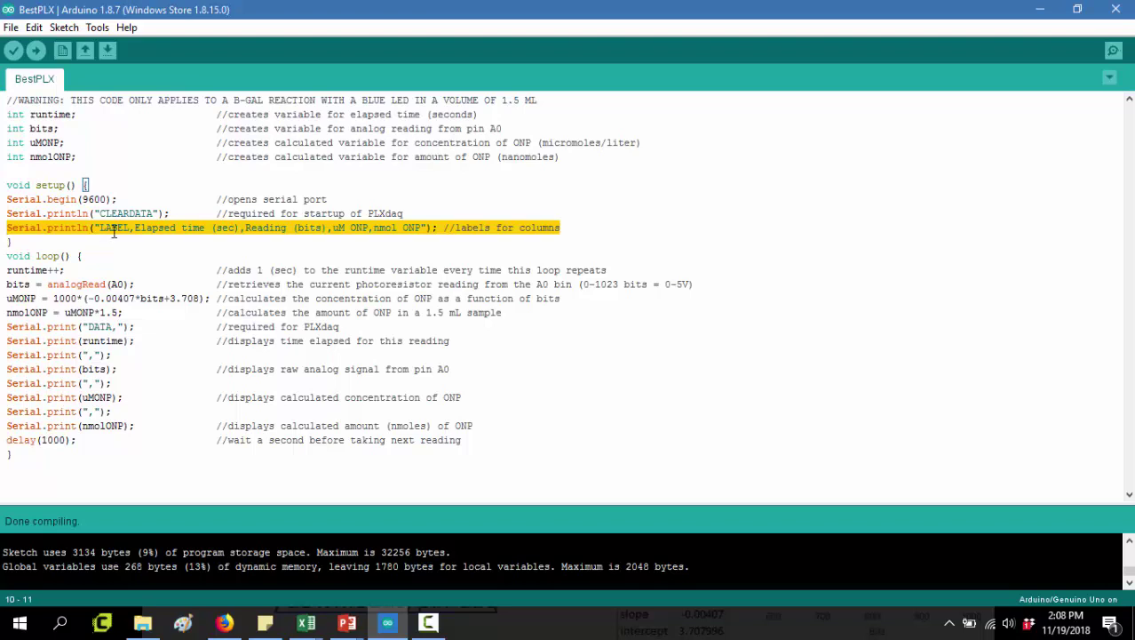
{"action": "left_click", "coordinate": [164, 228]}
{"action": "left_click_drag", "start_coordinate": [134, 228], "coordinate": [241, 227]}
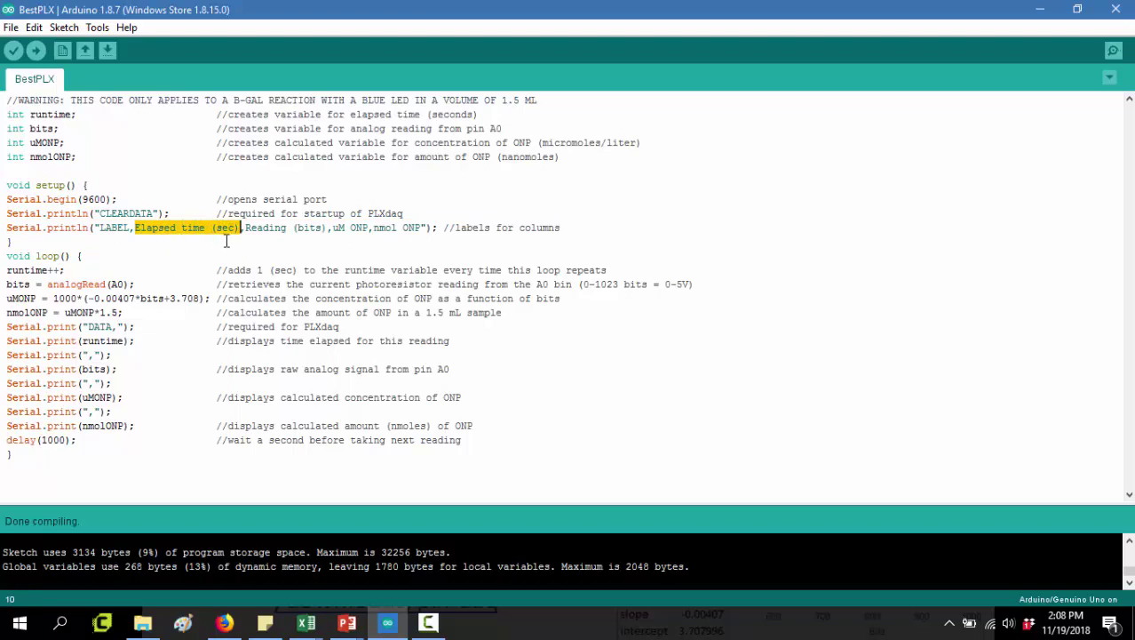
{"action": "left_click_drag", "start_coordinate": [245, 228], "coordinate": [427, 228]}
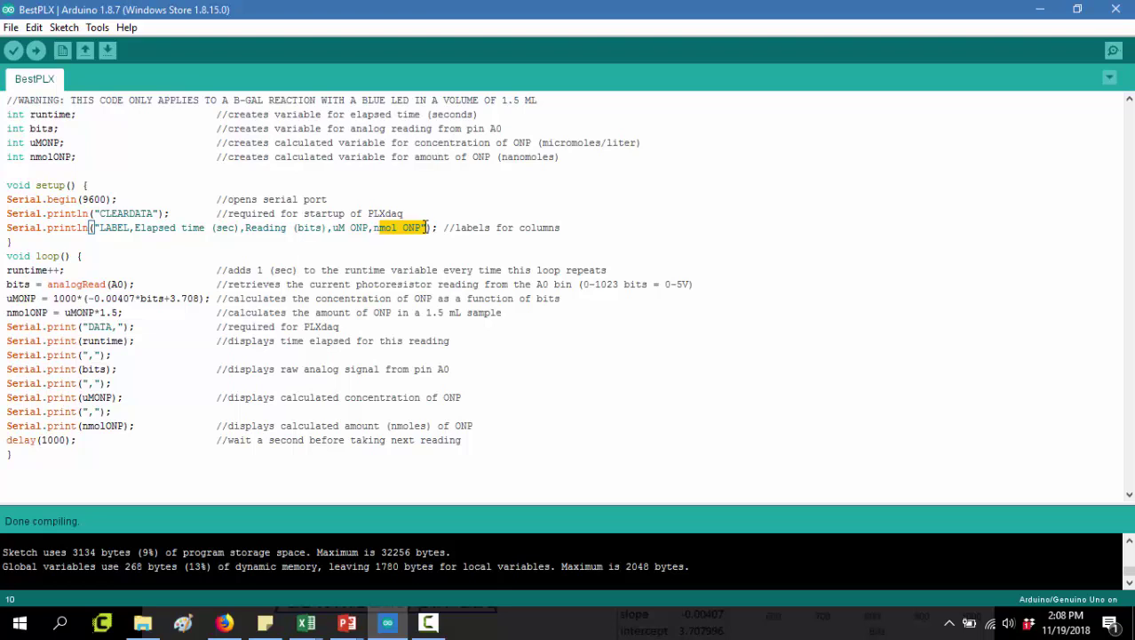
{"action": "left_click", "coordinate": [276, 248]}
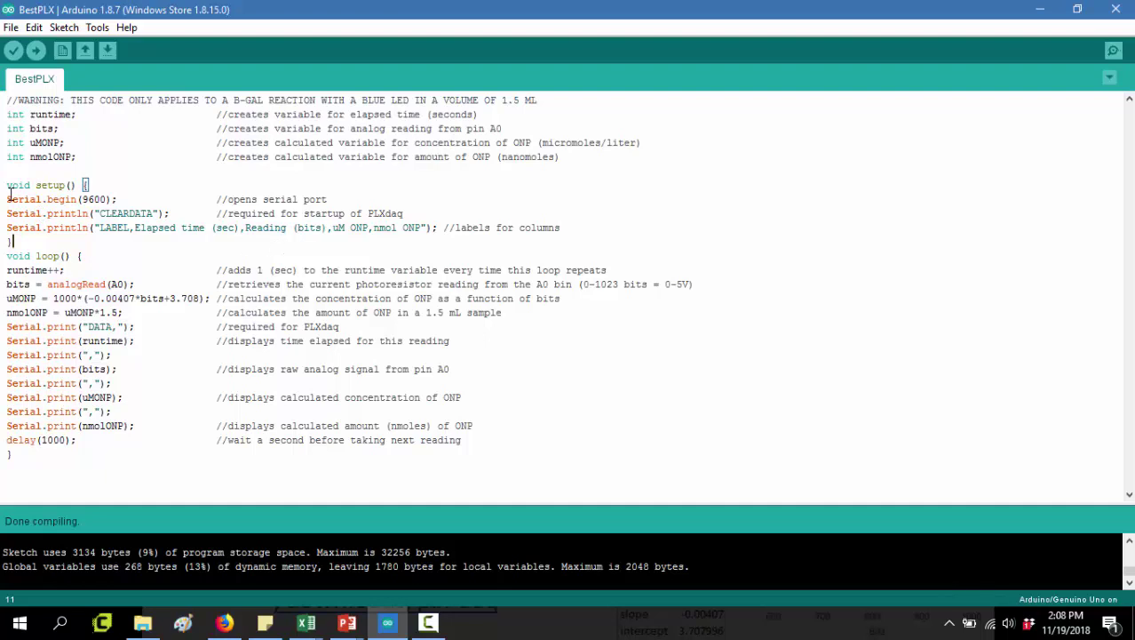
{"action": "left_click_drag", "start_coordinate": [8, 199], "coordinate": [77, 250]}
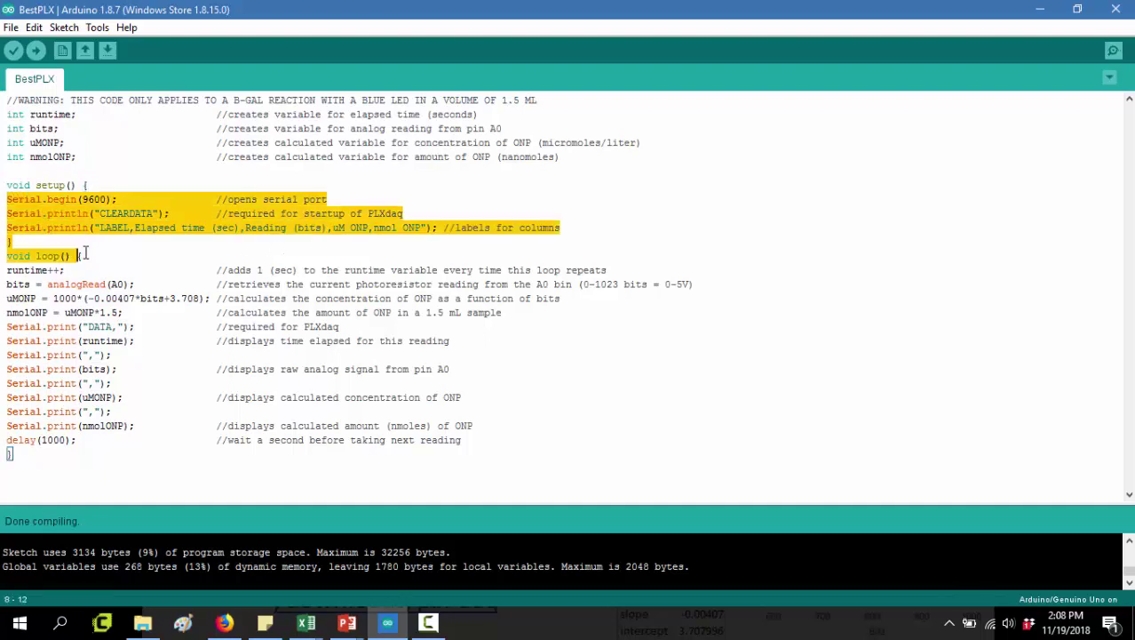
Step: Examine the loop's runtime counter together with its delay line, plus the analog reading of pin A0 into bits
{"action": "left_click", "coordinate": [82, 256]}
{"action": "left_click", "coordinate": [8, 270]}
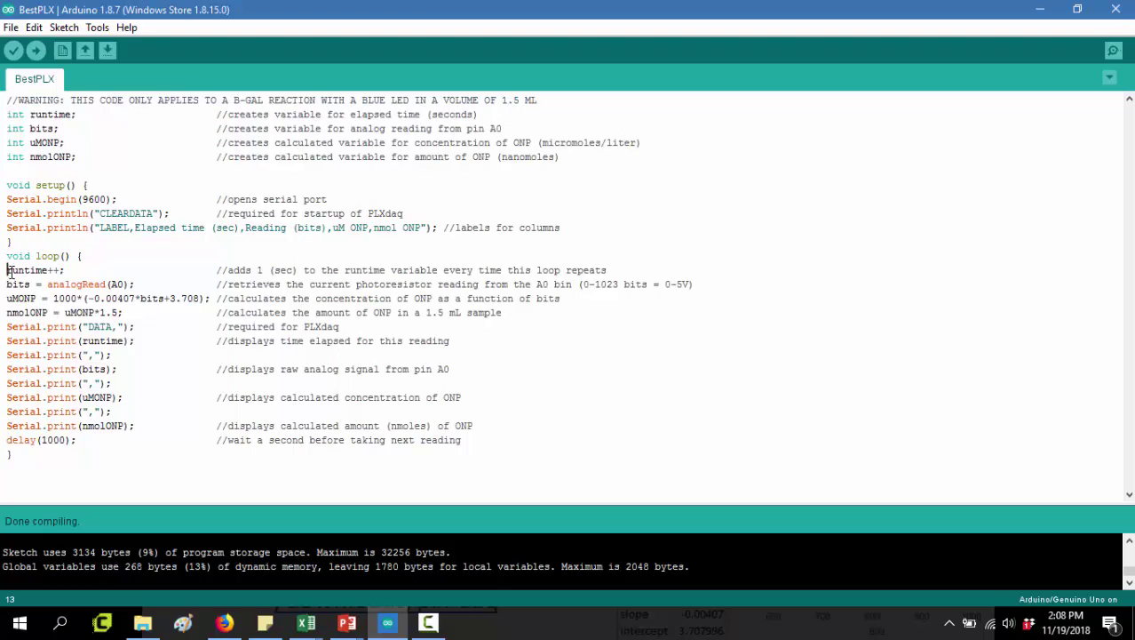
{"action": "triple_click", "coordinate": [10, 271]}
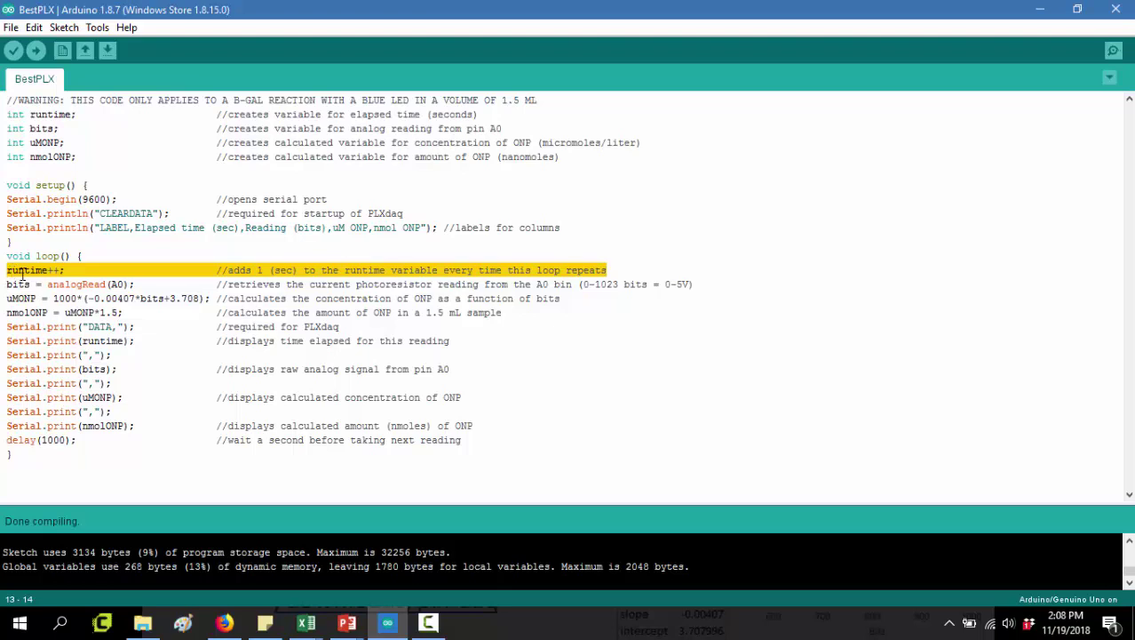
{"action": "left_click", "coordinate": [41, 441]}
{"action": "triple_click", "coordinate": [41, 441]}
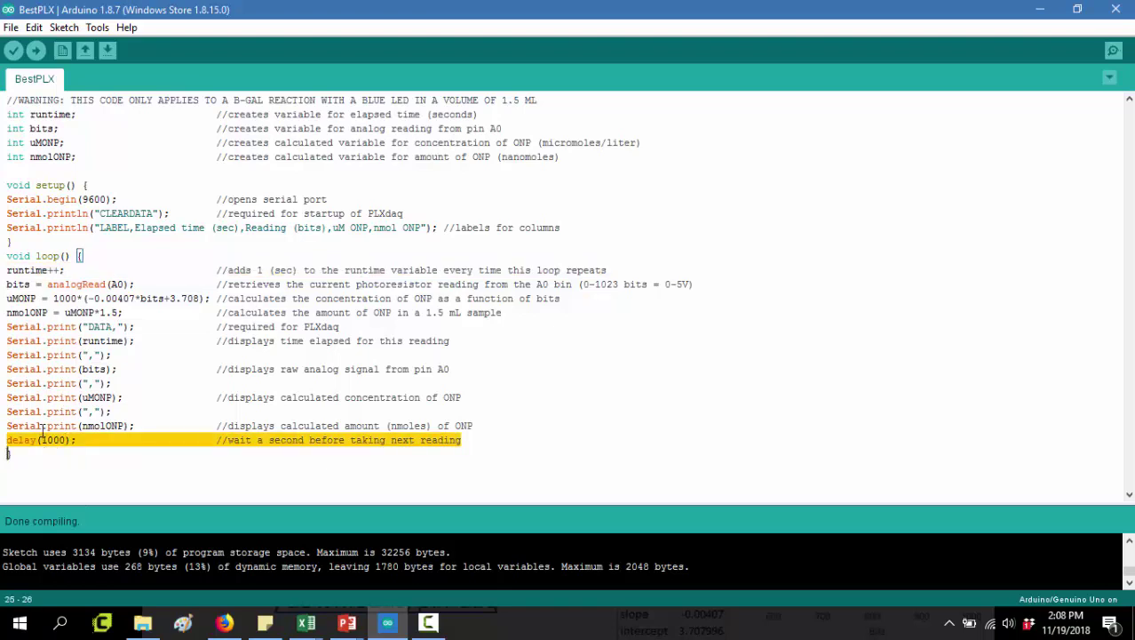
{"action": "triple_click", "coordinate": [32, 272]}
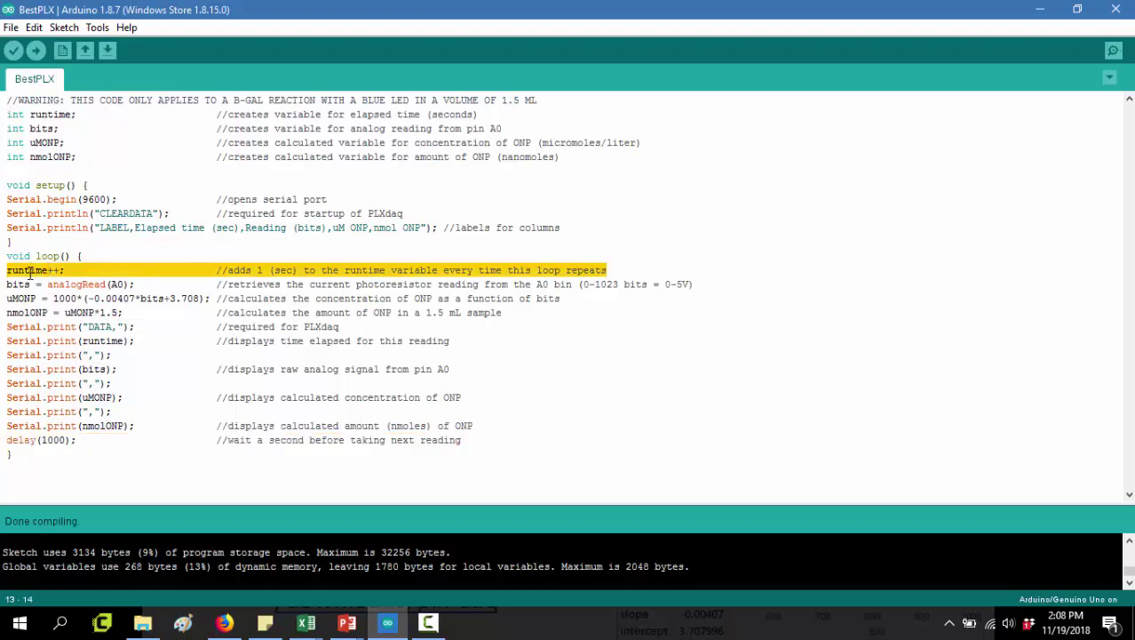
{"action": "double_click", "coordinate": [19, 284]}
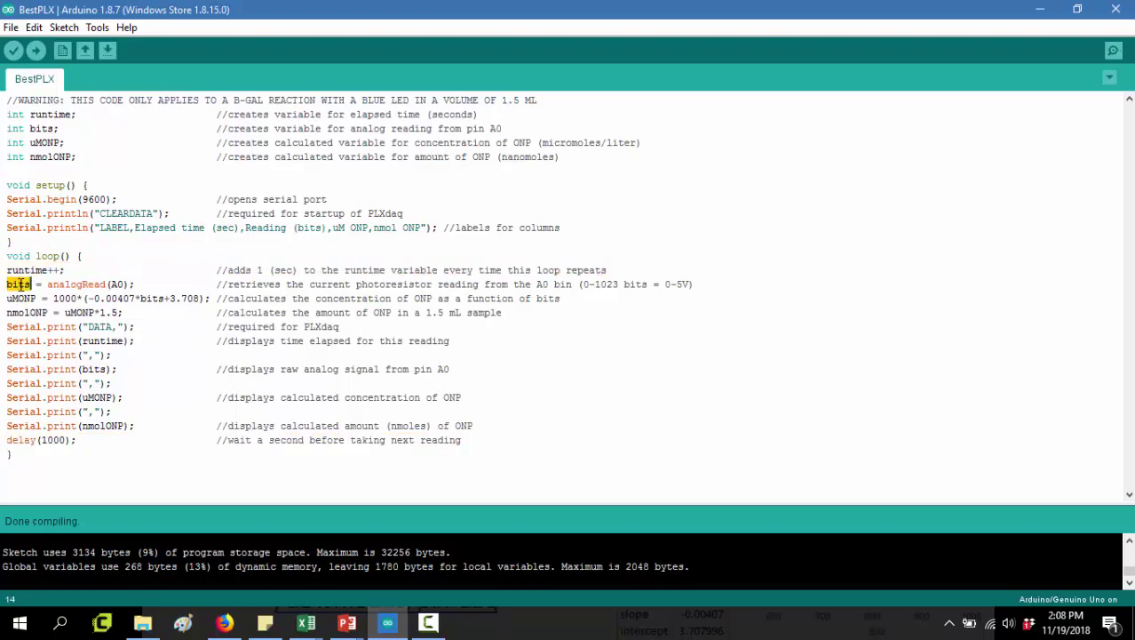
{"action": "triple_click", "coordinate": [20, 285]}
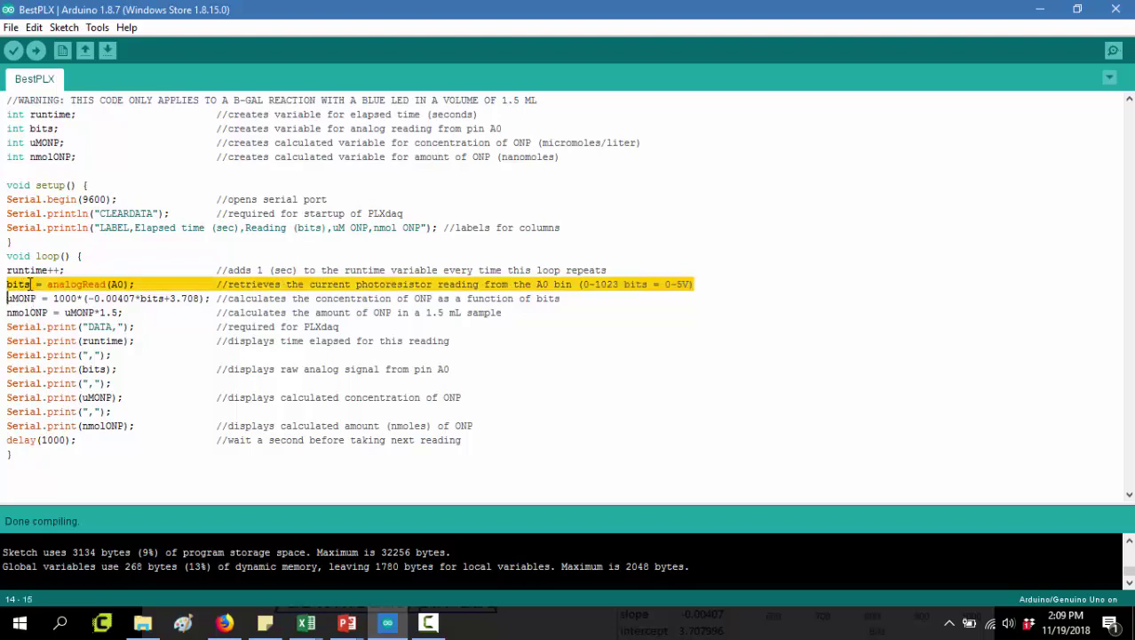
Step: Review how the loop converts bits to the ONP concentration and that concentration to nanomoles
{"action": "left_click", "coordinate": [32, 298]}
{"action": "triple_click", "coordinate": [32, 299]}
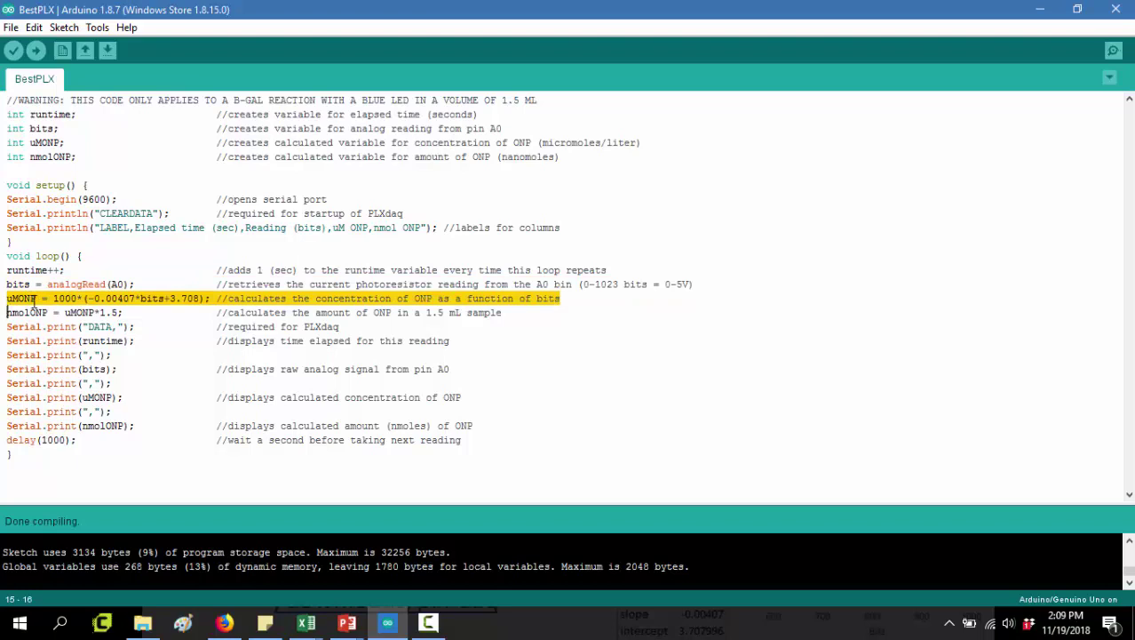
{"action": "triple_click", "coordinate": [35, 313]}
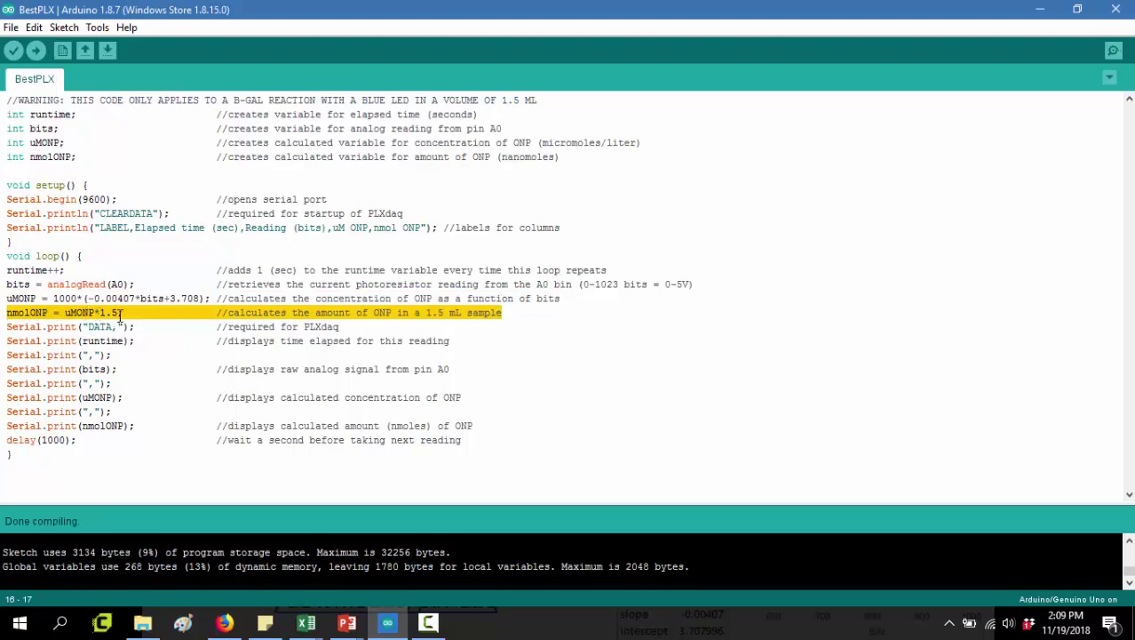
{"action": "left_click", "coordinate": [7, 298]}
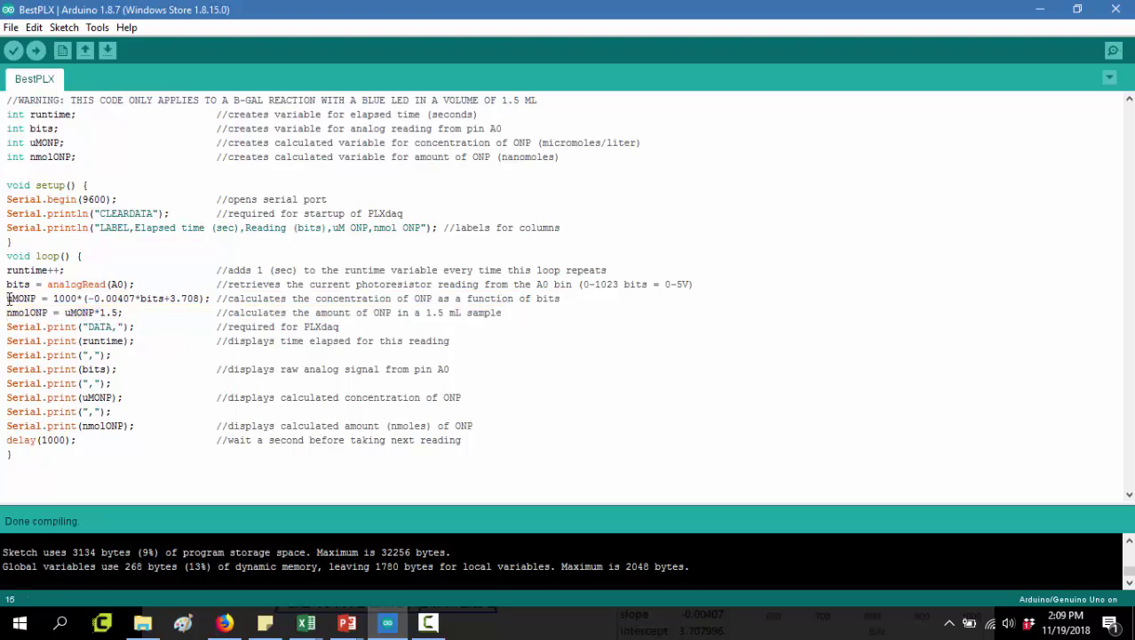
{"action": "left_click_drag", "start_coordinate": [7, 299], "coordinate": [31, 313]}
{"action": "left_click", "coordinate": [73, 312]}
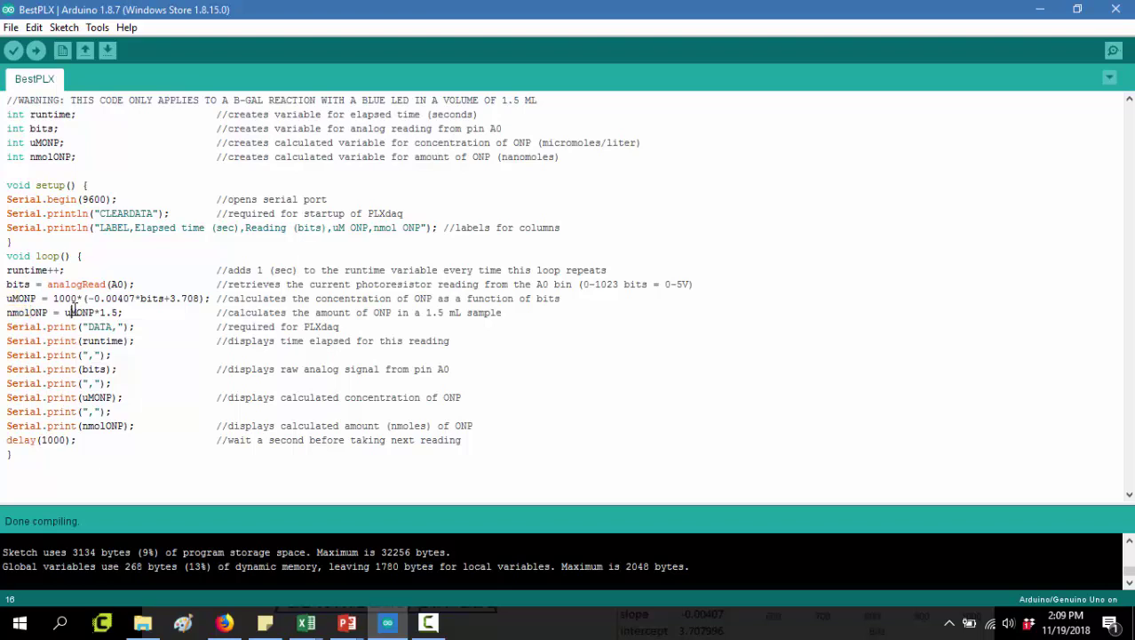
Step: Compare the order of the loop's Serial.print lines with the column labels defined in setup
{"action": "left_click", "coordinate": [11, 327]}
{"action": "left_click_drag", "start_coordinate": [12, 327], "coordinate": [456, 426]}
{"action": "left_click", "coordinate": [326, 373]}
{"action": "triple_click", "coordinate": [104, 342]}
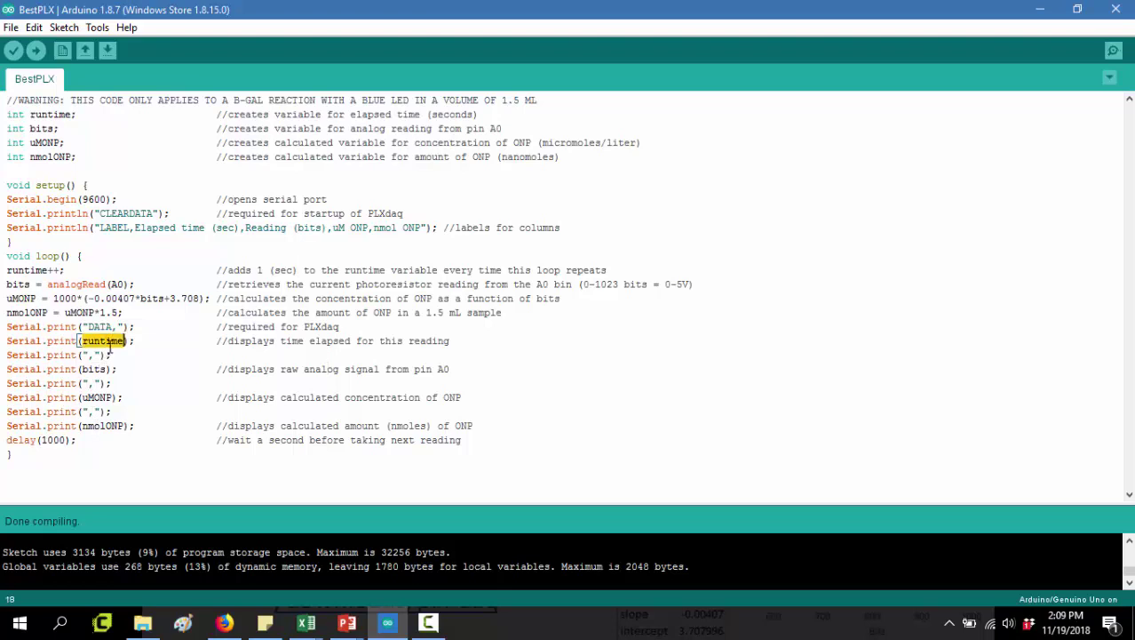
{"action": "triple_click", "coordinate": [198, 228]}
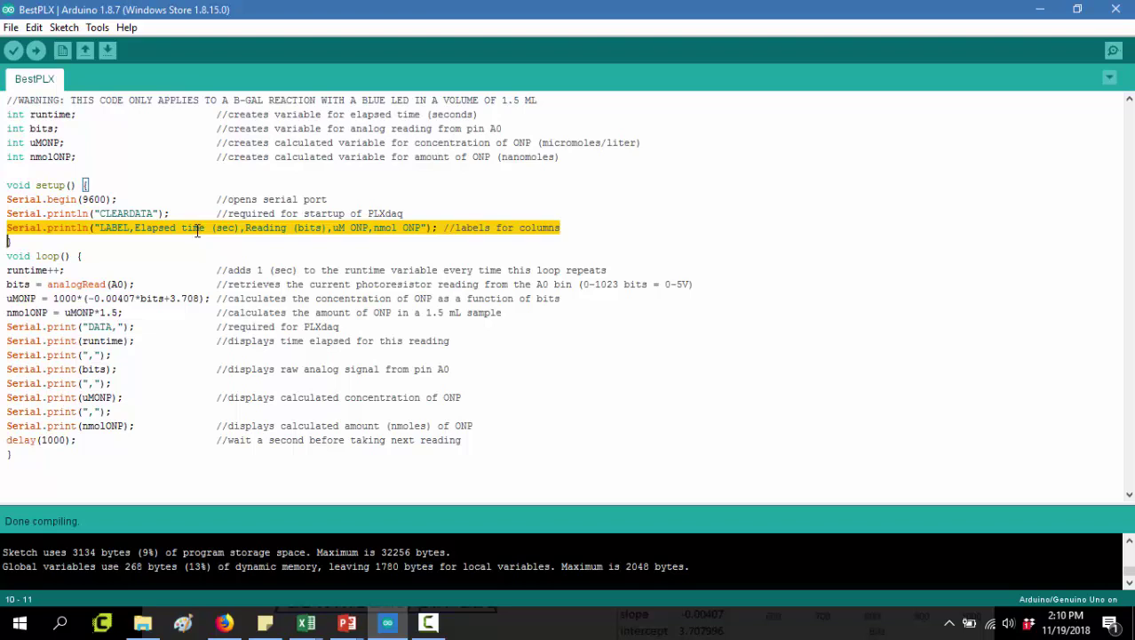
{"action": "left_click", "coordinate": [105, 426]}
{"action": "left_click", "coordinate": [304, 326]}
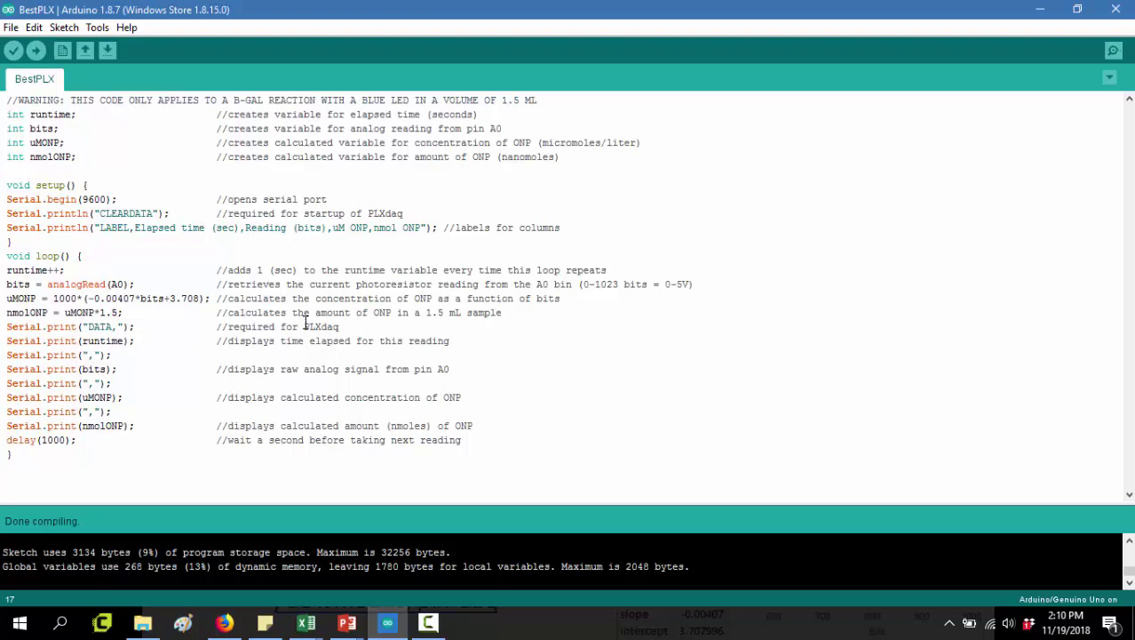
Step: Verify the BestPLX sketch and try to open the serial monitor
{"action": "left_click", "coordinate": [16, 50]}
{"action": "left_click", "coordinate": [330, 251]}
{"action": "left_click", "coordinate": [1115, 51]}
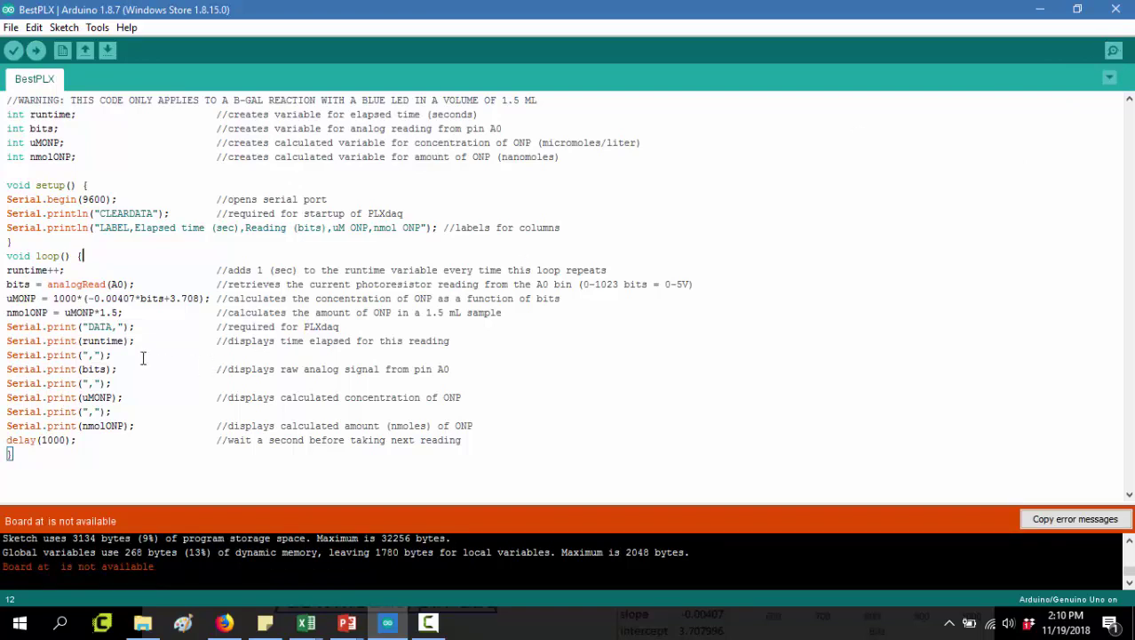
Step: Recheck the CLEARDATA and LABEL lines that setup sends to PLX-DAQ
{"action": "triple_click", "coordinate": [133, 215]}
{"action": "triple_click", "coordinate": [135, 227]}
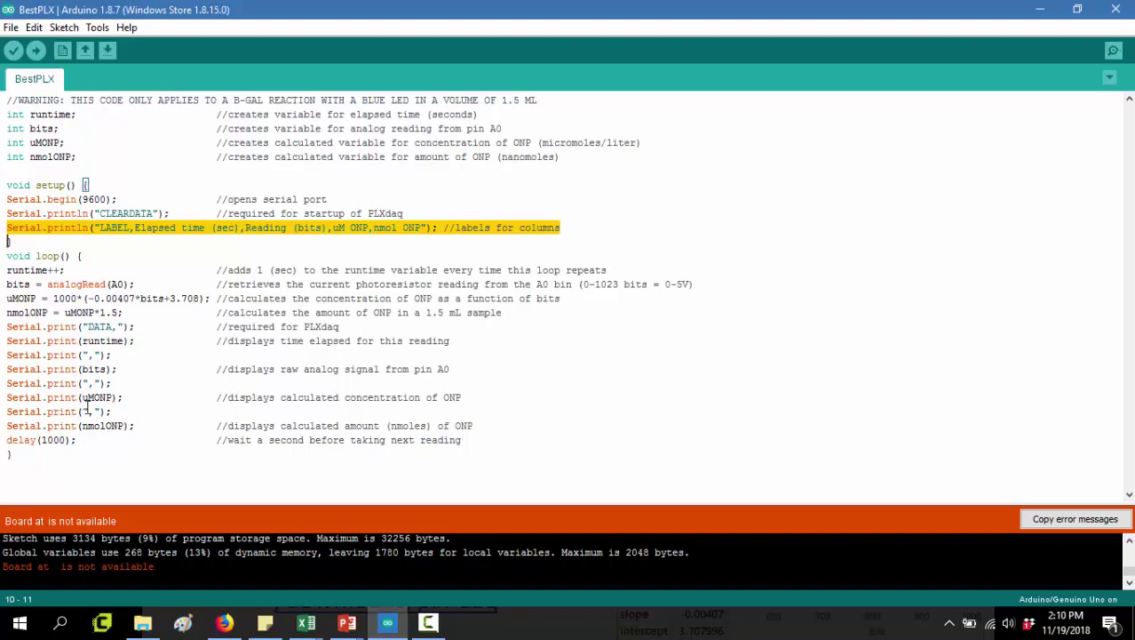
Step: Leave the sketch and open the Parallax PLX-DAQ download page from the link on the presentation slide
{"action": "key", "text": "Left"}
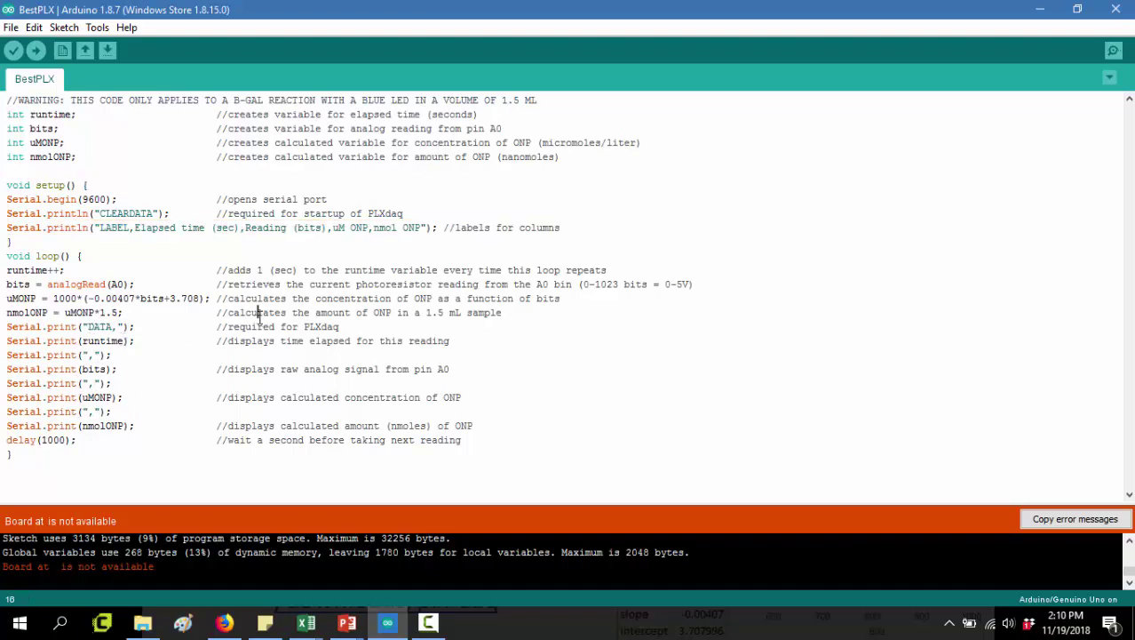
{"action": "left_click", "coordinate": [1033, 8]}
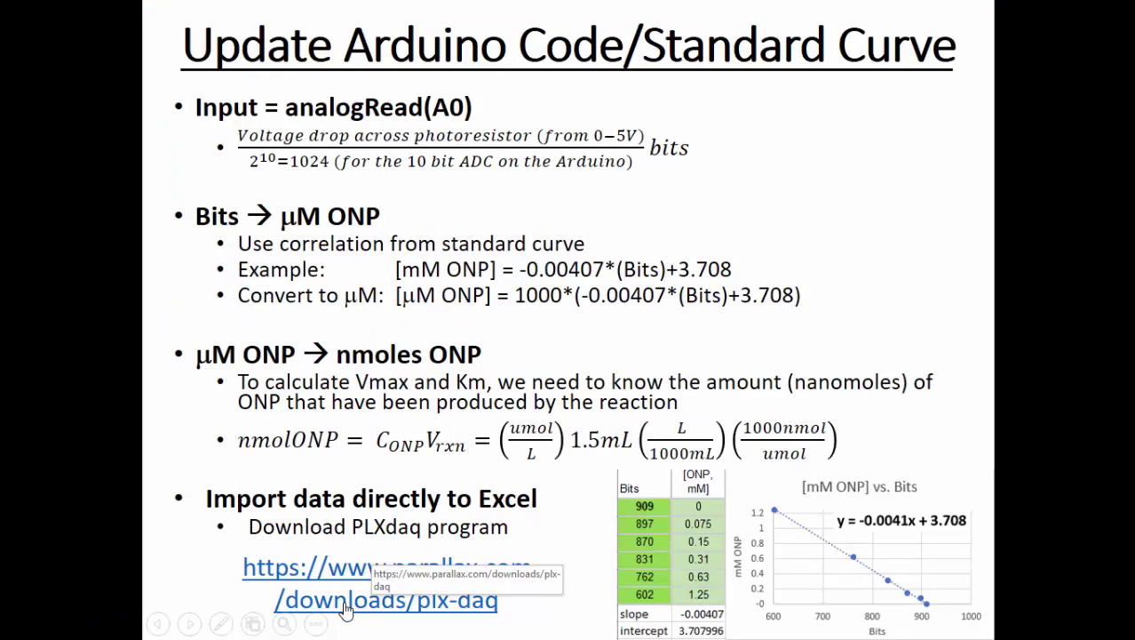
{"action": "left_click", "coordinate": [301, 576]}
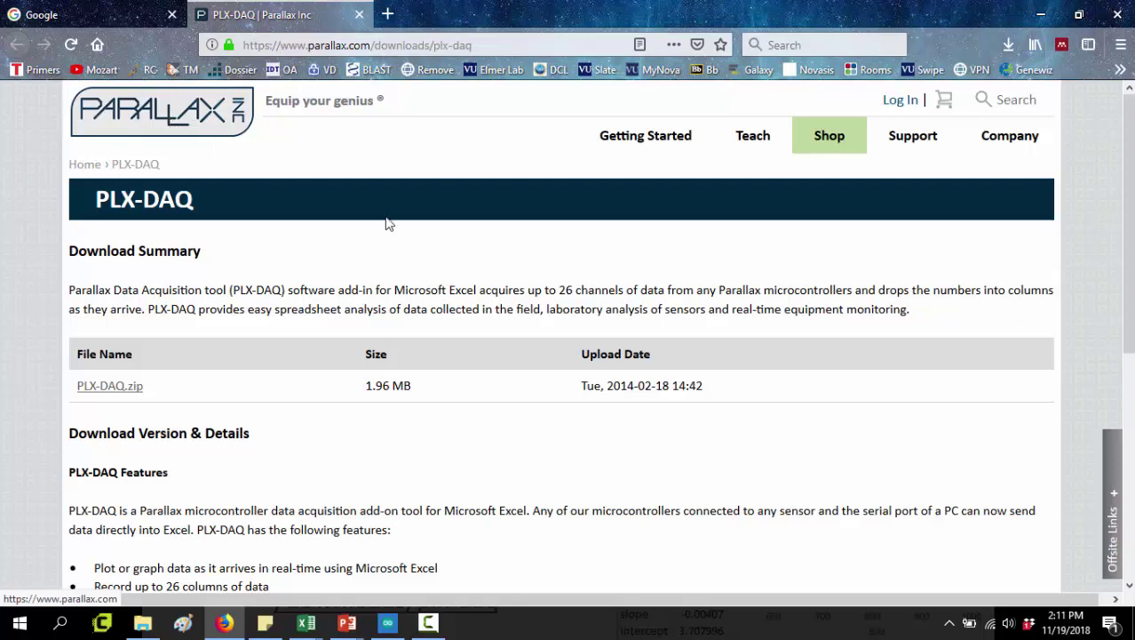
Step: Download PLX-DAQ.zip and save it in the Arduino Codes folder, replacing the existing copy
{"action": "left_click", "coordinate": [103, 396]}
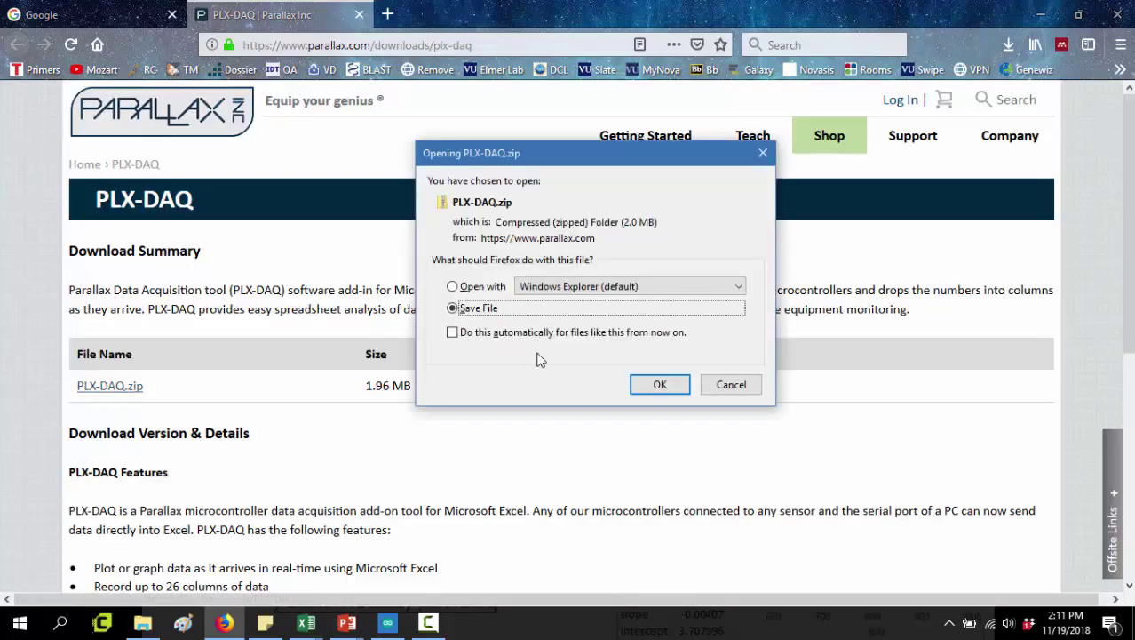
{"action": "left_click", "coordinate": [655, 384]}
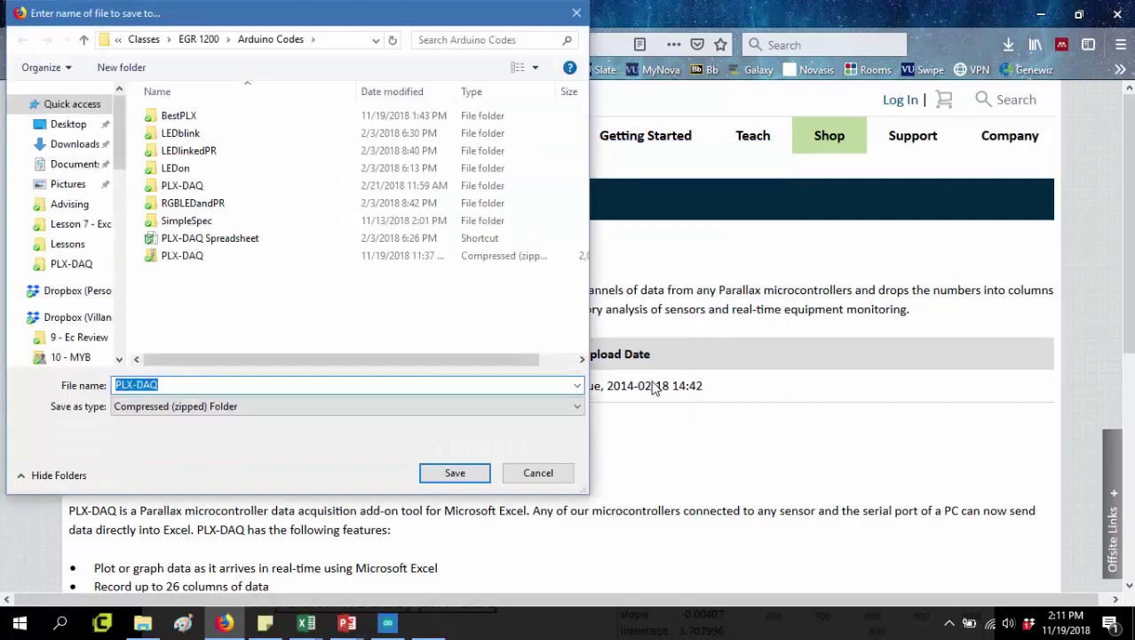
{"action": "left_click", "coordinate": [457, 472]}
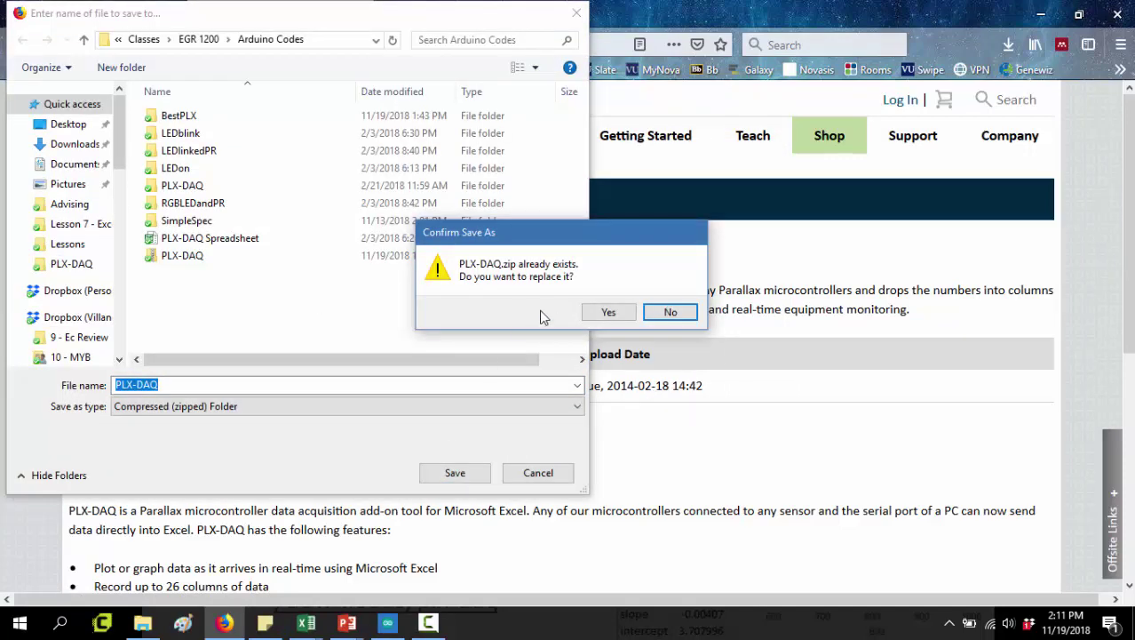
{"action": "left_click", "coordinate": [609, 312]}
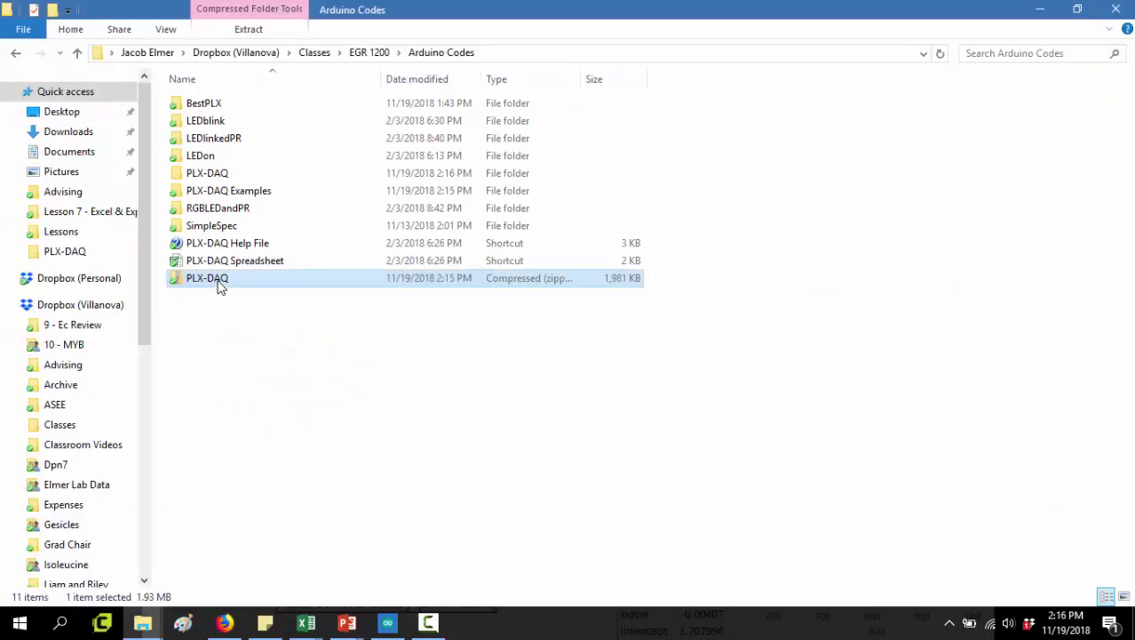
Step: Look inside the PLX-DAQ zip file for the plx_daq_install application and return to the Arduino Codes folder
{"action": "double_click", "coordinate": [218, 280]}
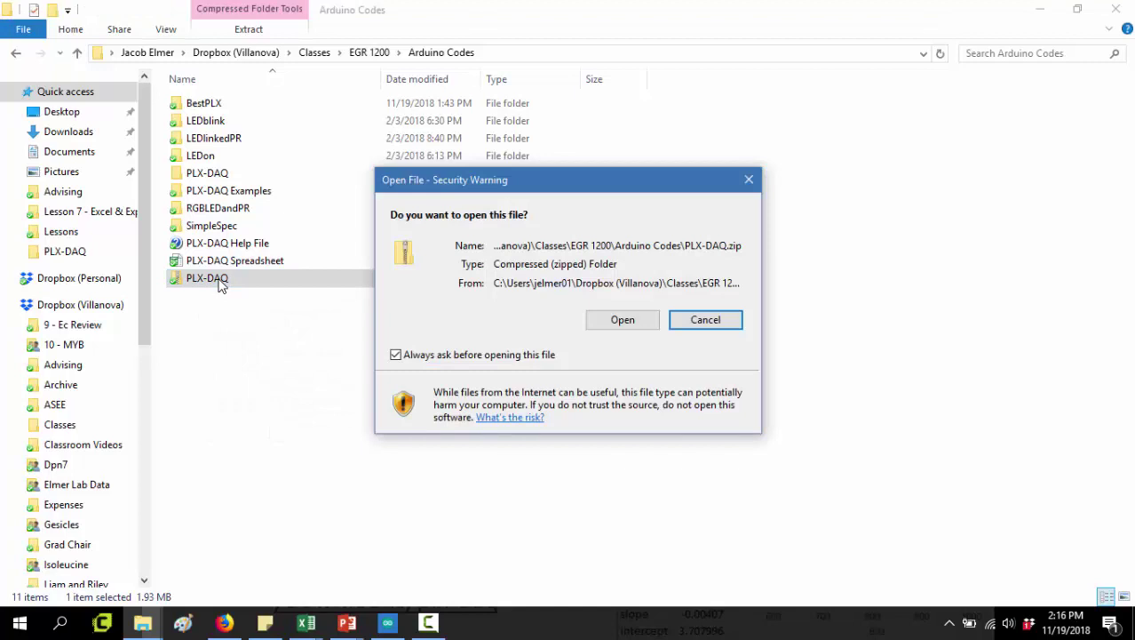
{"action": "left_click", "coordinate": [623, 321]}
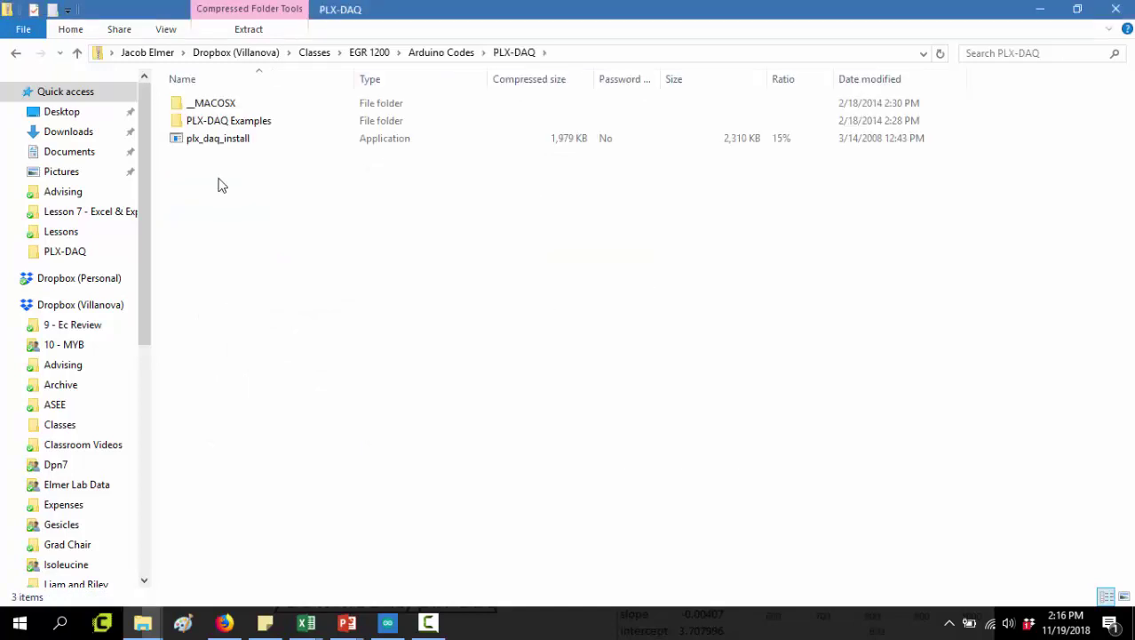
{"action": "left_click", "coordinate": [219, 139]}
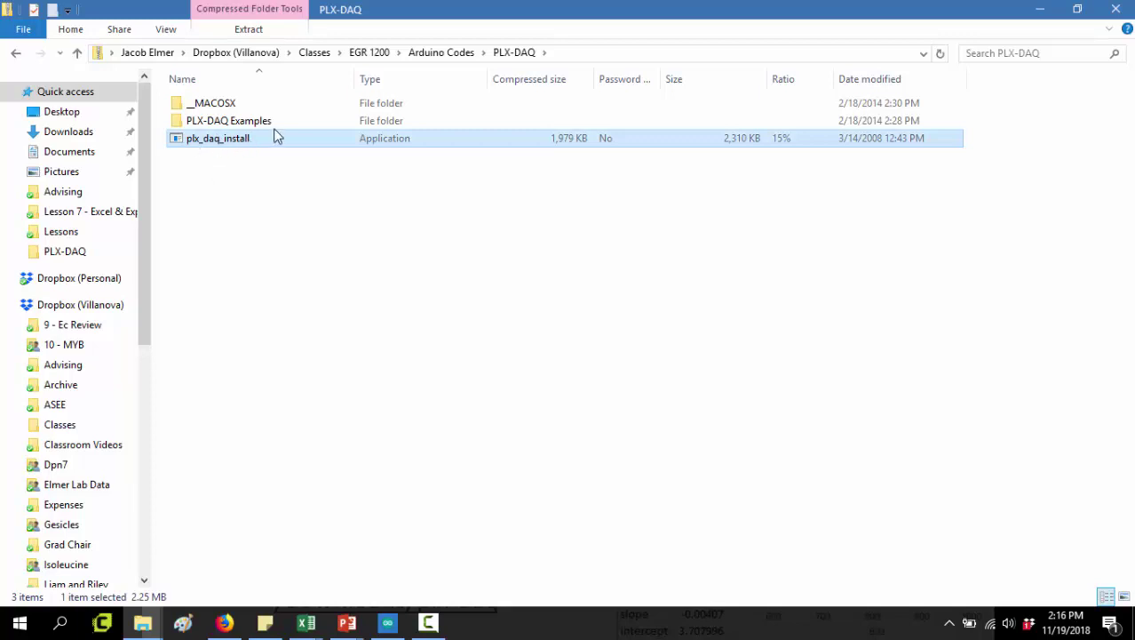
{"action": "left_click", "coordinate": [444, 52]}
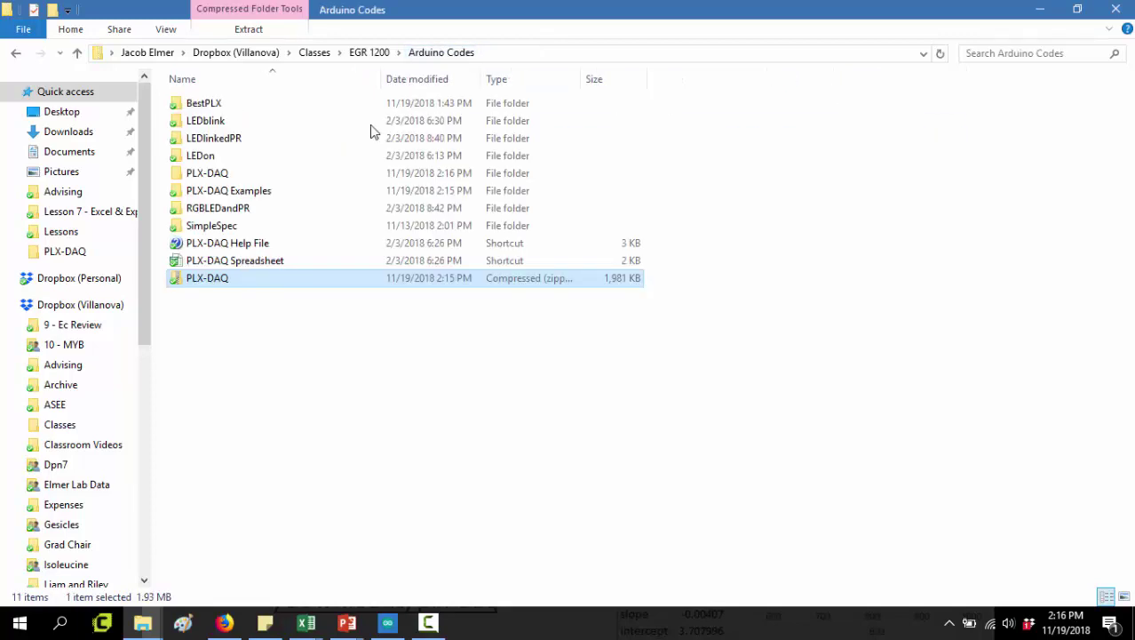
Step: Extract all files of the PLX-DAQ zip into the PLX-DAQ folder under Arduino Codes, replacing the existing installer file
{"action": "right_click", "coordinate": [209, 284]}
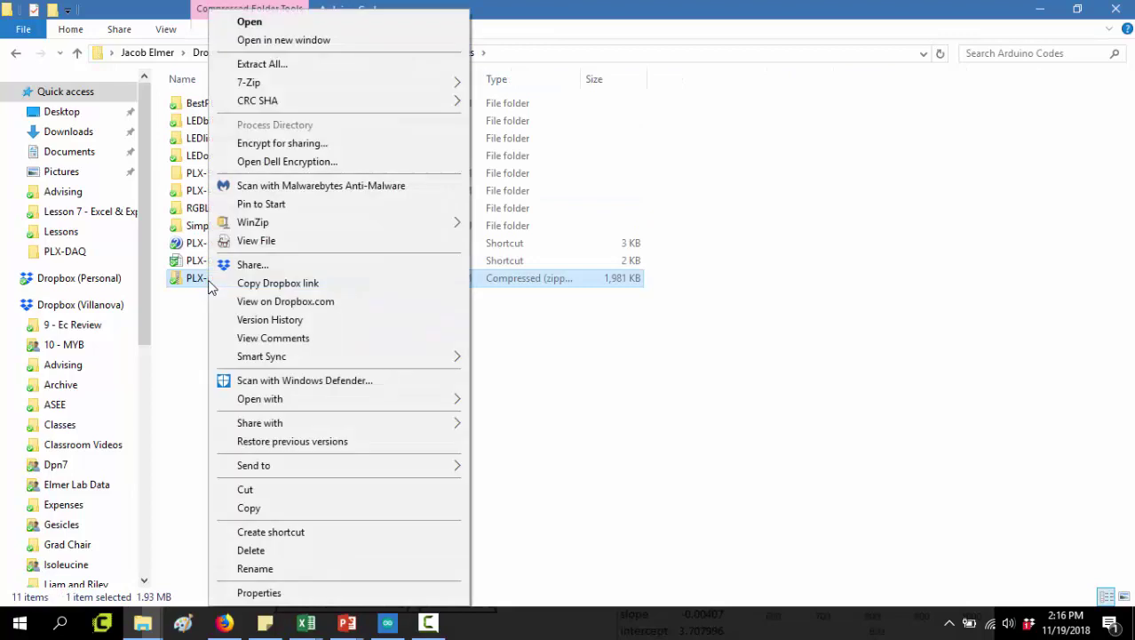
{"action": "left_click", "coordinate": [339, 68]}
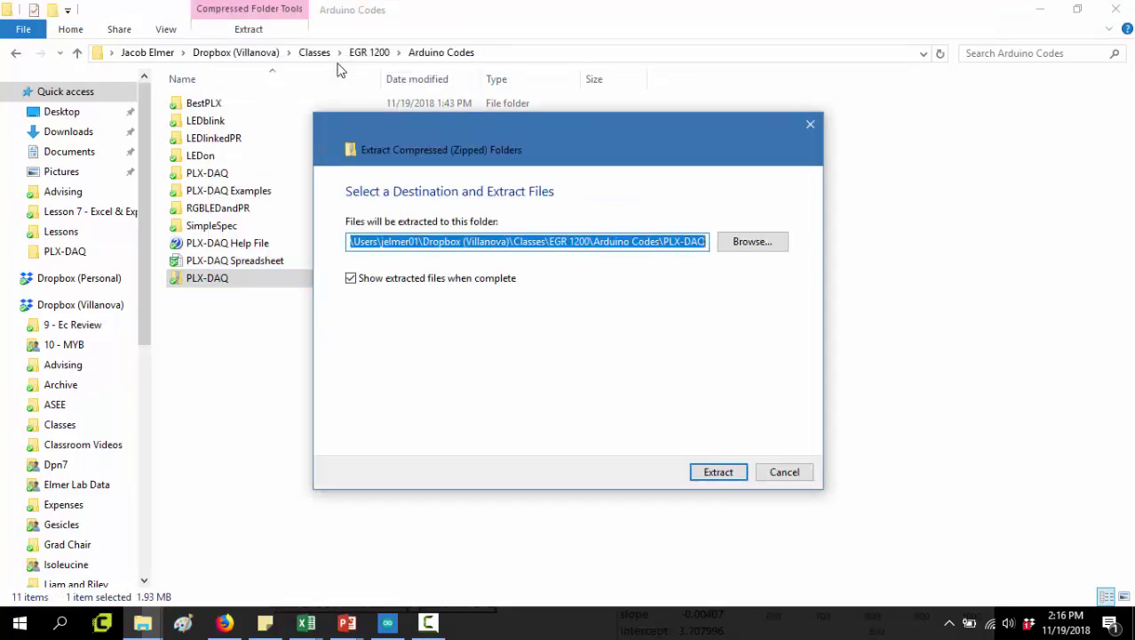
{"action": "left_click", "coordinate": [727, 472]}
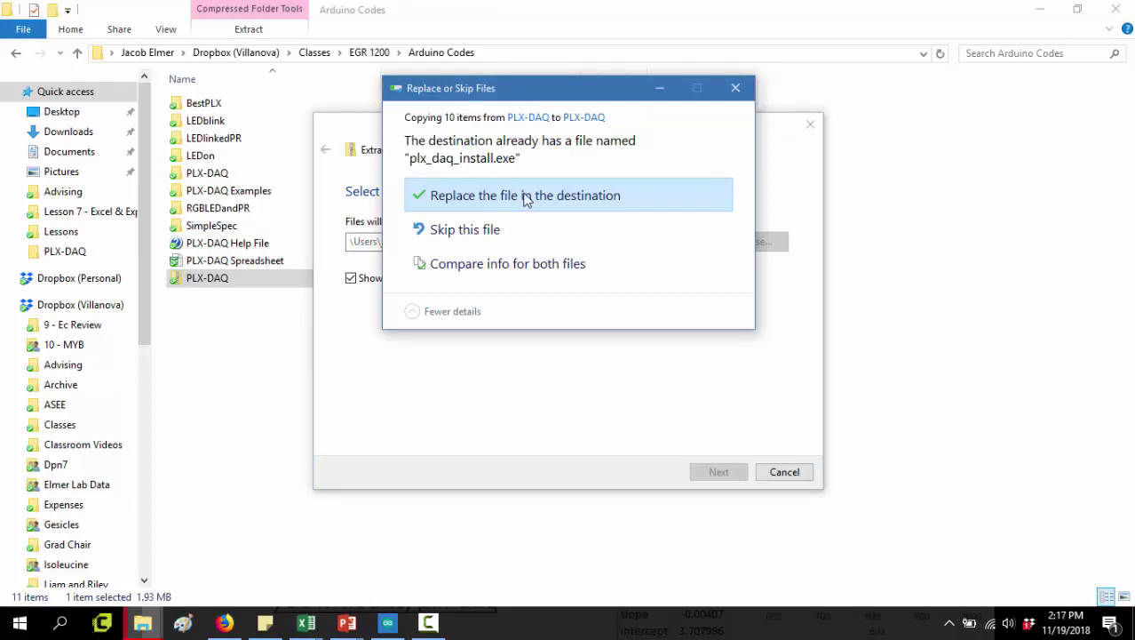
{"action": "left_click", "coordinate": [525, 197]}
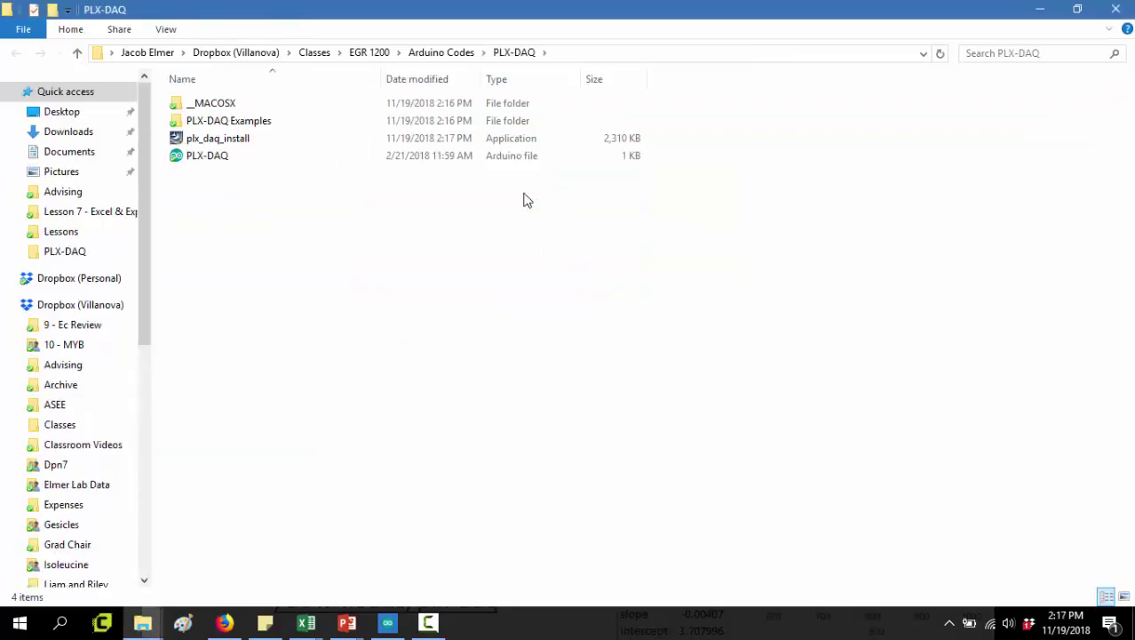
{"action": "left_click", "coordinate": [462, 57]}
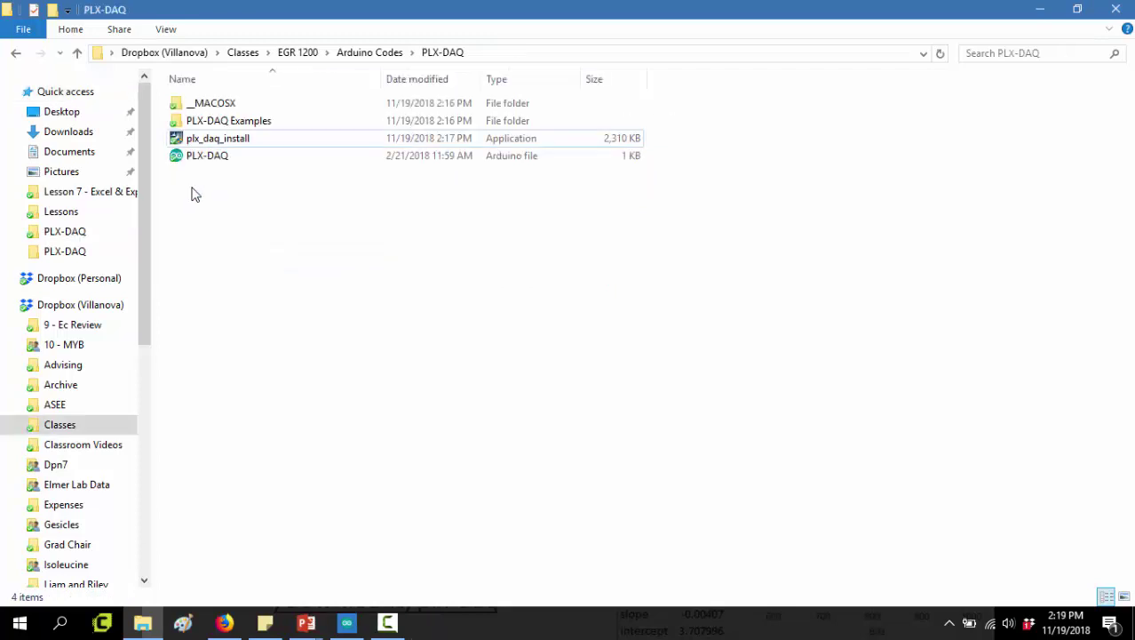
Step: Run plx_daq_install with permission to make changes and install PLX-DAQ using the Typical setup type
{"action": "left_click", "coordinate": [216, 141]}
{"action": "double_click", "coordinate": [215, 145]}
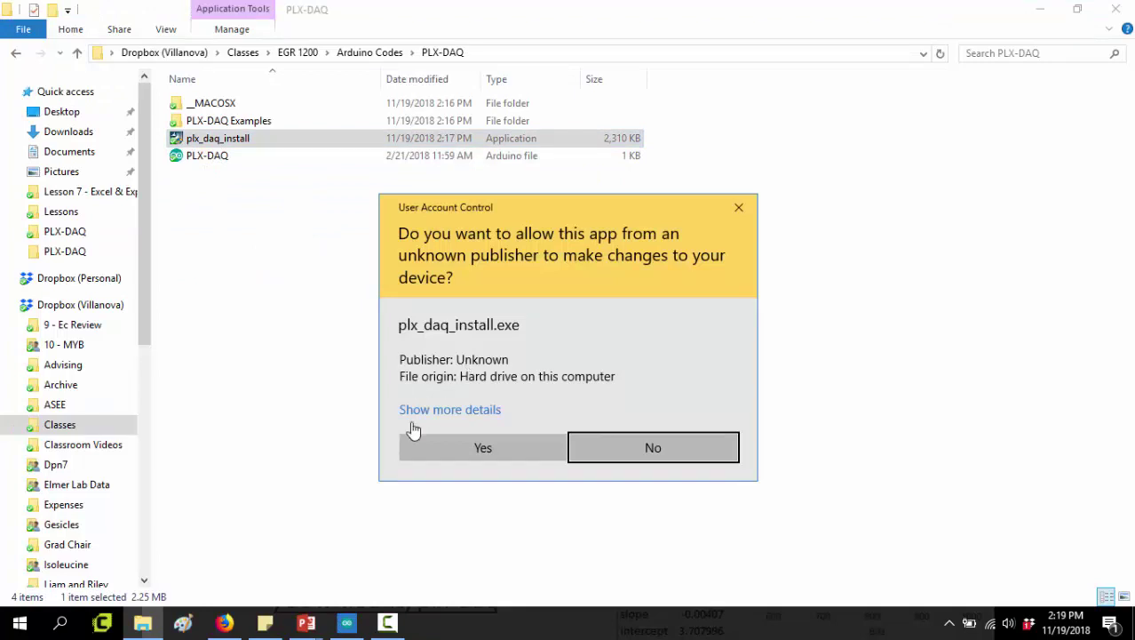
{"action": "left_click", "coordinate": [503, 450]}
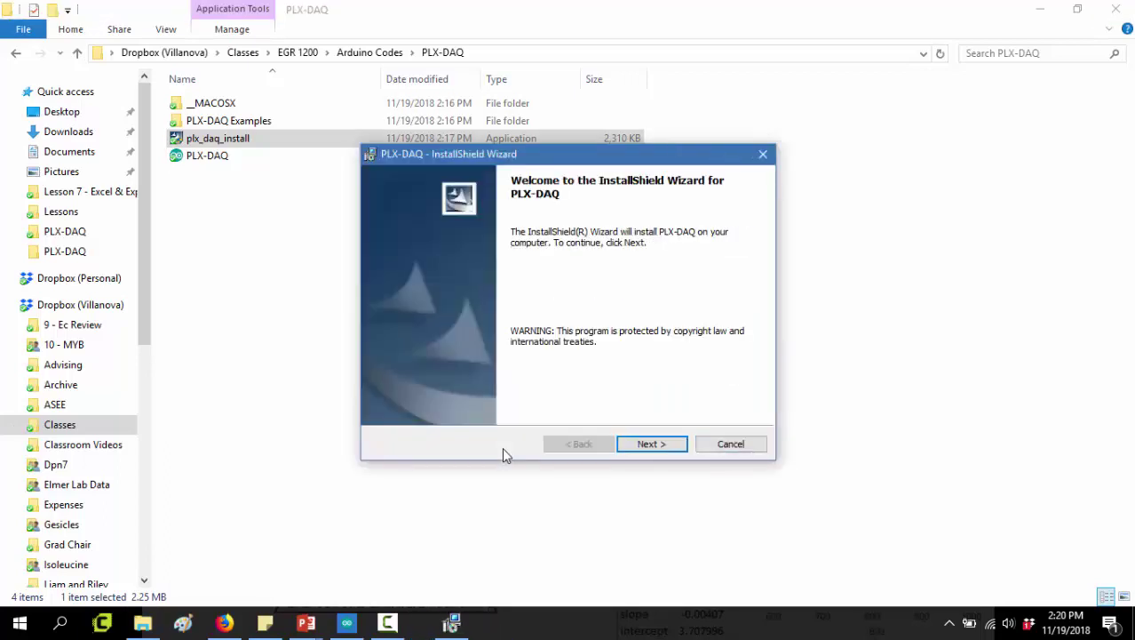
{"action": "left_click", "coordinate": [647, 449]}
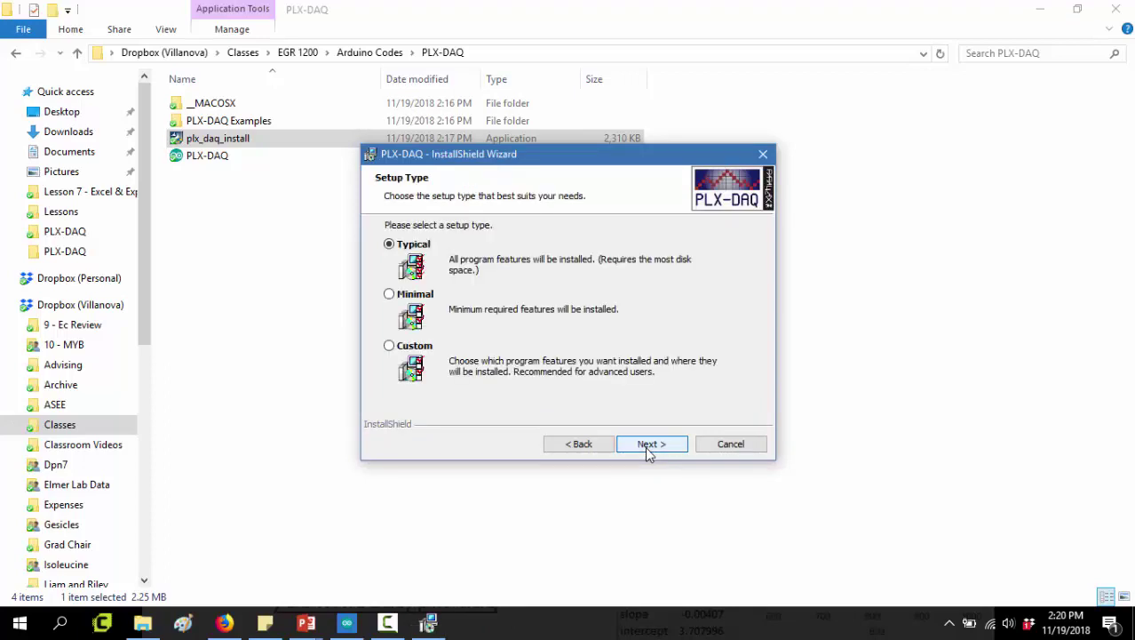
{"action": "left_click", "coordinate": [647, 444]}
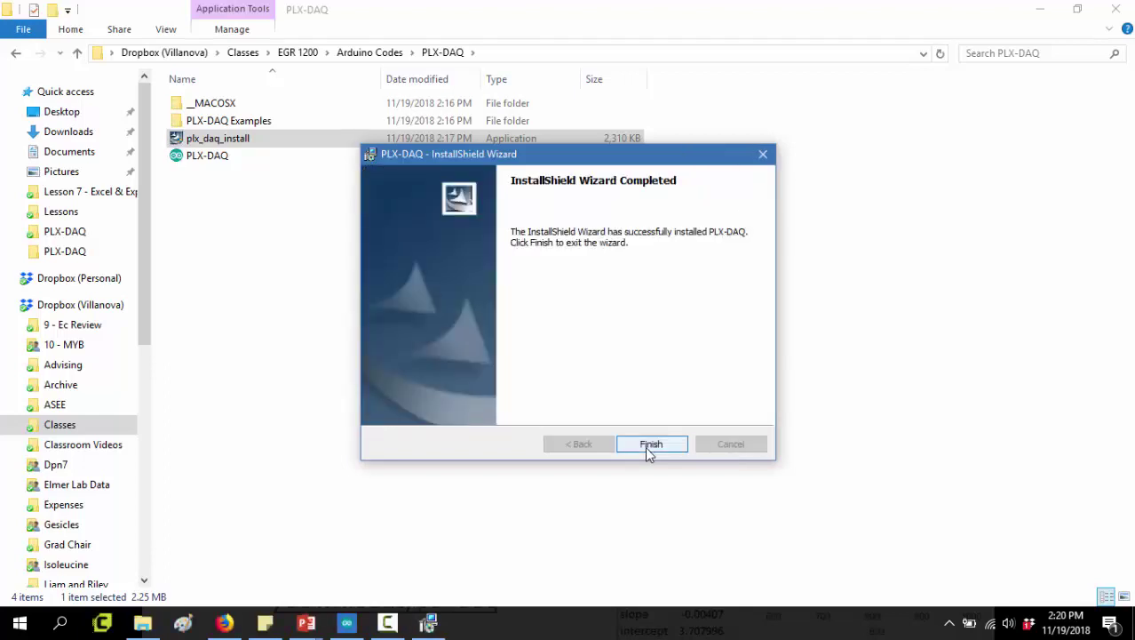
{"action": "left_click", "coordinate": [651, 444]}
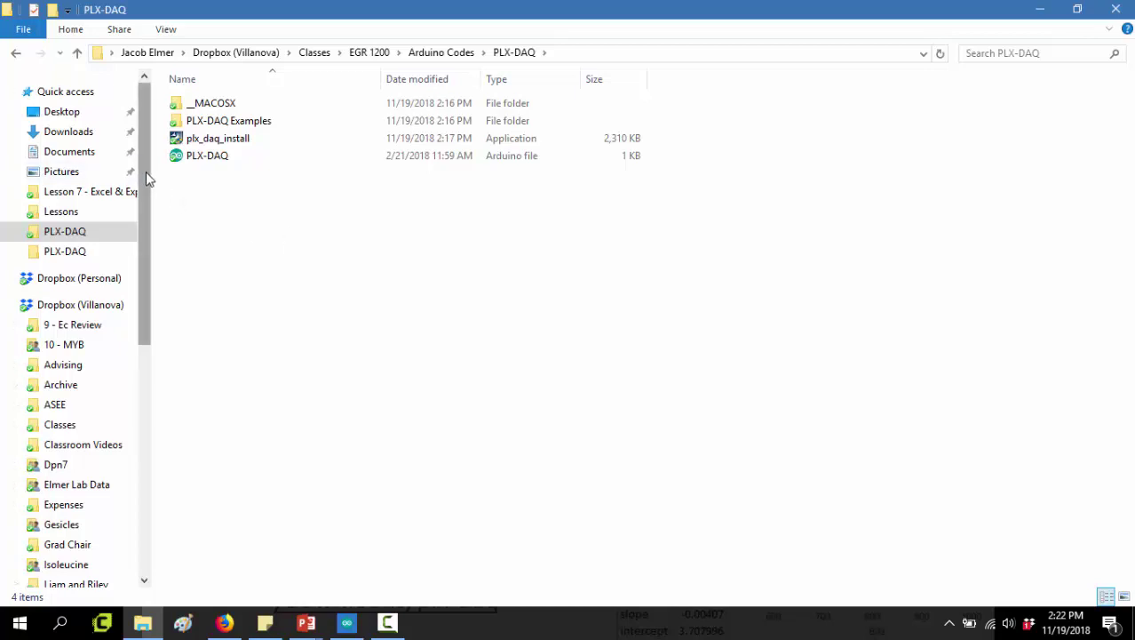
Step: Browse to Program Files (x86) on the C: drive and select the Parallax Inc folder
{"action": "left_click_drag", "start_coordinate": [148, 178], "coordinate": [143, 445]}
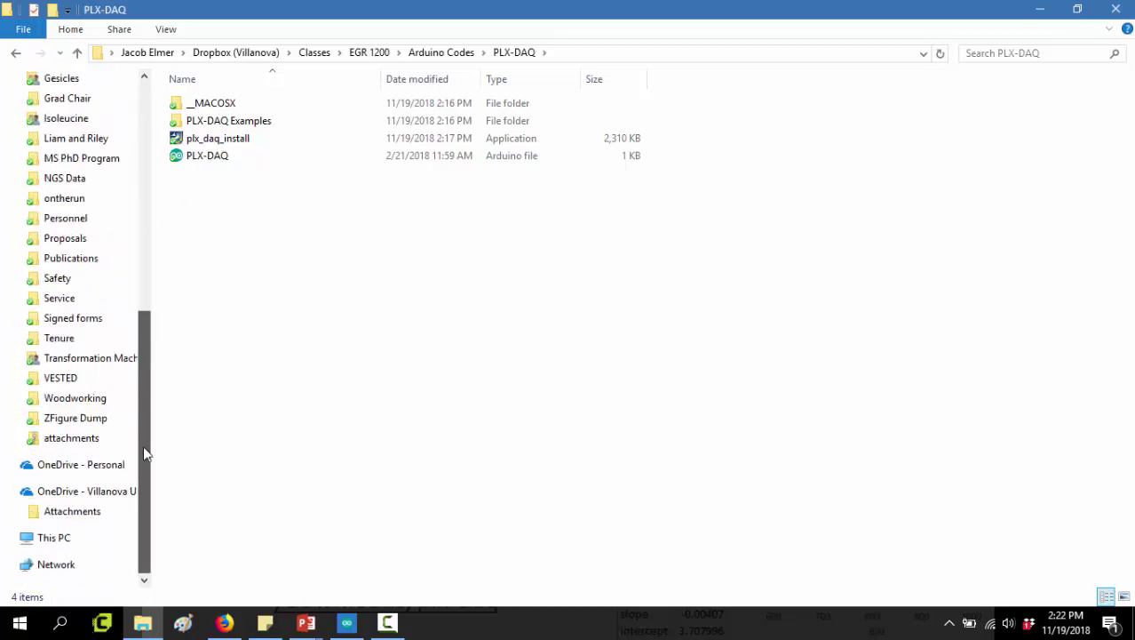
{"action": "left_click", "coordinate": [52, 540]}
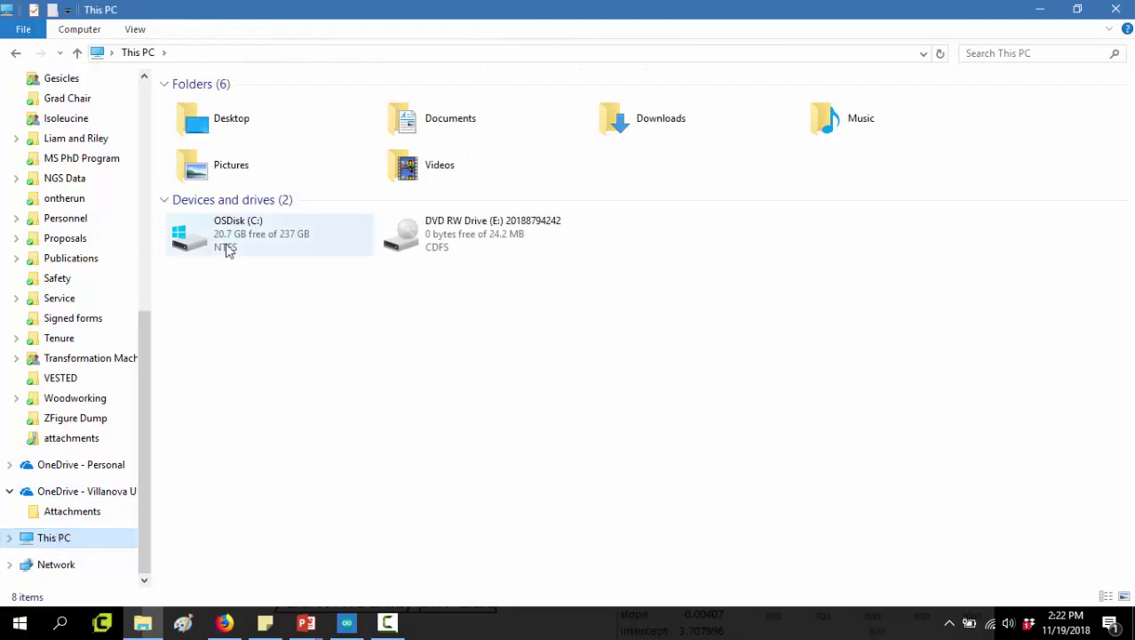
{"action": "double_click", "coordinate": [226, 249]}
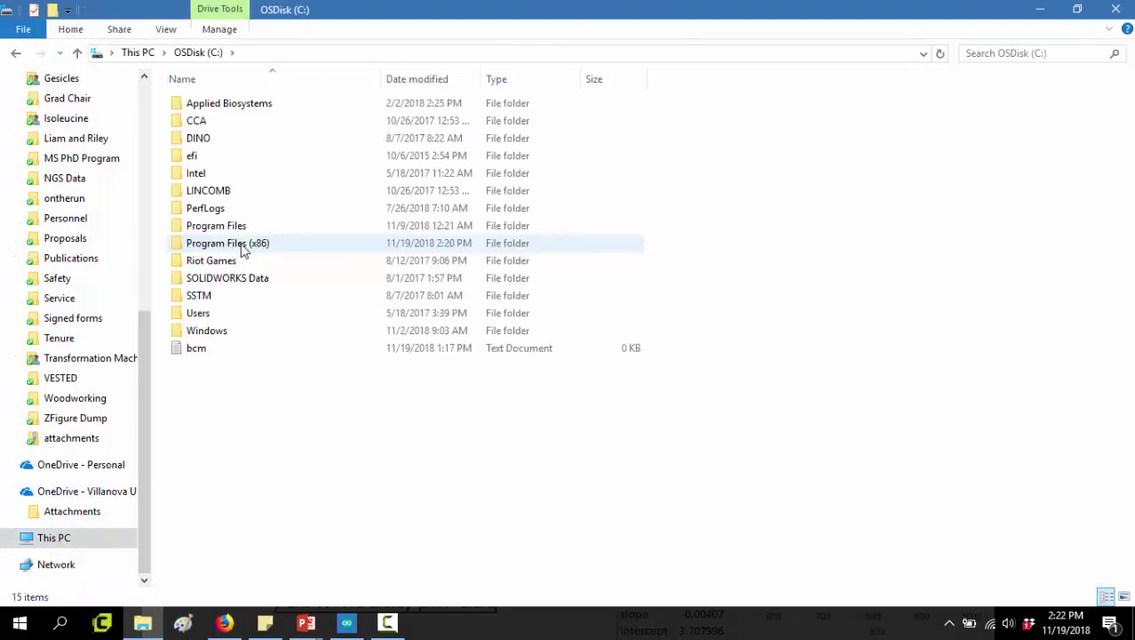
{"action": "double_click", "coordinate": [242, 250]}
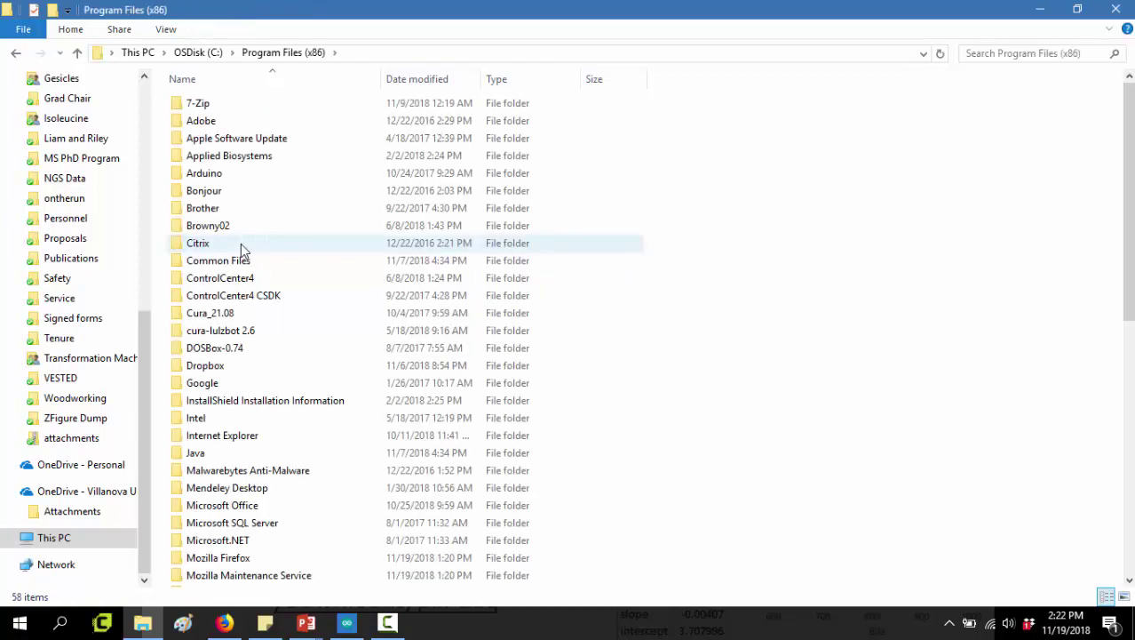
{"action": "left_click_drag", "start_coordinate": [1128, 200], "coordinate": [1128, 462]}
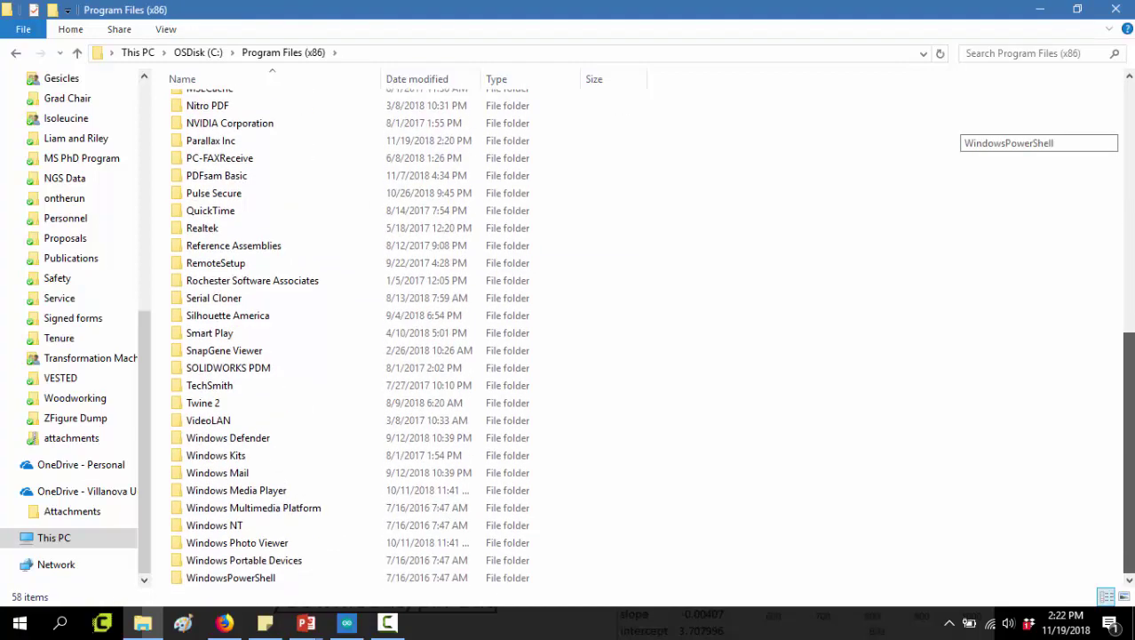
{"action": "left_click", "coordinate": [211, 142]}
Step: Search the computer for "parallax" and close the search
{"action": "left_click", "coordinate": [71, 625]}
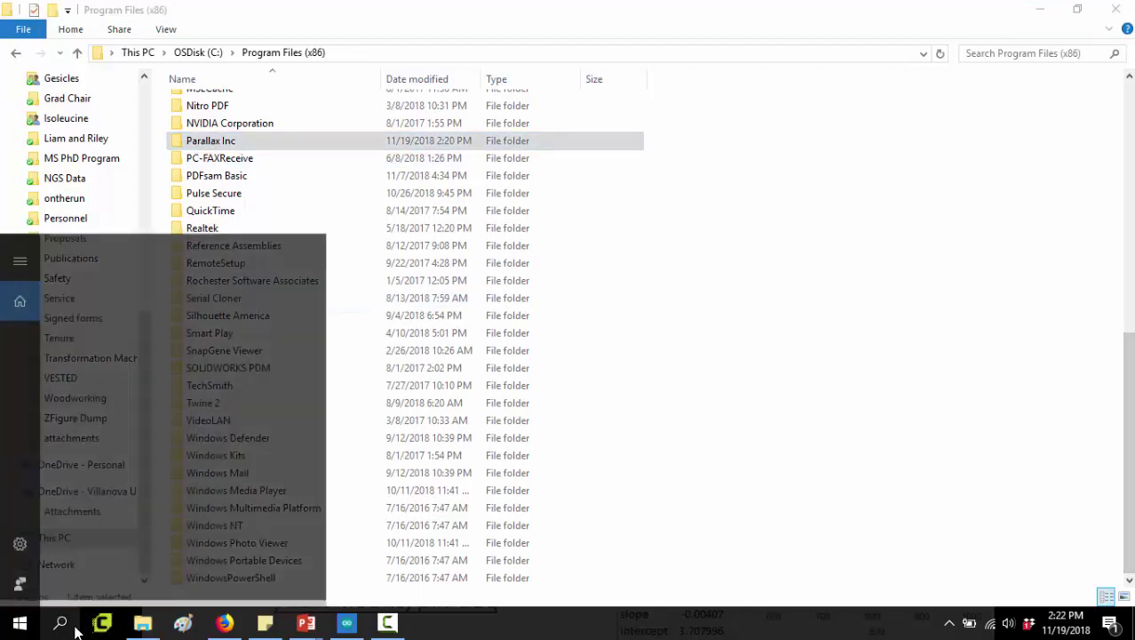
{"action": "type", "text": "parallax"}
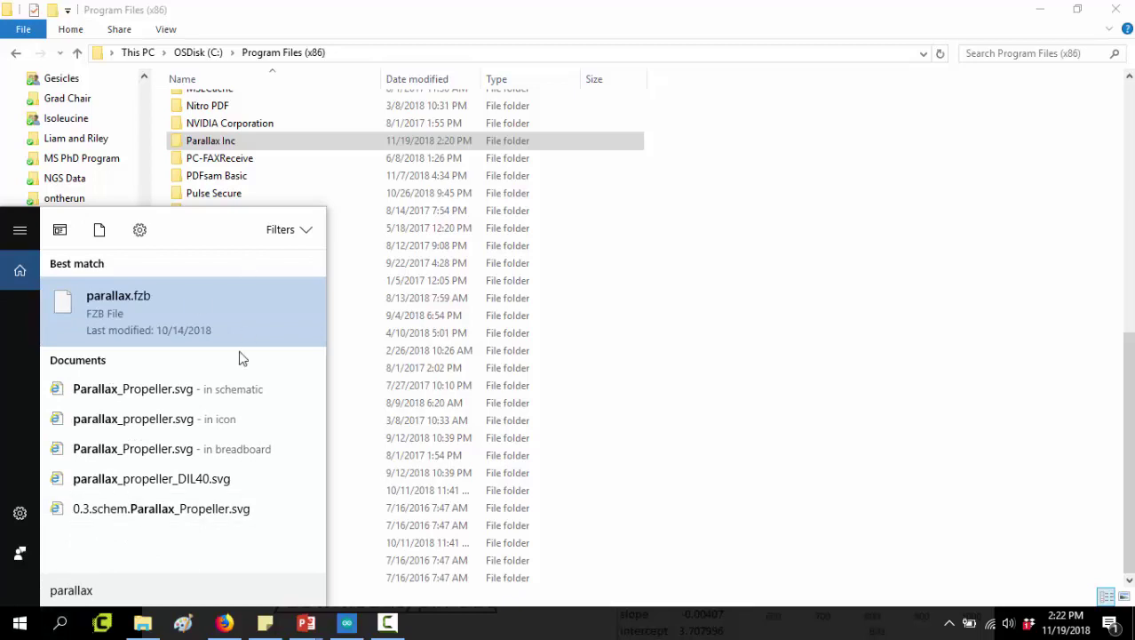
{"action": "left_click", "coordinate": [804, 251]}
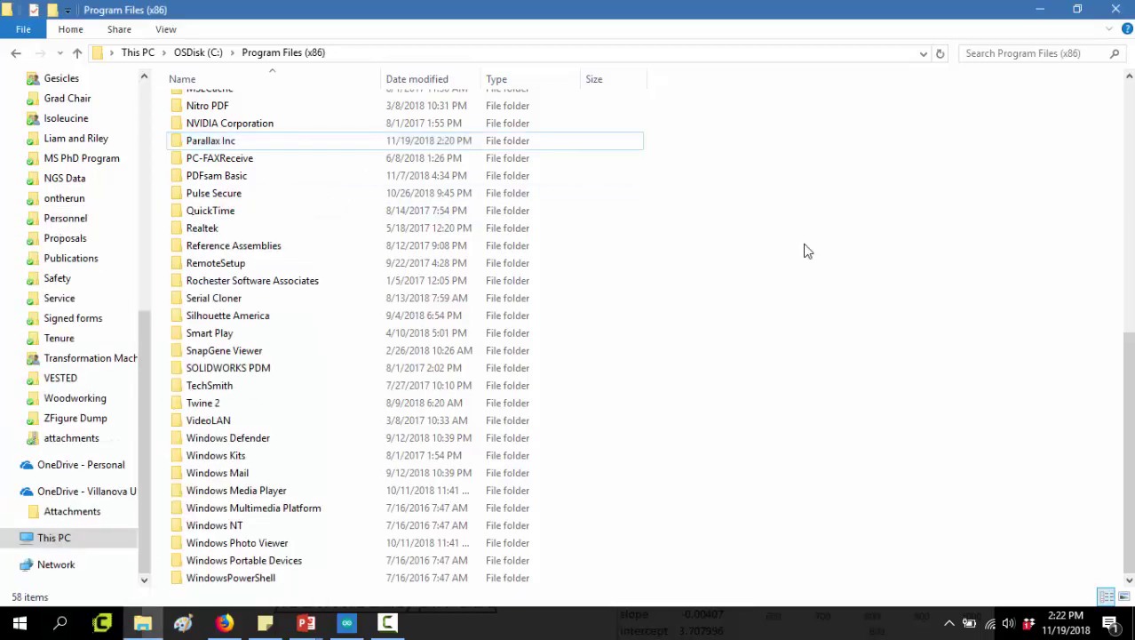
Step: Open the PLX-DAQ Excel workbook from the PLX-DAQ folder inside Parallax Inc and allow its ActiveX controls to initialize
{"action": "double_click", "coordinate": [206, 144]}
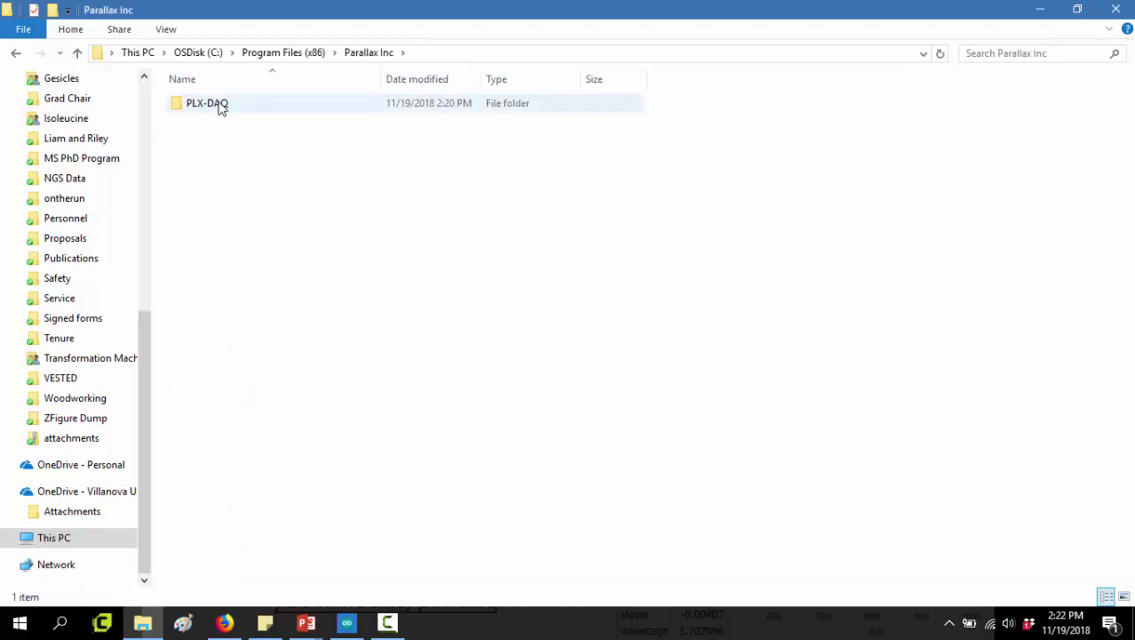
{"action": "double_click", "coordinate": [220, 106]}
{"action": "left_click", "coordinate": [207, 144]}
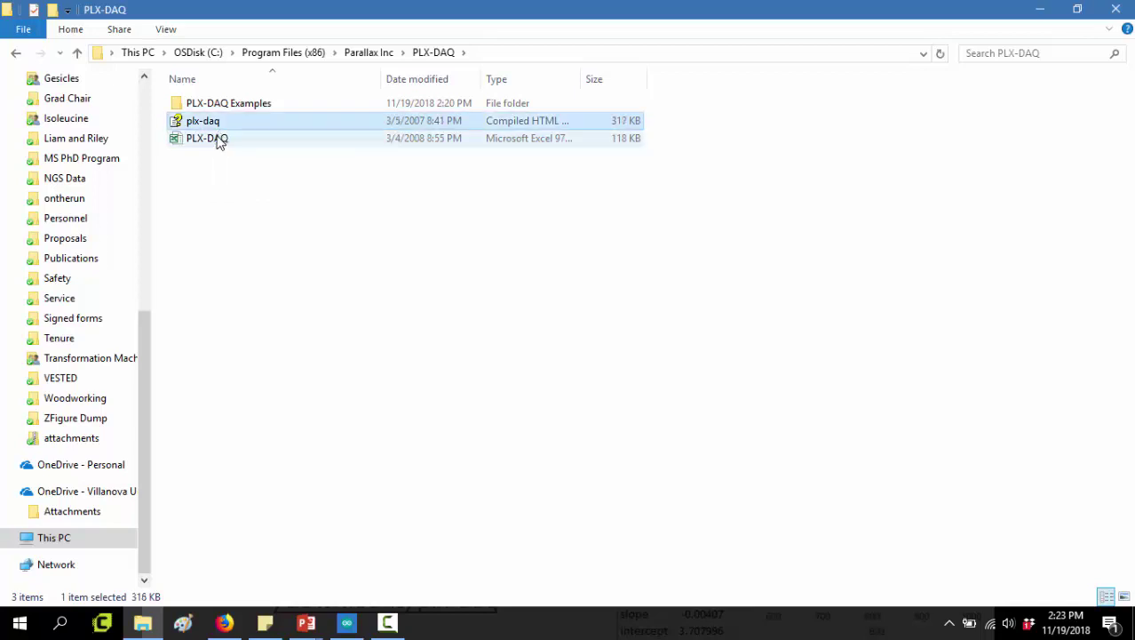
{"action": "double_click", "coordinate": [219, 143]}
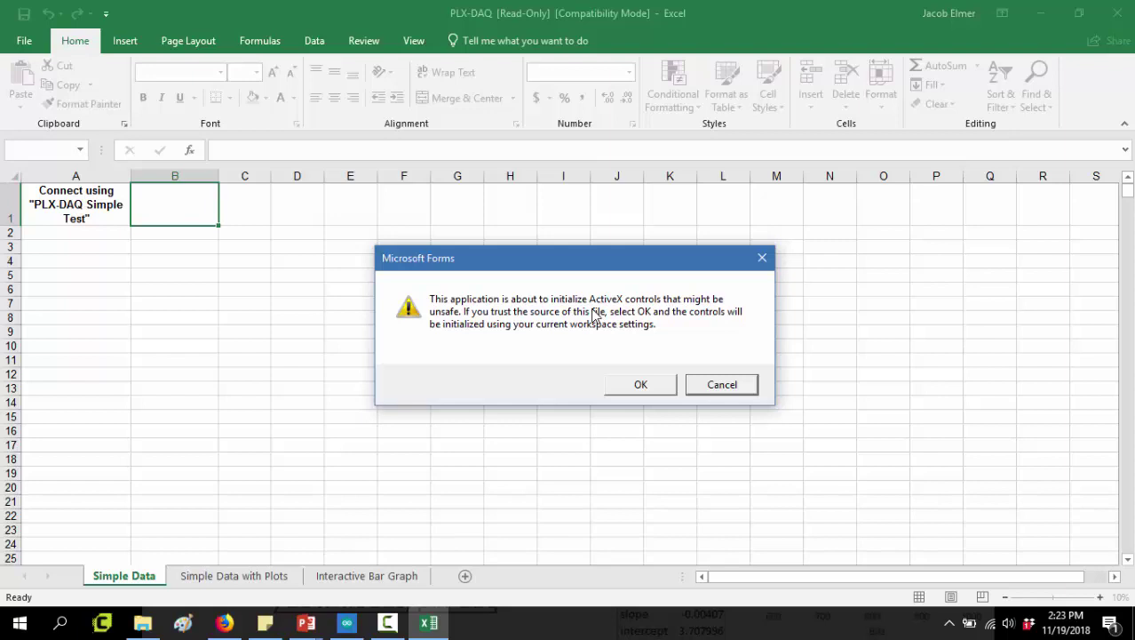
{"action": "left_click", "coordinate": [641, 385]}
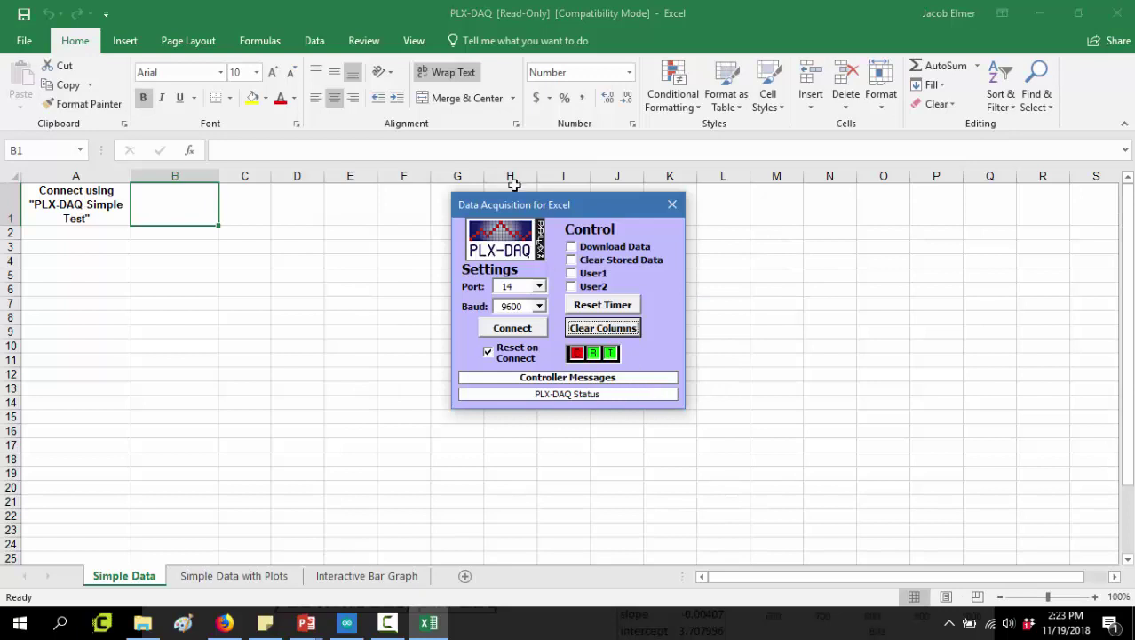
Step: Set the port to 5 in the Data Acquisition for Excel window and try to connect to the Arduino
{"action": "left_click_drag", "start_coordinate": [530, 212], "coordinate": [423, 217]}
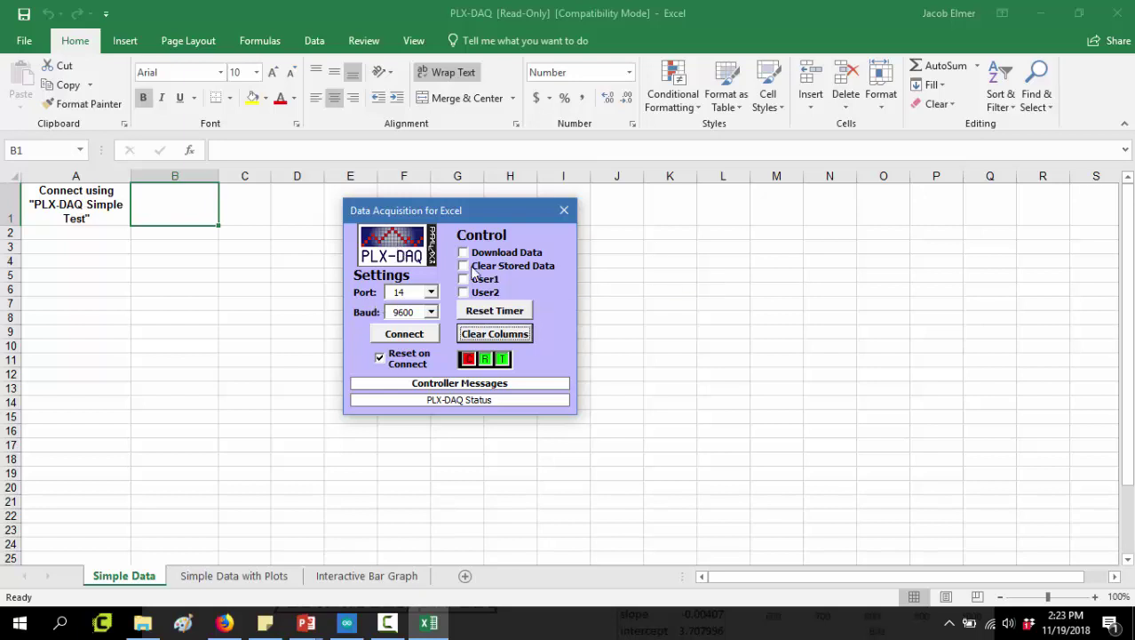
{"action": "left_click", "coordinate": [431, 293]}
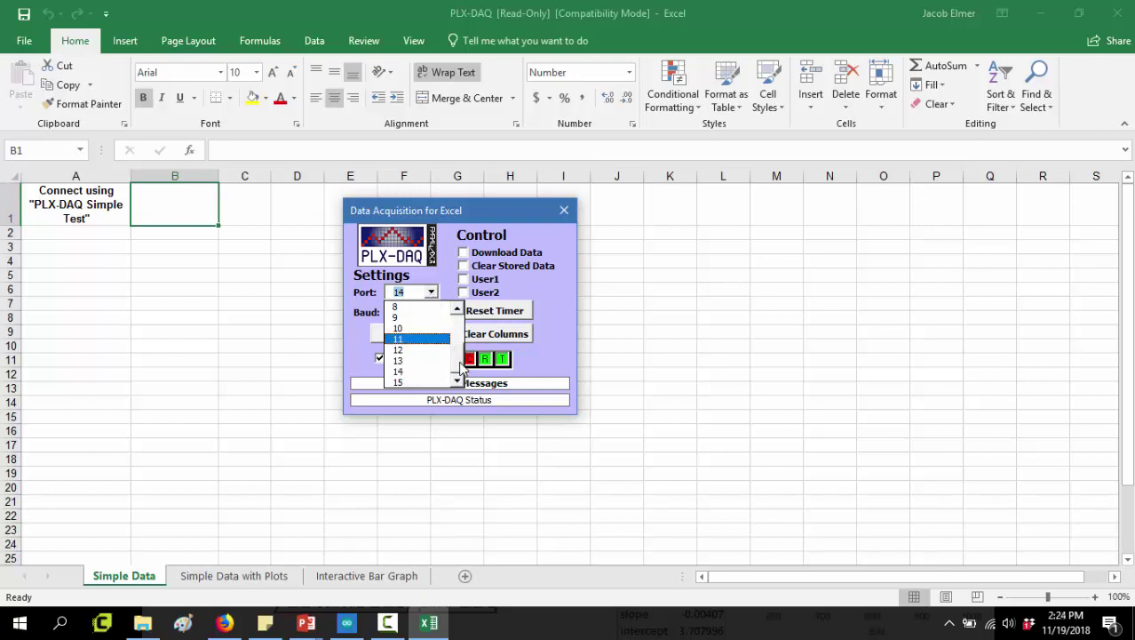
{"action": "left_click_drag", "start_coordinate": [462, 366], "coordinate": [457, 315]}
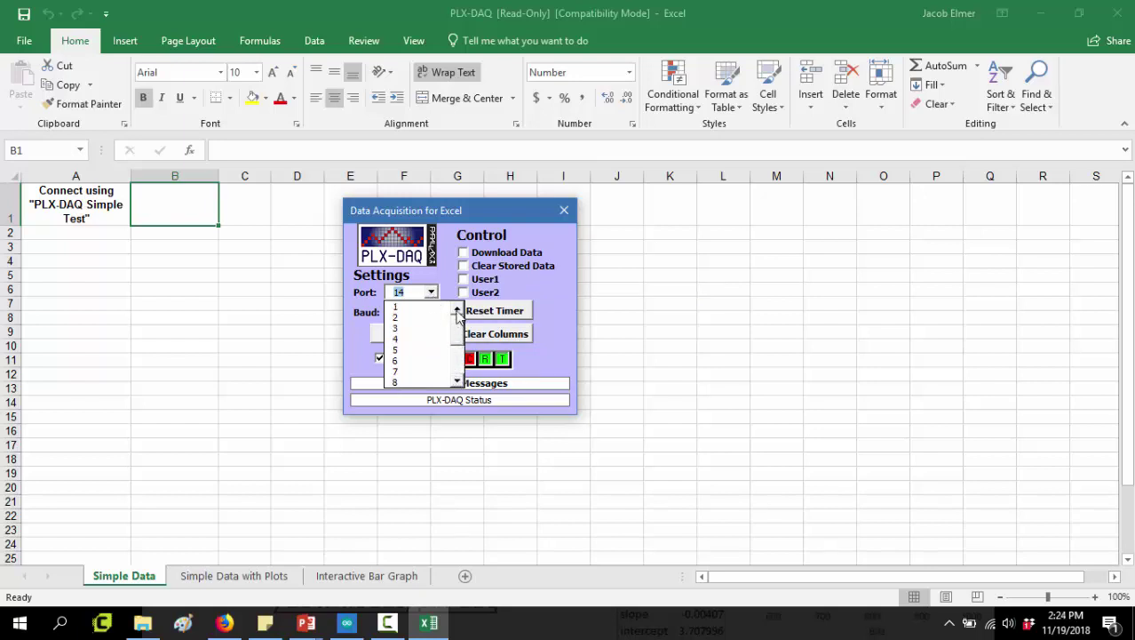
{"action": "left_click", "coordinate": [430, 307]}
{"action": "left_click", "coordinate": [432, 294]}
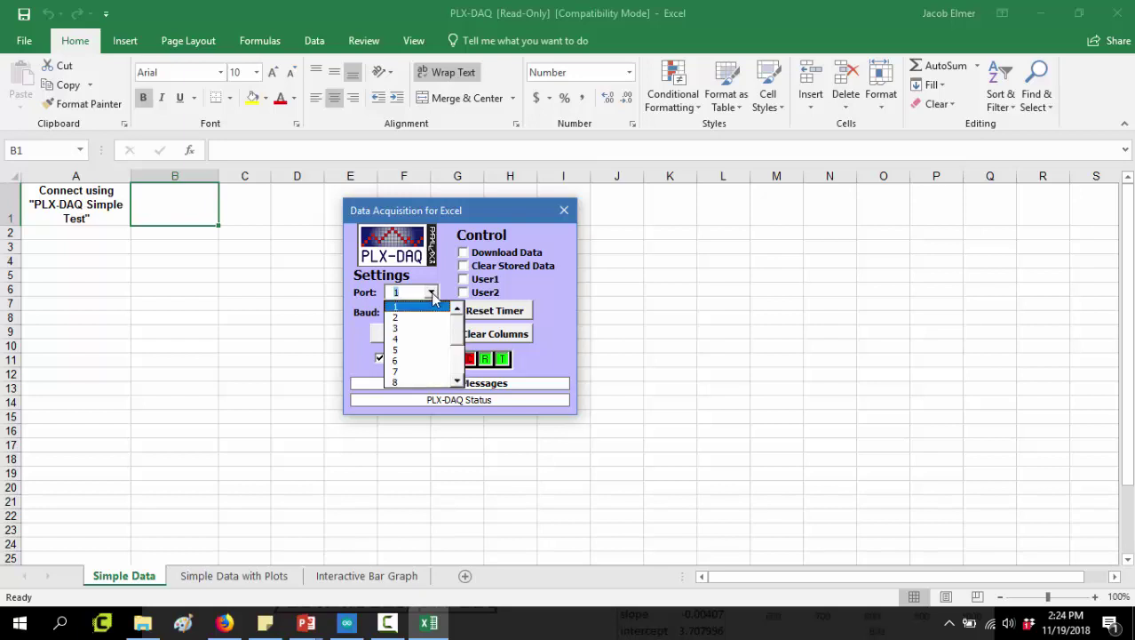
{"action": "left_click", "coordinate": [414, 317]}
{"action": "left_click", "coordinate": [432, 297]}
{"action": "left_click", "coordinate": [416, 339]}
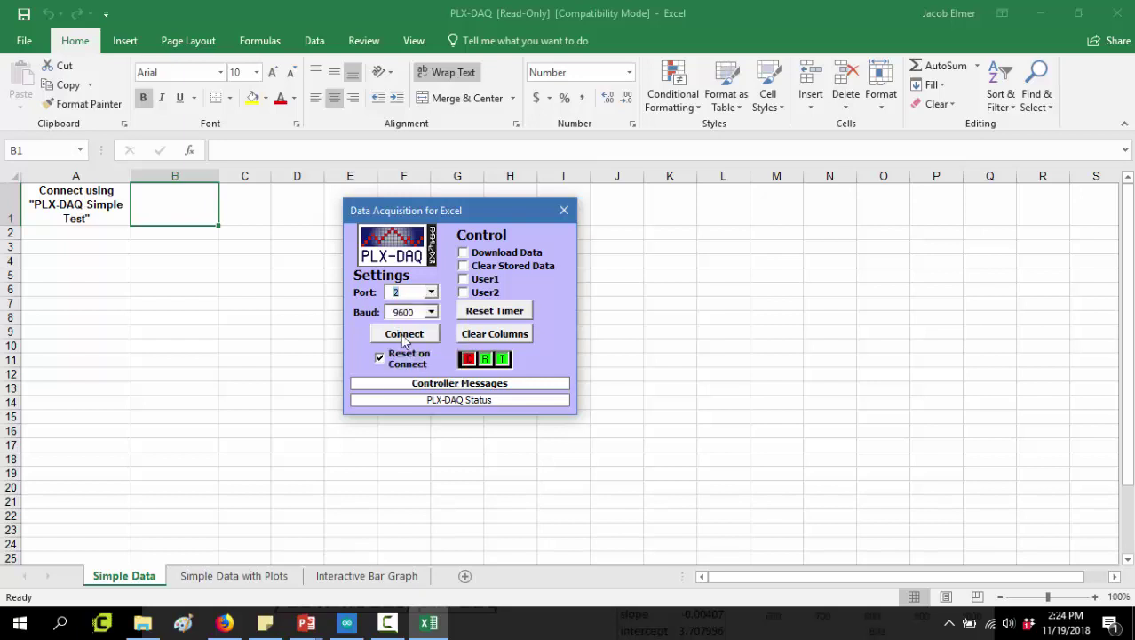
{"action": "left_click", "coordinate": [431, 295]}
{"action": "left_click", "coordinate": [430, 302]}
{"action": "left_click", "coordinate": [390, 341]}
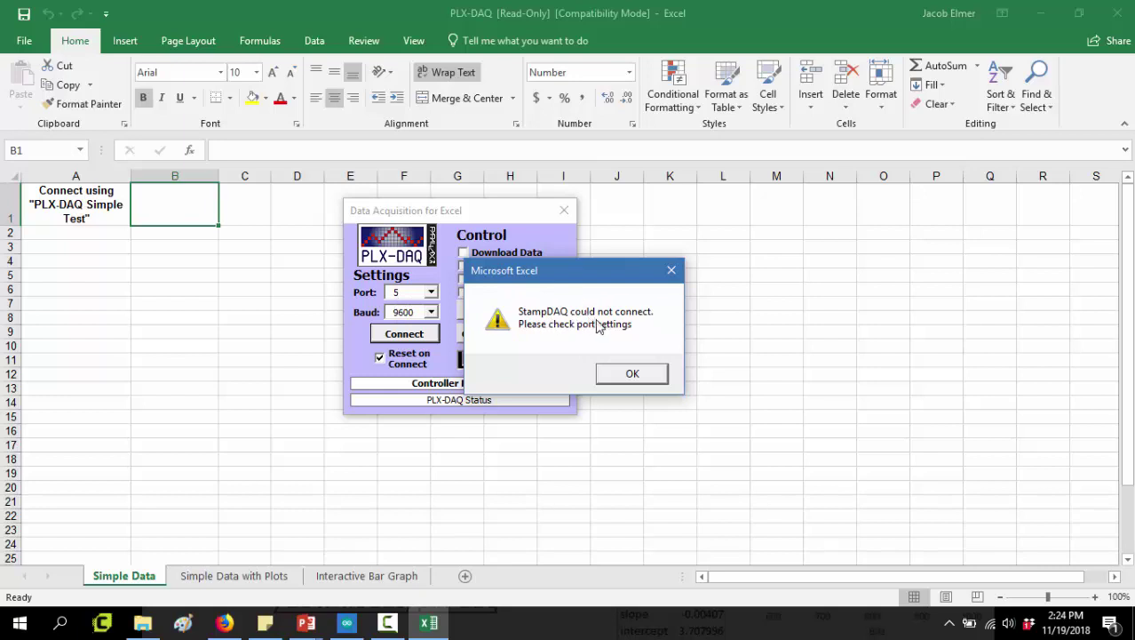
{"action": "left_click", "coordinate": [632, 372]}
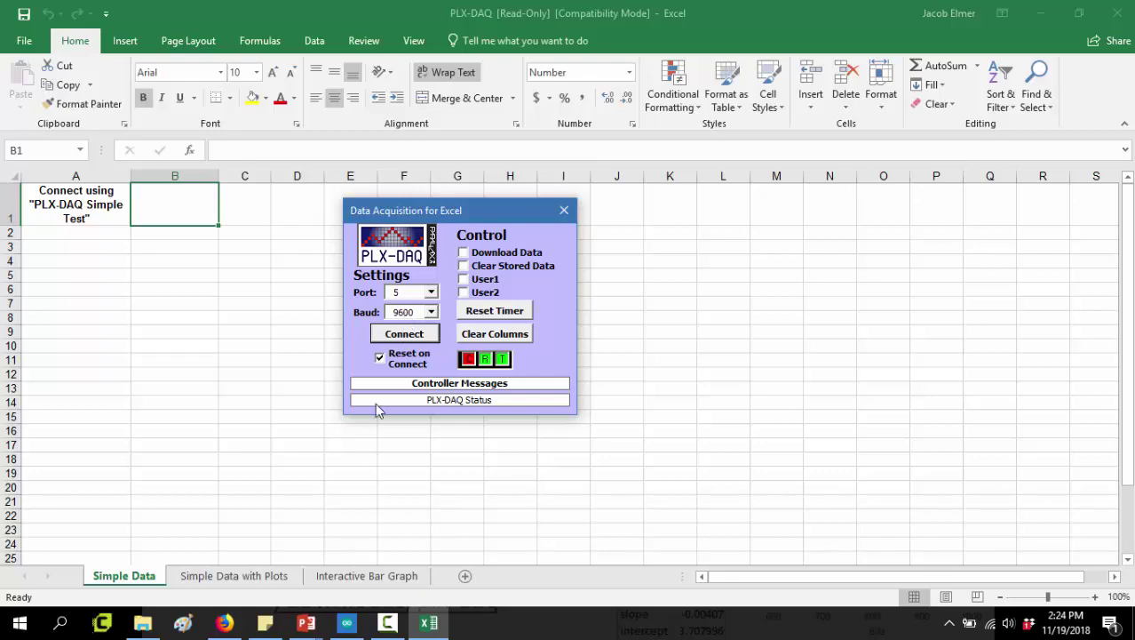
Step: Check the Serial.begin rate in the BestPLX Arduino sketch and set the matching baud rate of 9600 in PLX-DAQ
{"action": "left_click", "coordinate": [351, 626]}
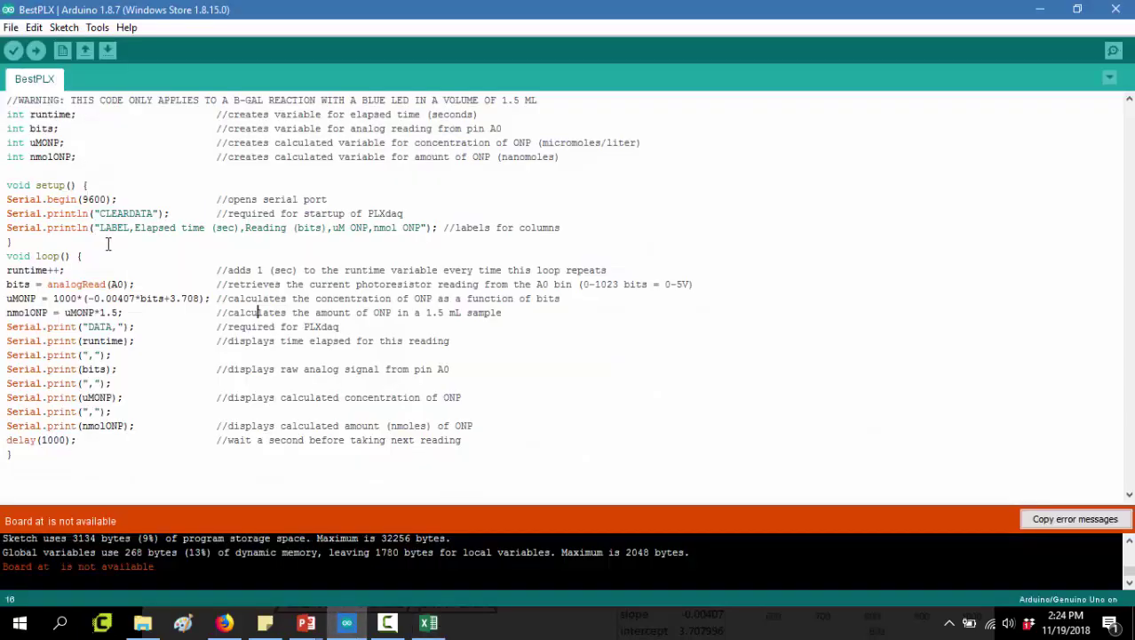
{"action": "double_click", "coordinate": [89, 199]}
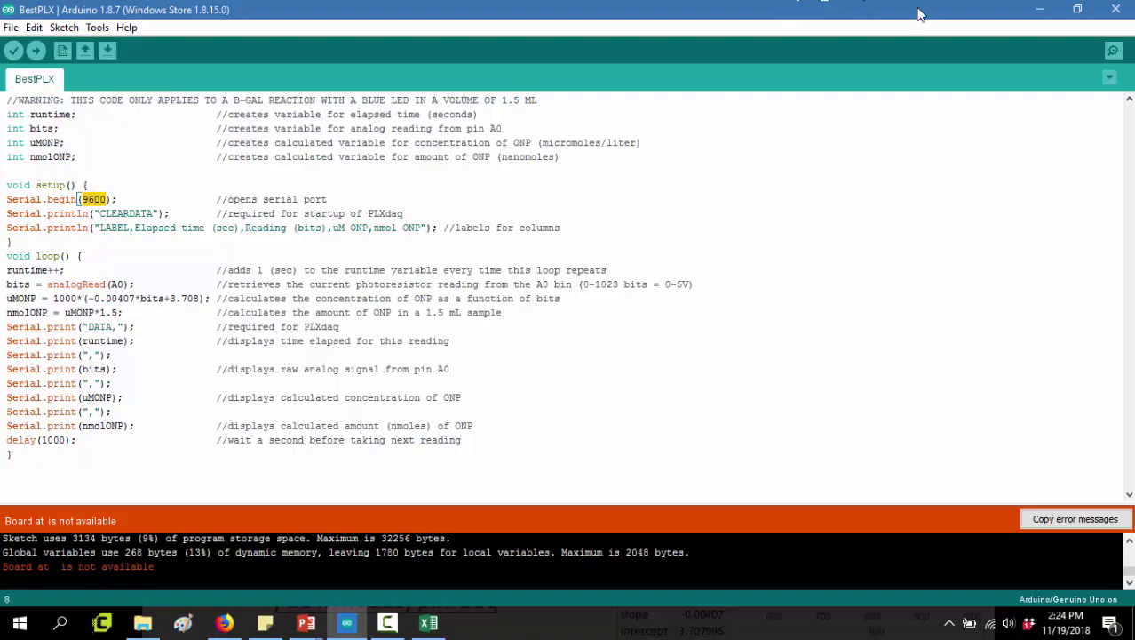
{"action": "left_click", "coordinate": [1039, 9]}
{"action": "left_click", "coordinate": [413, 311]}
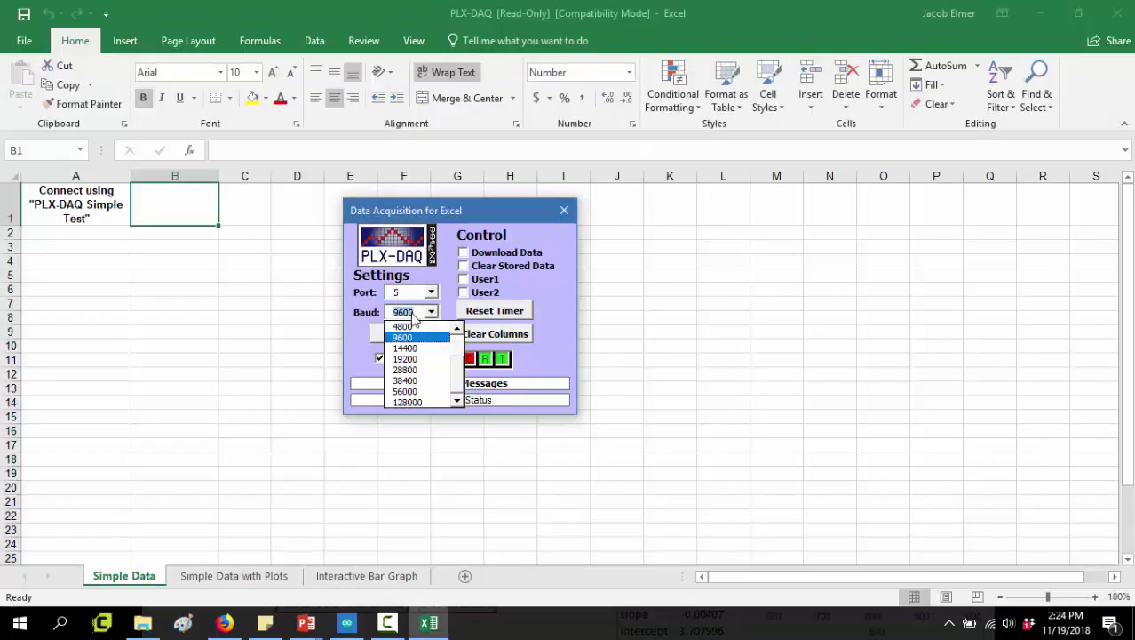
{"action": "left_click", "coordinate": [409, 338]}
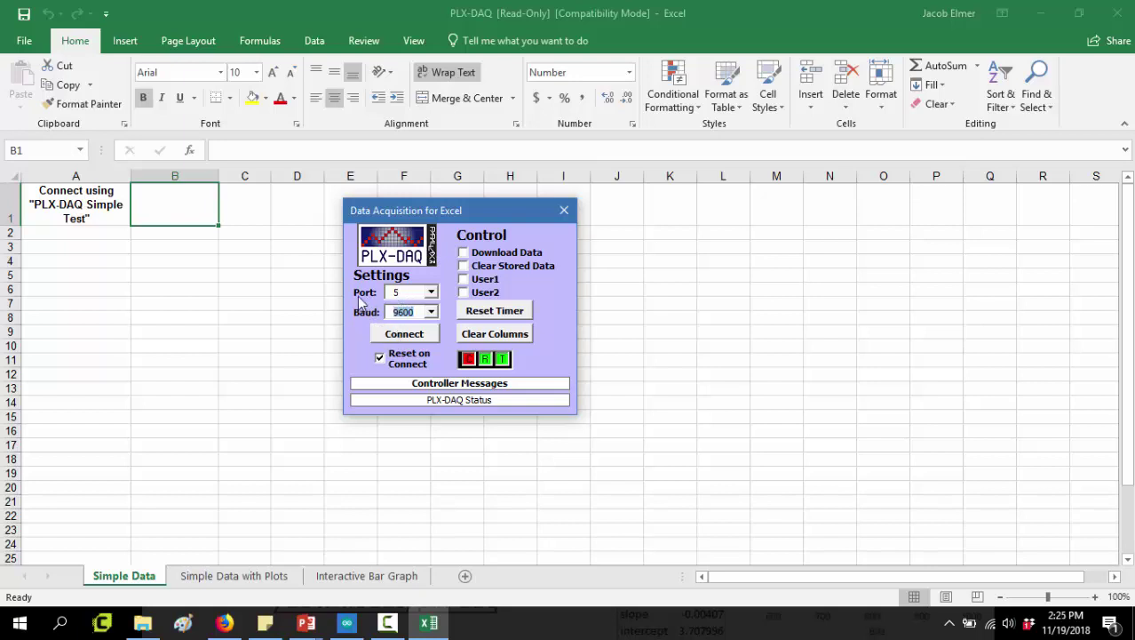
Step: Open the PLXdaq example workbook from the Lesson 7 - Excel & Experimental Data folder
{"action": "left_click_drag", "start_coordinate": [51, 206], "coordinate": [355, 192]}
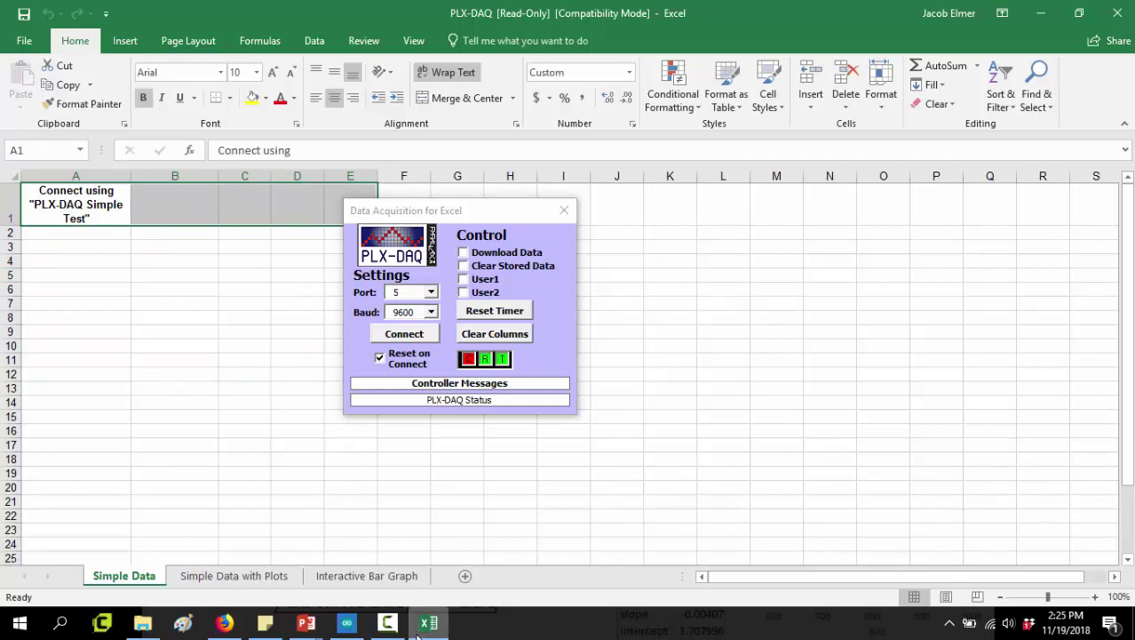
{"action": "mouse_move", "coordinate": [418, 632]}
{"action": "left_click", "coordinate": [143, 621]}
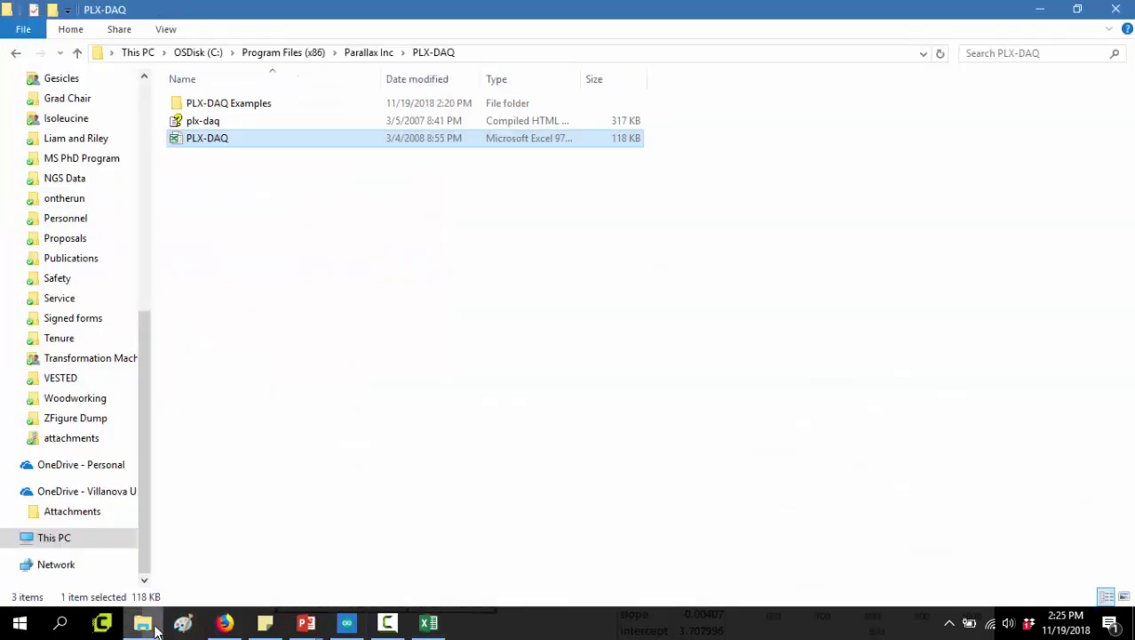
{"action": "left_click_drag", "start_coordinate": [144, 350], "coordinate": [119, 51]}
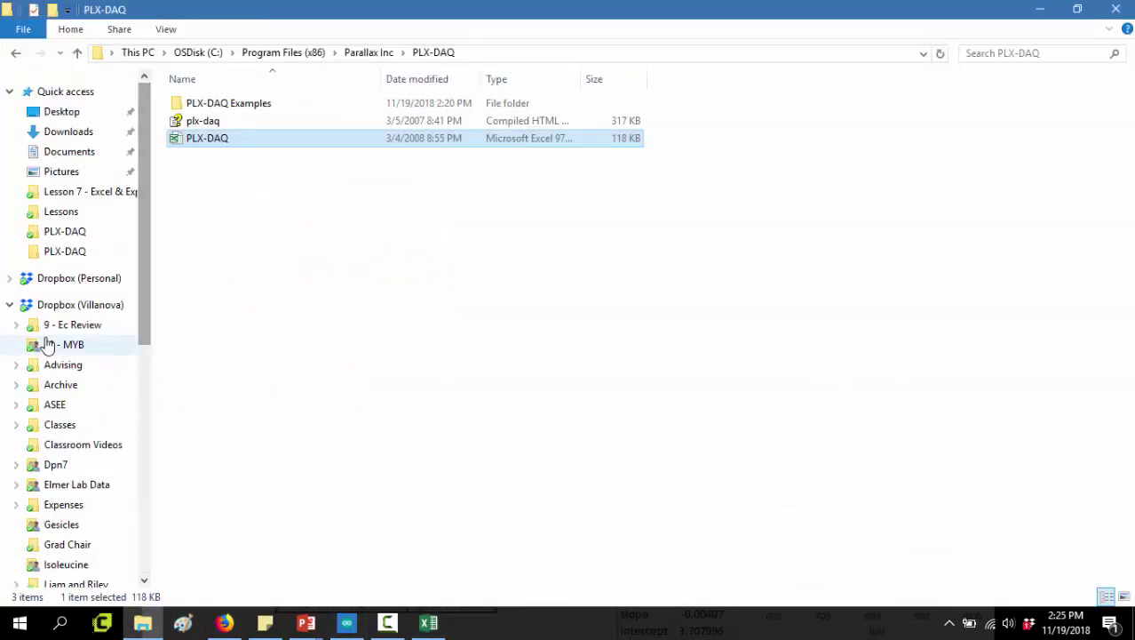
{"action": "left_click", "coordinate": [56, 236]}
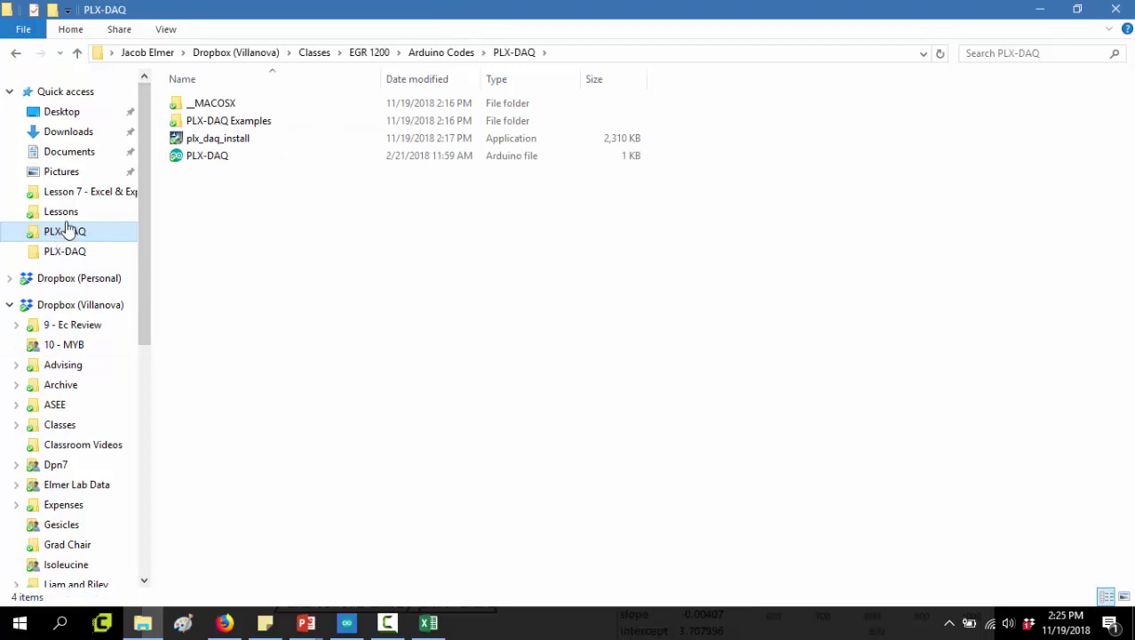
{"action": "left_click", "coordinate": [65, 218]}
{"action": "left_click", "coordinate": [97, 193]}
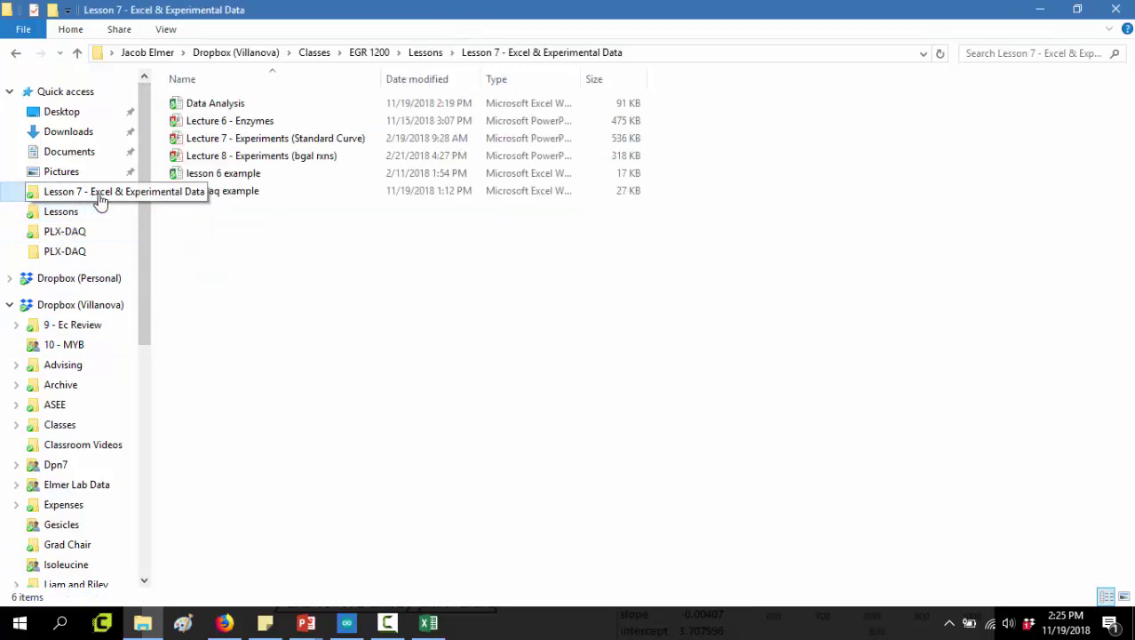
{"action": "left_click", "coordinate": [240, 196]}
{"action": "double_click", "coordinate": [238, 196]}
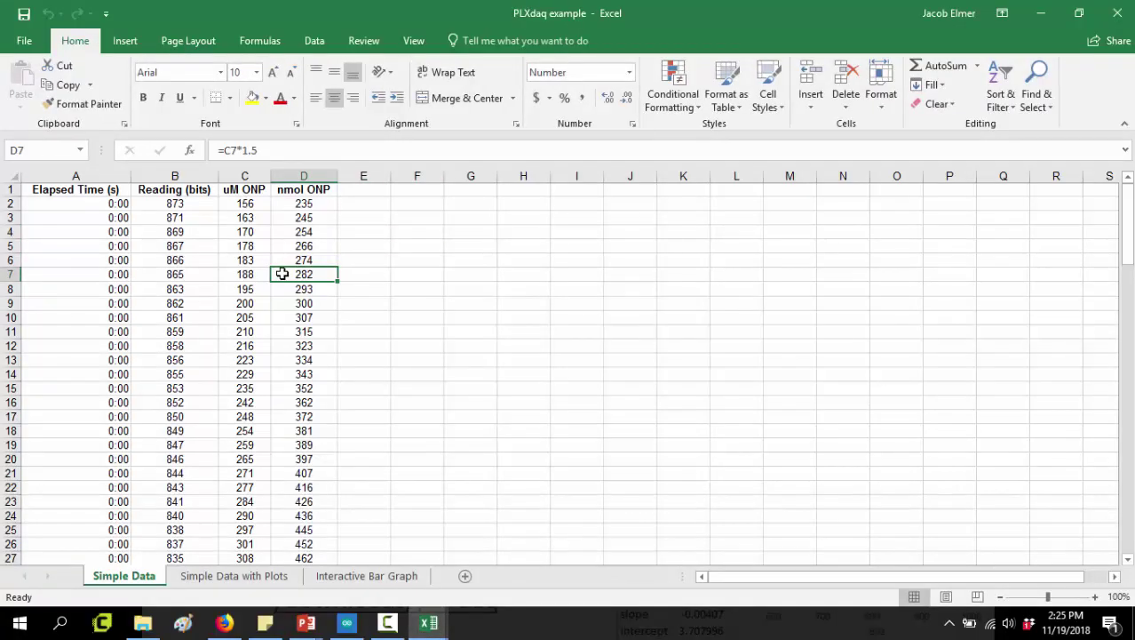
Step: Format the Elapsed Time (s) column as Number with 0 decimal places
{"action": "left_click_drag", "start_coordinate": [102, 190], "coordinate": [298, 182]}
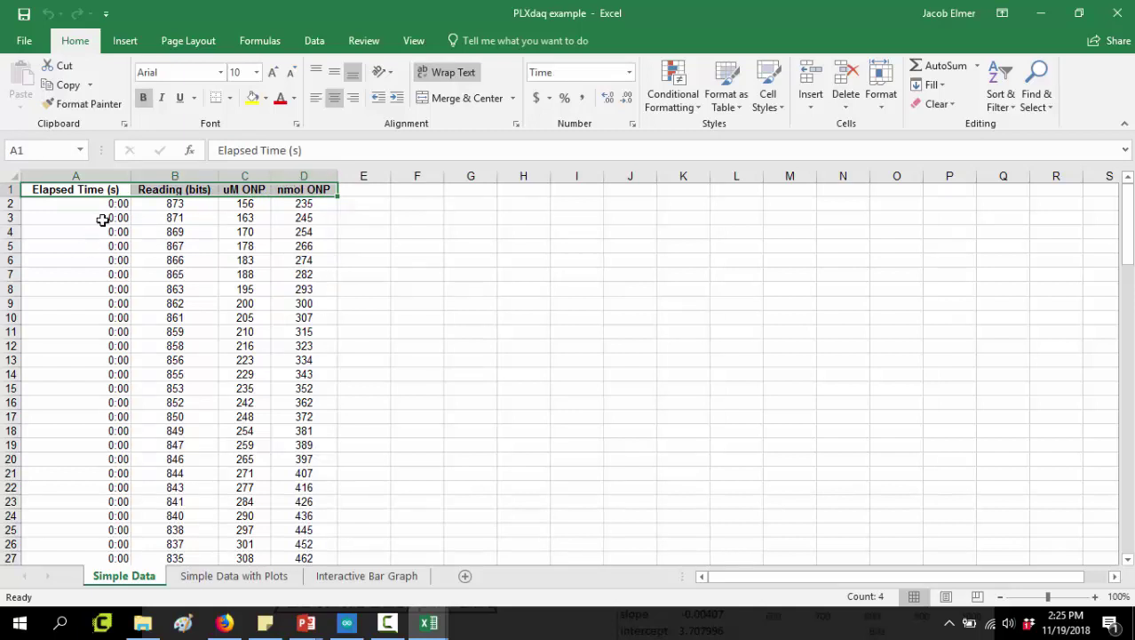
{"action": "mouse_move", "coordinate": [307, 186]}
{"action": "left_click", "coordinate": [79, 189]}
{"action": "left_click", "coordinate": [88, 177]}
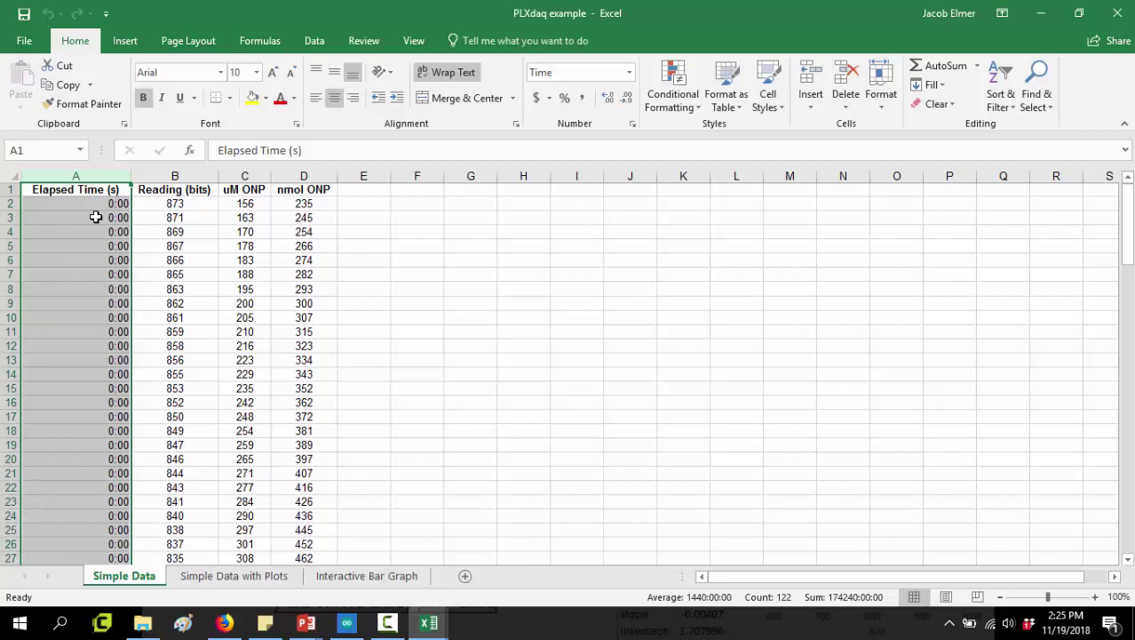
{"action": "left_click", "coordinate": [90, 175]}
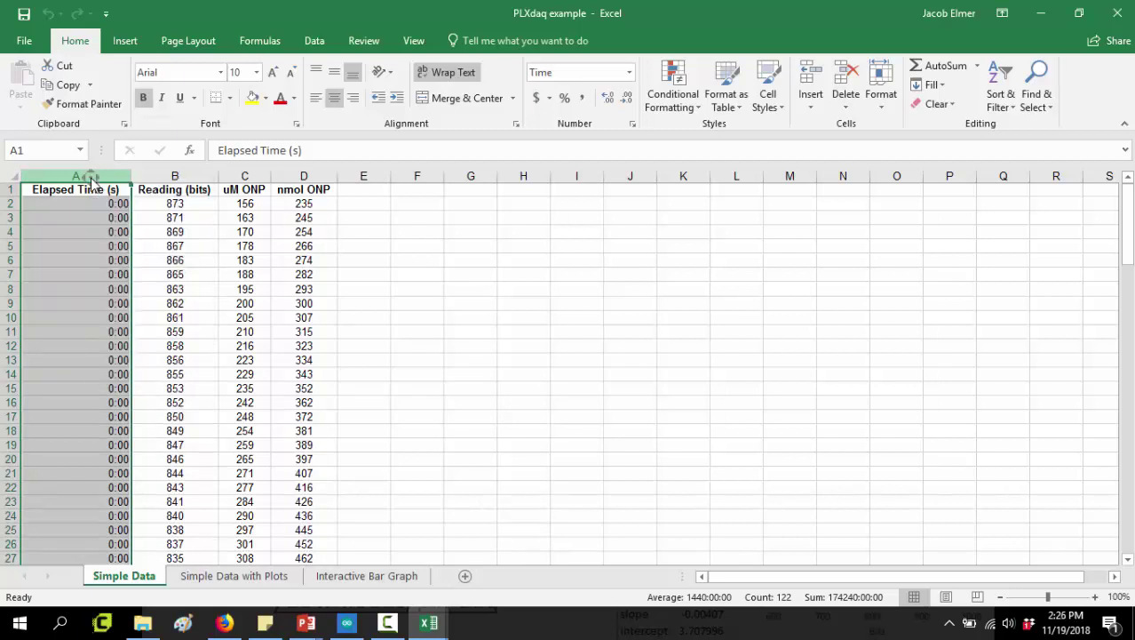
{"action": "right_click", "coordinate": [92, 179]}
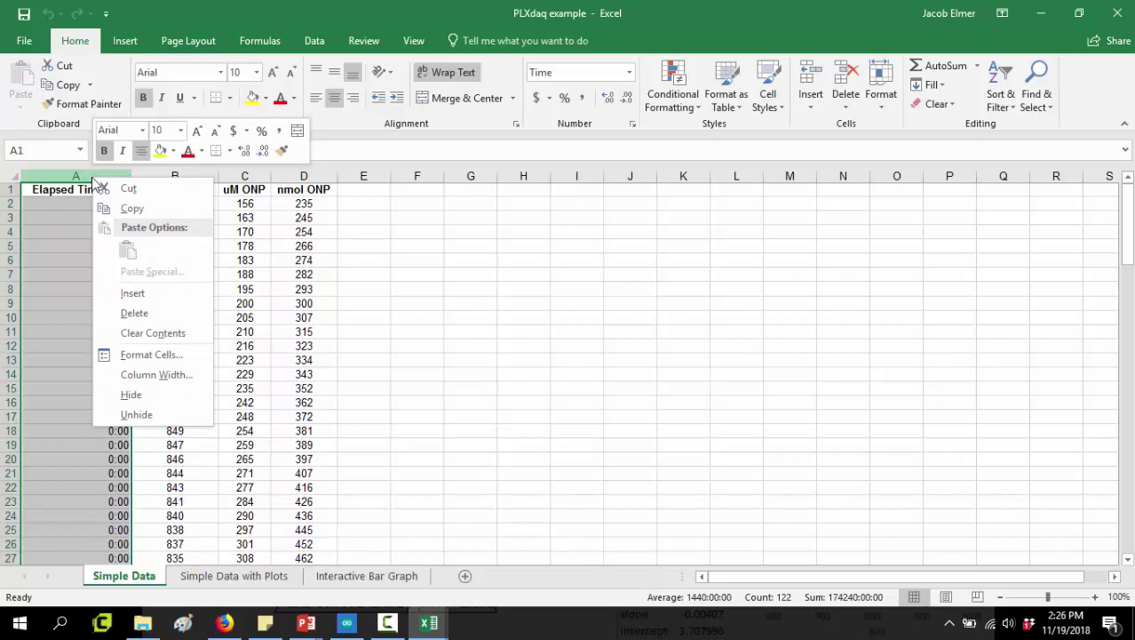
{"action": "left_click", "coordinate": [173, 360]}
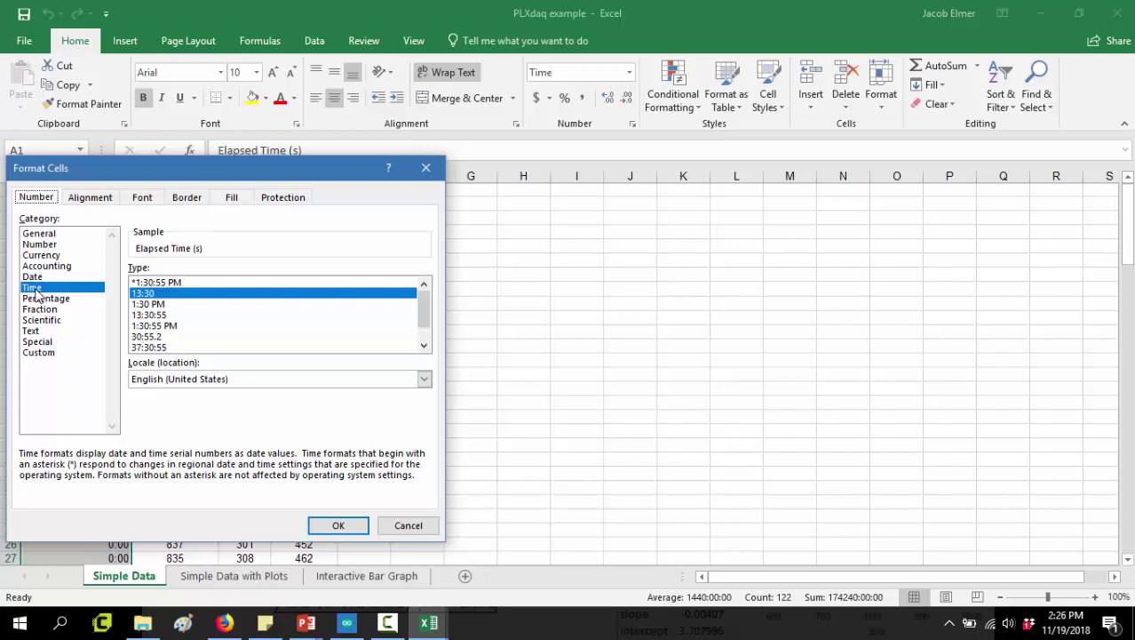
{"action": "left_click", "coordinate": [41, 245]}
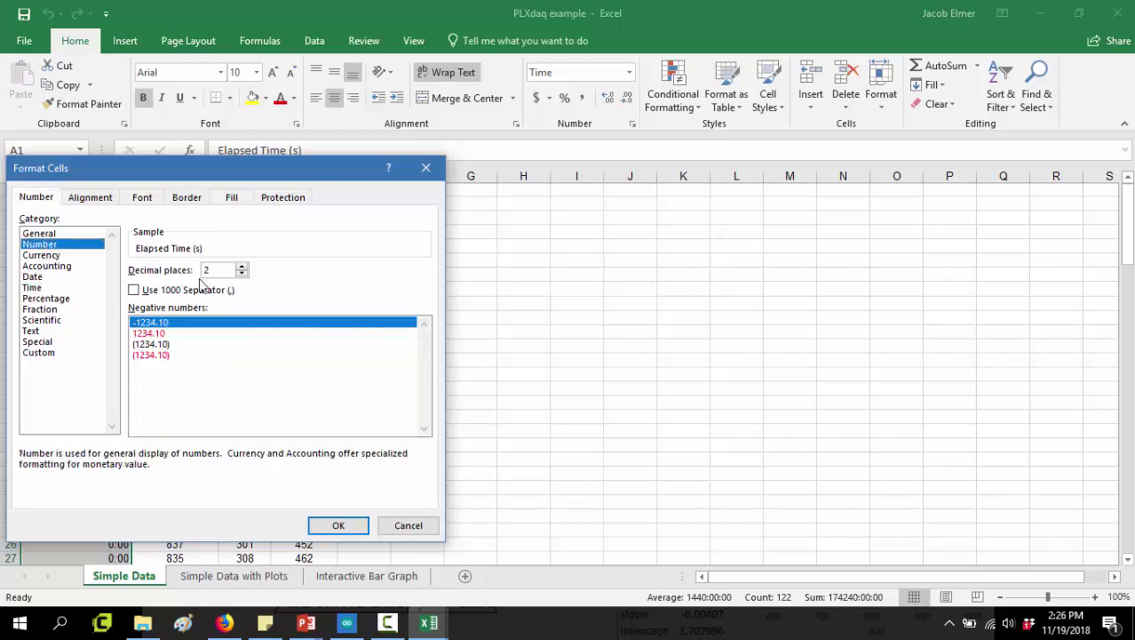
{"action": "left_click", "coordinate": [242, 273]}
{"action": "left_click", "coordinate": [242, 273]}
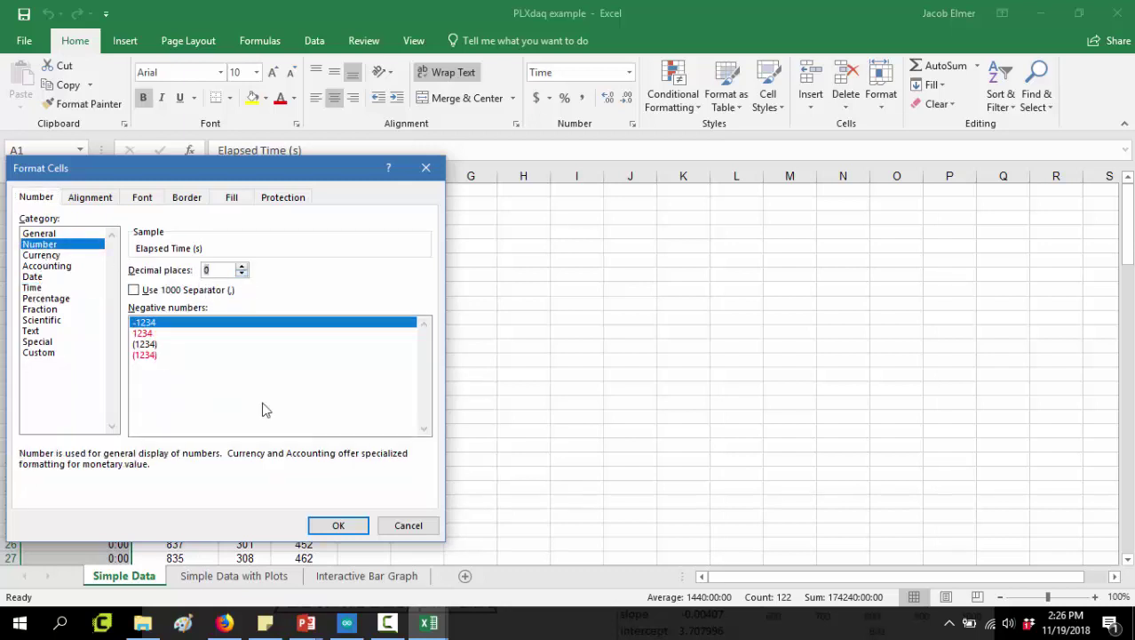
{"action": "left_click", "coordinate": [335, 527]}
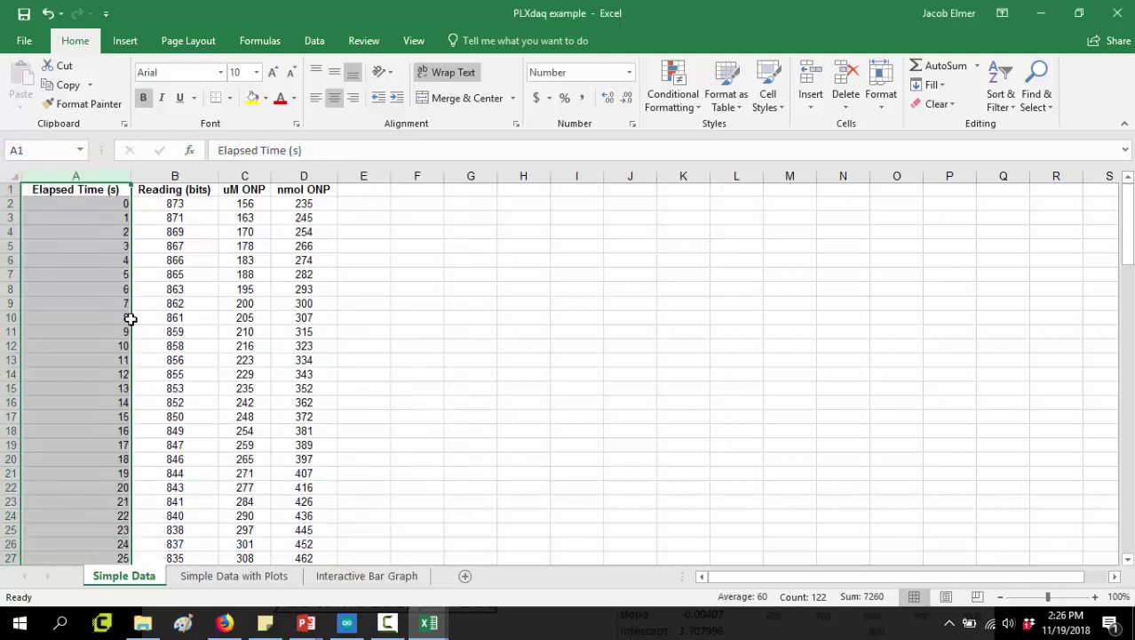
Step: Examine the elapsed times and how the photoresistor readings in bits change over them in the example data
{"action": "left_click", "coordinate": [120, 289]}
{"action": "left_click_drag", "start_coordinate": [89, 205], "coordinate": [104, 507]}
{"action": "left_click_drag", "start_coordinate": [170, 274], "coordinate": [170, 259]}
{"action": "left_click_drag", "start_coordinate": [170, 203], "coordinate": [297, 540]}
{"action": "left_click", "coordinate": [185, 262]}
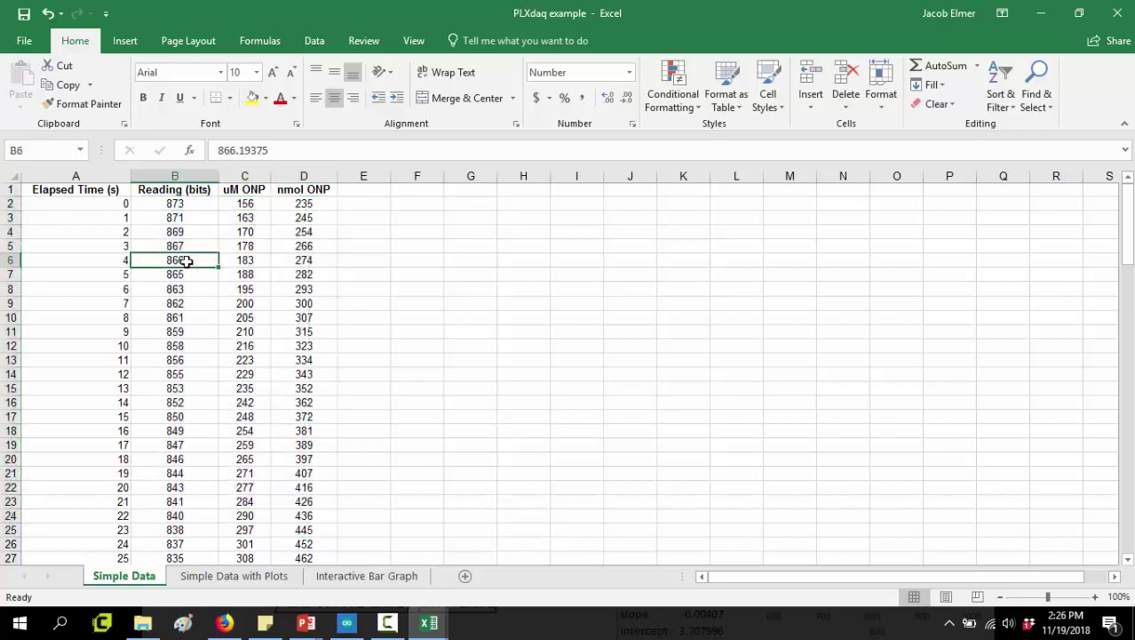
{"action": "left_click", "coordinate": [170, 206]}
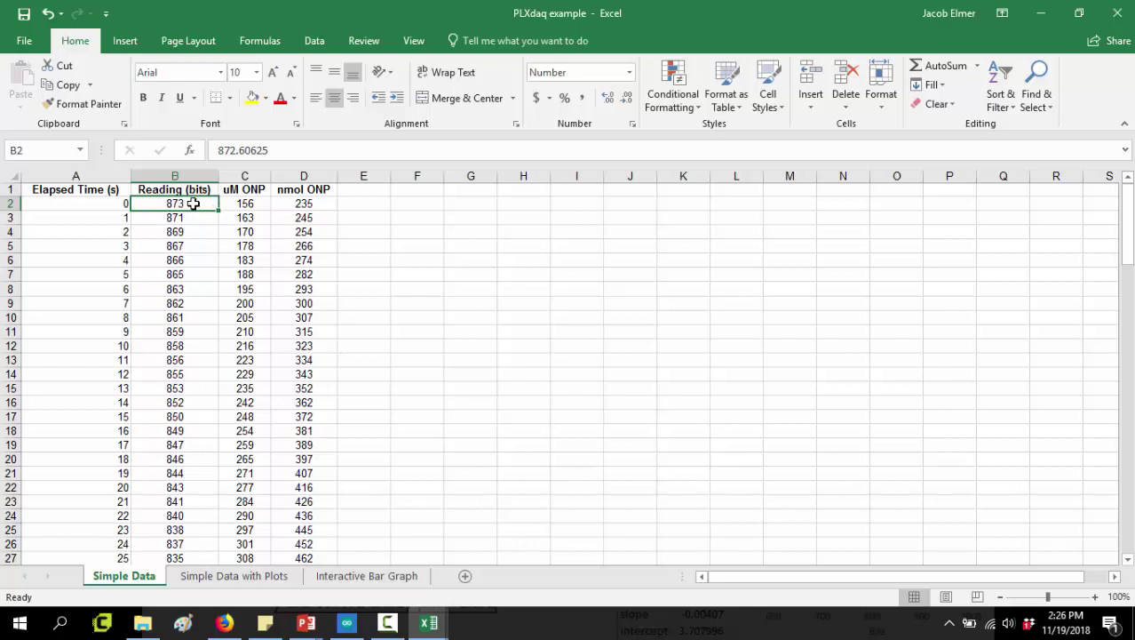
{"action": "left_click_drag", "start_coordinate": [195, 201], "coordinate": [200, 514]}
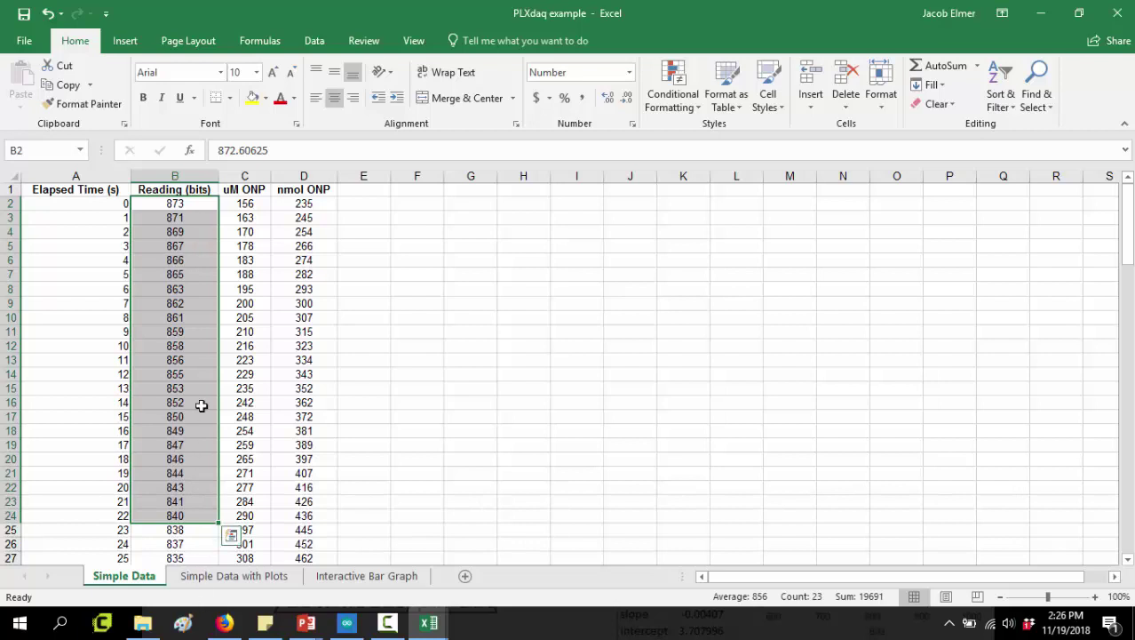
{"action": "left_click", "coordinate": [201, 189]}
{"action": "left_click", "coordinate": [167, 203]}
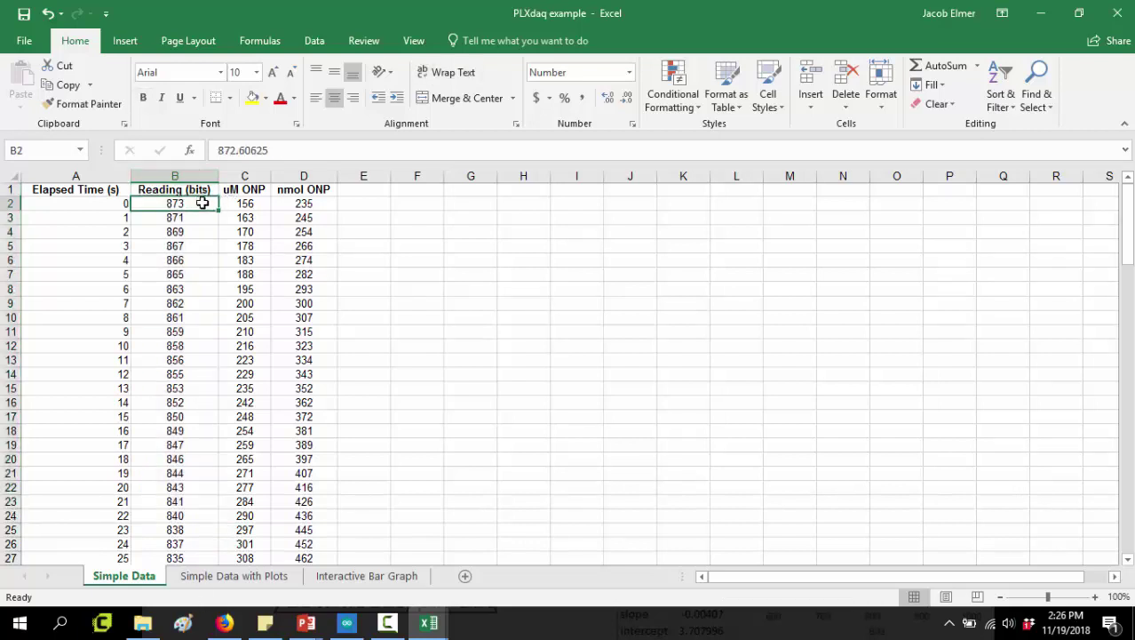
Step: Inspect the formulas that calculate uM ONP in C2 and nmol ONP in D2 without changing them
{"action": "left_click", "coordinate": [251, 206]}
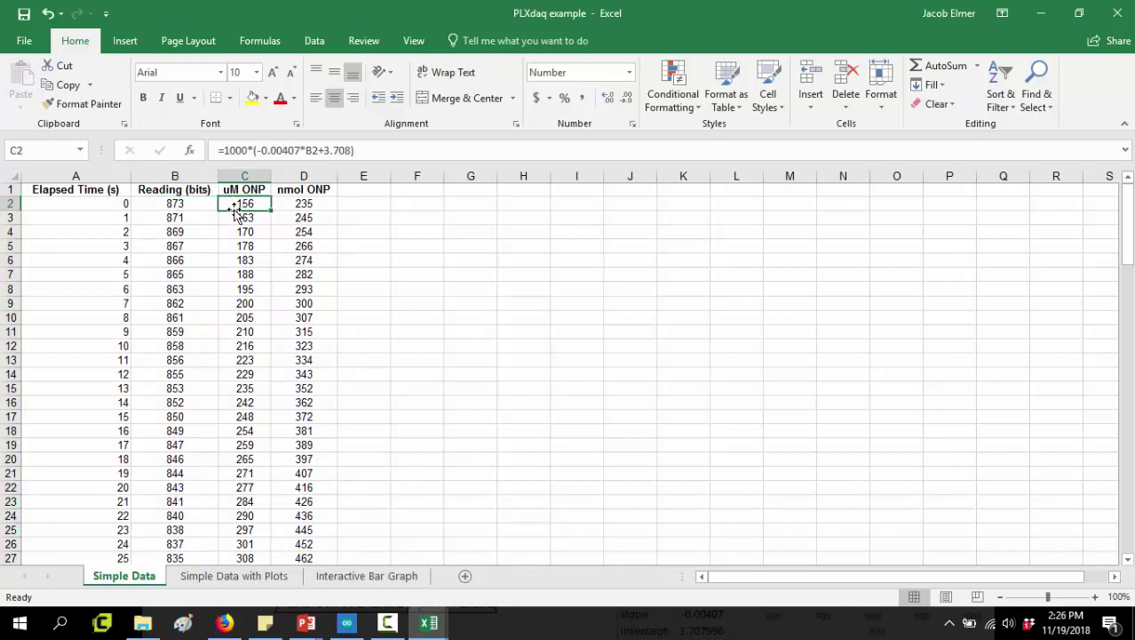
{"action": "left_click", "coordinate": [264, 151]}
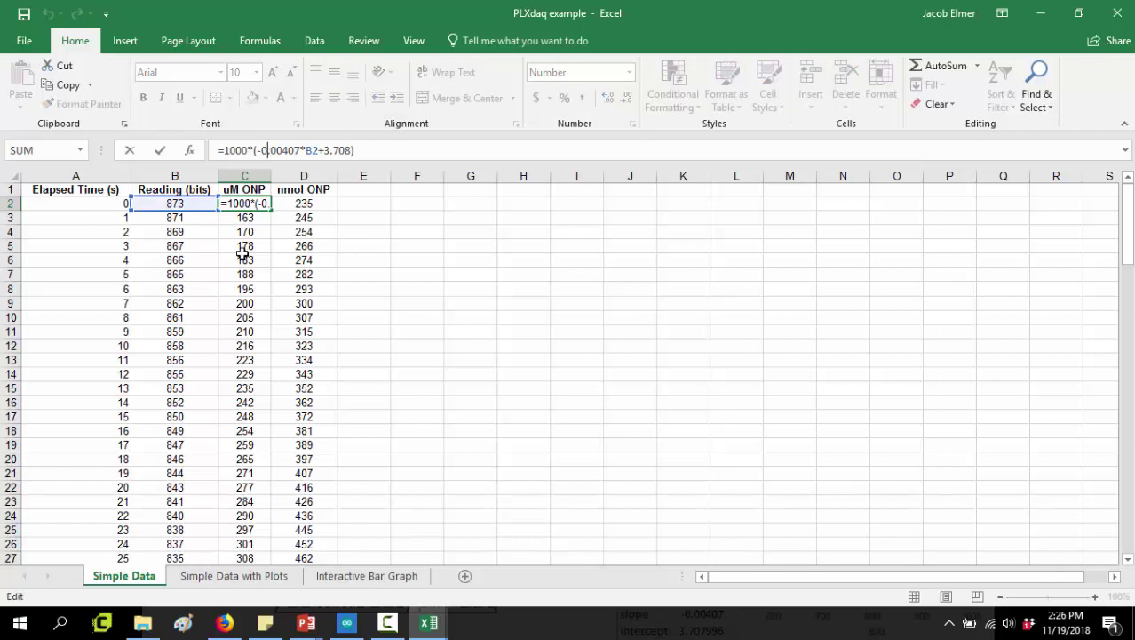
{"action": "key", "text": "Return"}
{"action": "key", "text": "Up"}
{"action": "key", "text": "Right"}
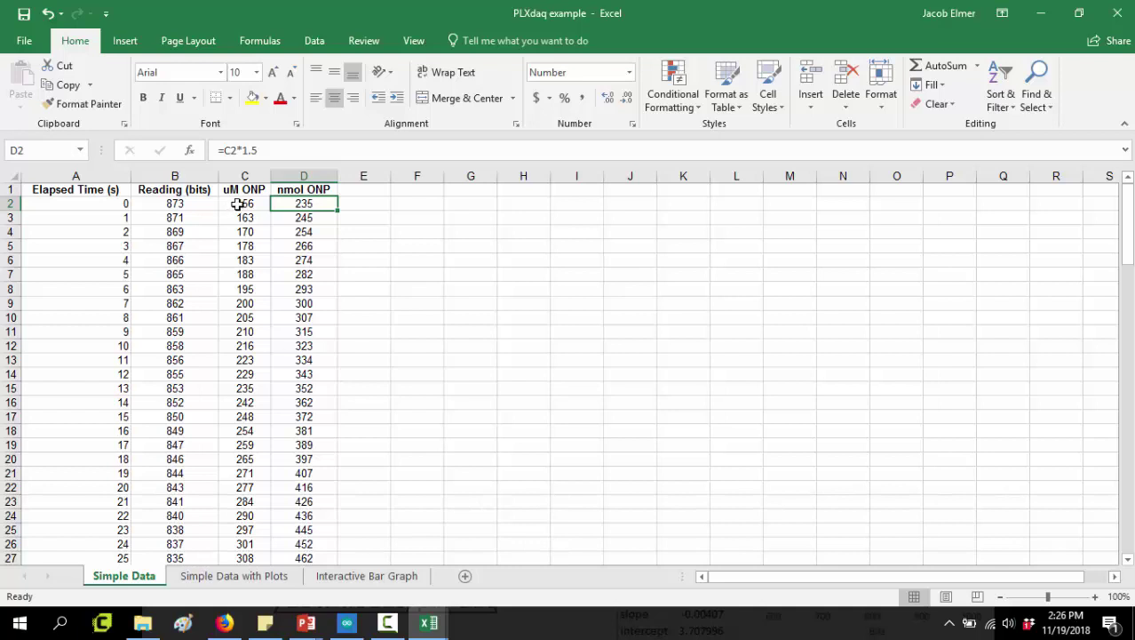
Step: Deselect the data in the example sheet and switch back to the PLX-DAQ workbook
{"action": "left_click", "coordinate": [357, 277]}
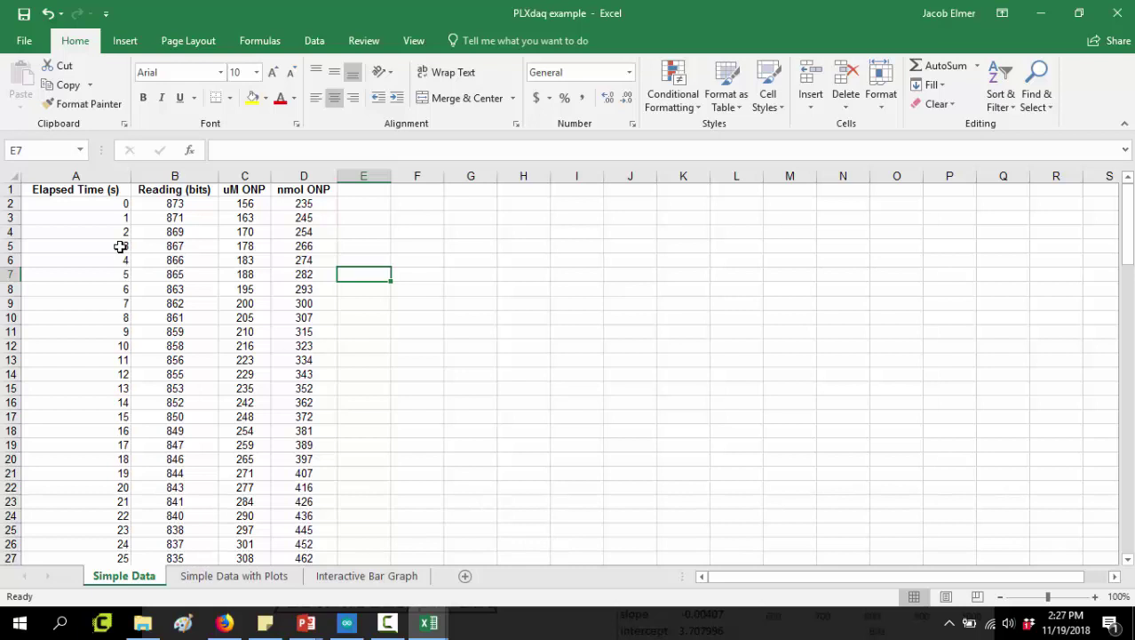
{"action": "left_click", "coordinate": [429, 623]}
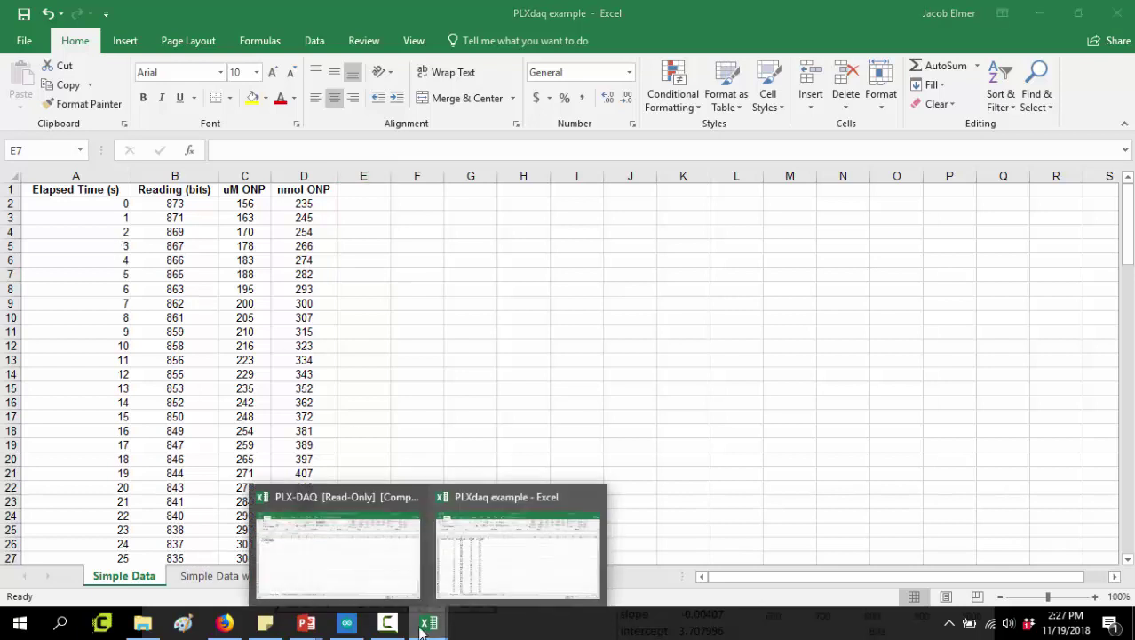
{"action": "left_click", "coordinate": [375, 576]}
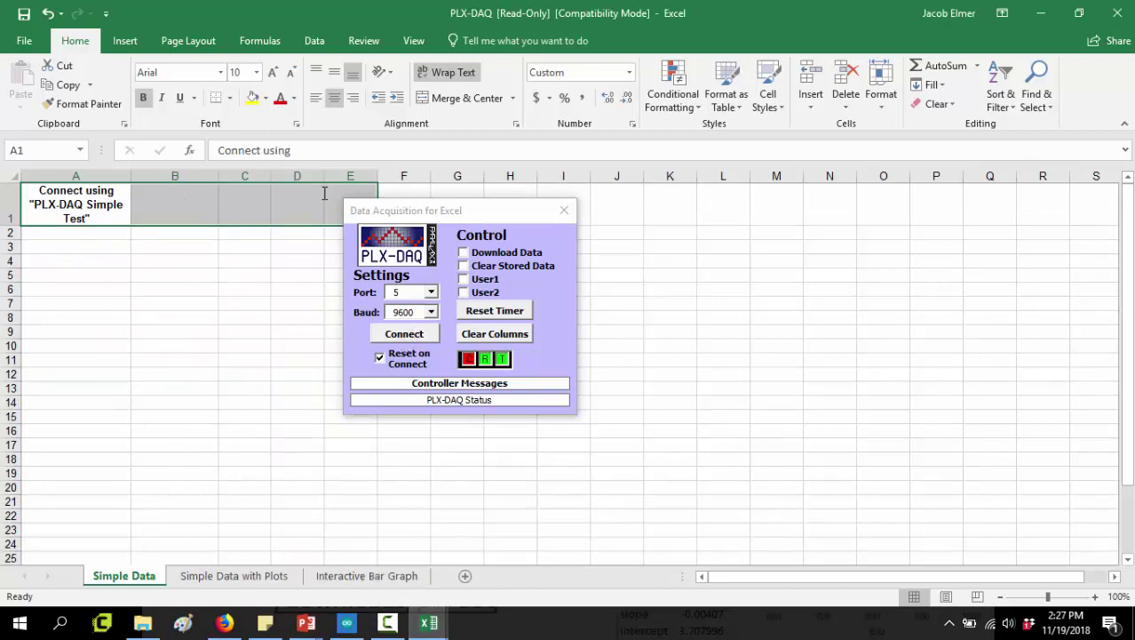
Step: Switch to the PLXdaq example workbook and examine the nmol ONP column and the uM ONP values that feed it
{"action": "mouse_move", "coordinate": [428, 622]}
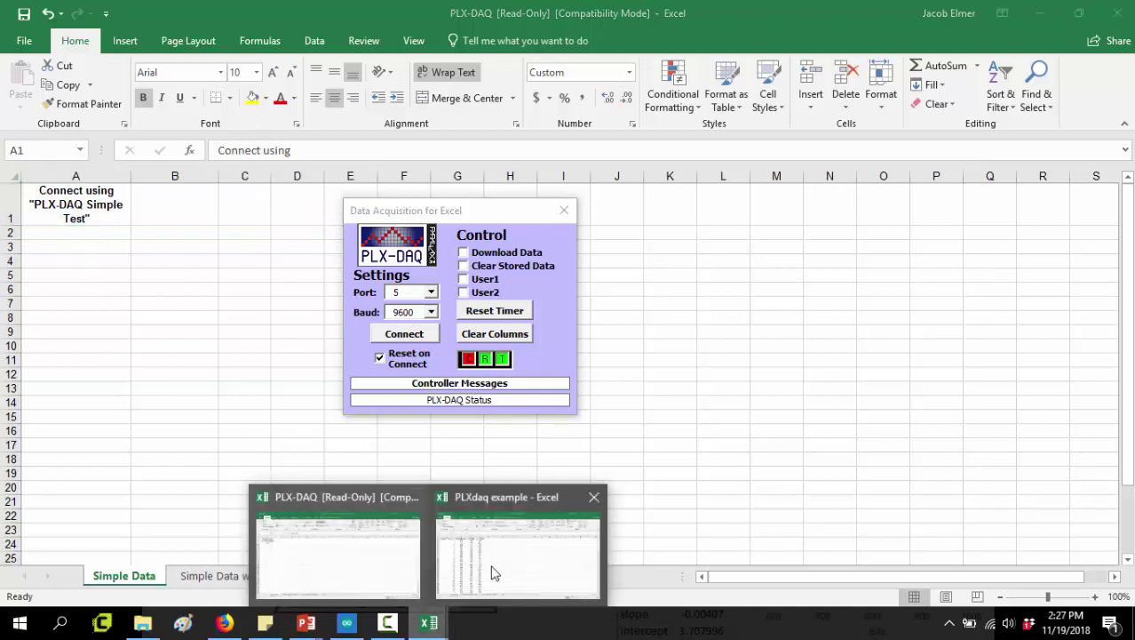
{"action": "left_click", "coordinate": [494, 573]}
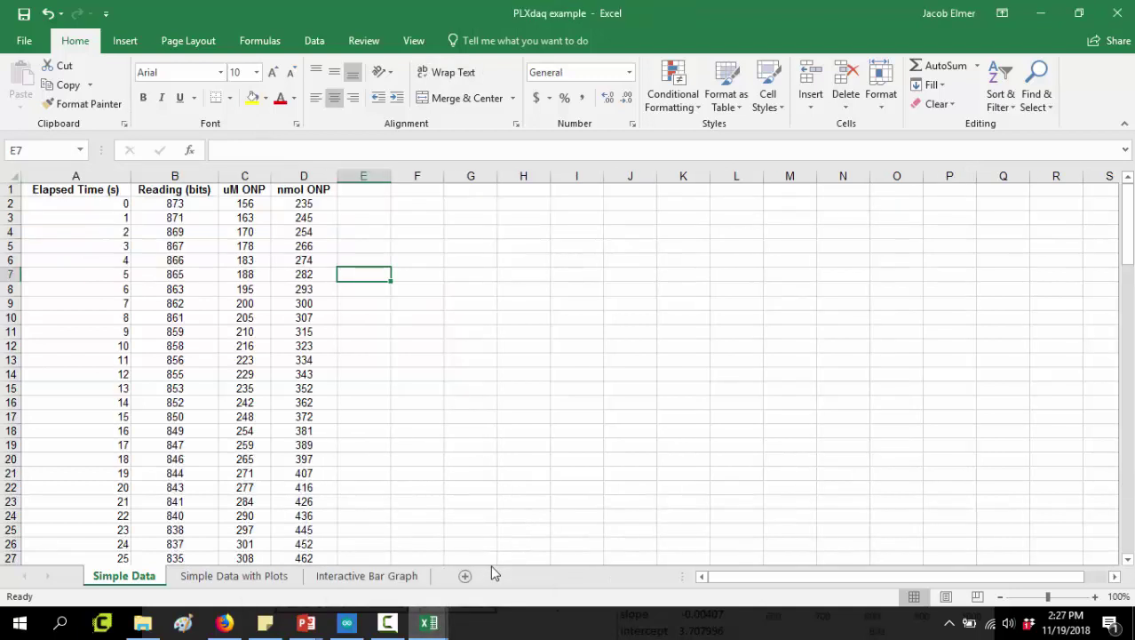
{"action": "left_click", "coordinate": [304, 176]}
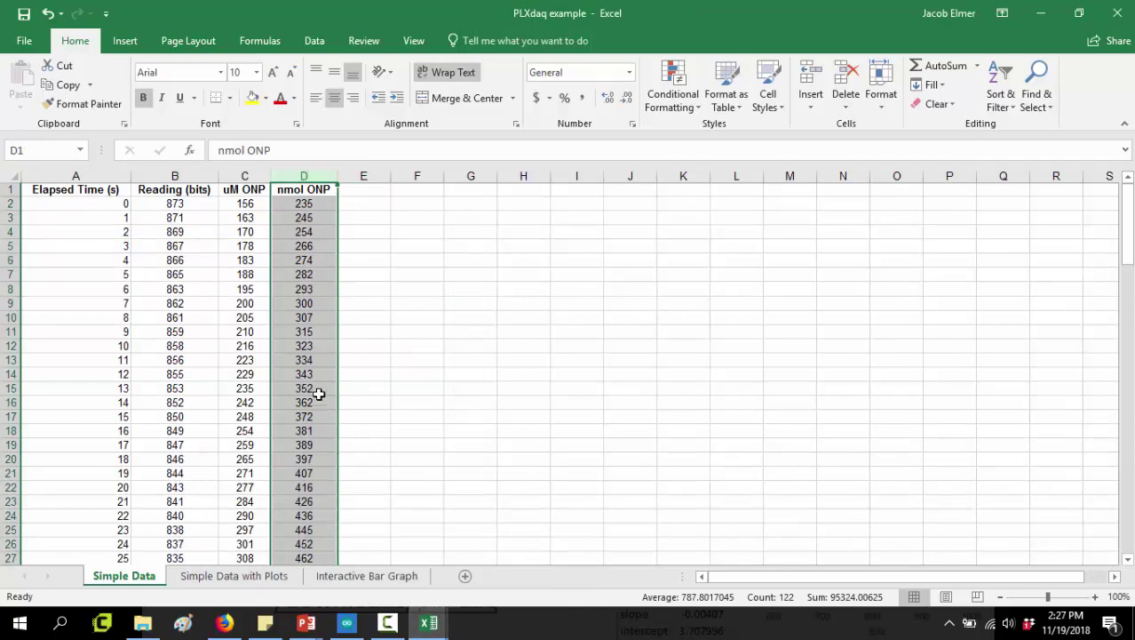
{"action": "left_click", "coordinate": [294, 190]}
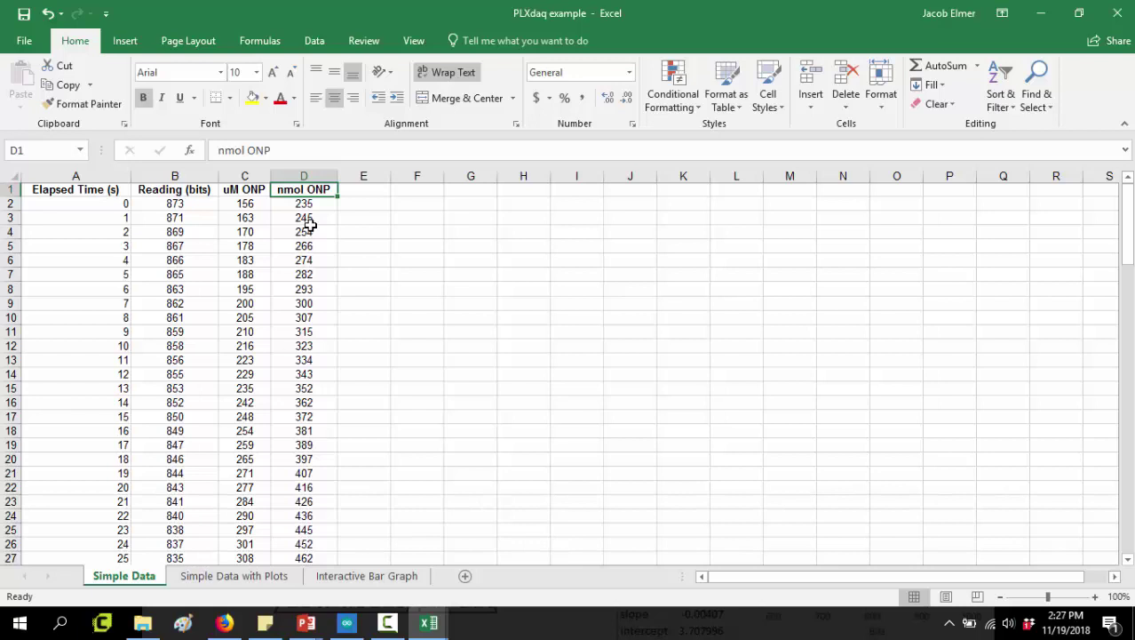
{"action": "left_click", "coordinate": [317, 180]}
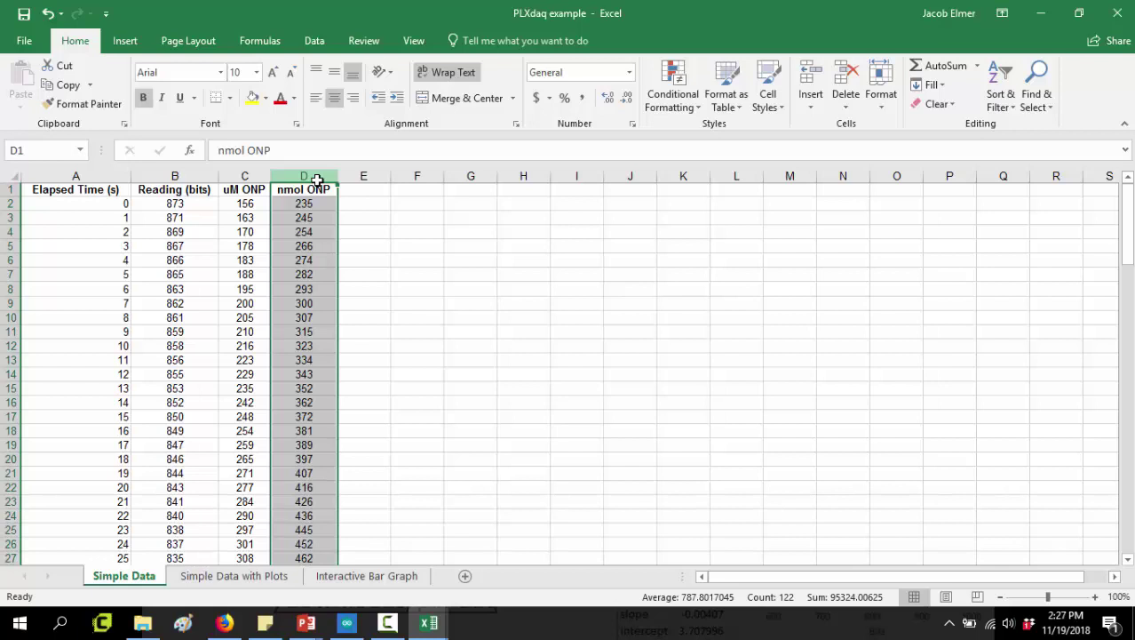
{"action": "left_click", "coordinate": [240, 262]}
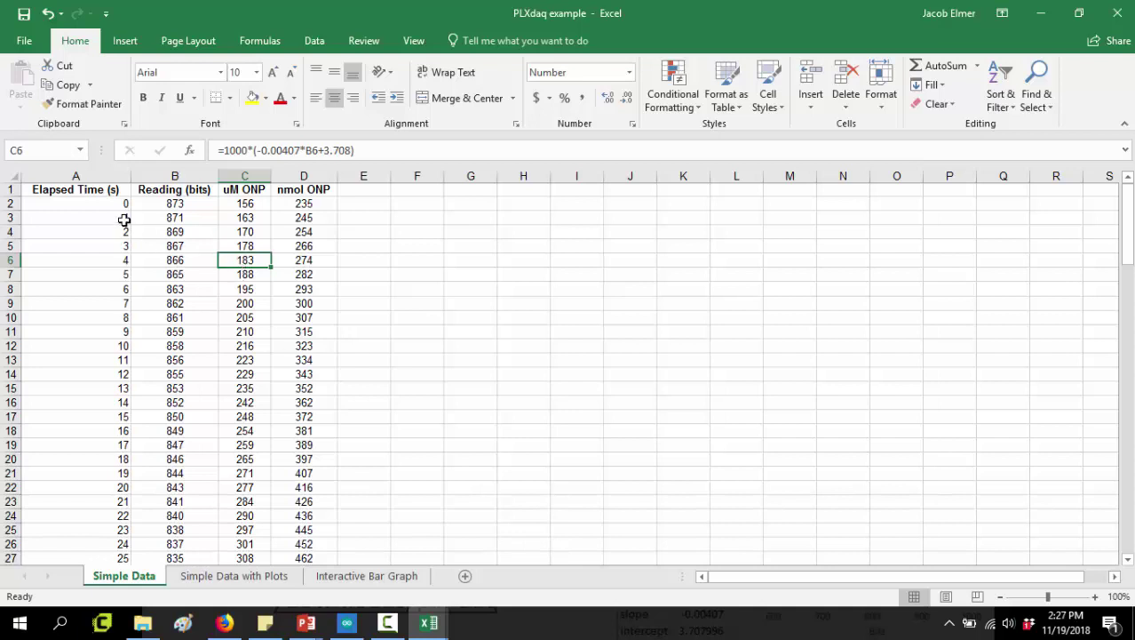
Step: Insert a markers-only scatter chart of nmol ONP against Elapsed Time (s) from columns A and D
{"action": "left_click", "coordinate": [83, 175]}
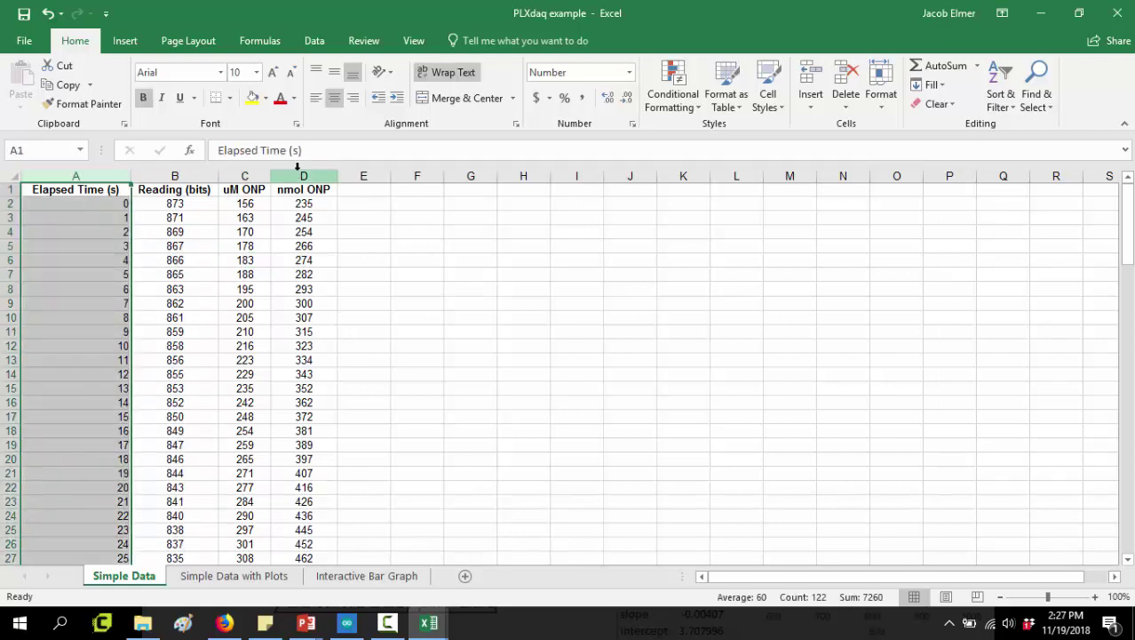
{"action": "left_click", "coordinate": [78, 238]}
{"action": "left_click", "coordinate": [101, 175]}
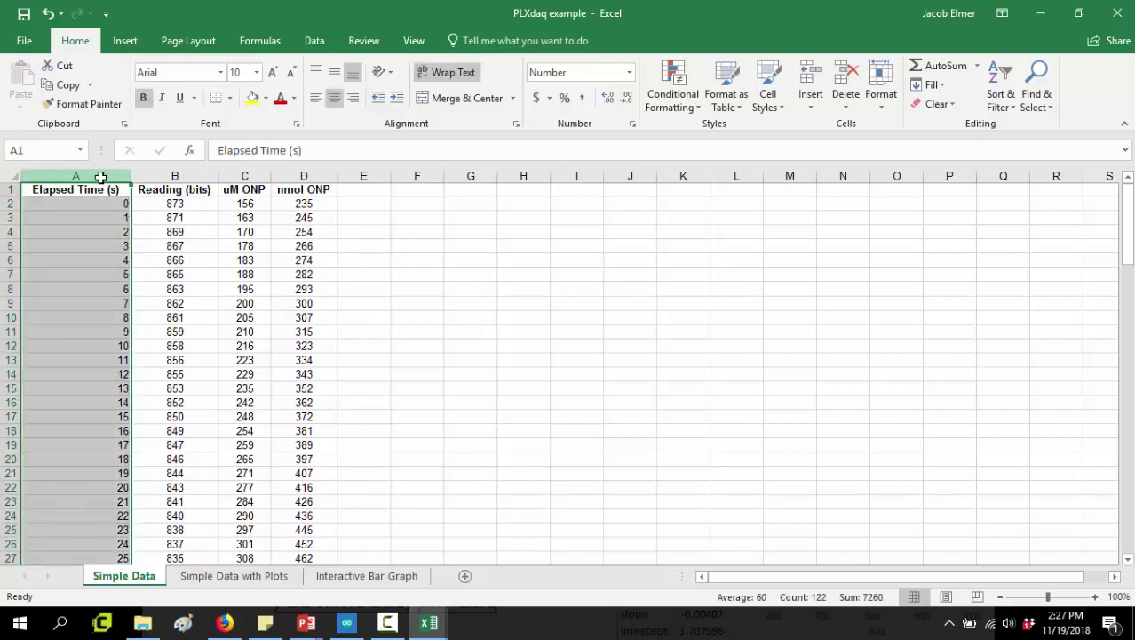
{"action": "left_click", "coordinate": [309, 173], "text": "ctrl"}
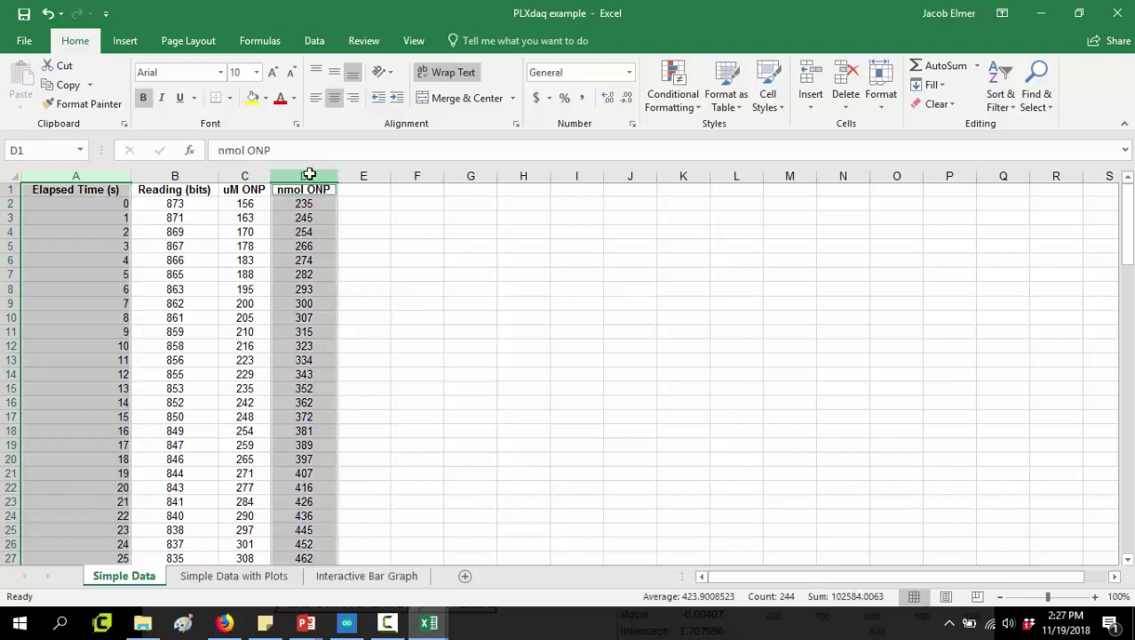
{"action": "left_click", "coordinate": [124, 40]}
{"action": "left_click", "coordinate": [562, 105]}
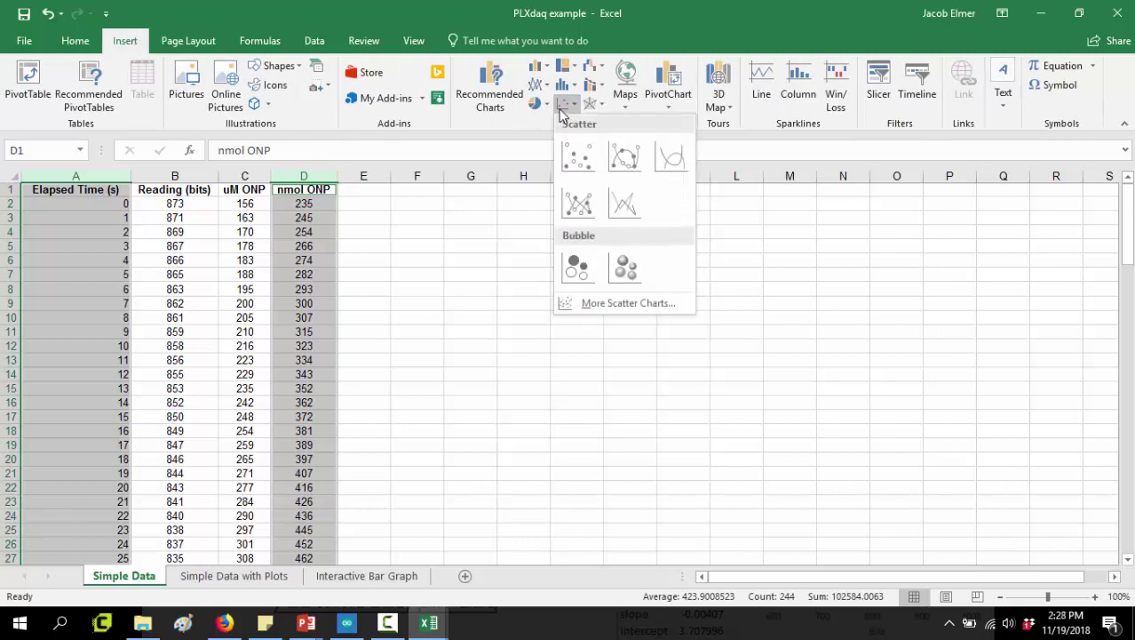
{"action": "left_click", "coordinate": [577, 157]}
{"action": "left_click", "coordinate": [826, 332]}
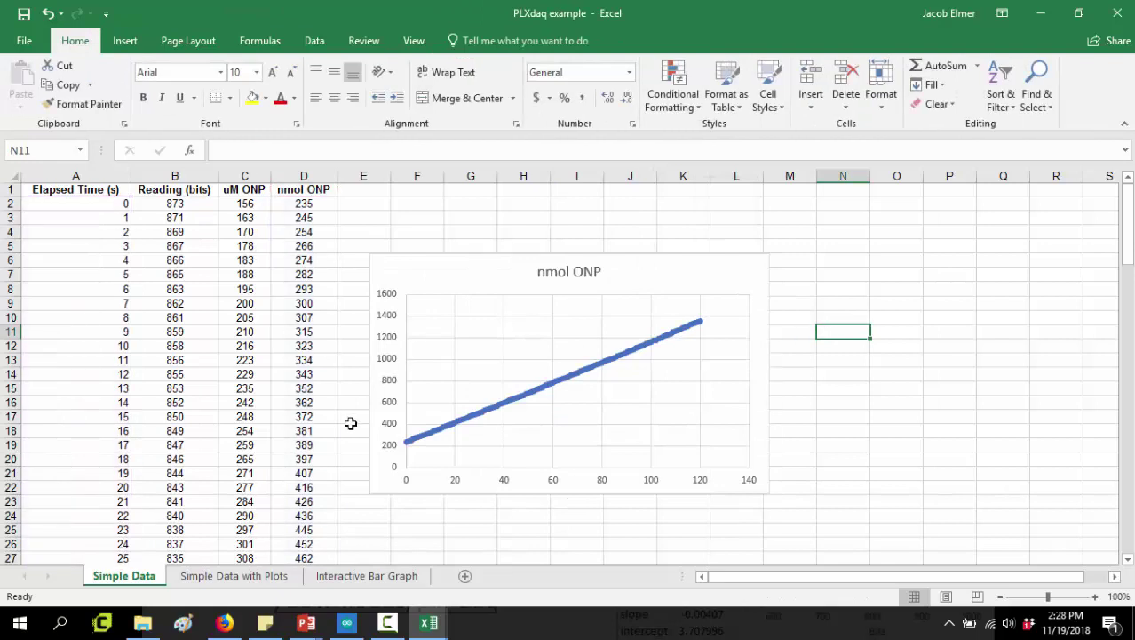
Step: Examine the vertical axis, horizontal axis and data series of the nmol ONP chart
{"action": "left_click", "coordinate": [392, 344]}
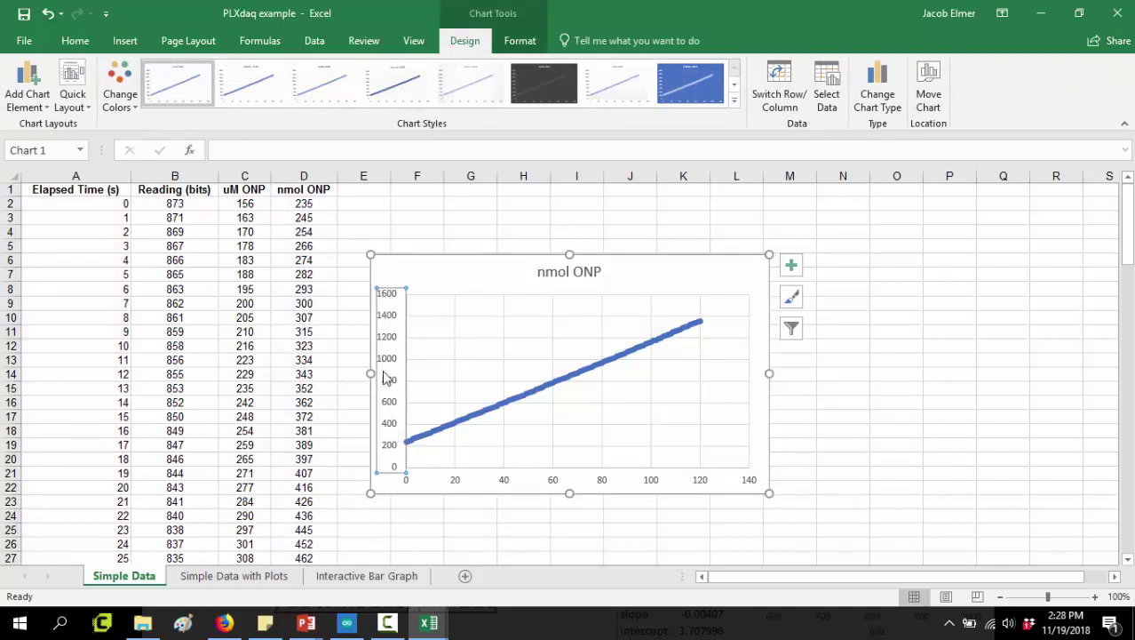
{"action": "left_click", "coordinate": [424, 484]}
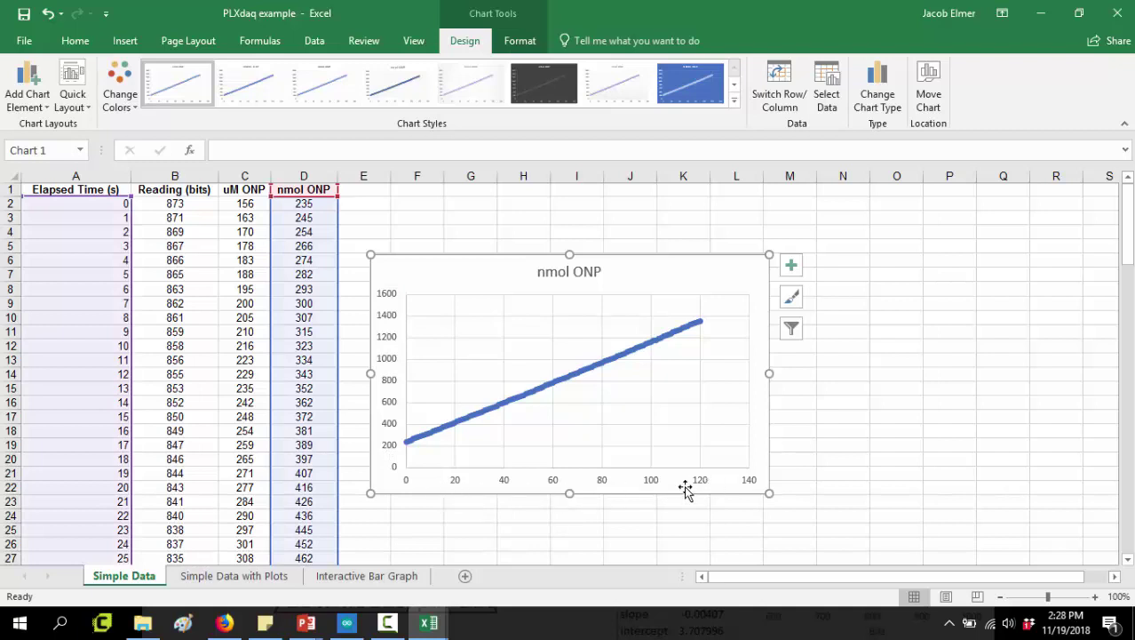
{"action": "left_click", "coordinate": [660, 481]}
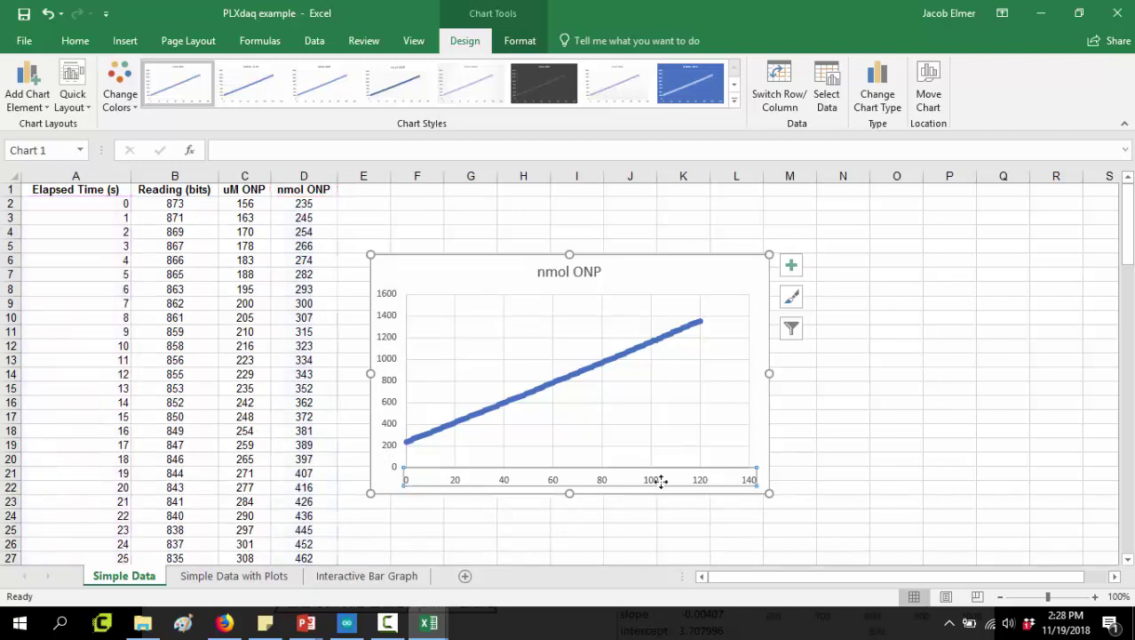
{"action": "left_click", "coordinate": [606, 371]}
{"action": "left_click", "coordinate": [841, 362]}
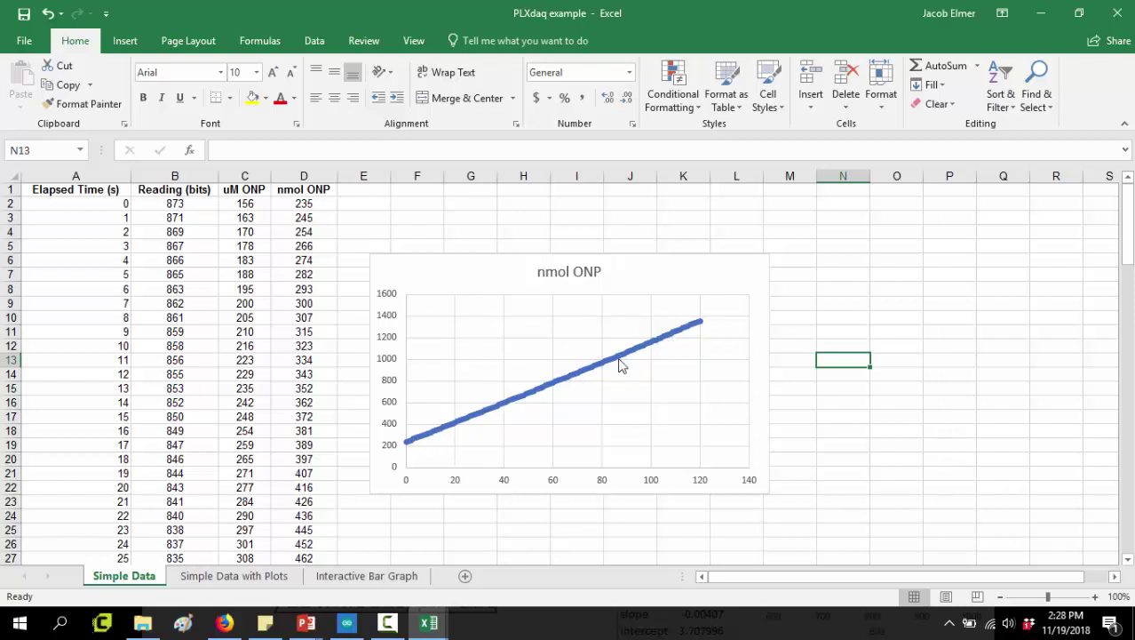
Step: Select the nmol ONP values in D2:D122 without the header and copy them
{"action": "left_click", "coordinate": [341, 265]}
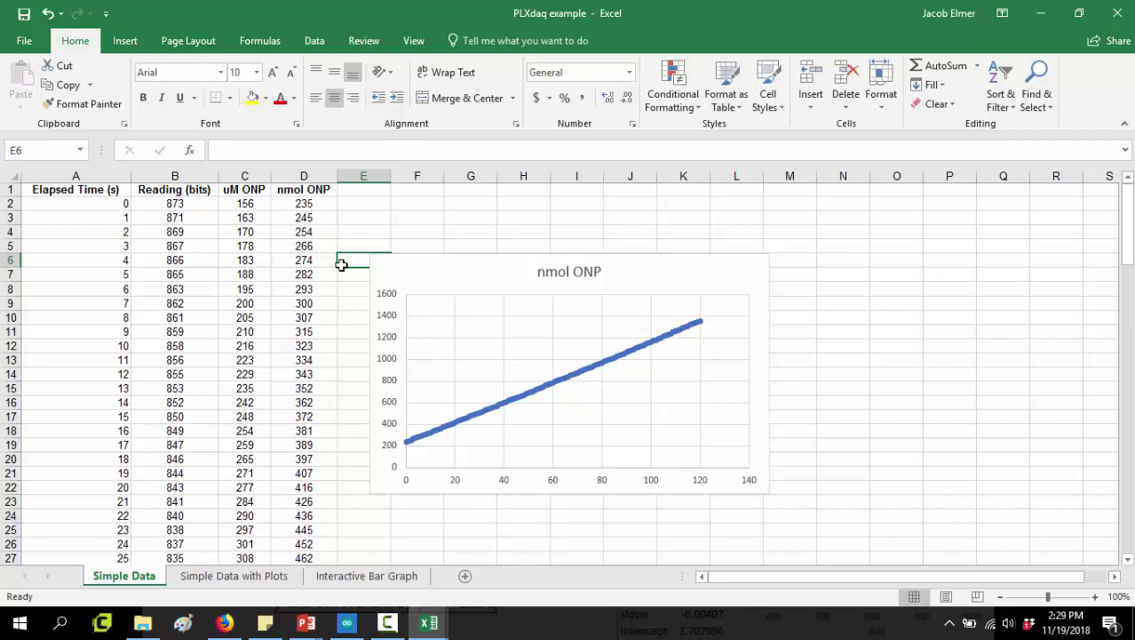
{"action": "left_click", "coordinate": [320, 203]}
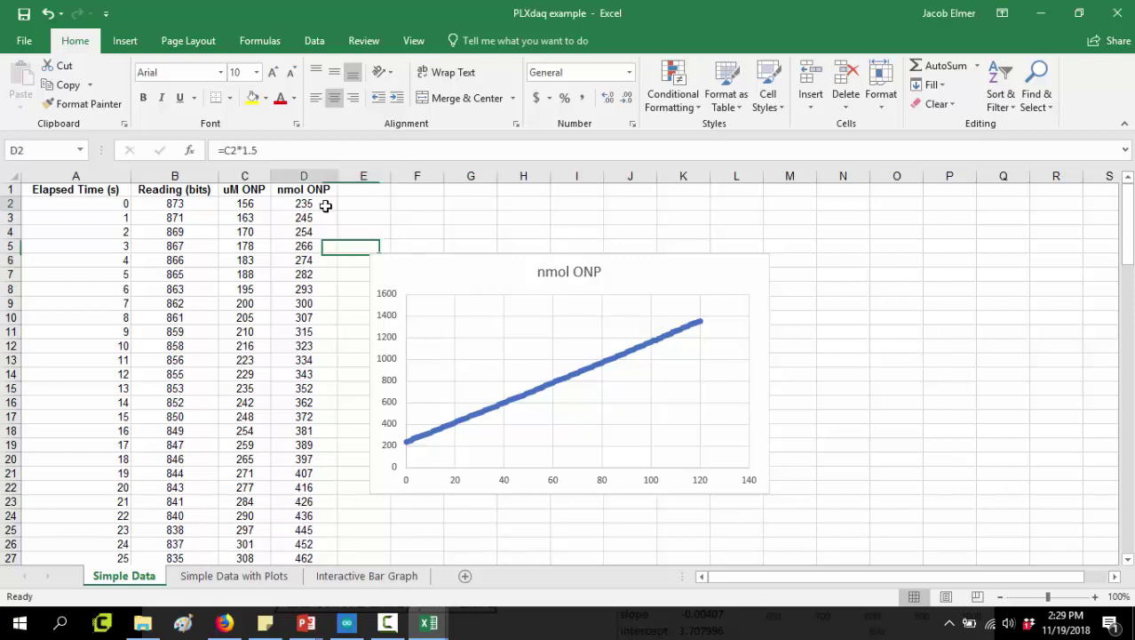
{"action": "left_click_drag", "start_coordinate": [302, 188], "coordinate": [317, 288]}
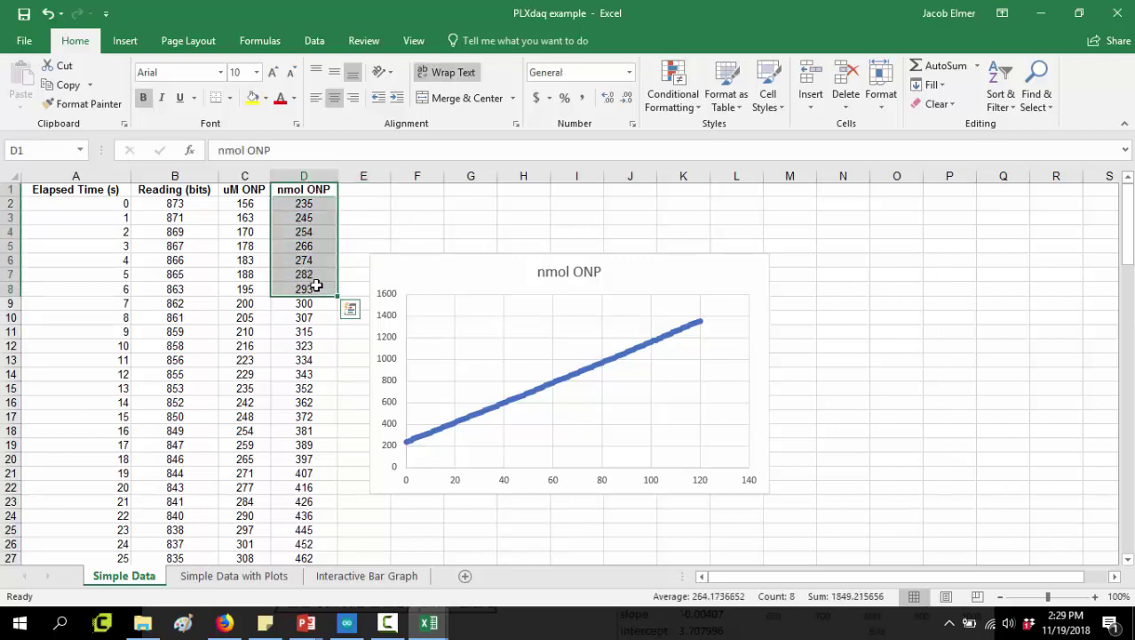
{"action": "left_click", "coordinate": [343, 231]}
{"action": "left_click_drag", "start_coordinate": [309, 204], "coordinate": [316, 516]}
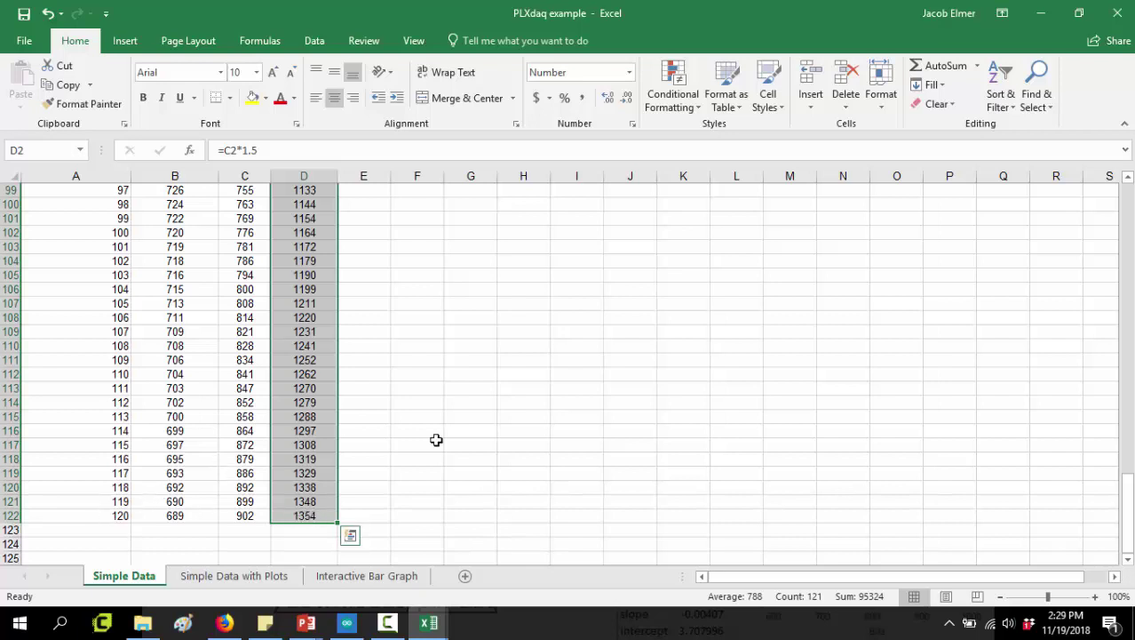
{"action": "key", "text": "ctrl+c"}
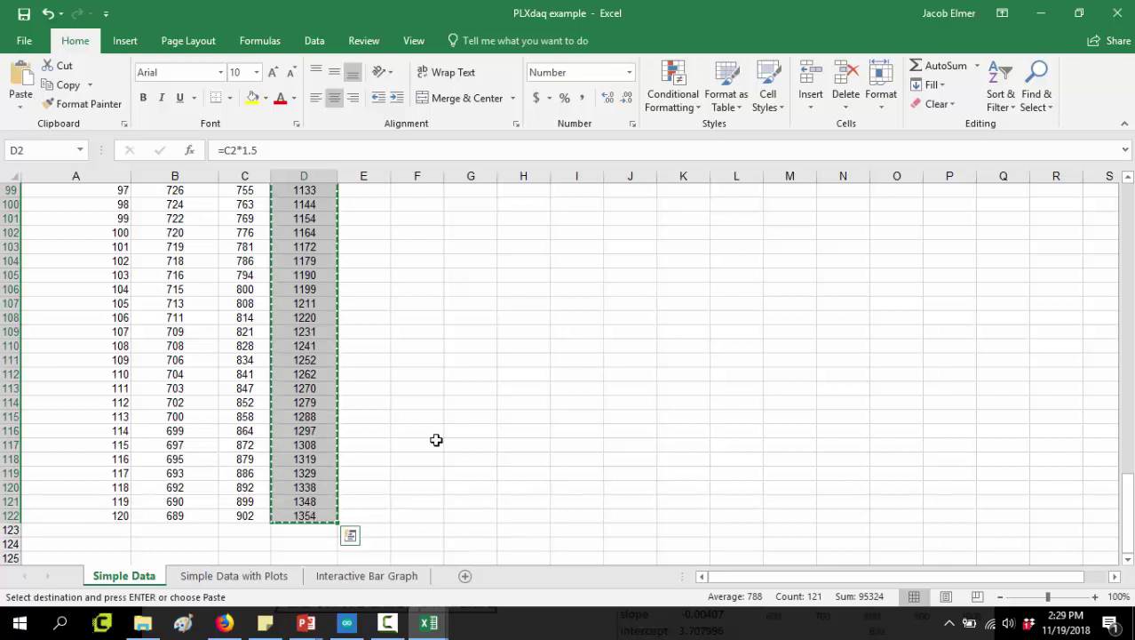
Step: Open the Data Analysis workbook from the Lesson 7 - Excel & Experimental Data folder
{"action": "mouse_move", "coordinate": [430, 624]}
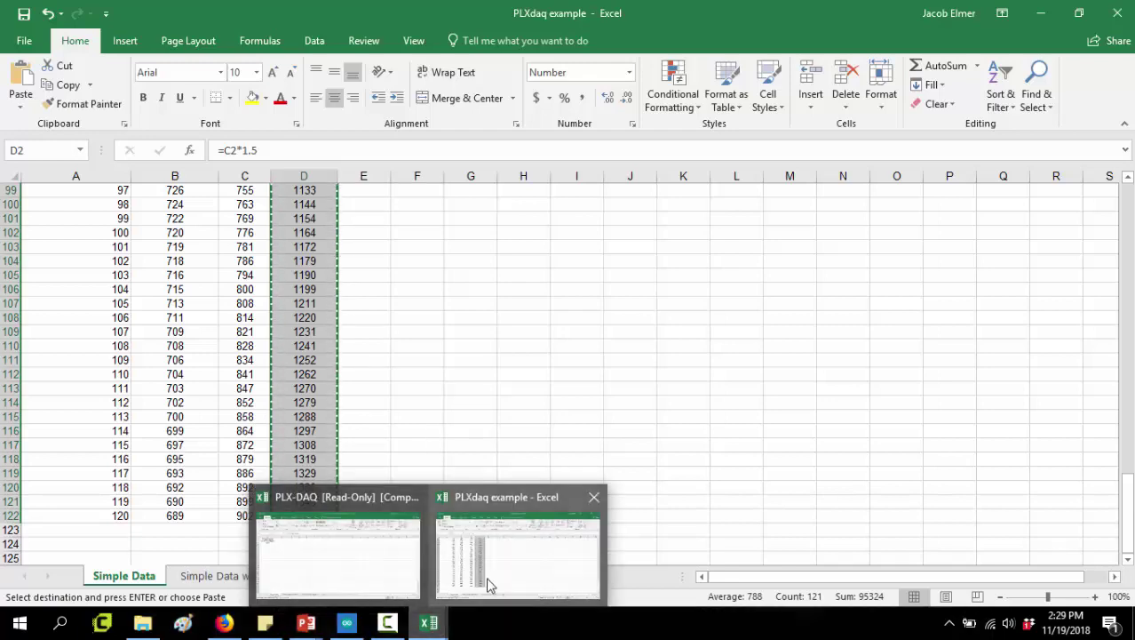
{"action": "left_click", "coordinate": [142, 623]}
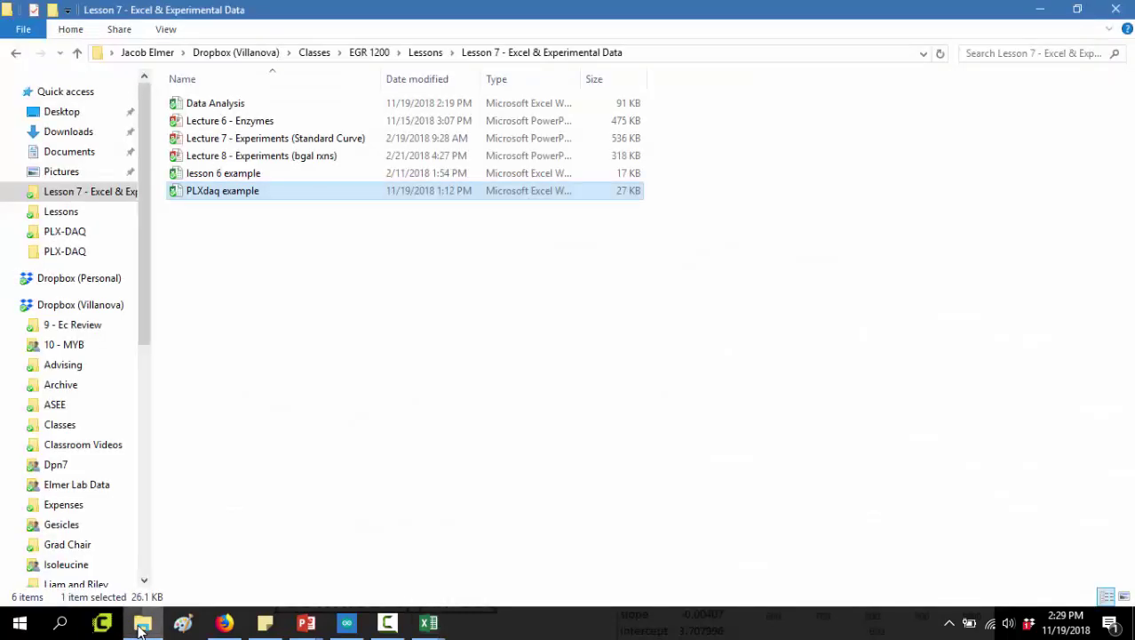
{"action": "double_click", "coordinate": [203, 104]}
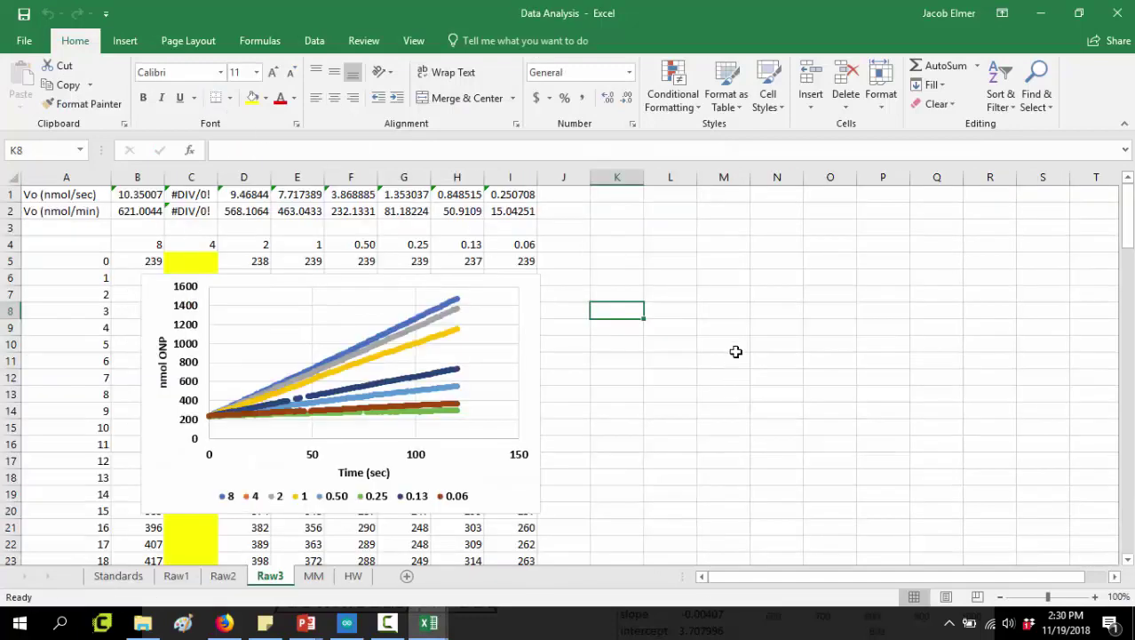
{"action": "left_click", "coordinate": [734, 296]}
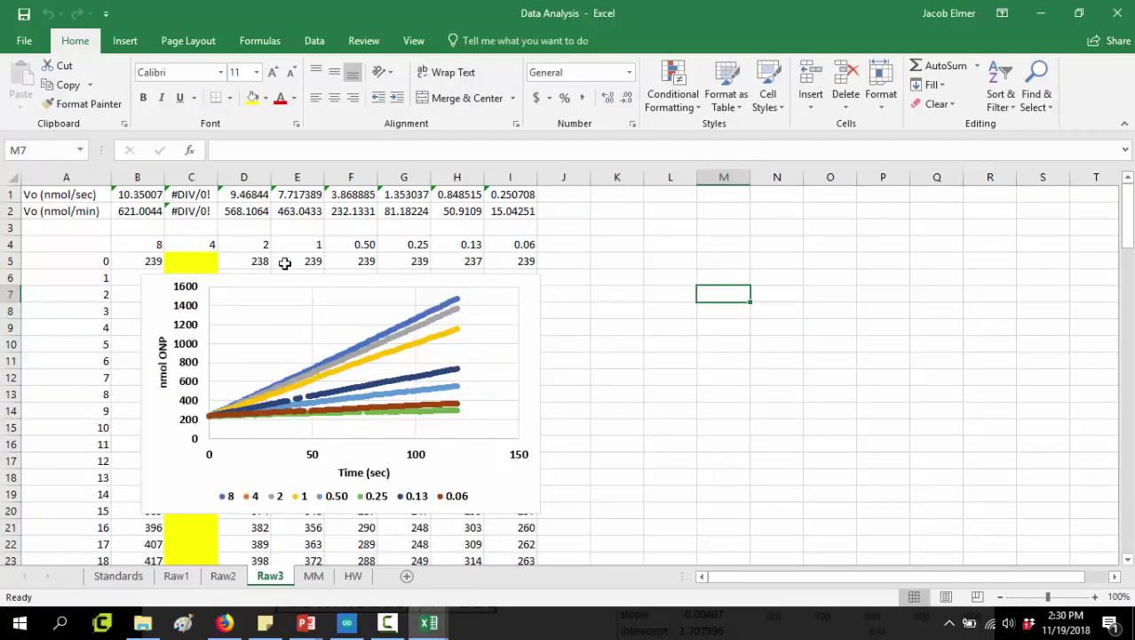
Step: Return to the PLXdaq example workbook and copy the selected nmol ONP values again
{"action": "mouse_move", "coordinate": [429, 622]}
{"action": "left_click", "coordinate": [431, 588]}
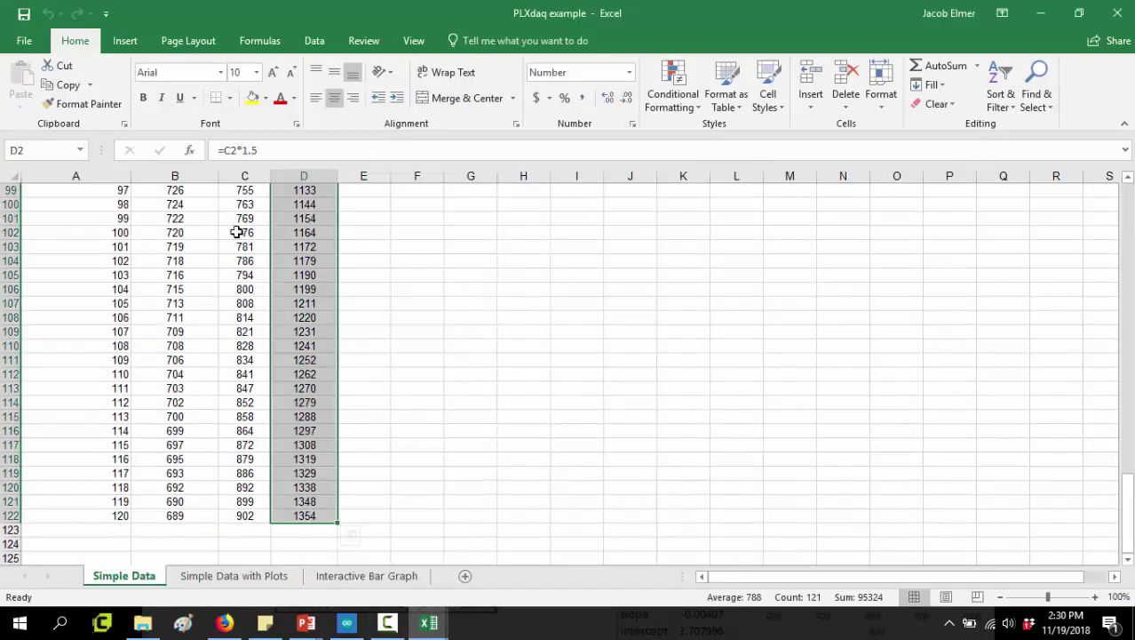
{"action": "right_click", "coordinate": [295, 261]}
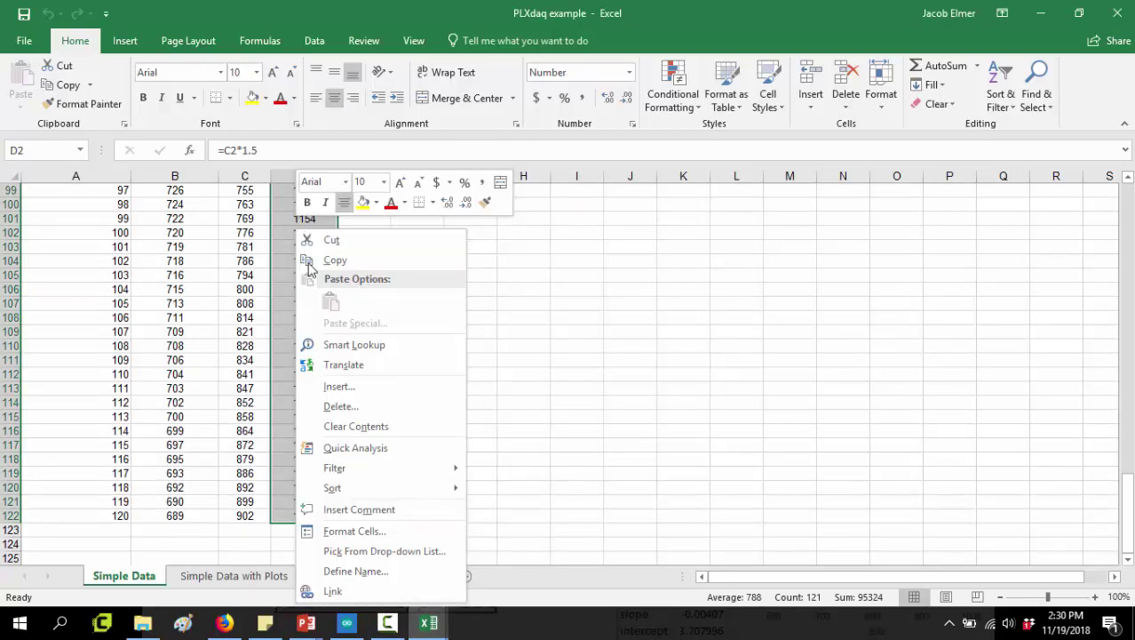
{"action": "left_click", "coordinate": [330, 255]}
{"action": "scroll", "coordinate": [569, 373], "scroll_direction": "up", "scroll_amount": 20}
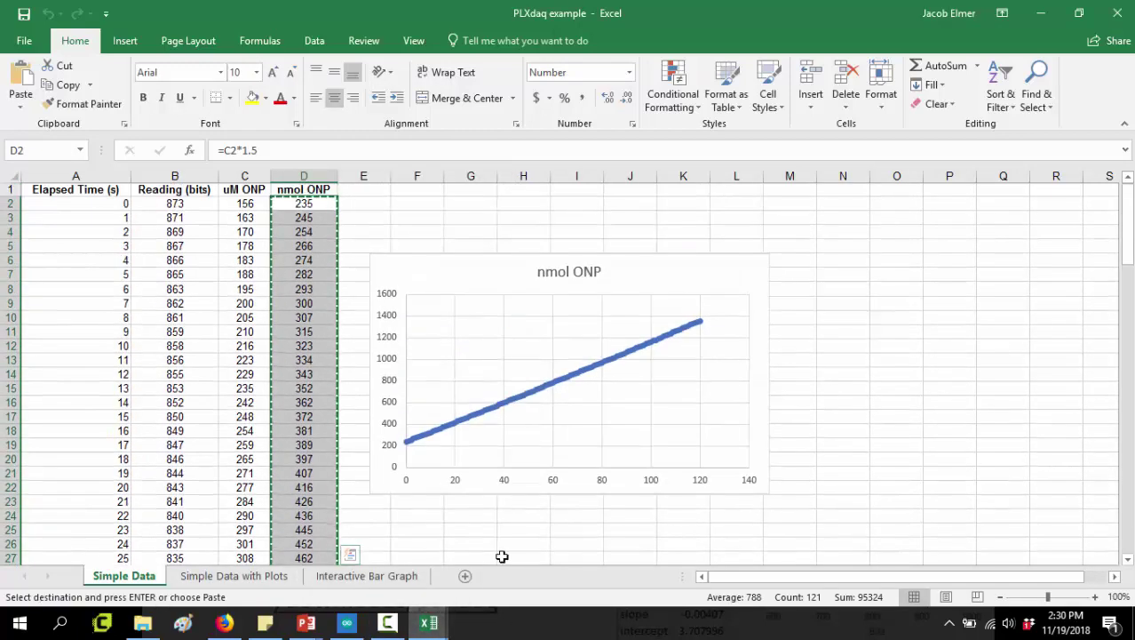
Step: Paste the copied nmol ONP values into the Data Analysis workbook's Raw3 sheet, starting at C5 in the yellow column headed 4
{"action": "mouse_move", "coordinate": [429, 623]}
{"action": "left_click", "coordinate": [755, 524]}
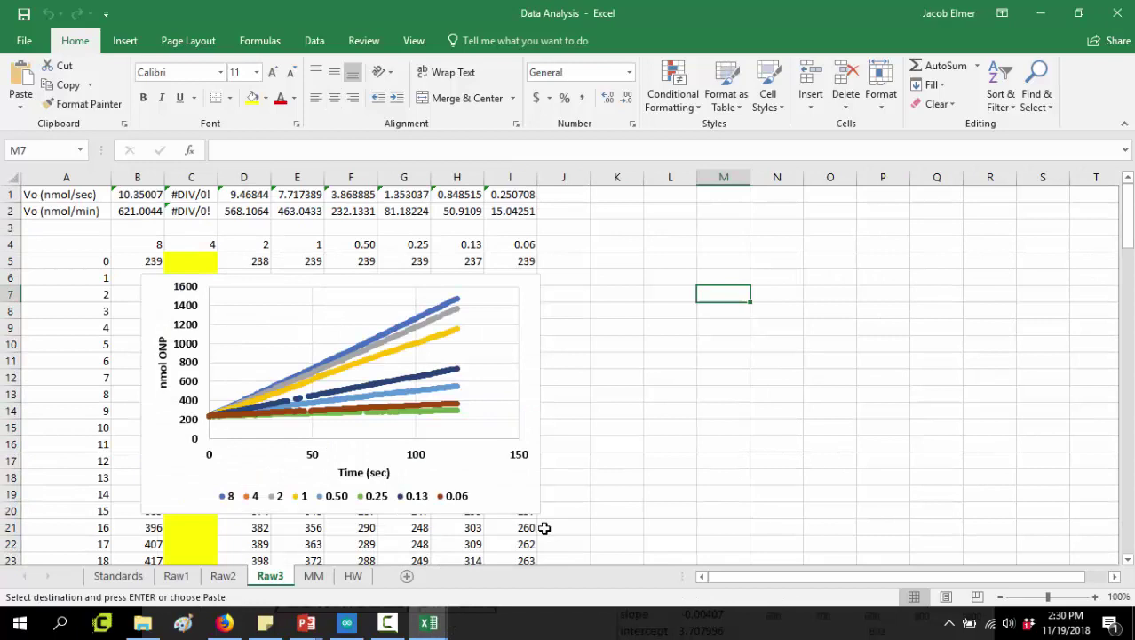
{"action": "left_click", "coordinate": [187, 258]}
{"action": "key", "text": "ctrl+v"}
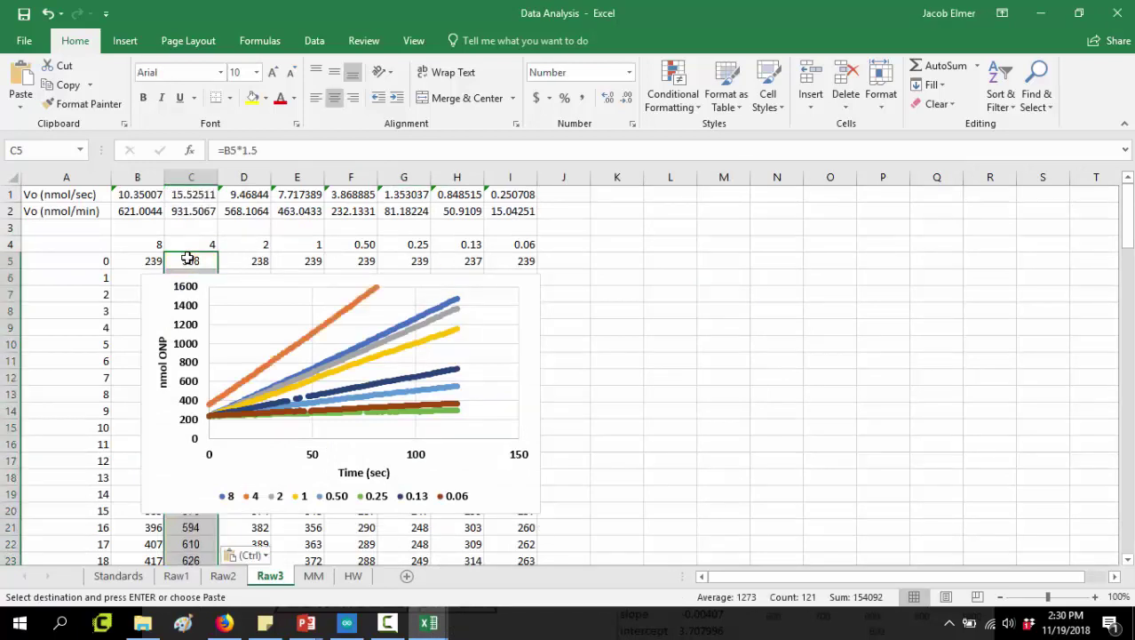
{"action": "left_click", "coordinate": [705, 292]}
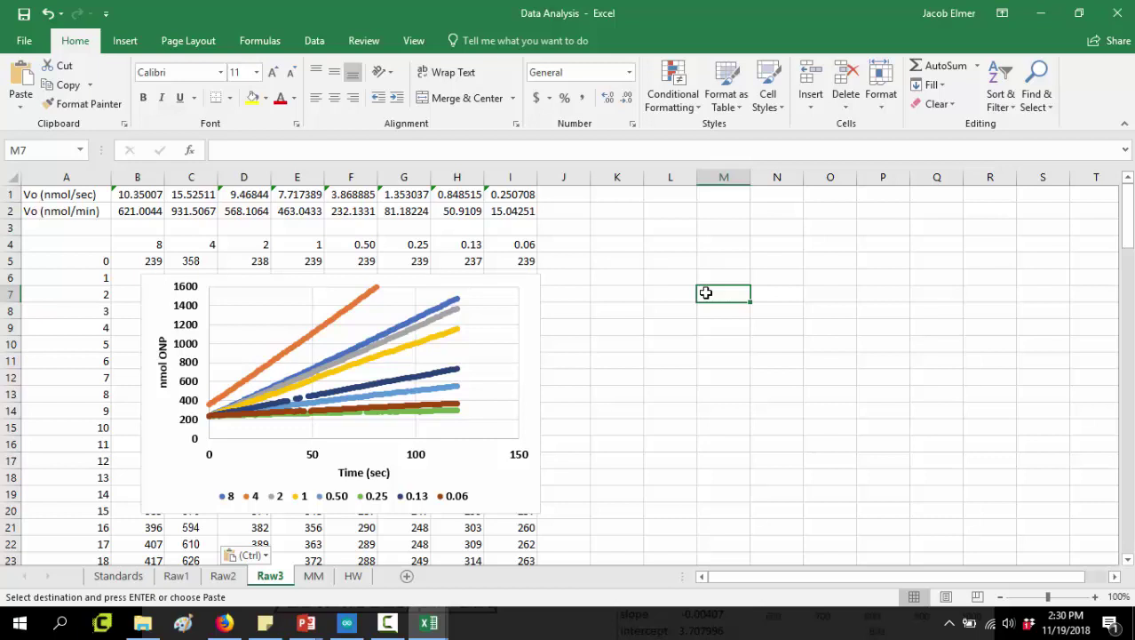
Step: Review the concentration headers, the Vo rows and the time-course data on the Raw3 sheet
{"action": "left_click", "coordinate": [244, 244]}
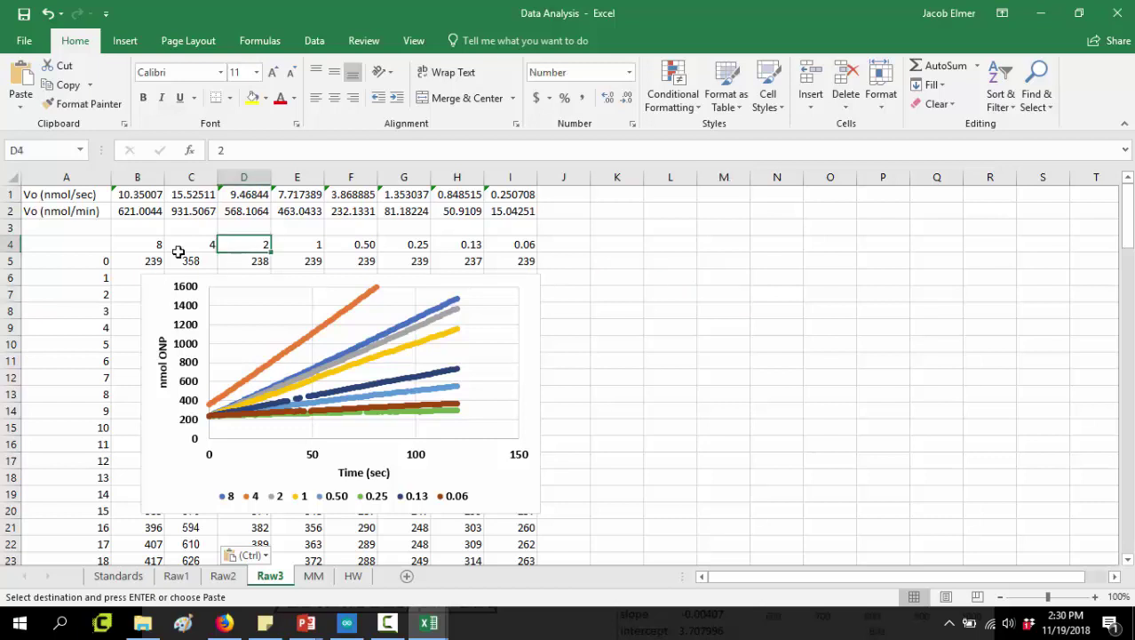
{"action": "left_click_drag", "start_coordinate": [77, 196], "coordinate": [76, 211]}
{"action": "scroll", "coordinate": [348, 425], "scroll_direction": "down", "scroll_amount": 3}
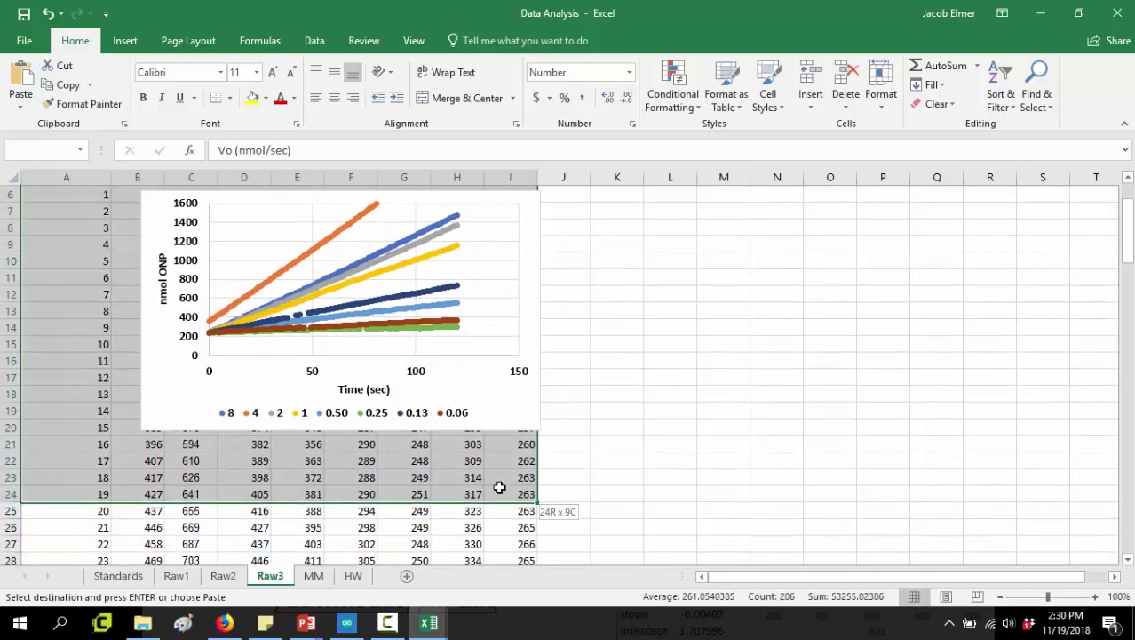
{"action": "key", "text": "ctrl+Home"}
{"action": "left_click", "coordinate": [616, 260]}
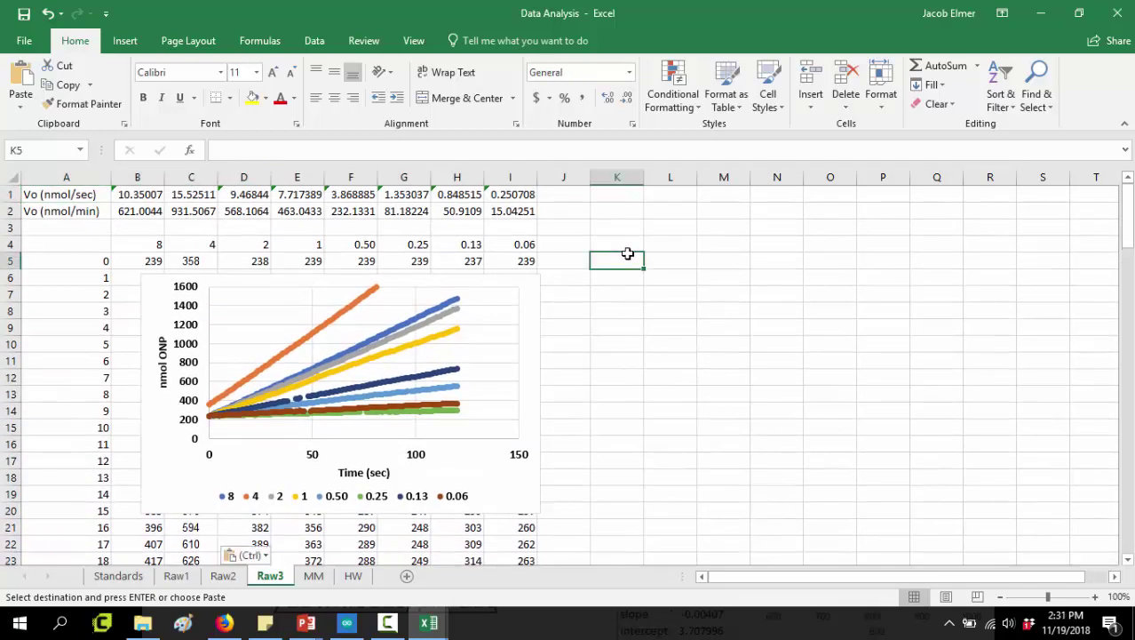
Step: Label the concentration row on the Raw3 sheet by entering "<-- mM ONPG" in J4
{"action": "left_click", "coordinate": [560, 245]}
{"action": "type", "text": "<--"}
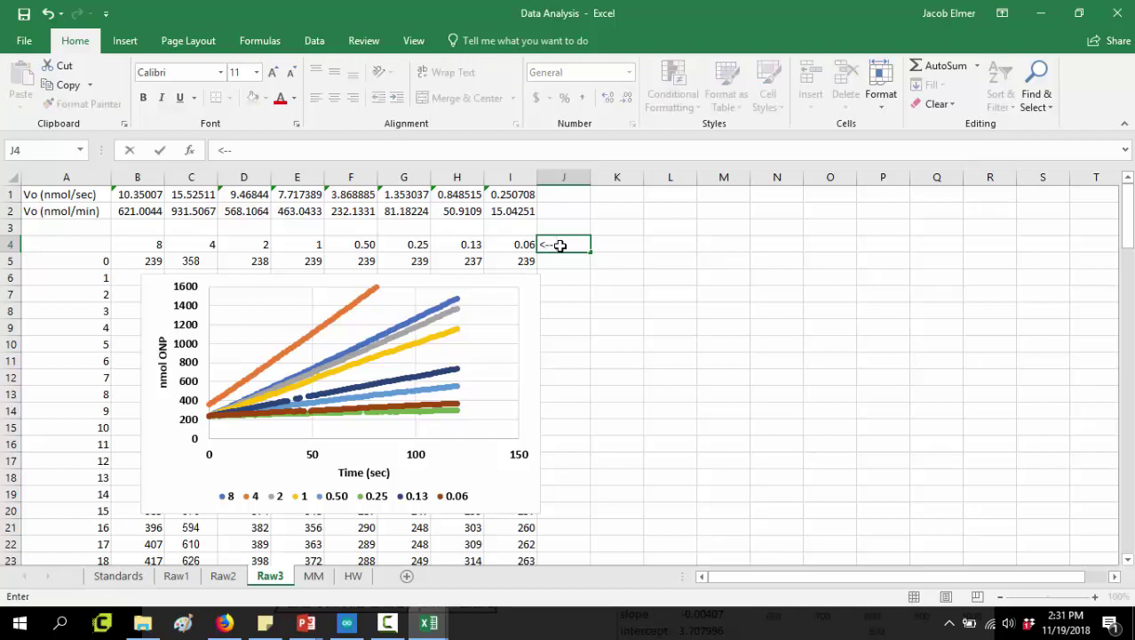
{"action": "type", "text": " mm ONPG"}
{"action": "key", "text": "Return"}
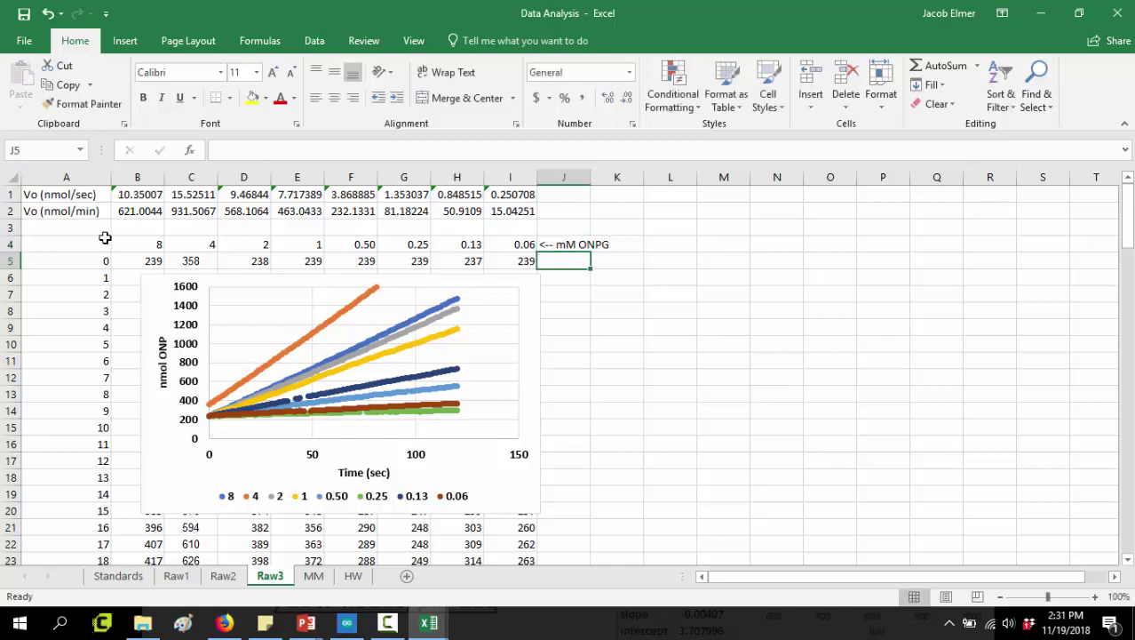
Step: Label the time column on the Raw3 sheet by entering "TIME (SEC)" in A4
{"action": "left_click", "coordinate": [89, 243]}
{"action": "type", "text": "TIME (SEC)"}
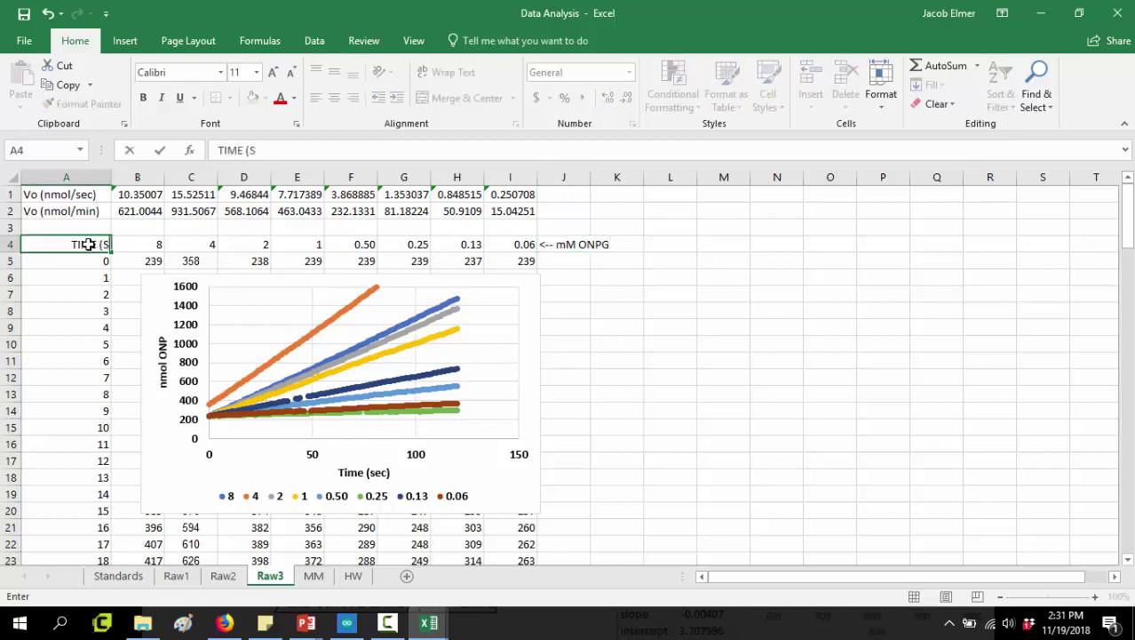
{"action": "left_click", "coordinate": [182, 244]}
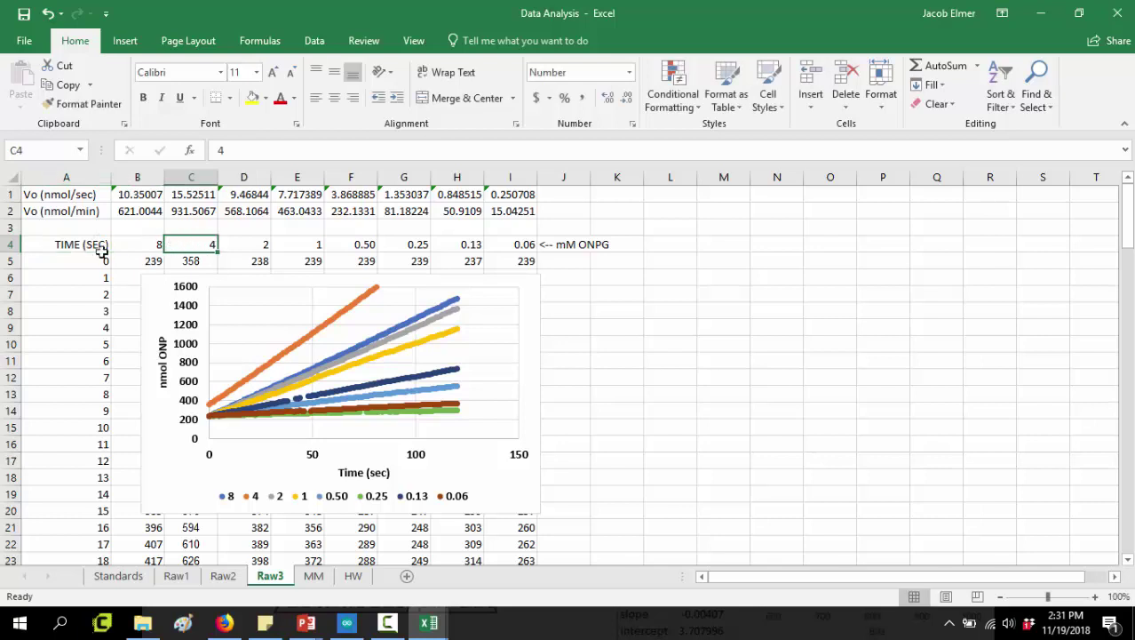
Step: Review the time values in column A and the mM ONPG concentration headers in B4:I4
{"action": "left_click_drag", "start_coordinate": [94, 261], "coordinate": [89, 482]}
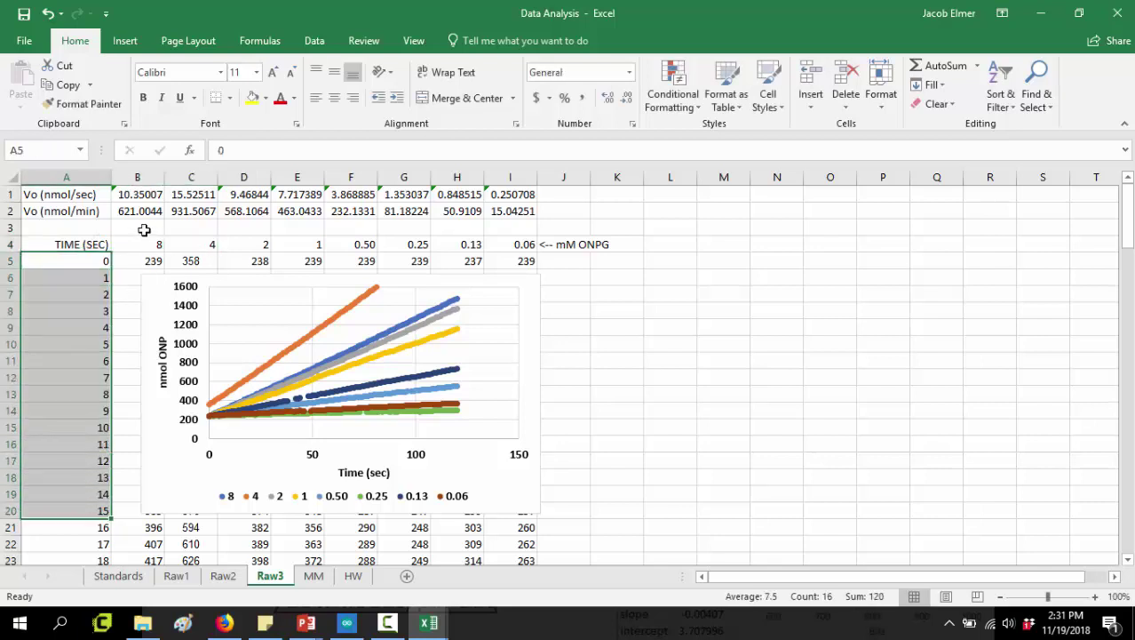
{"action": "left_click_drag", "start_coordinate": [142, 244], "coordinate": [519, 243]}
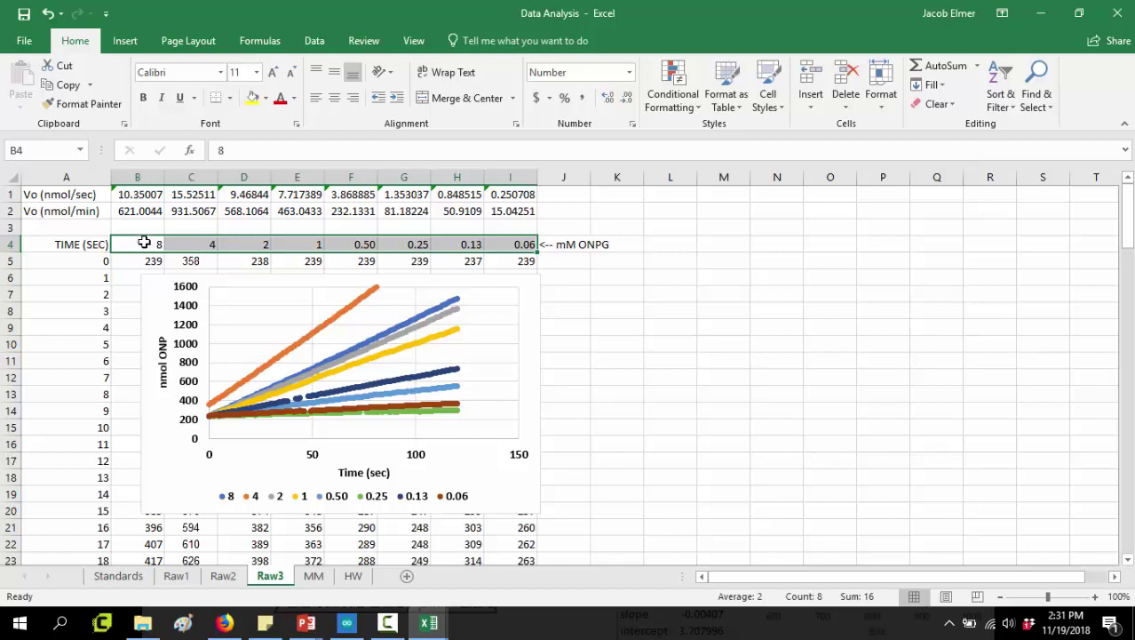
{"action": "left_click_drag", "start_coordinate": [144, 241], "coordinate": [520, 246]}
{"action": "left_click", "coordinate": [149, 243]}
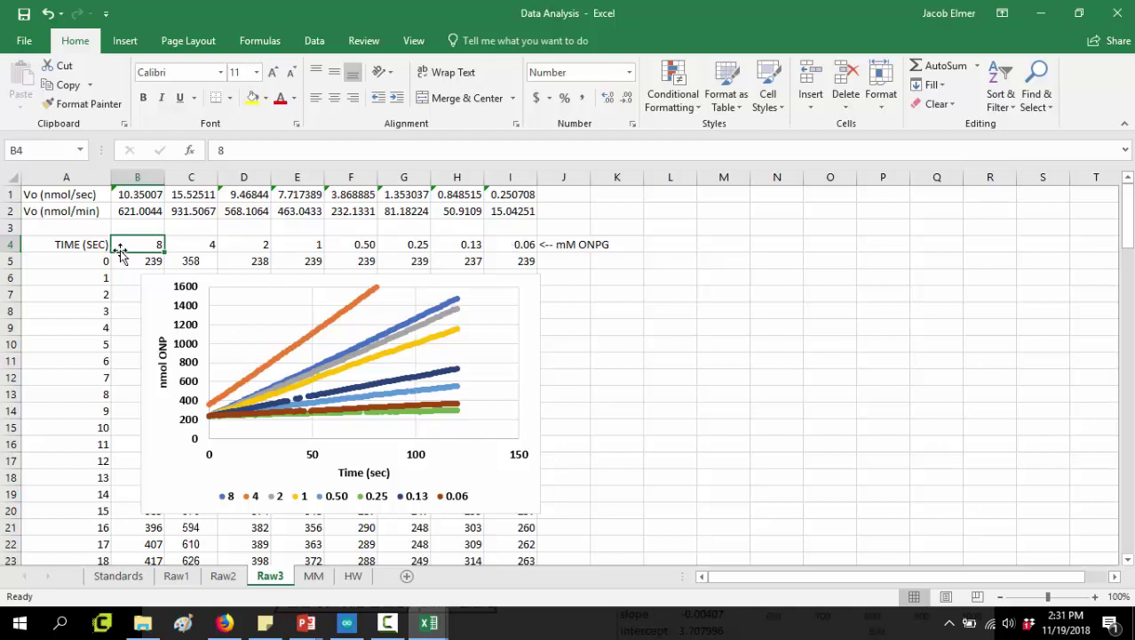
{"action": "left_click_drag", "start_coordinate": [121, 251], "coordinate": [153, 248]}
Step: Enter the ONPG volume 1.2 with unit ML in L4:M4 and the concentration 10 labelled "mM onpg" in L5:M5
{"action": "left_click", "coordinate": [687, 247]}
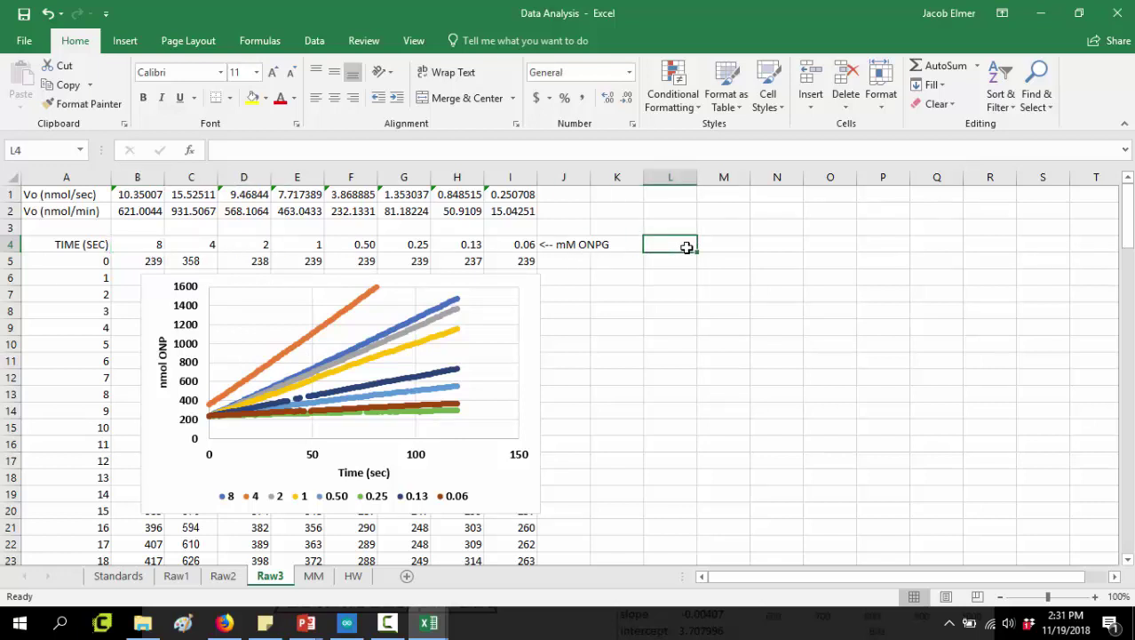
{"action": "type", "text": "1.2"}
{"action": "key", "text": "Tab"}
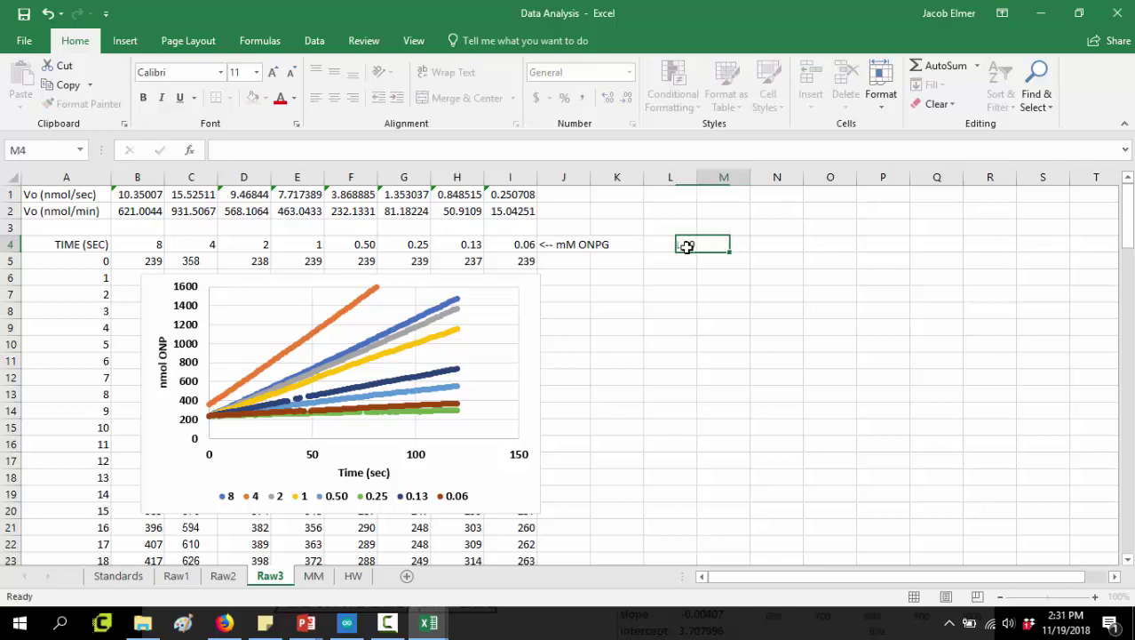
{"action": "type", "text": "Ml"}
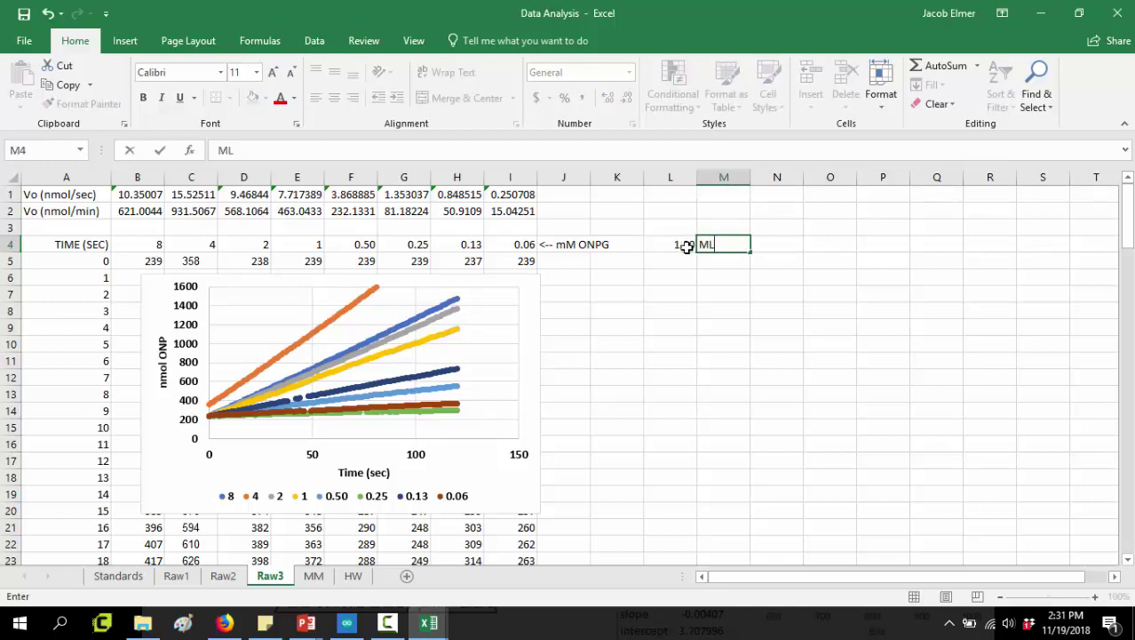
{"action": "key", "text": "Return"}
{"action": "type", "text": "10"}
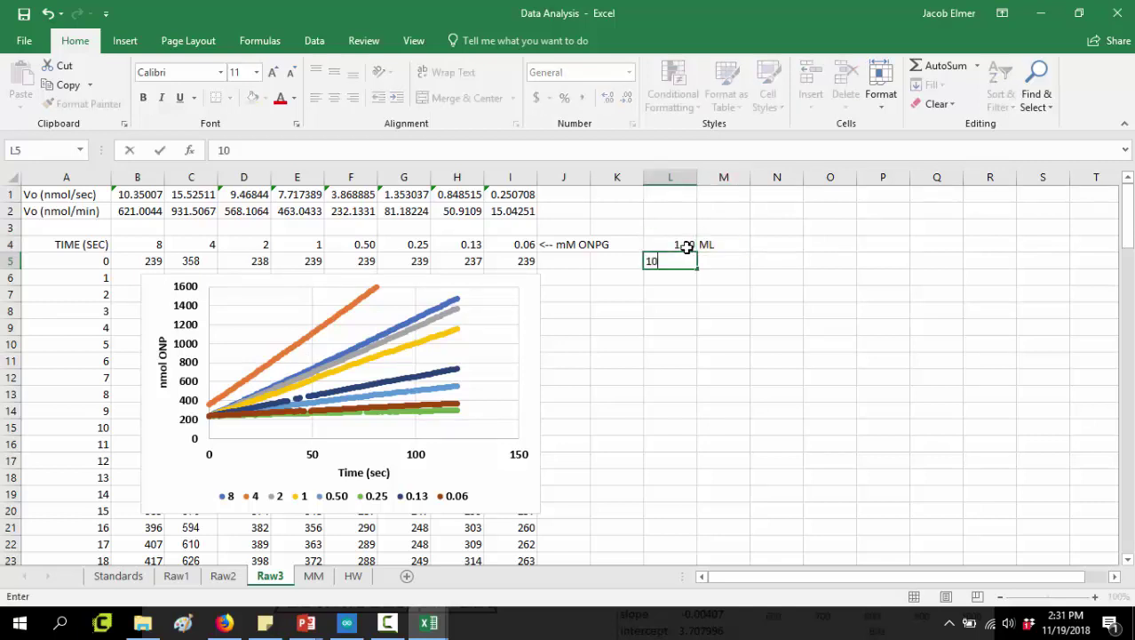
{"action": "key", "text": "Tab"}
{"action": "type", "text": "mM onp"}
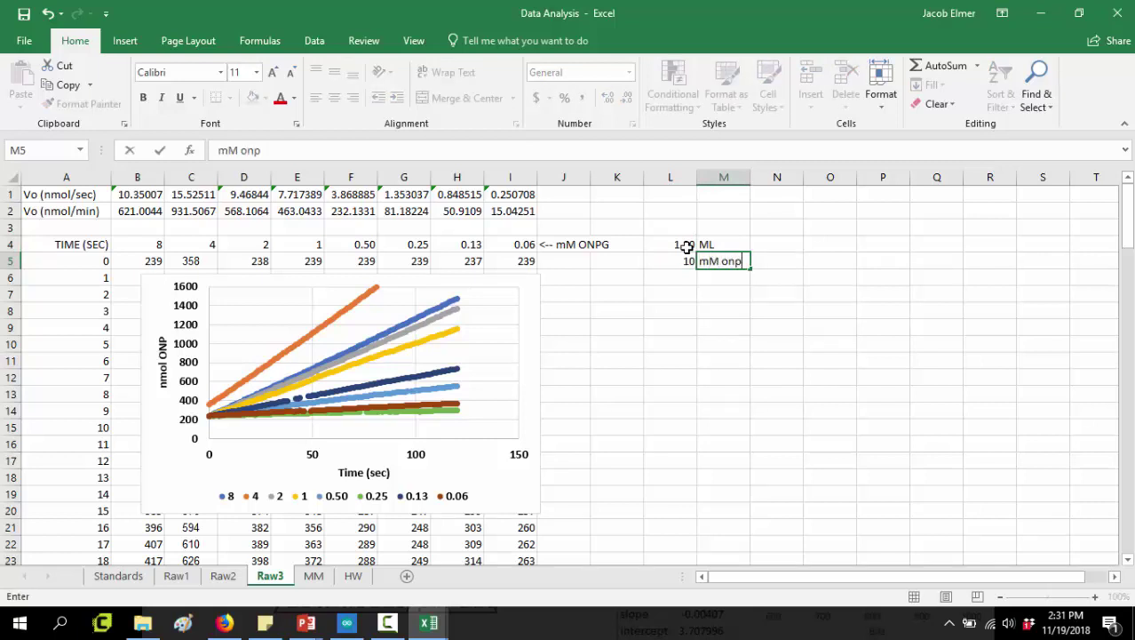
{"action": "type", "text": "g"}
{"action": "key", "text": "Return"}
Step: Enter the enzyme volume 0.3 in L6 and label it "mL of b-gal" in M6
{"action": "left_click", "coordinate": [715, 332]}
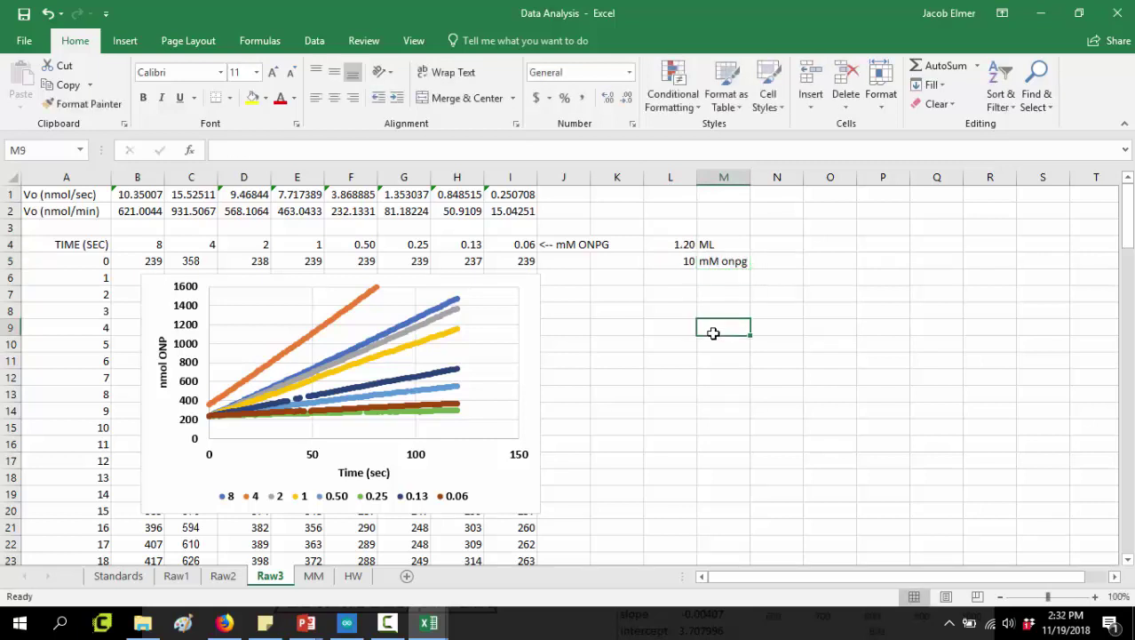
{"action": "left_click", "coordinate": [685, 278]}
{"action": "type", "text": "0.3"}
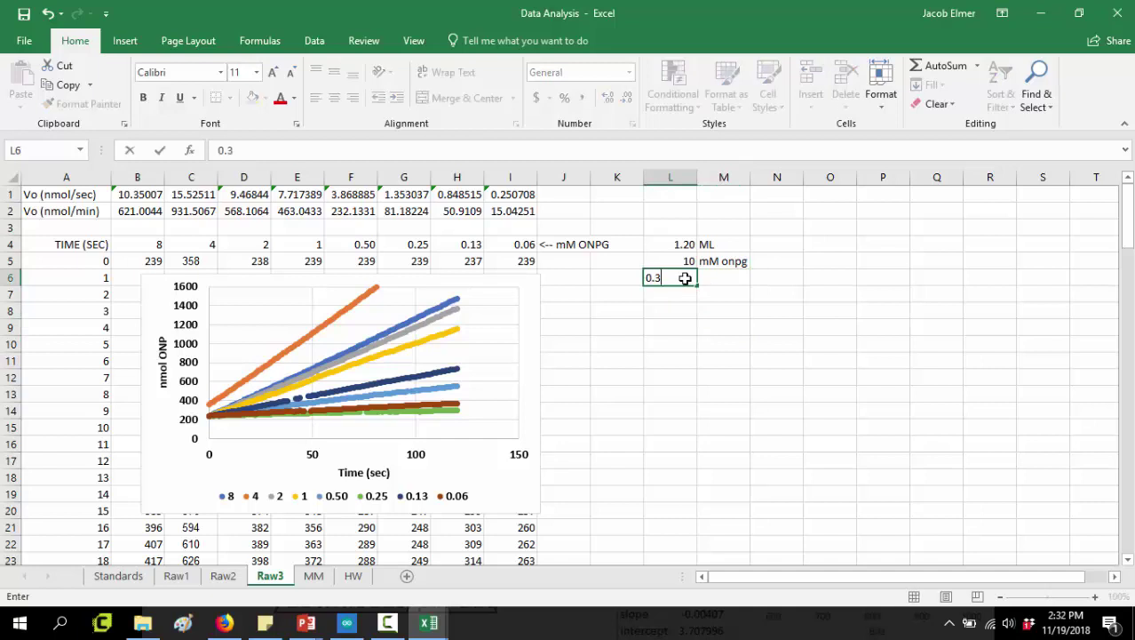
{"action": "key", "text": "Tab"}
{"action": "type", "text": "mL of "}
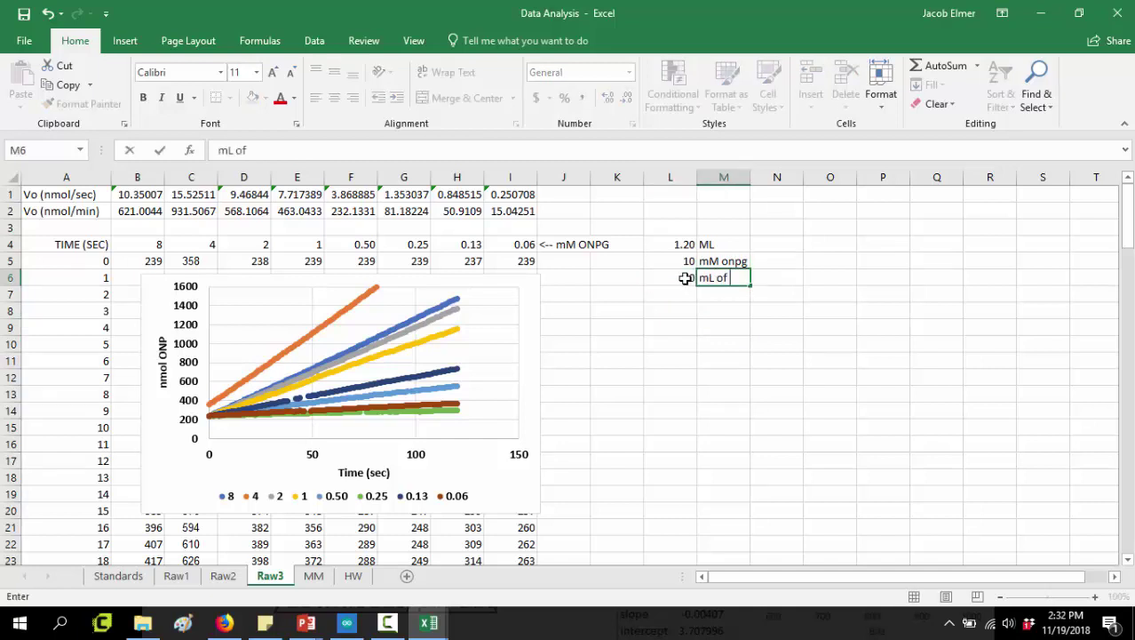
{"action": "type", "text": "b-gal"}
{"action": "key", "text": "Return"}
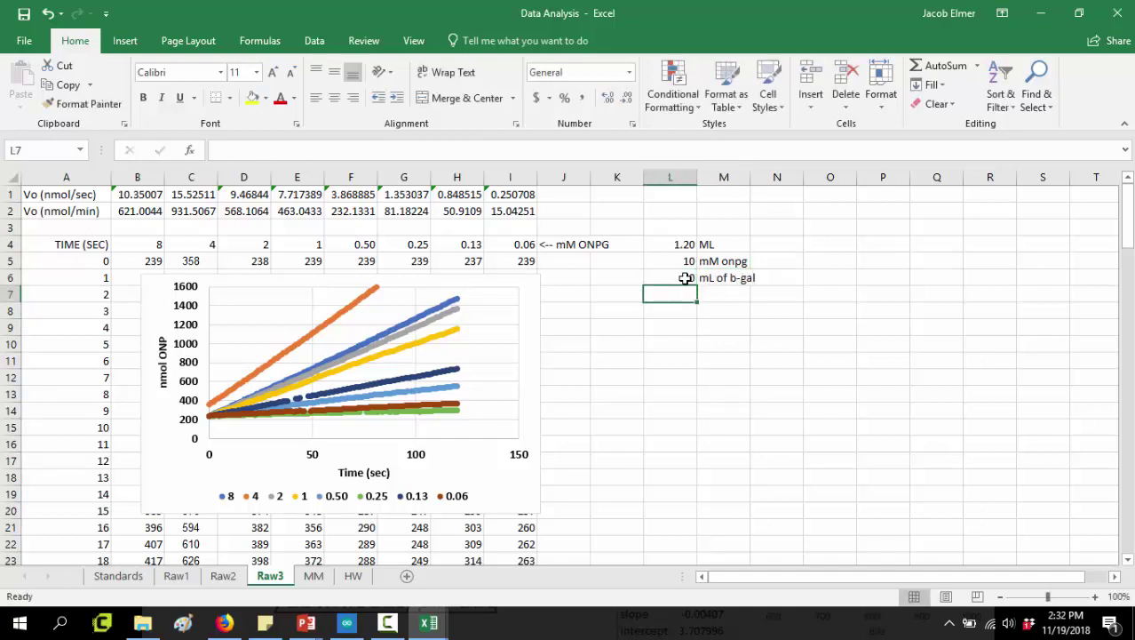
Step: Format the enzyme volume in L6 as a number with one decimal place
{"action": "key", "text": "Up"}
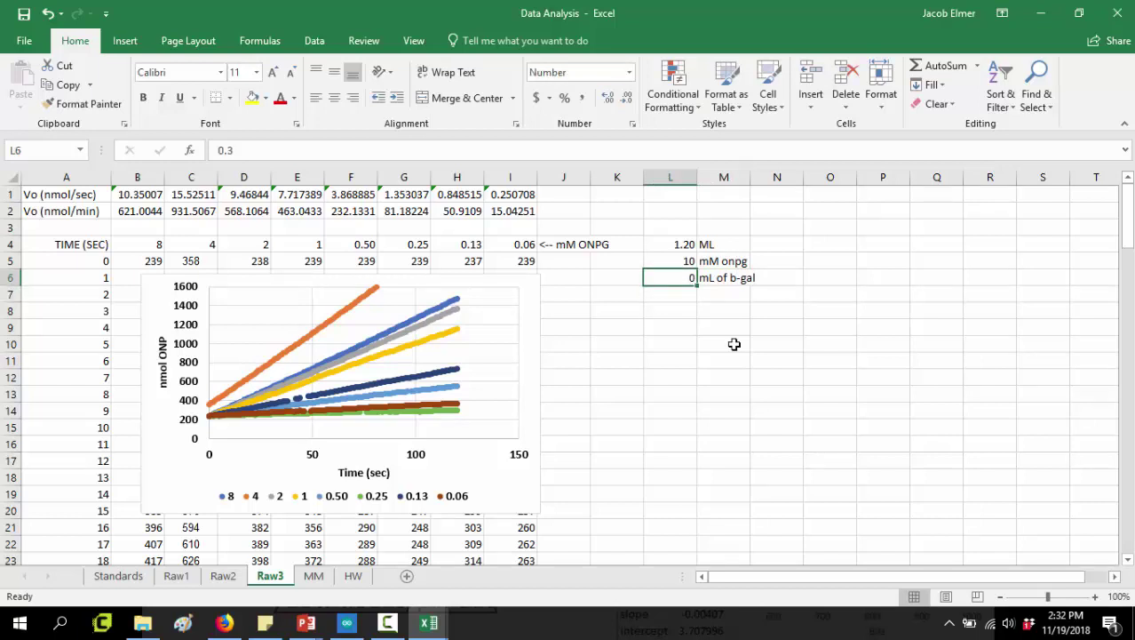
{"action": "right_click", "coordinate": [677, 281]}
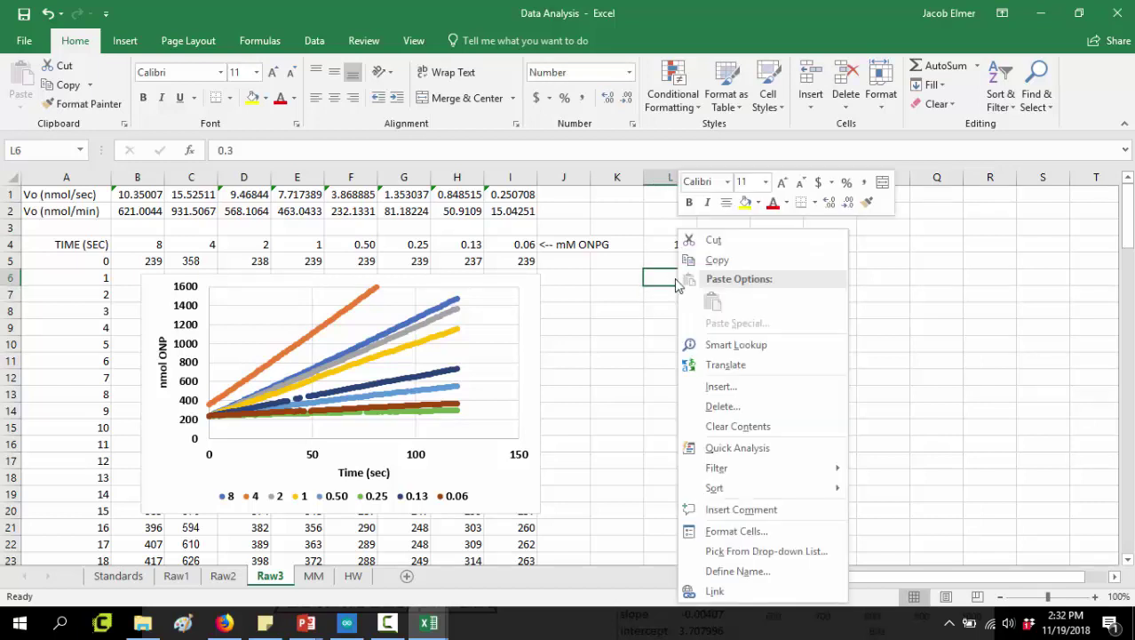
{"action": "left_click", "coordinate": [737, 531]}
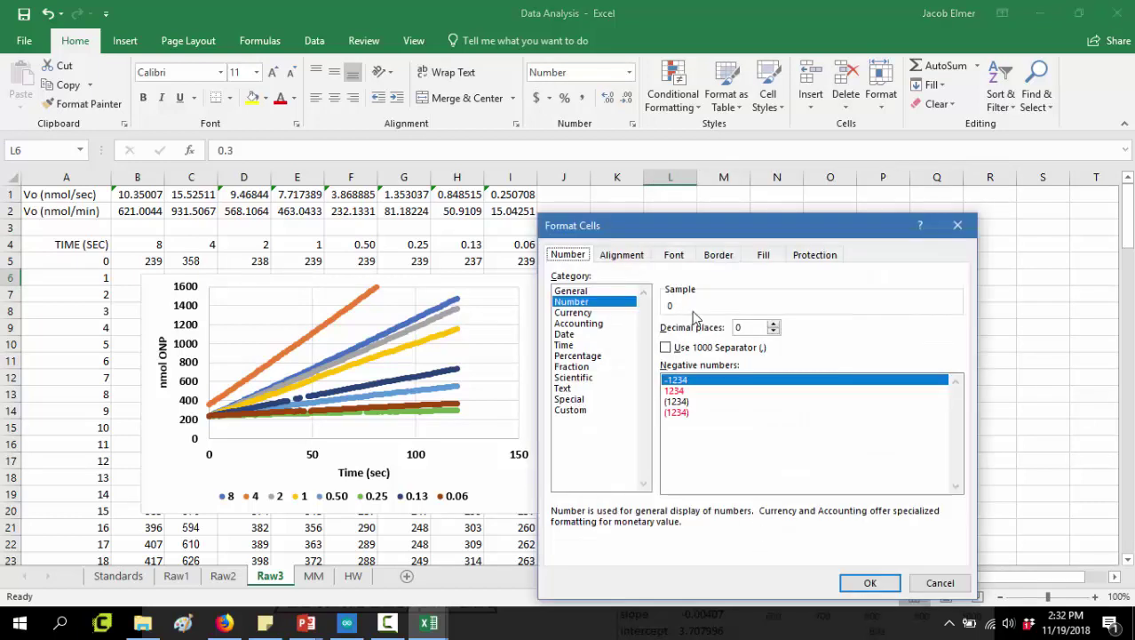
{"action": "left_click", "coordinate": [773, 325]}
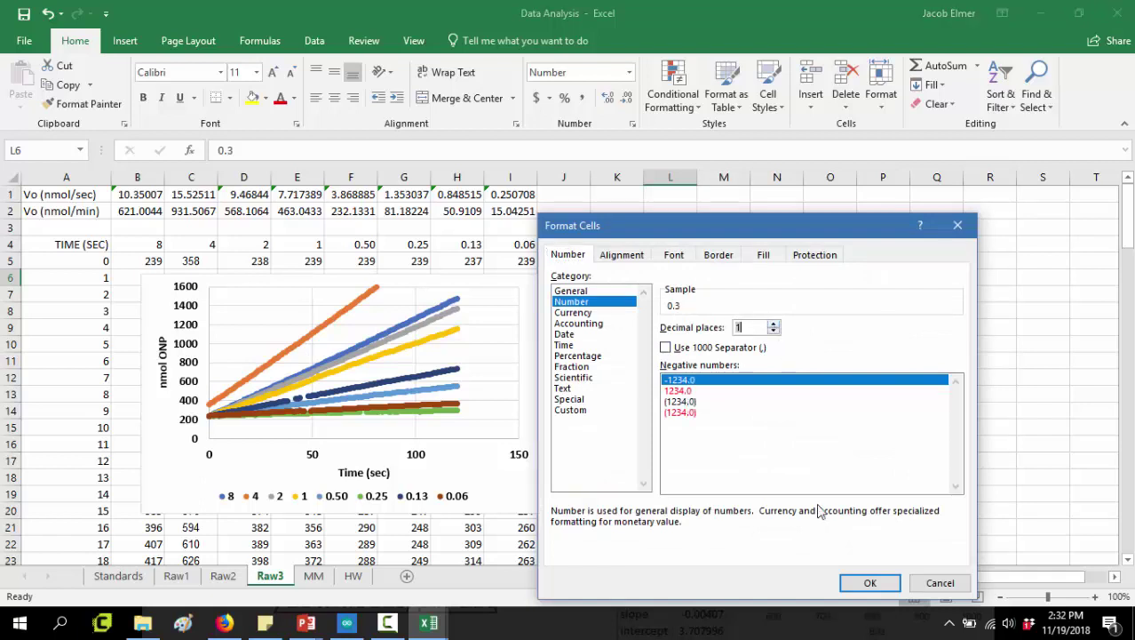
{"action": "left_click", "coordinate": [870, 582]}
{"action": "left_click", "coordinate": [730, 414]}
Step: Add the ONPG and enzyme volumes in L7 with =L4+L6 and label the sum "total volume" in M7
{"action": "left_click", "coordinate": [663, 295]}
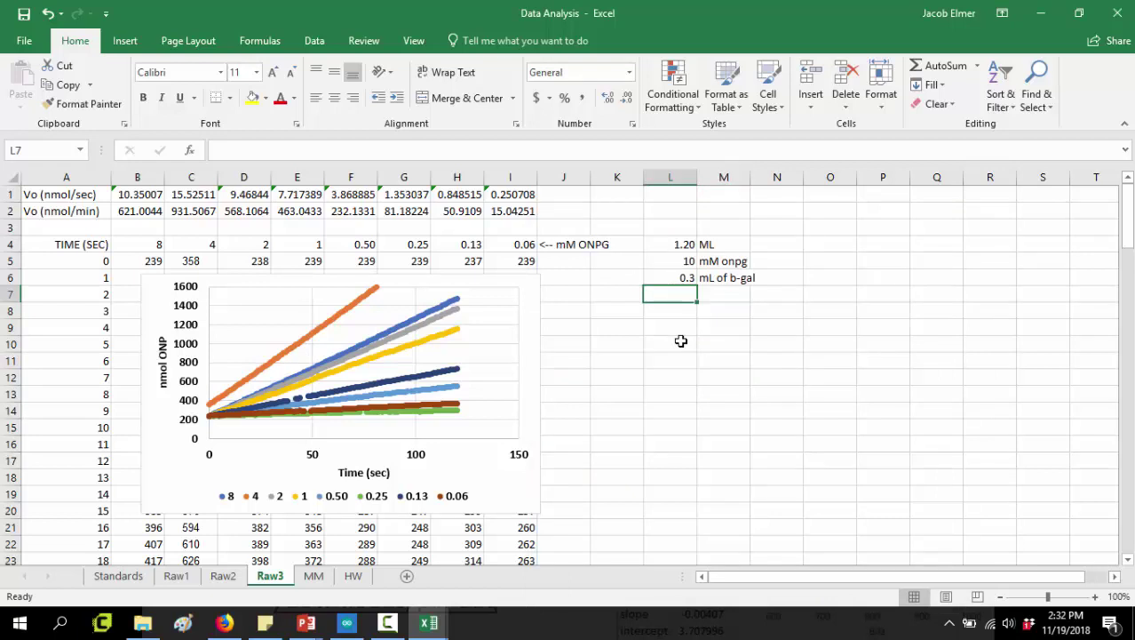
{"action": "type", "text": "="}
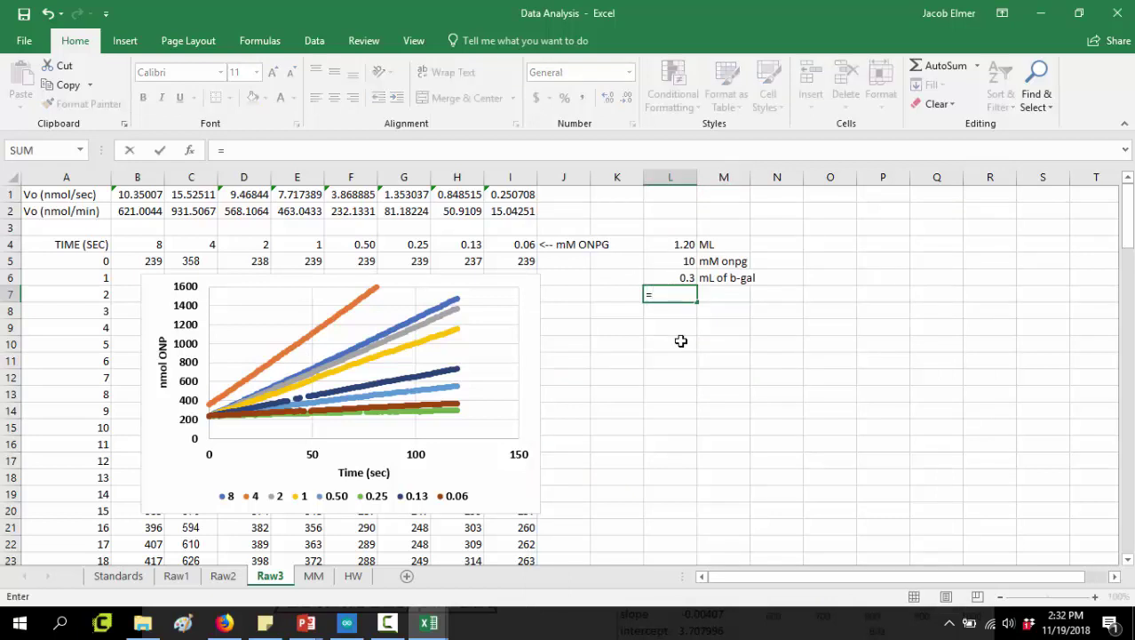
{"action": "key", "text": "Up"}
{"action": "key", "text": "Up"}
{"action": "key", "text": "Up"}
{"action": "type", "text": "+"}
{"action": "key", "text": "Up"}
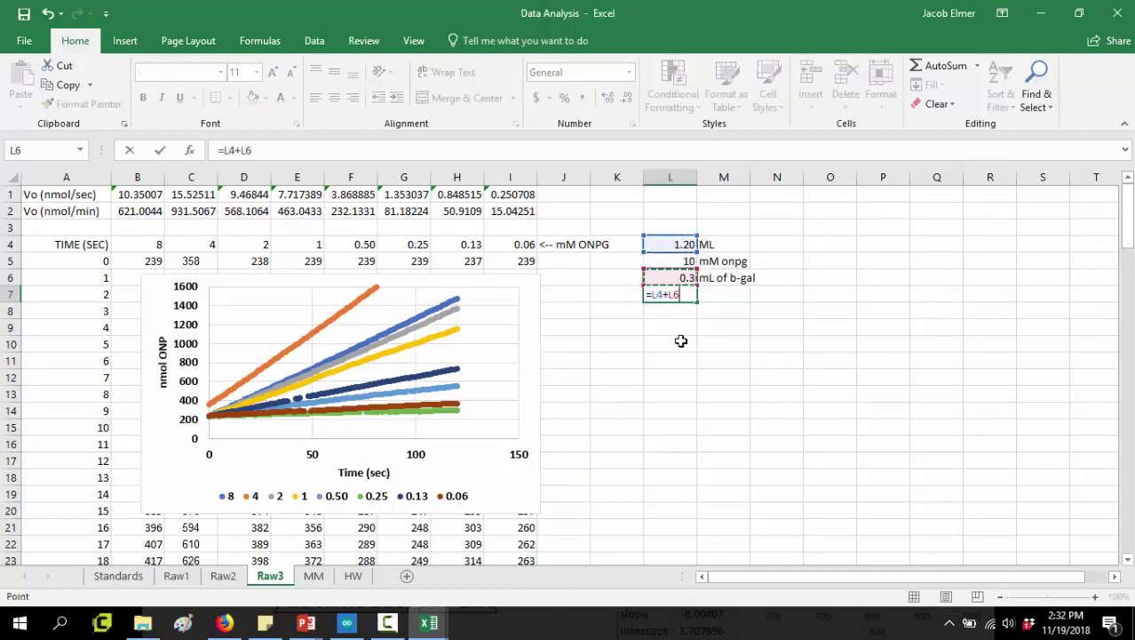
{"action": "key", "text": "Tab"}
{"action": "type", "text": "total vol"}
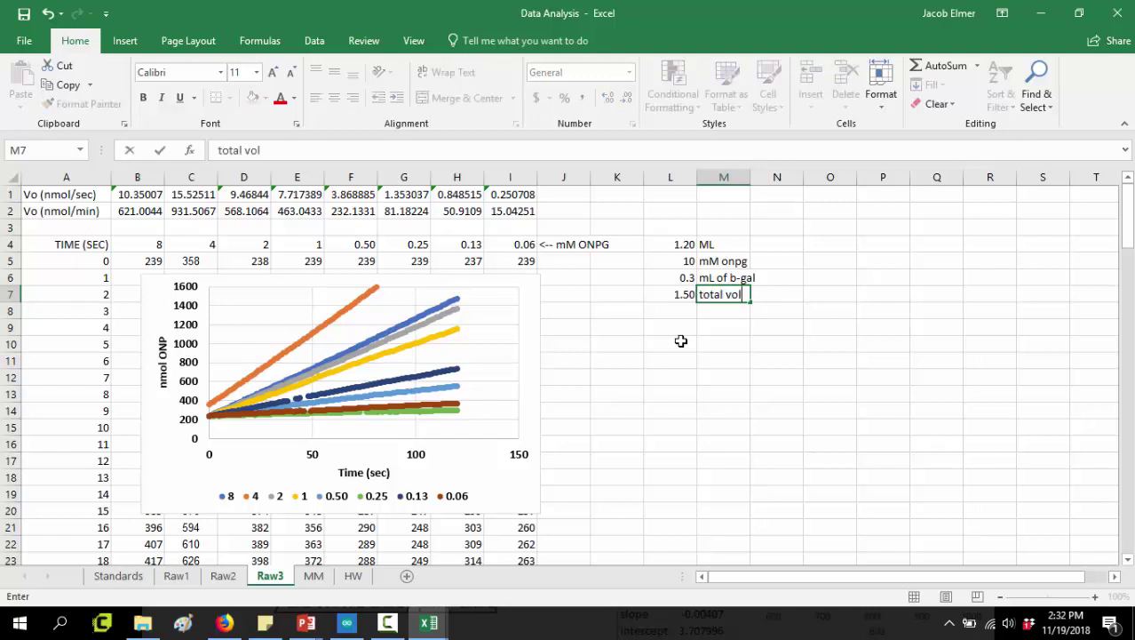
{"action": "type", "text": "ume"}
{"action": "key", "text": "Return"}
Step: Enter the dilution equation "C1V1=C2V2" as text in L9, below the volume list
{"action": "left_click", "coordinate": [686, 293]}
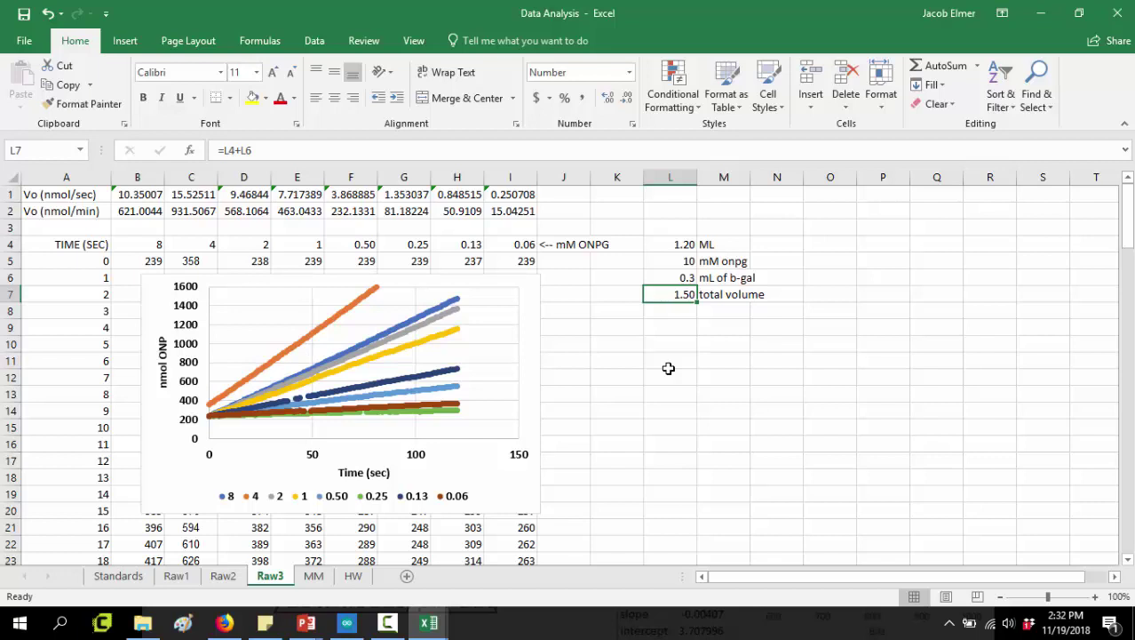
{"action": "key", "text": "Down"}
{"action": "key", "text": "Down"}
{"action": "type", "text": "C"}
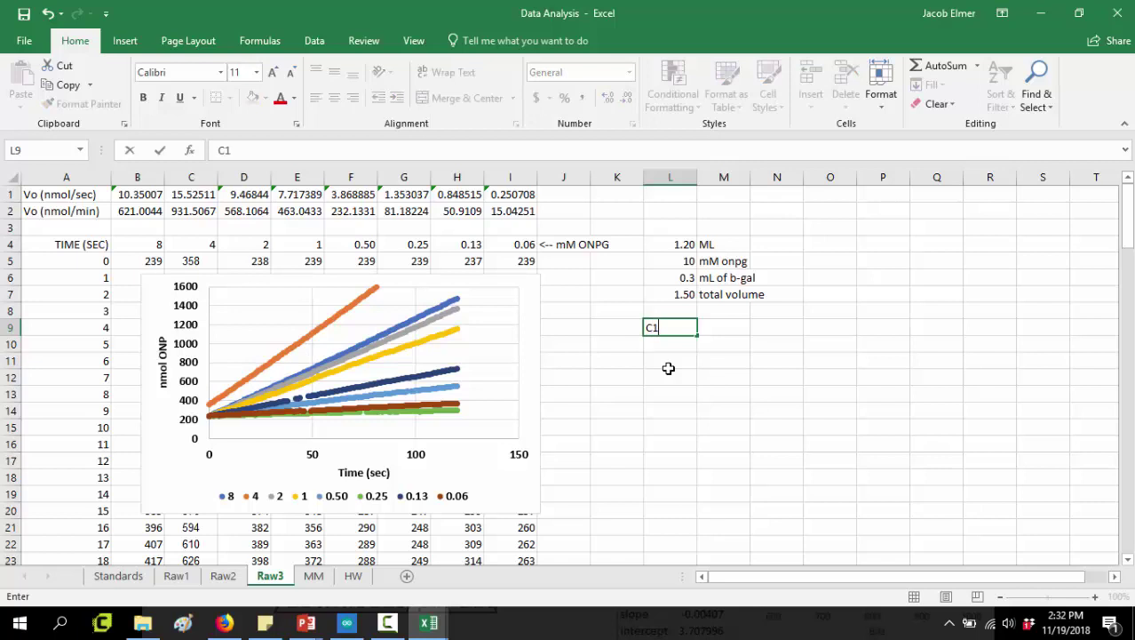
{"action": "type", "text": "1v"}
{"action": "key", "text": "BackSpace"}
{"action": "type", "text": "V1=C2V2"}
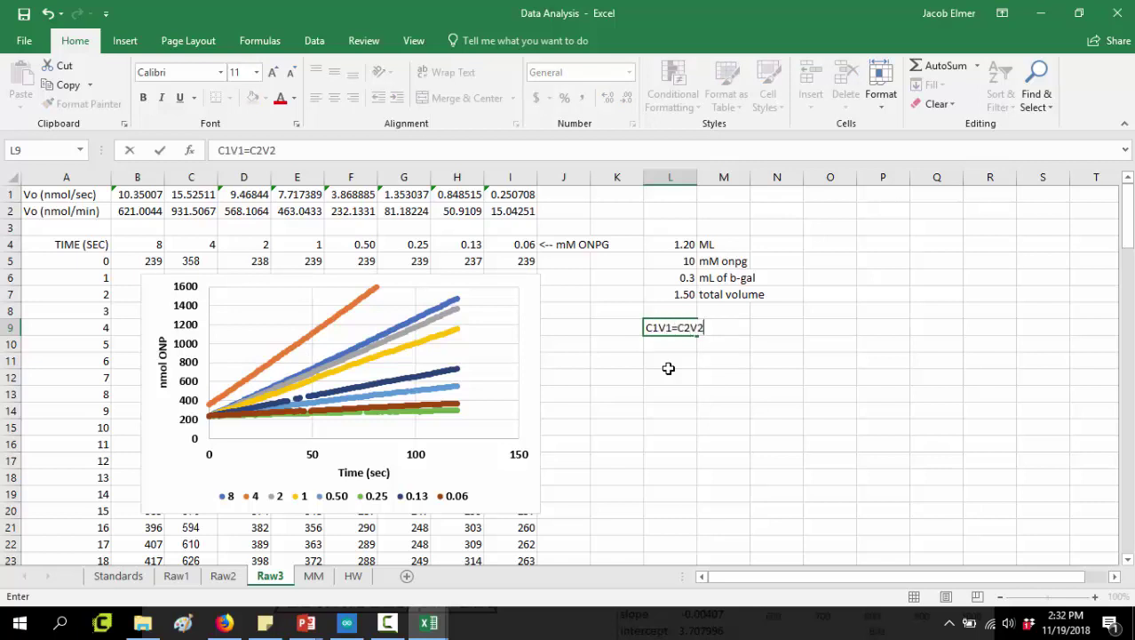
{"action": "key", "text": "Return"}
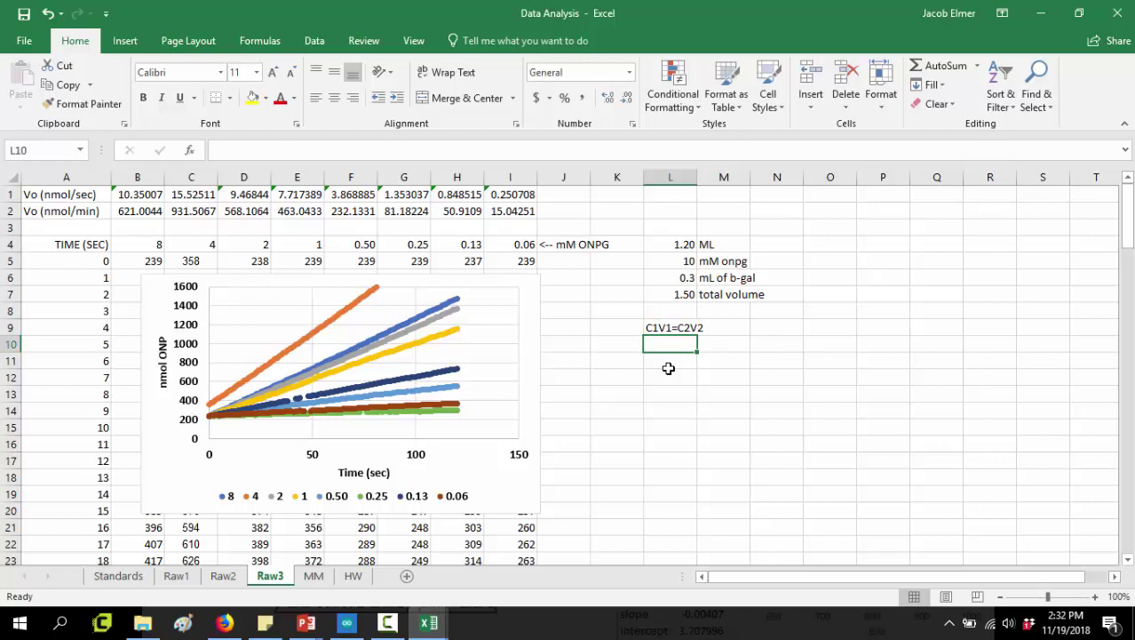
Step: Add a C1 row in L10 that references the ONPG concentration with =L5 in M10, with the unit "mM ONPG" in N10
{"action": "type", "text": "C1"}
{"action": "key", "text": "Delete"}
{"action": "key", "text": "Return"}
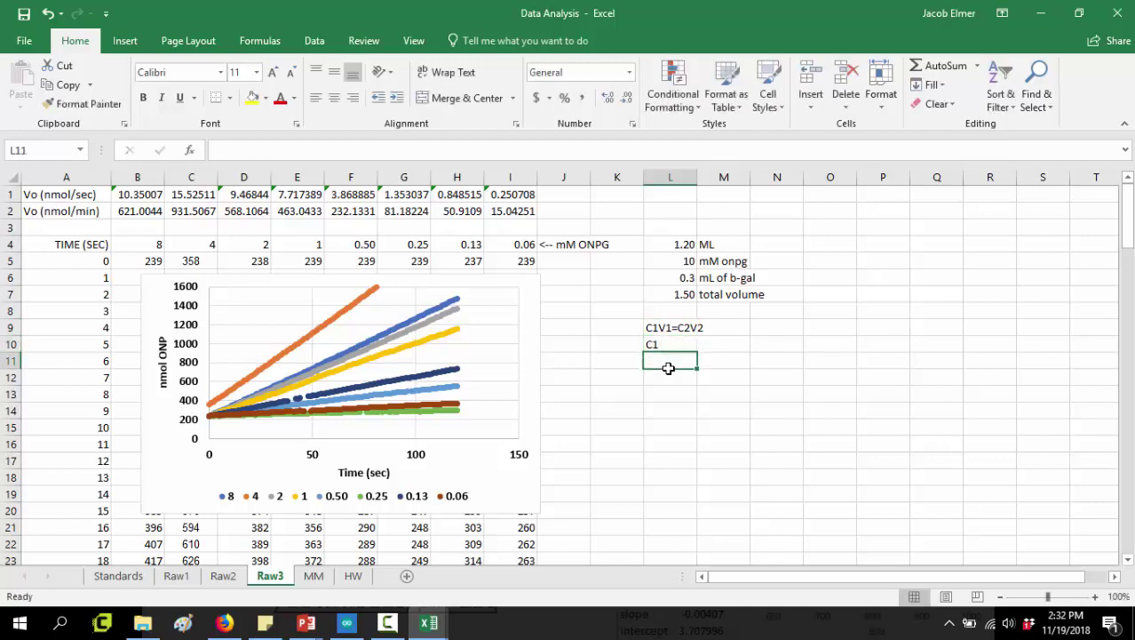
{"action": "key", "text": "Right"}
{"action": "key", "text": "Up"}
{"action": "type", "text": "="}
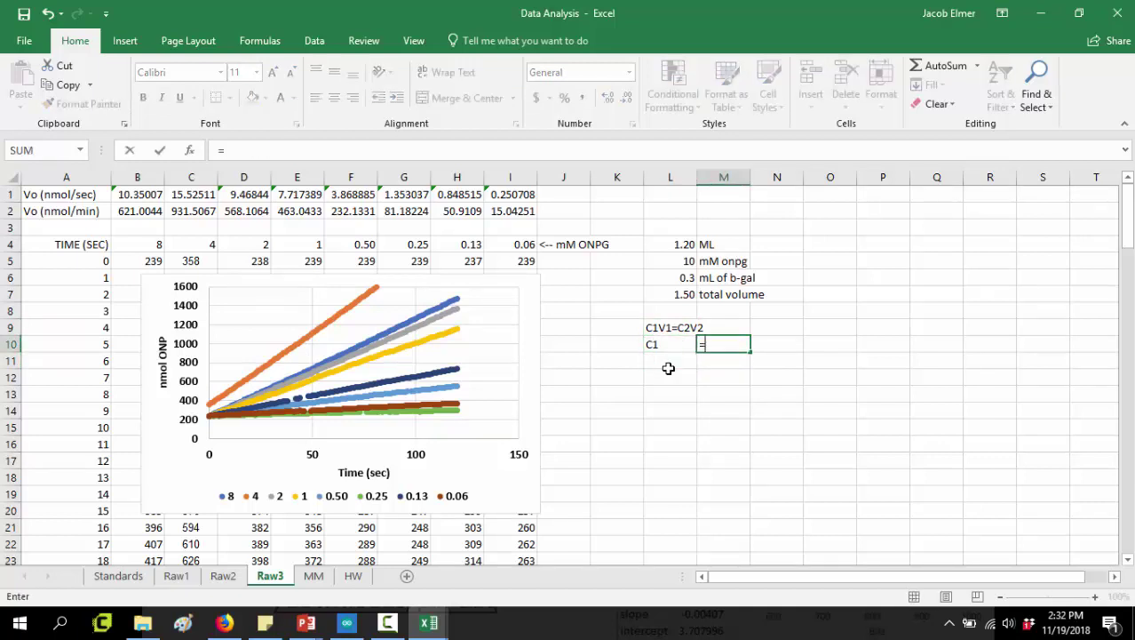
{"action": "left_click", "coordinate": [684, 261]}
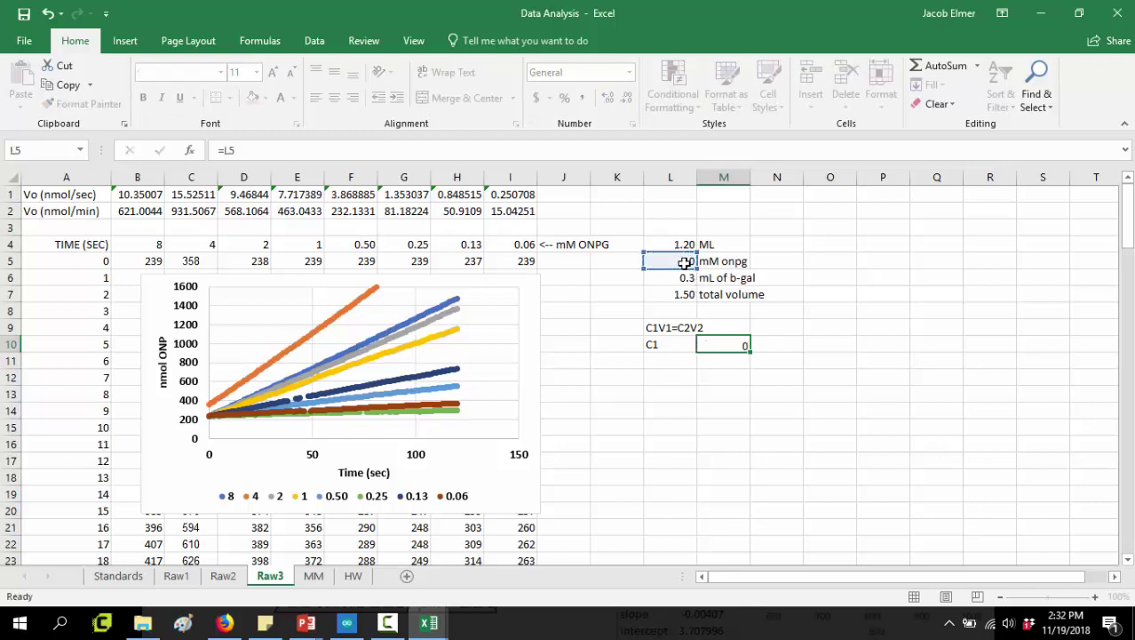
{"action": "key", "text": "Tab"}
{"action": "type", "text": "mM ONPG"}
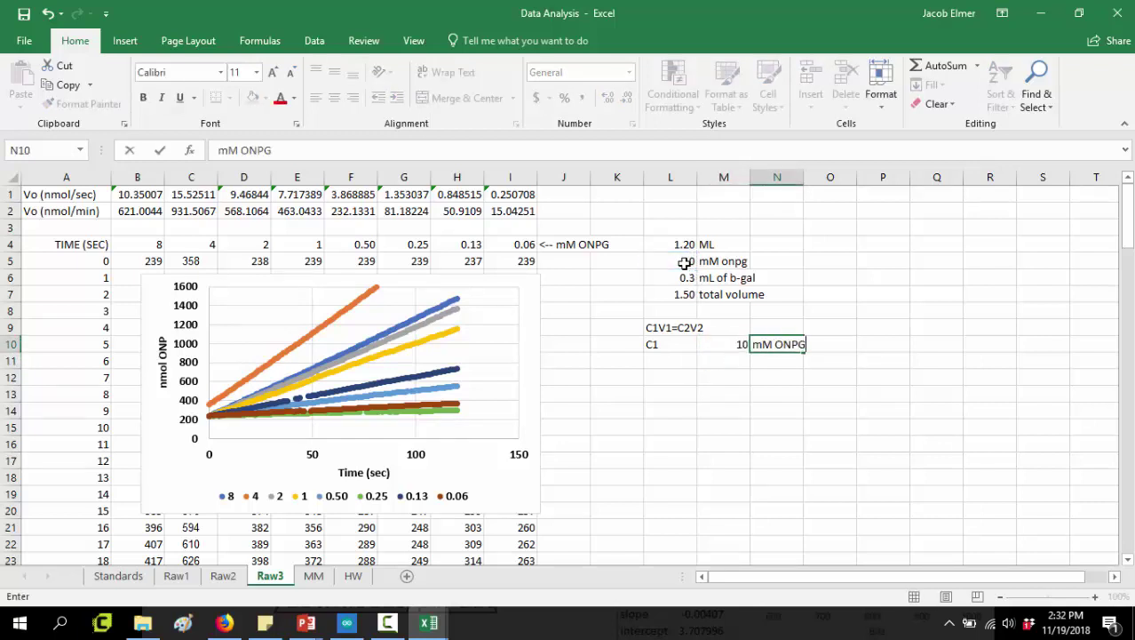
{"action": "key", "text": "Return"}
Step: Add a V1 row in row 11 with the label in L11, =L4 in M11 and the unit "mL" in N11
{"action": "left_click", "coordinate": [684, 357]}
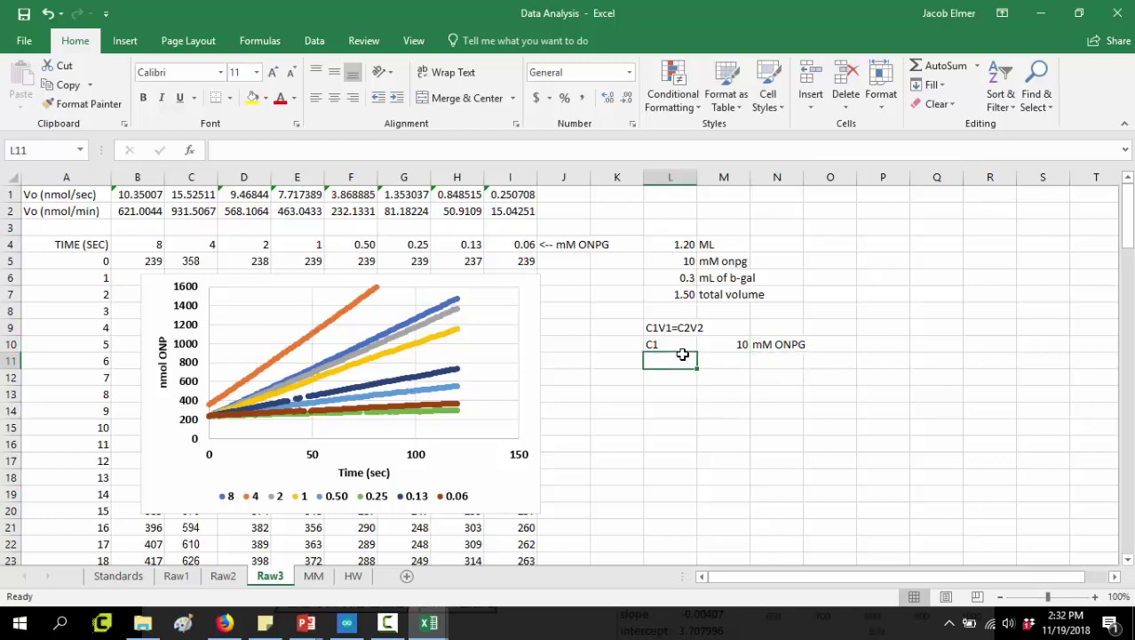
{"action": "type", "text": "V1"}
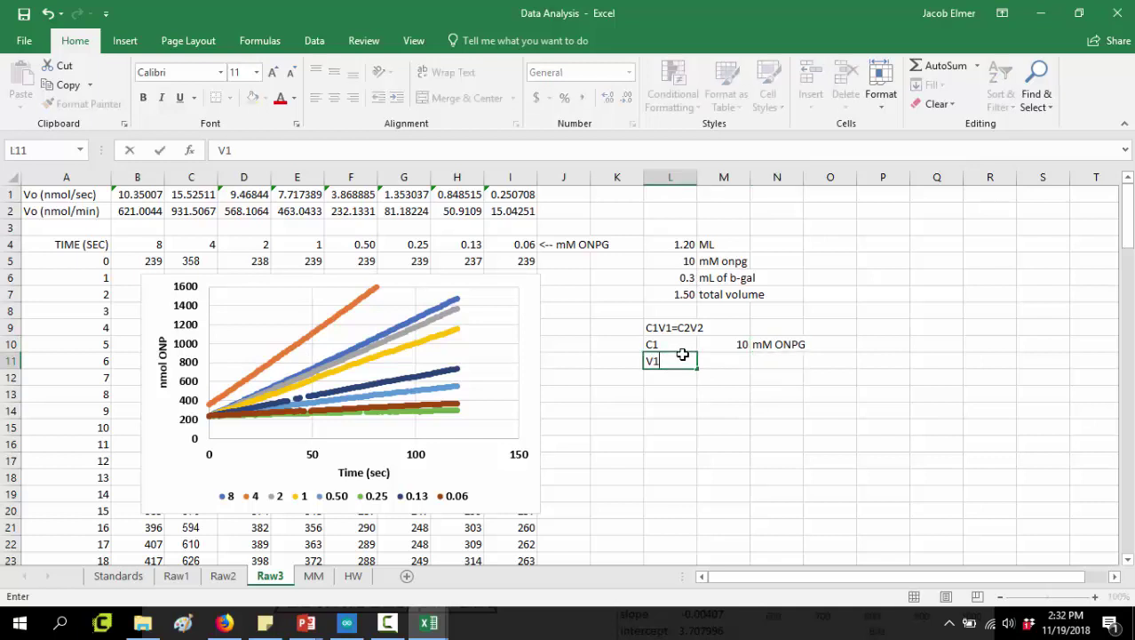
{"action": "key", "text": "Tab"}
{"action": "type", "text": "="}
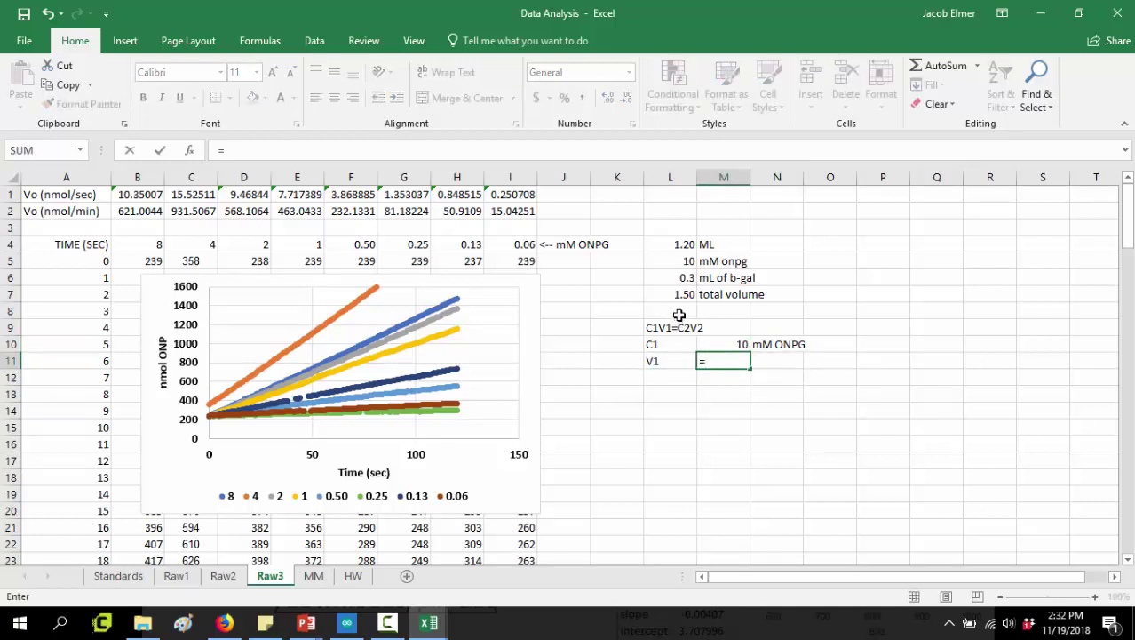
{"action": "left_click", "coordinate": [678, 244]}
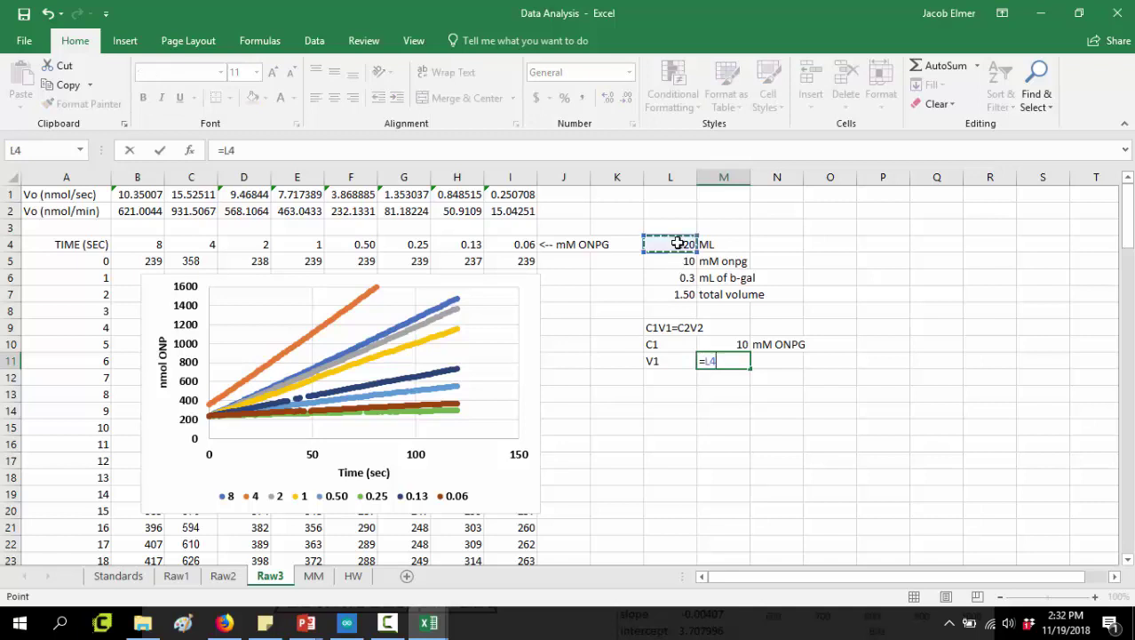
{"action": "key", "text": "Return"}
{"action": "type", "text": "mL"}
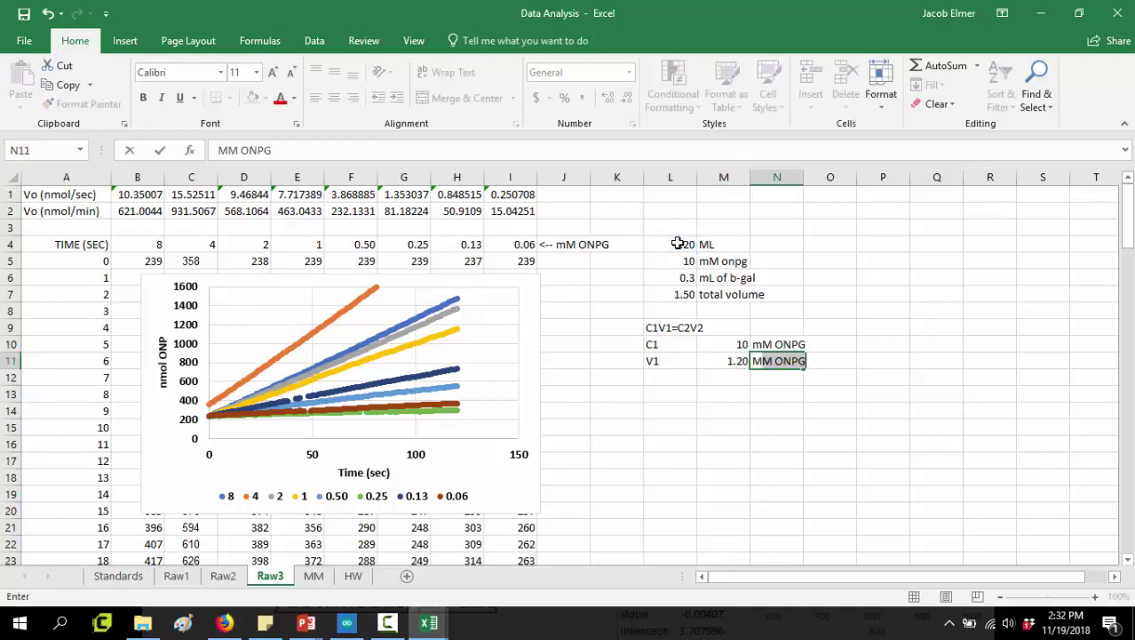
{"action": "key", "text": "Return"}
Step: Label L12 as "C2" and L13 as "V2", and enter "?" in M12 as the placeholder for the unknown
{"action": "key", "text": "Return"}
{"action": "key", "text": "Left"}
{"action": "key", "text": "Left"}
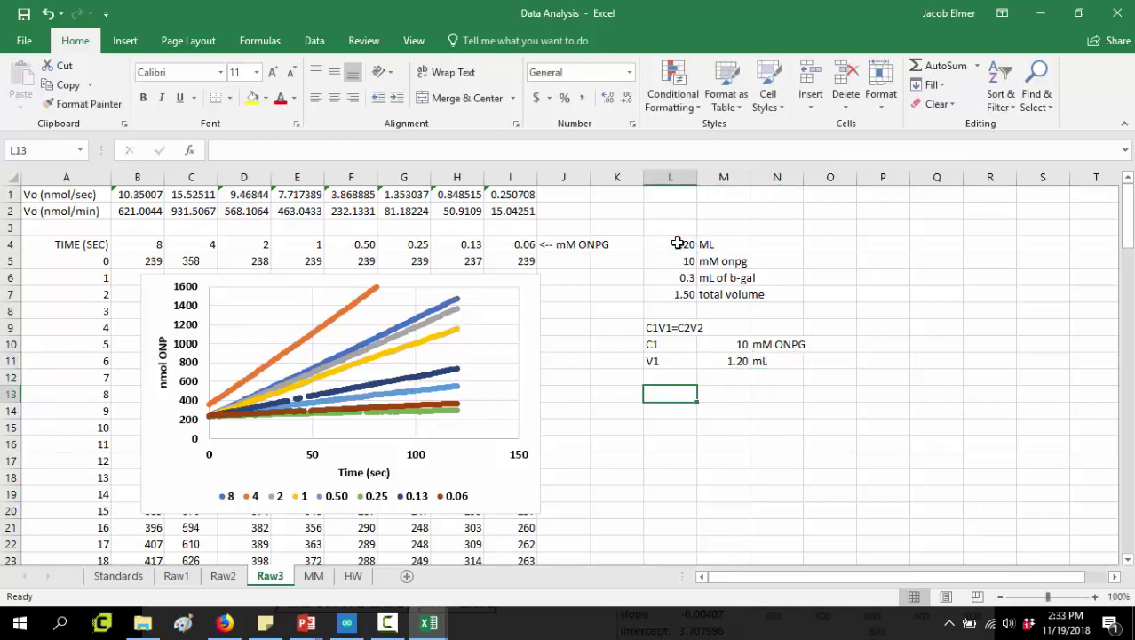
{"action": "key", "text": "Up"}
{"action": "type", "text": "C2"}
{"action": "key", "text": "Return"}
{"action": "type", "text": "V2"}
{"action": "key", "text": "Tab"}
{"action": "key", "text": "Up"}
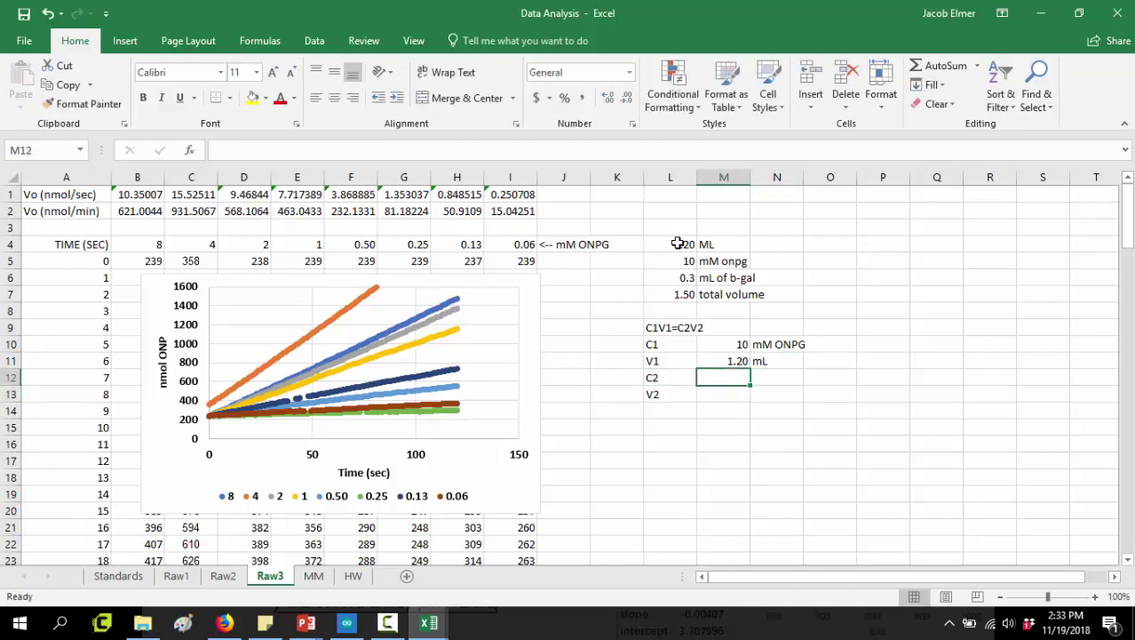
{"action": "type", "text": "?"}
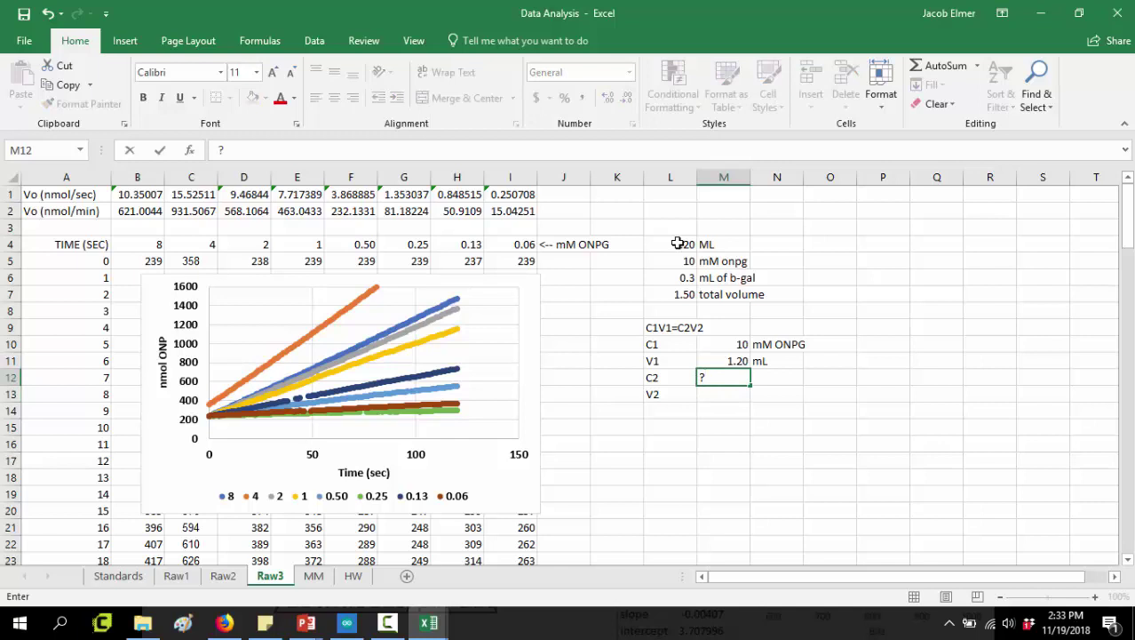
{"action": "key", "text": "Return"}
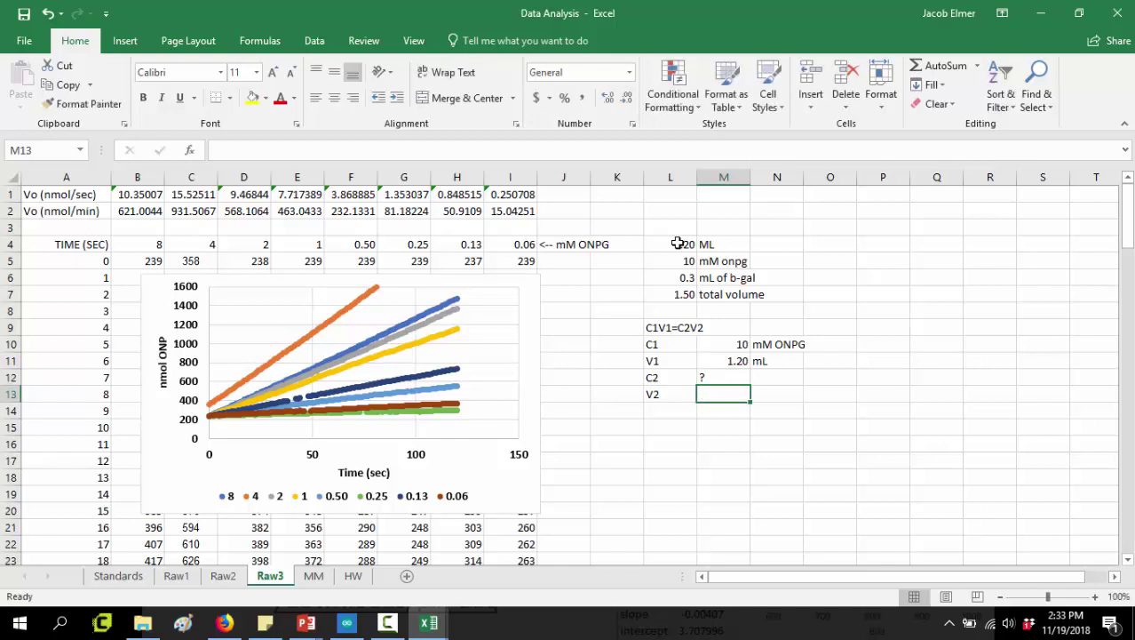
Step: Reference the total volume for V2 with =L7 in M13 and add the unit "mL" in N13
{"action": "type", "text": "="}
{"action": "left_click", "coordinate": [687, 294]}
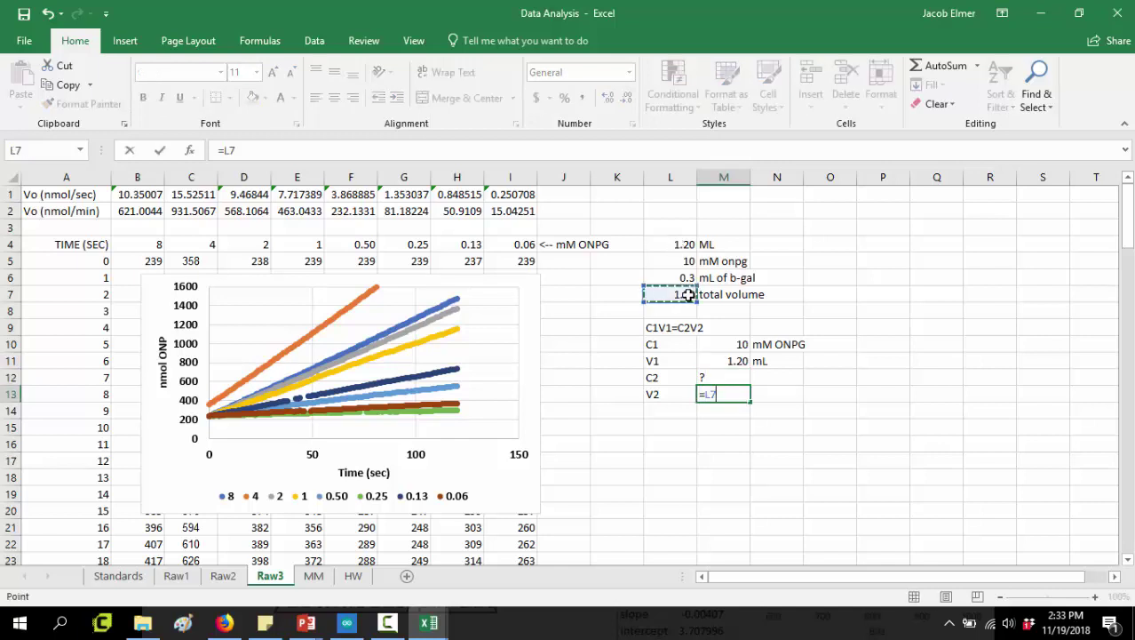
{"action": "key", "text": "Return"}
{"action": "key", "text": "Up"}
{"action": "key", "text": "Right"}
{"action": "type", "text": "mL"}
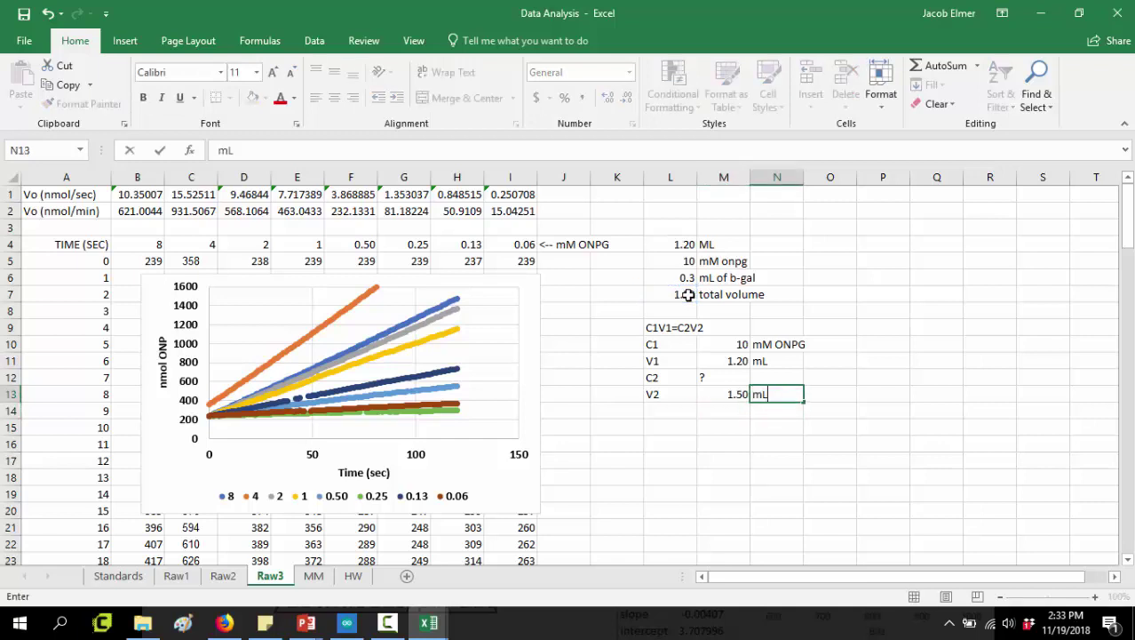
Step: Write the rearranged equation "C2=C1V1/V2" as text in L14, below the V2 row
{"action": "key", "text": "Left"}
{"action": "key", "text": "Up"}
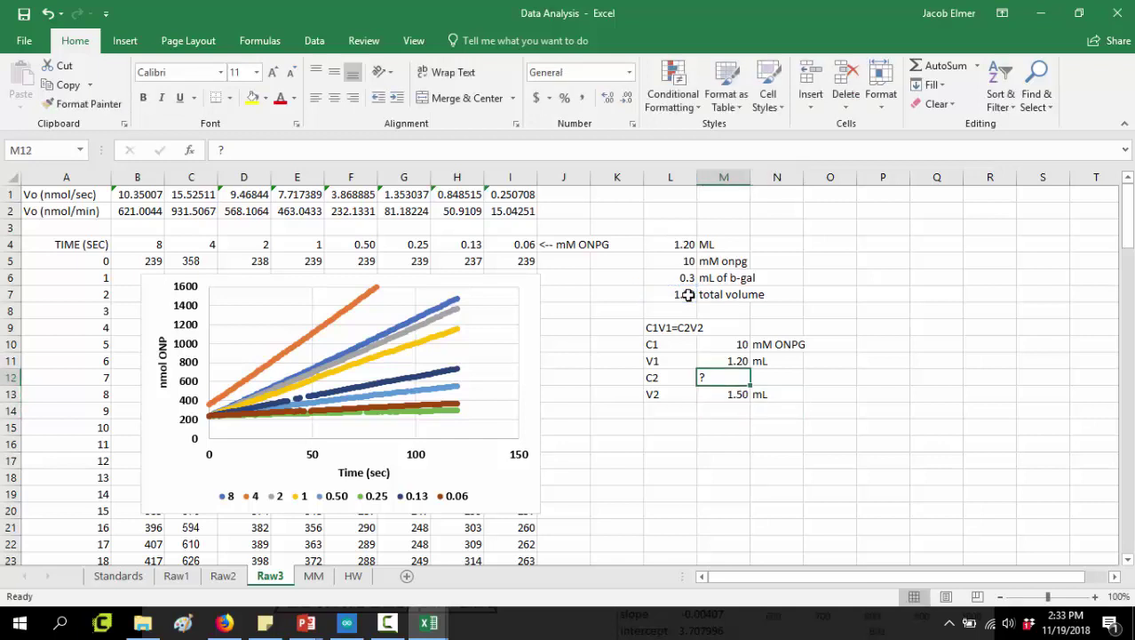
{"action": "left_click", "coordinate": [663, 418]}
{"action": "type", "text": "C2"}
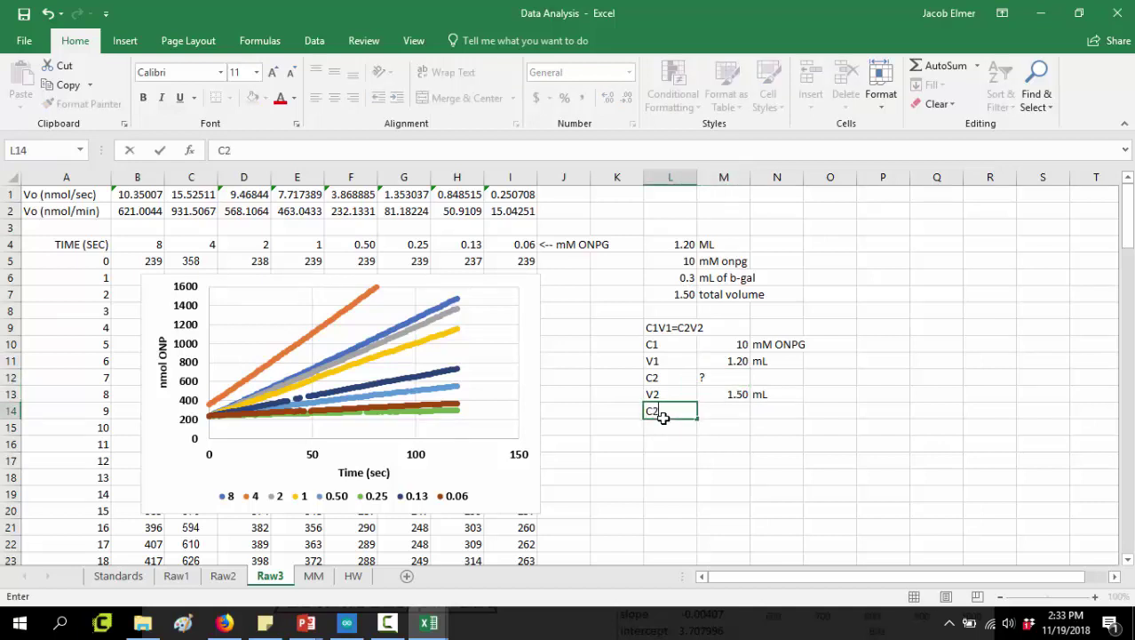
{"action": "type", "text": "=C1V1/V2"}
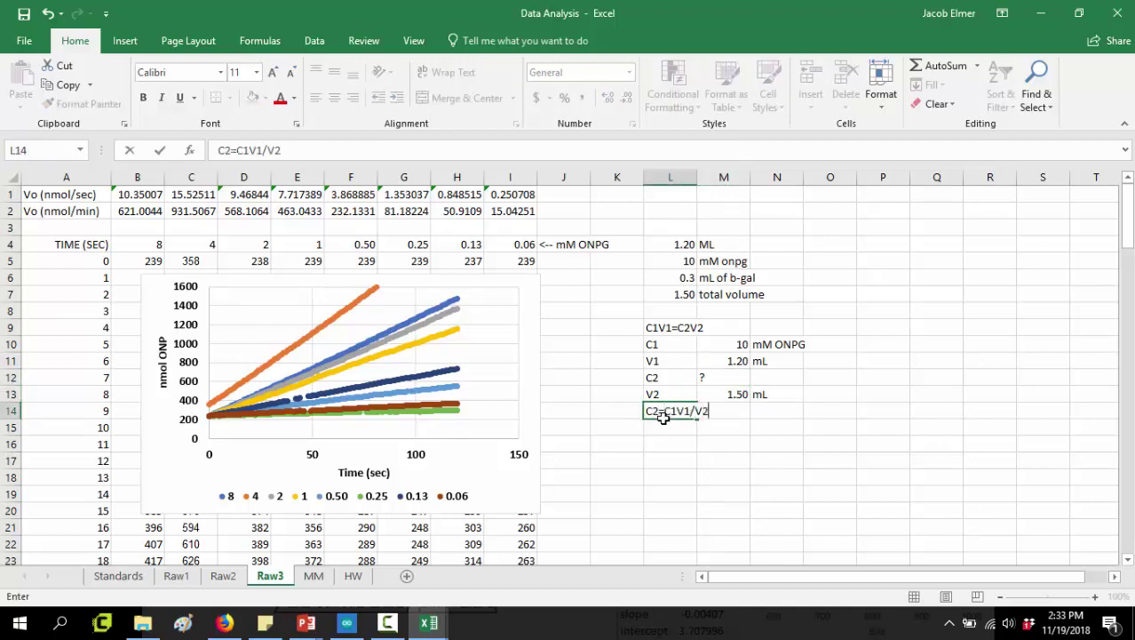
Step: Replace the placeholder in M12 with the C2 formula =M10*M11/M13
{"action": "left_click", "coordinate": [720, 375]}
{"action": "type", "text": "="}
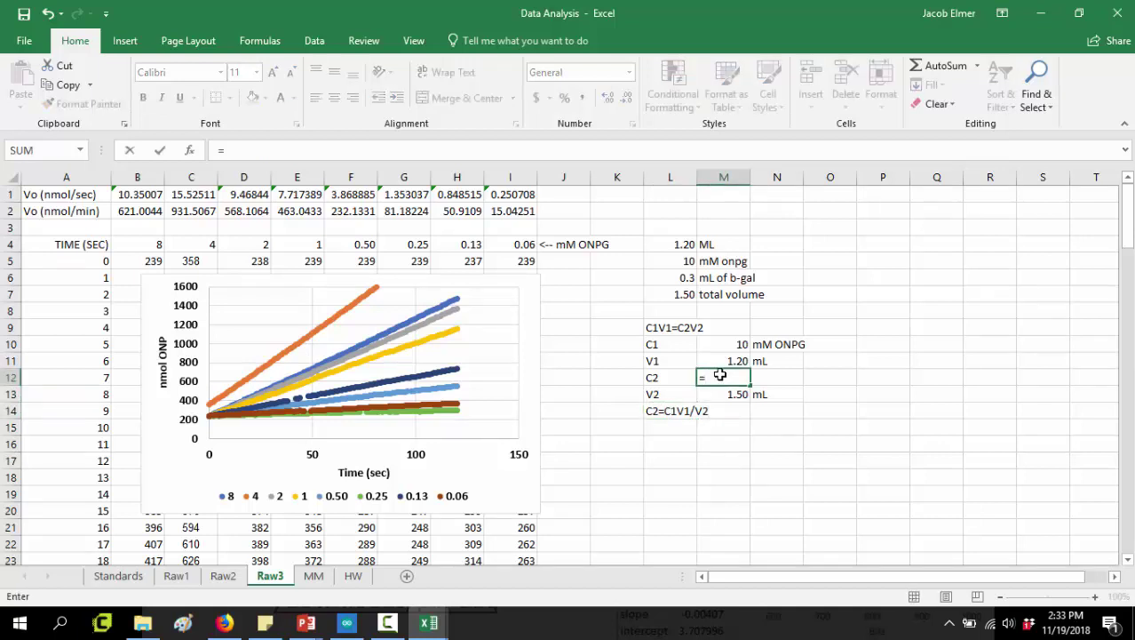
{"action": "left_click", "coordinate": [722, 345]}
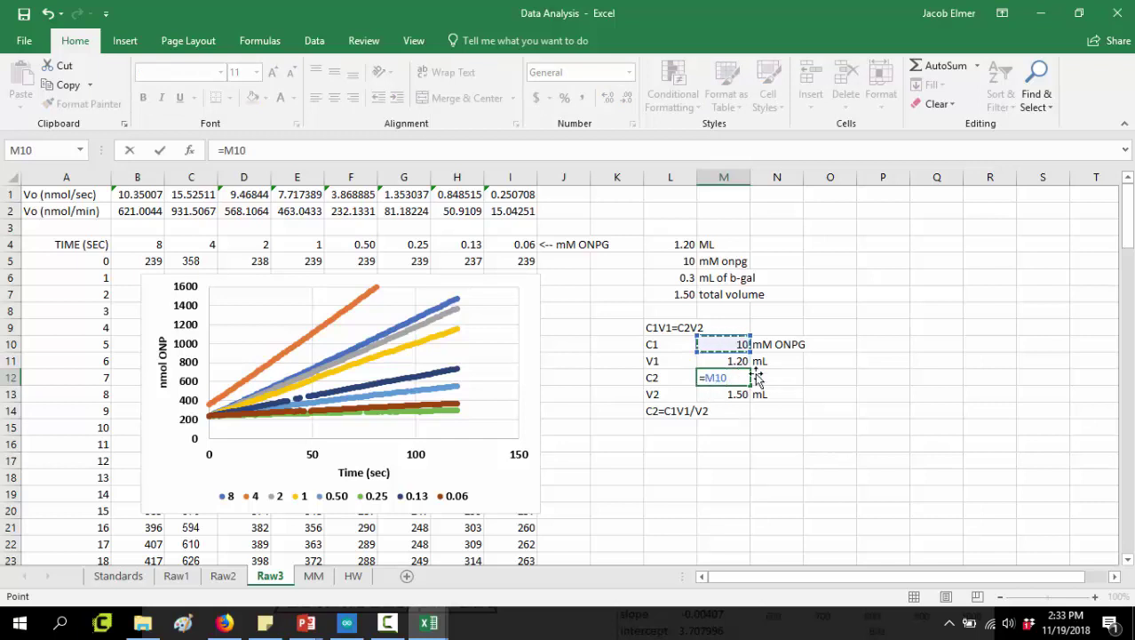
{"action": "key", "text": "Down"}
{"action": "key", "text": "Down"}
{"action": "key", "text": "Down"}
{"action": "key", "text": "Left"}
{"action": "key", "text": "Up"}
{"action": "key", "text": "Up"}
{"action": "key", "text": "Up"}
{"action": "key", "text": "Right"}
{"action": "key", "text": "Right"}
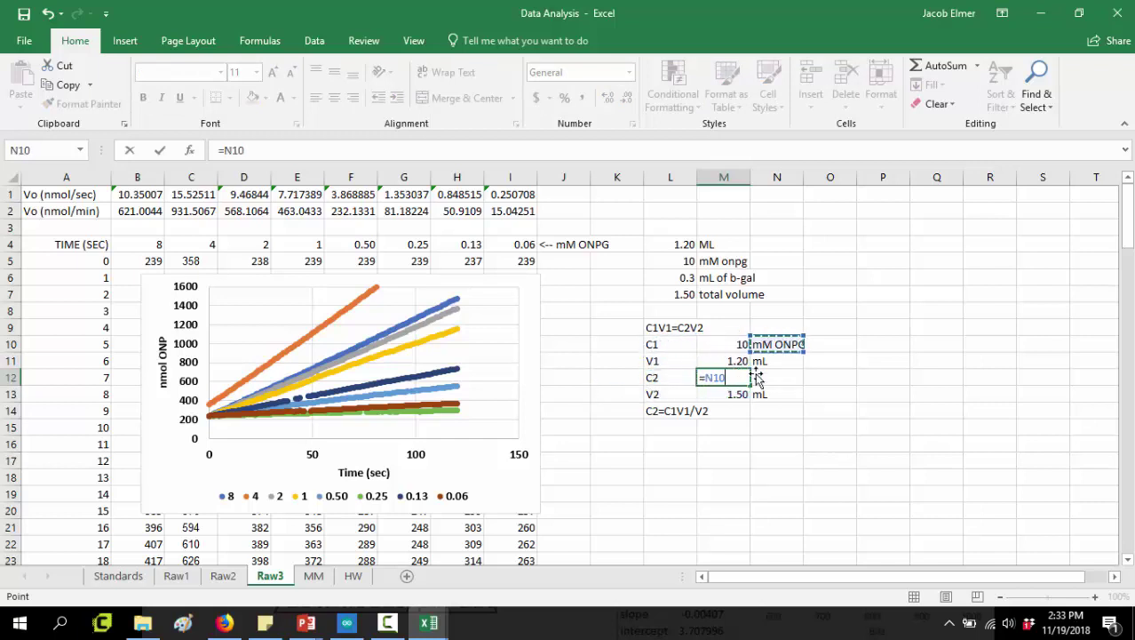
{"action": "key", "text": "Left"}
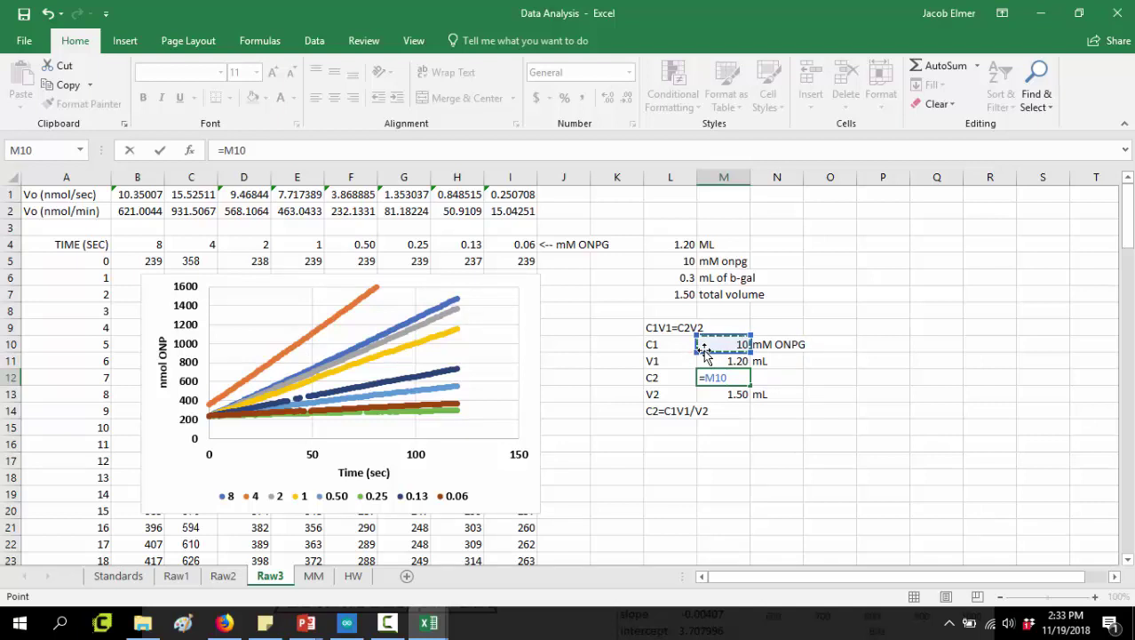
{"action": "type", "text": "*"}
{"action": "left_click", "coordinate": [716, 360]}
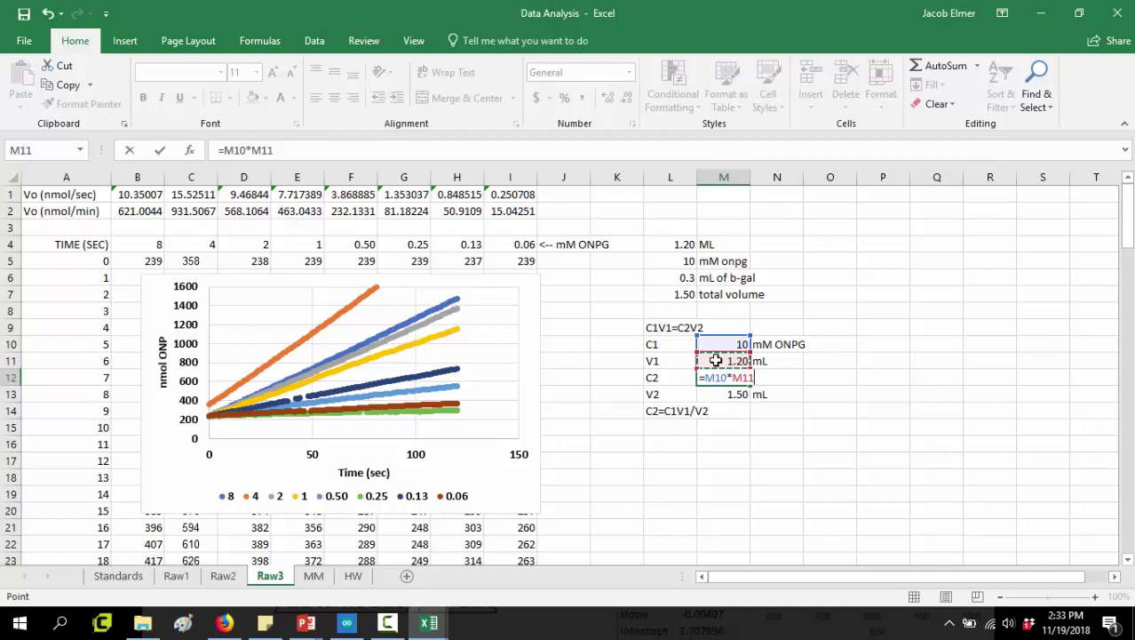
{"action": "type", "text": "/"}
{"action": "left_click", "coordinate": [732, 394]}
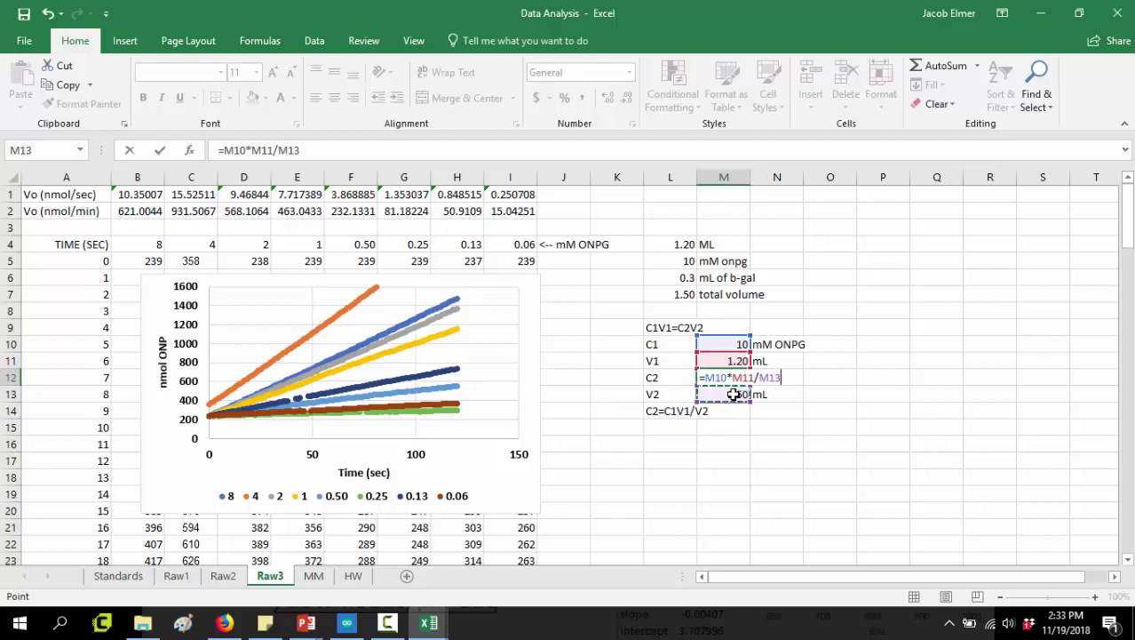
{"action": "key", "text": "Return"}
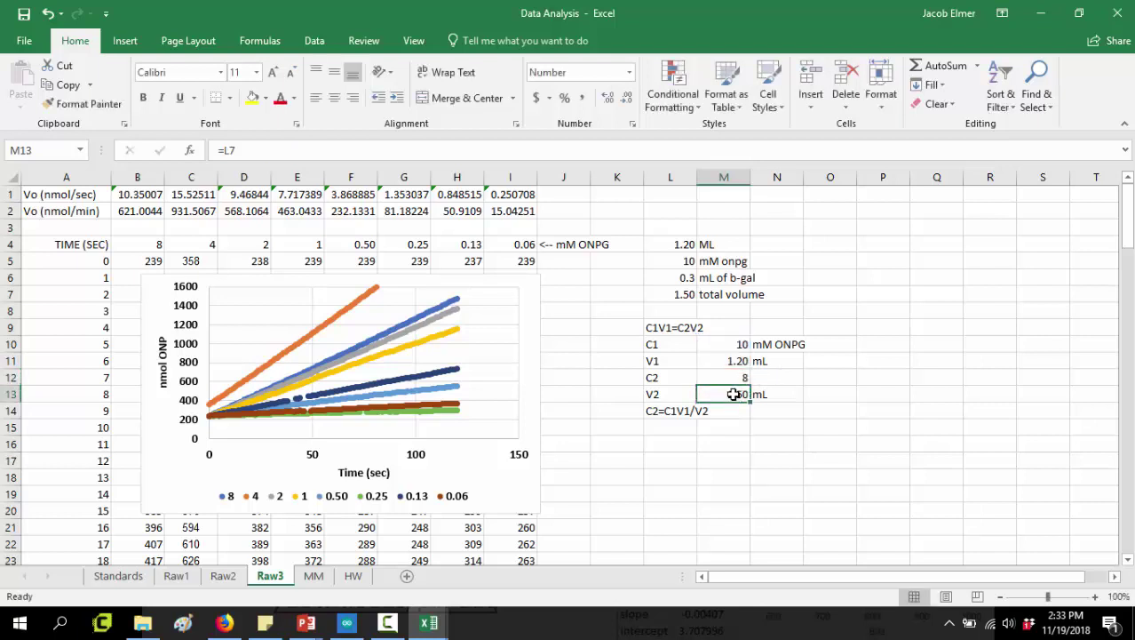
Step: Add the unit "mM ONPG" in N12 and highlight the C2 row from L12 to N12 in yellow
{"action": "left_click", "coordinate": [769, 381]}
{"action": "type", "text": "mM ONPG"}
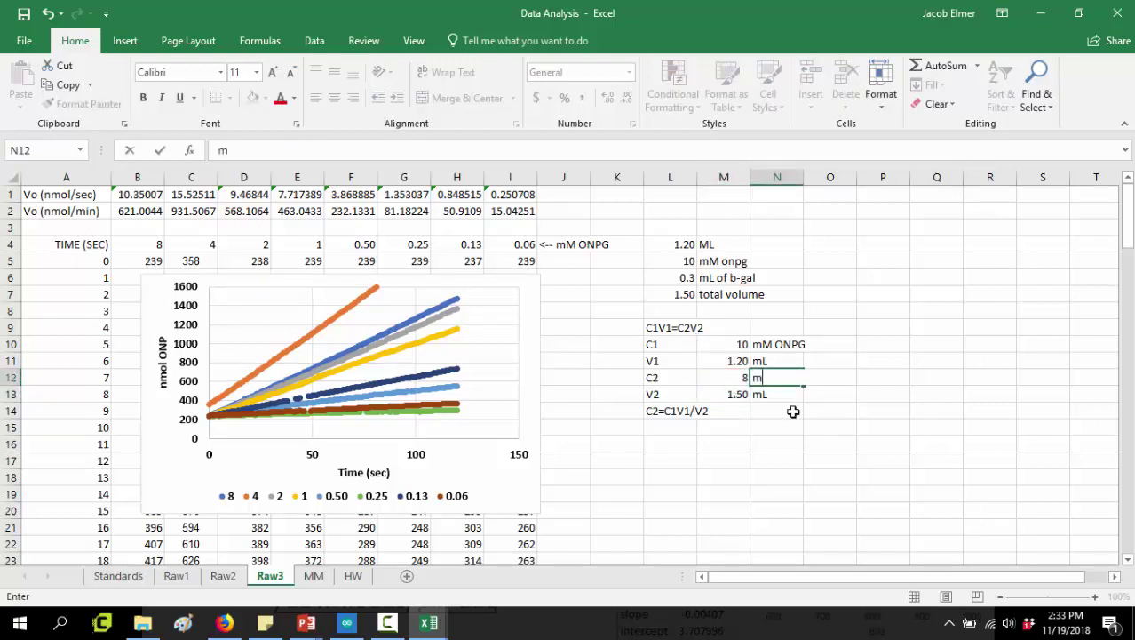
{"action": "left_click", "coordinate": [853, 439]}
{"action": "left_click_drag", "start_coordinate": [745, 378], "coordinate": [768, 377]}
{"action": "left_click_drag", "start_coordinate": [686, 376], "coordinate": [800, 378]}
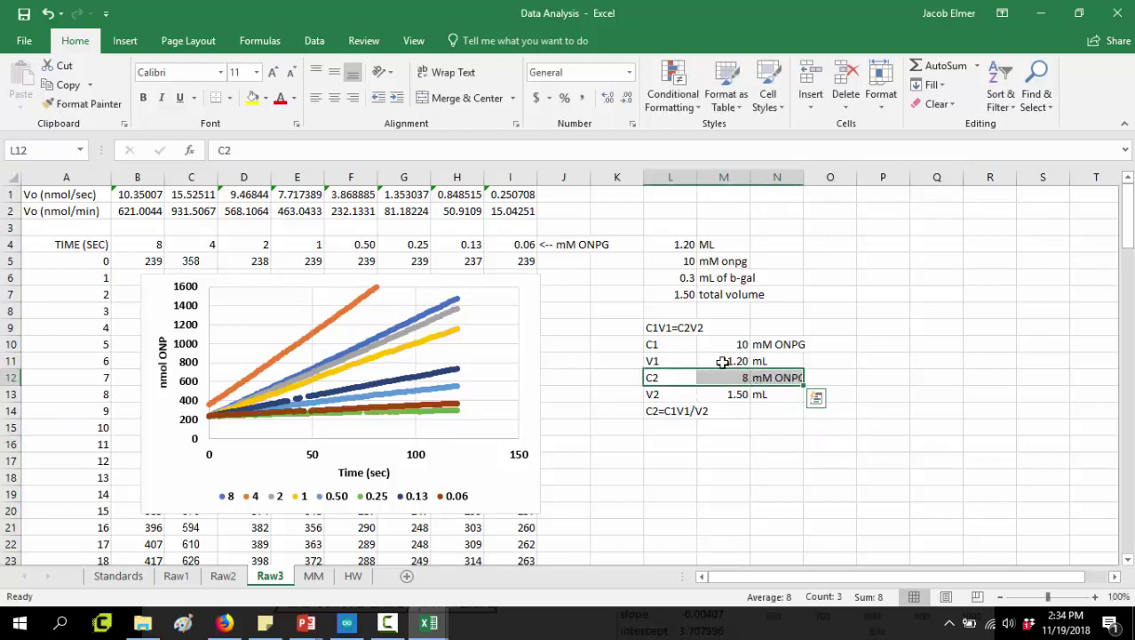
{"action": "left_click", "coordinate": [253, 98]}
{"action": "left_click", "coordinate": [725, 478]}
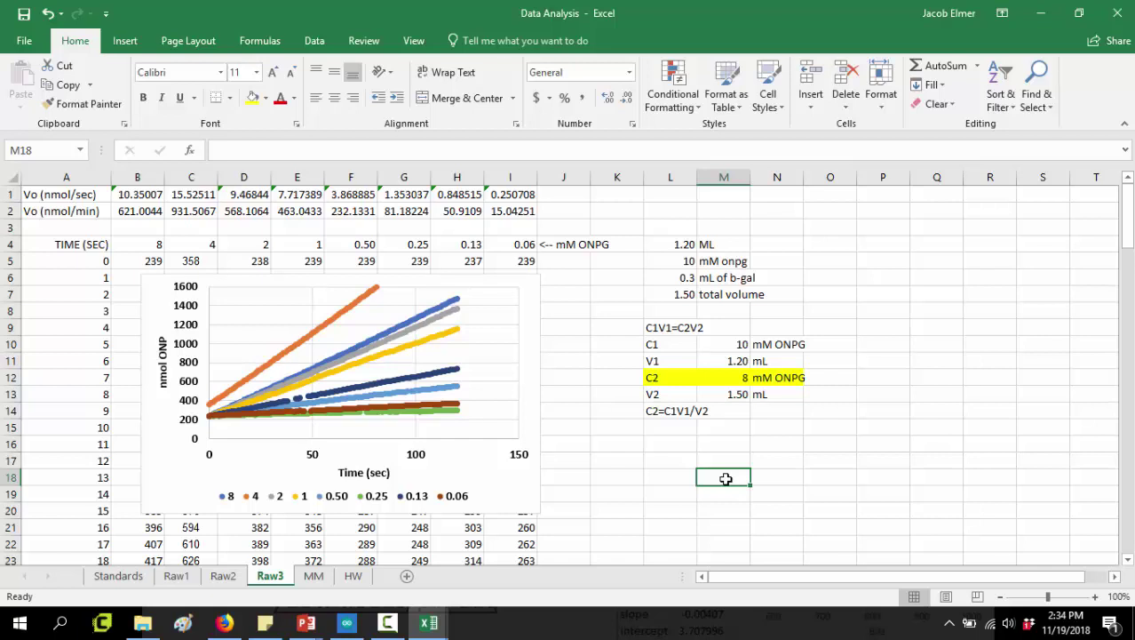
Step: Test the dilution calculation with other stock concentrations by setting C1 in M10 to 5 and then 3
{"action": "left_click", "coordinate": [740, 350]}
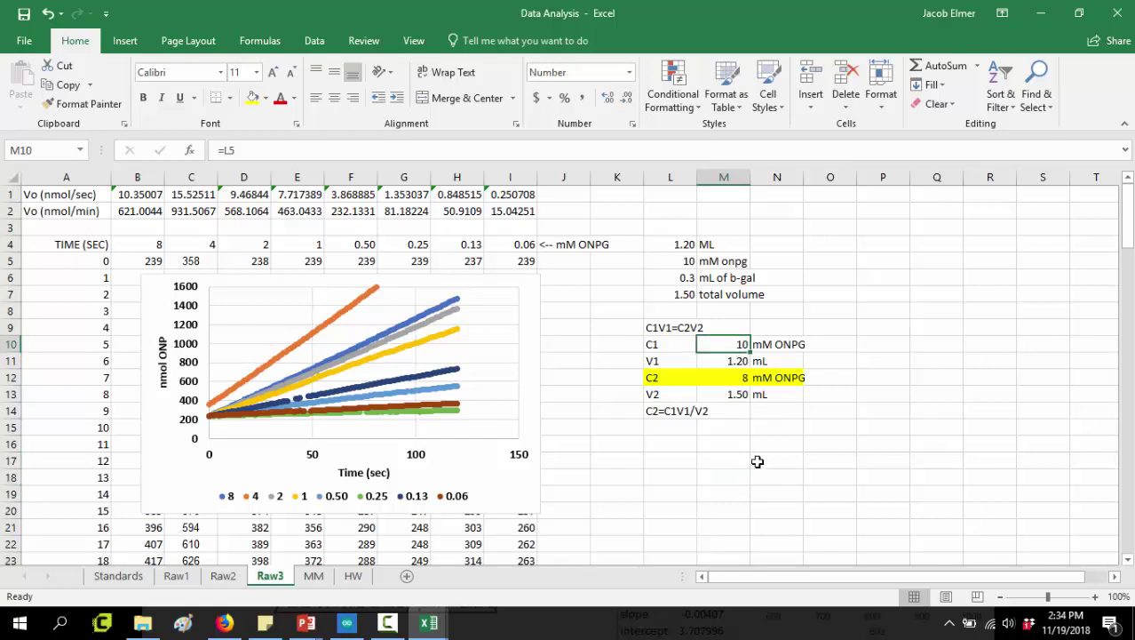
{"action": "type", "text": "5"}
{"action": "key", "text": "Tab"}
{"action": "key", "text": "Left"}
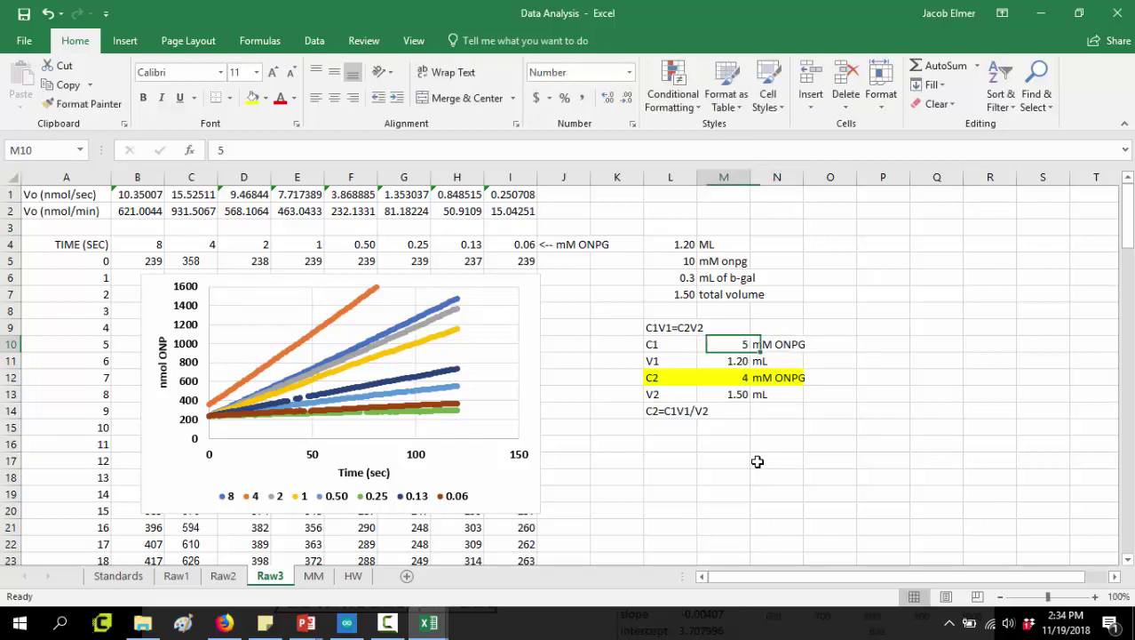
{"action": "type", "text": "3"}
{"action": "key", "text": "Tab"}
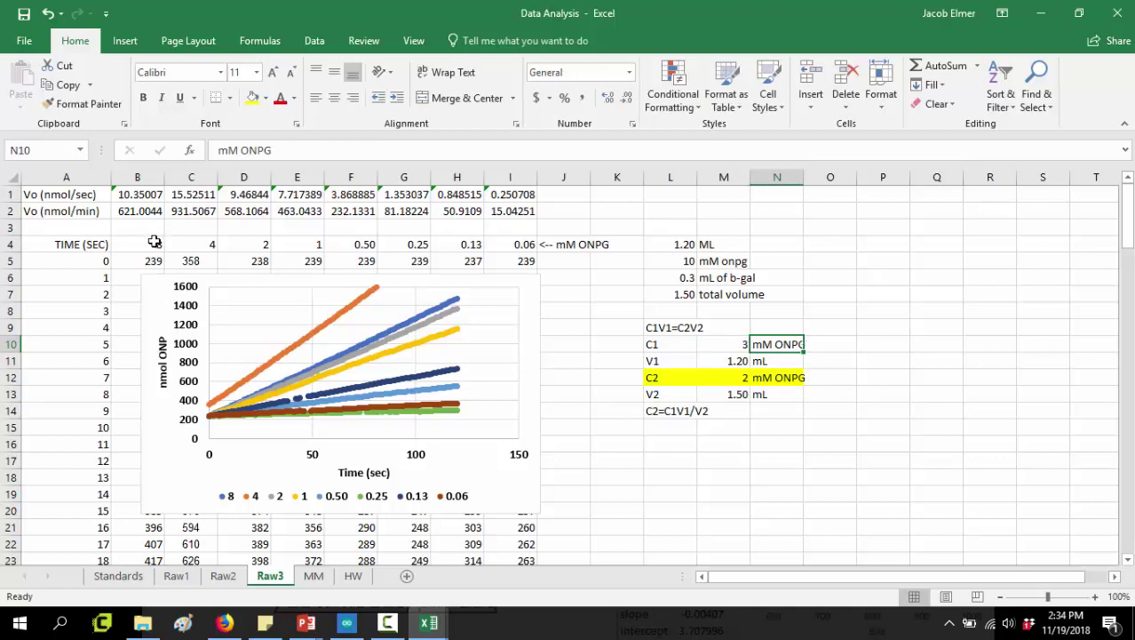
Step: Move the chart down the sheet to uncover the first data rows beneath the ONPG concentration headers
{"action": "left_click_drag", "start_coordinate": [156, 245], "coordinate": [539, 259]}
{"action": "left_click", "coordinate": [578, 266]}
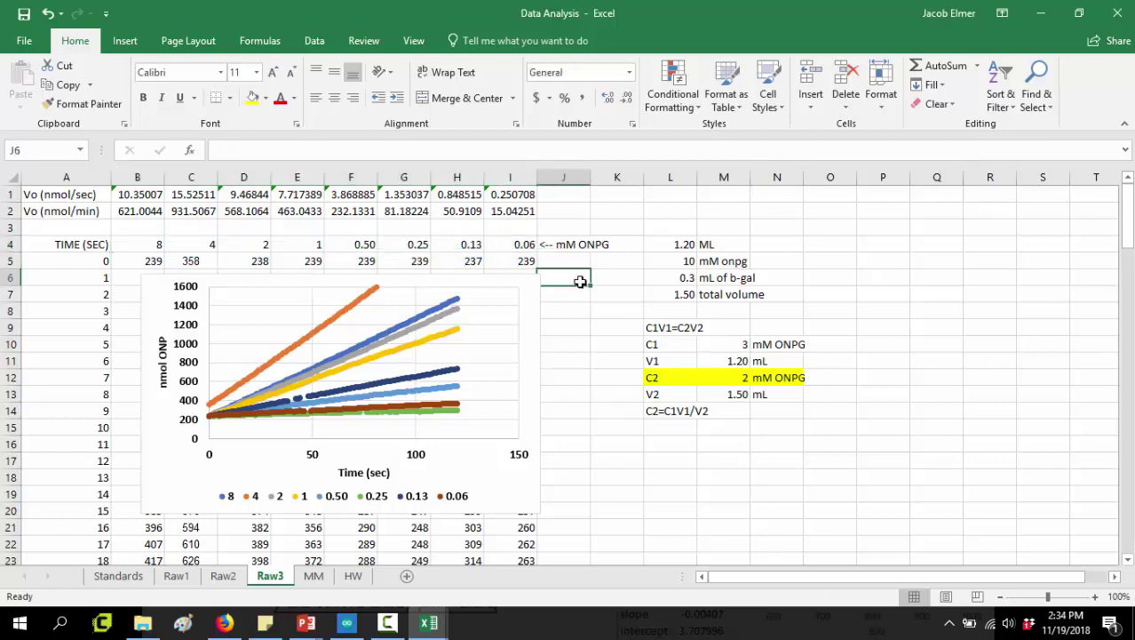
{"action": "left_click", "coordinate": [182, 258]}
{"action": "left_click_drag", "start_coordinate": [531, 322], "coordinate": [515, 393]}
{"action": "left_click_drag", "start_coordinate": [517, 259], "coordinate": [457, 460]}
{"action": "left_click_drag", "start_coordinate": [381, 459], "coordinate": [157, 407]}
Step: Inspect the contents of the first cells in the 4 mM ONPG column, starting at C5
{"action": "left_click", "coordinate": [192, 260]}
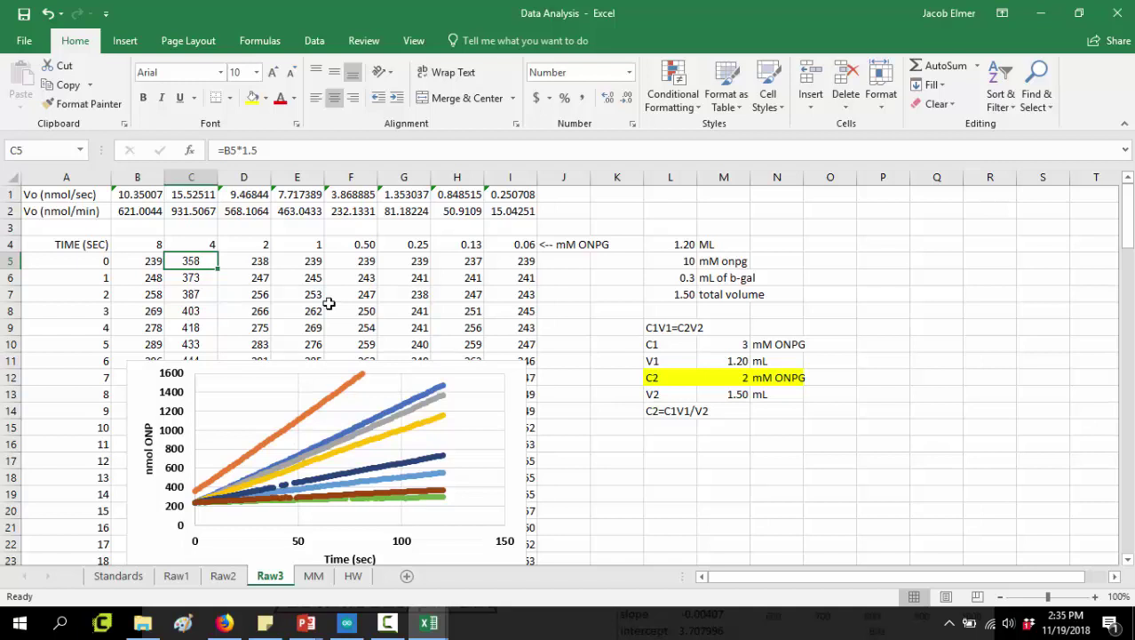
{"action": "left_click", "coordinate": [197, 272]}
{"action": "left_click_drag", "start_coordinate": [195, 263], "coordinate": [191, 320]}
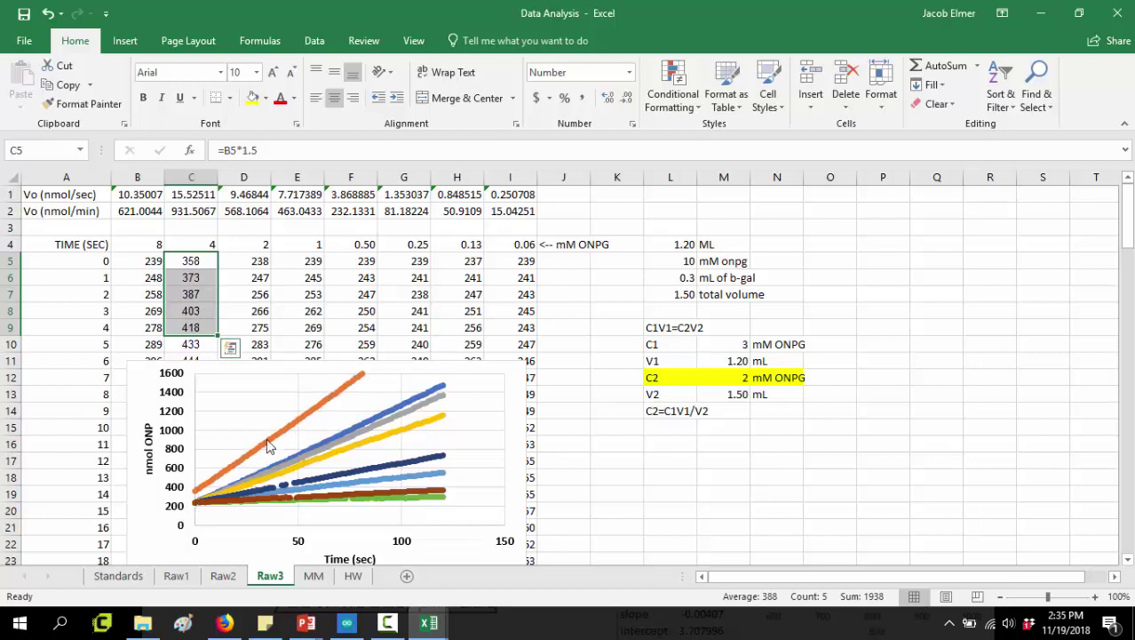
{"action": "left_click", "coordinate": [223, 278]}
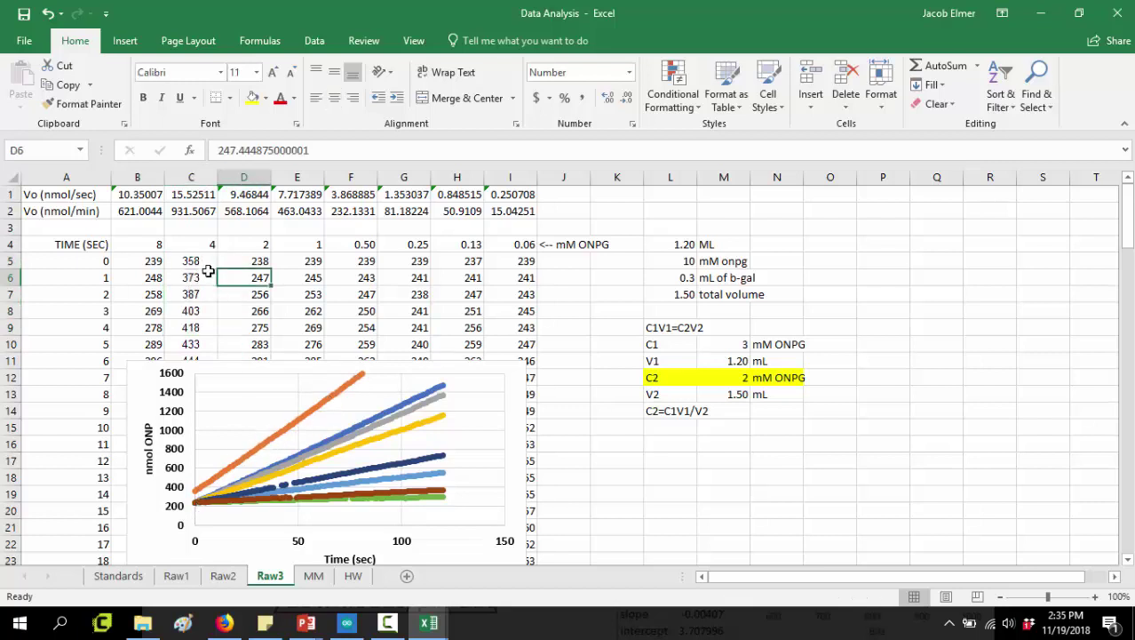
{"action": "left_click", "coordinate": [201, 264]}
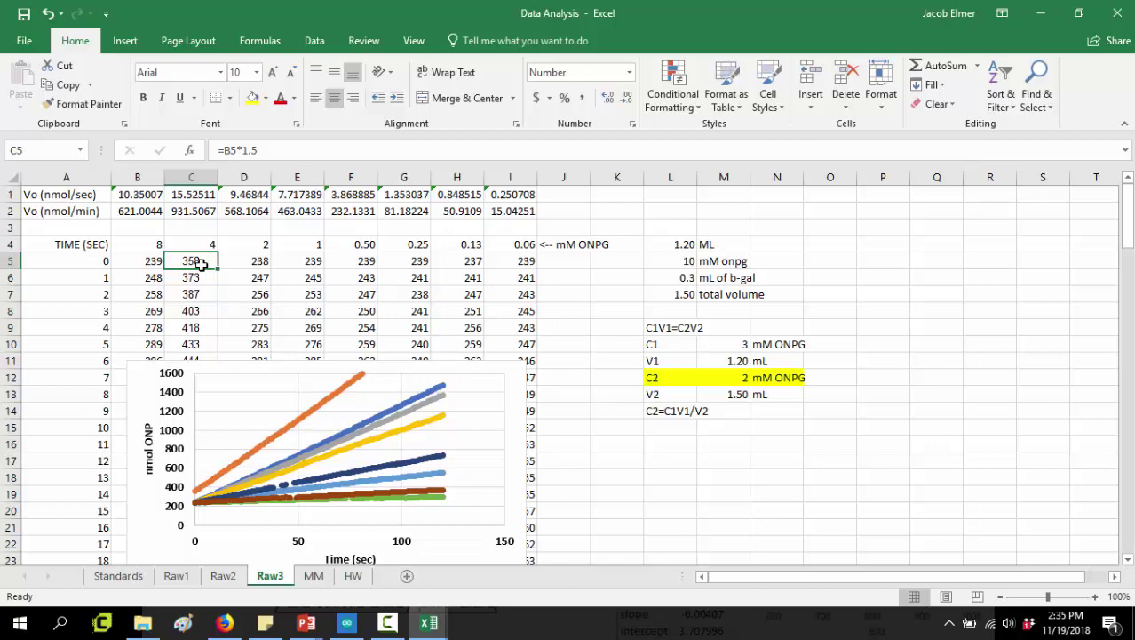
Step: Switch to the PLXdaq example workbook and copy the selected nmol ONP values in column D, from D2 down
{"action": "left_click", "coordinate": [429, 622]}
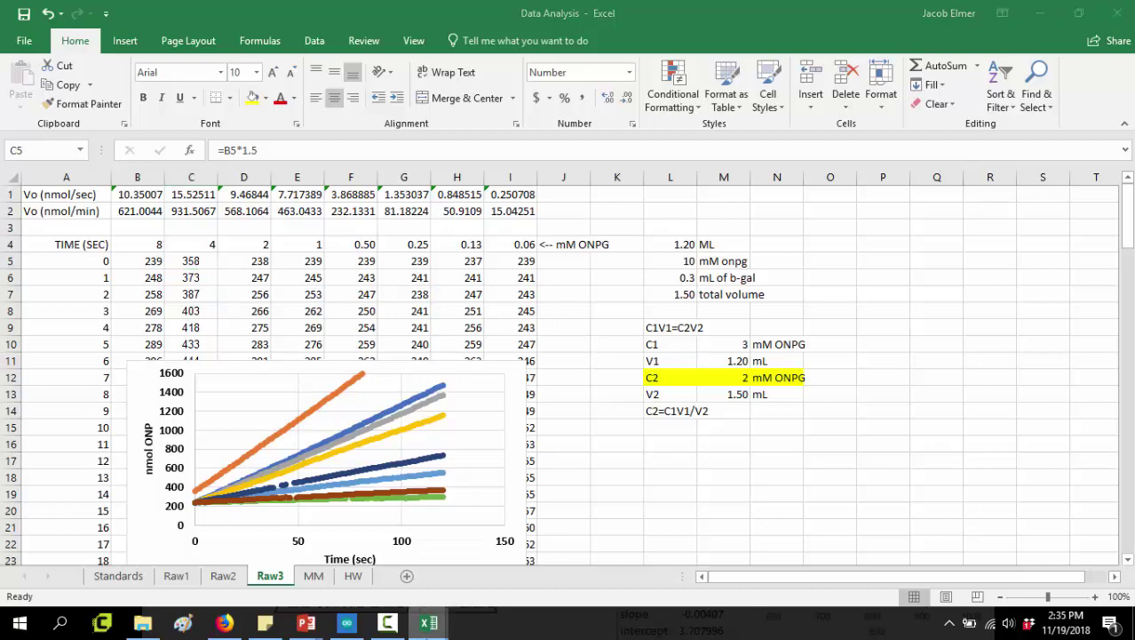
{"action": "left_click", "coordinate": [344, 546]}
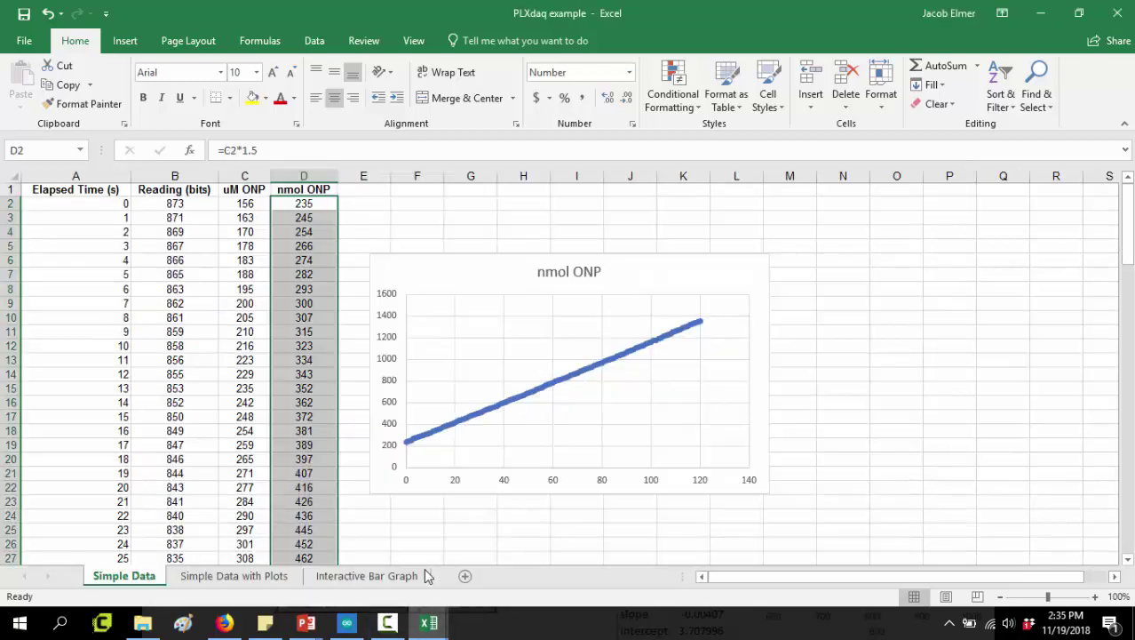
{"action": "right_click", "coordinate": [309, 219]}
{"action": "left_click", "coordinate": [330, 250]}
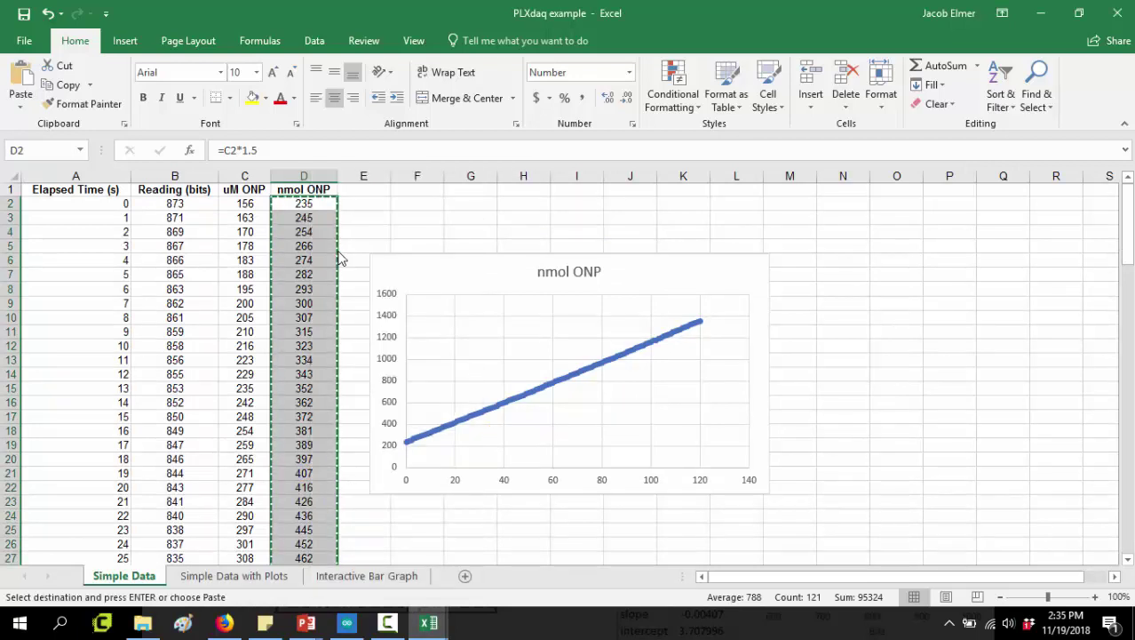
Step: Switch to the Data Analysis workbook and paste the copied nmol ONP data as values only into Raw3's 4 mM ONPG column, starting at C5
{"action": "left_click", "coordinate": [417, 631]}
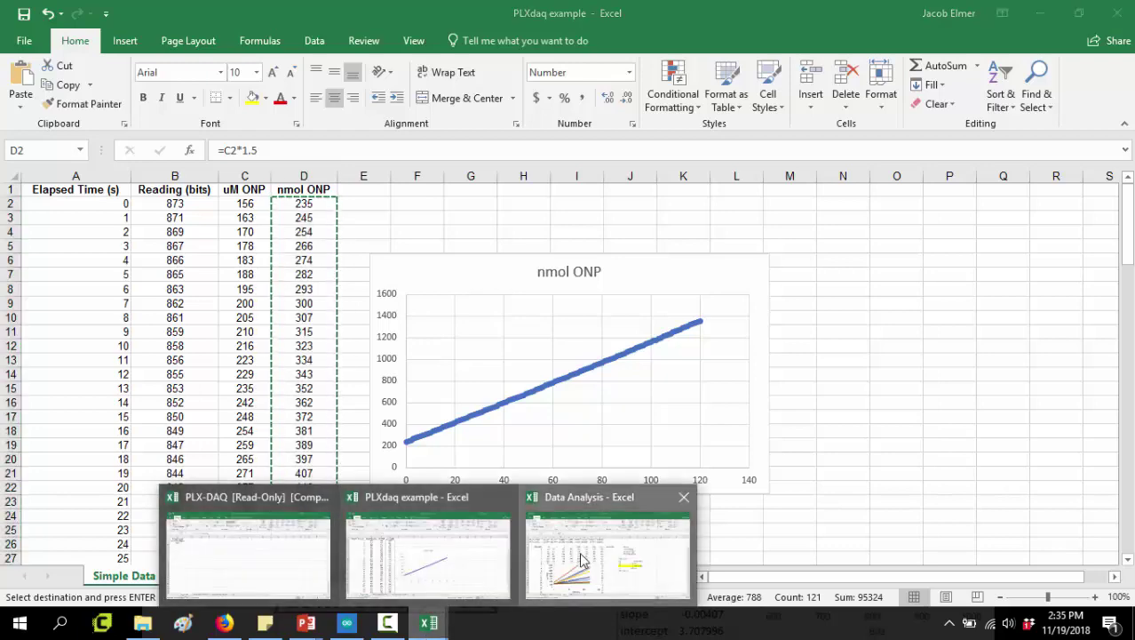
{"action": "left_click", "coordinate": [582, 558]}
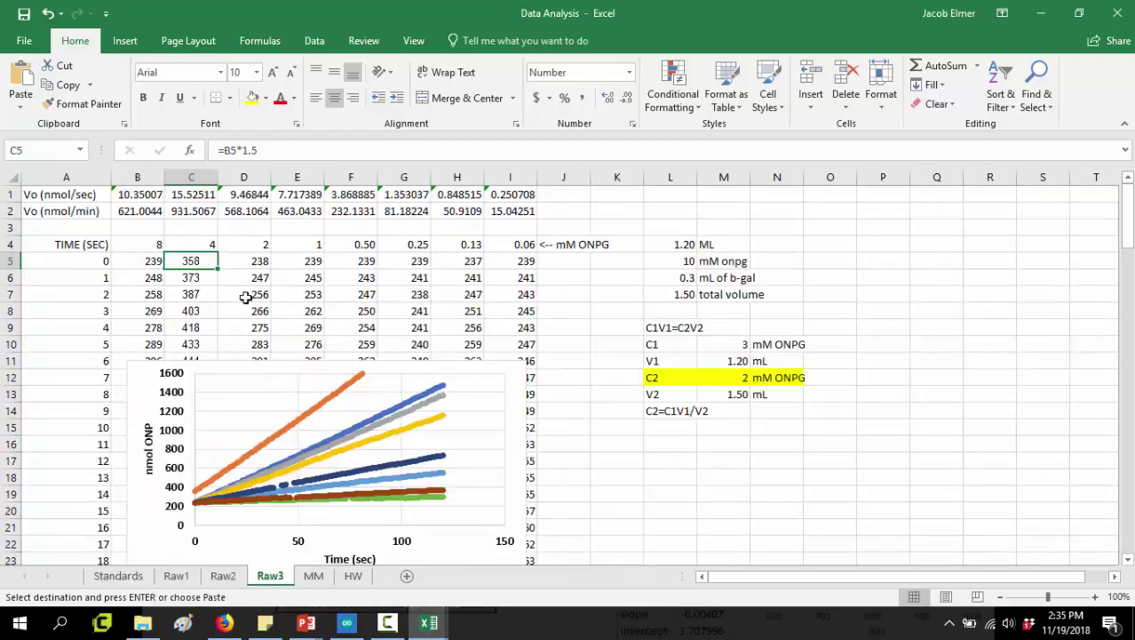
{"action": "right_click", "coordinate": [198, 261]}
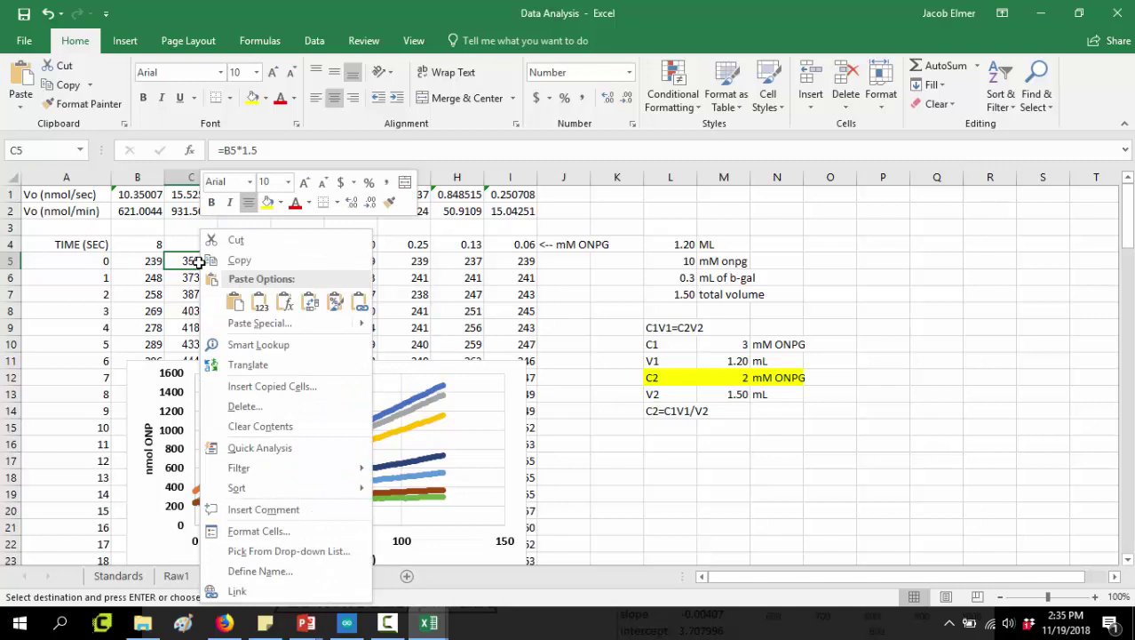
{"action": "left_click", "coordinate": [260, 305]}
{"action": "left_click", "coordinate": [260, 305]}
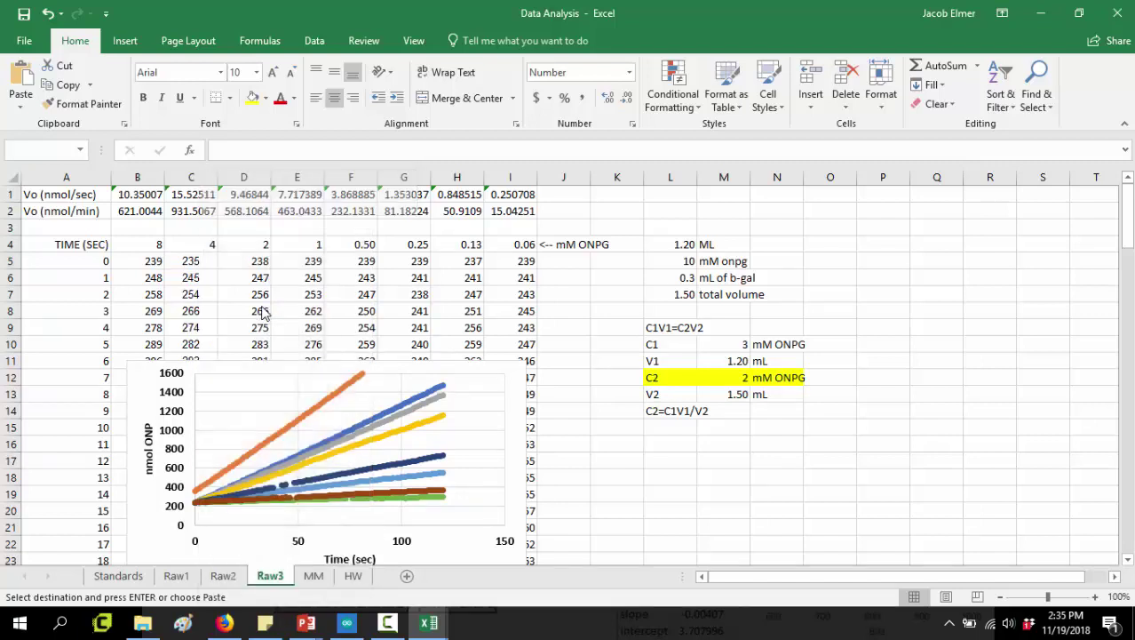
{"action": "left_click", "coordinate": [171, 262]}
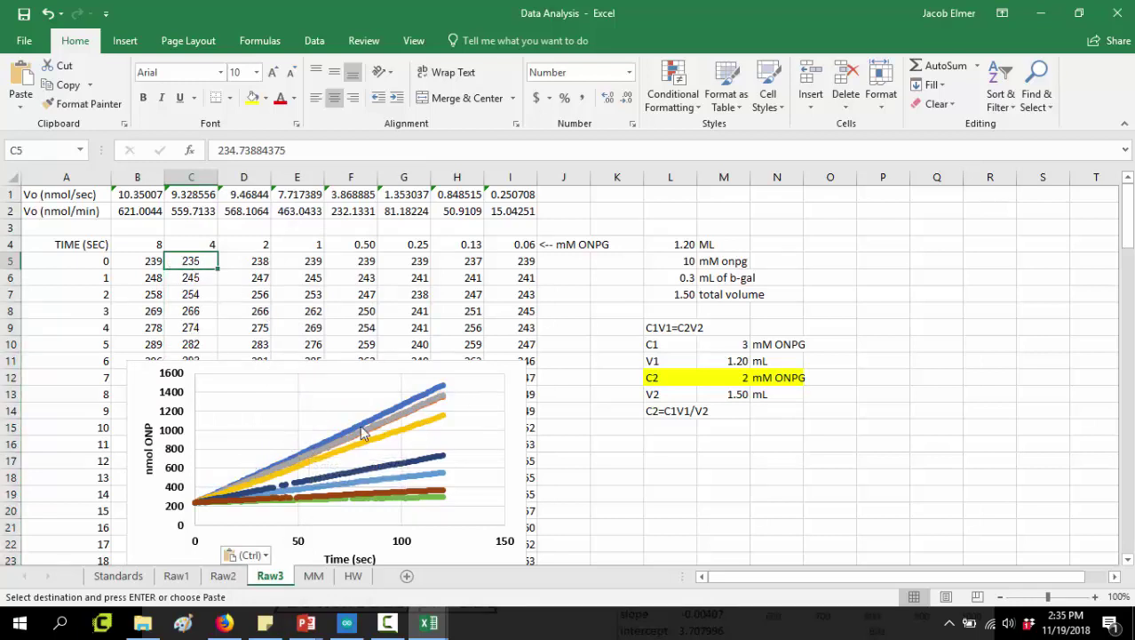
{"action": "mouse_move", "coordinate": [423, 408]}
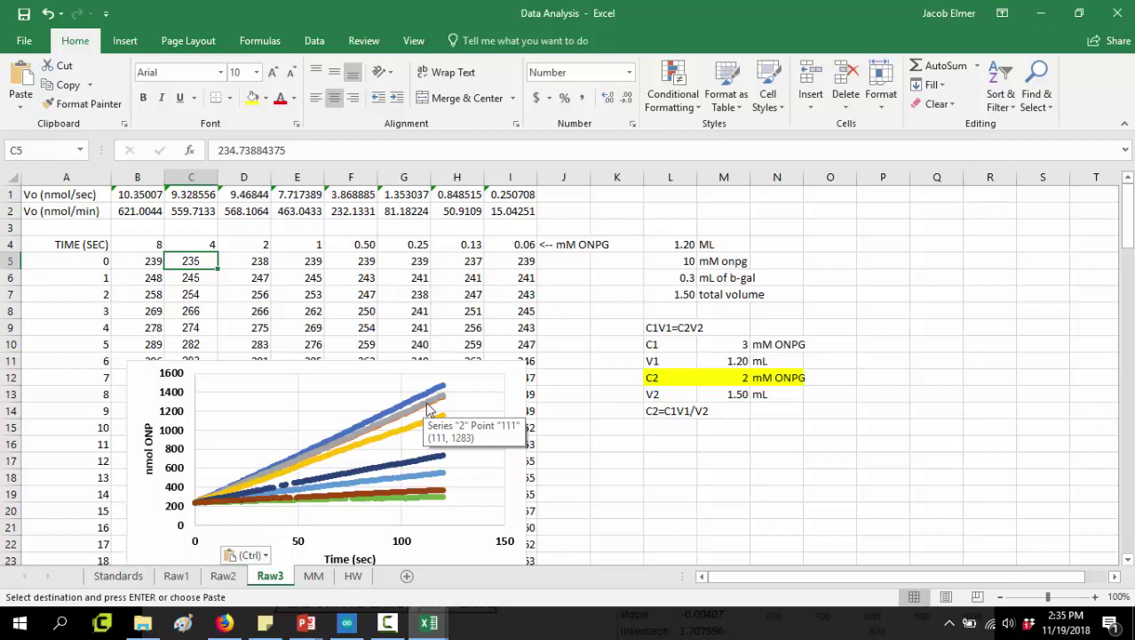
Step: Switch to the PLXdaq example workbook and inspect the formulas behind the first uM ONP and nmol ONP readings in row 2
{"action": "mouse_move", "coordinate": [424, 623]}
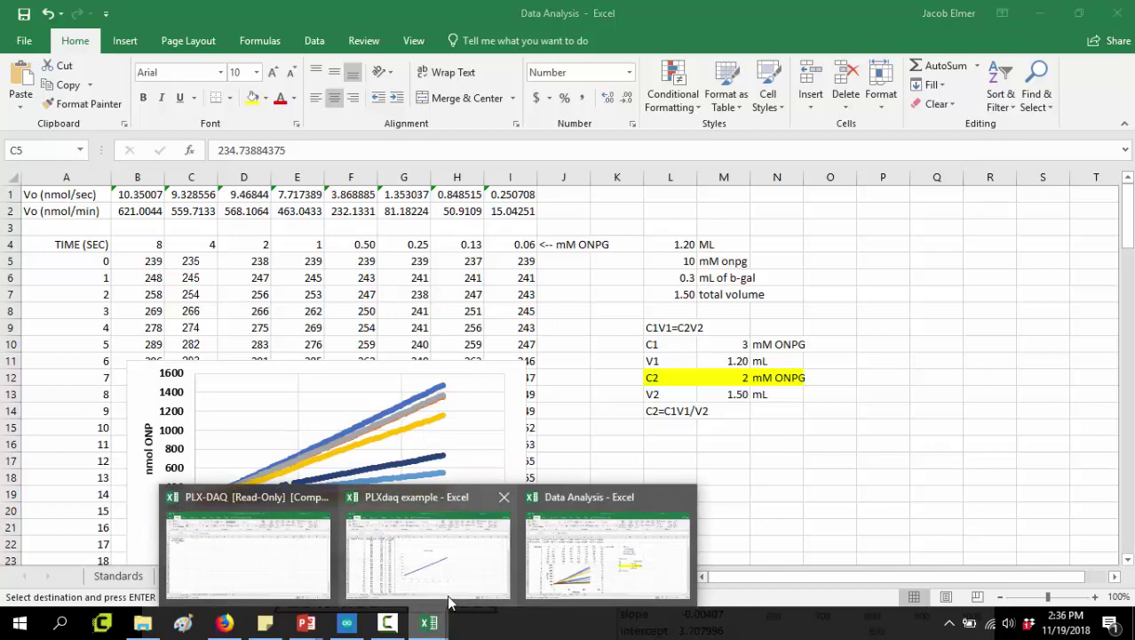
{"action": "left_click", "coordinate": [605, 561]}
{"action": "mouse_move", "coordinate": [430, 623]}
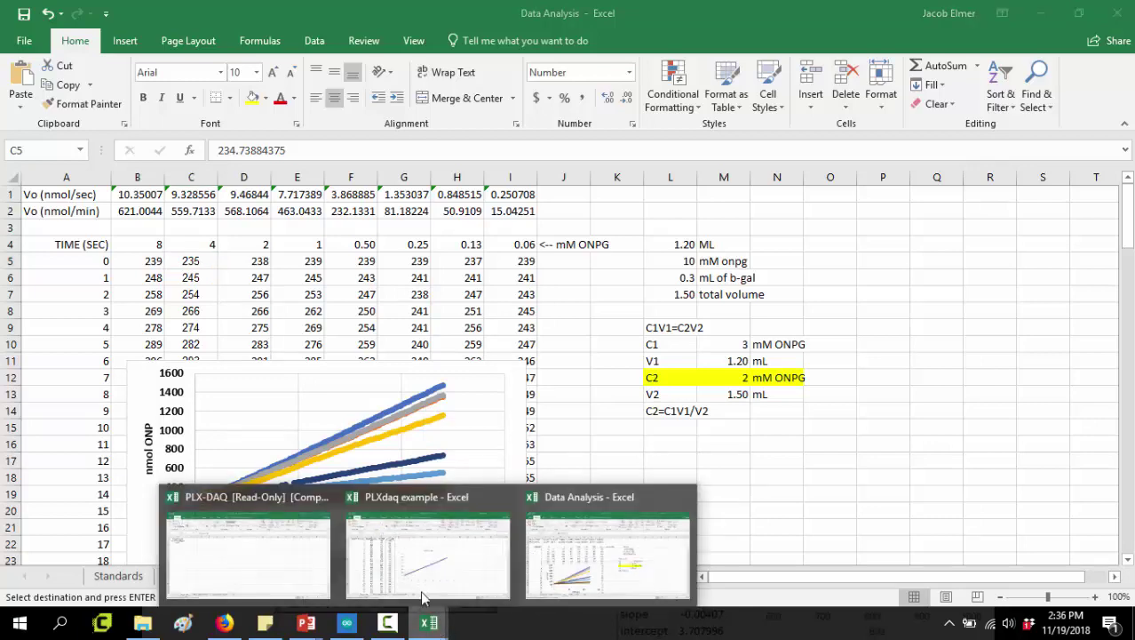
{"action": "left_click", "coordinate": [444, 515]}
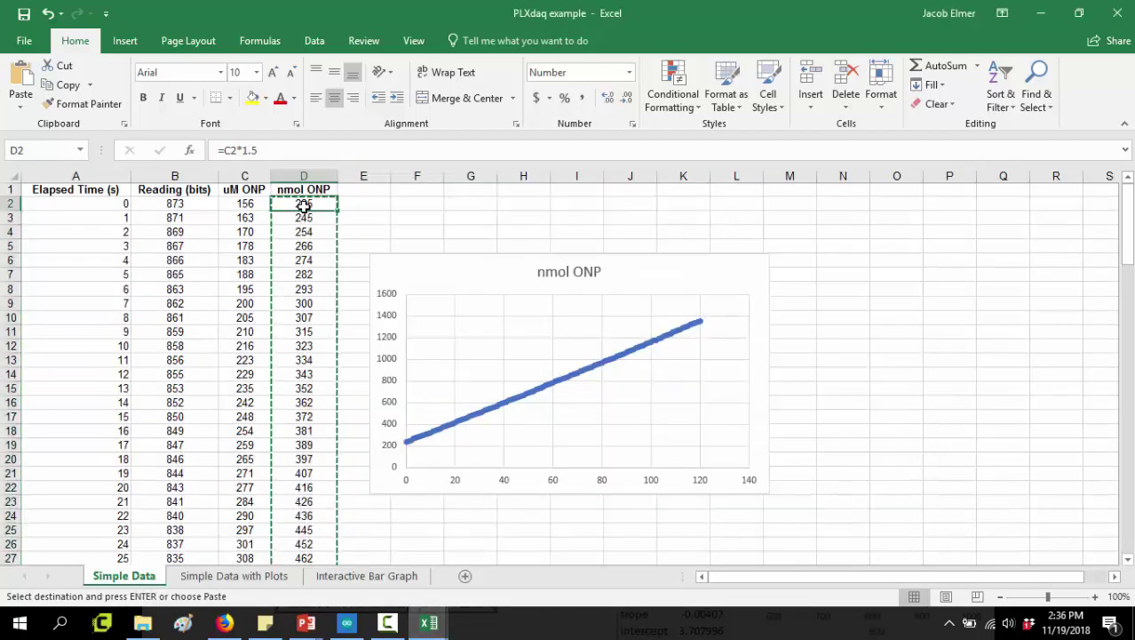
{"action": "left_click_drag", "start_coordinate": [125, 204], "coordinate": [317, 201]}
{"action": "left_click", "coordinate": [240, 203]}
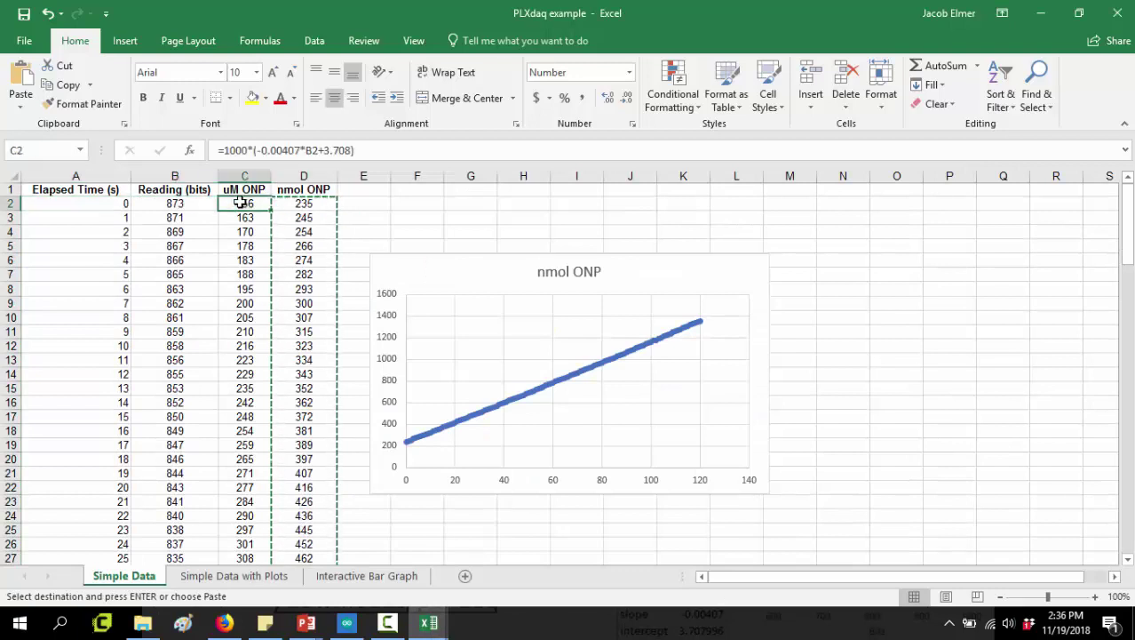
{"action": "key", "text": "Left"}
{"action": "key", "text": "Right"}
{"action": "key", "text": "Right"}
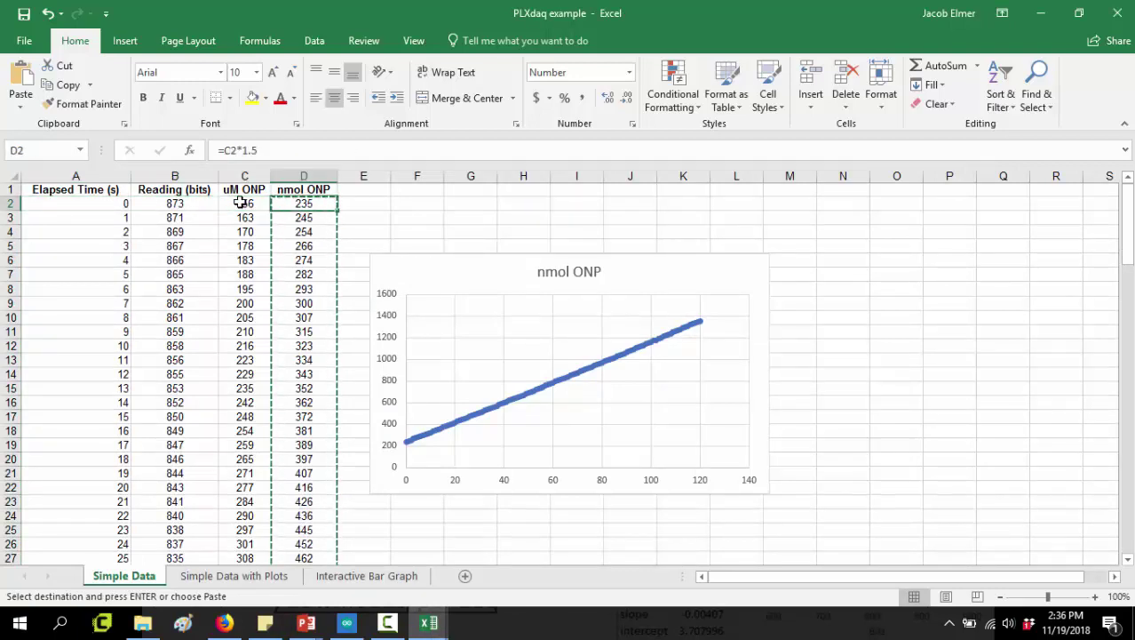
Step: Check the formulas in several cells of the nmol ONP column between D2 and D9
{"action": "left_click", "coordinate": [279, 283]}
{"action": "left_click", "coordinate": [311, 206]}
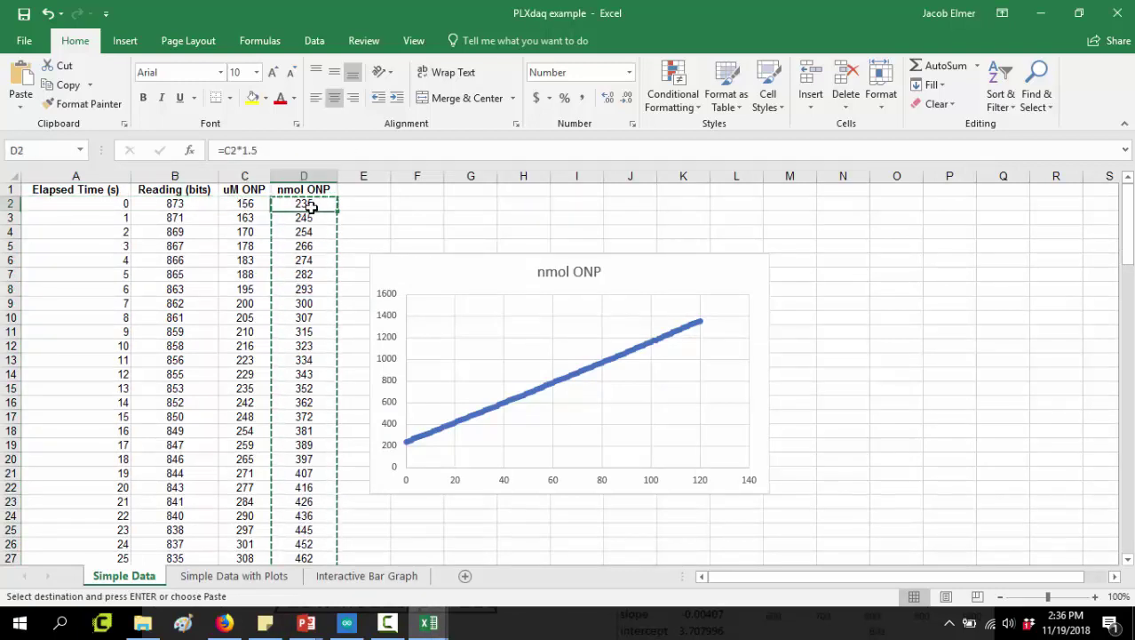
{"action": "left_click", "coordinate": [299, 220]}
{"action": "left_click", "coordinate": [300, 256]}
{"action": "left_click", "coordinate": [297, 306]}
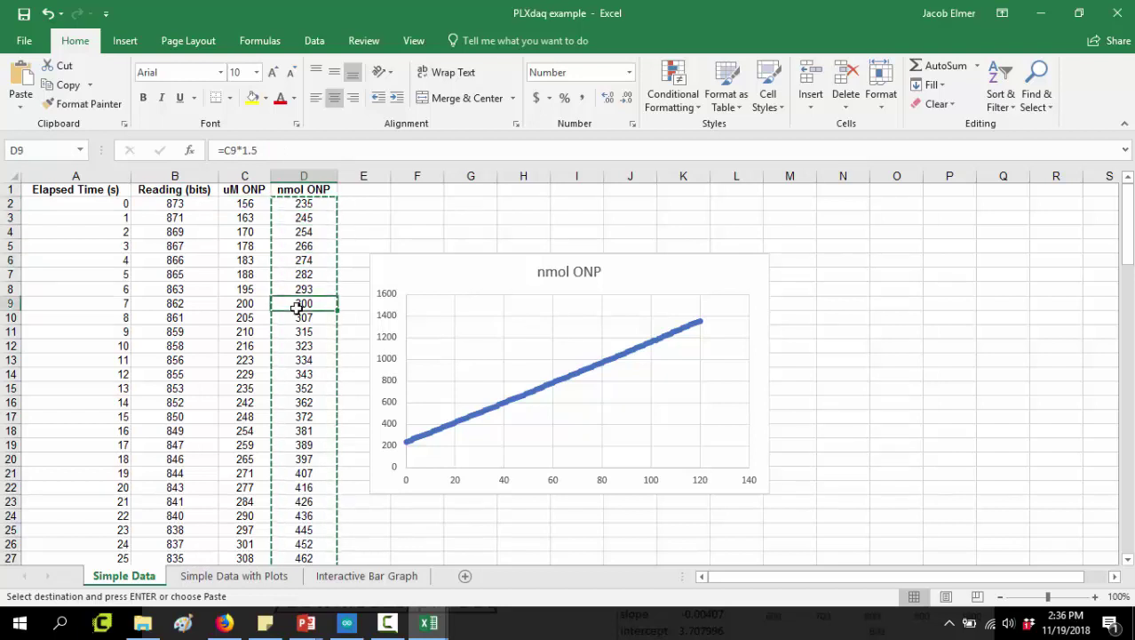
{"action": "key", "text": "Up"}
{"action": "key", "text": "Up"}
{"action": "key", "text": "Up"}
{"action": "key", "text": "Up"}
{"action": "key", "text": "Up"}
{"action": "key", "text": "Up"}
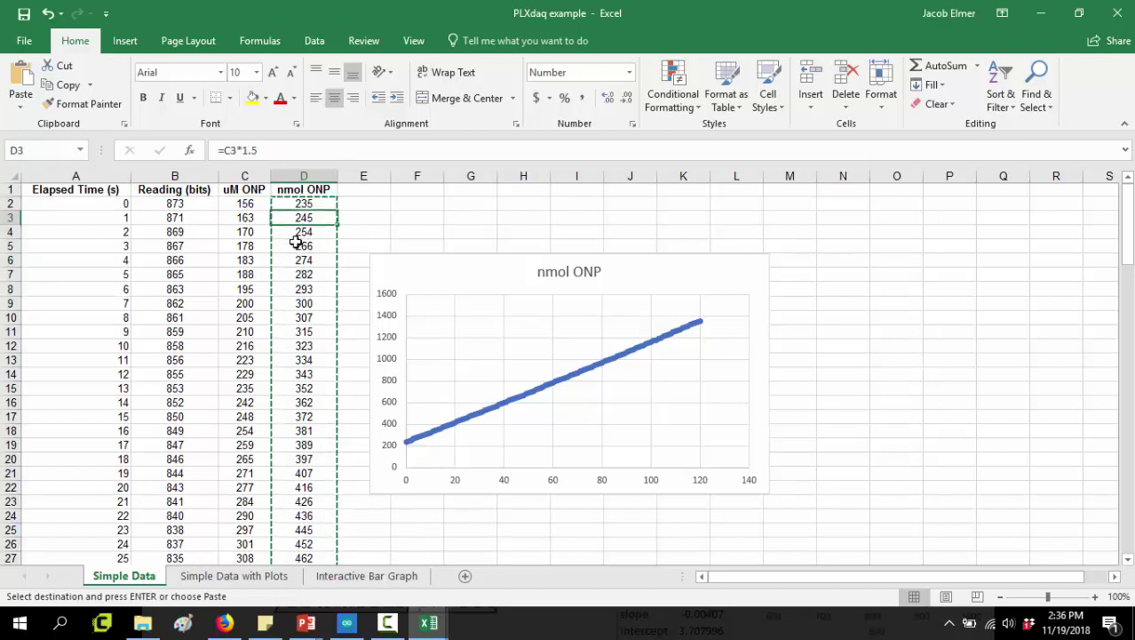
Step: Select the nmol ONP data in D2:D122, return to the Data Analysis workbook, and paste the copied data as values only at C5 on Raw3
{"action": "left_click_drag", "start_coordinate": [318, 202], "coordinate": [313, 247]}
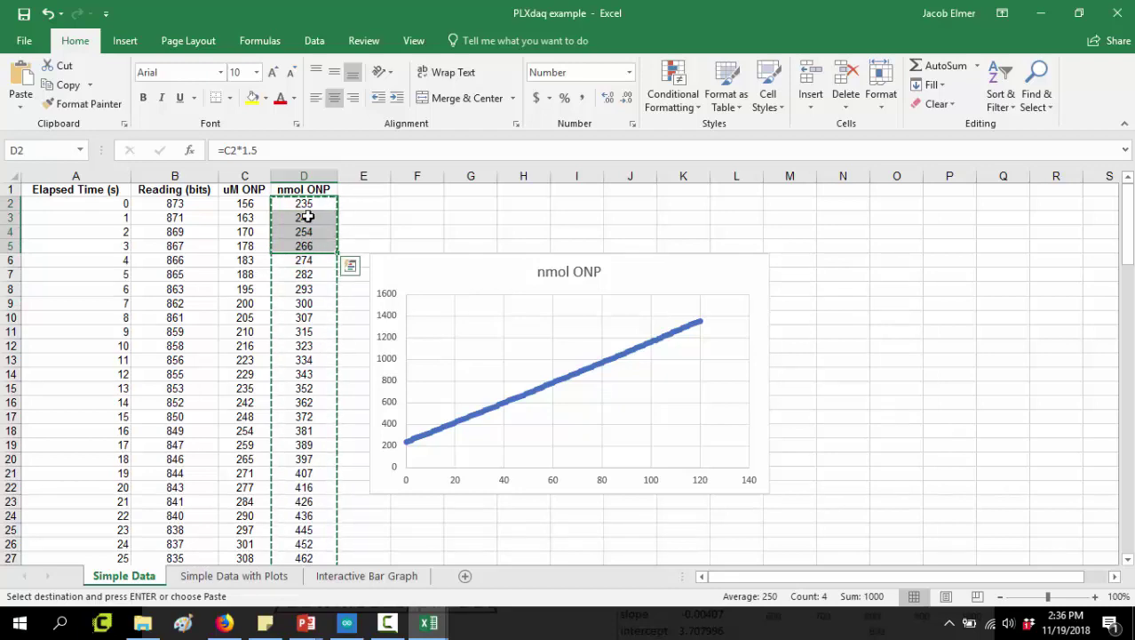
{"action": "left_click", "coordinate": [306, 216]}
{"action": "left_click_drag", "start_coordinate": [314, 205], "coordinate": [312, 537]}
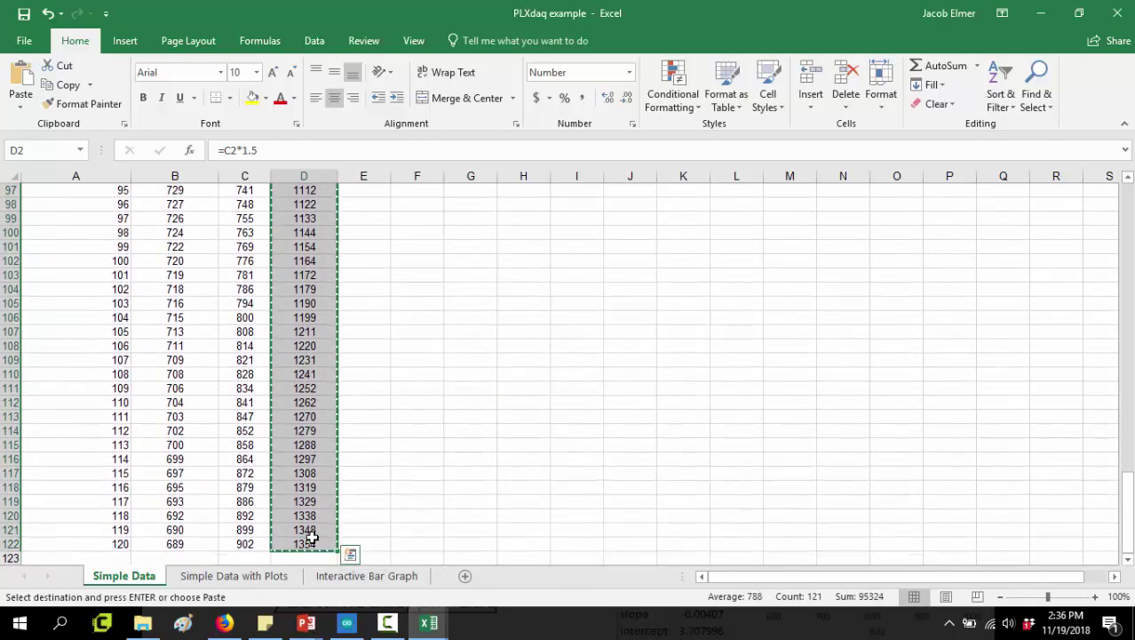
{"action": "left_click", "coordinate": [428, 623]}
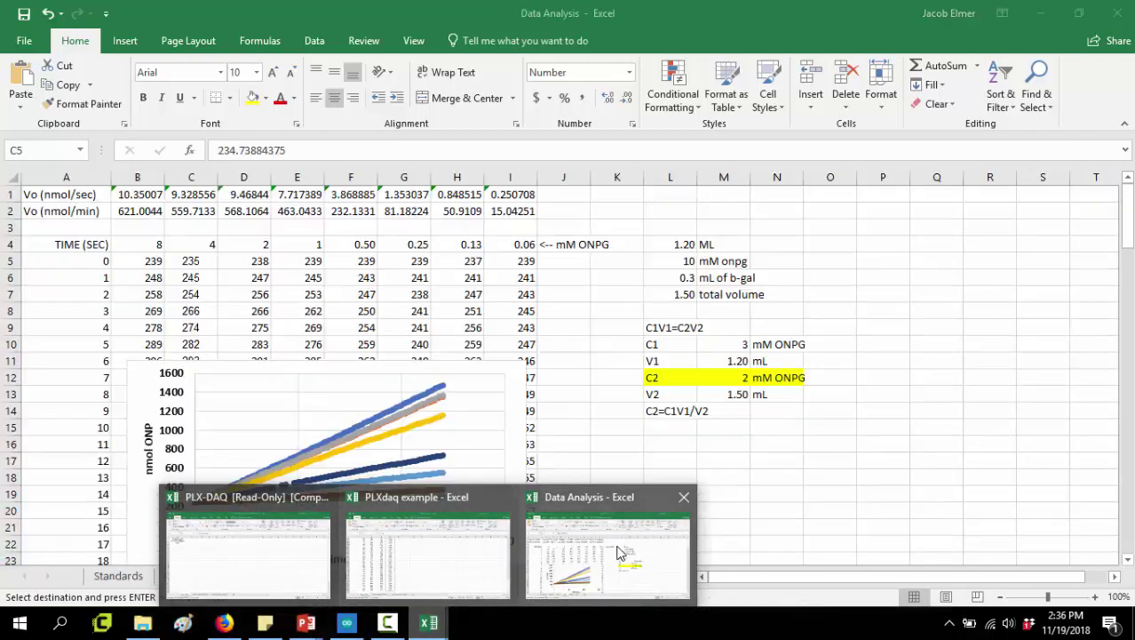
{"action": "left_click", "coordinate": [578, 555]}
{"action": "right_click", "coordinate": [177, 261]}
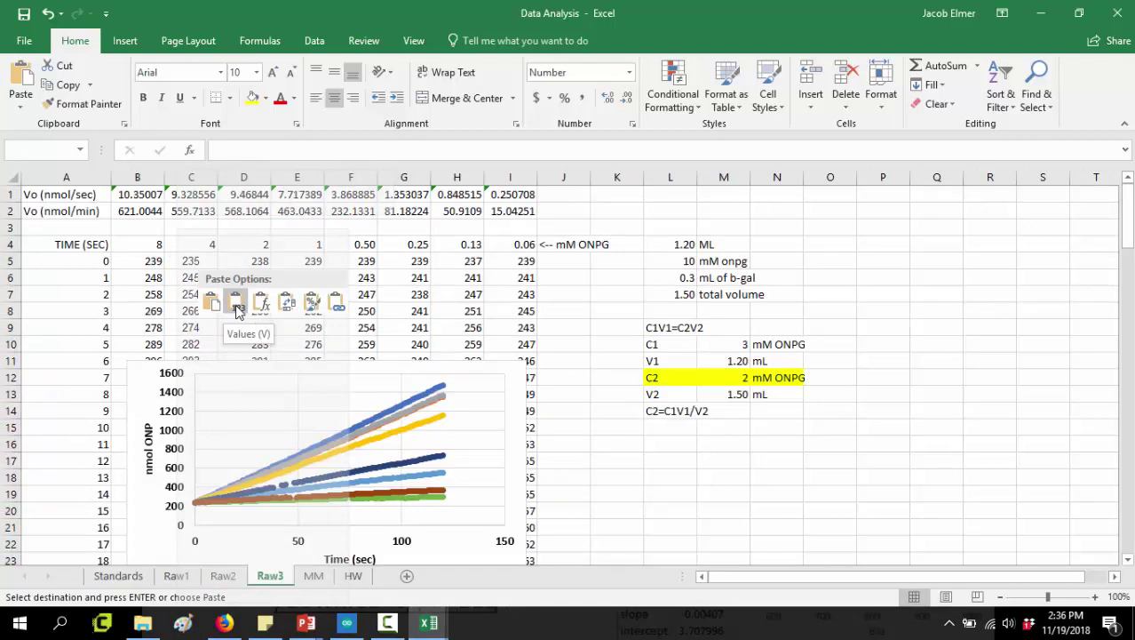
{"action": "left_click", "coordinate": [236, 308]}
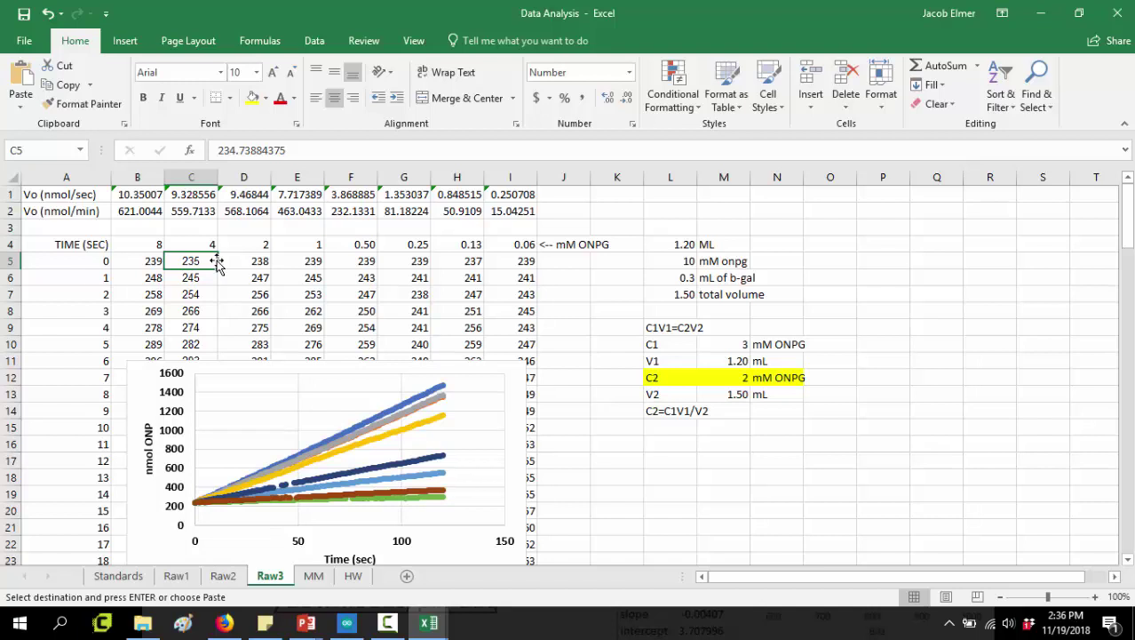
{"action": "right_click", "coordinate": [190, 261]}
{"action": "left_click", "coordinate": [220, 303]}
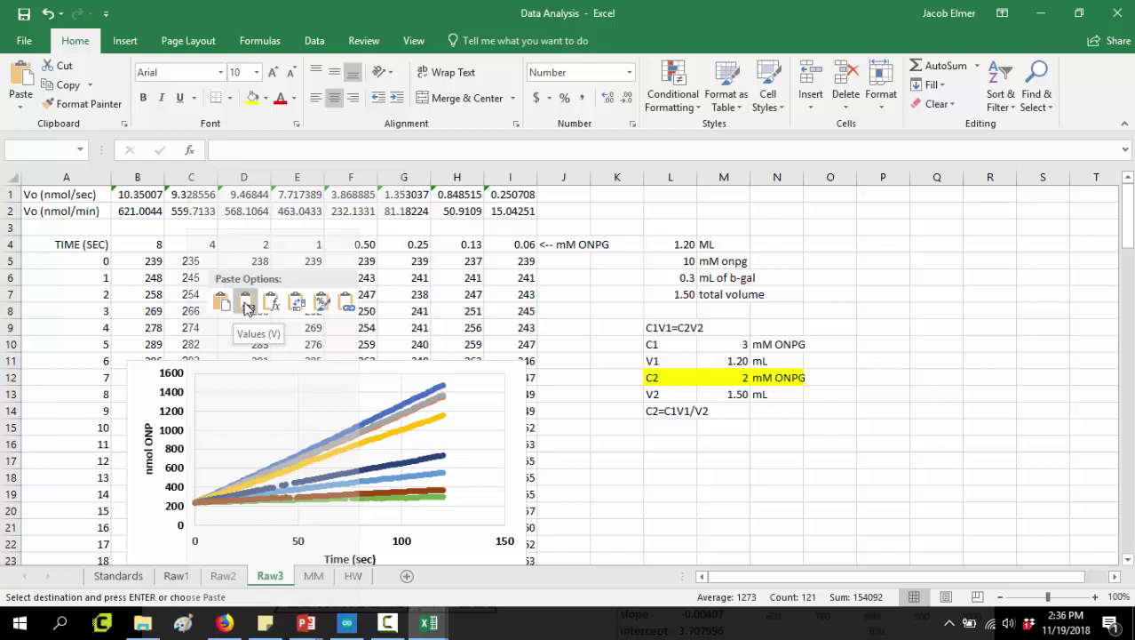
{"action": "left_click", "coordinate": [246, 305]}
Step: Review the time and nmol ONP data across all ONPG concentrations on Raw3, highlighting the block A4:J11
{"action": "left_click", "coordinate": [191, 280]}
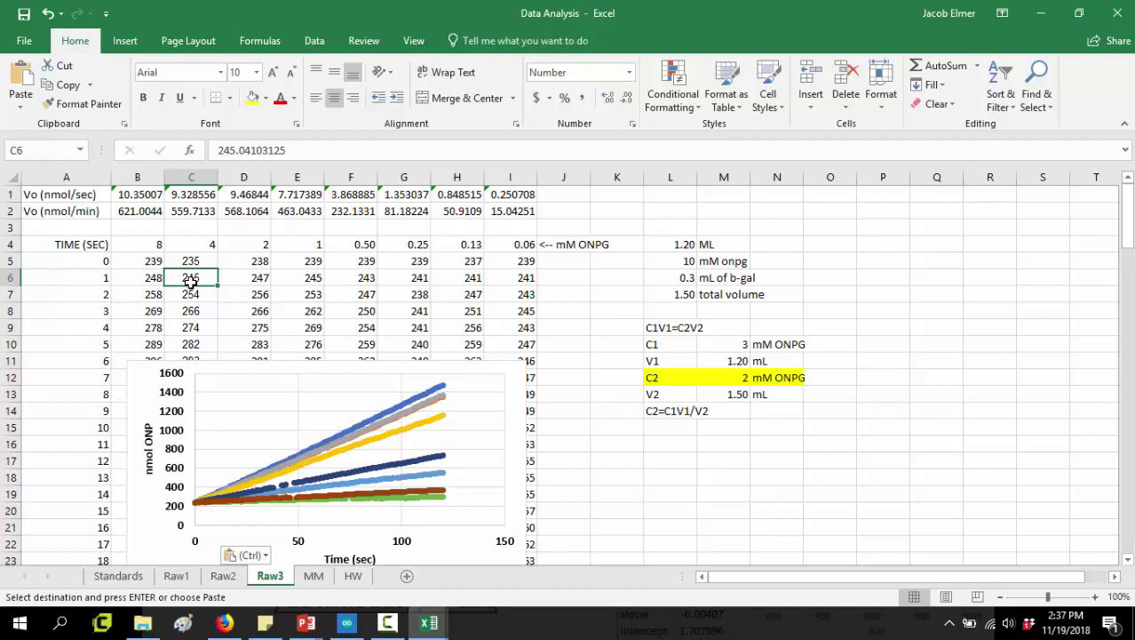
{"action": "left_click", "coordinate": [400, 274]}
{"action": "left_click", "coordinate": [214, 280]}
{"action": "left_click_drag", "start_coordinate": [84, 245], "coordinate": [525, 321]}
{"action": "left_click", "coordinate": [565, 331]}
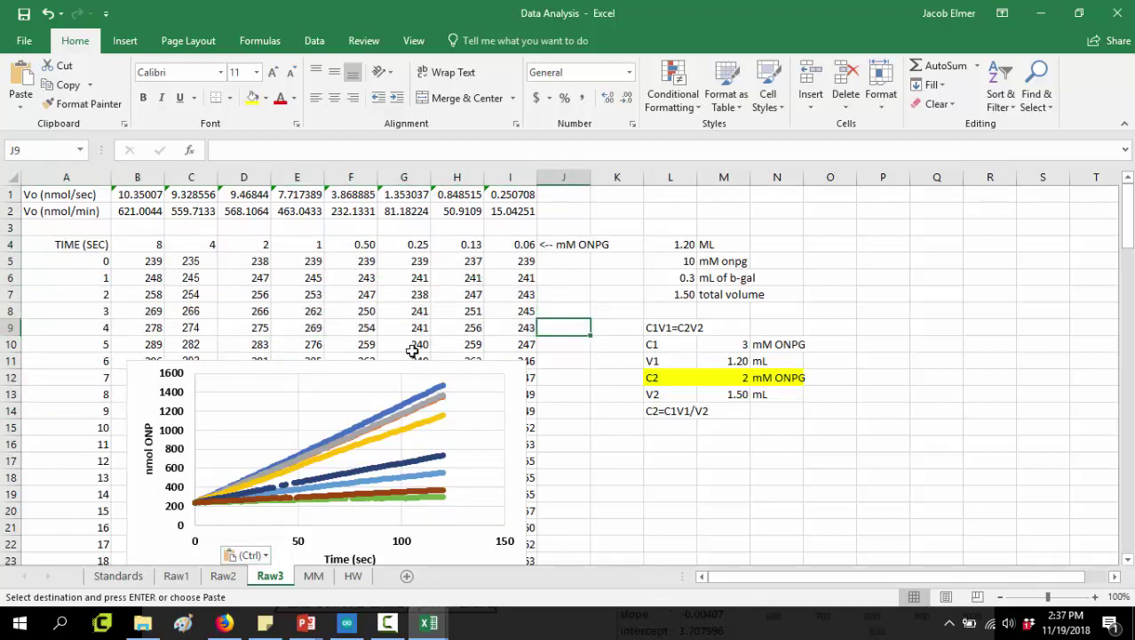
{"action": "left_click_drag", "start_coordinate": [89, 249], "coordinate": [575, 363]}
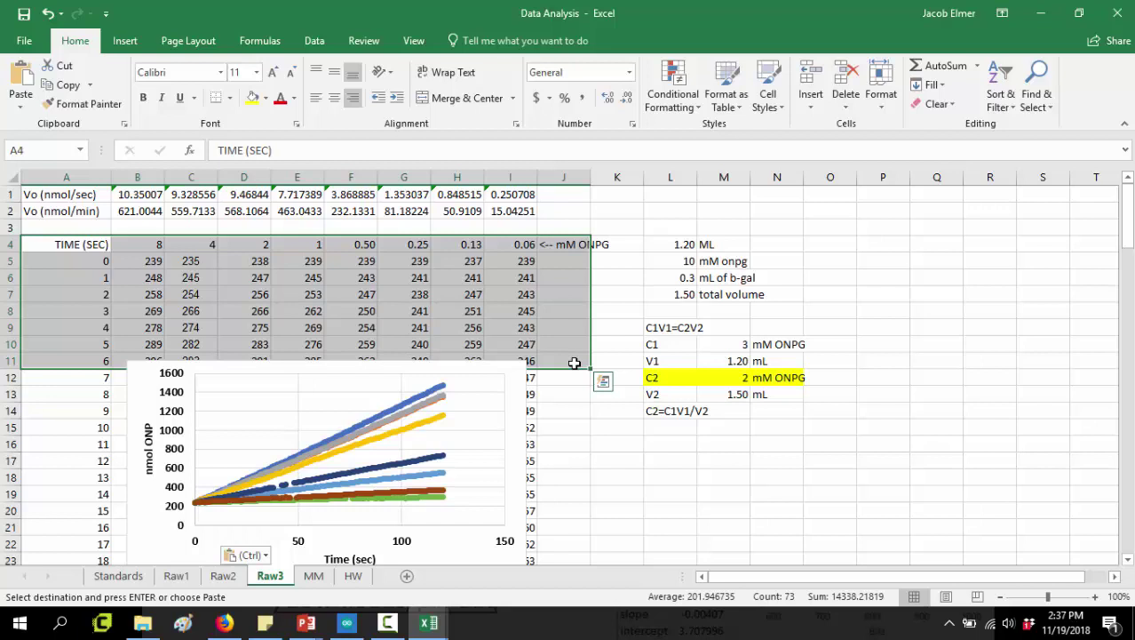
Step: View the Raw2 and Raw1 sheets, and return to Raw3 to review the data under the ONPG concentration headers
{"action": "left_click", "coordinate": [224, 576]}
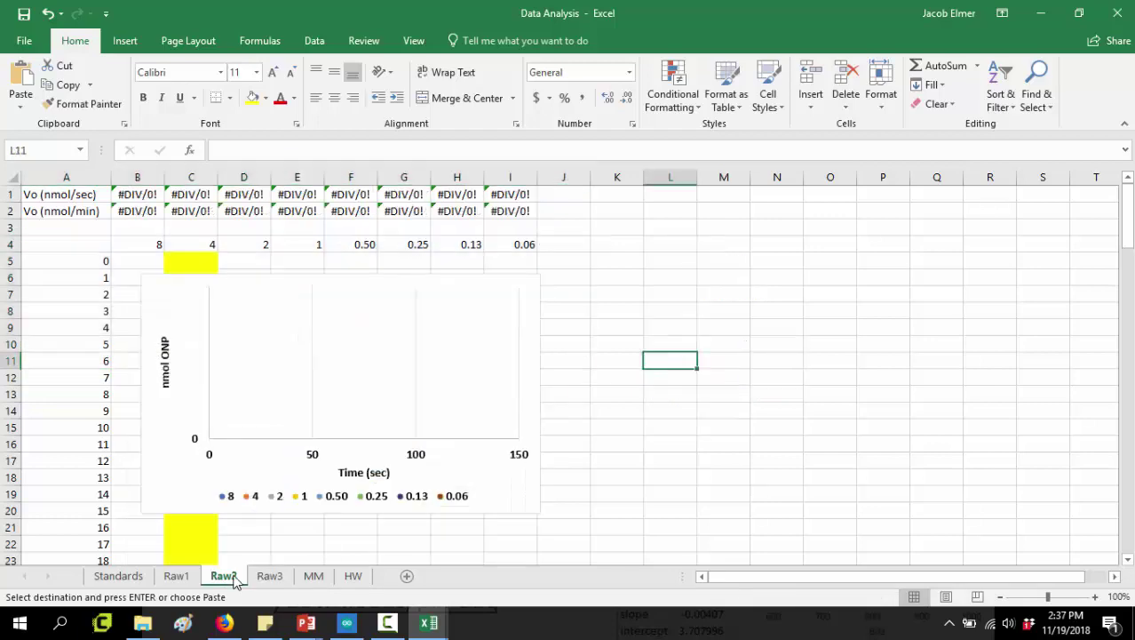
{"action": "left_click", "coordinate": [178, 576]}
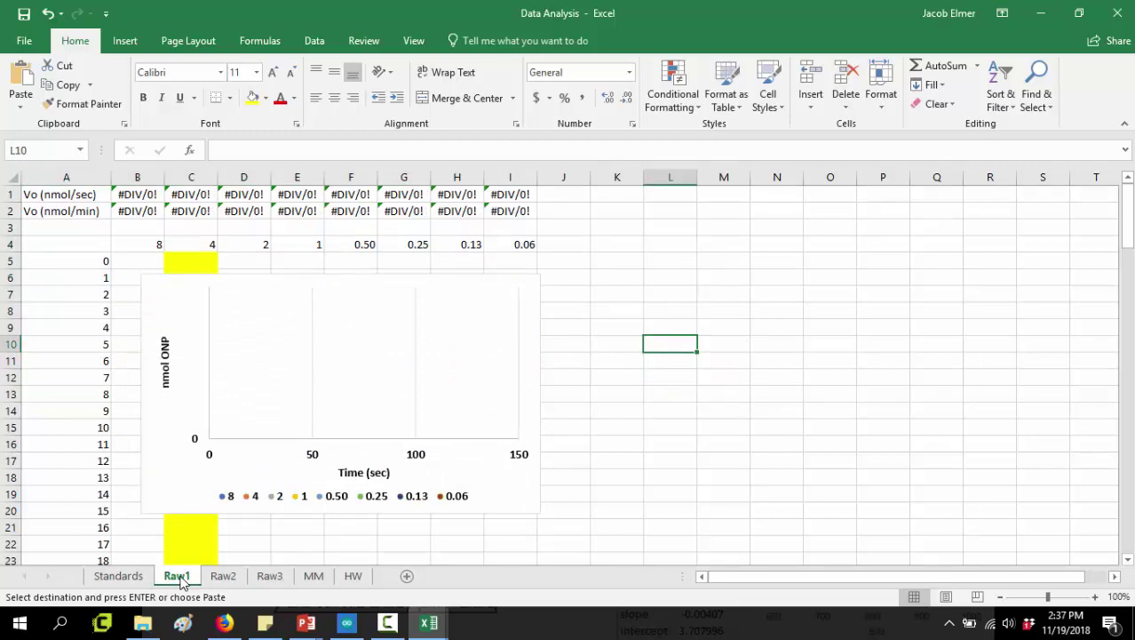
{"action": "left_click", "coordinate": [269, 576]}
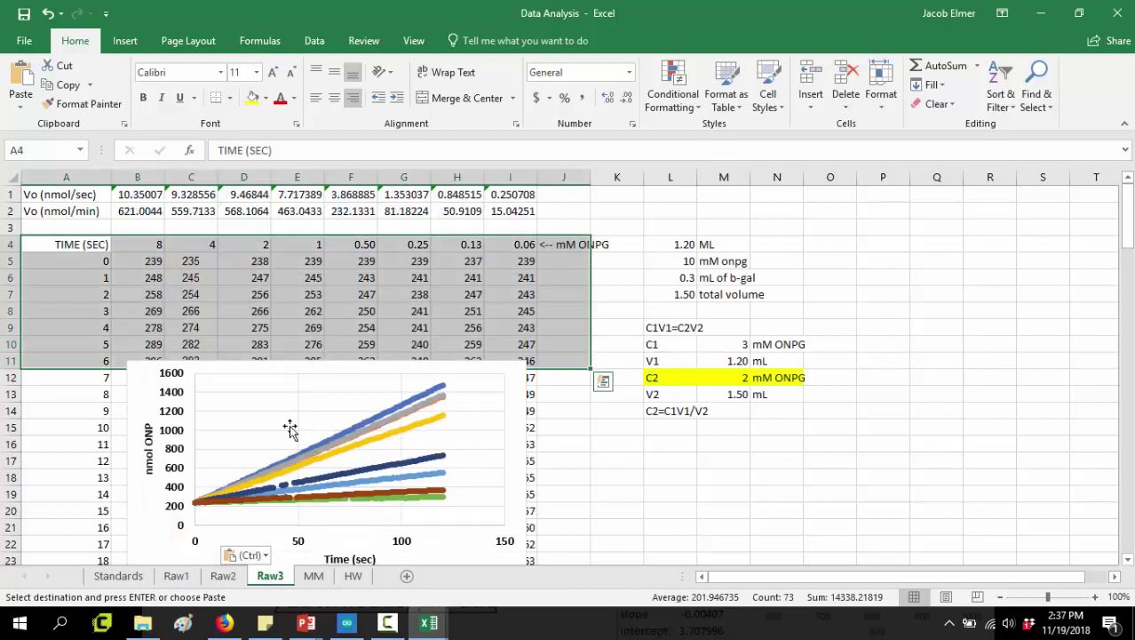
{"action": "left_click", "coordinate": [317, 311]}
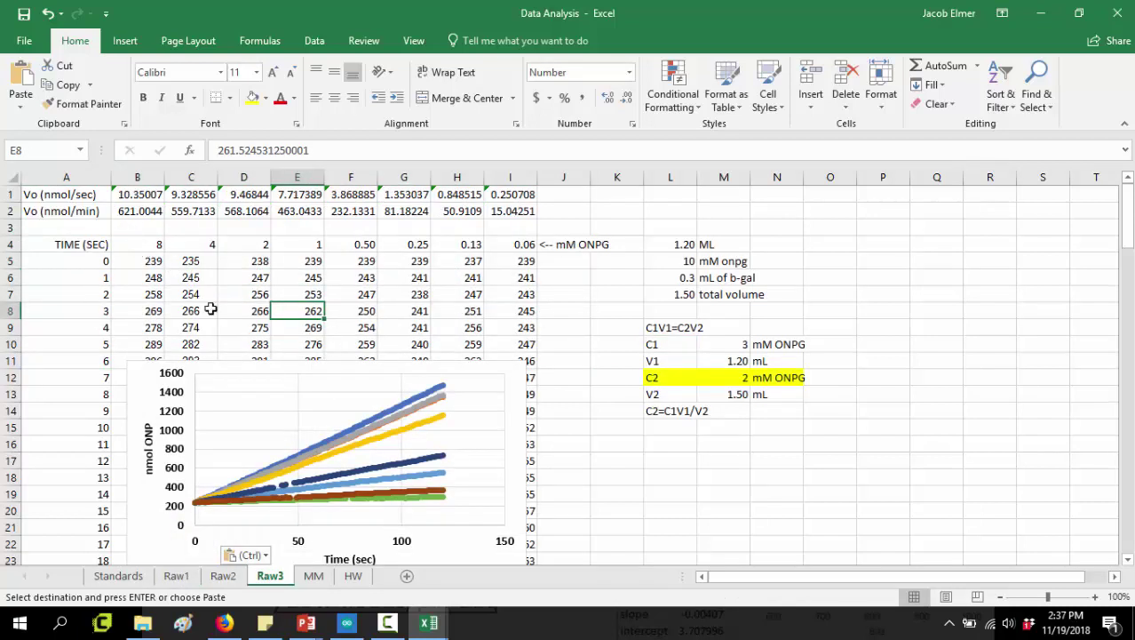
{"action": "left_click", "coordinate": [119, 264]}
{"action": "left_click_drag", "start_coordinate": [125, 246], "coordinate": [450, 329]}
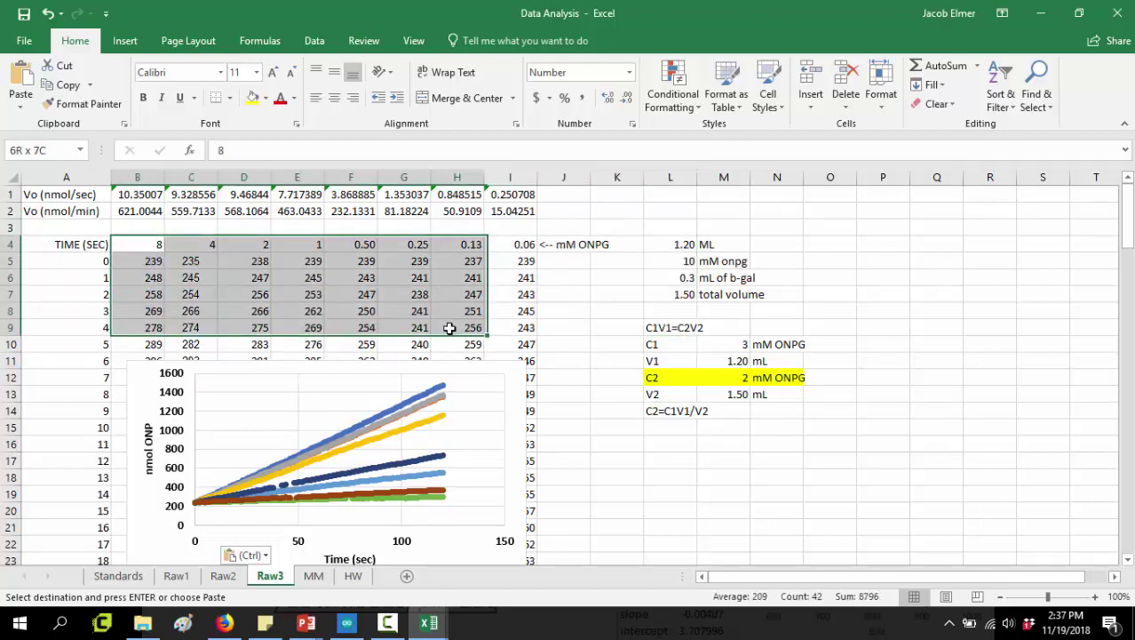
{"action": "left_click", "coordinate": [229, 265]}
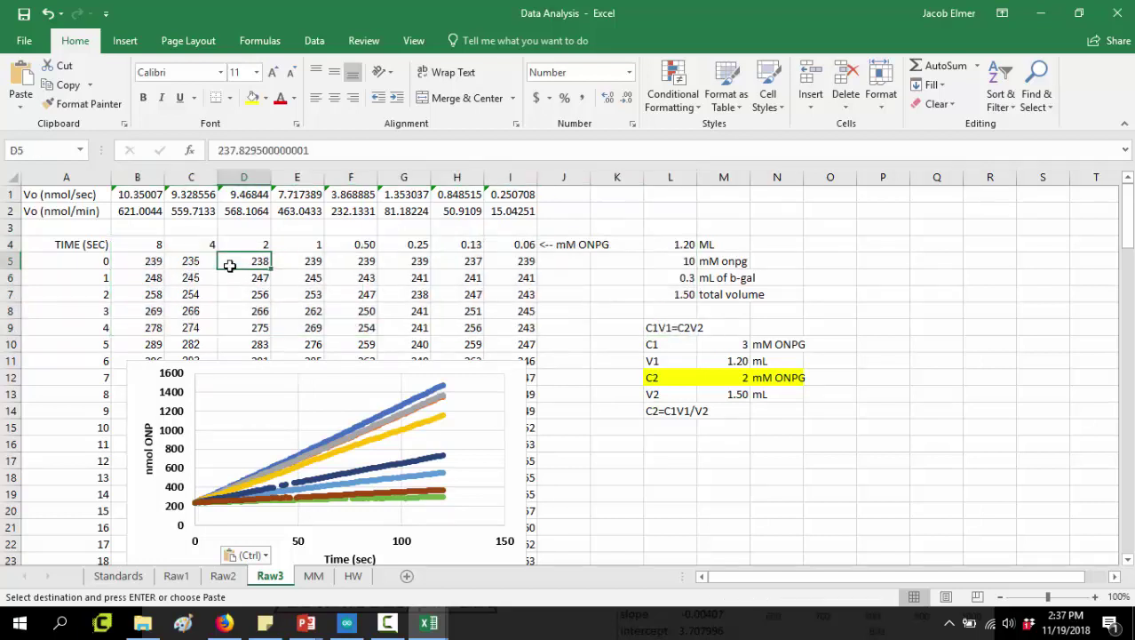
Step: Switch to the Lesson 7 - Excel presentation in PowerPoint and show slide 2 on the maximum reaction rate, Vmax and Km
{"action": "mouse_move", "coordinate": [284, 613]}
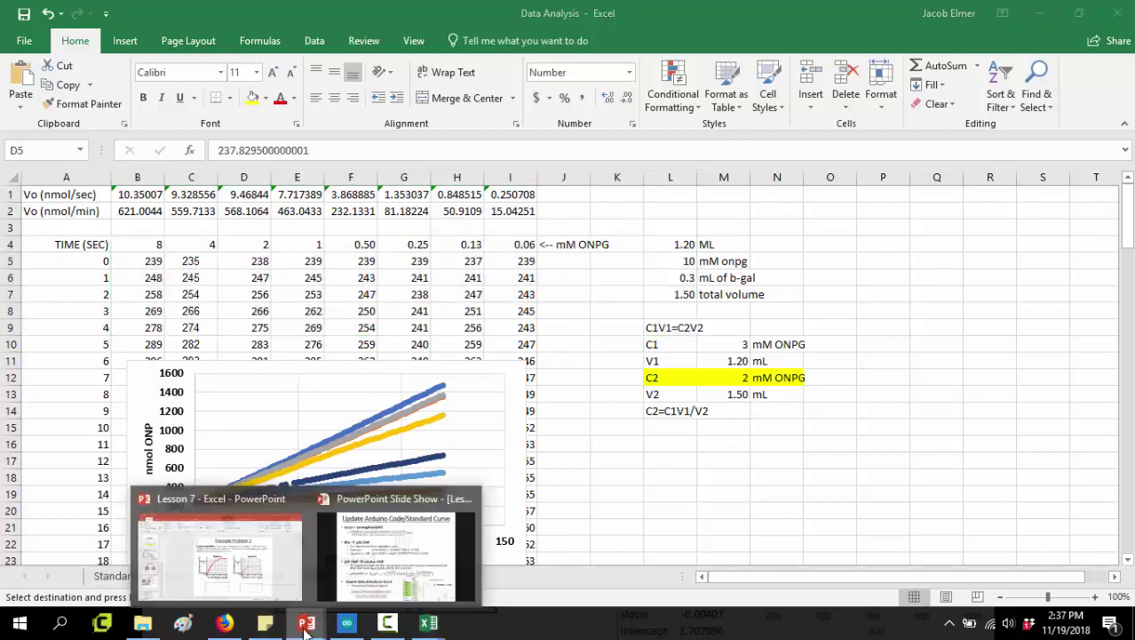
{"action": "left_click", "coordinate": [259, 579]}
{"action": "left_click", "coordinate": [85, 283]}
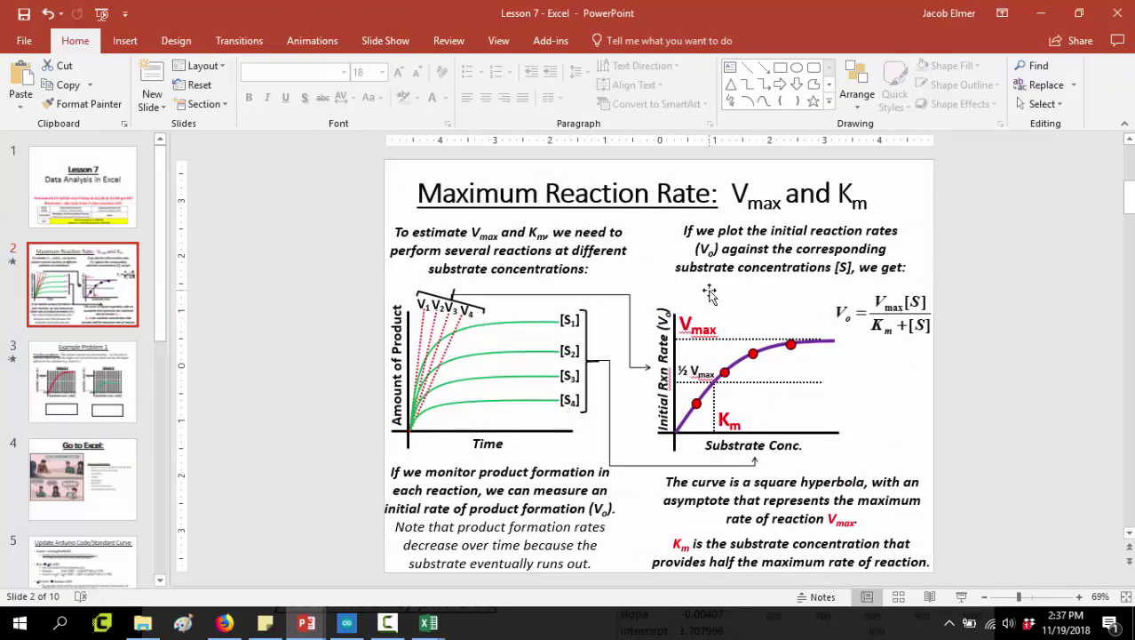
Step: Return to the Data Analysis workbook in Excel and highlight the initial rates in B1:I2 on Raw3 to examine how they are calculated
{"action": "mouse_move", "coordinate": [419, 628]}
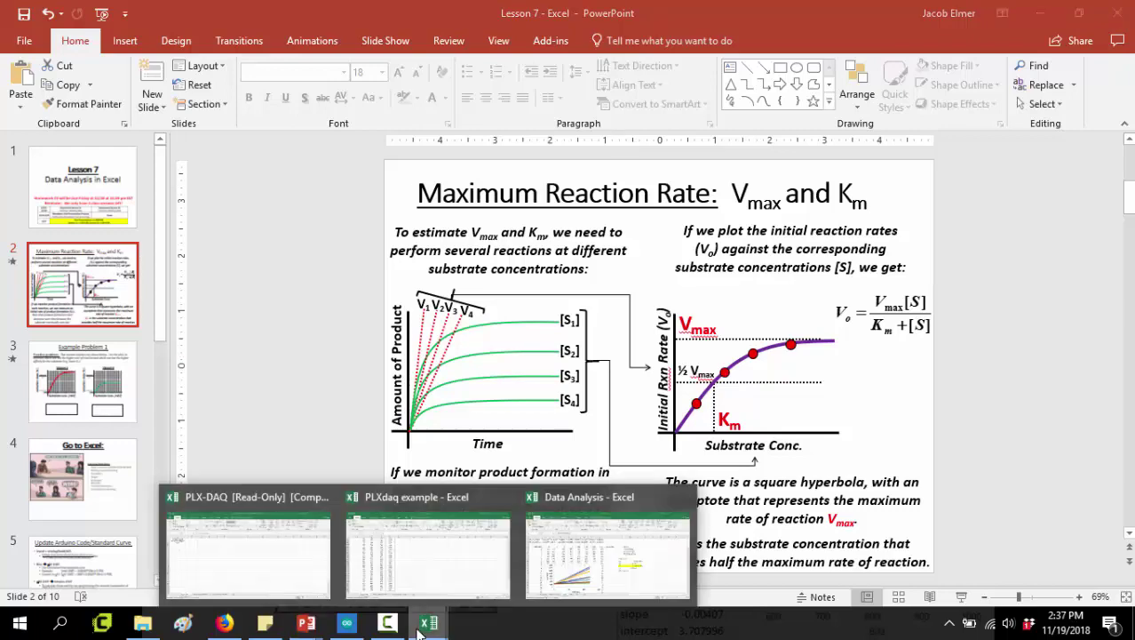
{"action": "left_click", "coordinate": [581, 555]}
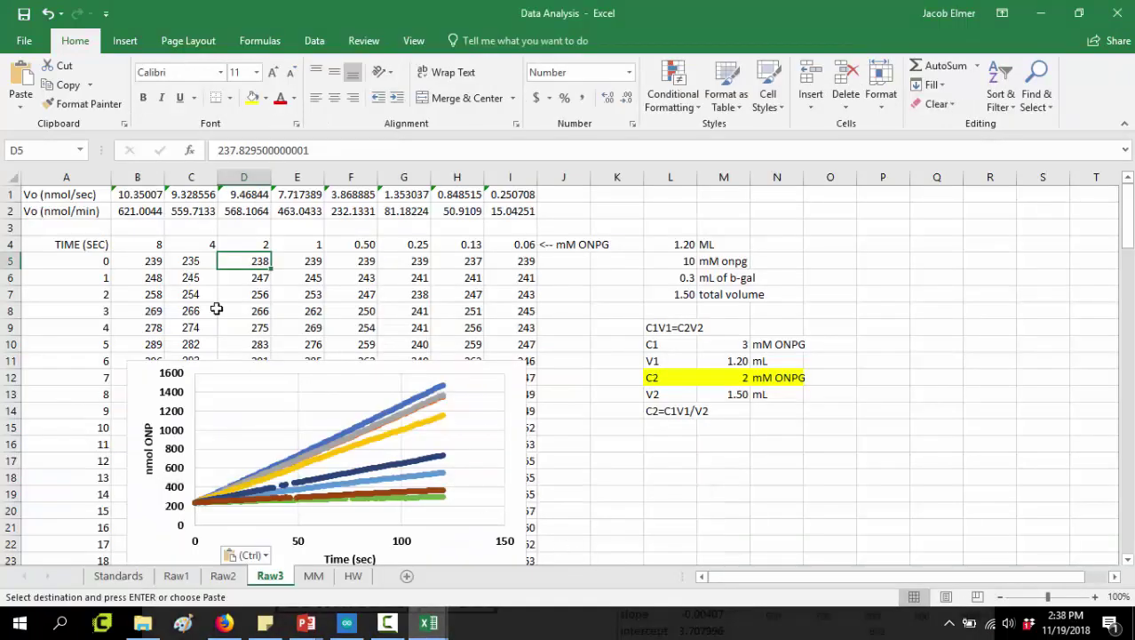
{"action": "left_click", "coordinate": [198, 270]}
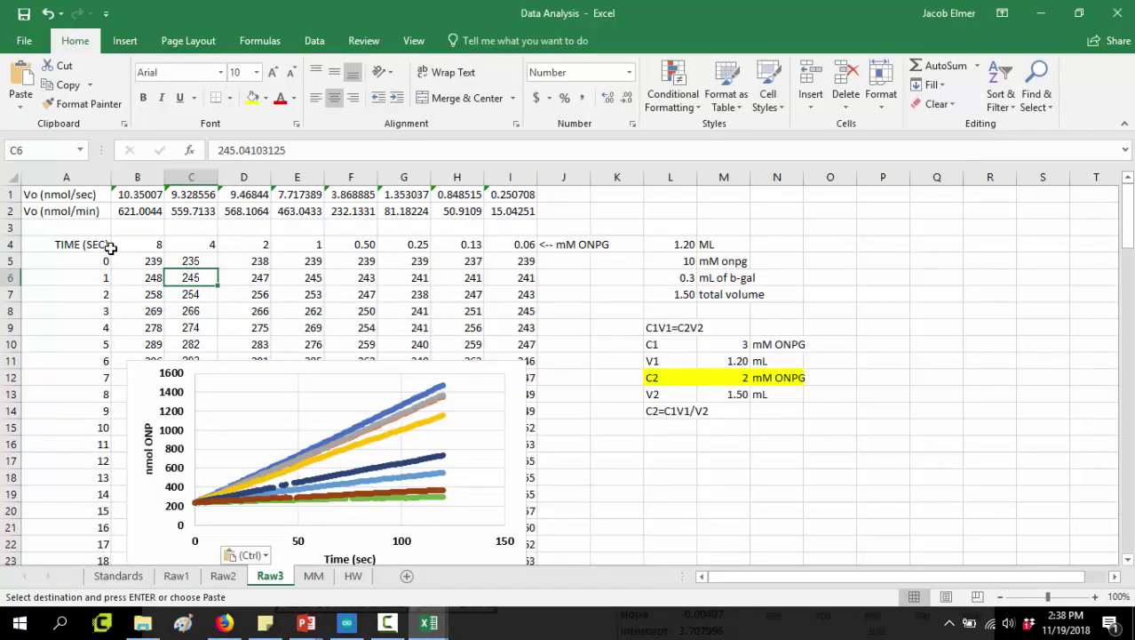
{"action": "left_click_drag", "start_coordinate": [140, 195], "coordinate": [533, 218]}
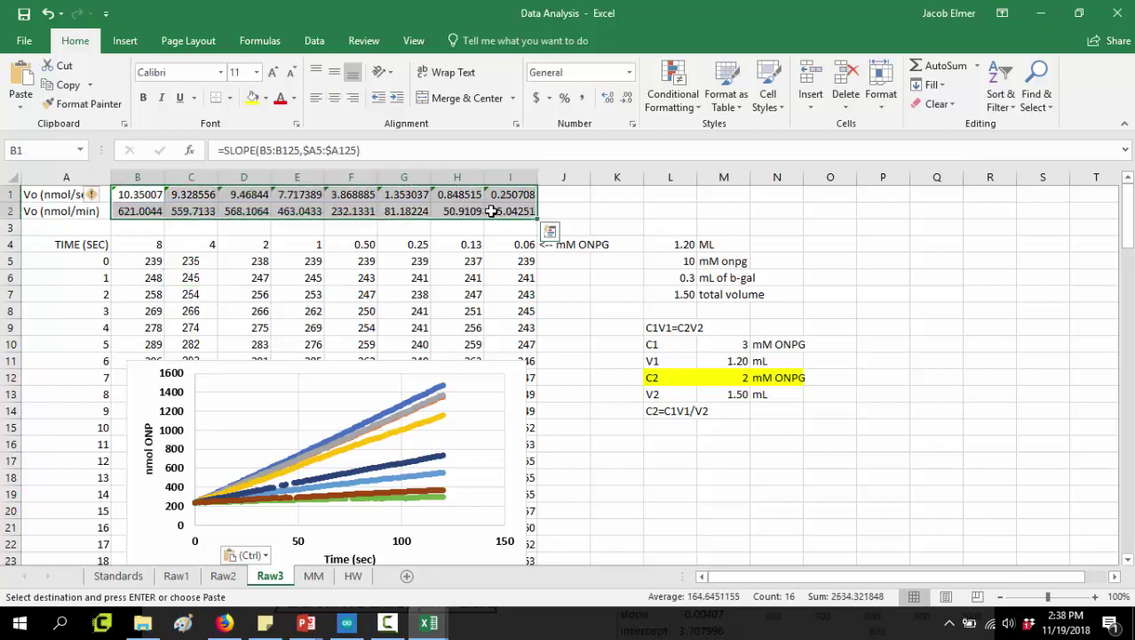
Step: Clear the rates in B1:I2 and calculate the 8 mM initial rate in B1 with =SLOPE(B5:B125,A5:A125)
{"action": "key", "text": "Delete"}
{"action": "left_click", "coordinate": [178, 209]}
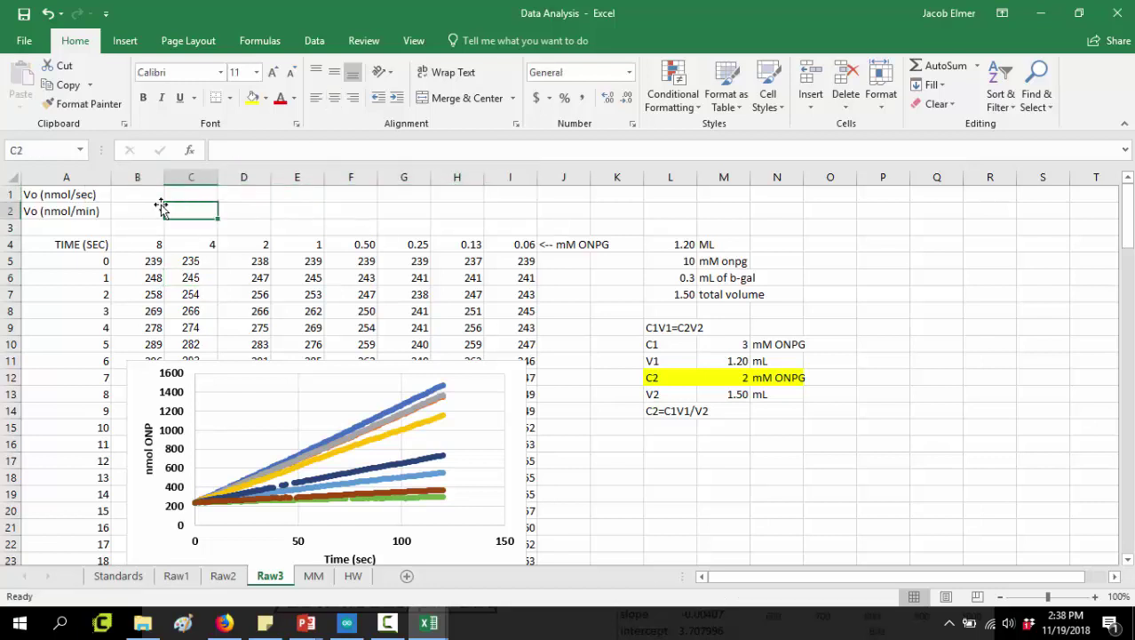
{"action": "left_click", "coordinate": [135, 194]}
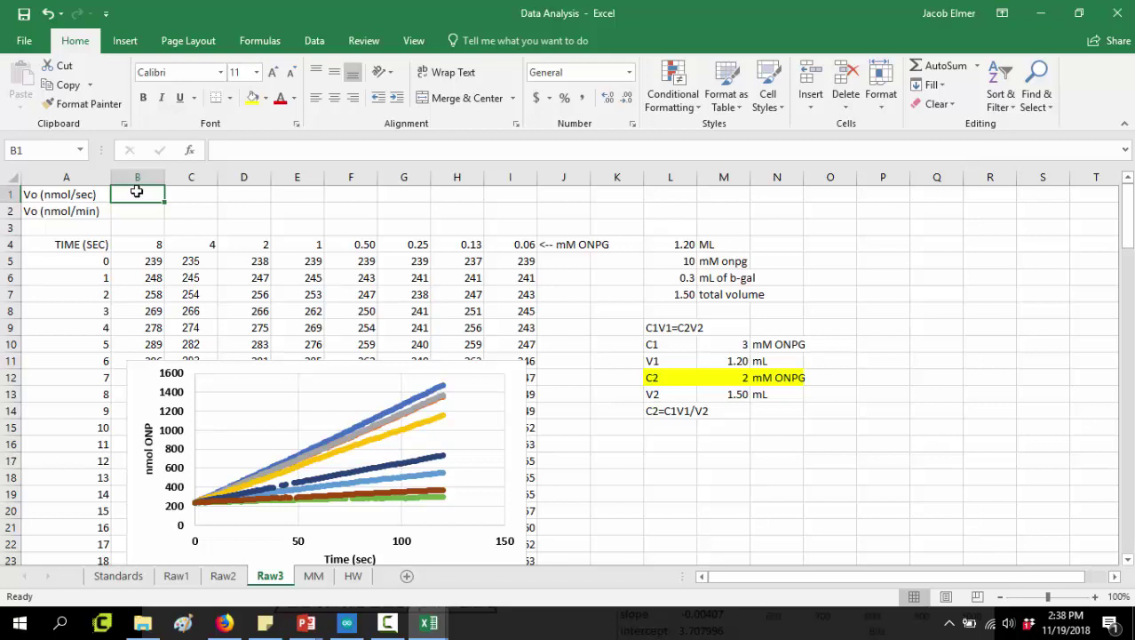
{"action": "type", "text": "=S"}
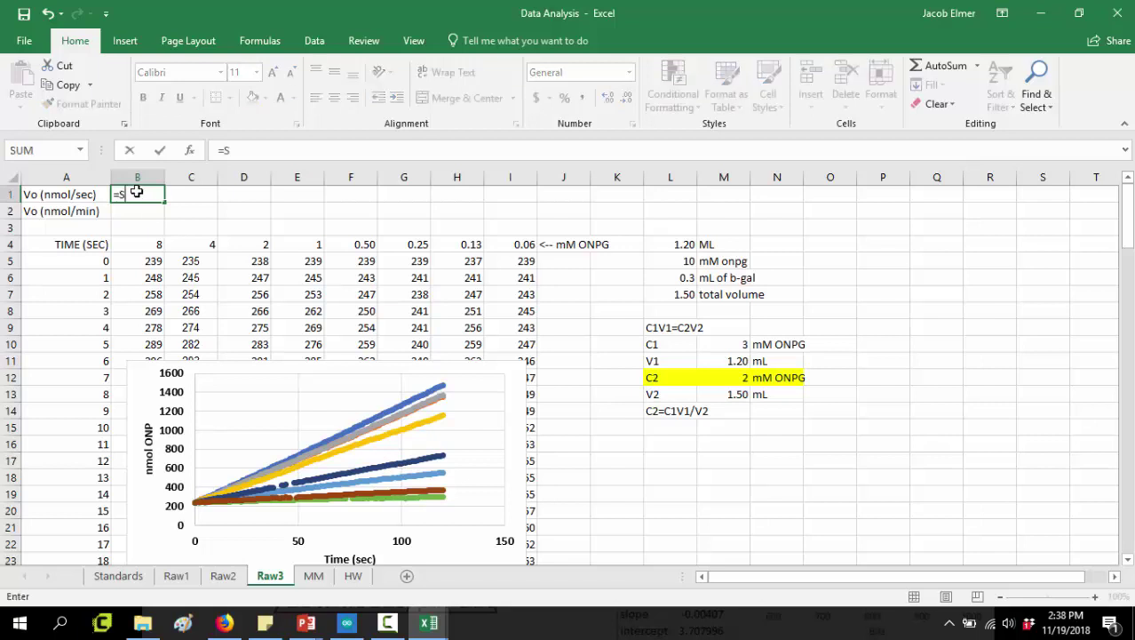
{"action": "type", "text": "LOPE("}
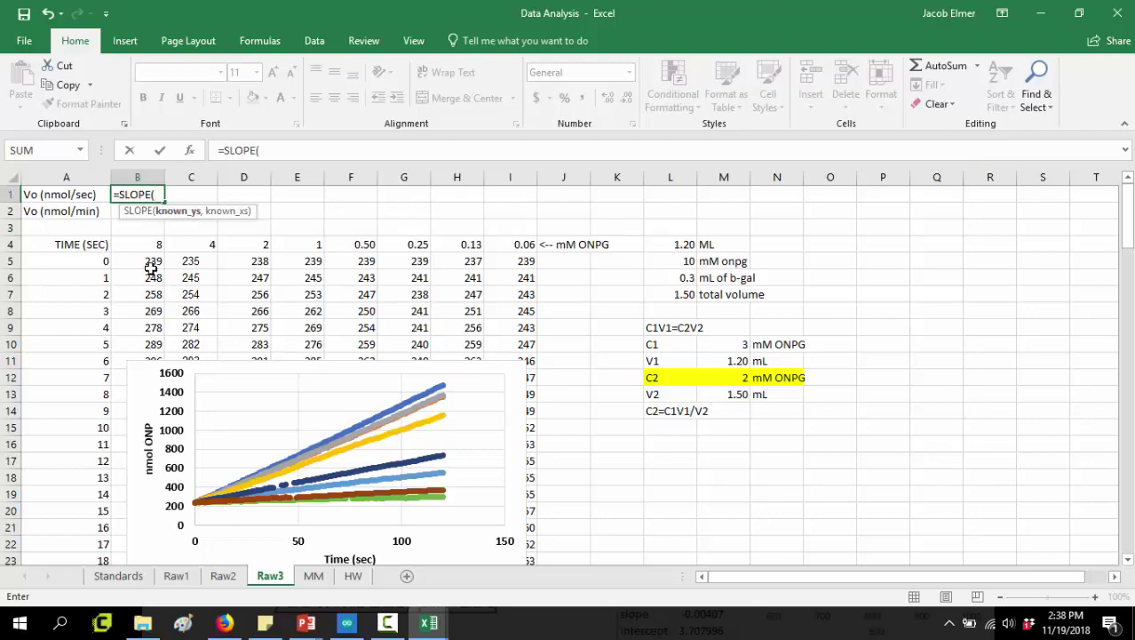
{"action": "left_click_drag", "start_coordinate": [147, 262], "coordinate": [147, 528]}
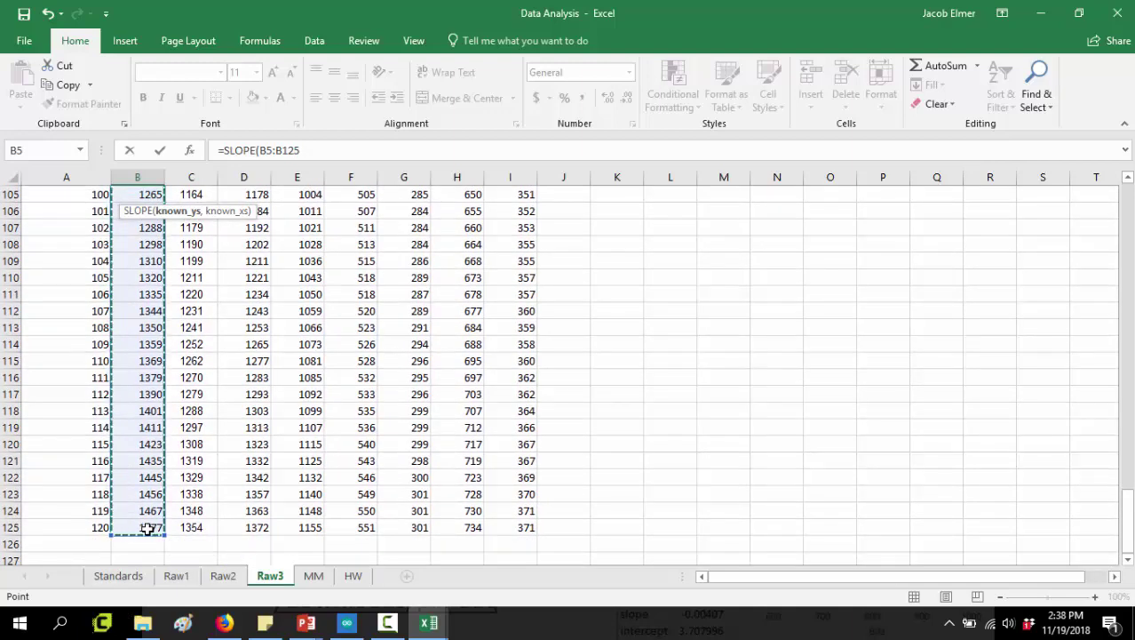
{"action": "type", "text": ","}
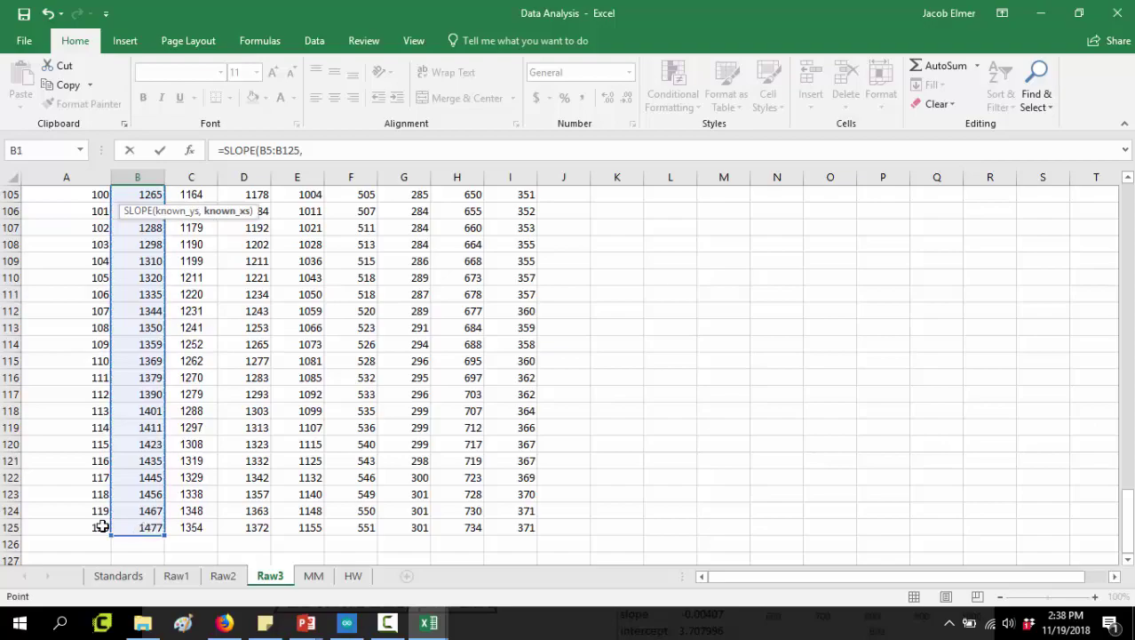
{"action": "left_click_drag", "start_coordinate": [103, 527], "coordinate": [87, 228]}
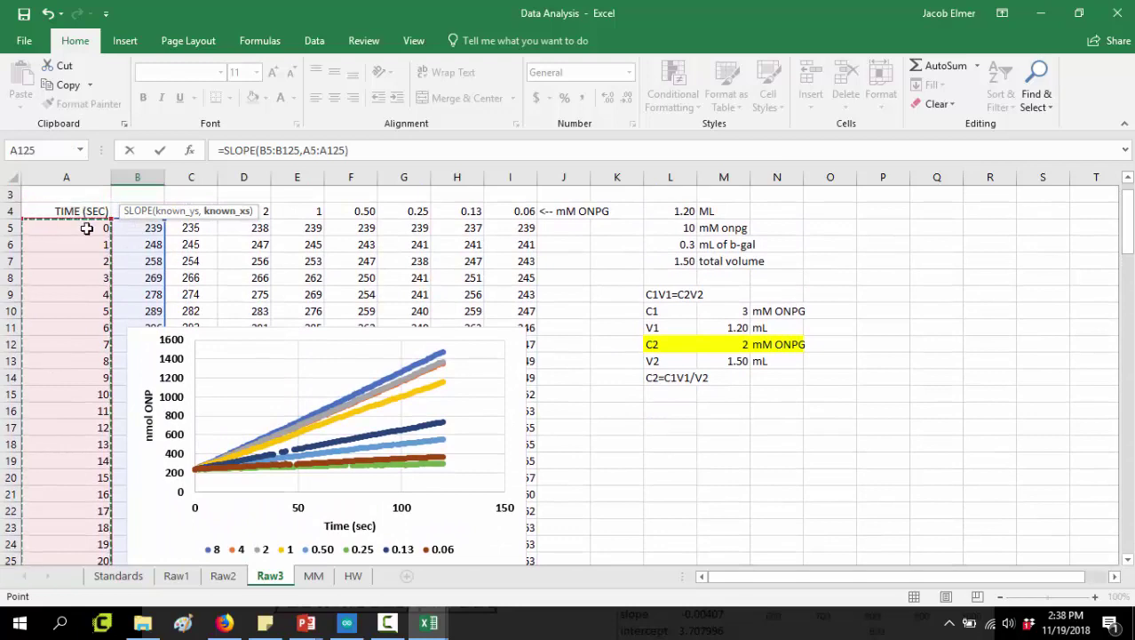
{"action": "type", "text": ")"}
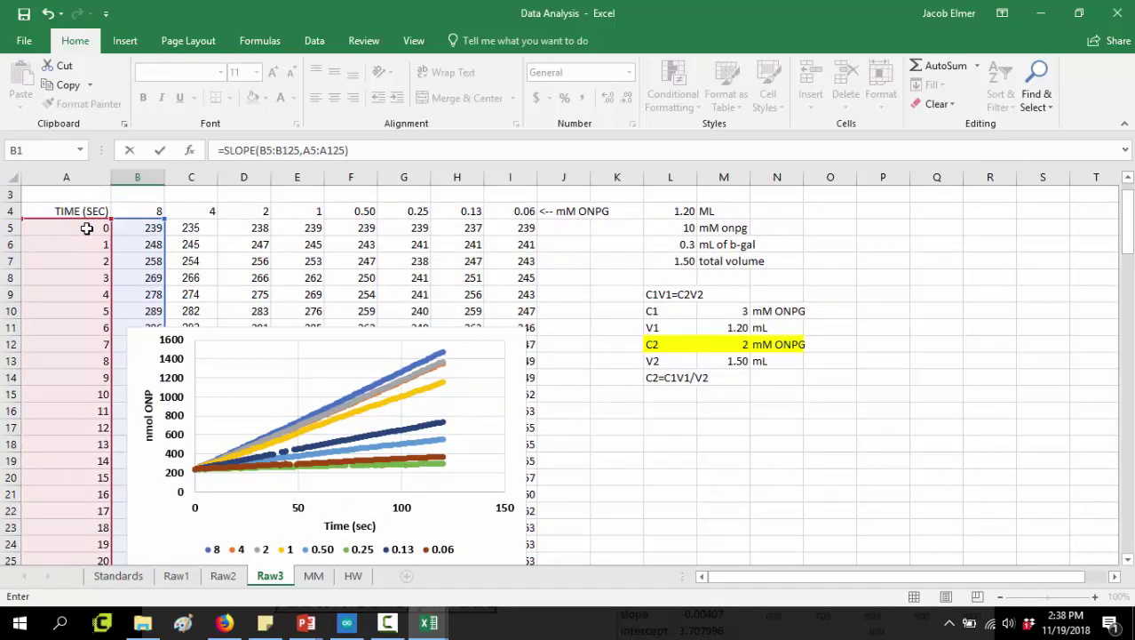
{"action": "key", "text": "Return"}
{"action": "key", "text": "Up"}
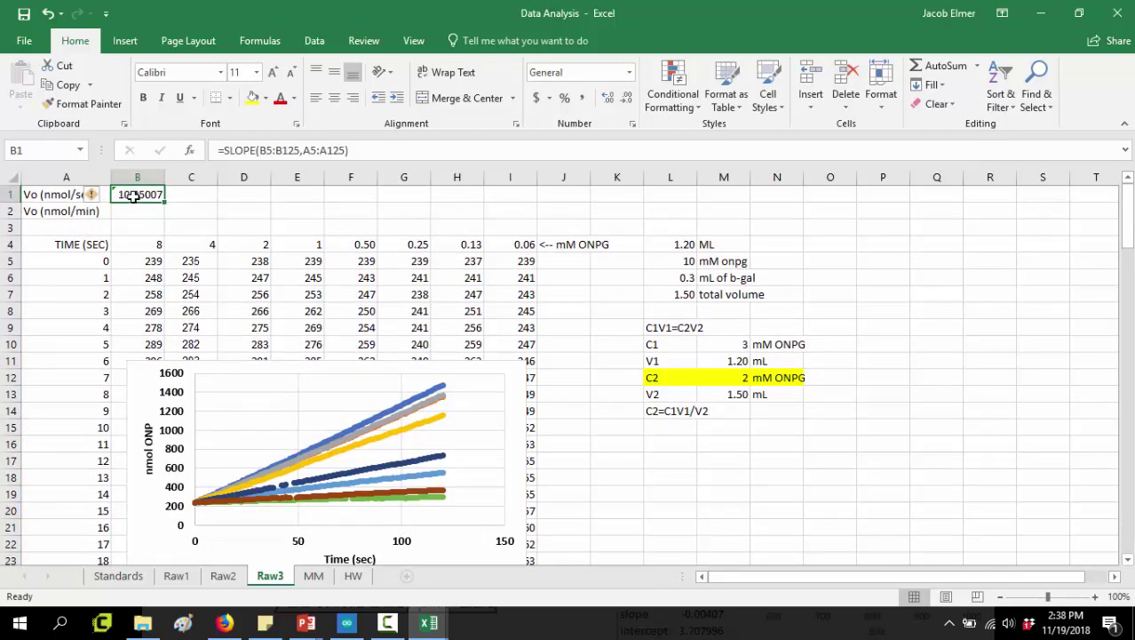
Step: Convert the 8 mM initial rate to nmol/min in B2 with the formula =B1*60
{"action": "left_click", "coordinate": [51, 198]}
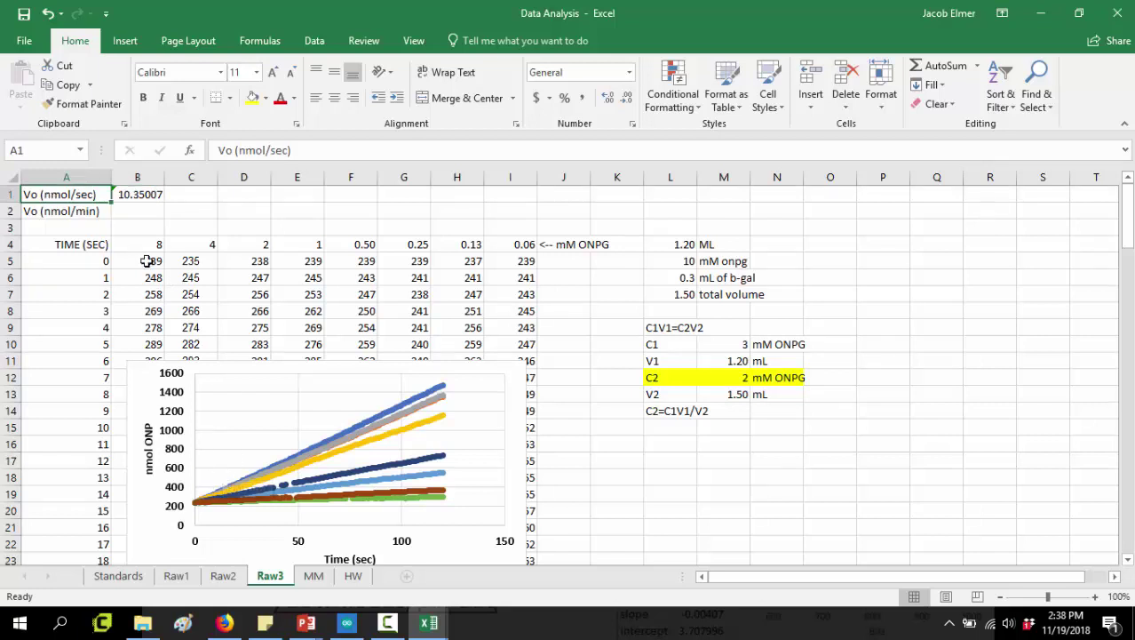
{"action": "left_click_drag", "start_coordinate": [146, 260], "coordinate": [143, 338]}
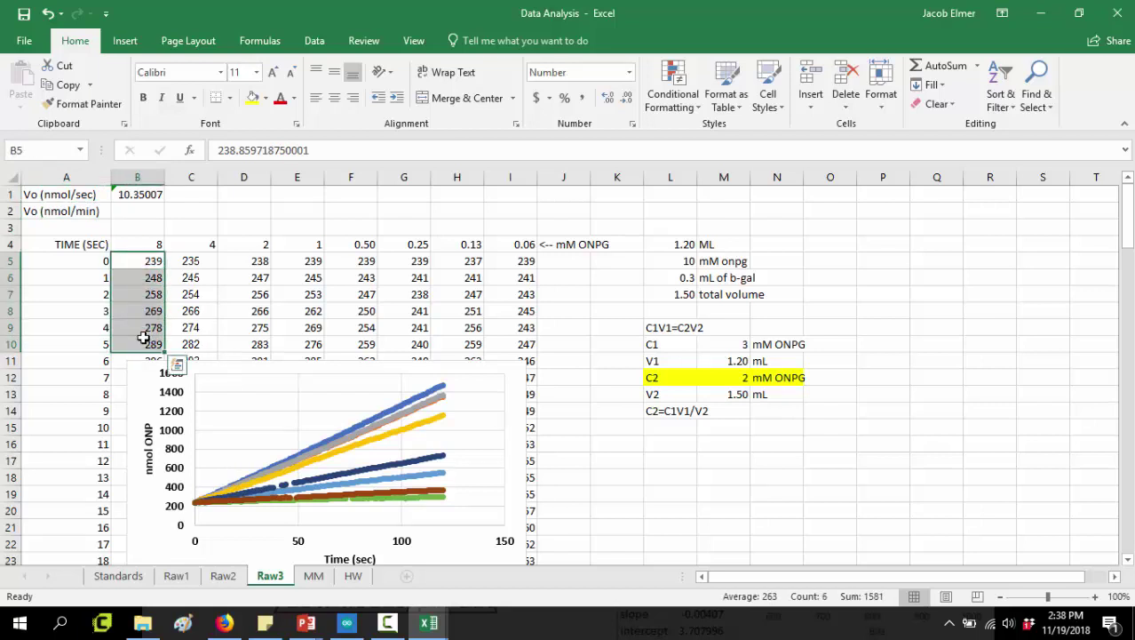
{"action": "left_click_drag", "start_coordinate": [94, 255], "coordinate": [96, 329]}
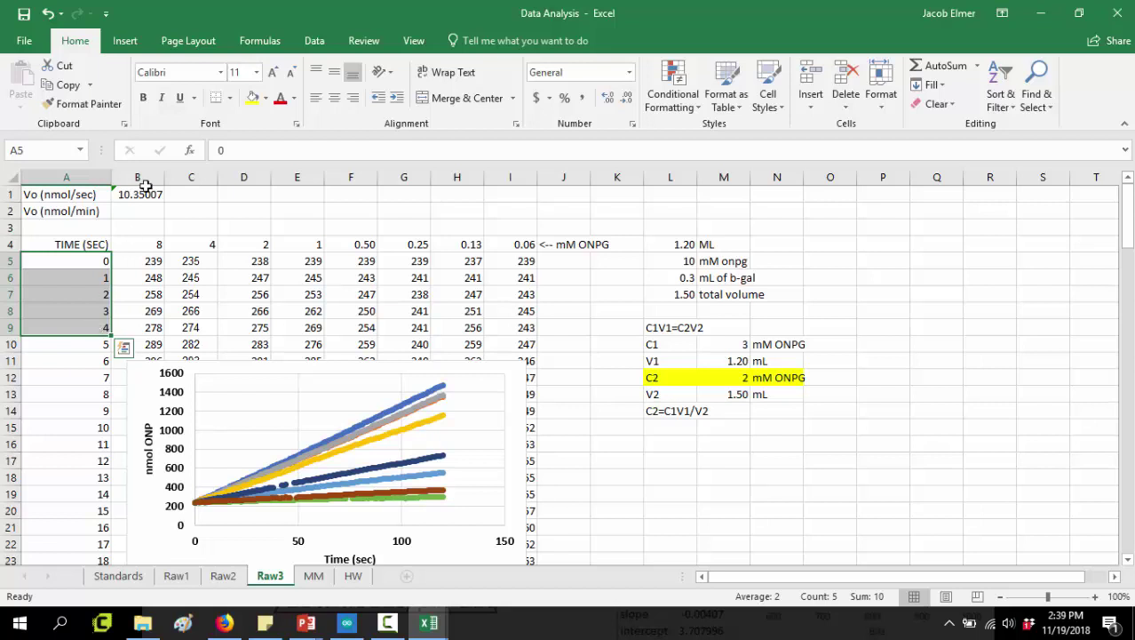
{"action": "left_click", "coordinate": [142, 213]}
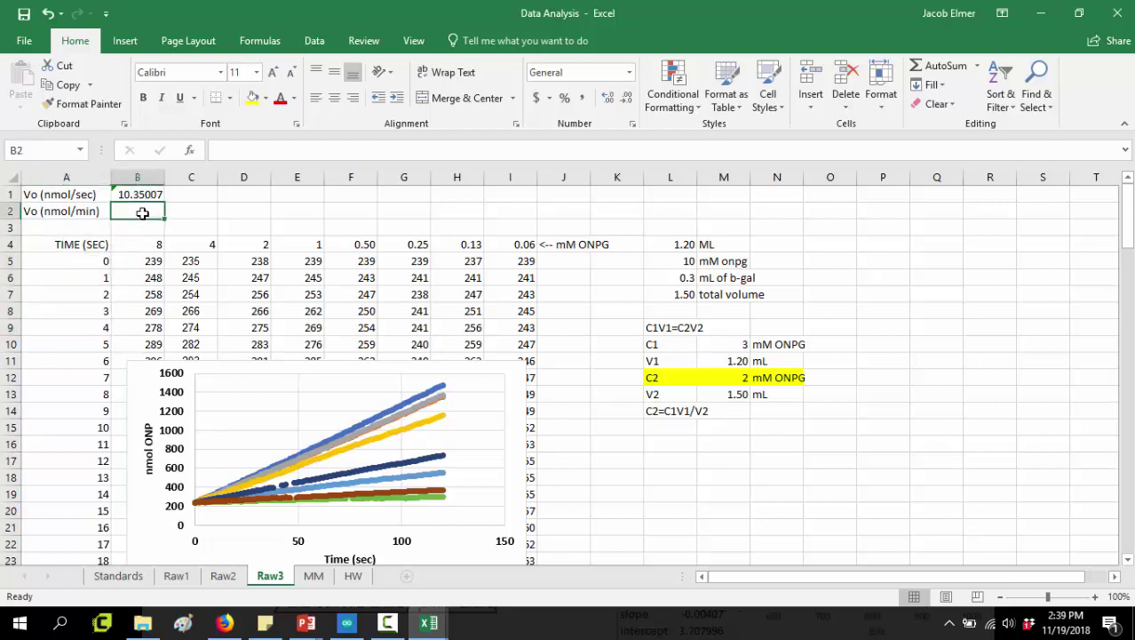
{"action": "left_click", "coordinate": [57, 217]}
{"action": "left_click", "coordinate": [137, 213]}
{"action": "left_click", "coordinate": [89, 213]}
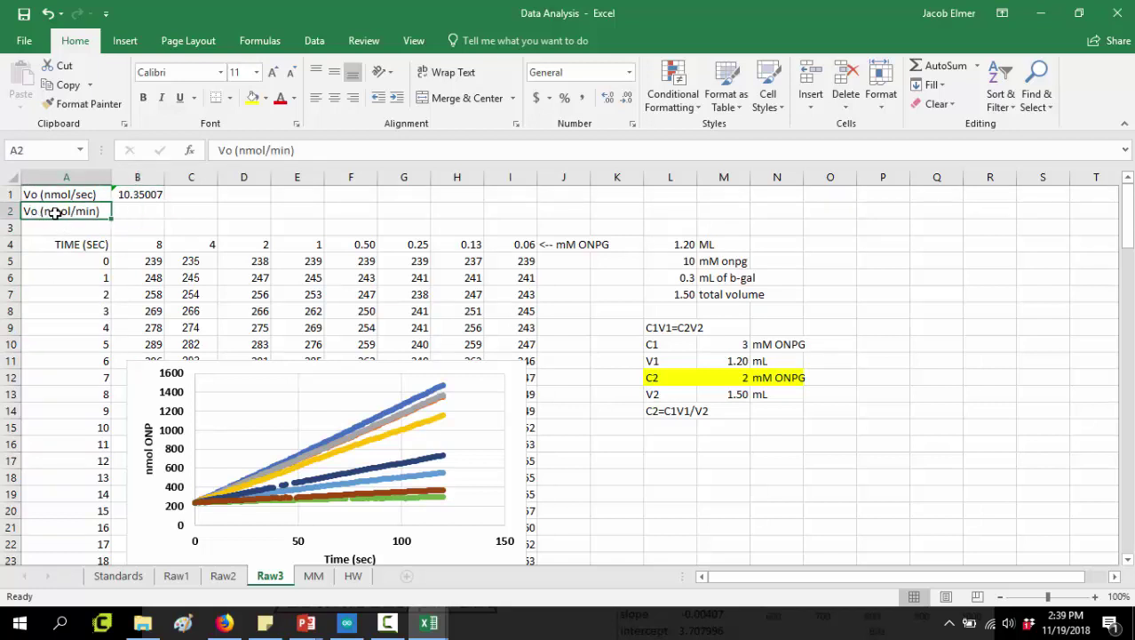
{"action": "left_click", "coordinate": [142, 212]}
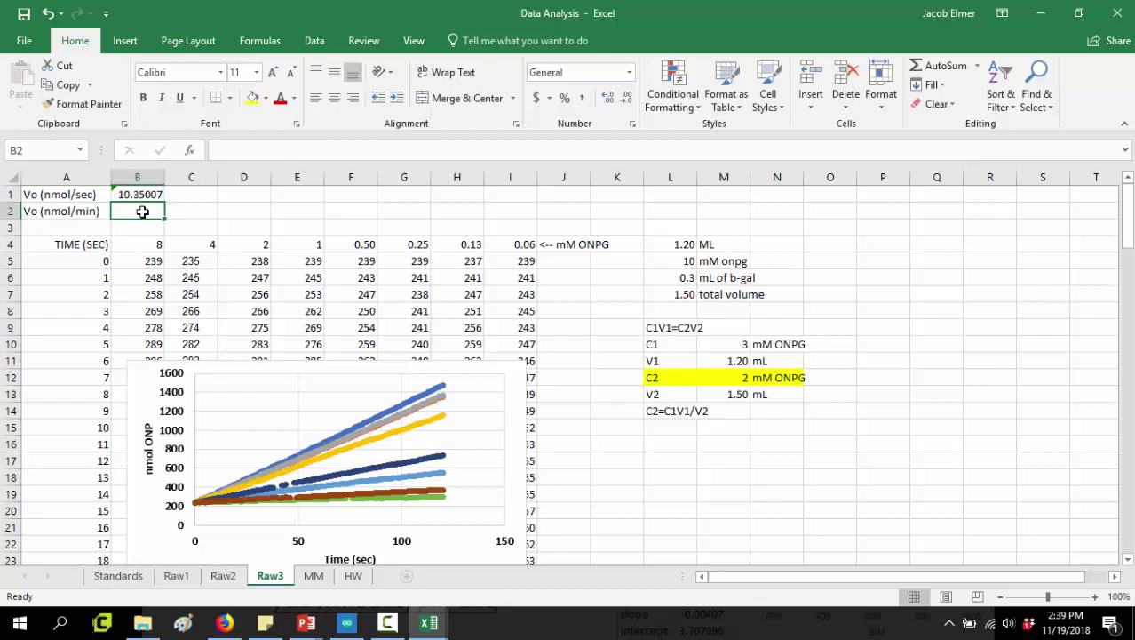
{"action": "type", "text": "="}
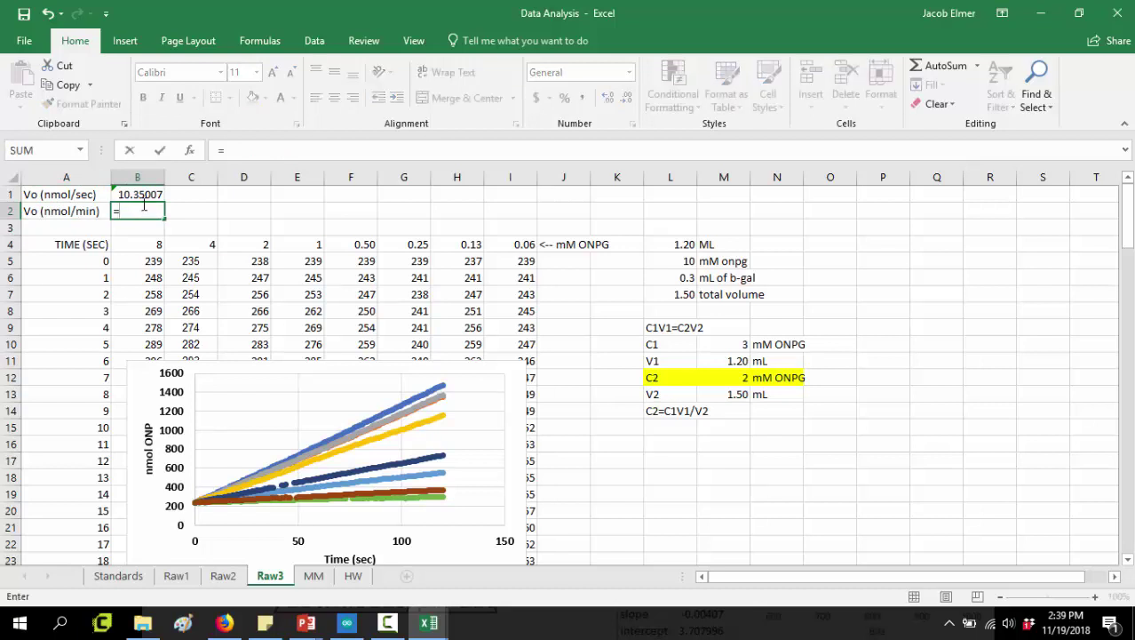
{"action": "left_click", "coordinate": [143, 194]}
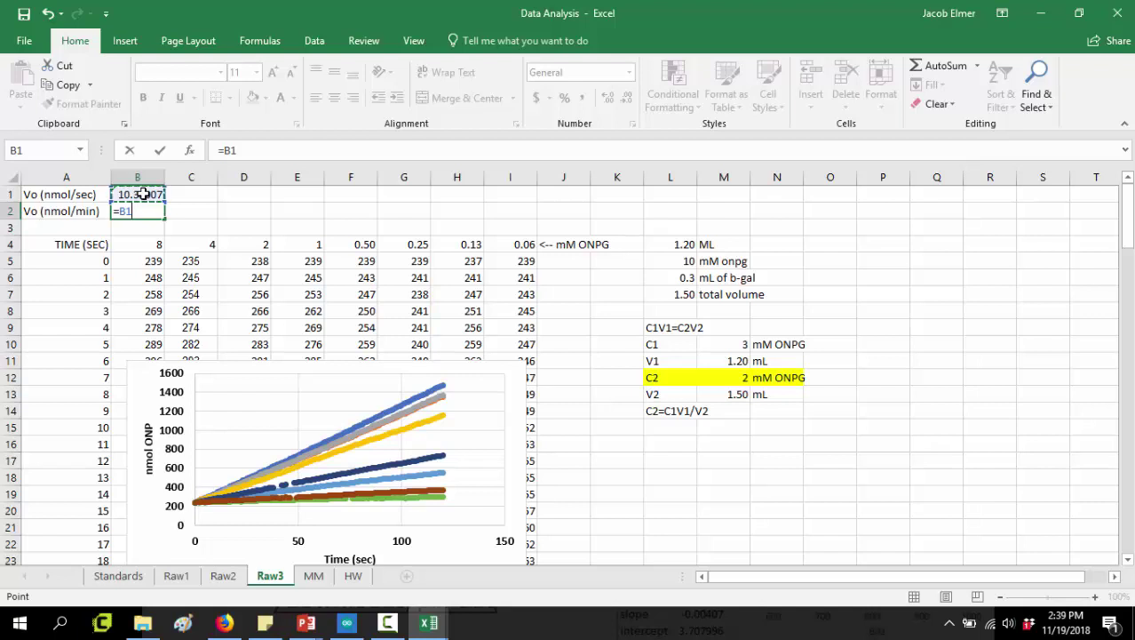
{"action": "type", "text": "*60"}
{"action": "key", "text": "Return"}
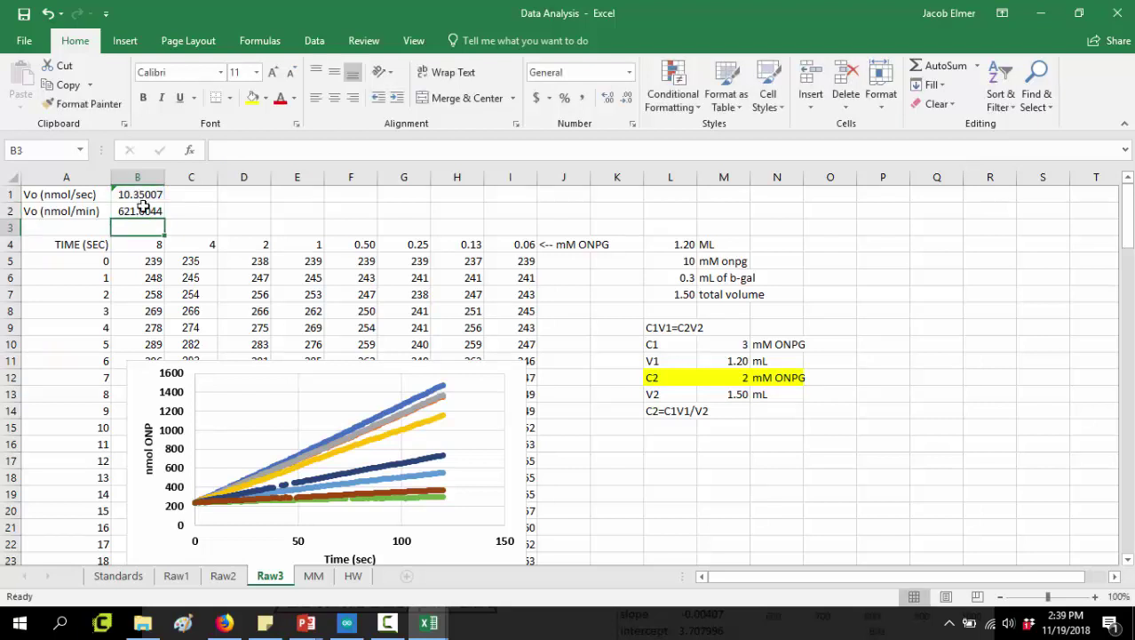
Step: Highlight the nmol/min rate in B2 with a yellow fill
{"action": "left_click", "coordinate": [139, 210]}
{"action": "left_click", "coordinate": [253, 98]}
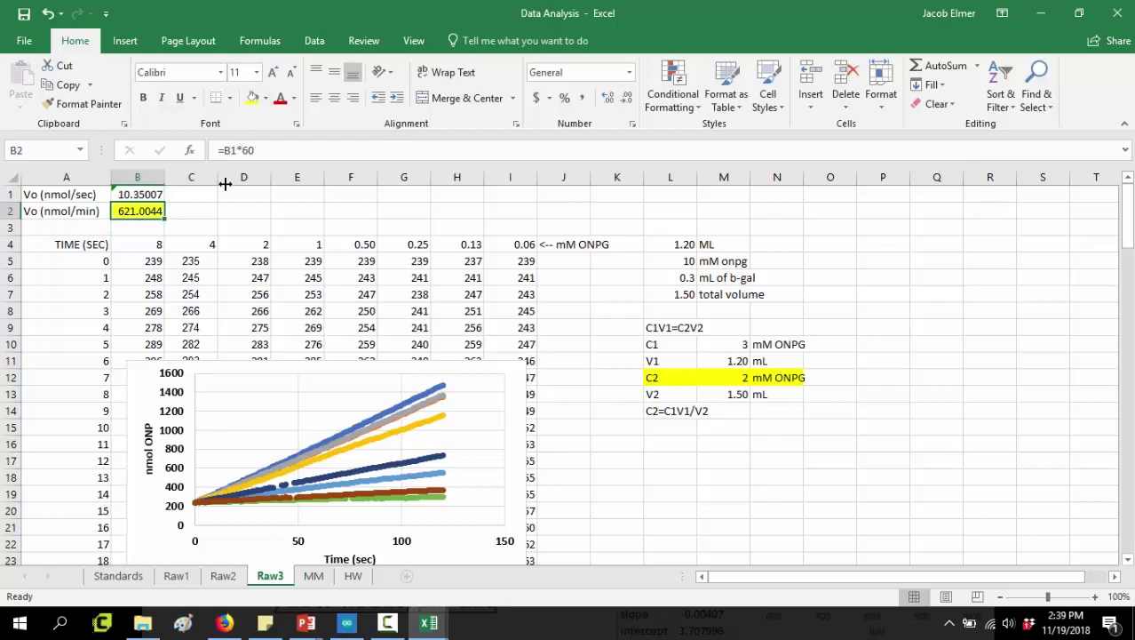
{"action": "left_click", "coordinate": [223, 209]}
Step: Copy the two rate formulas in B1:B2 across to column I for the remaining ONPG concentrations
{"action": "left_click", "coordinate": [140, 210]}
{"action": "left_click_drag", "start_coordinate": [140, 194], "coordinate": [140, 207]}
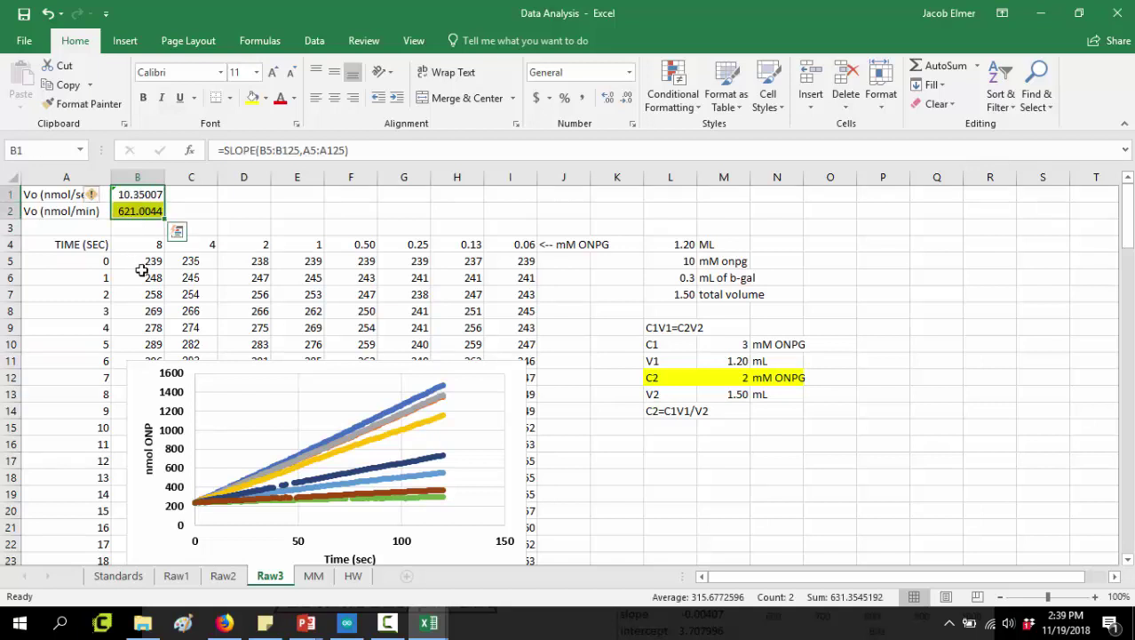
{"action": "left_click_drag", "start_coordinate": [152, 261], "coordinate": [504, 329]}
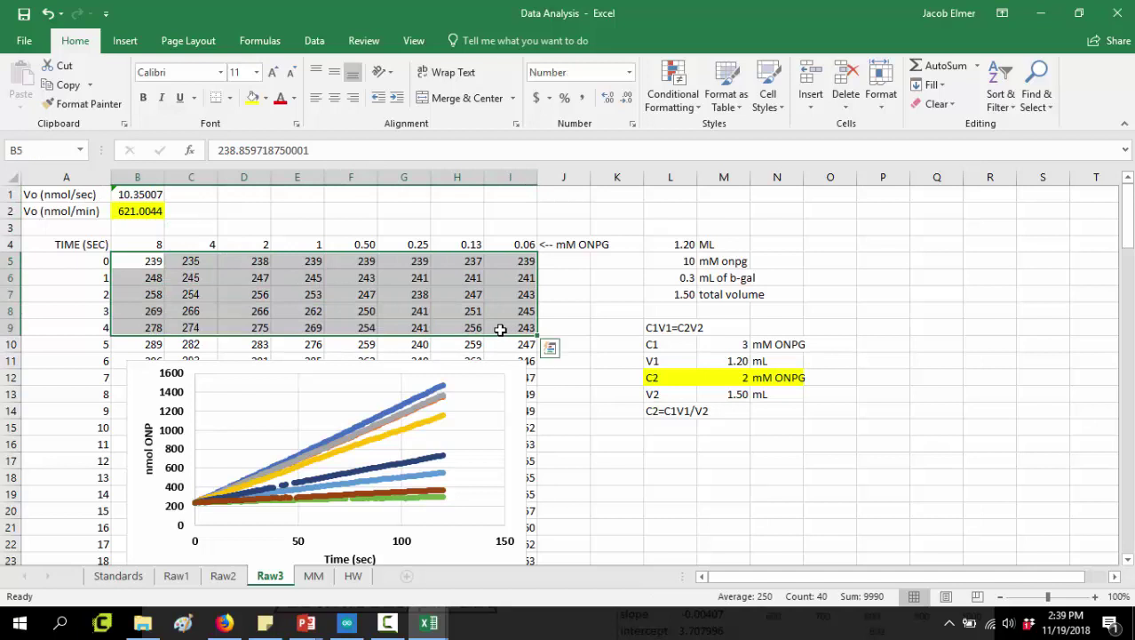
{"action": "left_click", "coordinate": [142, 210]}
{"action": "left_click_drag", "start_coordinate": [149, 195], "coordinate": [152, 208]}
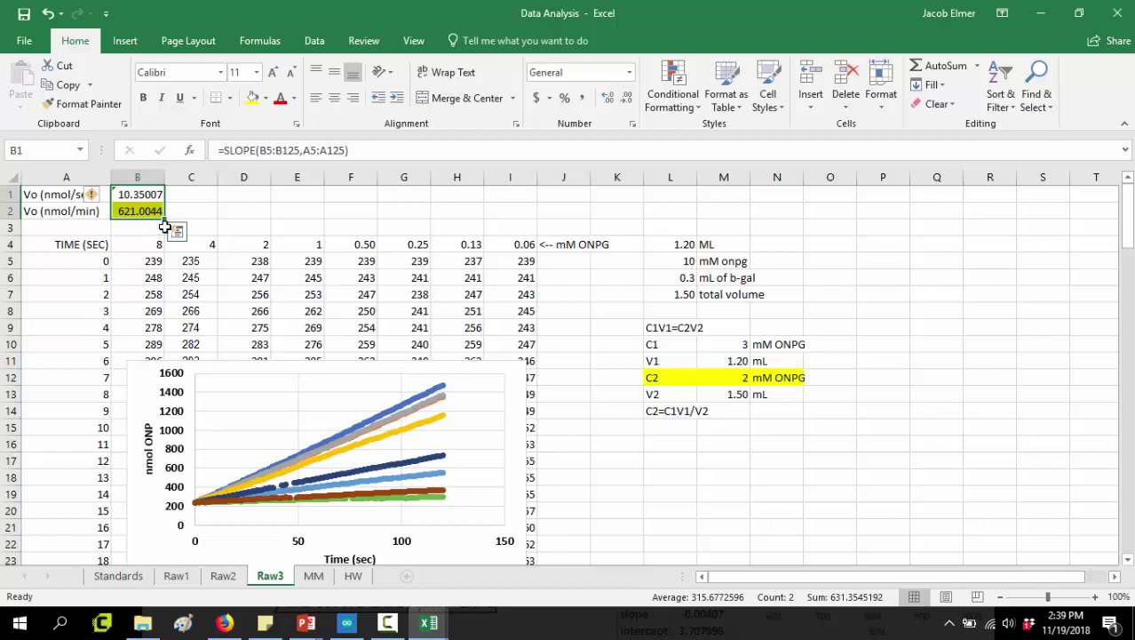
{"action": "left_click_drag", "start_coordinate": [164, 221], "coordinate": [518, 215]}
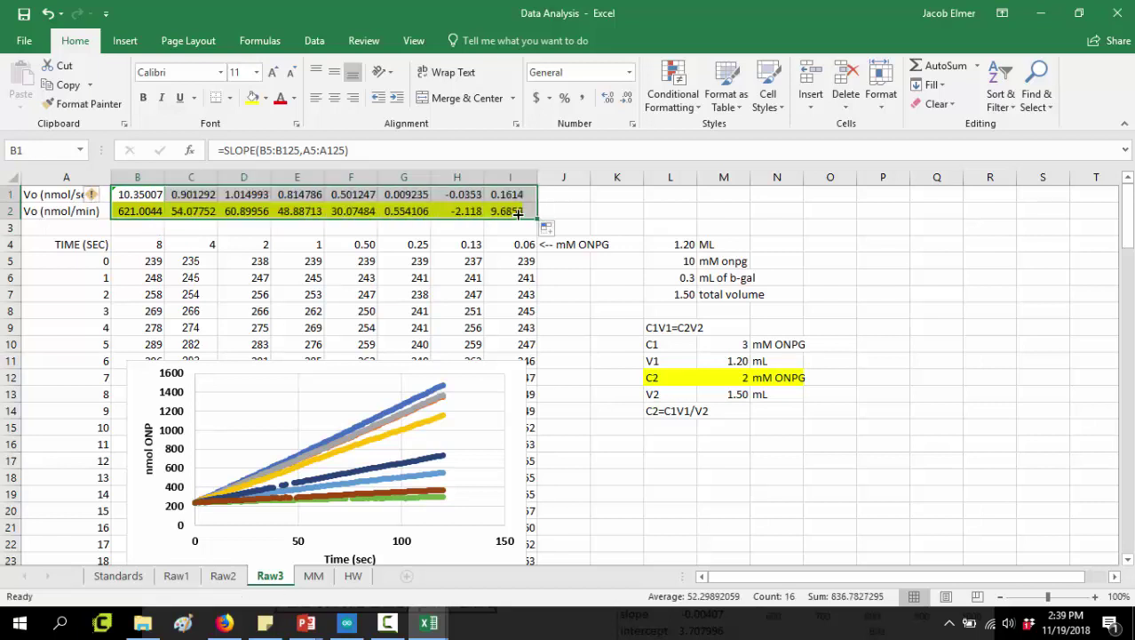
{"action": "left_click", "coordinate": [614, 212]}
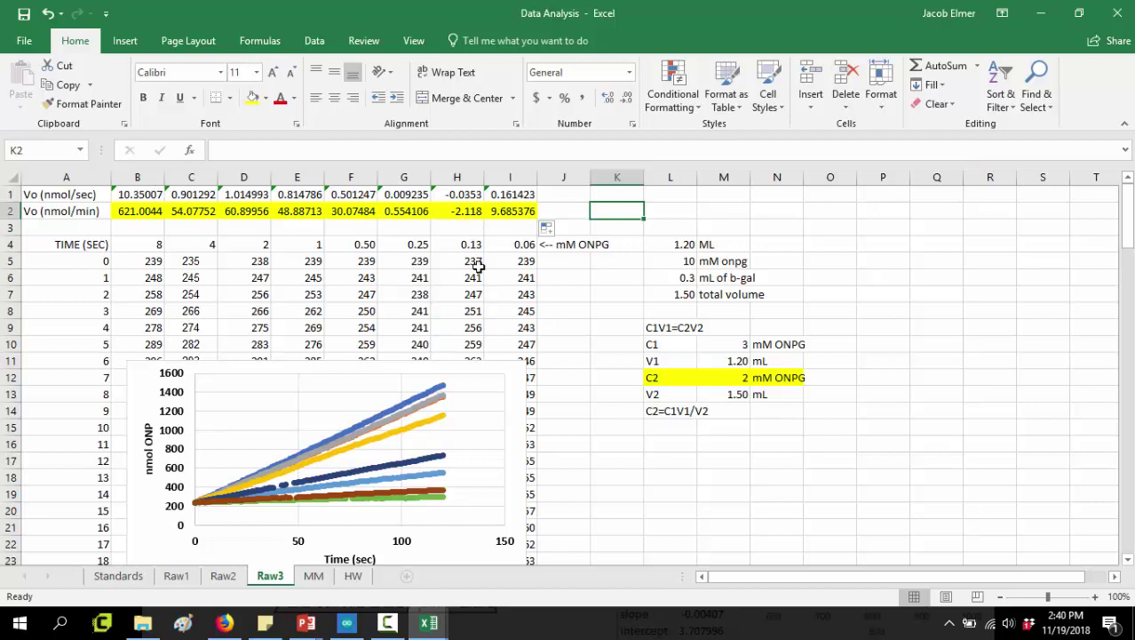
Step: Examine the initial rates in B1:I2, stepping through the nmol/min values from B2 to I2 for implausible results
{"action": "left_click", "coordinate": [450, 215]}
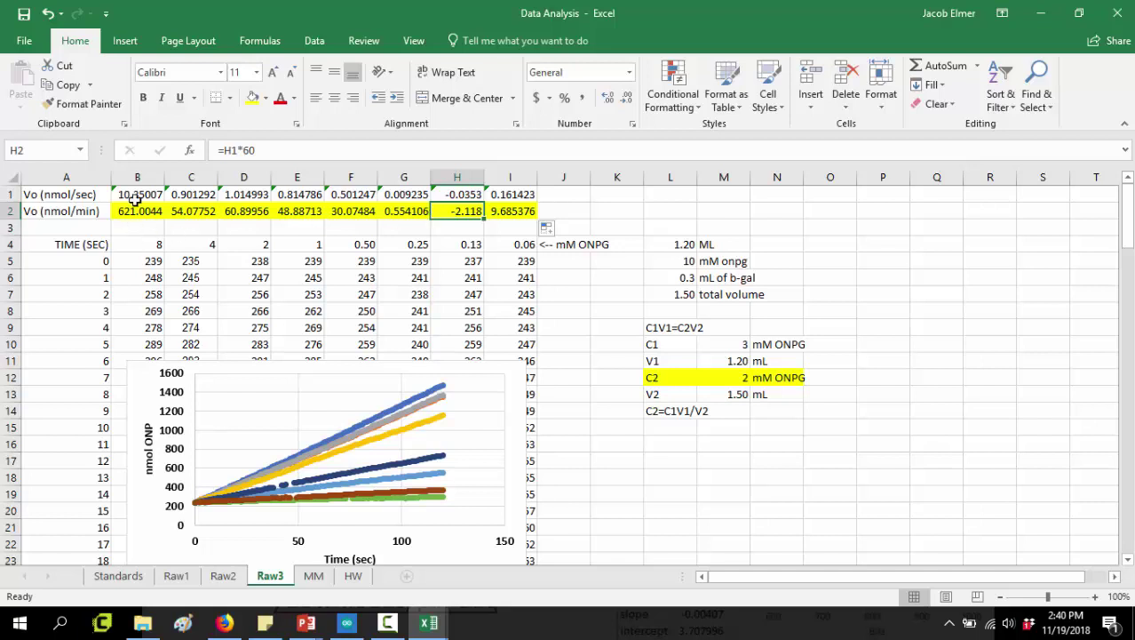
{"action": "left_click_drag", "start_coordinate": [135, 196], "coordinate": [531, 213]}
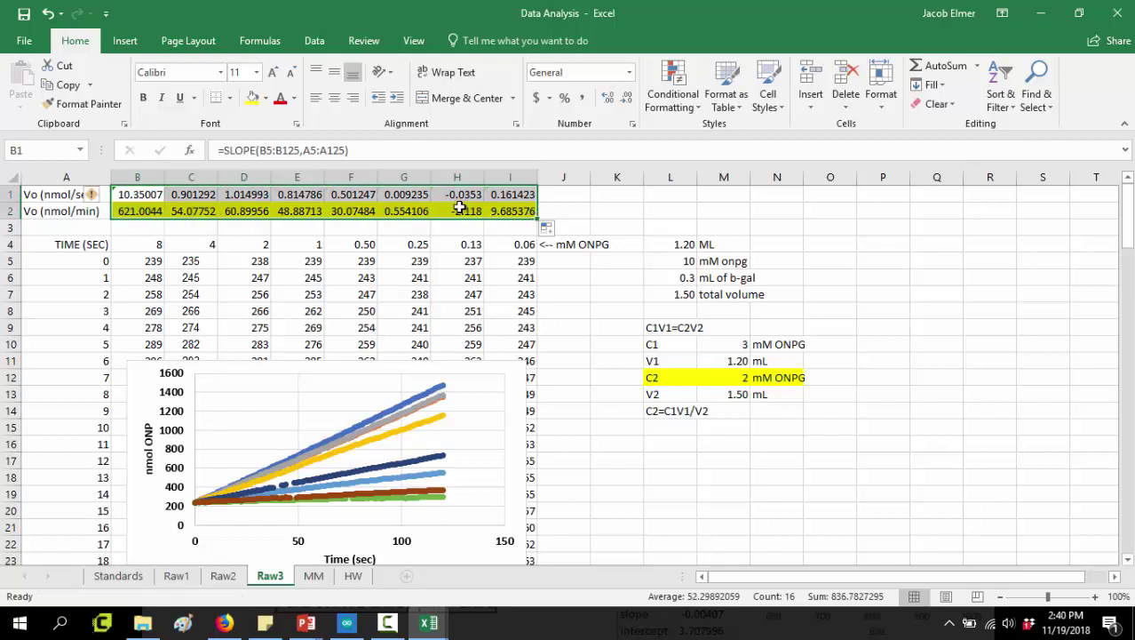
{"action": "left_click", "coordinate": [135, 213]}
{"action": "key", "text": "Right"}
{"action": "key", "text": "Right"}
{"action": "key", "text": "Right"}
{"action": "key", "text": "Right"}
{"action": "key", "text": "Right"}
{"action": "key", "text": "Right"}
{"action": "key", "text": "Right"}
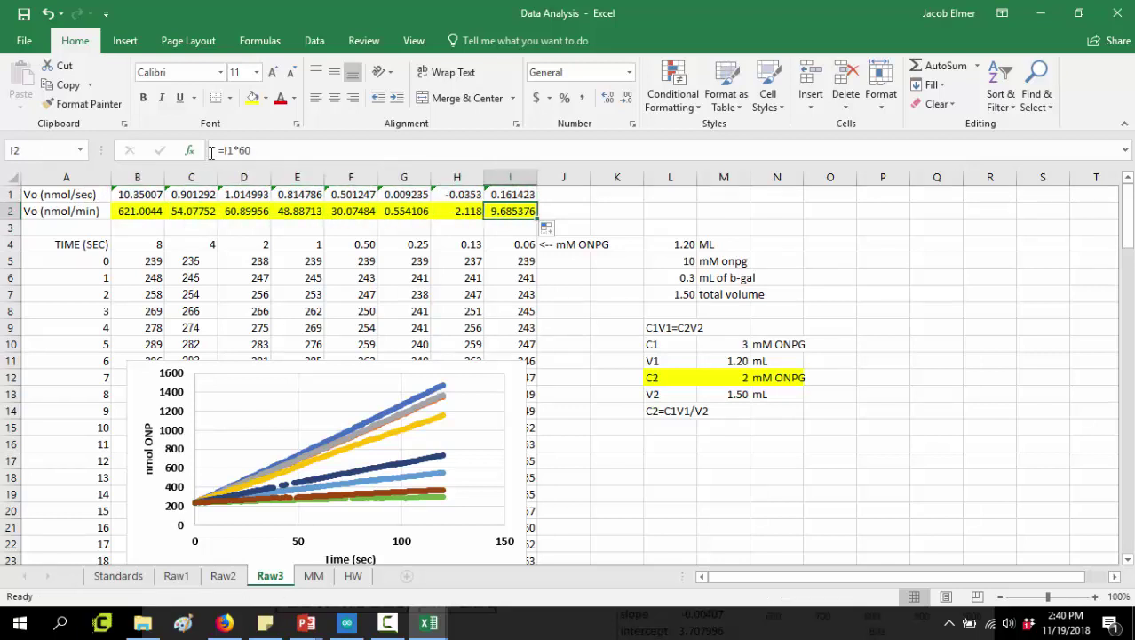
Step: Inspect the cell references in the formulas of I2, I1, C1 and B1 to trace the incorrect rates
{"action": "left_click", "coordinate": [238, 151]}
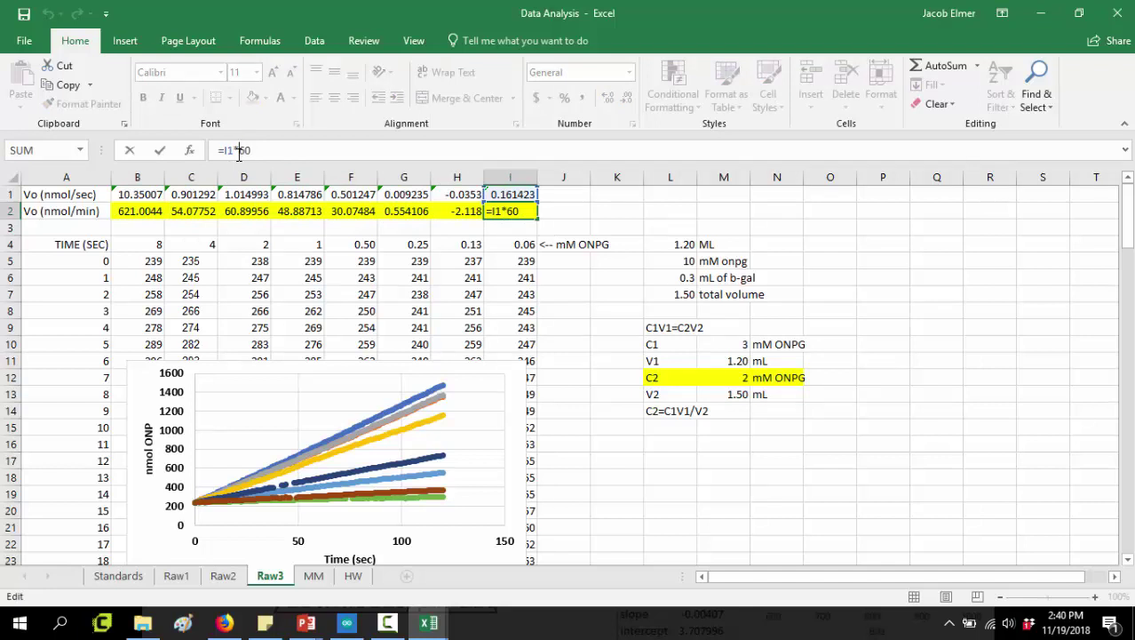
{"action": "key", "text": "Return"}
{"action": "key", "text": "Up"}
{"action": "key", "text": "Up"}
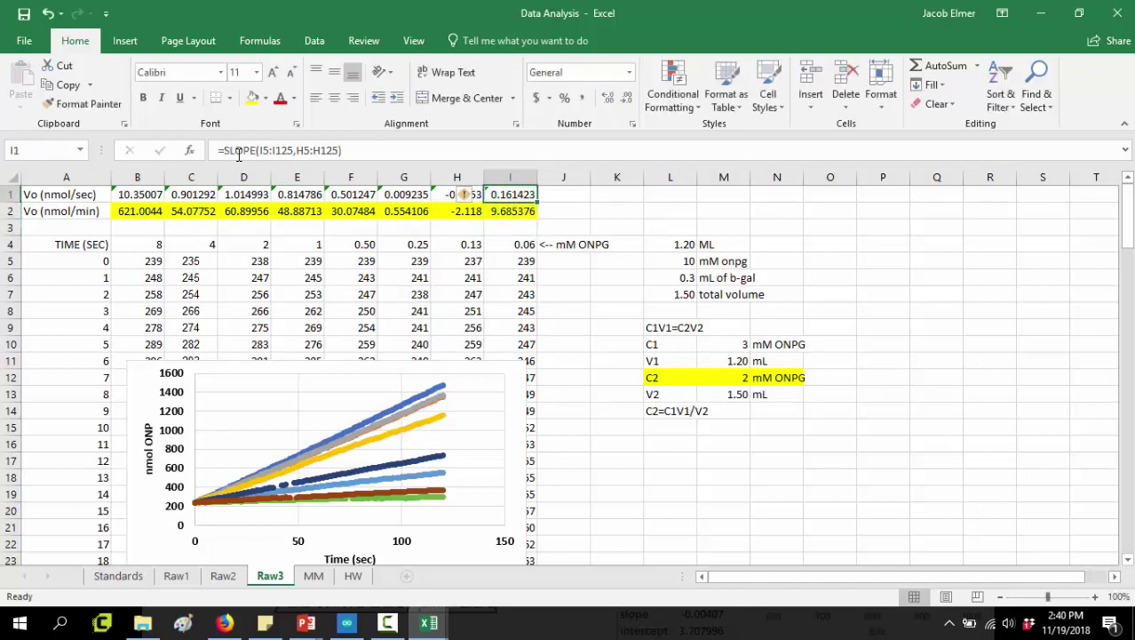
{"action": "key", "text": "Left"}
{"action": "key", "text": "Left"}
{"action": "key", "text": "Left"}
{"action": "key", "text": "Left"}
{"action": "key", "text": "Left"}
{"action": "key", "text": "Left"}
{"action": "left_click", "coordinate": [238, 152]}
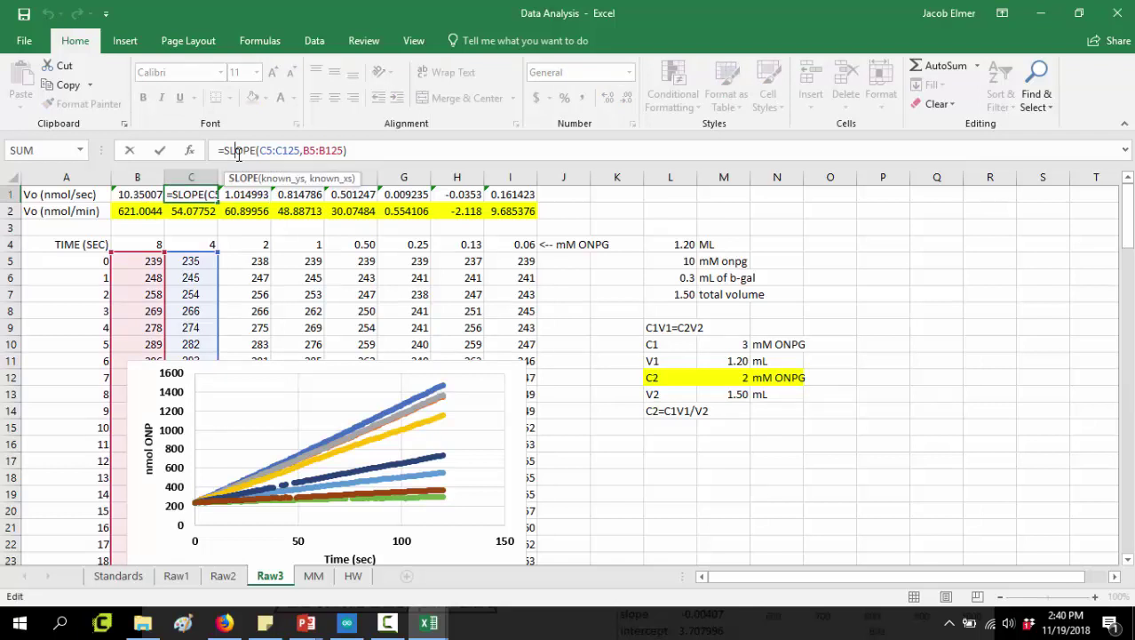
{"action": "key", "text": "Return"}
{"action": "key", "text": "Up"}
{"action": "key", "text": "Left"}
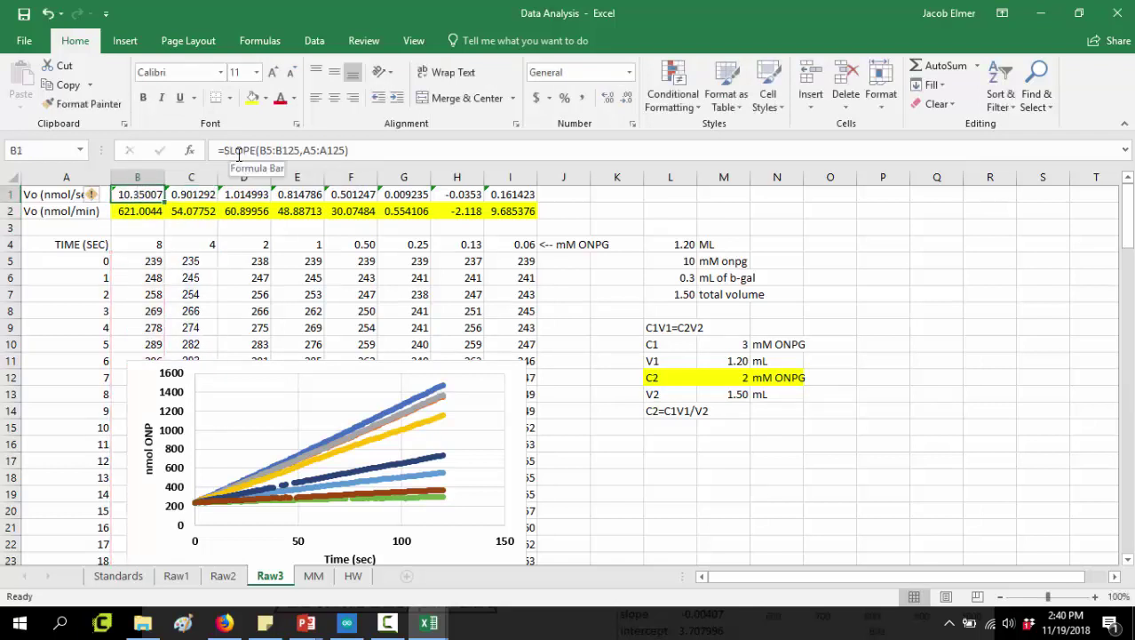
{"action": "left_click", "coordinate": [276, 152]}
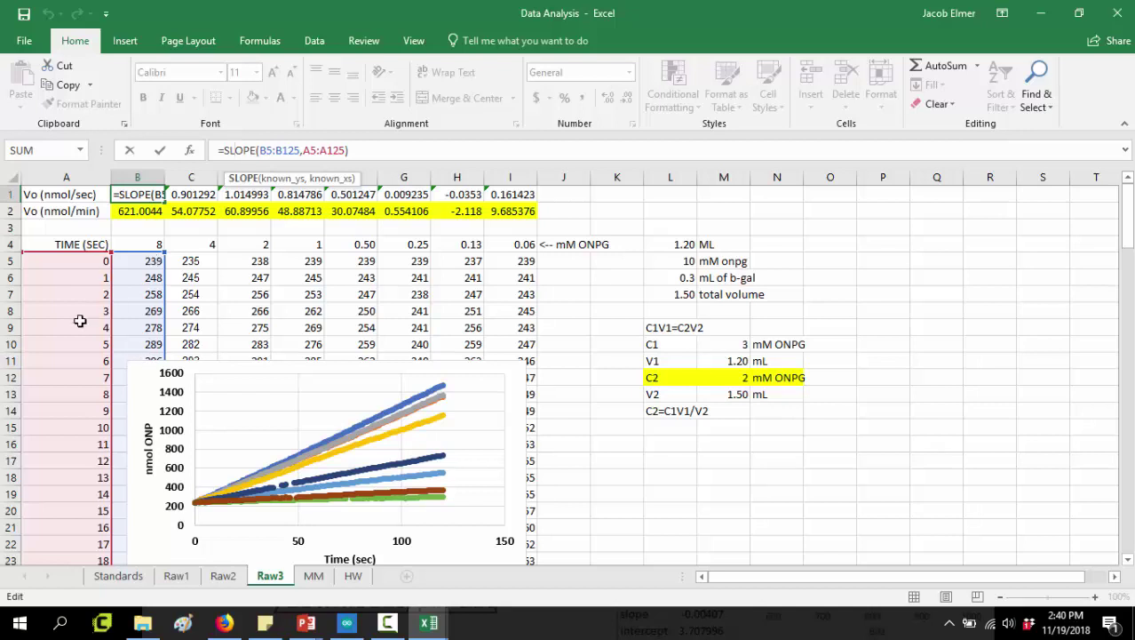
{"action": "key", "text": "Return"}
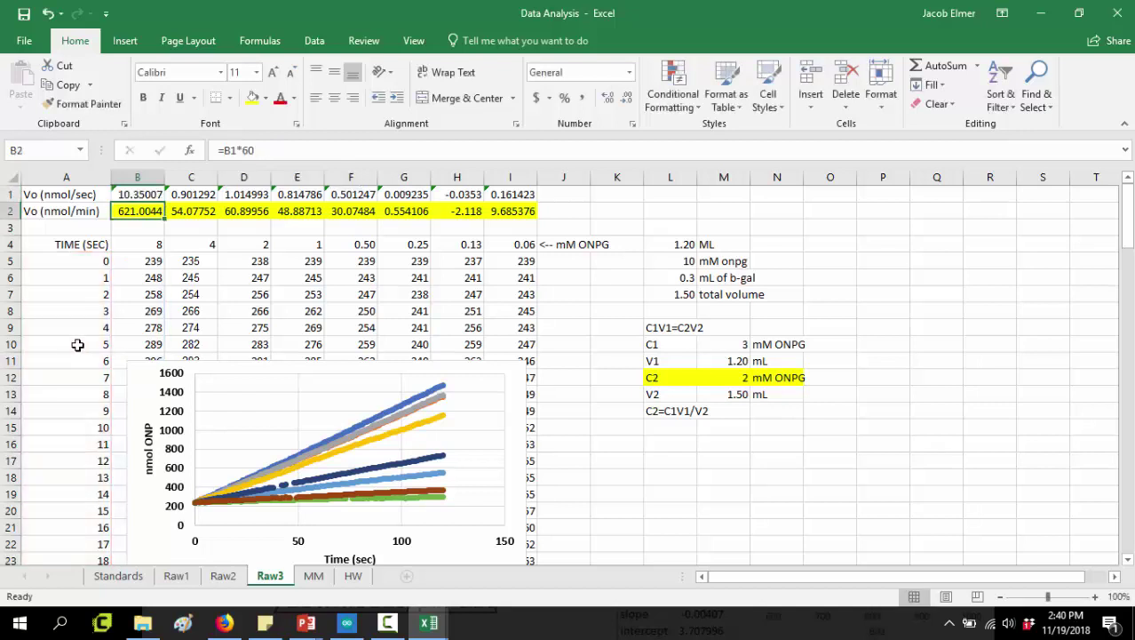
Step: Copy the SLOPE formula in B1 across to I1 again and inspect the ranges referenced in C1 and E1
{"action": "left_click", "coordinate": [145, 198]}
{"action": "left_click_drag", "start_coordinate": [165, 202], "coordinate": [536, 204]}
{"action": "left_click", "coordinate": [180, 193]}
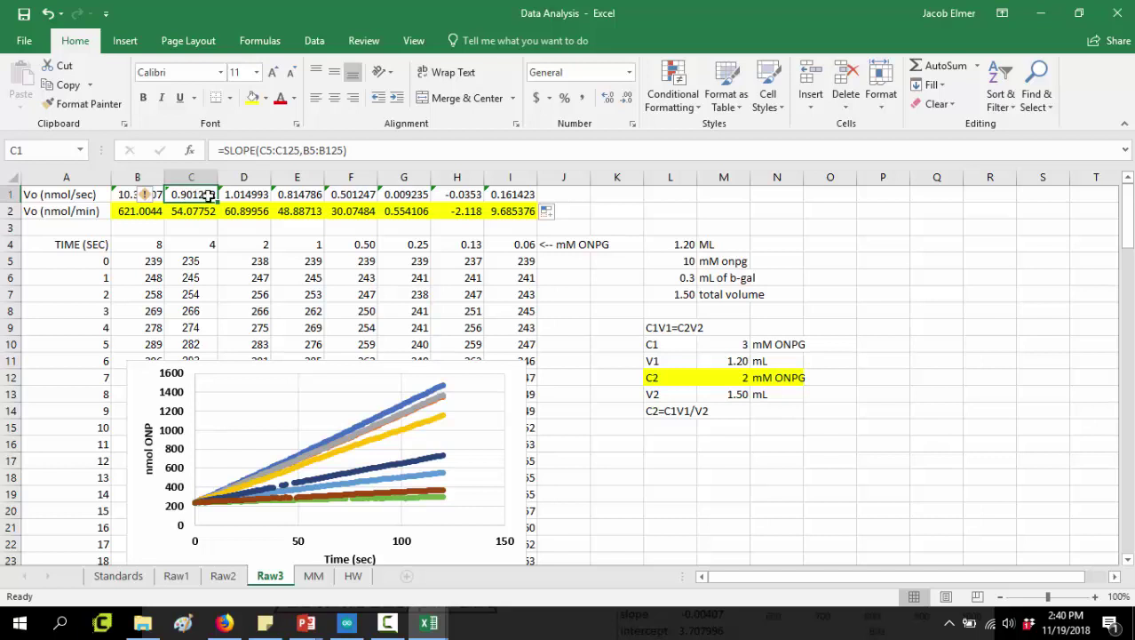
{"action": "left_click", "coordinate": [275, 195]}
{"action": "left_click", "coordinate": [316, 151]}
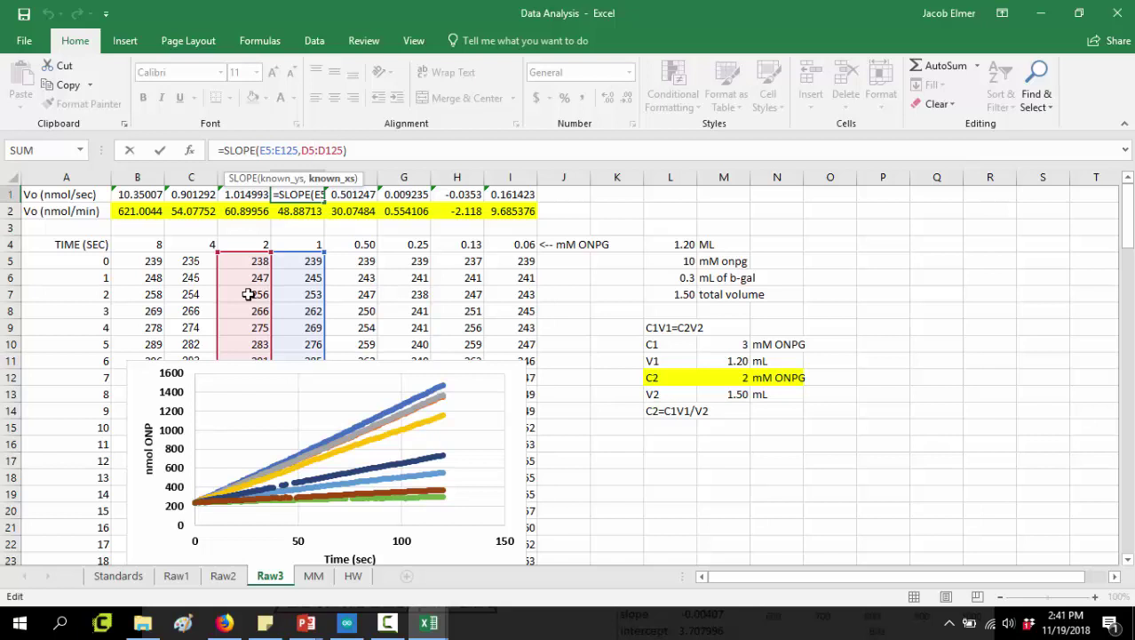
{"action": "key", "text": "Return"}
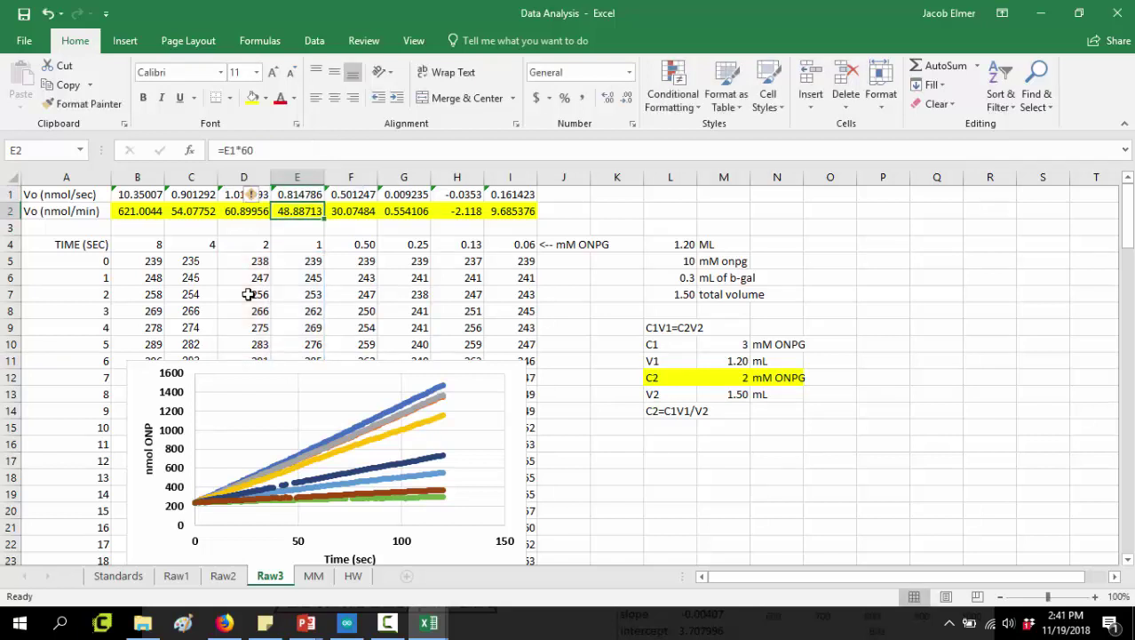
Step: Lock the time column in B1's formula so that it reads =SLOPE(B5:B125,$A5:$A125)
{"action": "key", "text": "Up"}
{"action": "key", "text": "Left"}
{"action": "key", "text": "Left"}
{"action": "key", "text": "Left"}
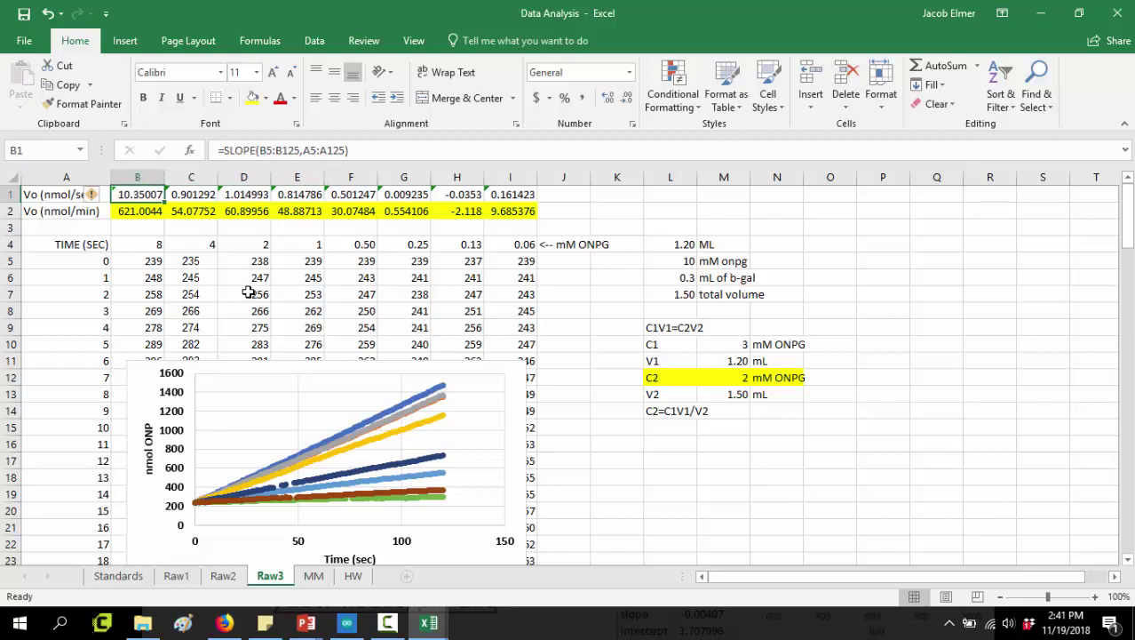
{"action": "left_click", "coordinate": [285, 150]}
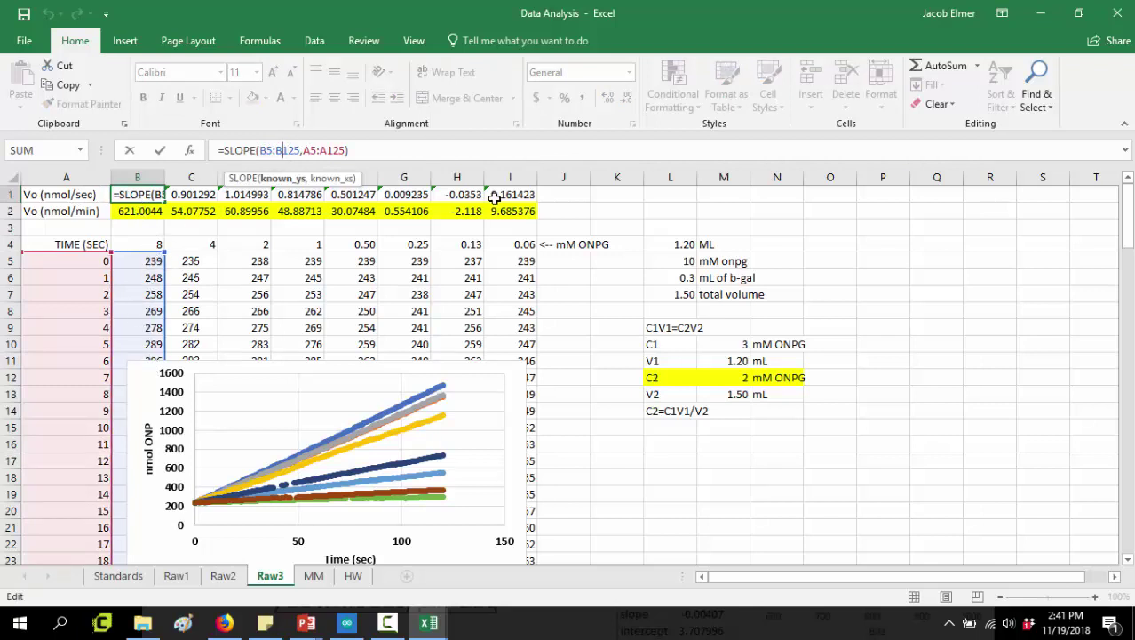
{"action": "left_click", "coordinate": [303, 150]}
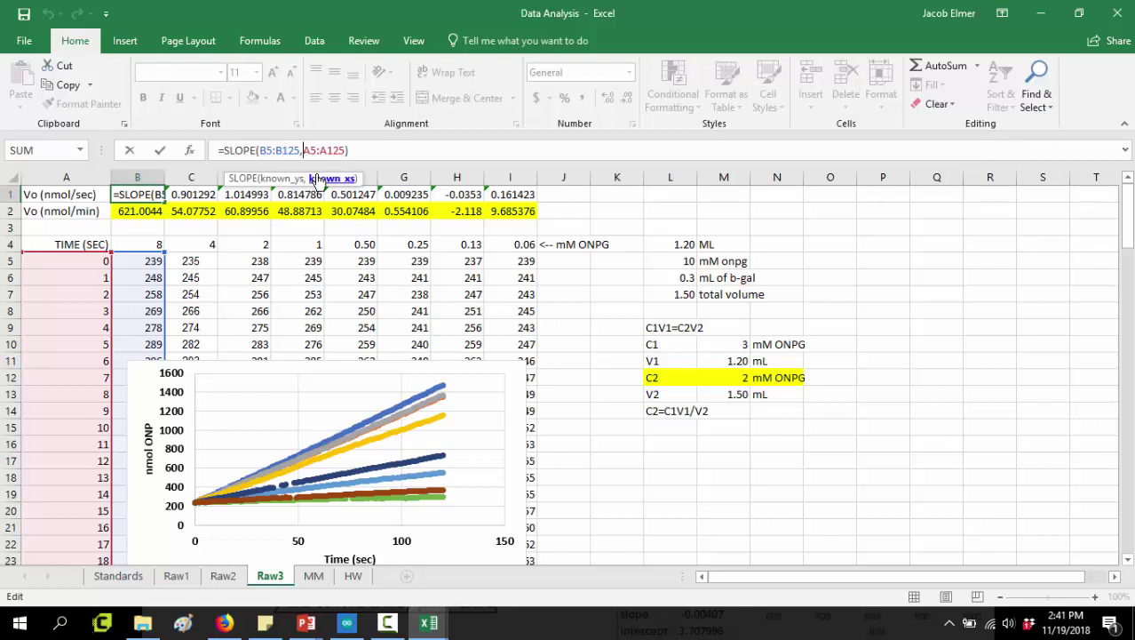
{"action": "type", "text": "$"}
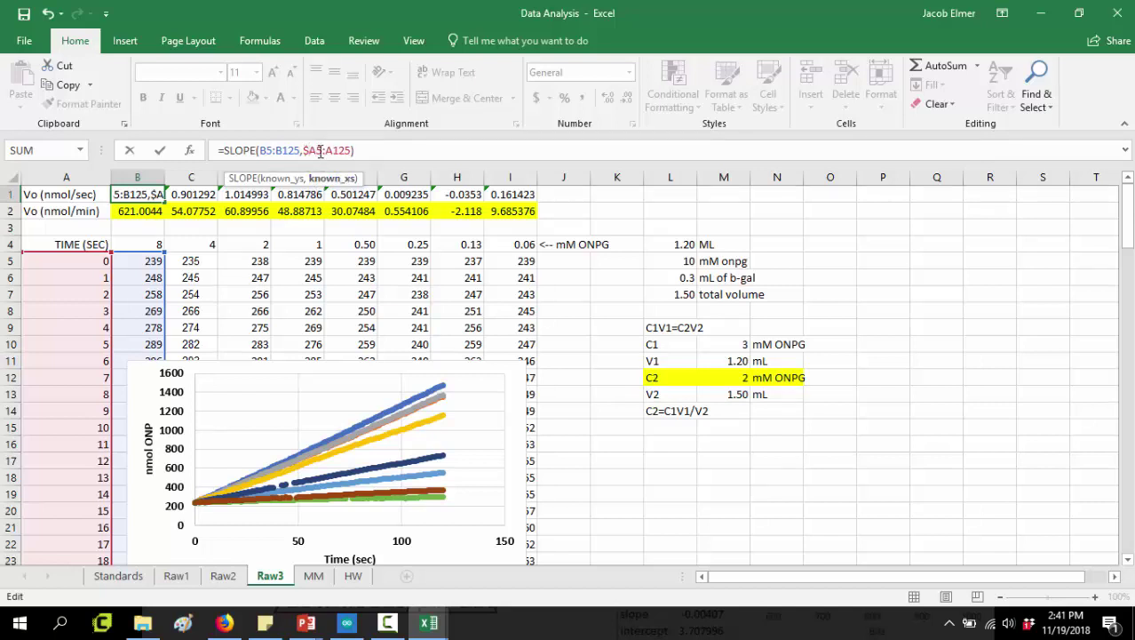
{"action": "left_click", "coordinate": [325, 150]}
{"action": "type", "text": "$"}
{"action": "key", "text": "Return"}
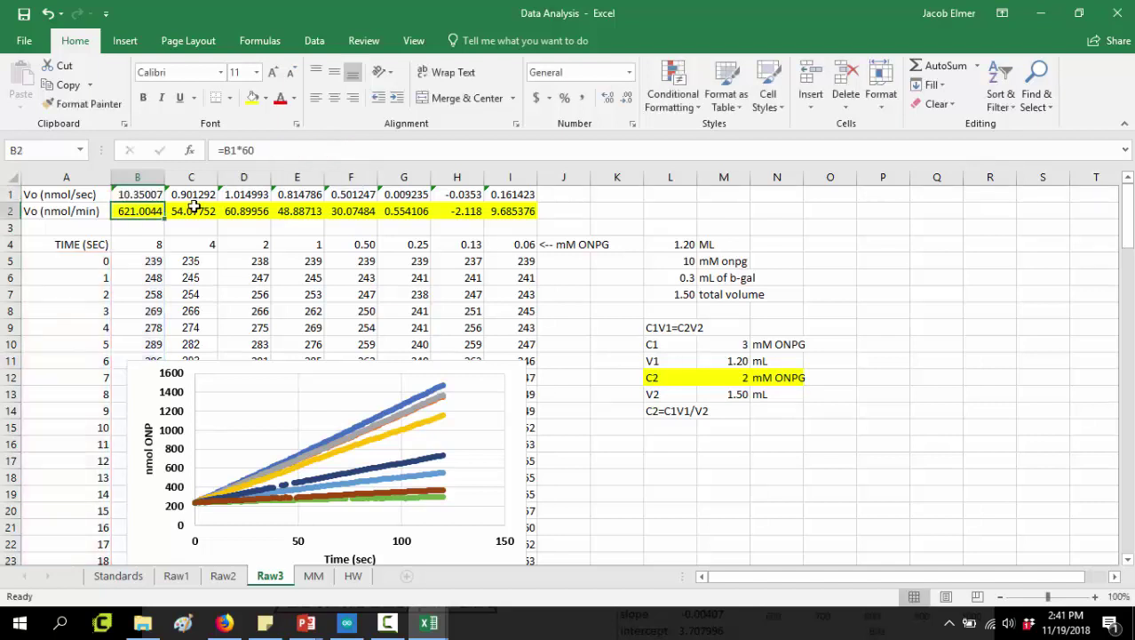
Step: Copy the column-locked SLOPE formula from B1 across to I1
{"action": "left_click", "coordinate": [153, 192]}
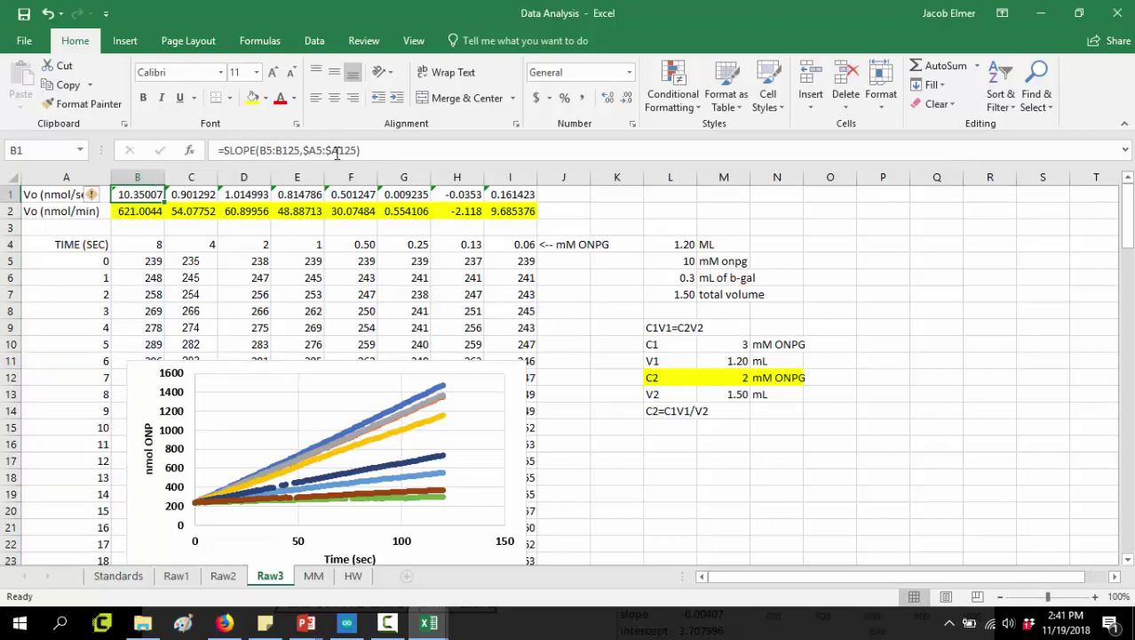
{"action": "left_click_drag", "start_coordinate": [168, 204], "coordinate": [536, 206]}
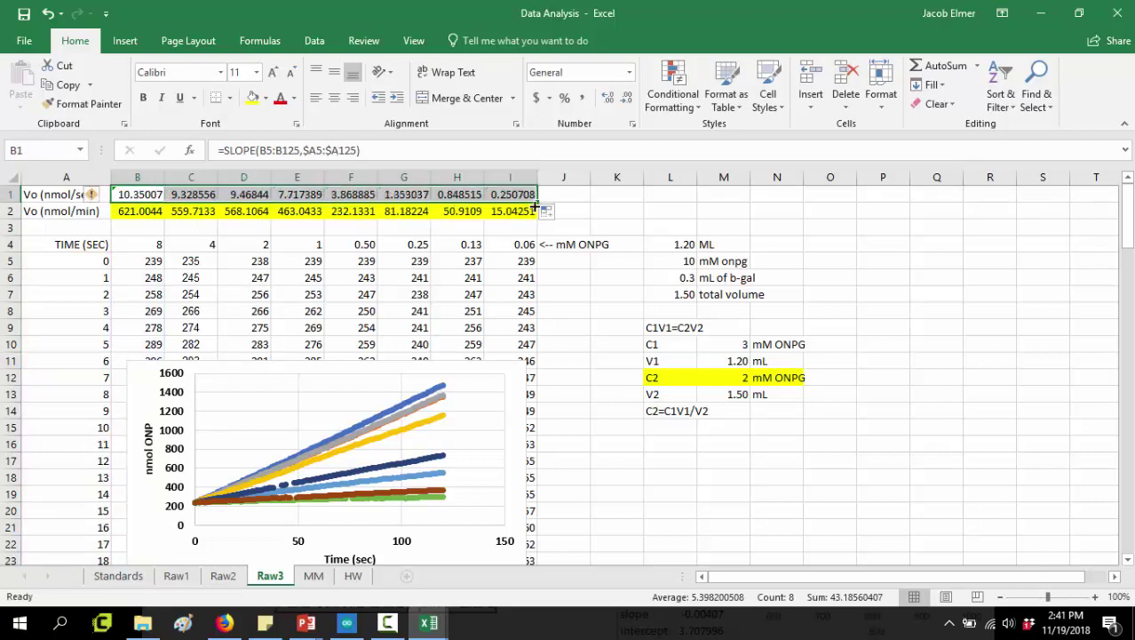
{"action": "left_click", "coordinate": [287, 211]}
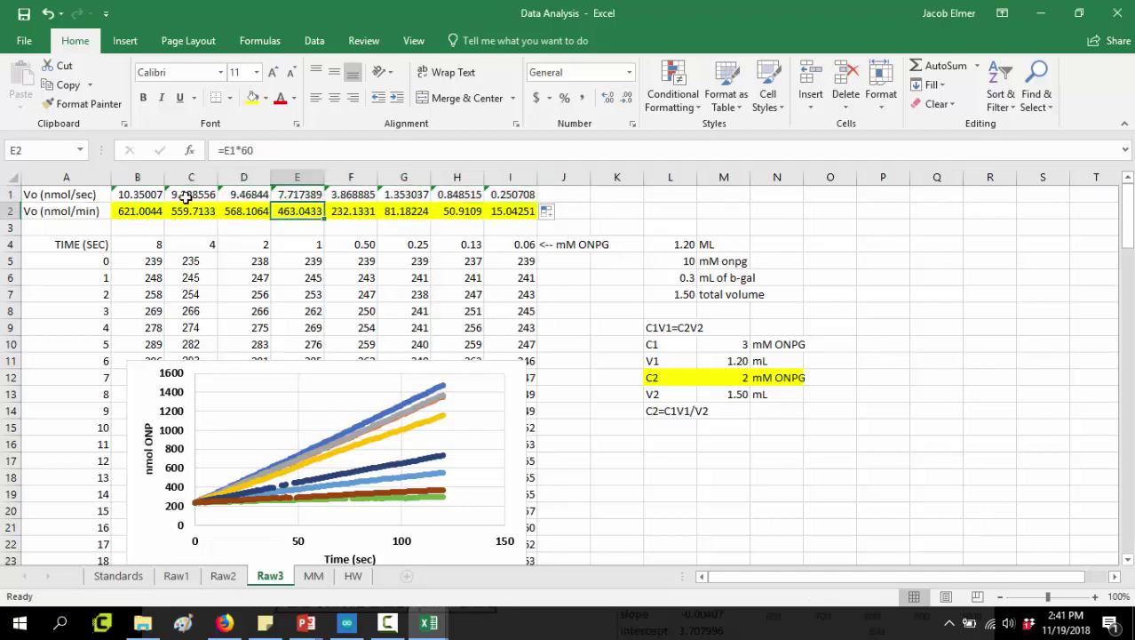
Step: Examine the SLOPE formulas from B1 to I1, comparing the rate column range with the locked time range
{"action": "left_click", "coordinate": [155, 192]}
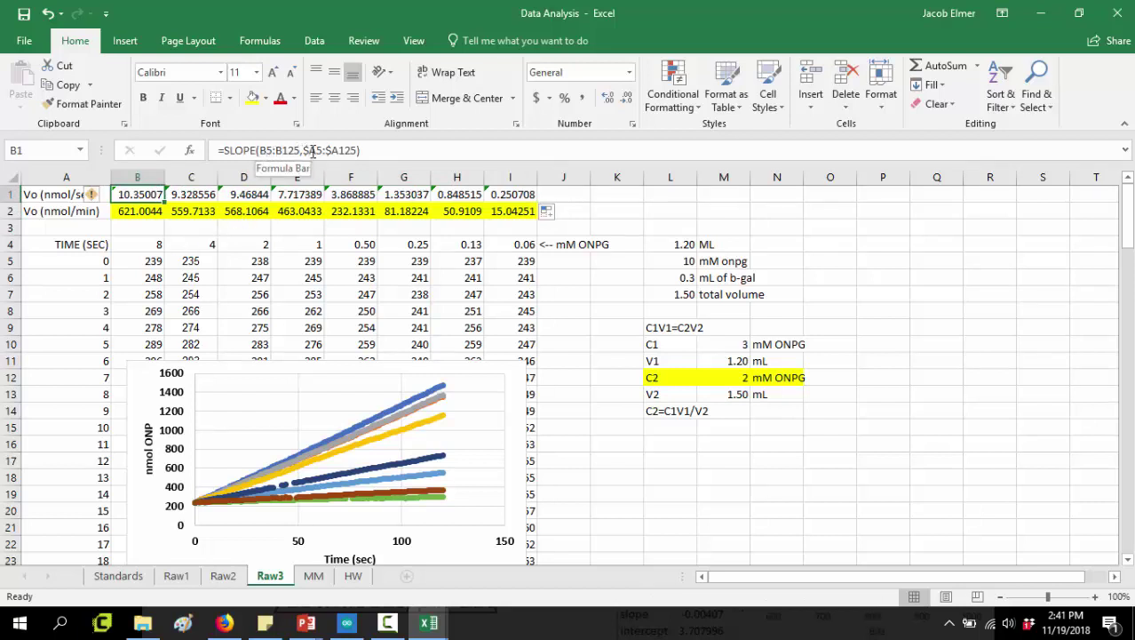
{"action": "key", "text": "Right"}
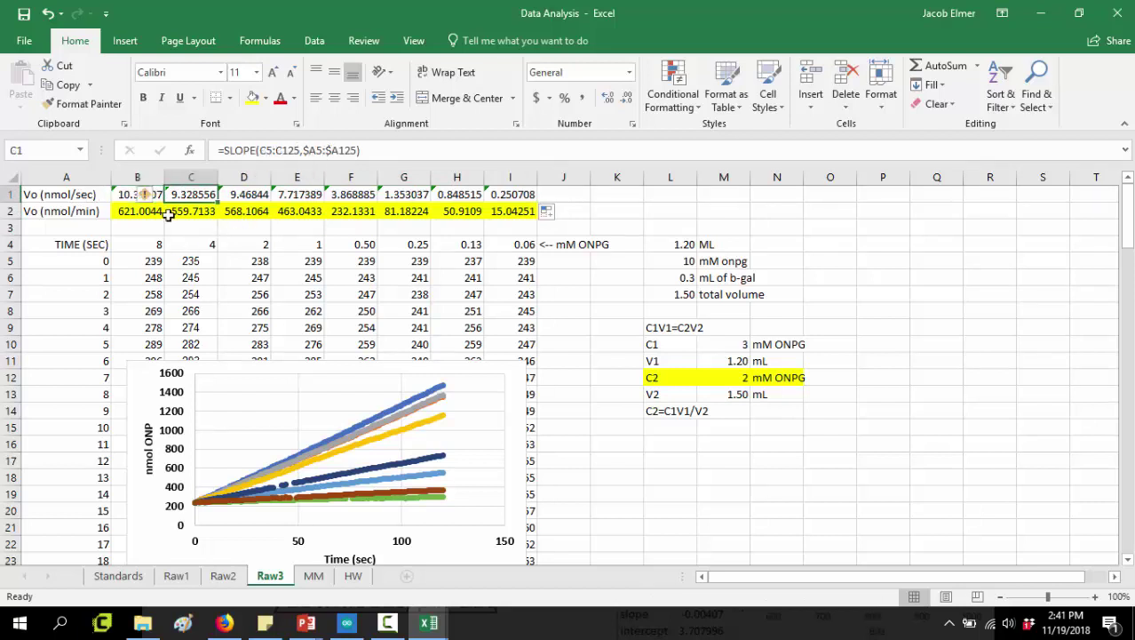
{"action": "key", "text": "Right"}
{"action": "key", "text": "Right"}
{"action": "key", "text": "Right"}
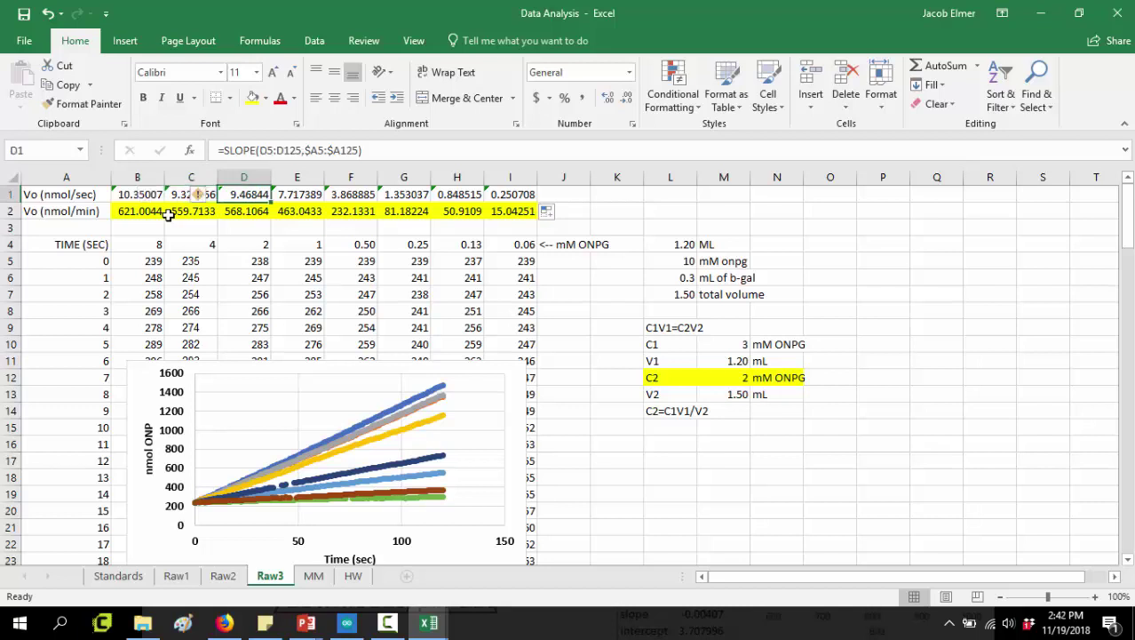
{"action": "key", "text": "Right"}
{"action": "key", "text": "Right"}
{"action": "key", "text": "Right"}
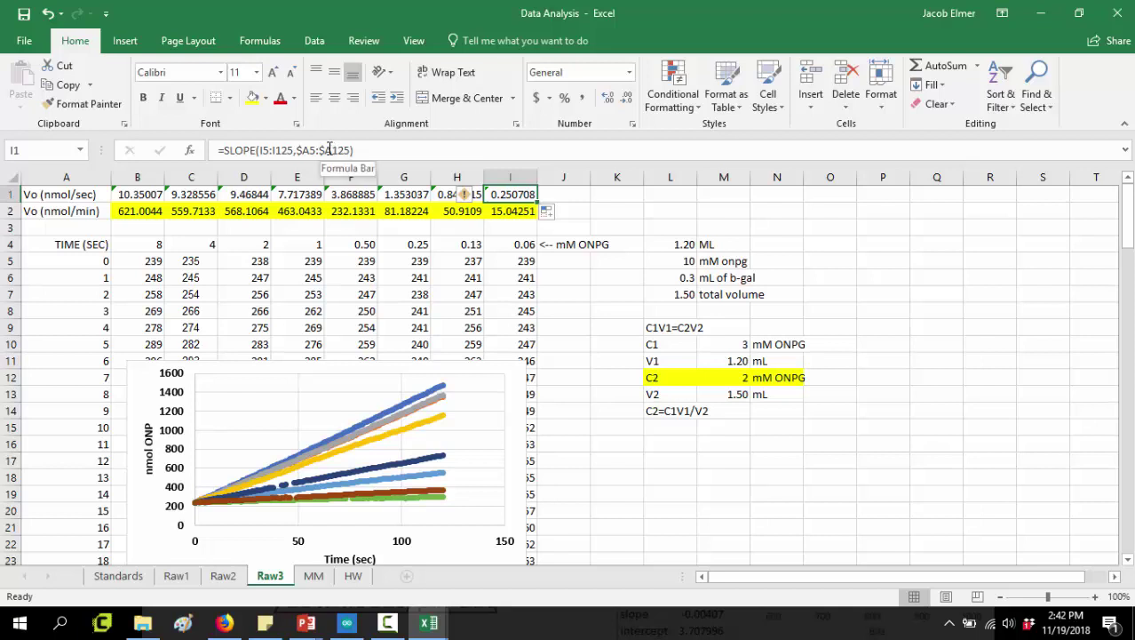
Step: Lock the rows of the time range in I1's formula as well, giving =SLOPE(I5:I125,$A$5:$A$125)
{"action": "left_click", "coordinate": [327, 150]}
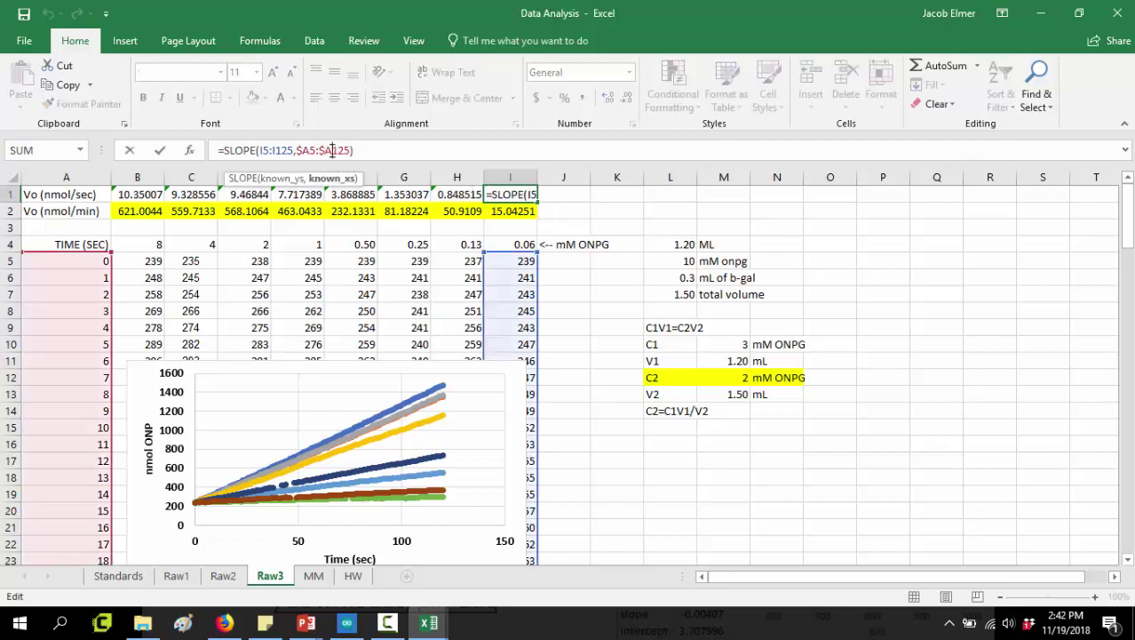
{"action": "type", "text": "$"}
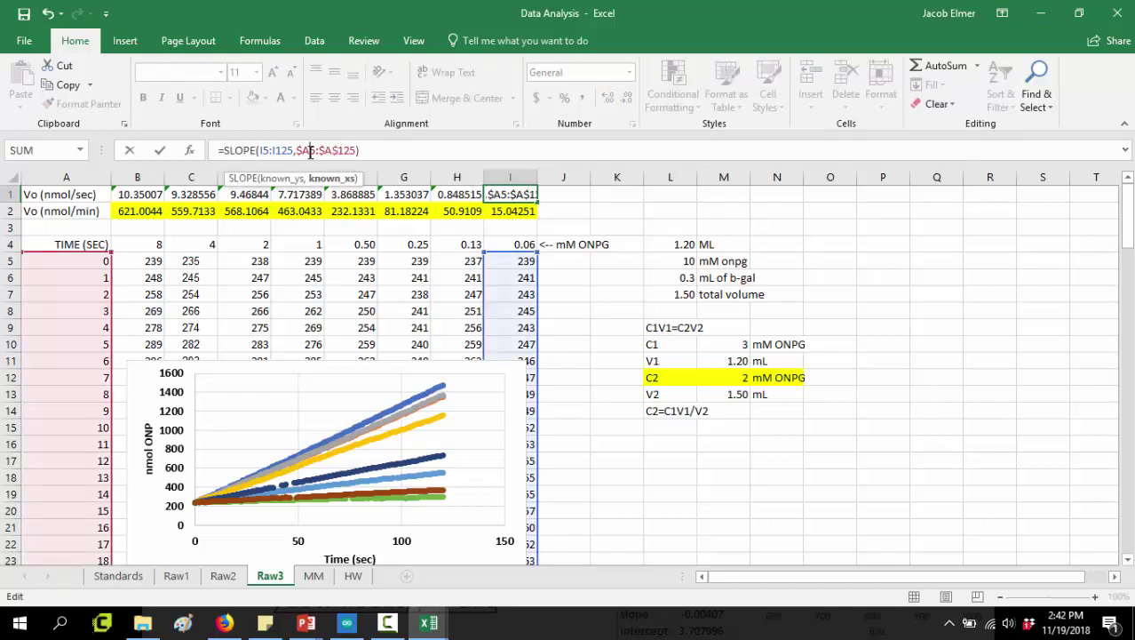
{"action": "left_click", "coordinate": [311, 150]}
{"action": "type", "text": "$"}
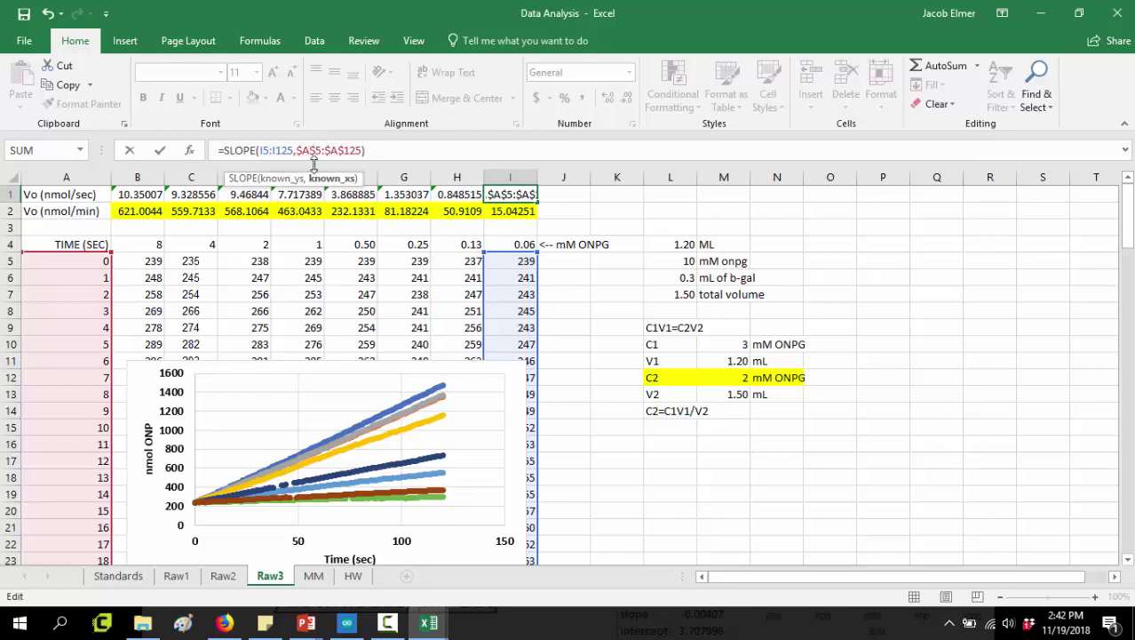
{"action": "left_click", "coordinate": [536, 199]}
Step: Test the row lock by copying I1 down to I5 and stepping through the copied formulas, and undo the copy
{"action": "left_click_drag", "start_coordinate": [535, 199], "coordinate": [512, 199]}
{"action": "key", "text": "Down"}
{"action": "key", "text": "Down"}
{"action": "key", "text": "Down"}
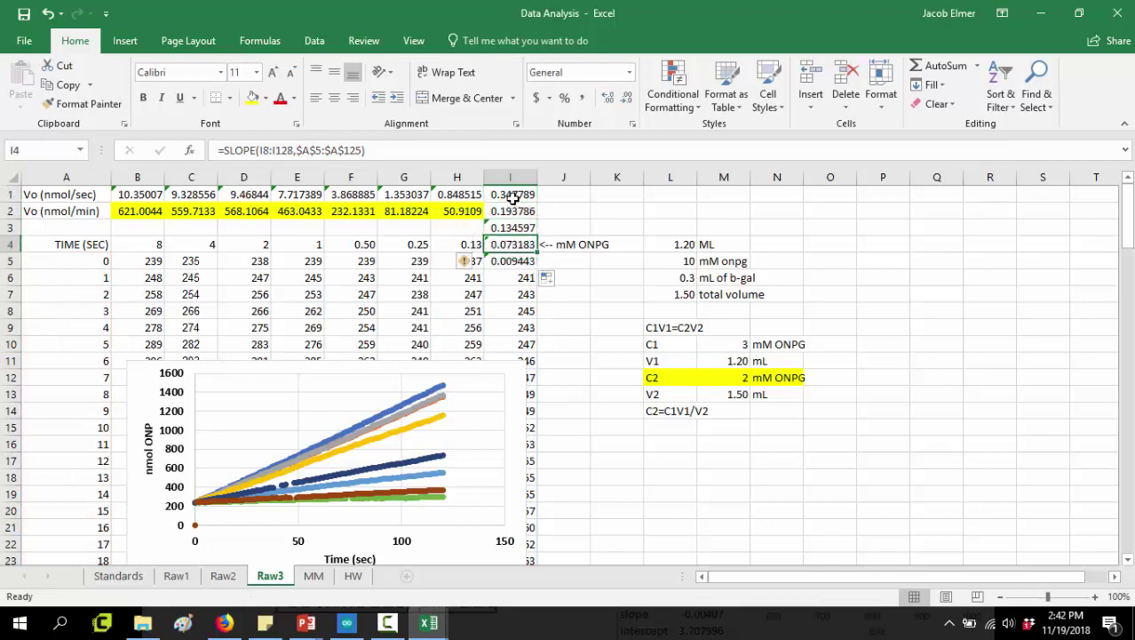
{"action": "key", "text": "Up"}
{"action": "key", "text": "Up"}
{"action": "key", "text": "Up"}
{"action": "key", "text": "Up"}
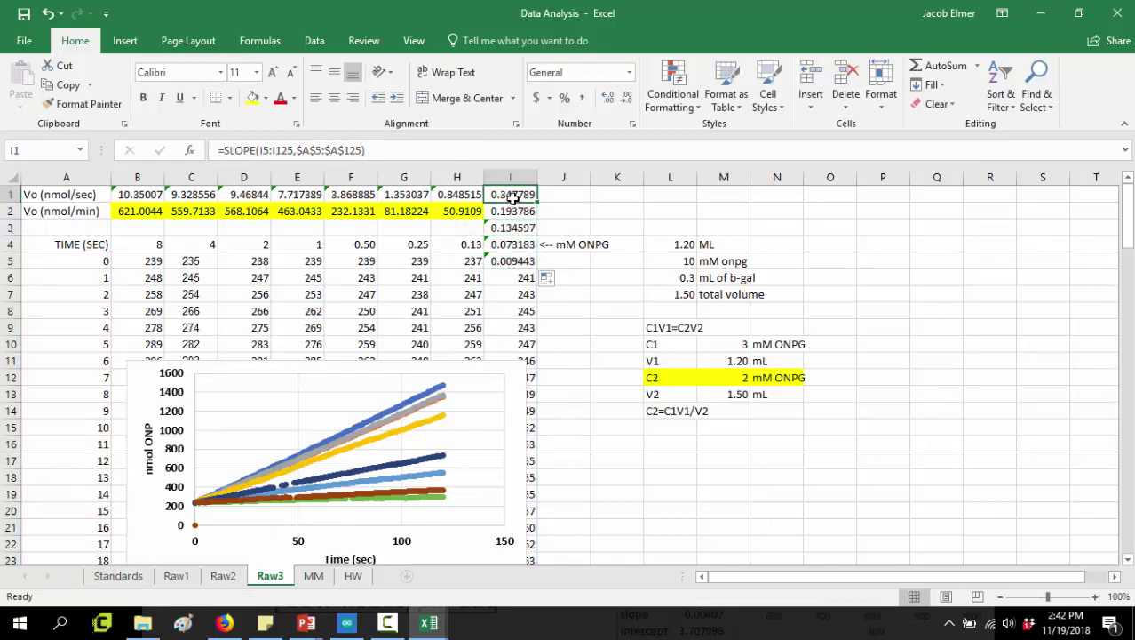
{"action": "key", "text": "ctrl+z"}
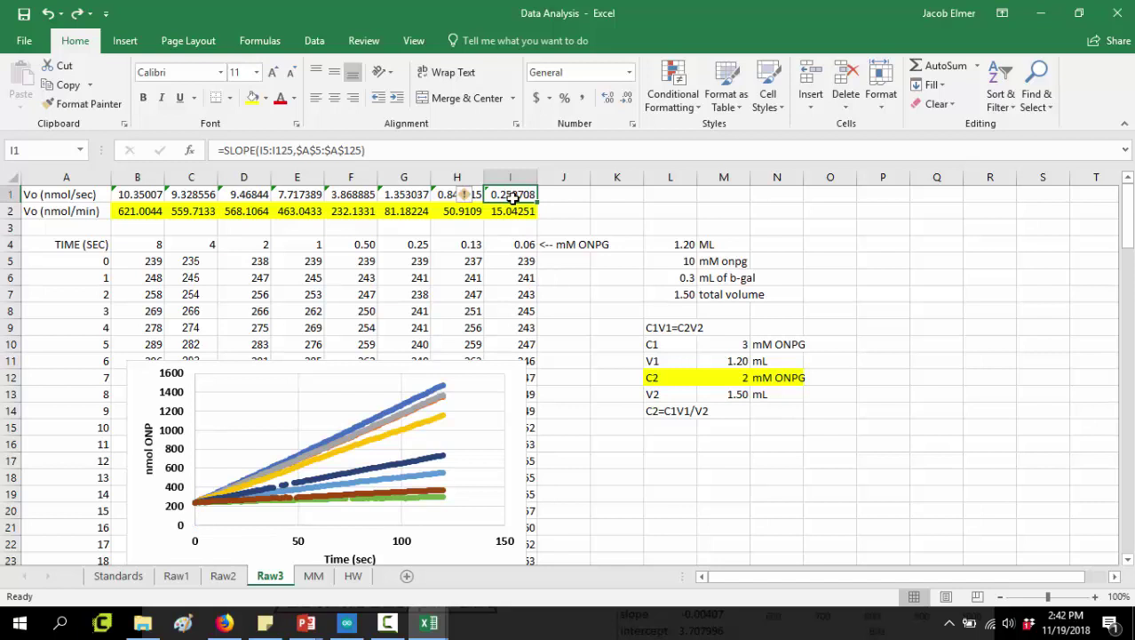
Step: Copy the nmol/min rates in B2:I2 on the Raw3 sheet
{"action": "left_click", "coordinate": [399, 240]}
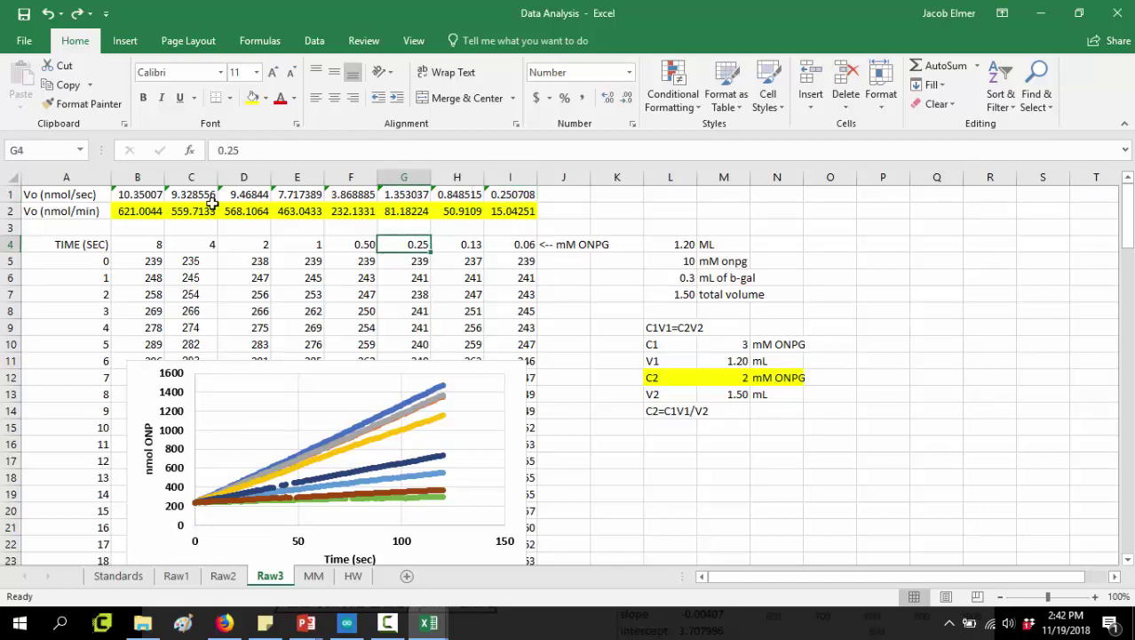
{"action": "left_click", "coordinate": [134, 194]}
{"action": "left_click", "coordinate": [133, 211]}
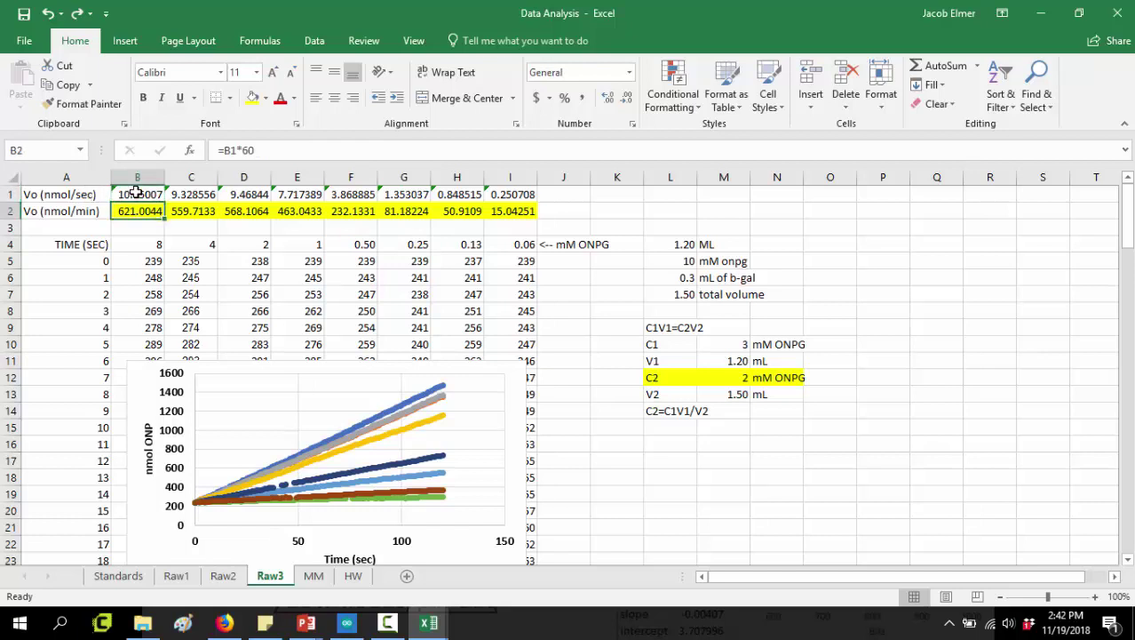
{"action": "left_click_drag", "start_coordinate": [147, 211], "coordinate": [507, 203]}
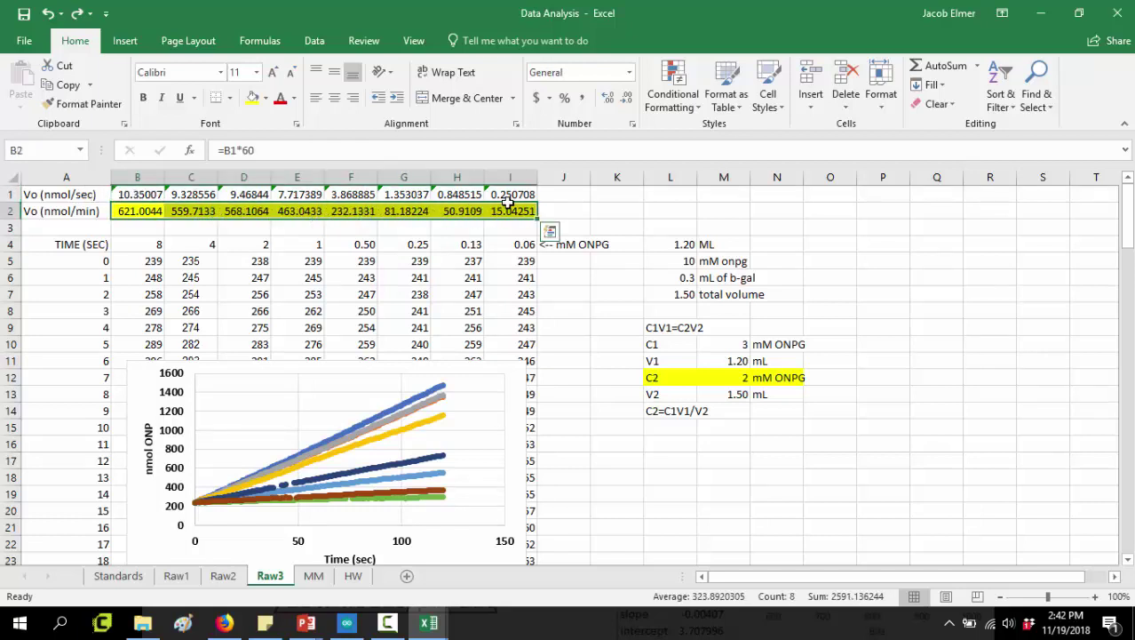
{"action": "key", "text": "ctrl+c"}
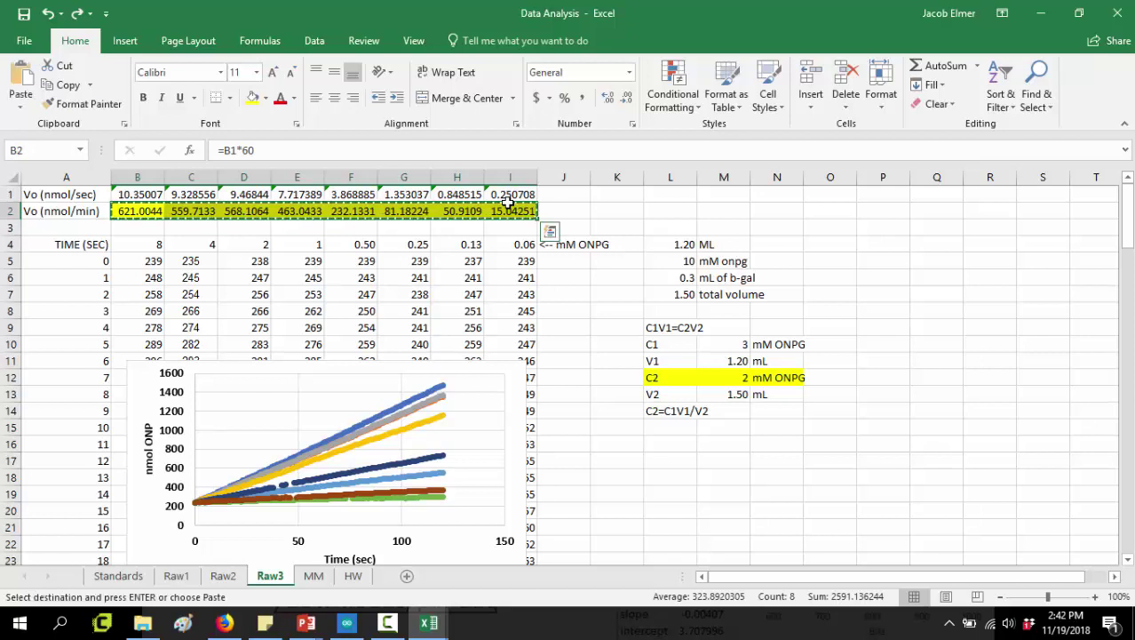
Step: Paste the copied rates as values only into row 15 of the MM sheet, starting at A15
{"action": "left_click", "coordinate": [313, 578]}
{"action": "left_click", "coordinate": [157, 490]}
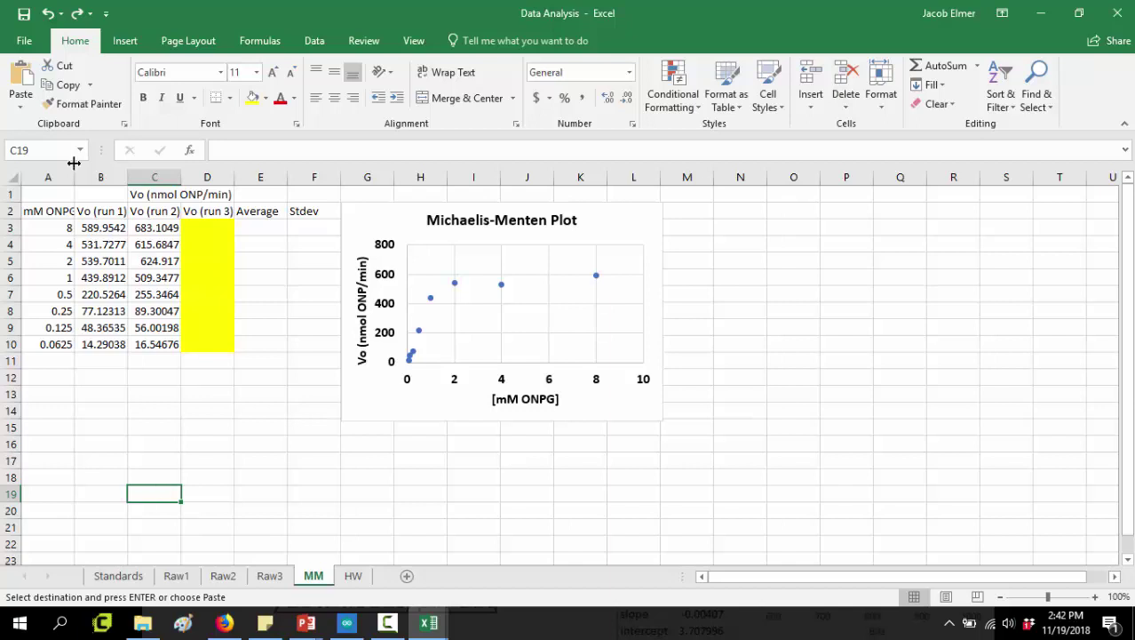
{"action": "left_click_drag", "start_coordinate": [52, 224], "coordinate": [60, 328]}
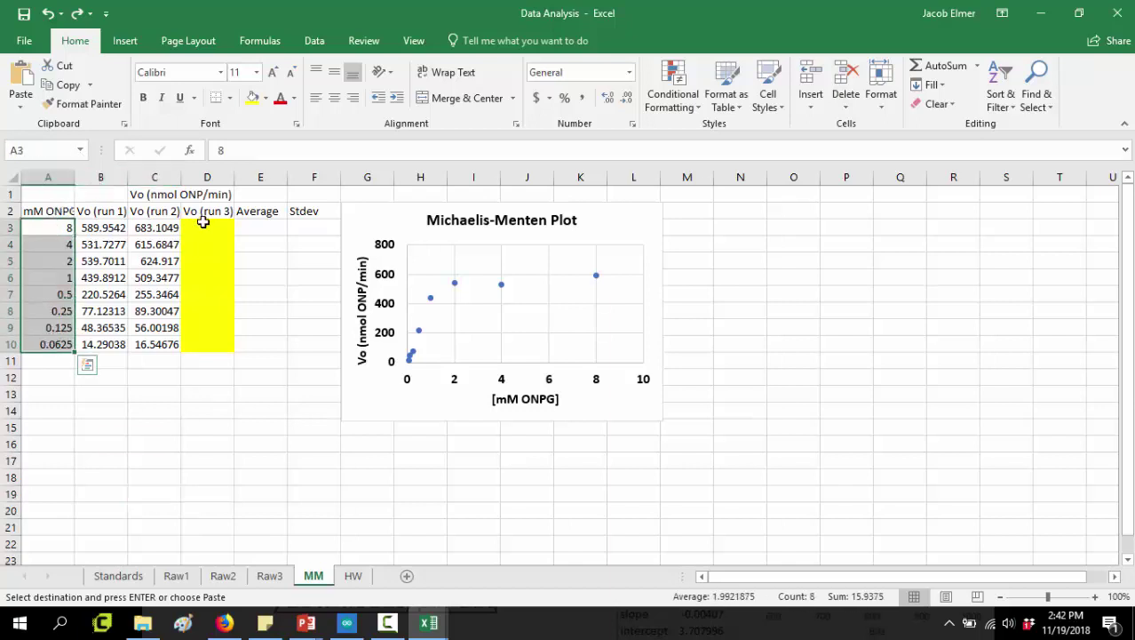
{"action": "left_click", "coordinate": [204, 226]}
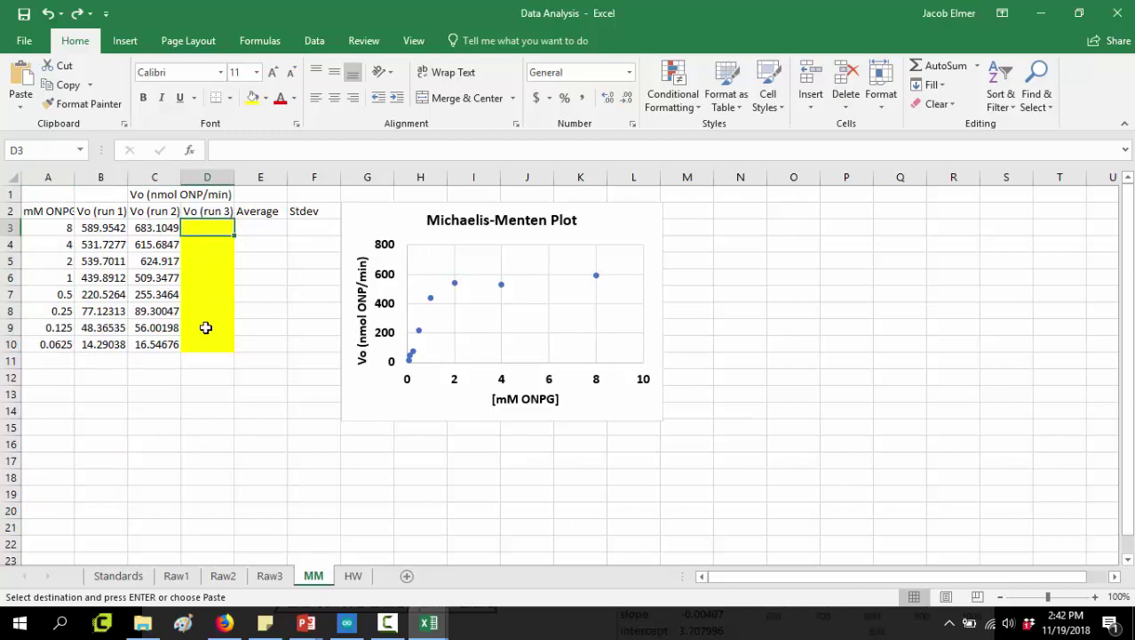
{"action": "left_click", "coordinate": [61, 420]}
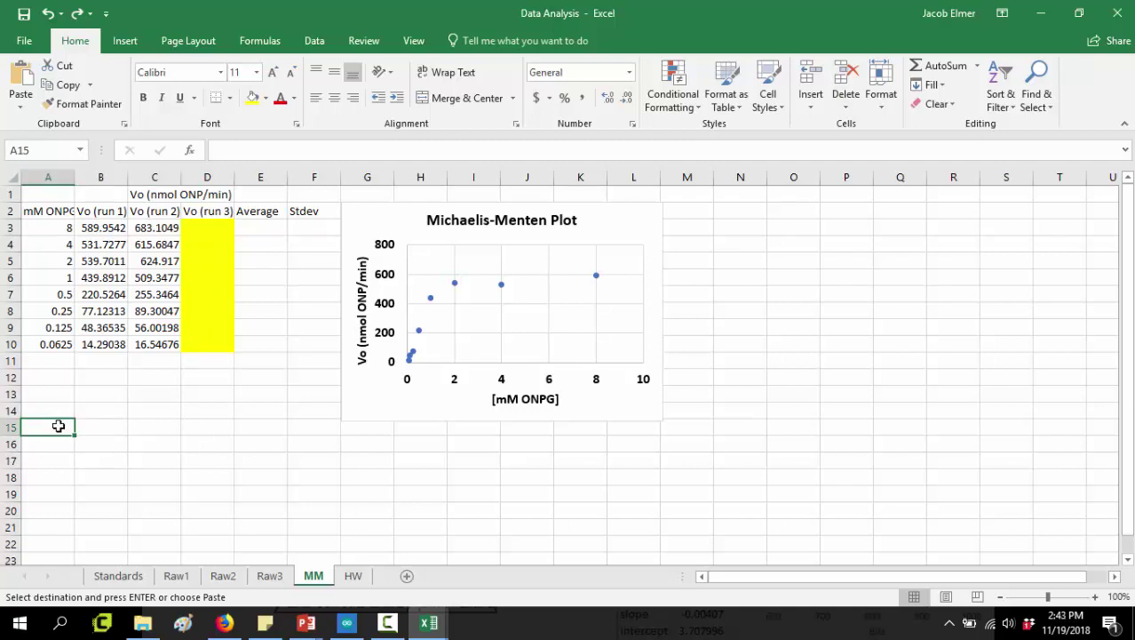
{"action": "right_click", "coordinate": [59, 427]}
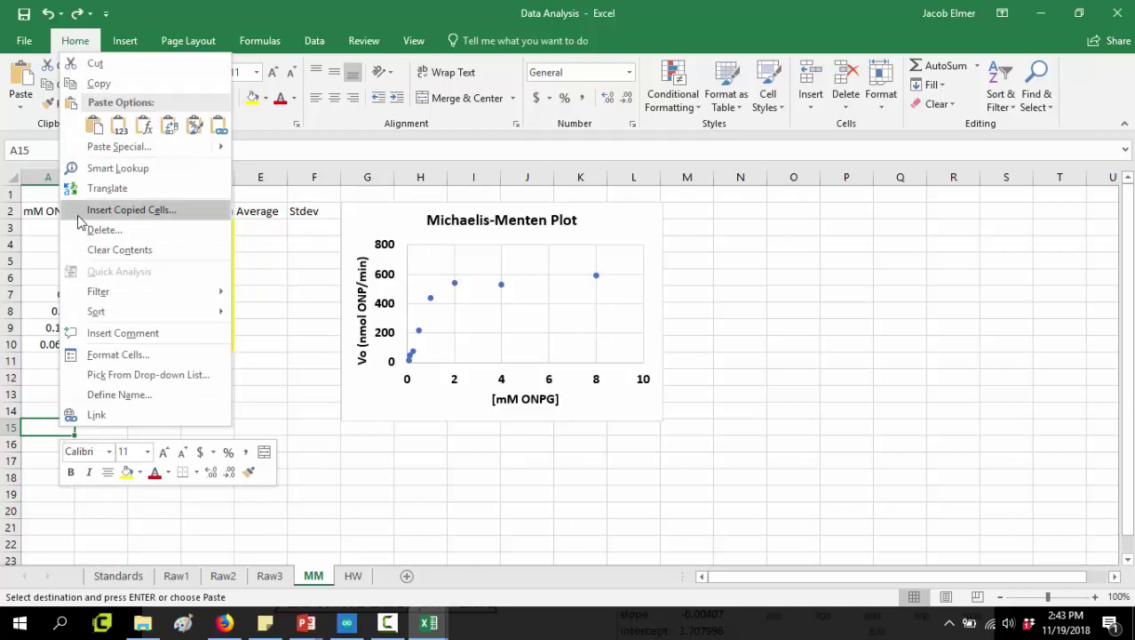
{"action": "left_click", "coordinate": [119, 128]}
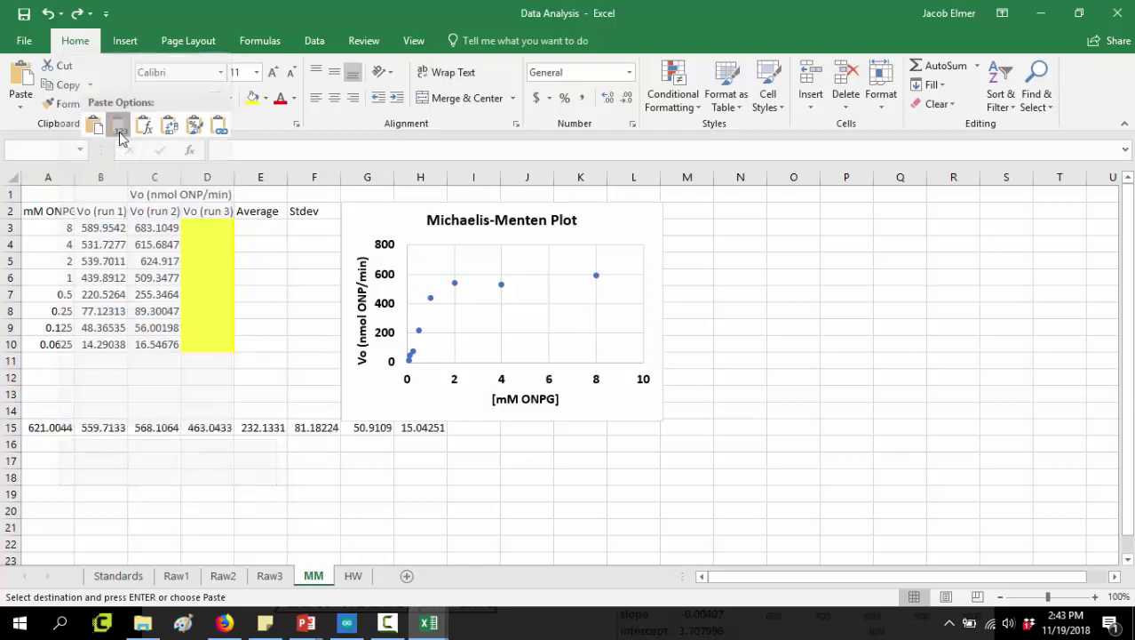
{"action": "left_click", "coordinate": [119, 129]}
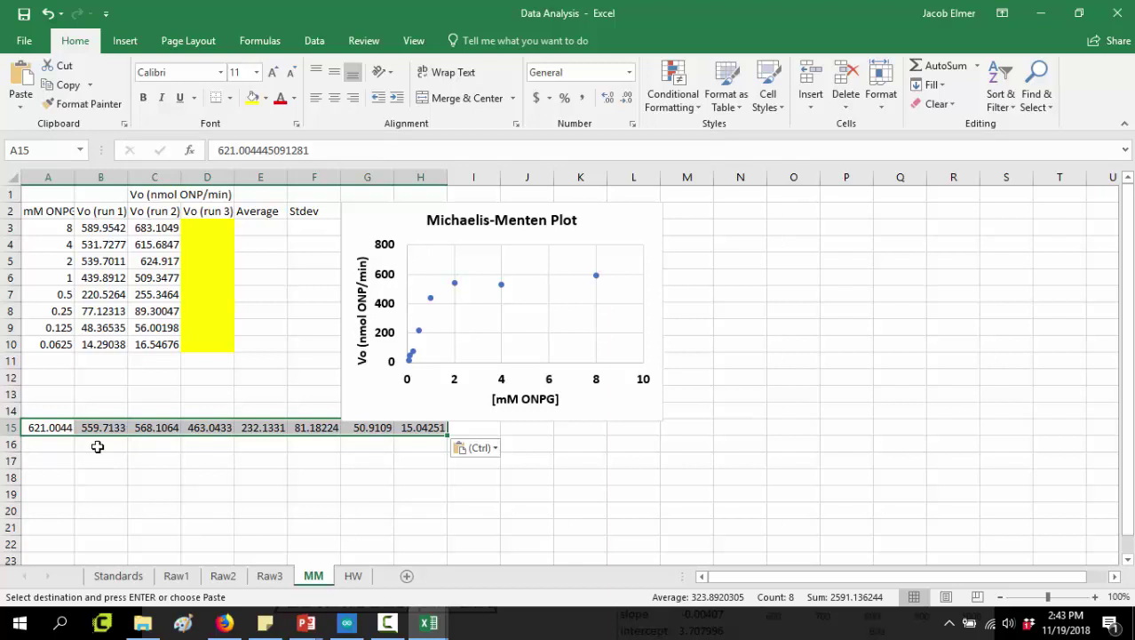
Step: Select the empty Vo (run 3) cells D3:D10 on the MM sheet
{"action": "left_click_drag", "start_coordinate": [204, 227], "coordinate": [210, 344]}
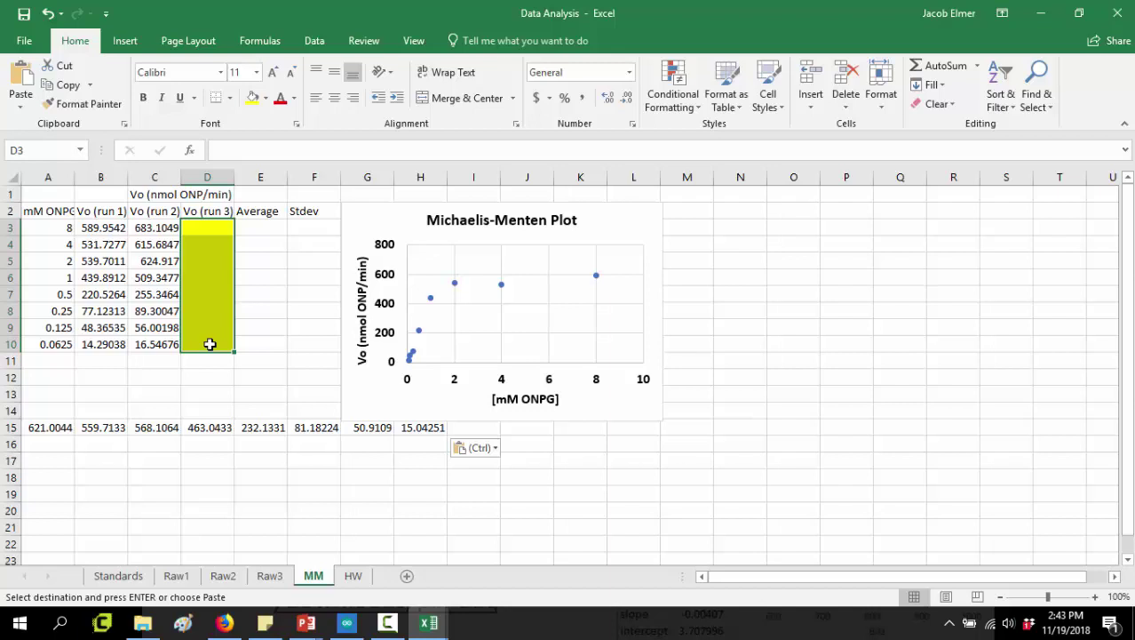
Step: Copy the values in A15:H15 and paste them transposed into the Vo (run 3) column, D3:D10
{"action": "left_click", "coordinate": [46, 427]}
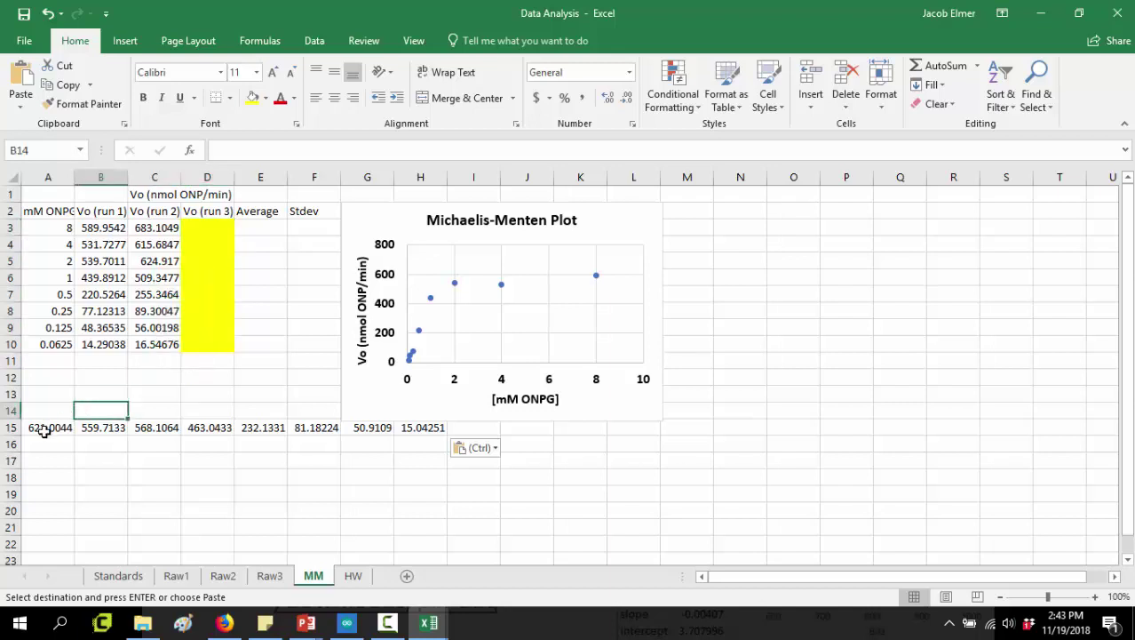
{"action": "left_click_drag", "start_coordinate": [44, 430], "coordinate": [414, 427]}
{"action": "key", "text": "ctrl+c"}
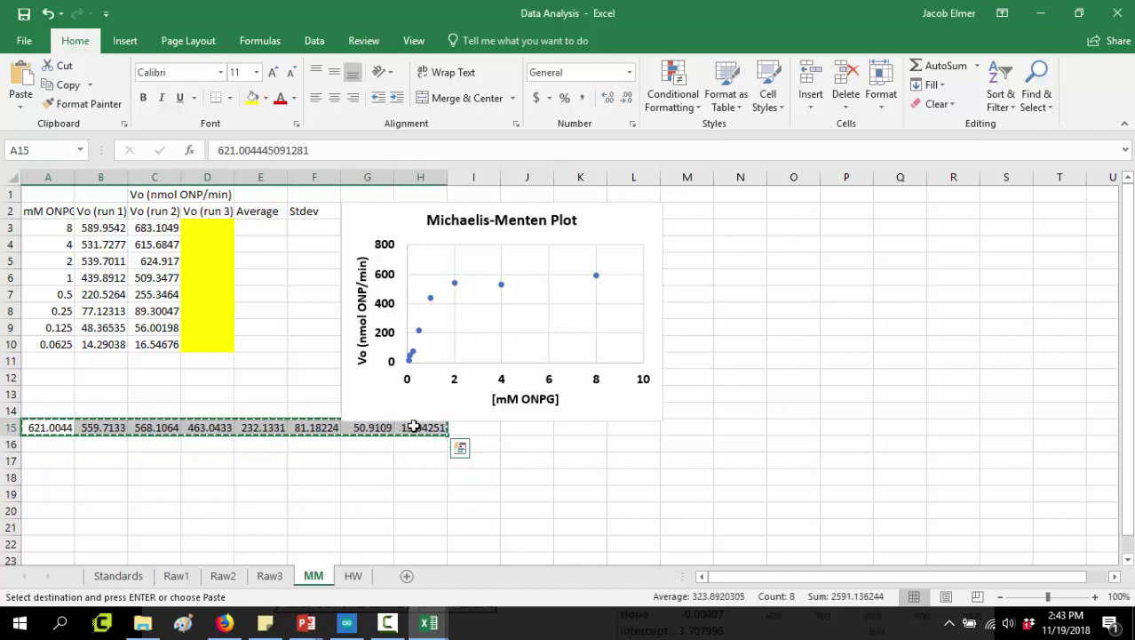
{"action": "left_click", "coordinate": [203, 225]}
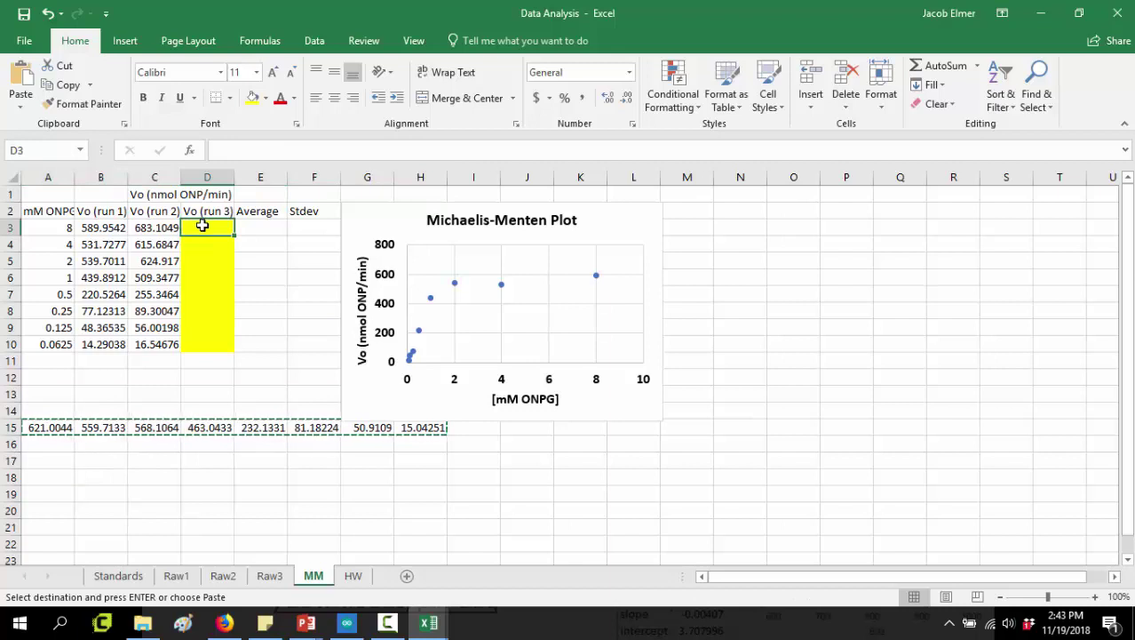
{"action": "right_click", "coordinate": [203, 229]}
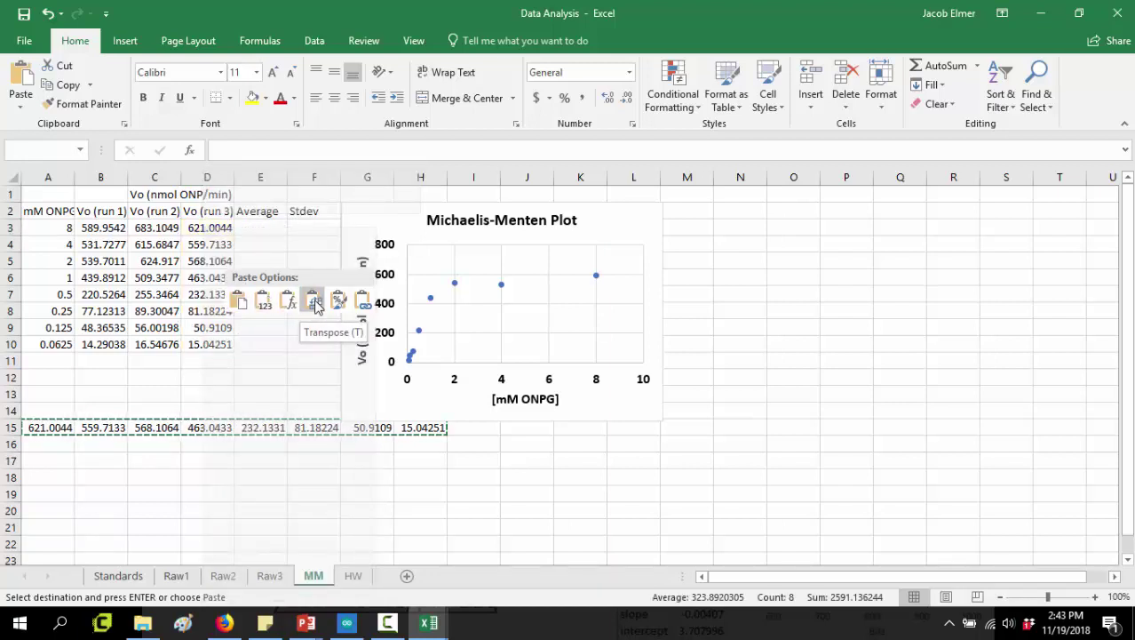
{"action": "left_click", "coordinate": [315, 303]}
{"action": "left_click", "coordinate": [72, 396]}
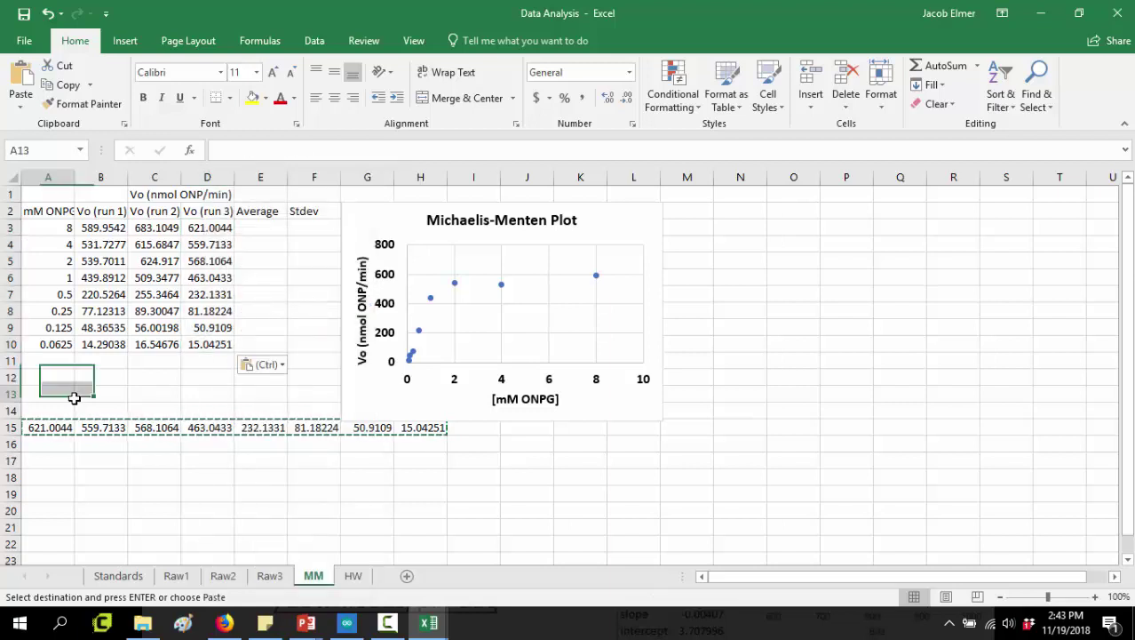
{"action": "left_click", "coordinate": [53, 427]}
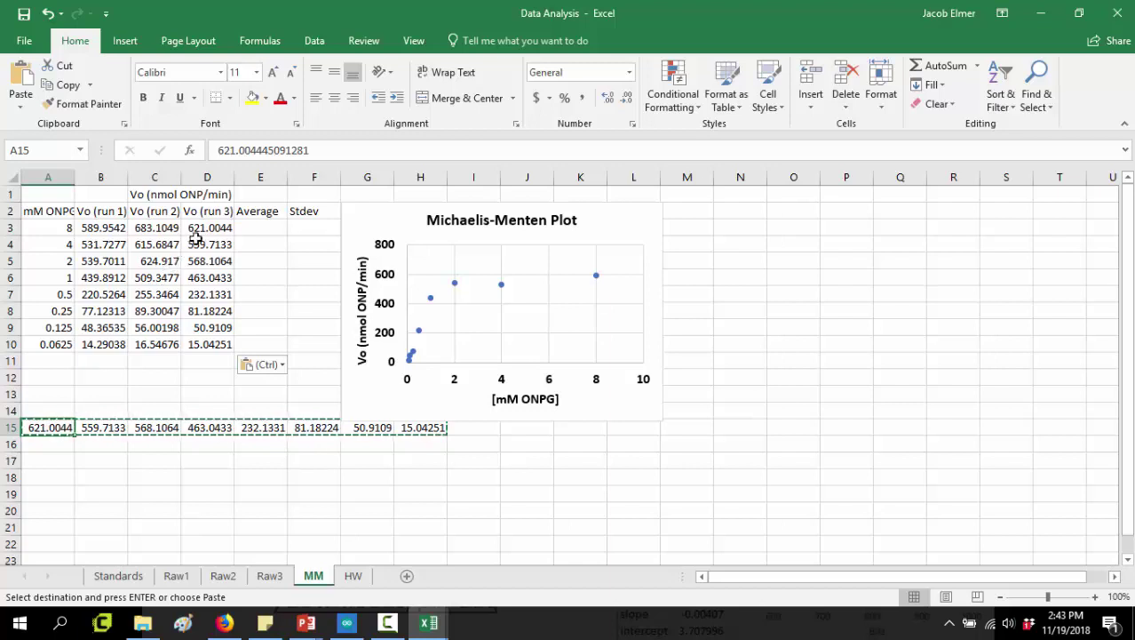
{"action": "left_click", "coordinate": [158, 381]}
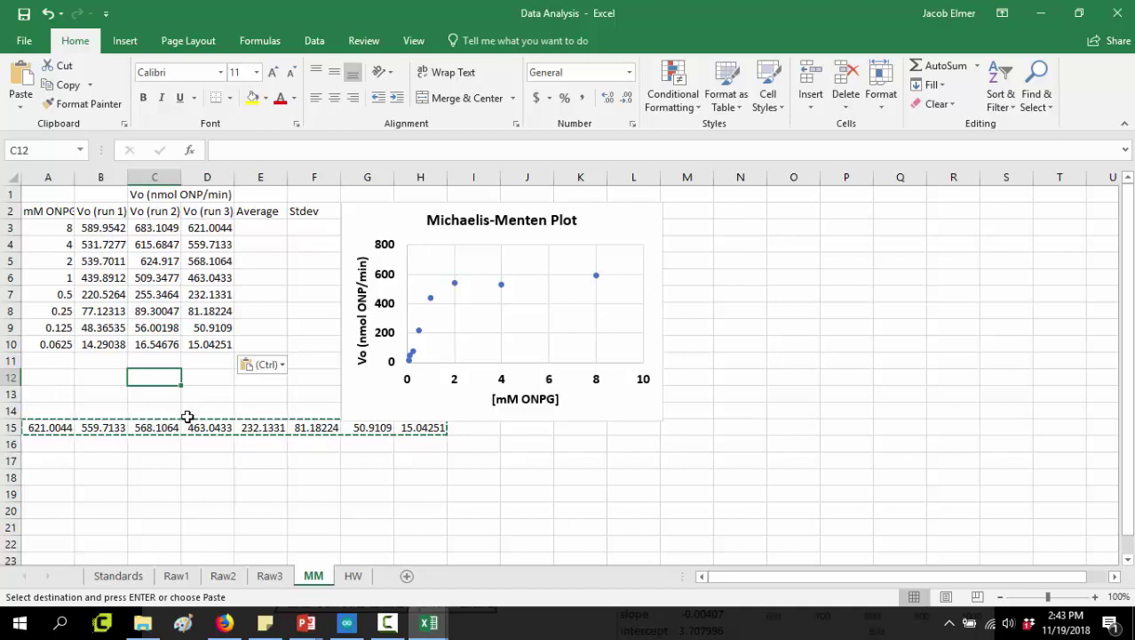
Step: Cut the row of values in A15:H15 and paste it into row 17 starting at D17
{"action": "left_click_drag", "start_coordinate": [64, 427], "coordinate": [410, 427]}
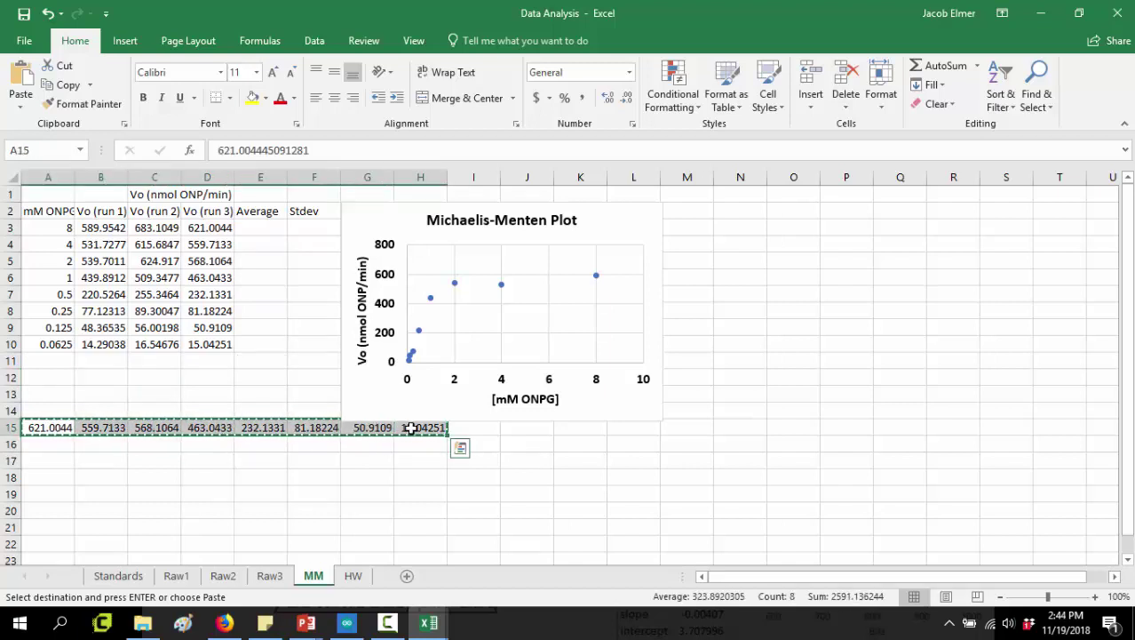
{"action": "left_click", "coordinate": [212, 459]}
{"action": "right_click", "coordinate": [213, 459]}
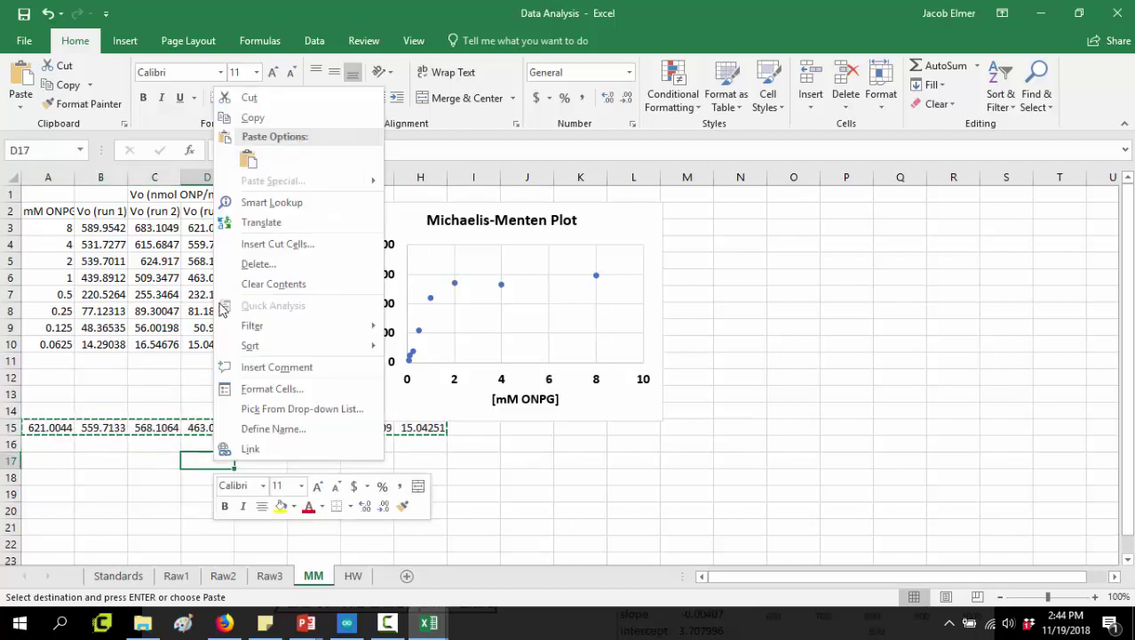
{"action": "left_click", "coordinate": [249, 161]}
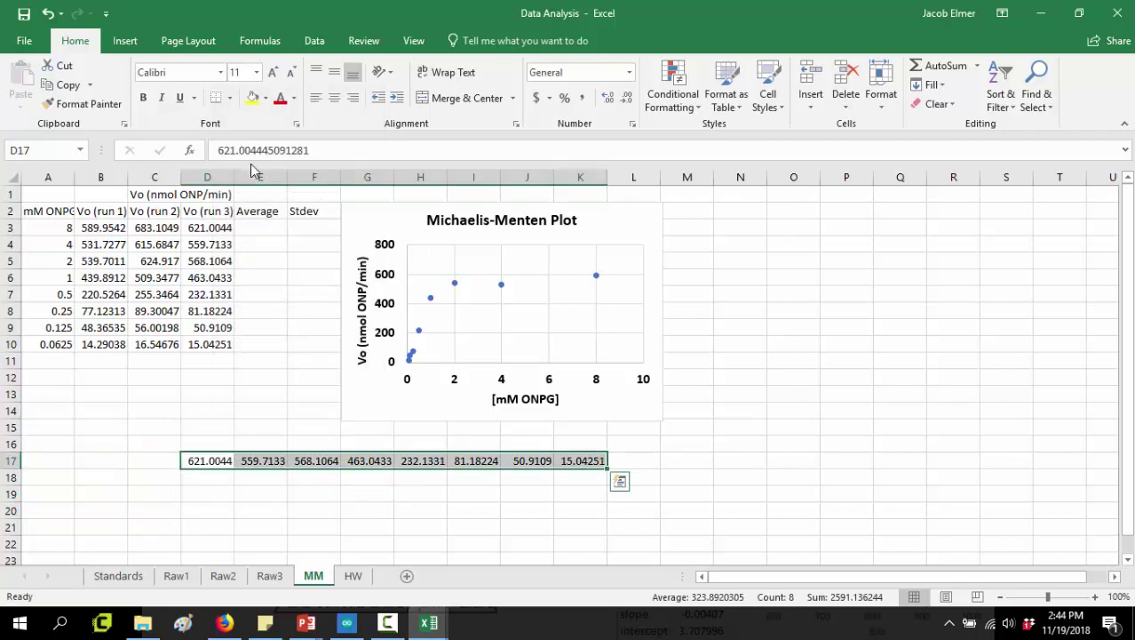
Step: Copy the values in D17:K17 and paste them transposed into the Vo (run 3) column starting at D3
{"action": "key", "text": "Escape"}
{"action": "key", "text": "ctrl+c"}
{"action": "left_click", "coordinate": [230, 235]}
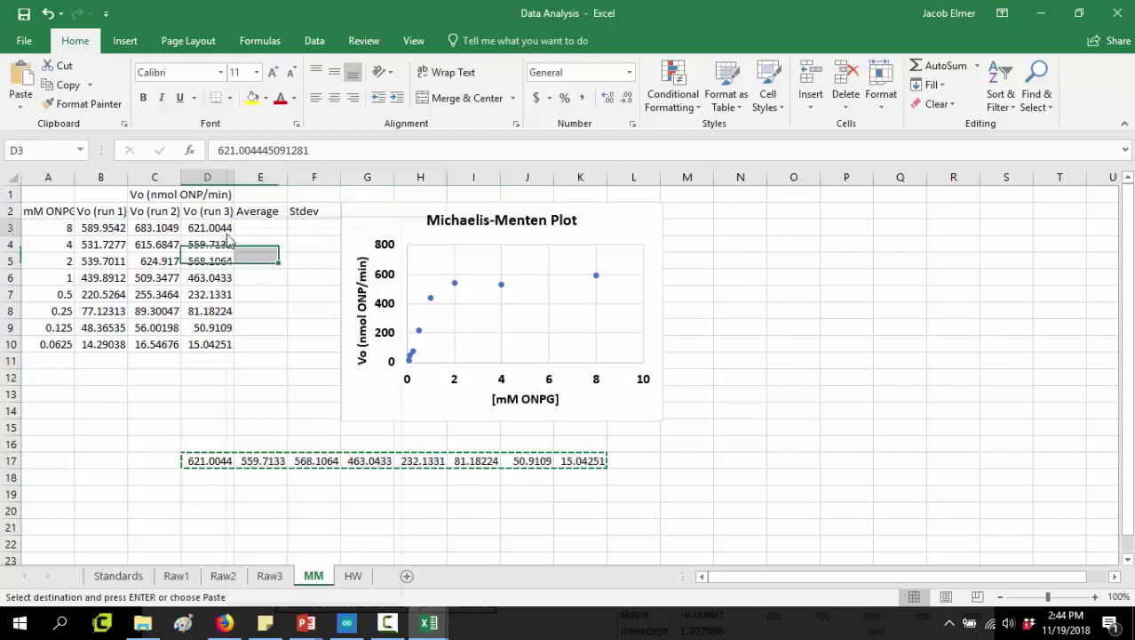
{"action": "right_click", "coordinate": [229, 238]}
{"action": "left_click", "coordinate": [335, 302]}
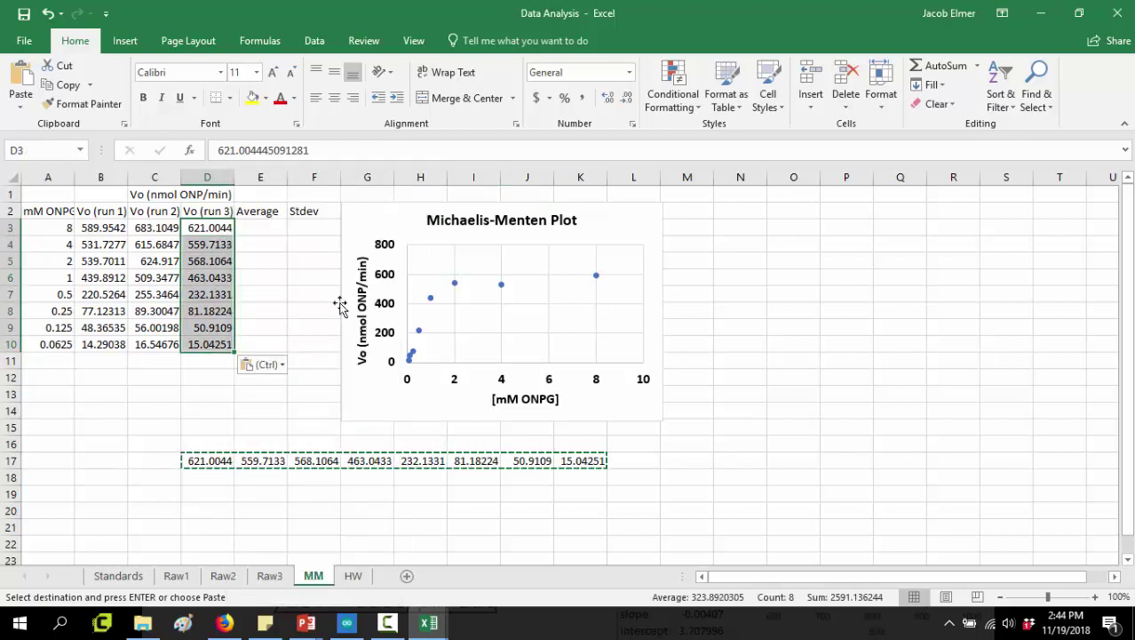
Step: Clear the leftover horizontal row of run 3 values from row 17
{"action": "left_click", "coordinate": [157, 446]}
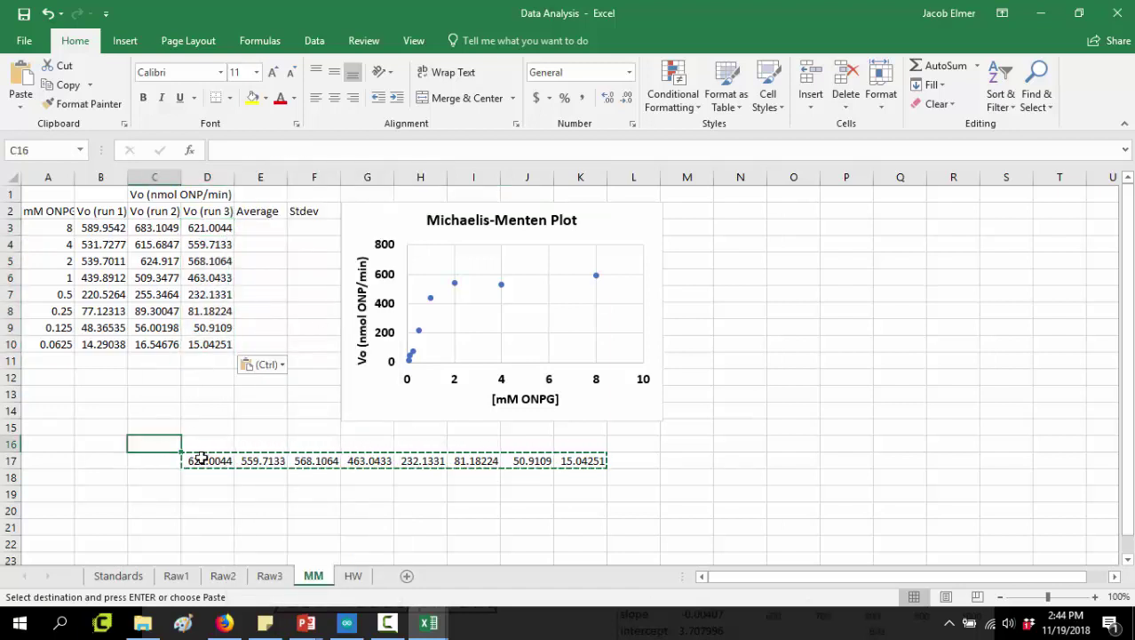
{"action": "left_click_drag", "start_coordinate": [201, 458], "coordinate": [617, 453]}
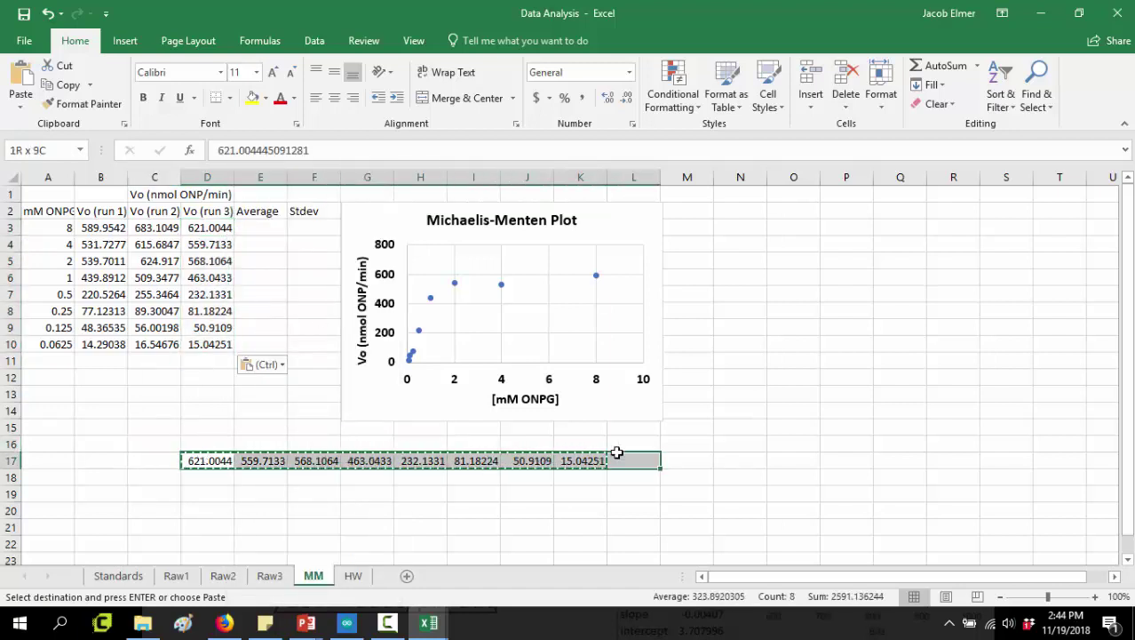
{"action": "key", "text": "Delete"}
{"action": "left_click", "coordinate": [153, 380]}
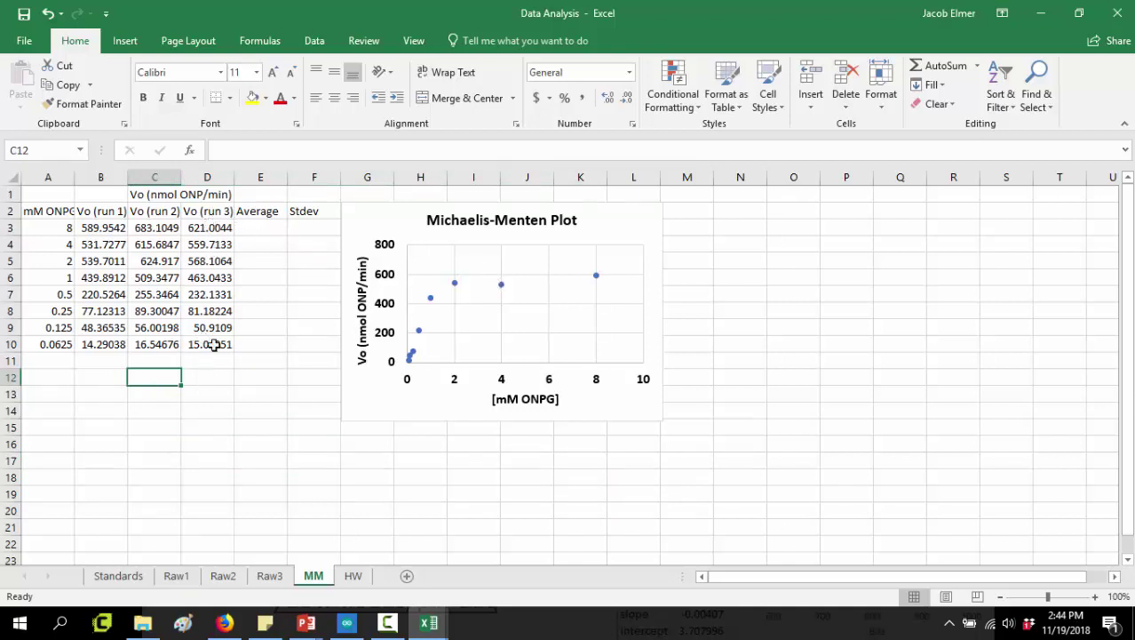
Step: Replace the Michaelis-Menten chart with a new markers-only scatter chart of A3:B10, placed beside the data table
{"action": "left_click", "coordinate": [351, 229]}
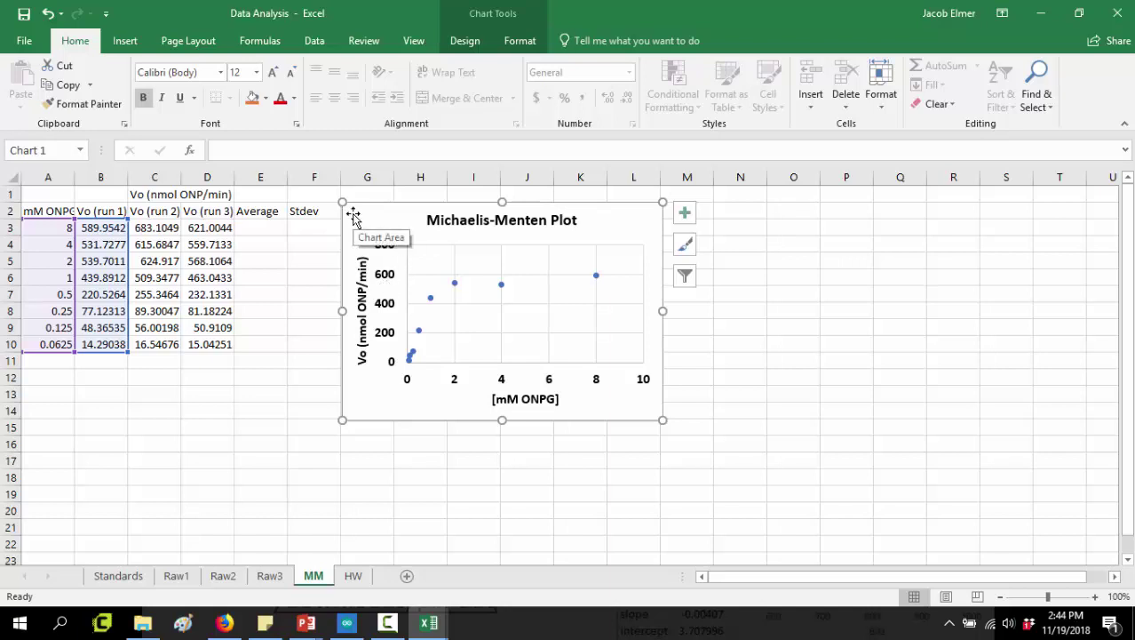
{"action": "key", "text": "Delete"}
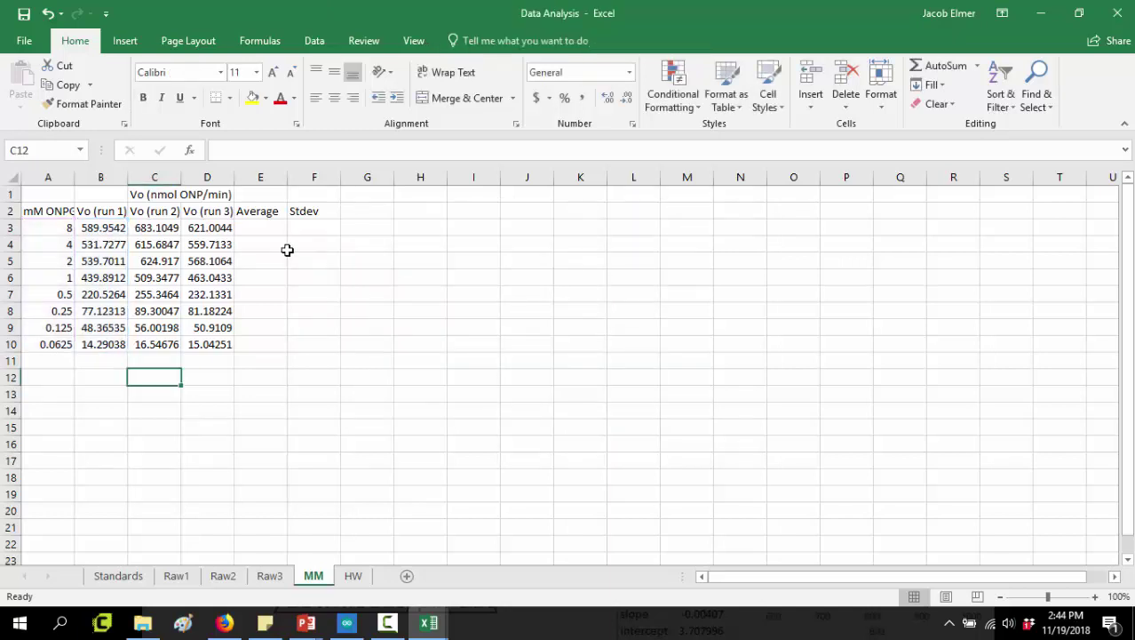
{"action": "left_click_drag", "start_coordinate": [51, 227], "coordinate": [96, 344]}
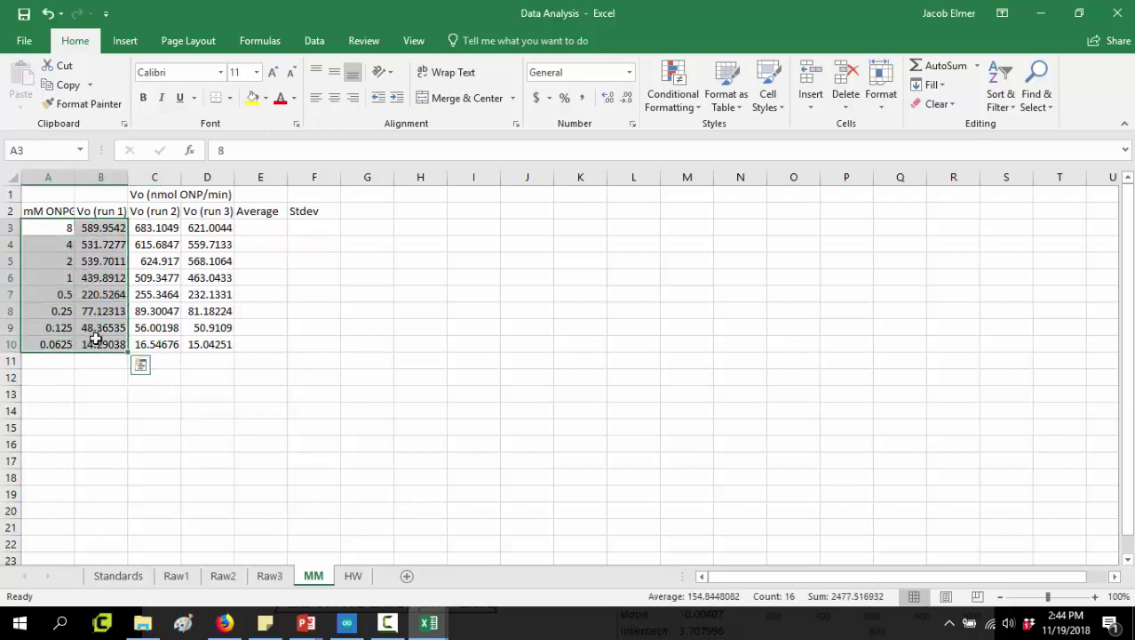
{"action": "left_click", "coordinate": [123, 41]}
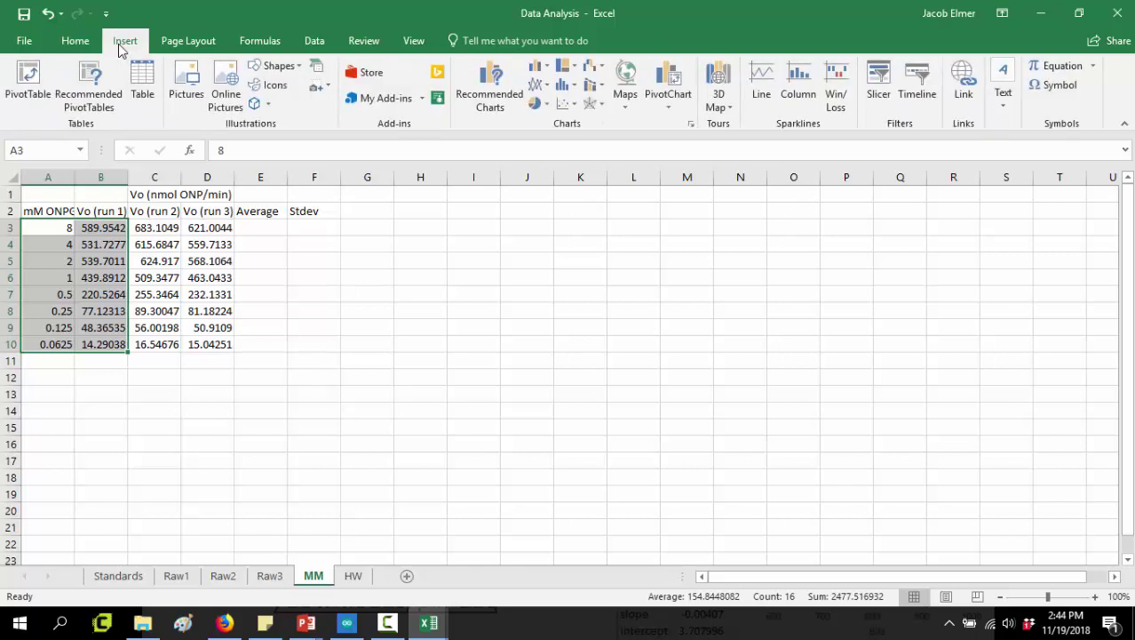
{"action": "left_click", "coordinate": [565, 103]}
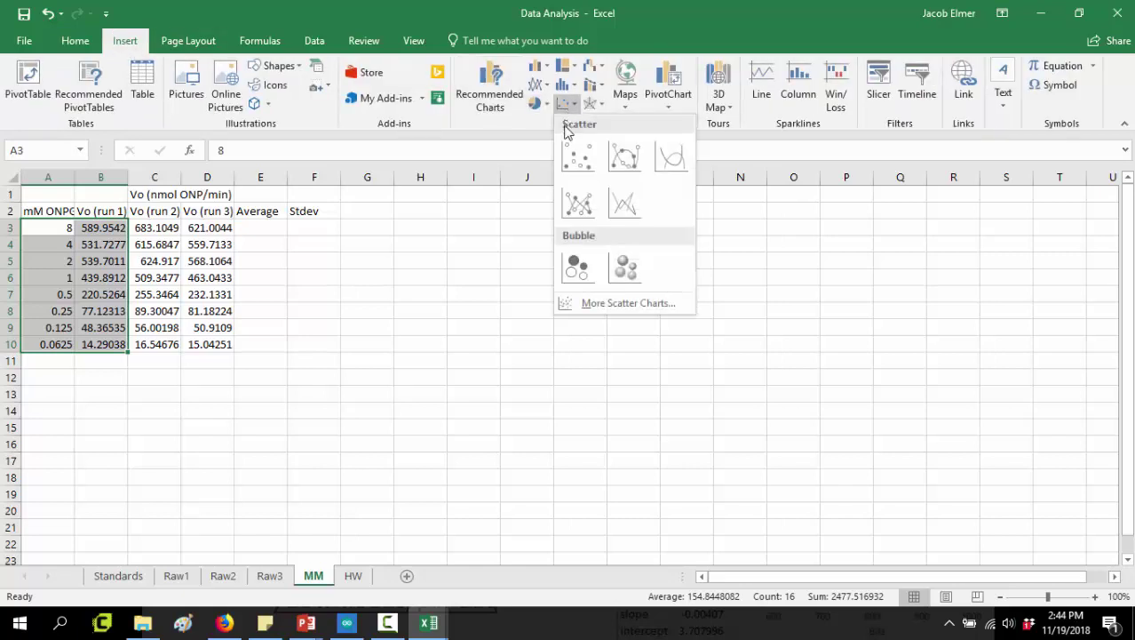
{"action": "left_click", "coordinate": [569, 159]}
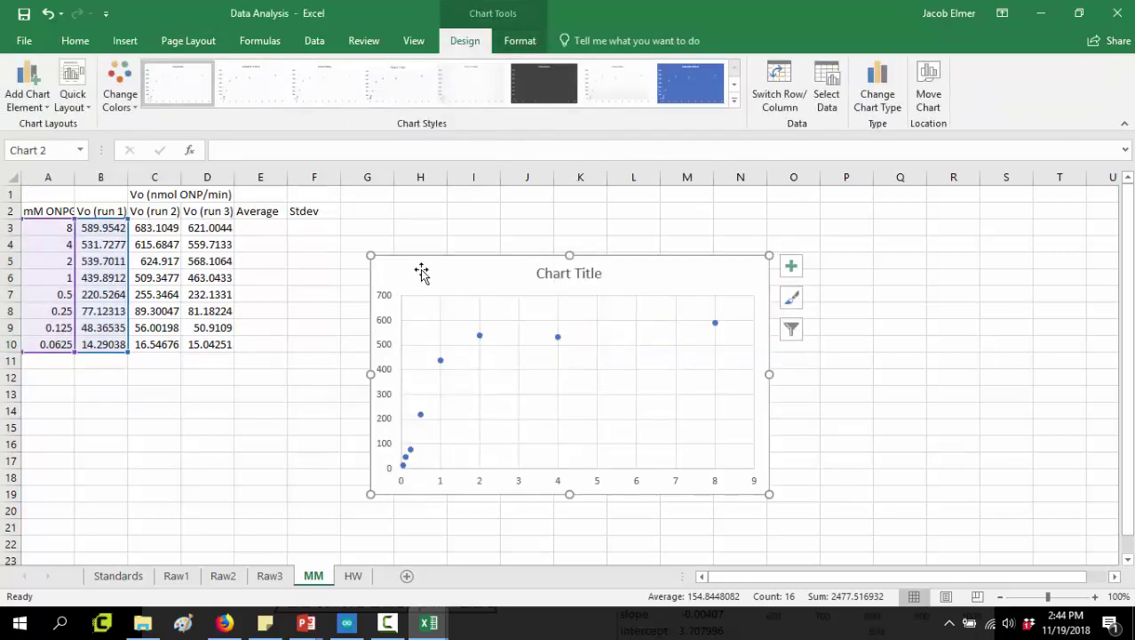
{"action": "left_click_drag", "start_coordinate": [421, 271], "coordinate": [393, 197]}
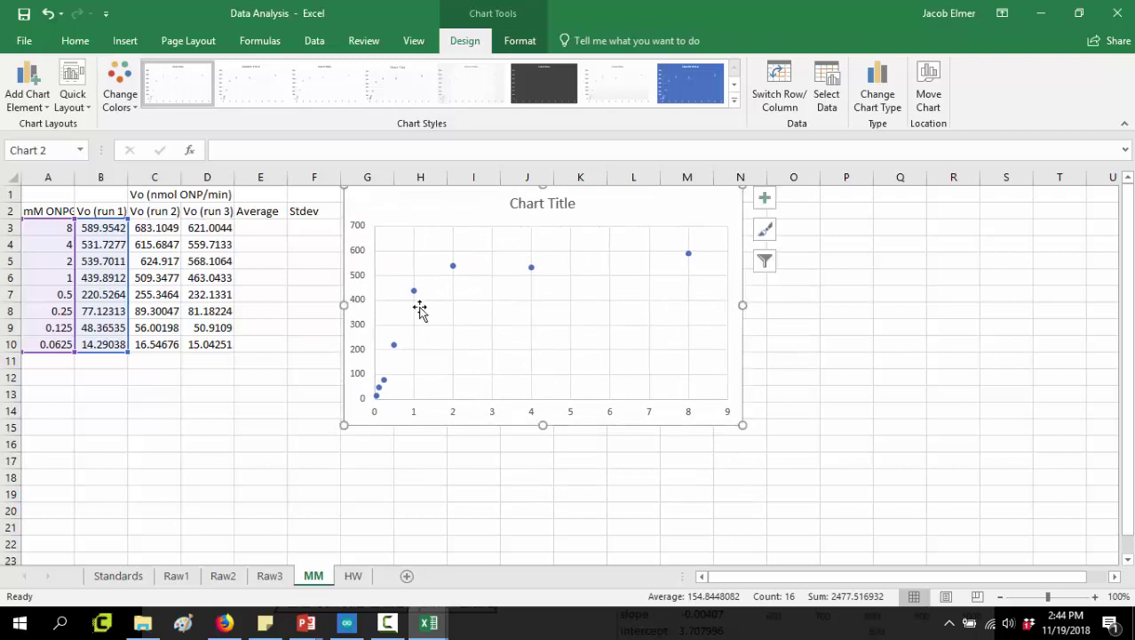
{"action": "left_click", "coordinate": [414, 293]}
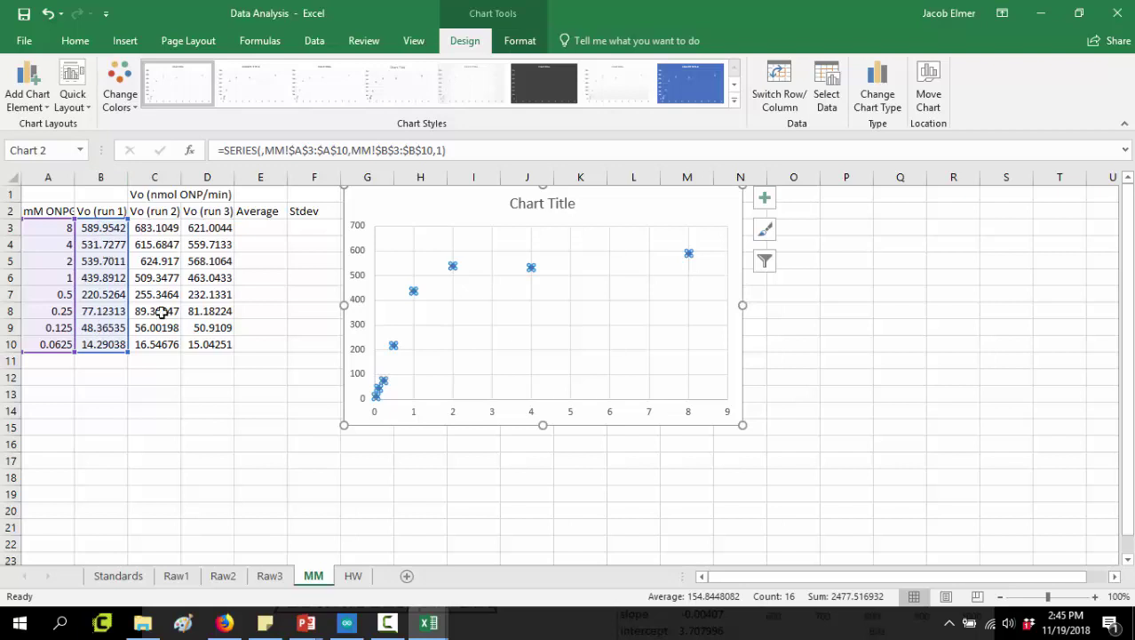
{"action": "left_click", "coordinate": [244, 391]}
{"action": "left_click", "coordinate": [360, 282]}
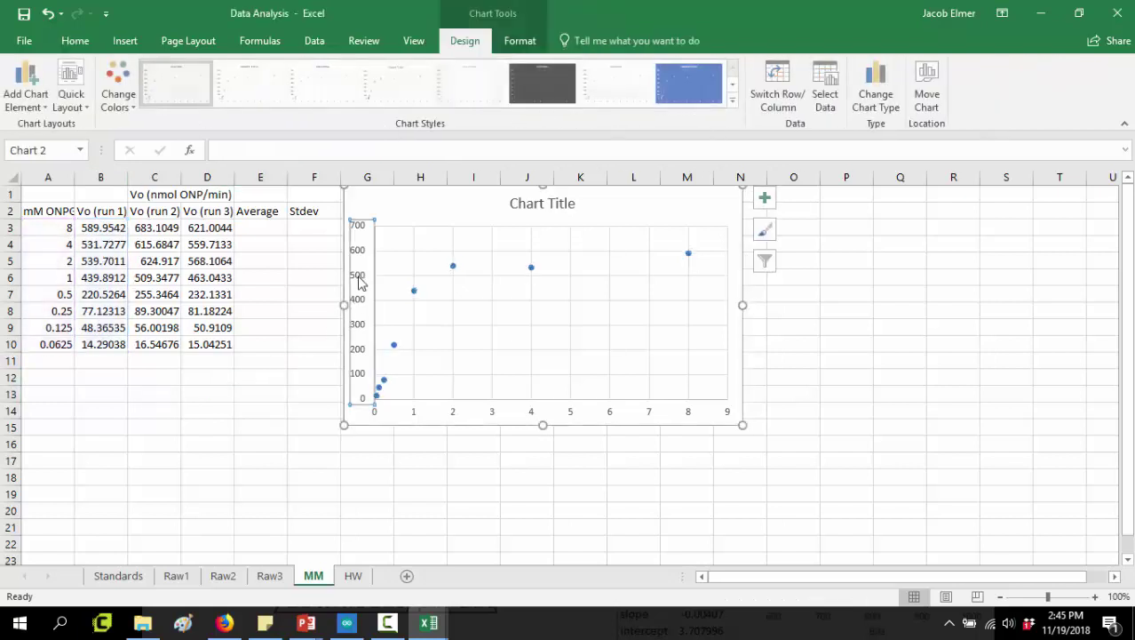
Step: Add primary horizontal and primary vertical axis titles to the scatter chart
{"action": "left_click", "coordinate": [456, 209]}
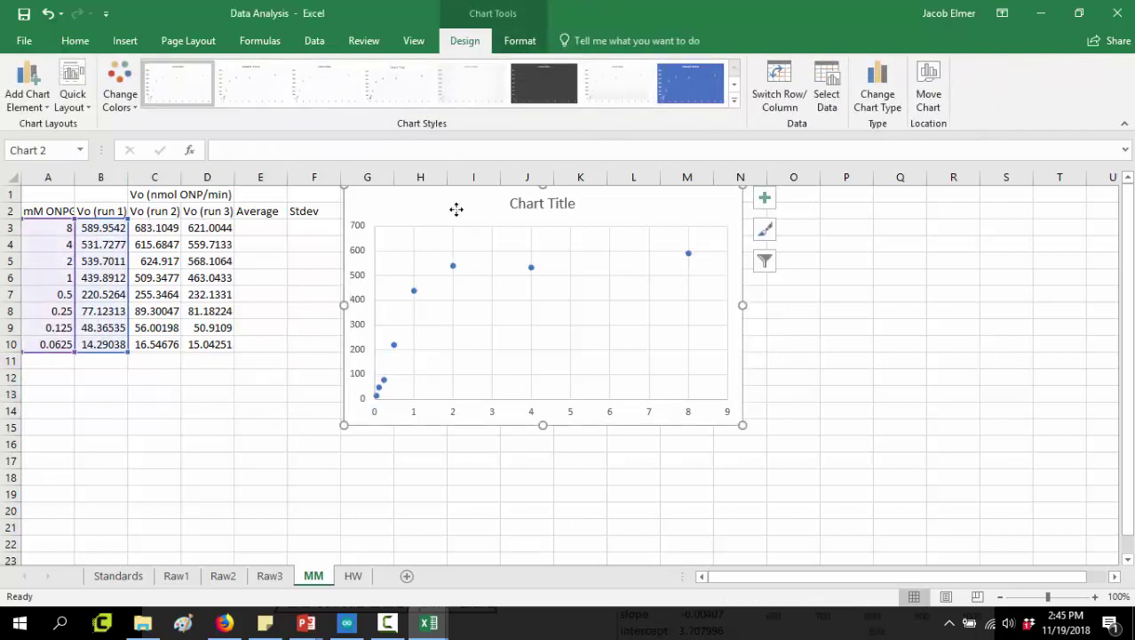
{"action": "left_click", "coordinate": [522, 43]}
{"action": "left_click", "coordinate": [463, 41]}
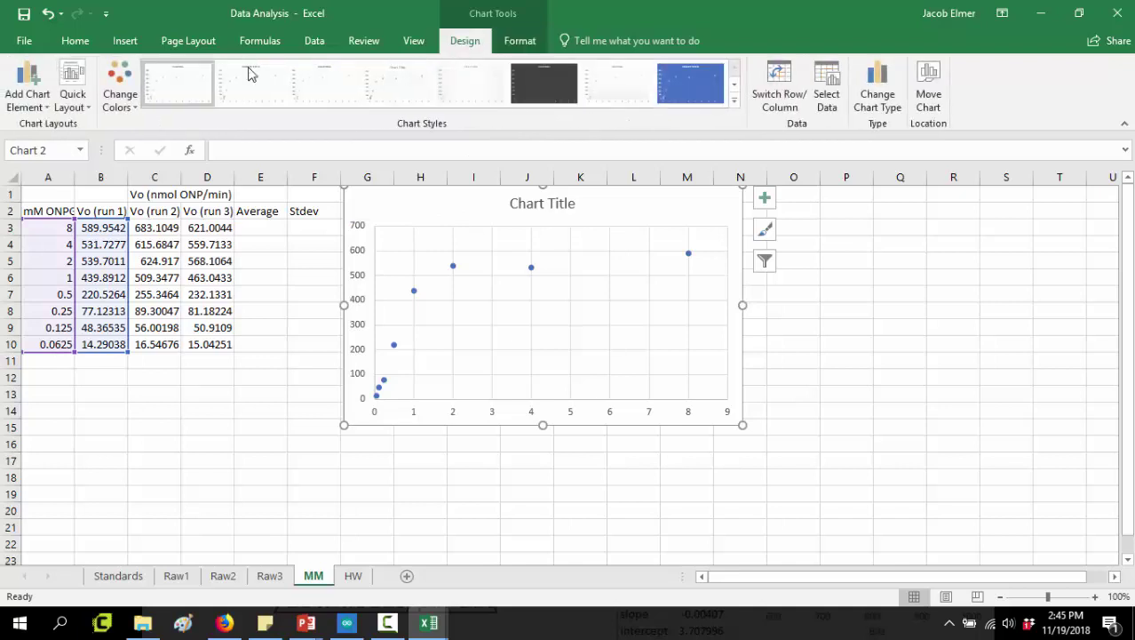
{"action": "left_click", "coordinate": [27, 88]}
{"action": "mouse_move", "coordinate": [76, 147]}
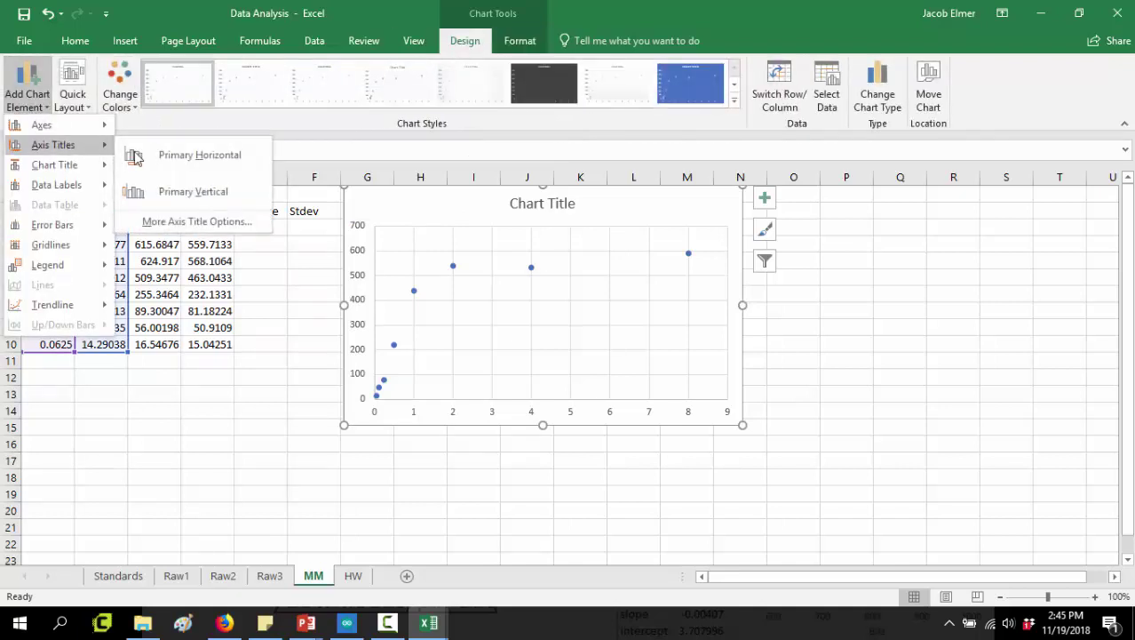
{"action": "left_click", "coordinate": [169, 152]}
{"action": "left_click", "coordinate": [28, 100]}
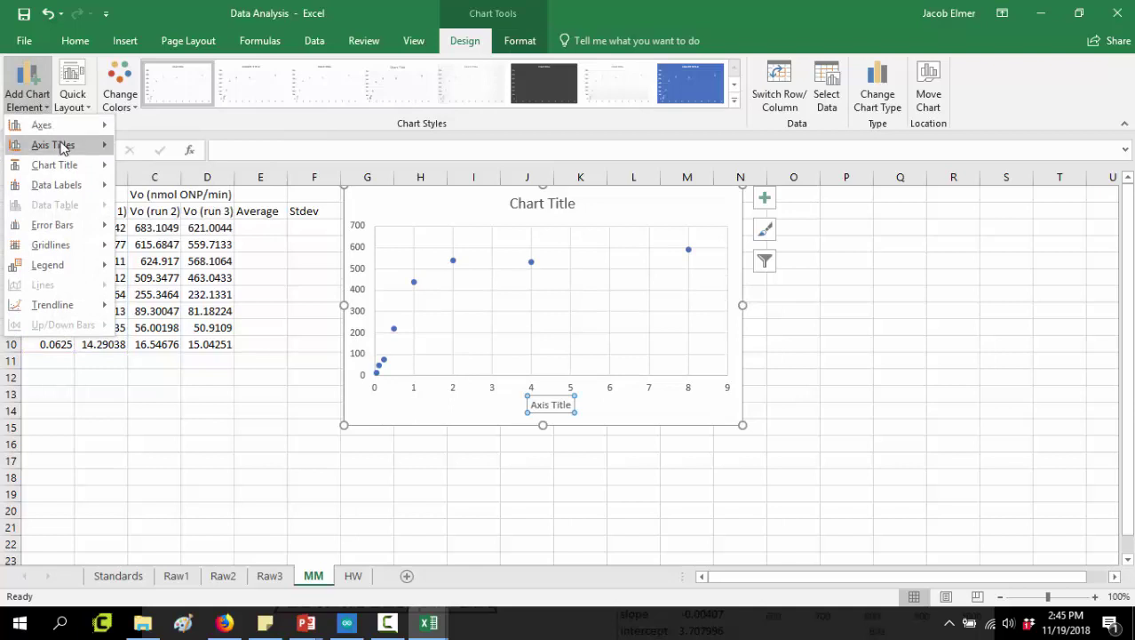
{"action": "left_click", "coordinate": [194, 191]}
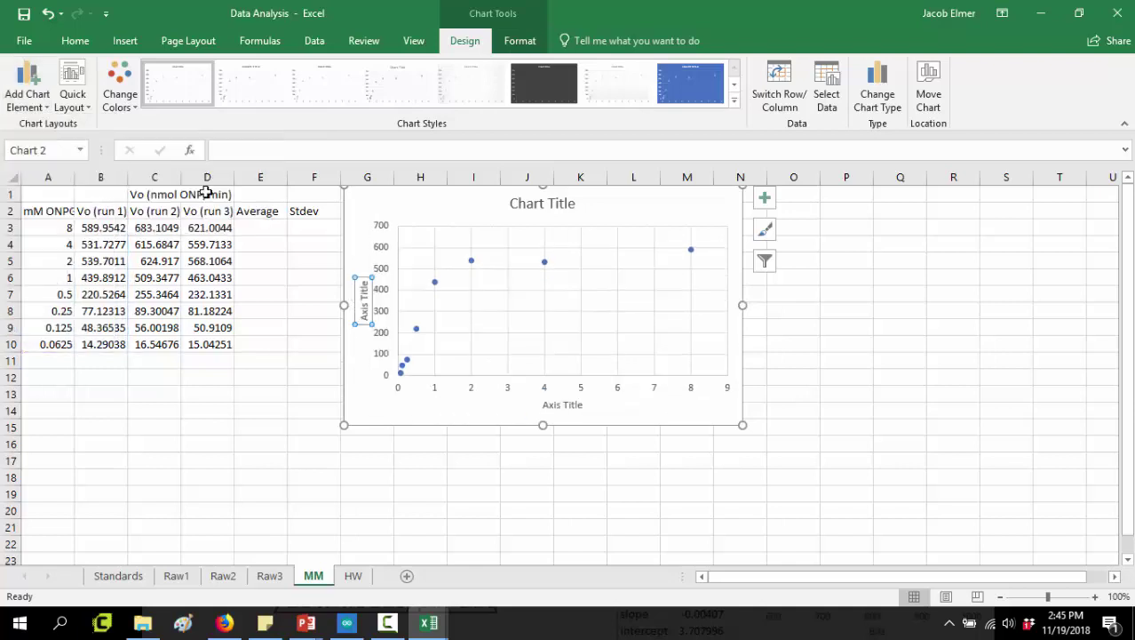
Step: Set the chart's vertical axis title to "nmol ONP" and its horizontal axis title to "mM ONPG"
{"action": "triple_click", "coordinate": [365, 288]}
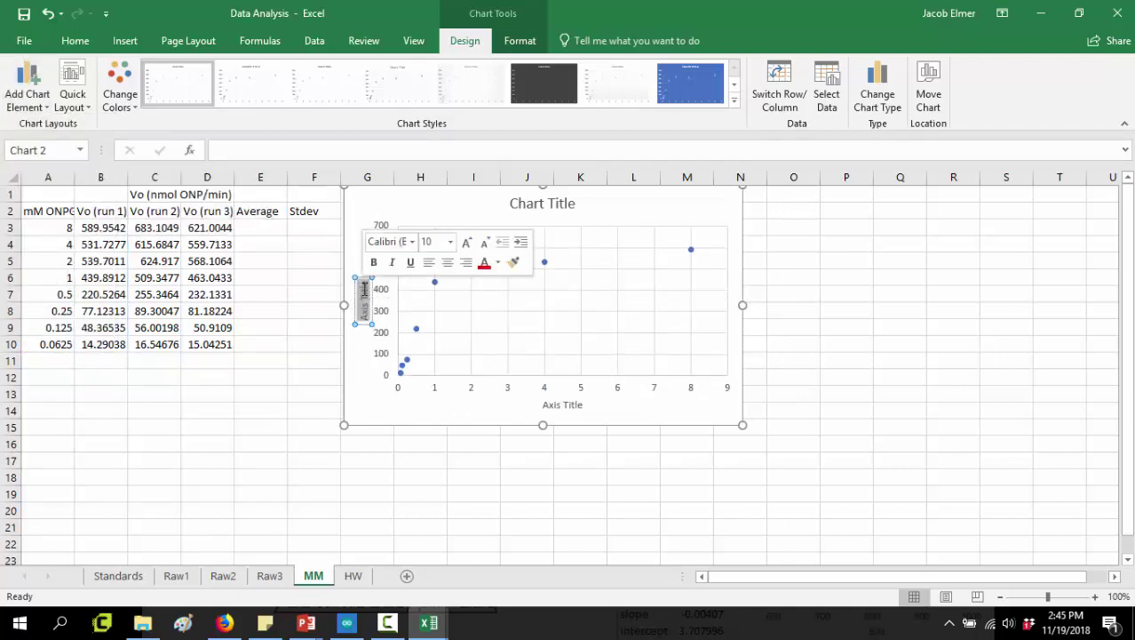
{"action": "key", "text": "BackSpace"}
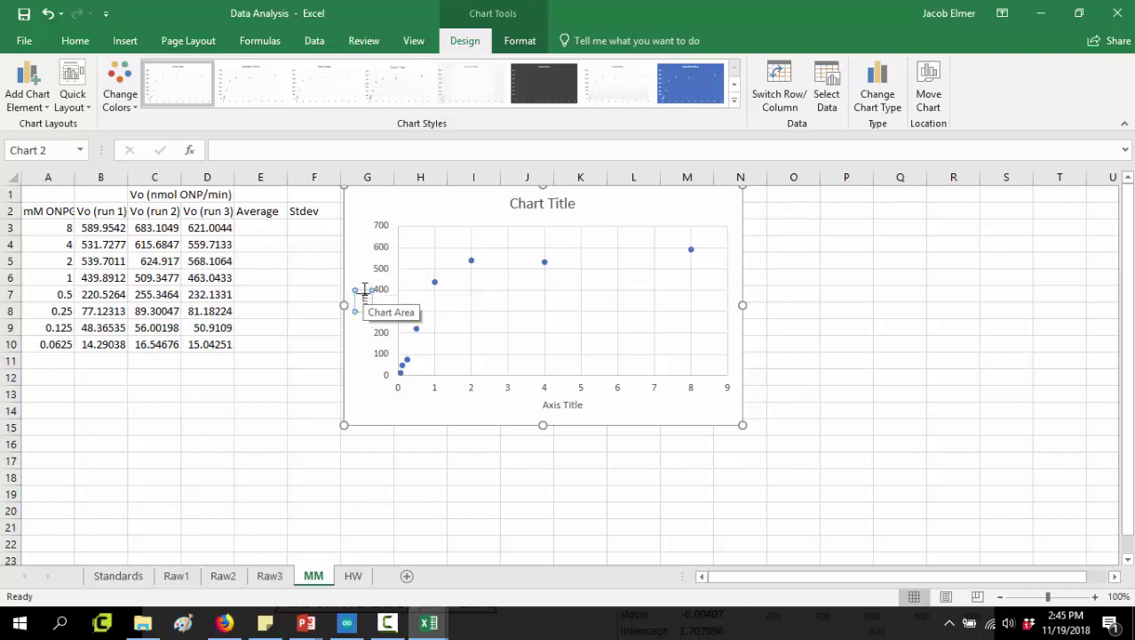
{"action": "type", "text": "Vo (nmol"}
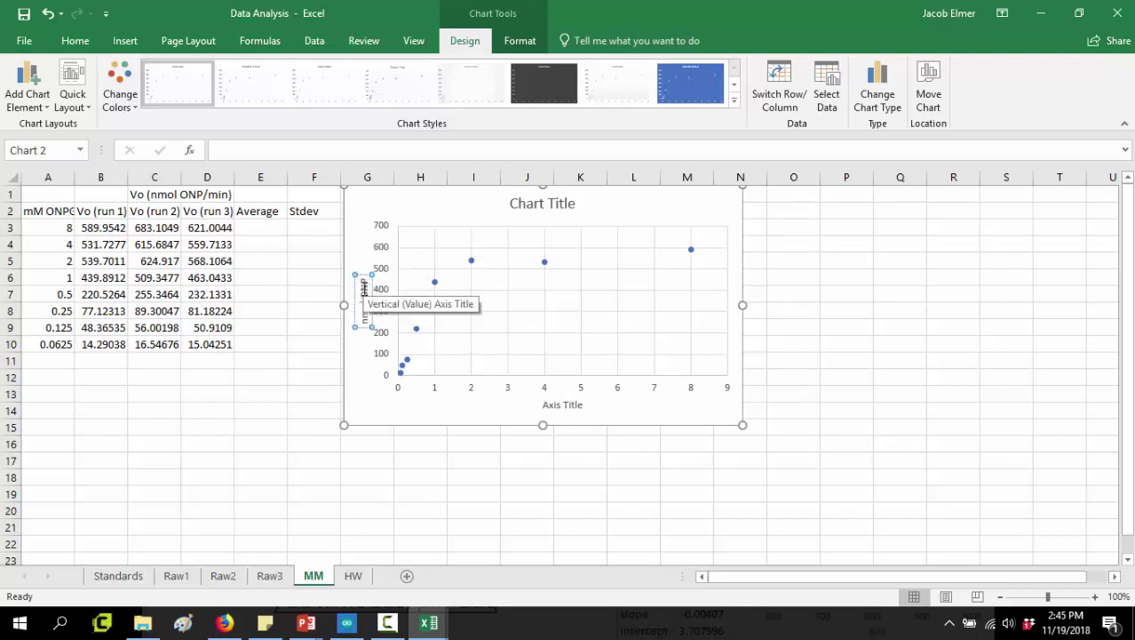
{"action": "double_click", "coordinate": [567, 406]}
{"action": "double_click", "coordinate": [567, 406]}
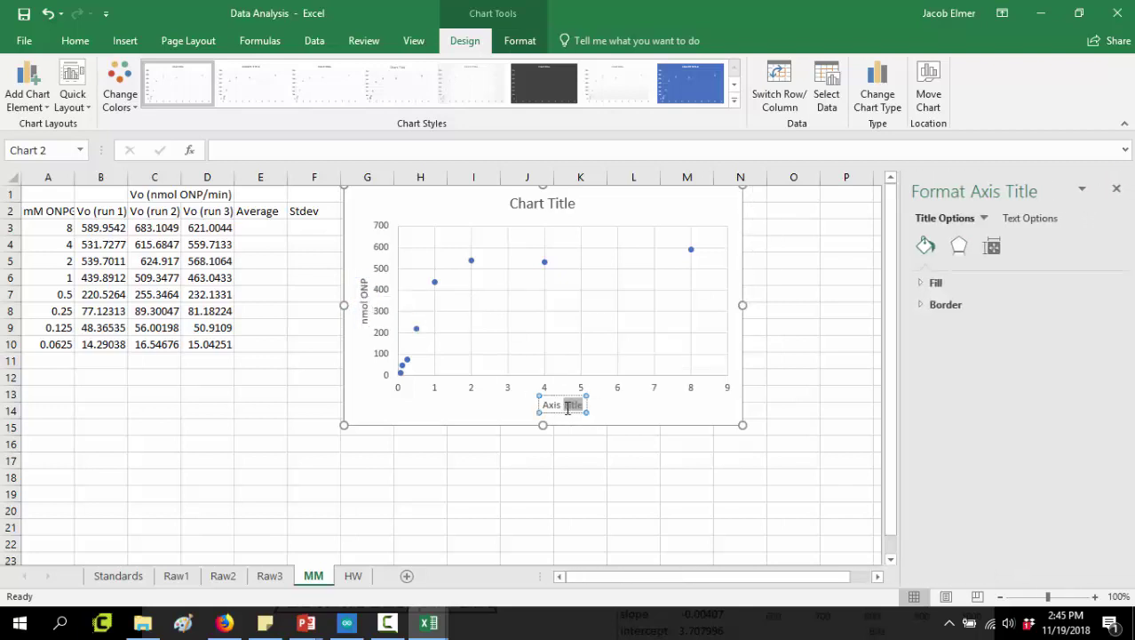
{"action": "triple_click", "coordinate": [567, 406]}
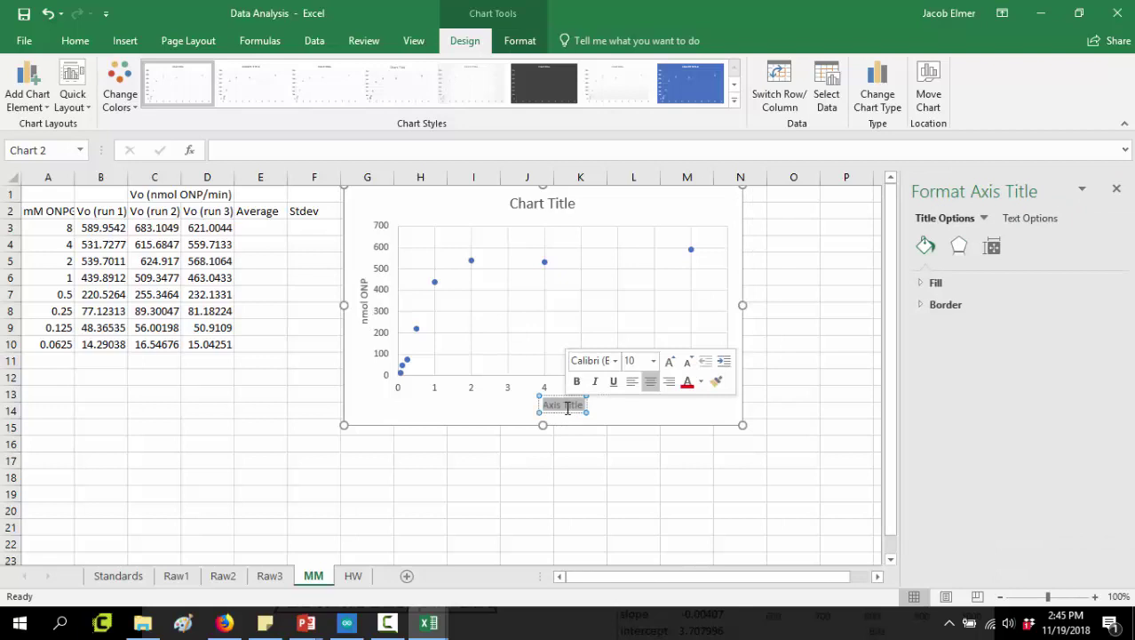
{"action": "type", "text": "mM ONPG"}
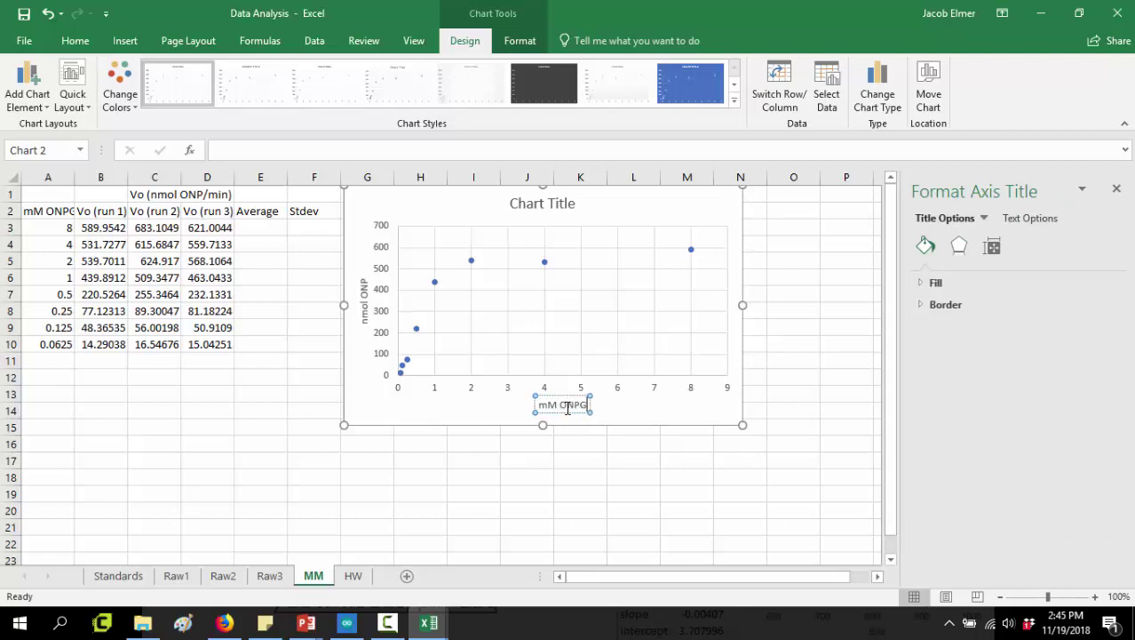
Step: Extend the scatter chart's vertical axis title to read "nmol ONP/Min (Vo)"
{"action": "left_click", "coordinate": [364, 298]}
{"action": "left_click", "coordinate": [364, 299]}
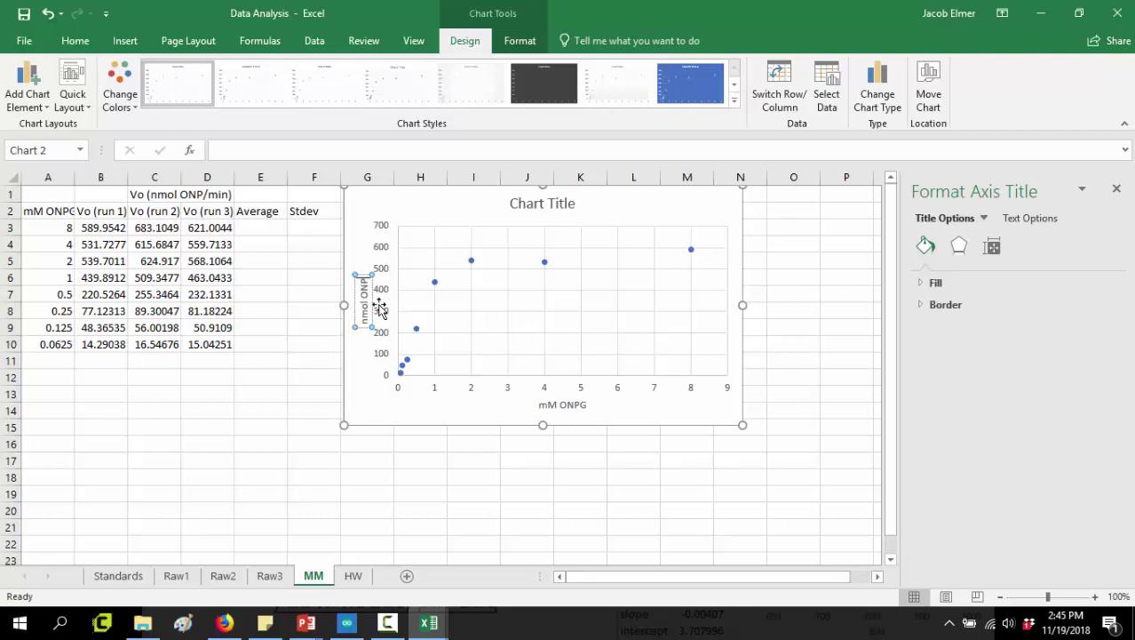
{"action": "type", "text": "/Min"}
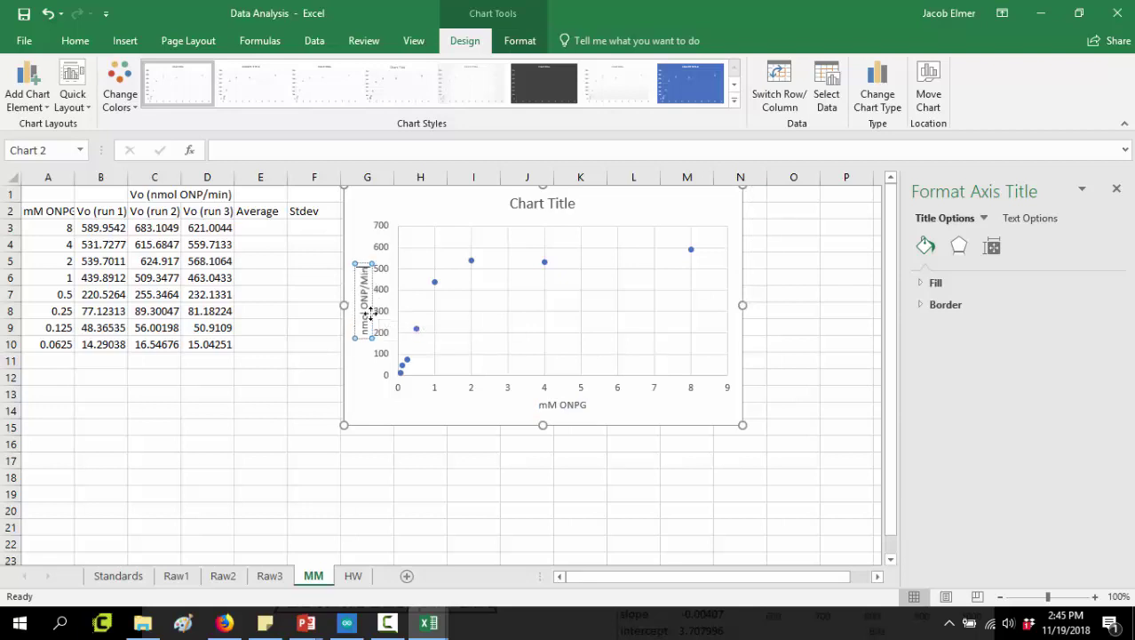
{"action": "type", "text": " (Vo)"}
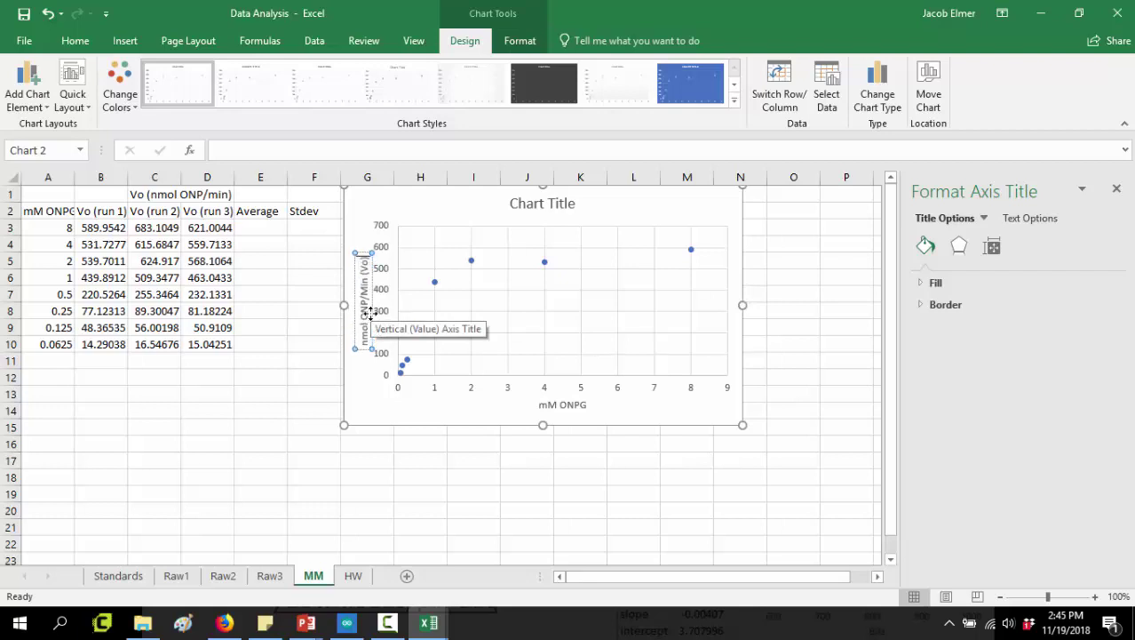
Step: Extend the scatter chart's horizontal axis title to read "mM ONPG [S]"
{"action": "left_click", "coordinate": [582, 406]}
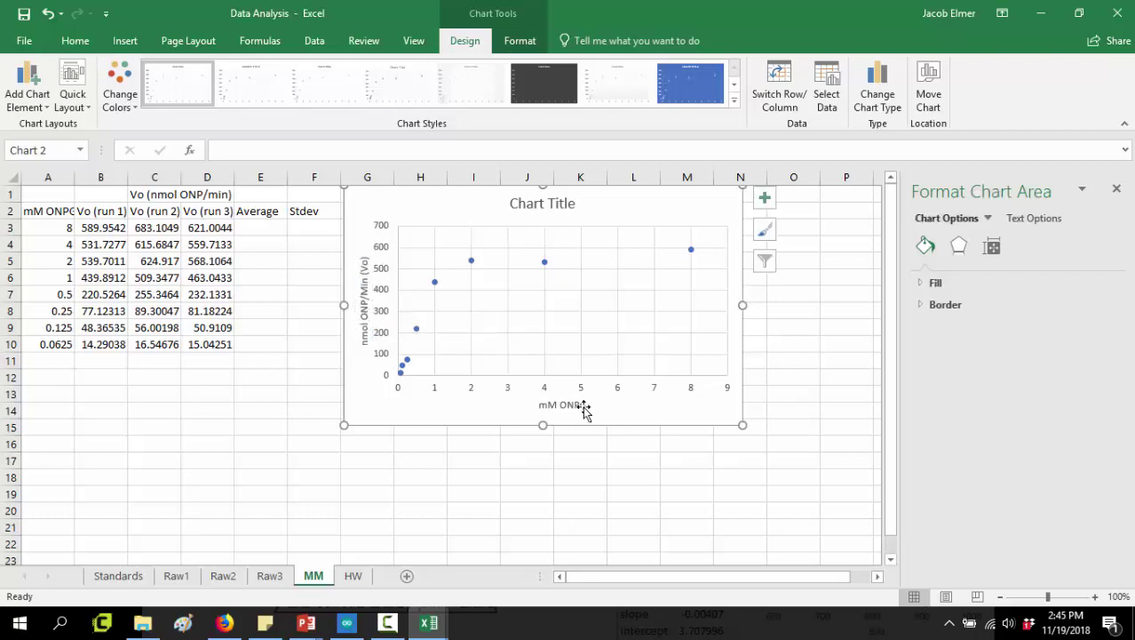
{"action": "left_click", "coordinate": [579, 404]}
{"action": "left_click", "coordinate": [578, 404]}
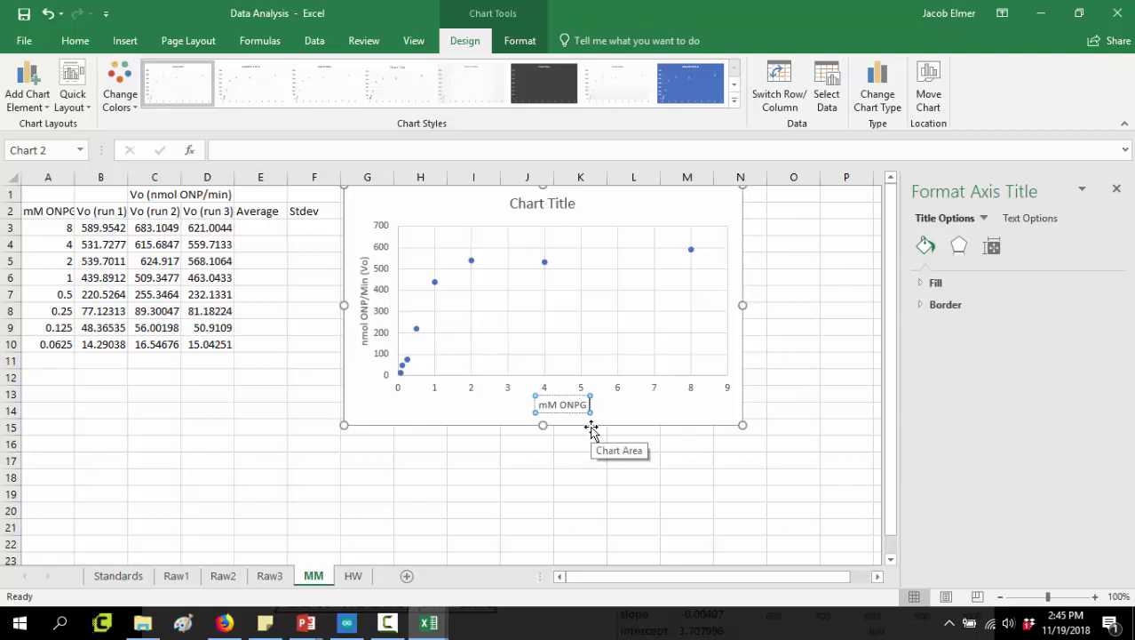
{"action": "type", "text": "[S]"}
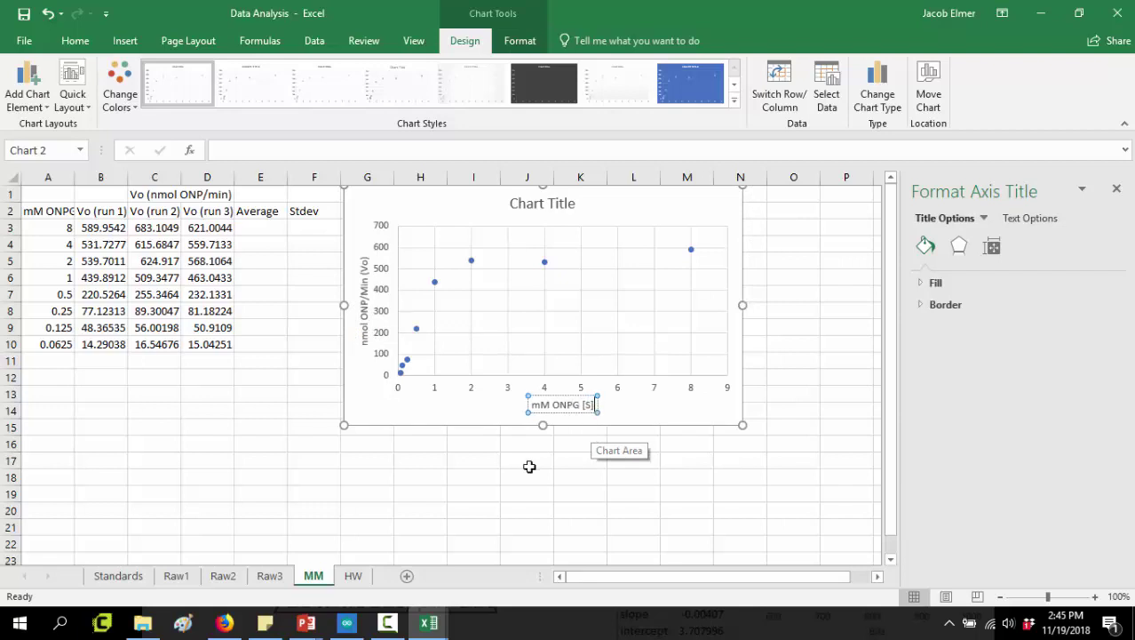
{"action": "left_click", "coordinate": [528, 466]}
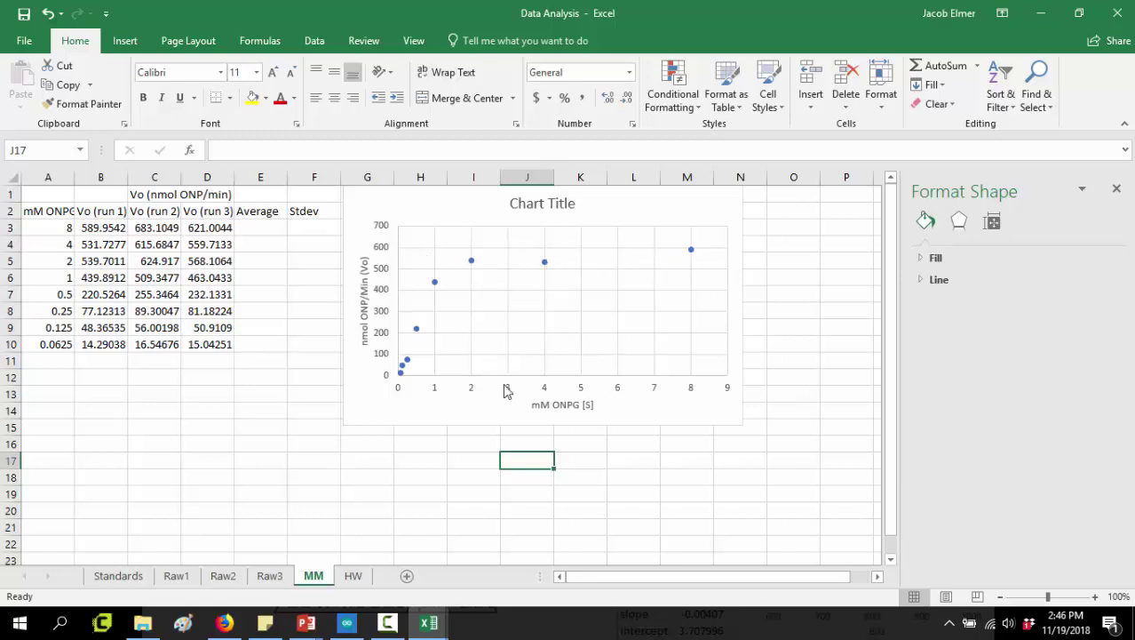
{"action": "left_click", "coordinate": [238, 392]}
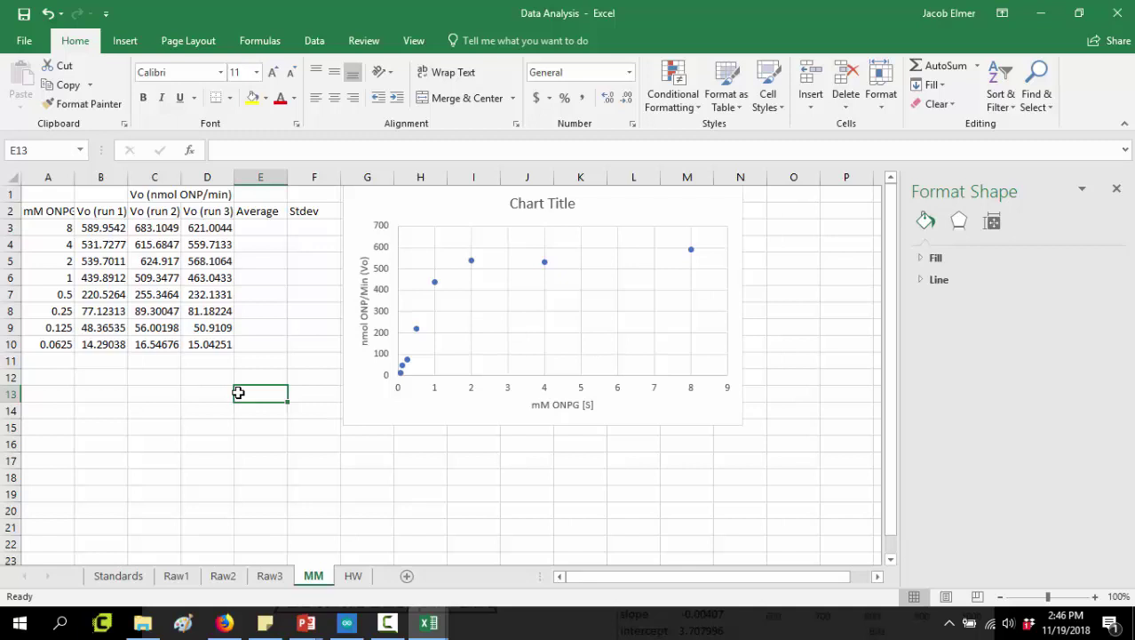
{"action": "left_click_drag", "start_coordinate": [105, 228], "coordinate": [217, 349]}
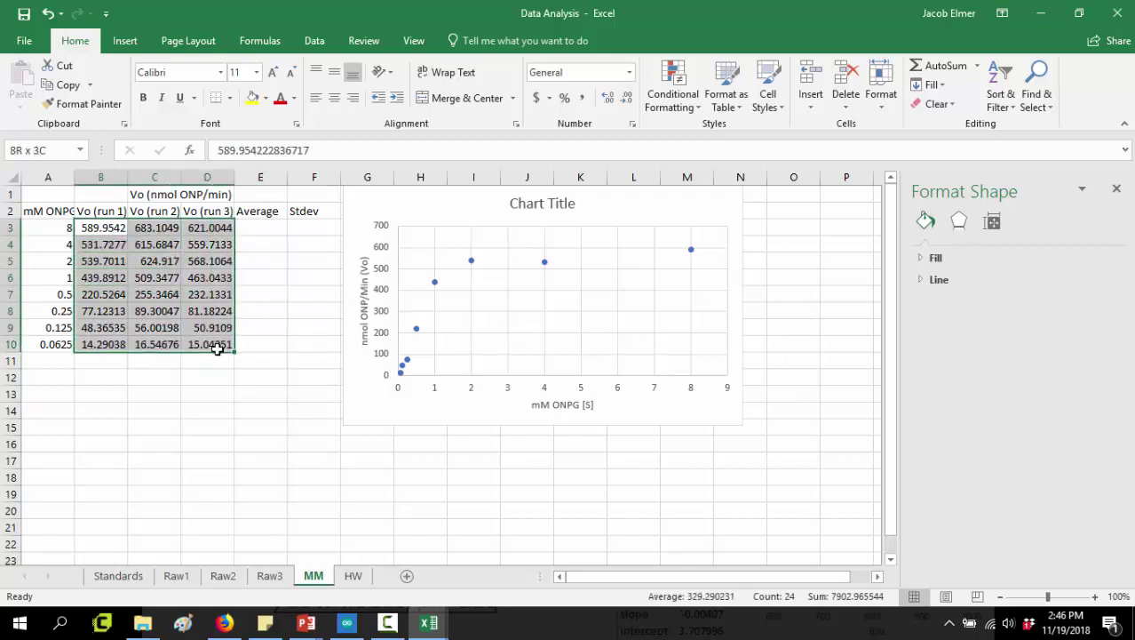
{"action": "left_click", "coordinate": [264, 225]}
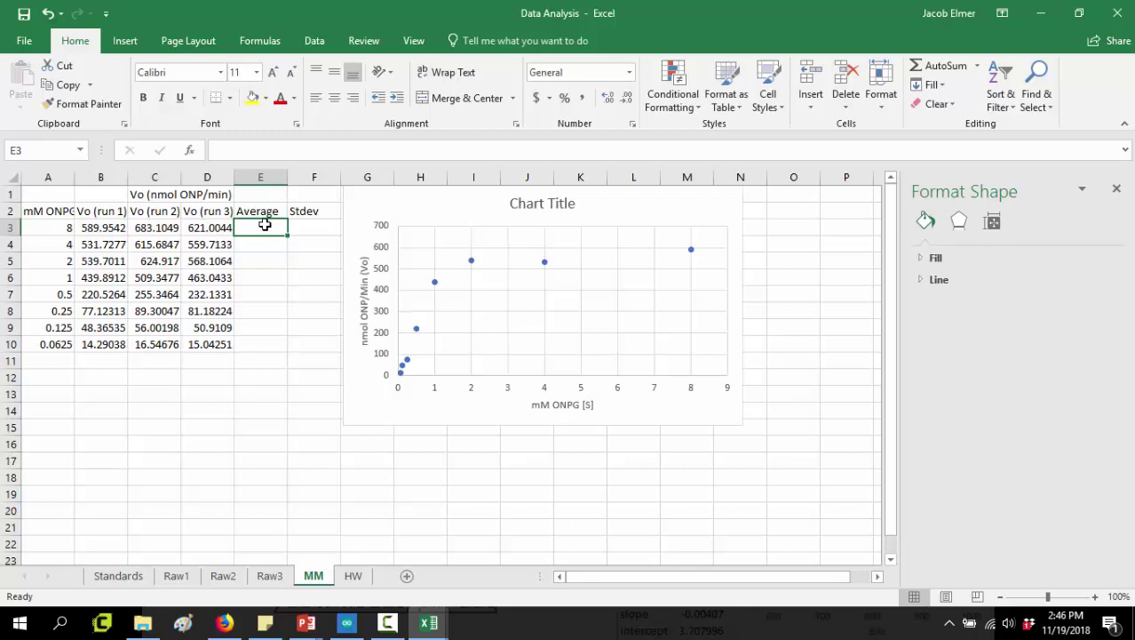
{"action": "left_click", "coordinate": [109, 226]}
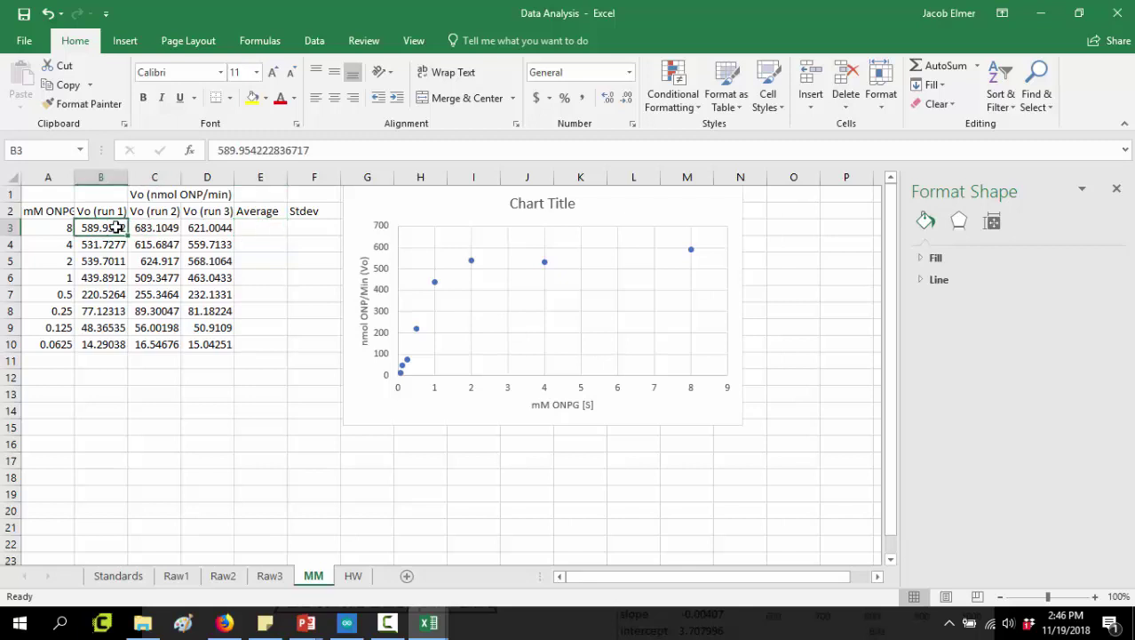
{"action": "left_click_drag", "start_coordinate": [98, 210], "coordinate": [115, 346]}
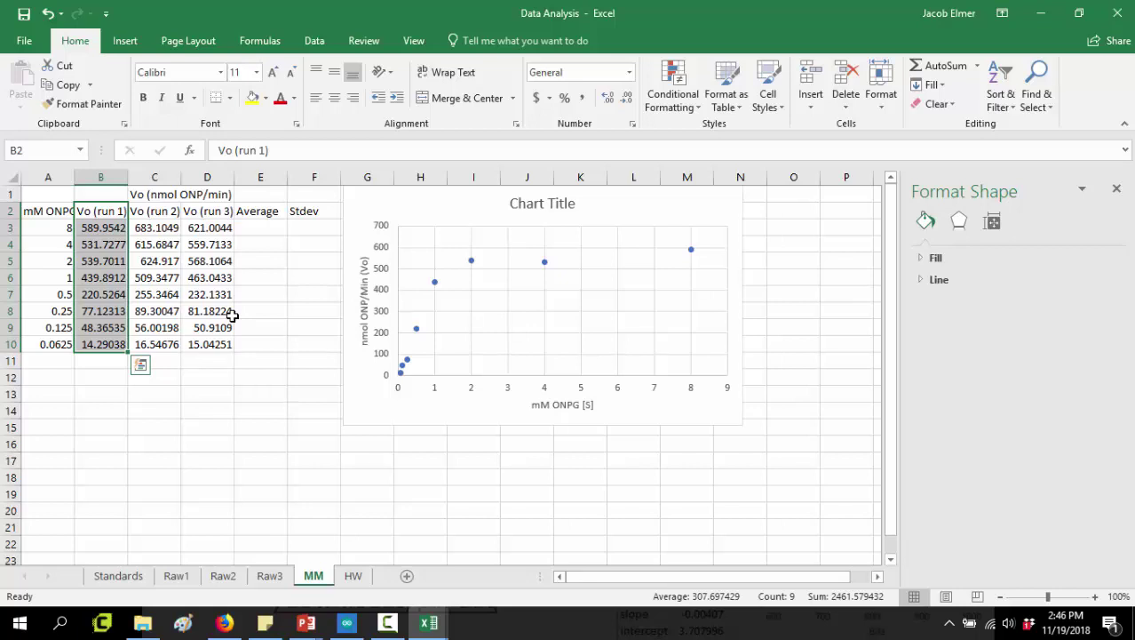
{"action": "double_click", "coordinate": [105, 227]}
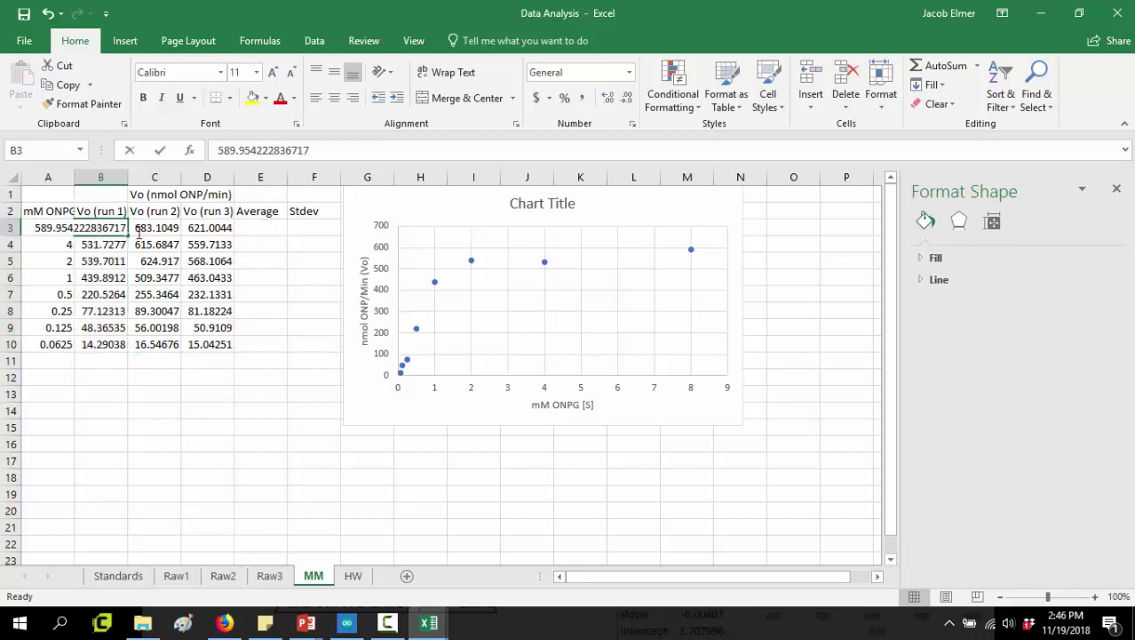
{"action": "key", "text": "Return"}
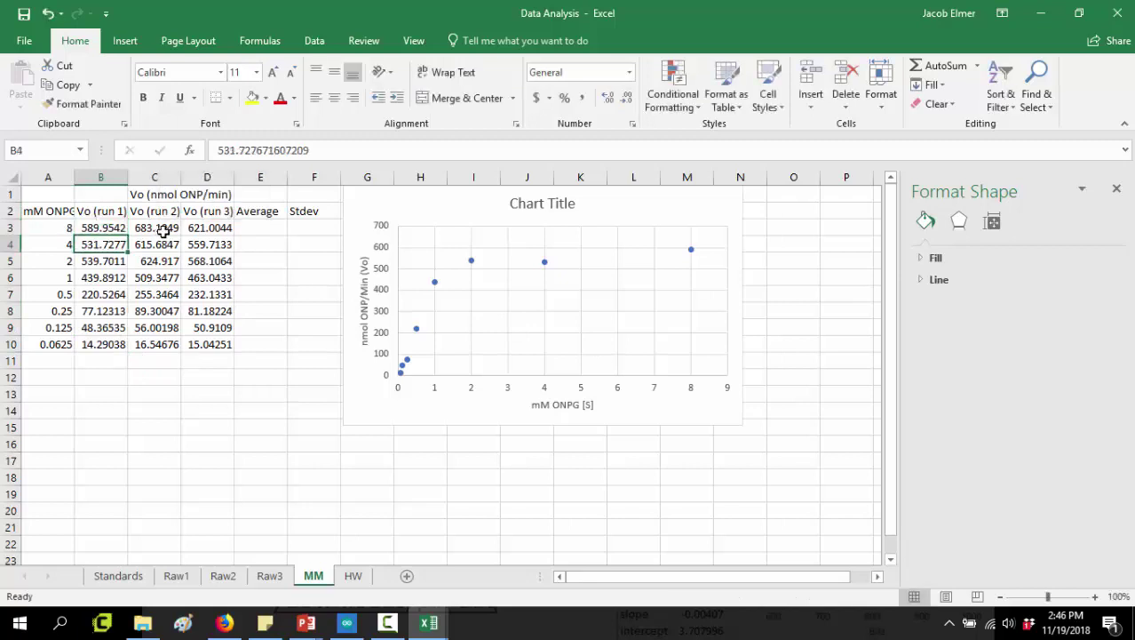
Step: Calculate the average Vo of the three runs in E3 with =AVERAGE(B3:D3) and fill the formula down to E10
{"action": "left_click", "coordinate": [259, 233]}
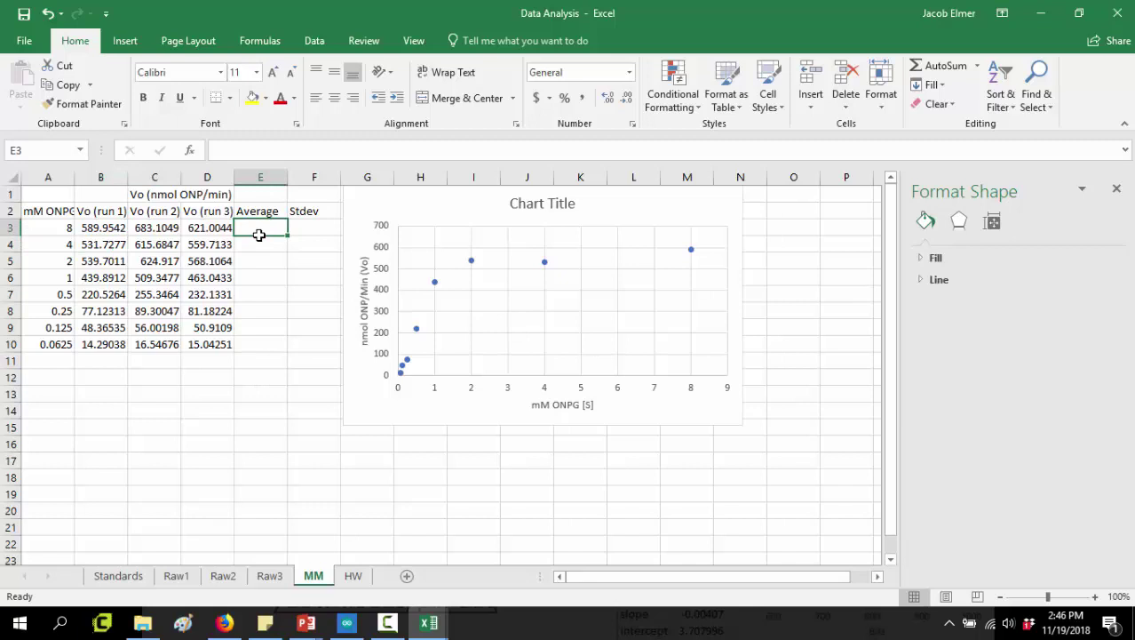
{"action": "type", "text": "=AVERAGE("}
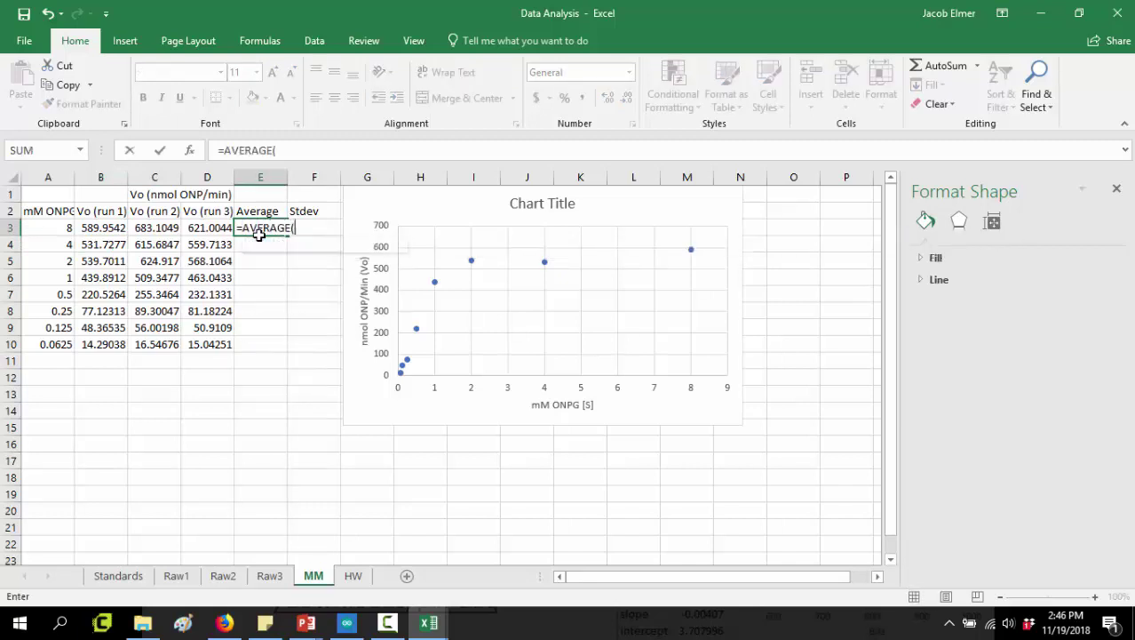
{"action": "left_click_drag", "start_coordinate": [222, 228], "coordinate": [118, 225]}
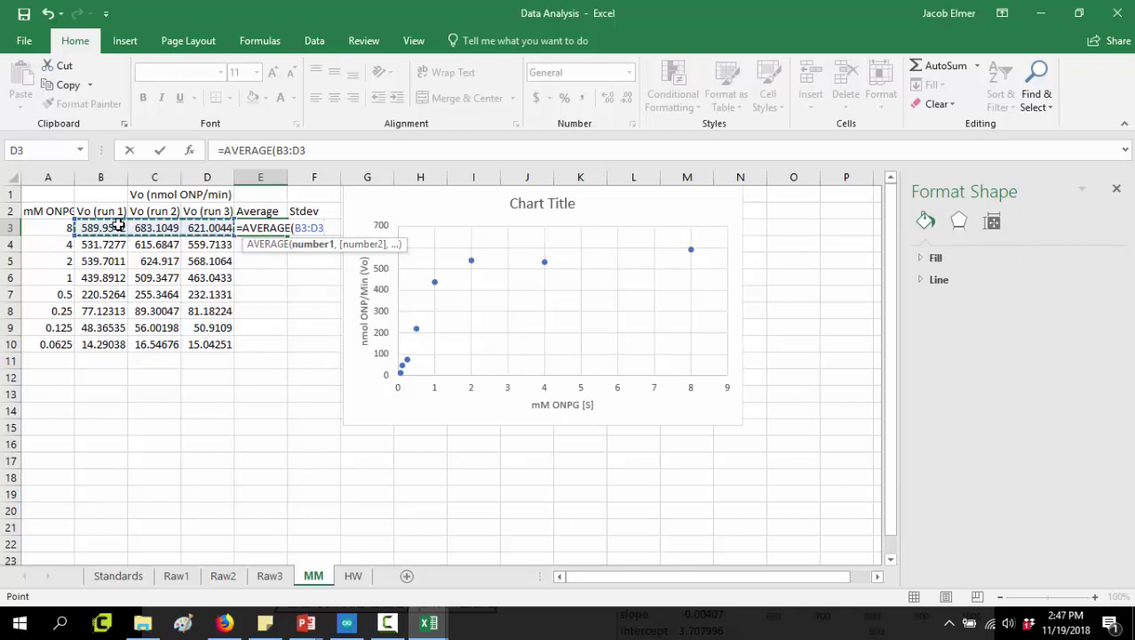
{"action": "key", "text": "Return"}
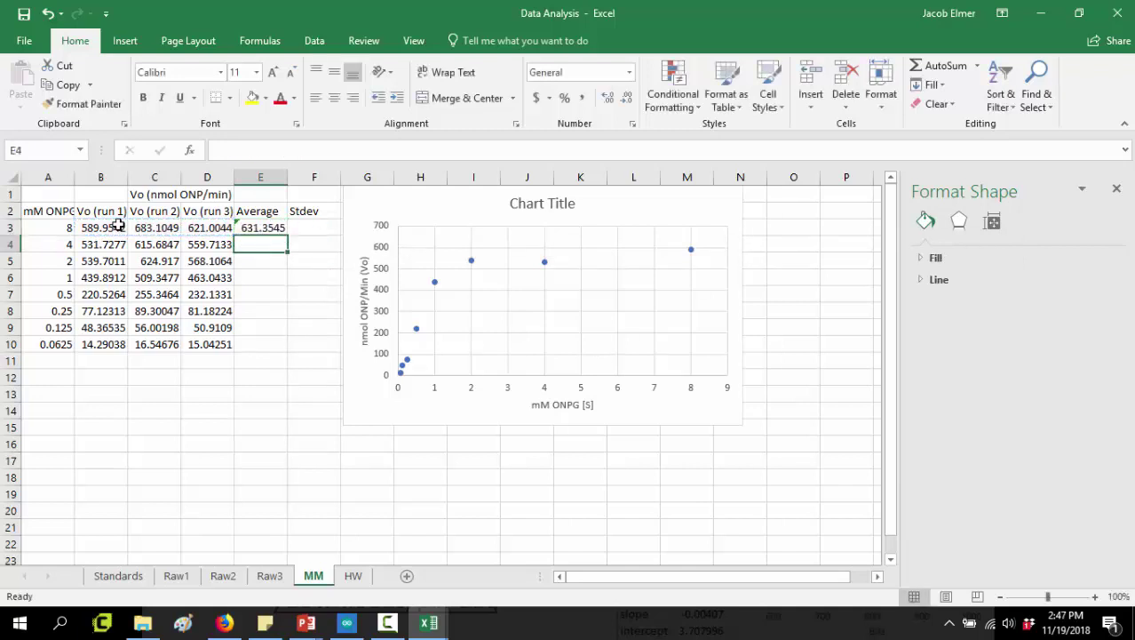
{"action": "left_click", "coordinate": [273, 223]}
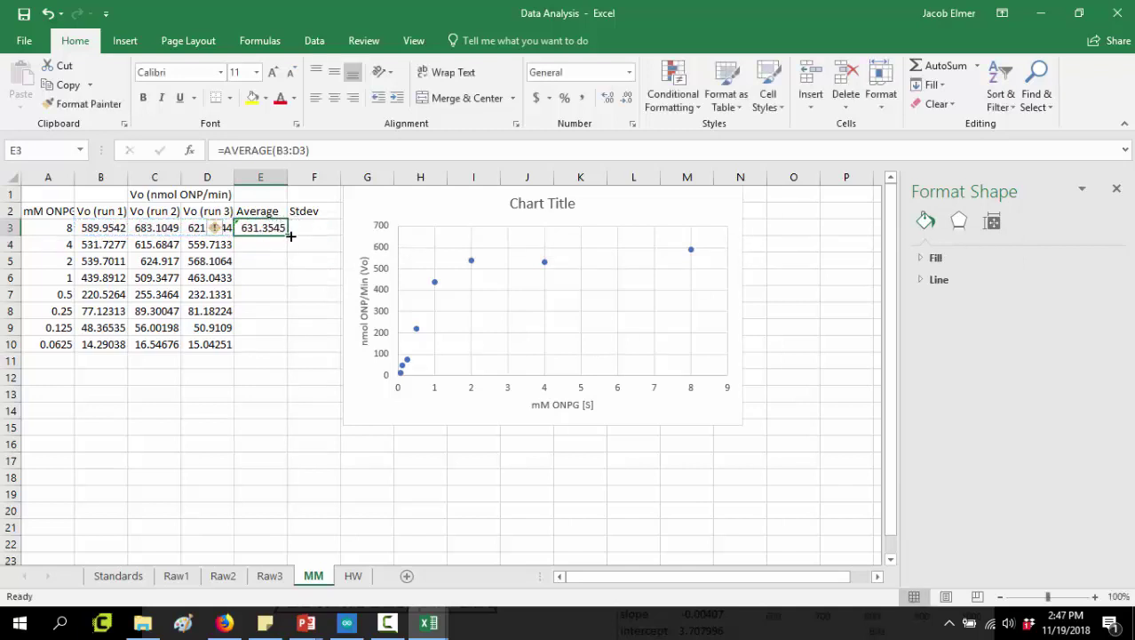
{"action": "left_click_drag", "start_coordinate": [291, 235], "coordinate": [290, 235]}
{"action": "double_click", "coordinate": [289, 235]}
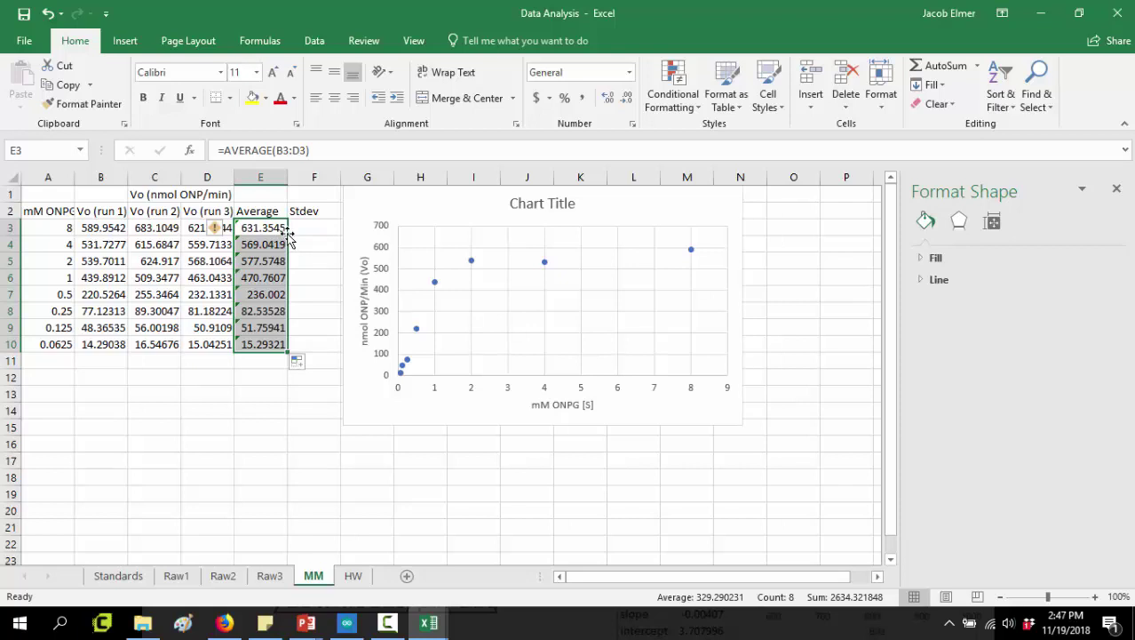
Step: Move the scatter series' Y-value range to the Average column, E3:E10, so the chart plots the averaged velocities
{"action": "left_click", "coordinate": [300, 227]}
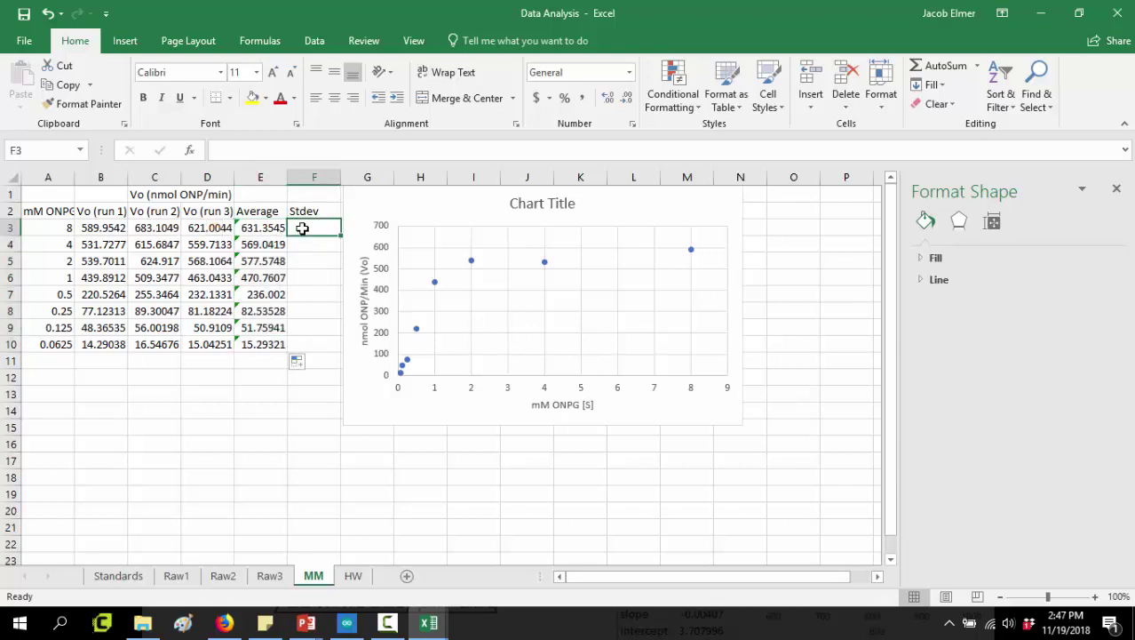
{"action": "left_click", "coordinate": [472, 261]}
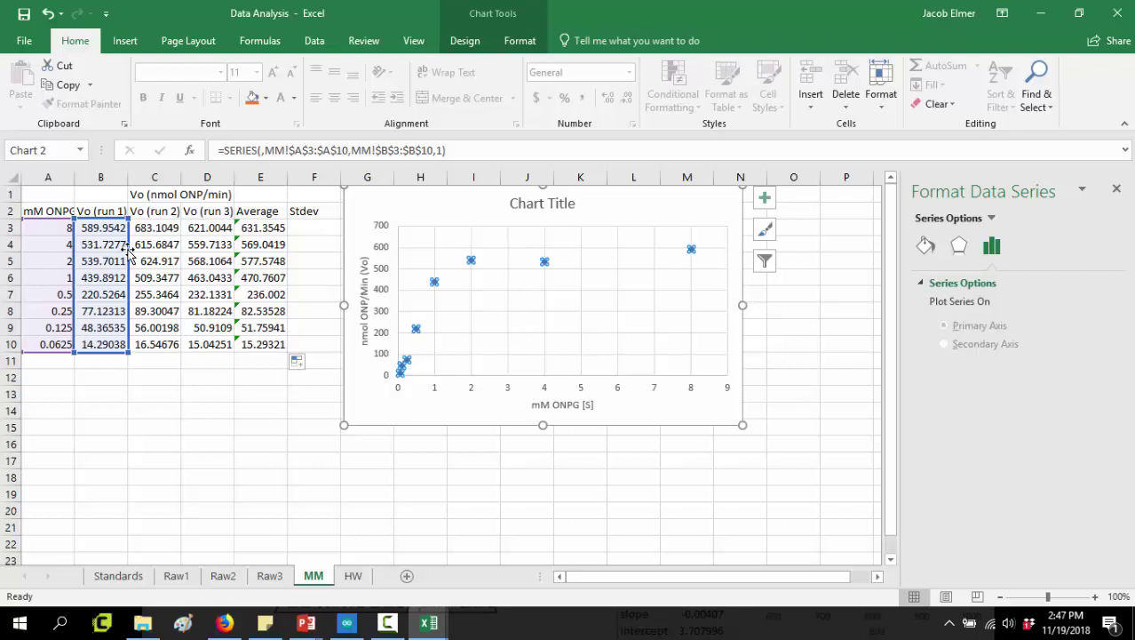
{"action": "left_click_drag", "start_coordinate": [129, 251], "coordinate": [277, 251]}
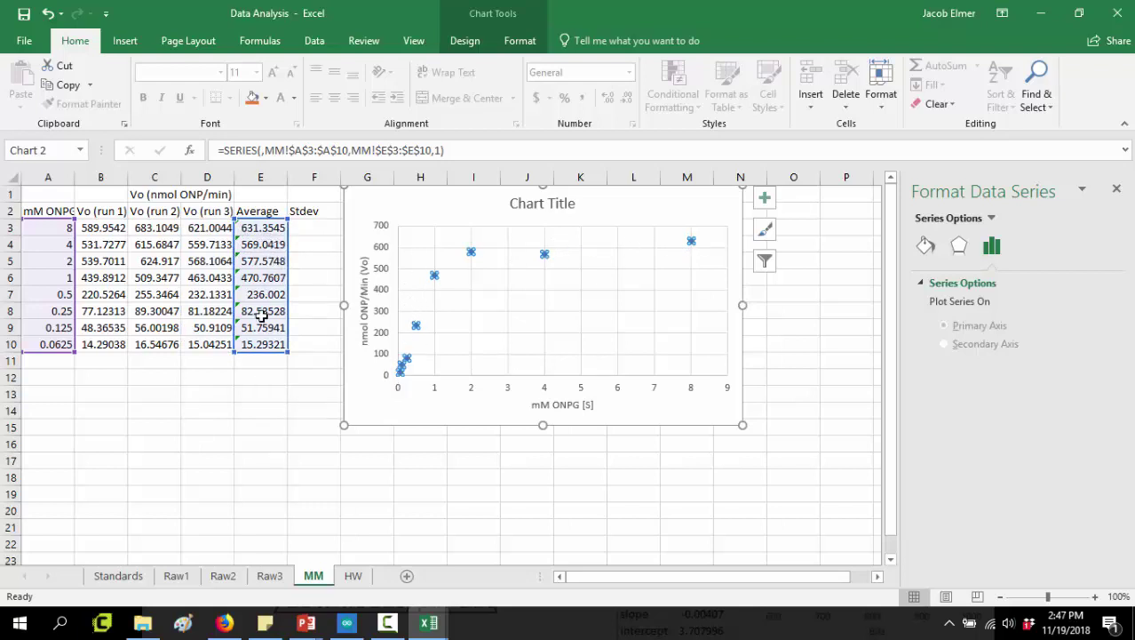
{"action": "left_click", "coordinate": [245, 423]}
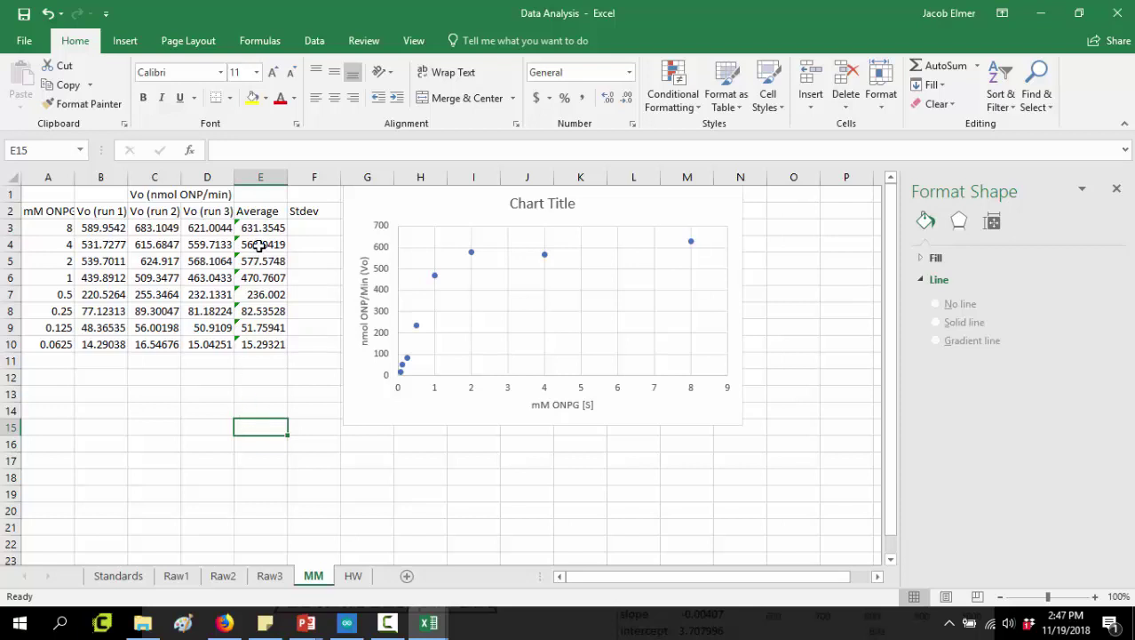
{"action": "left_click_drag", "start_coordinate": [262, 229], "coordinate": [271, 341]}
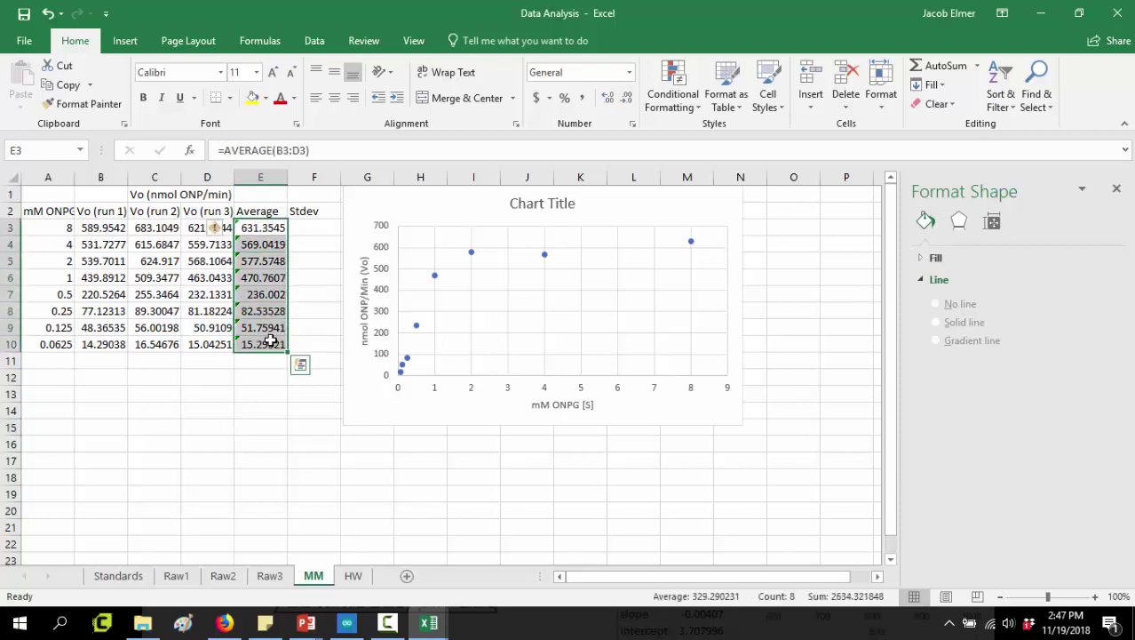
{"action": "left_click", "coordinate": [261, 229]}
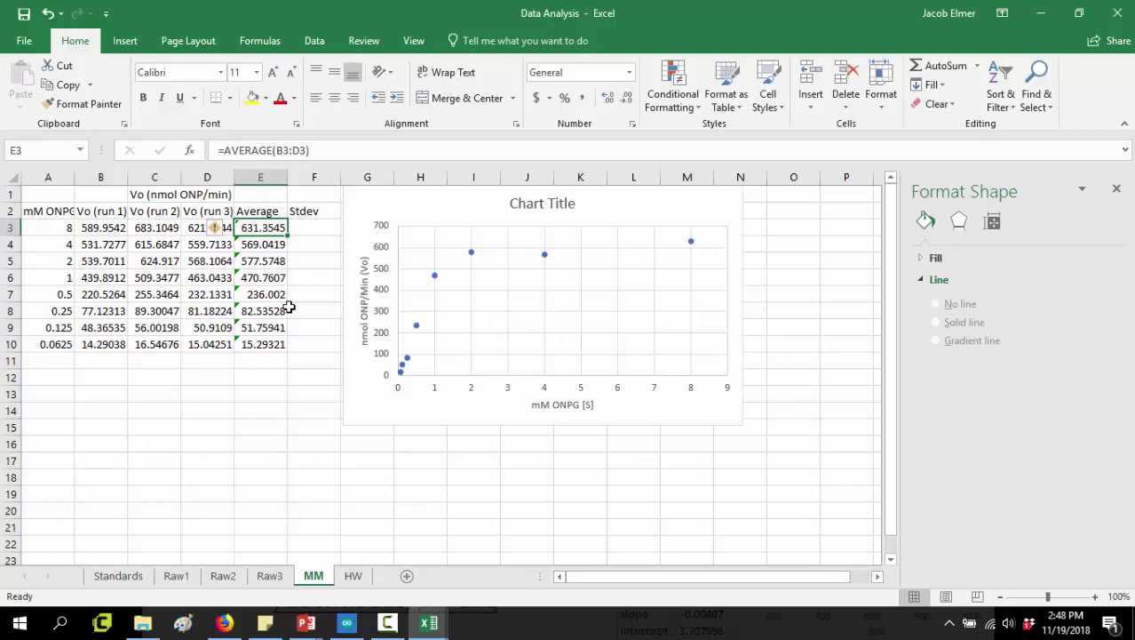
{"action": "left_click", "coordinate": [311, 226]}
{"action": "left_click", "coordinate": [307, 211]}
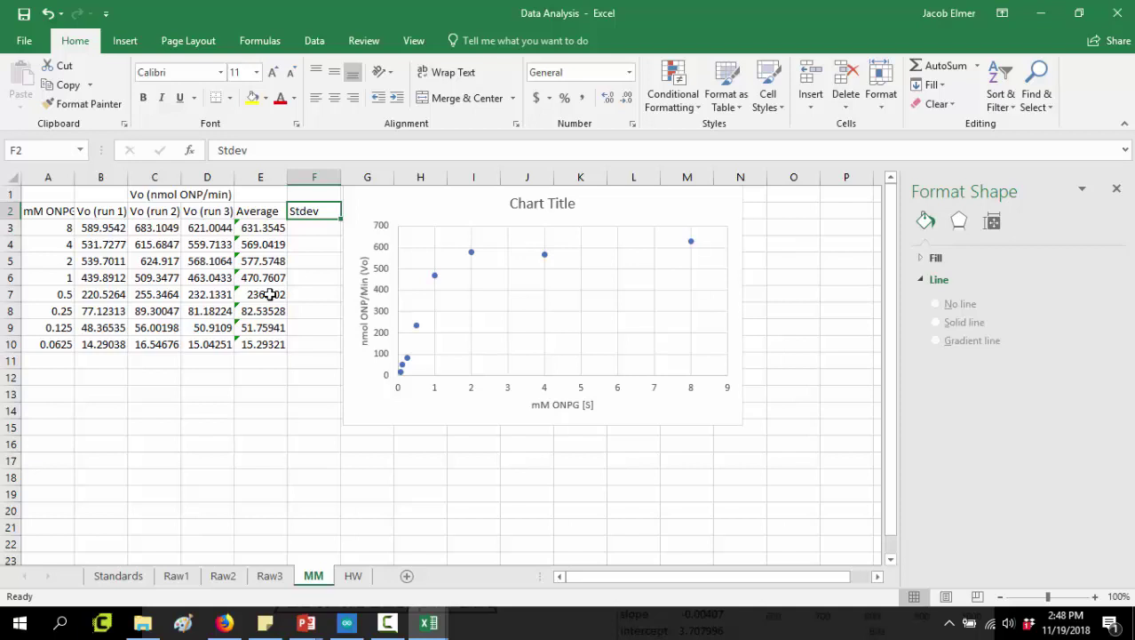
Step: Calculate the standard deviation of the three runs at 8 mM ONPG in F3 with =STDEV(B3:D3)
{"action": "key", "text": "Return"}
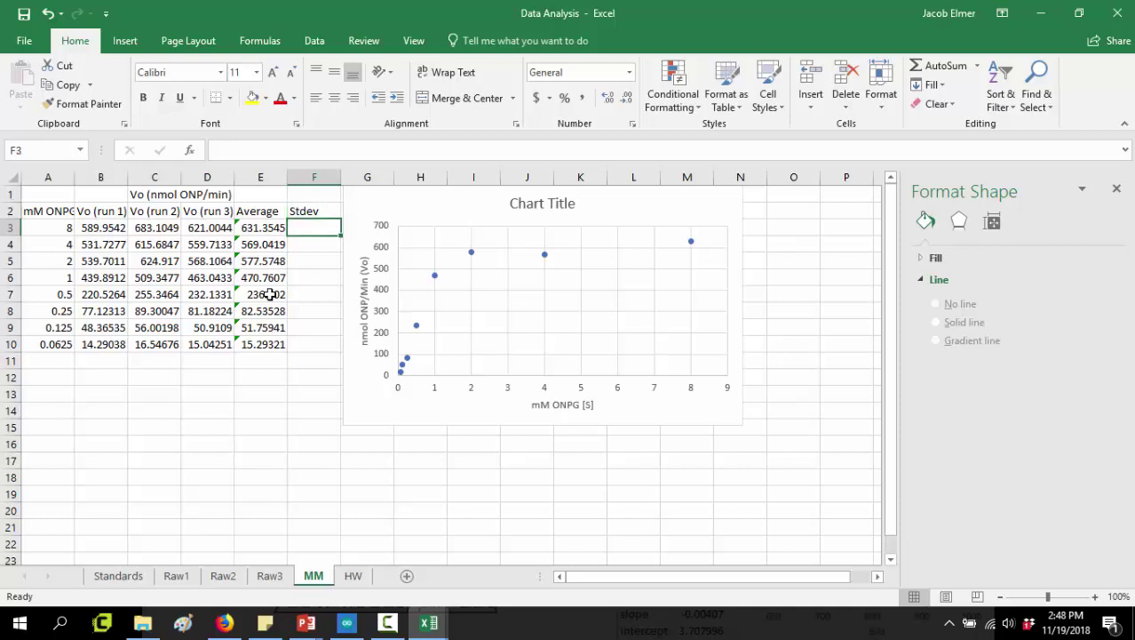
{"action": "type", "text": "=STDEV"}
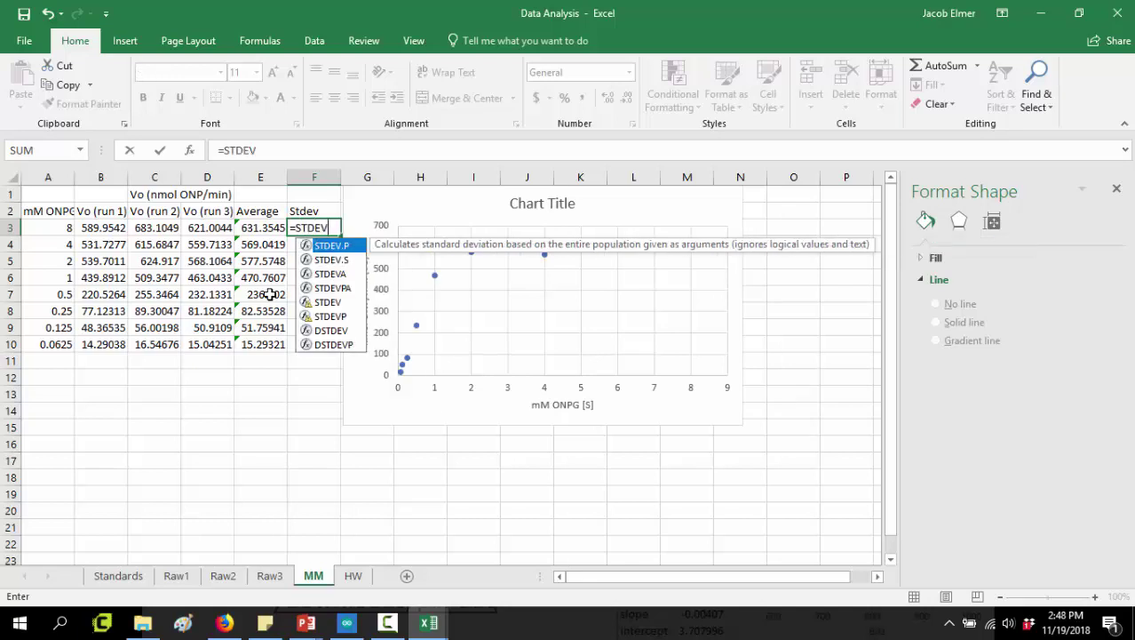
{"action": "type", "text": "("}
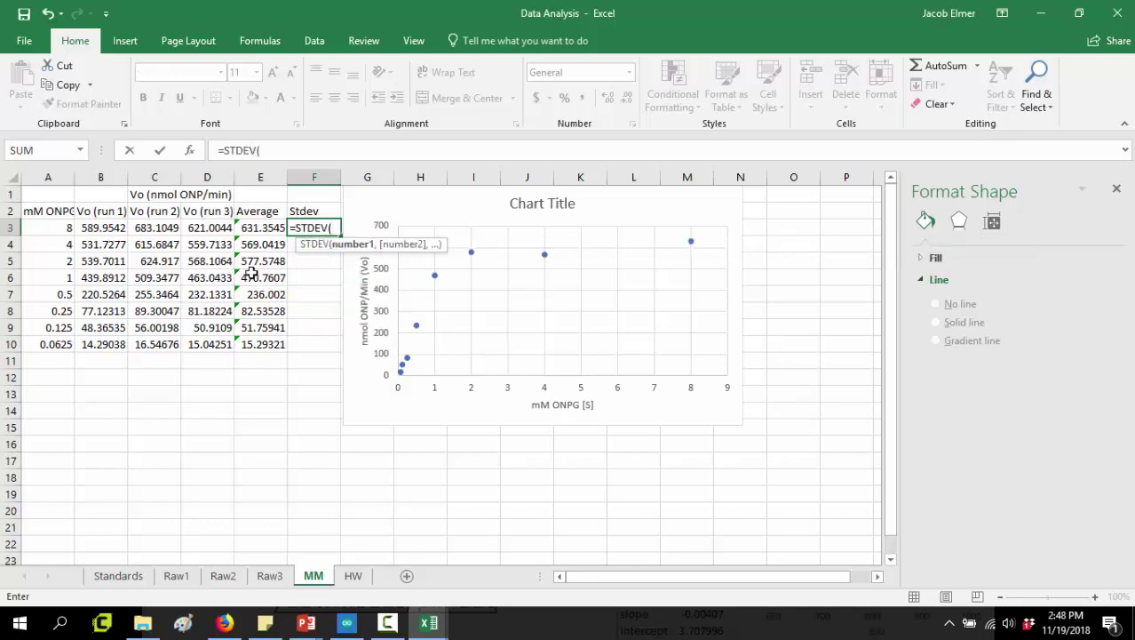
{"action": "left_click_drag", "start_coordinate": [217, 227], "coordinate": [111, 228]}
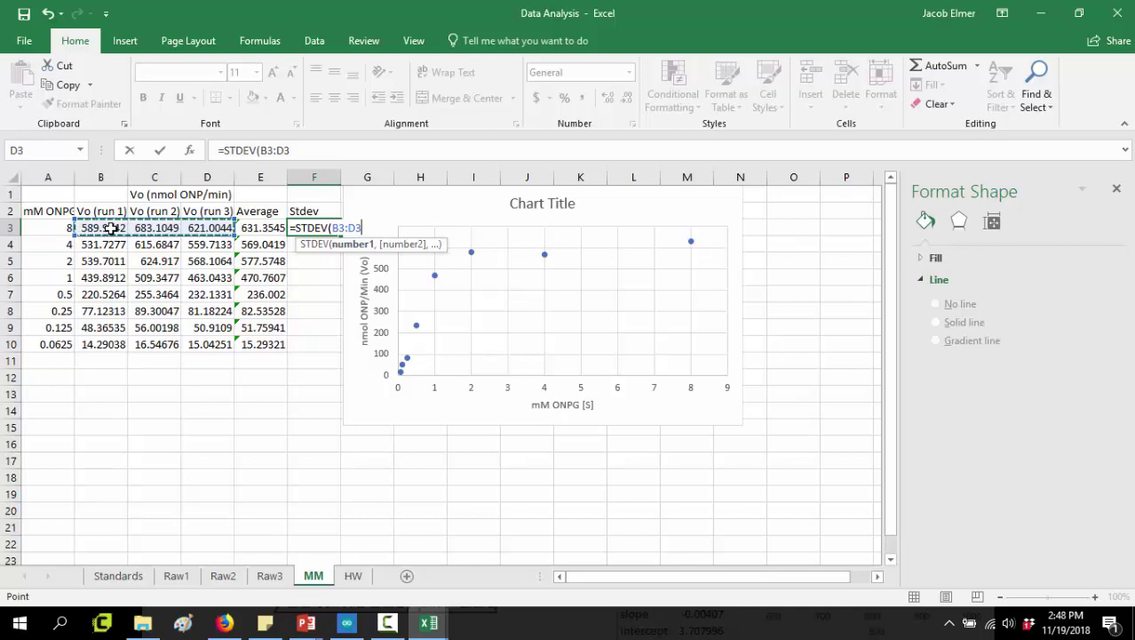
{"action": "type", "text": ")"}
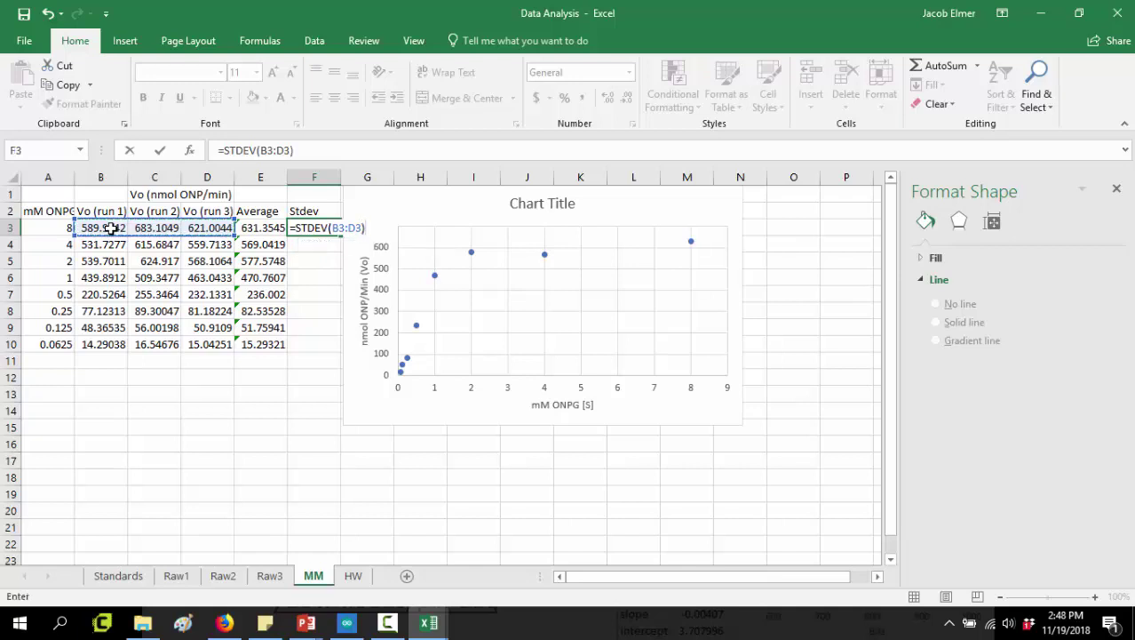
{"action": "key", "text": "Return"}
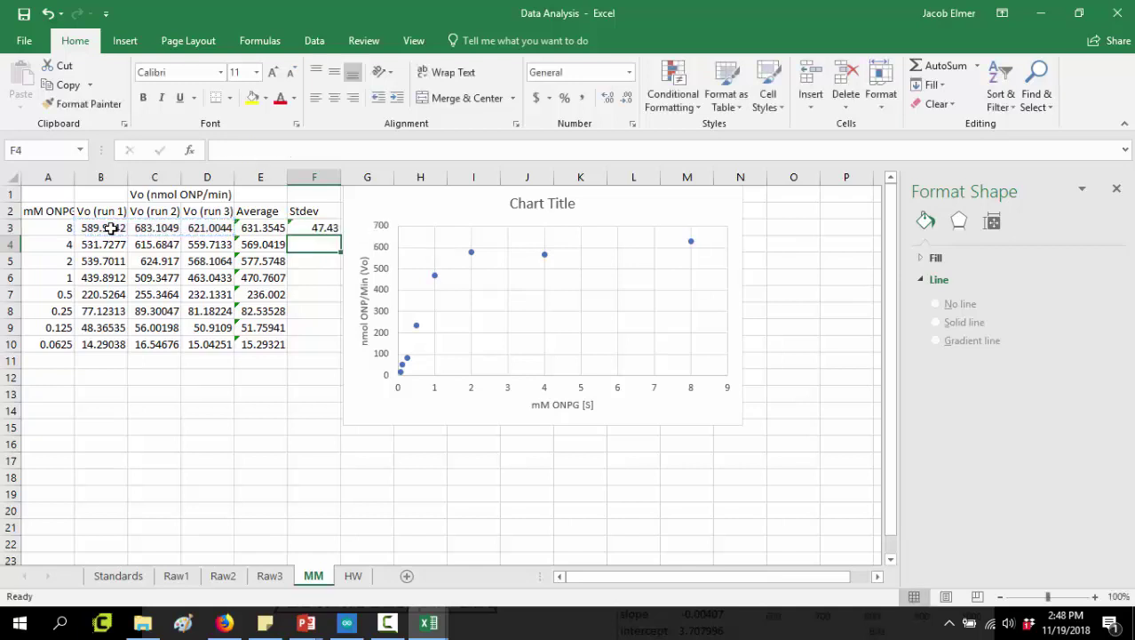
{"action": "left_click", "coordinate": [297, 230]}
{"action": "left_click", "coordinate": [268, 227]}
{"action": "left_click", "coordinate": [249, 229]}
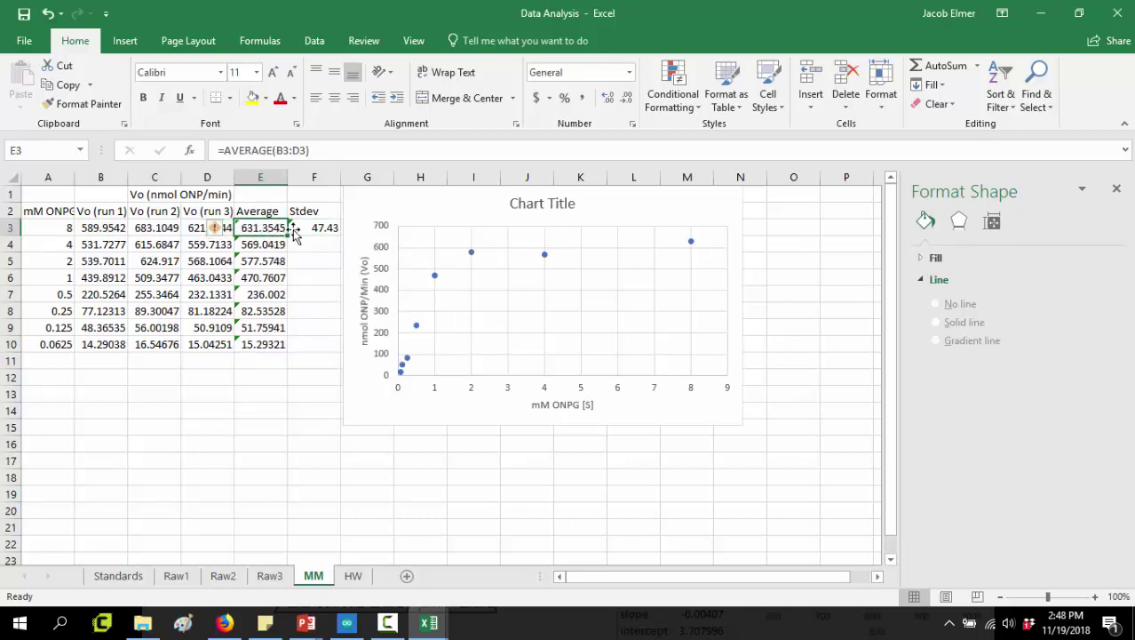
{"action": "left_click_drag", "start_coordinate": [322, 228], "coordinate": [262, 229]}
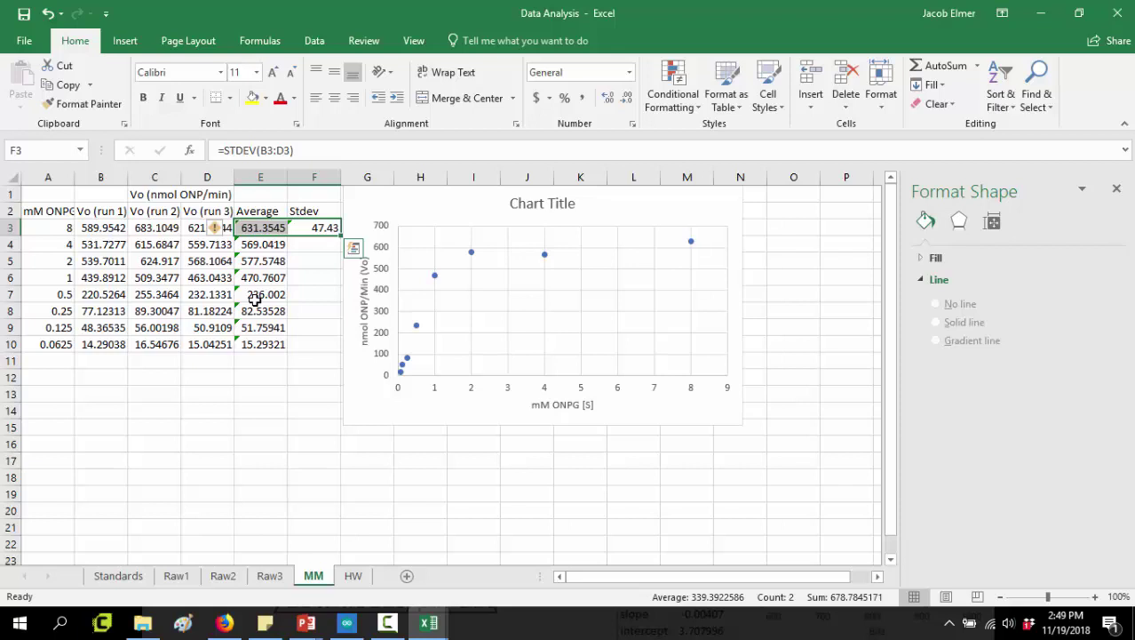
Step: Fill the standard deviation formula from F3 down through F10 for the remaining ONPG concentrations
{"action": "left_click", "coordinate": [271, 325]}
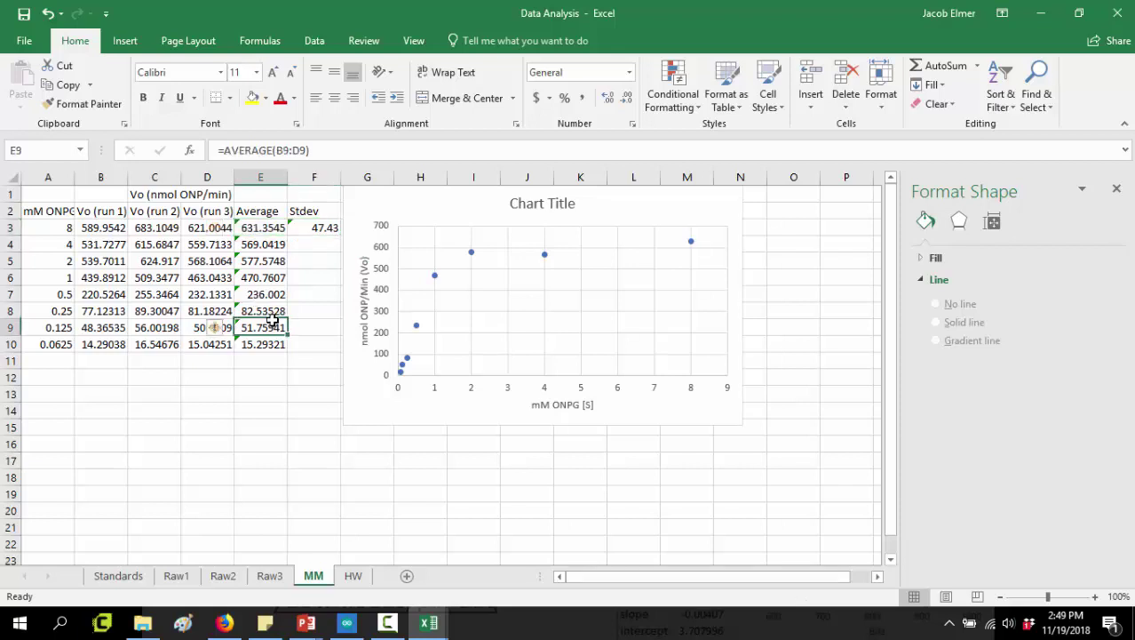
{"action": "left_click", "coordinate": [322, 229]}
{"action": "left_click_drag", "start_coordinate": [338, 235], "coordinate": [336, 348]}
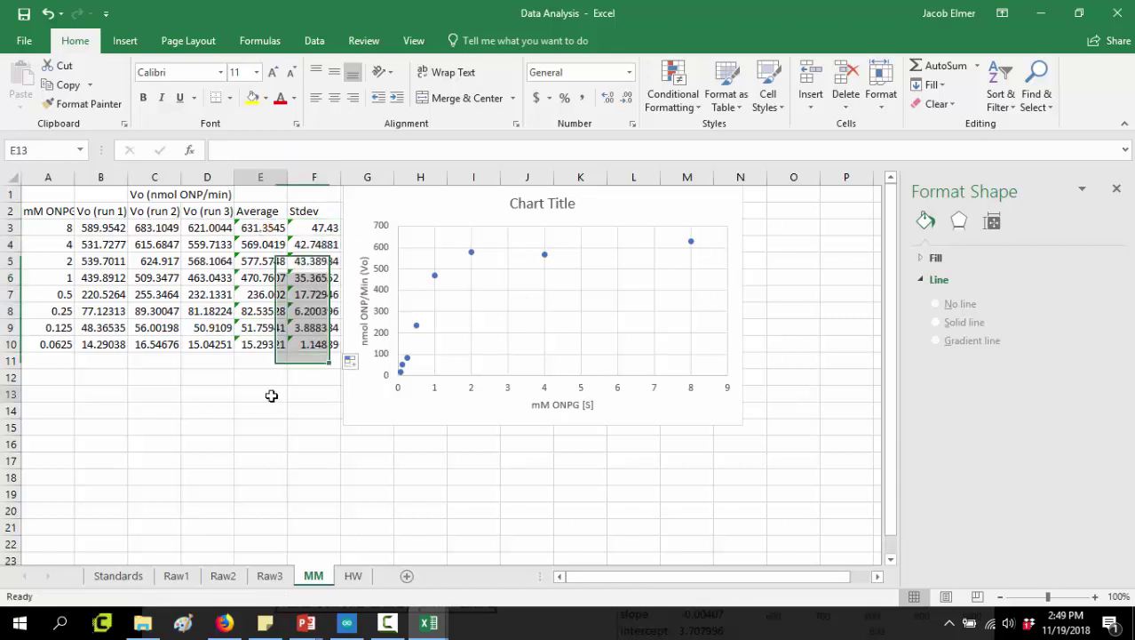
{"action": "left_click", "coordinate": [277, 364]}
Step: Check the copied standard deviation formulas cell by cell in the Stdev column
{"action": "left_click", "coordinate": [313, 262]}
{"action": "key", "text": "Down"}
{"action": "key", "text": "Down"}
{"action": "key", "text": "Down"}
{"action": "key", "text": "Down"}
{"action": "key", "text": "Down"}
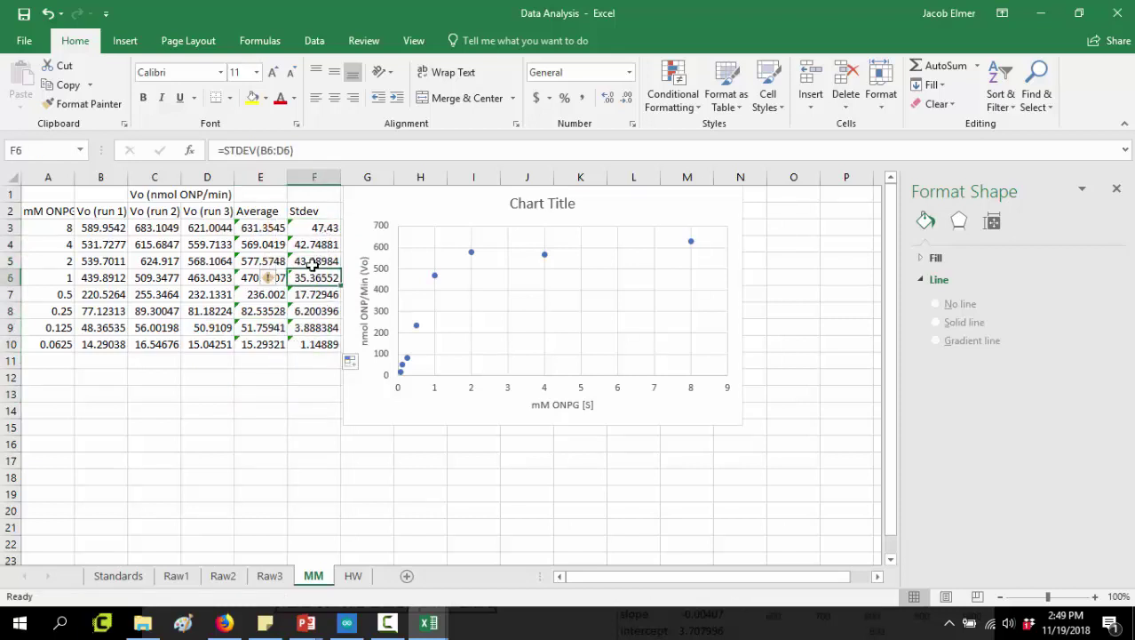
{"action": "key", "text": "Up"}
{"action": "key", "text": "Up"}
{"action": "key", "text": "Up"}
{"action": "key", "text": "Up"}
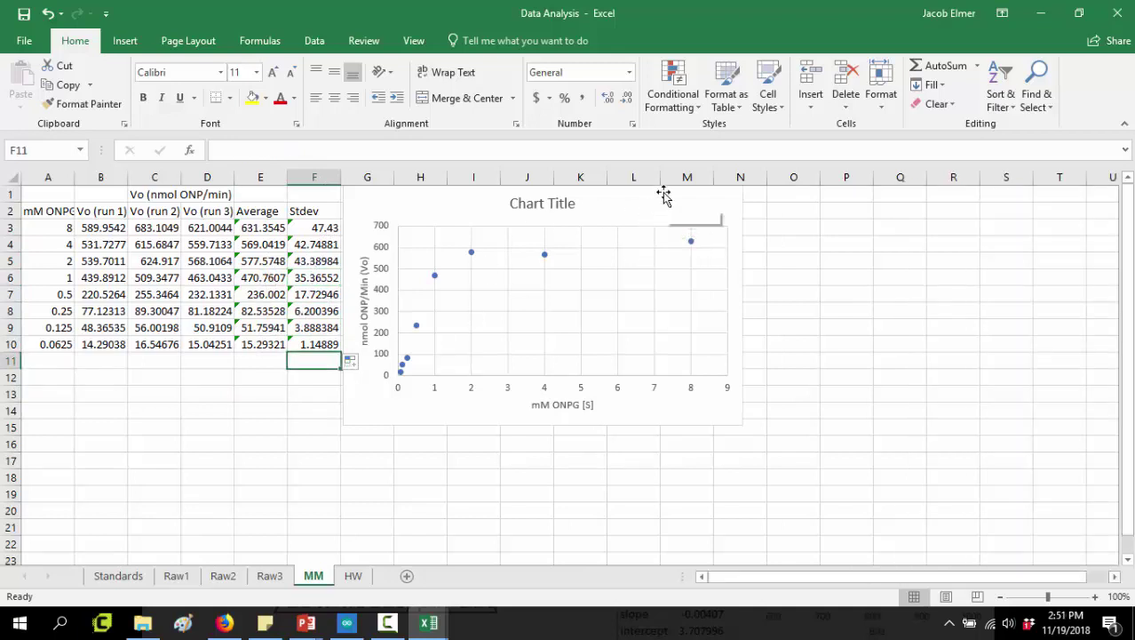
Step: Add error bars to the scatter chart and set the vertical error bars' direction to Both
{"action": "left_click", "coordinate": [659, 206]}
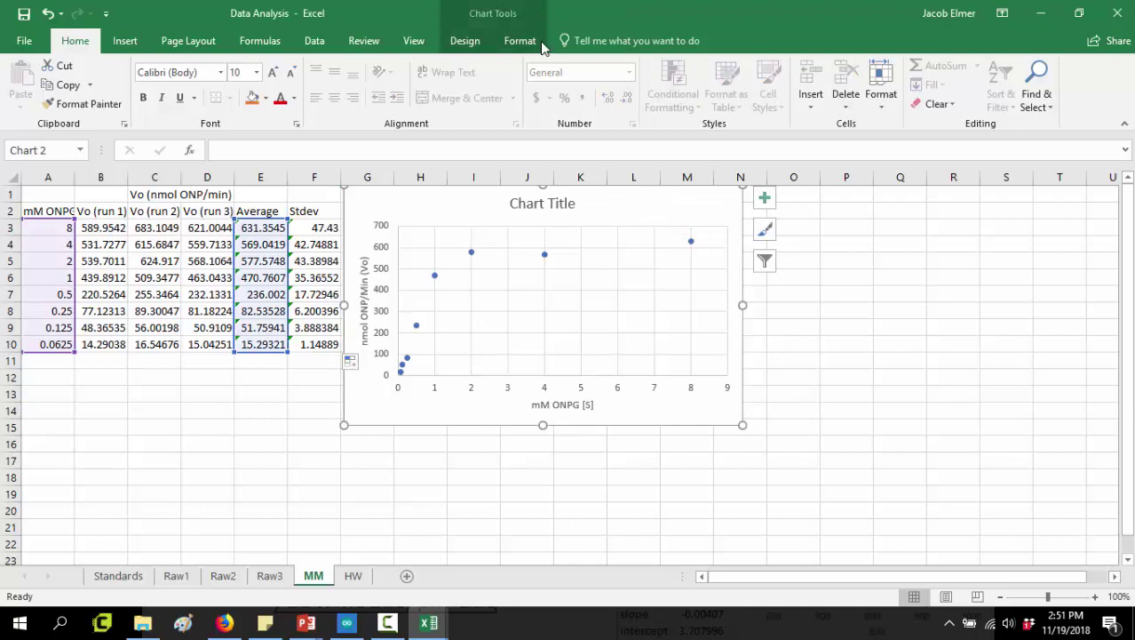
{"action": "left_click", "coordinate": [465, 41]}
{"action": "left_click", "coordinate": [34, 109]}
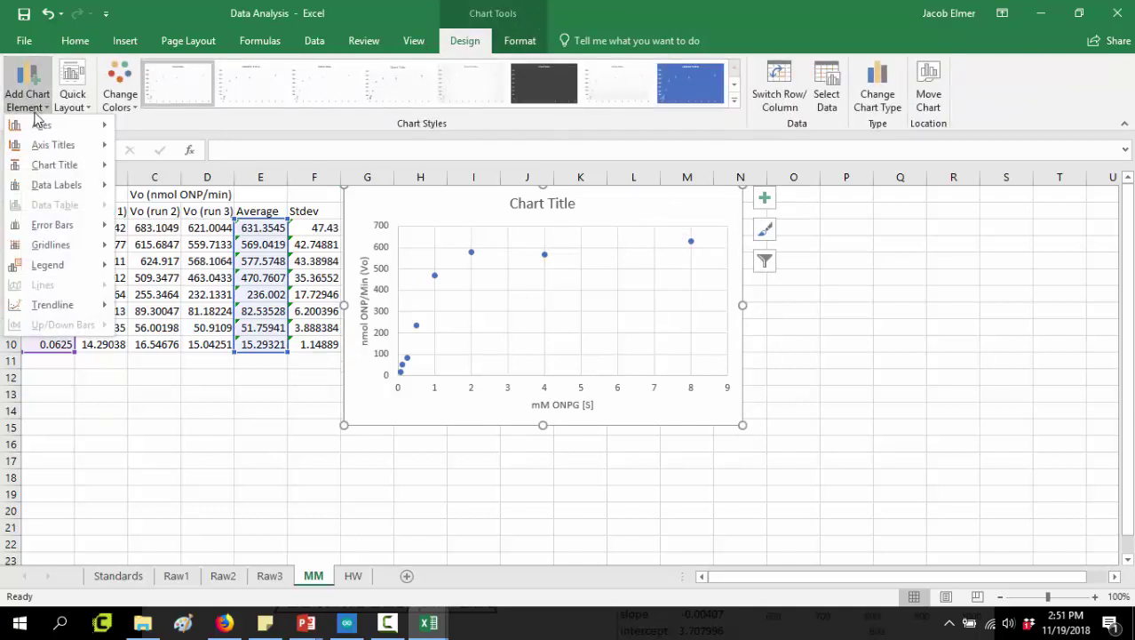
{"action": "mouse_move", "coordinate": [49, 231]}
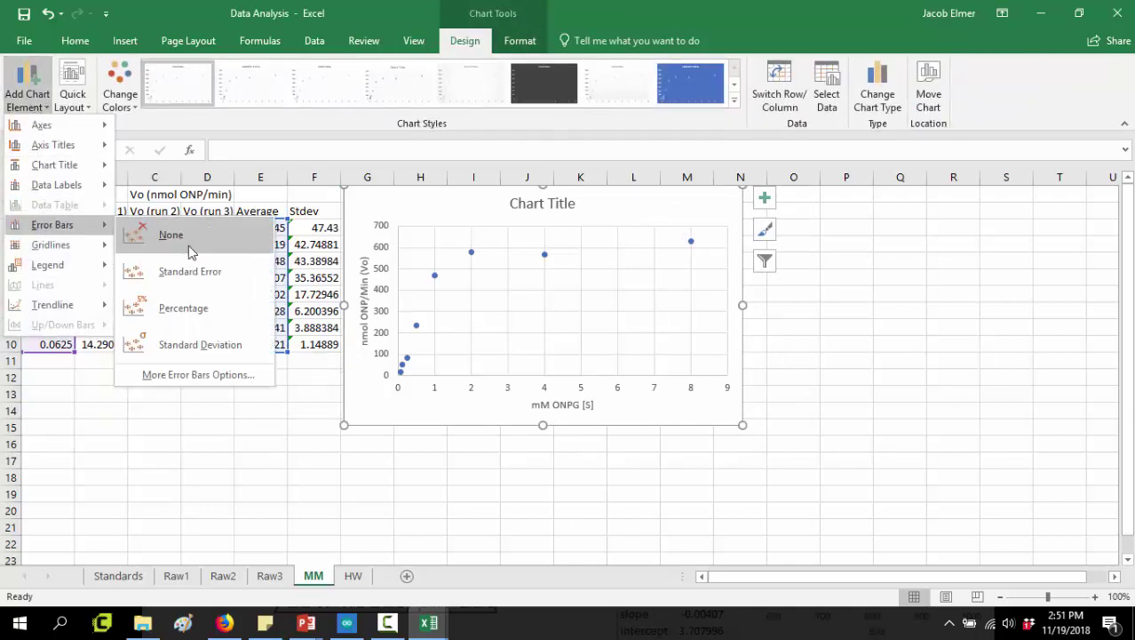
{"action": "left_click", "coordinate": [222, 375]}
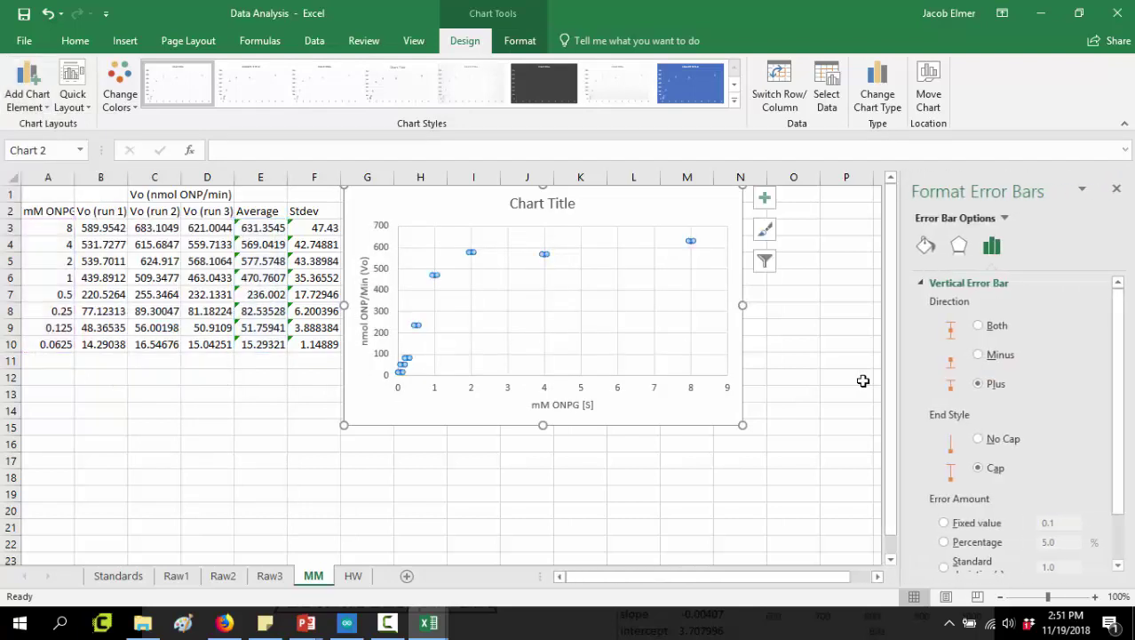
{"action": "left_click", "coordinate": [979, 326]}
{"action": "left_click_drag", "start_coordinate": [1116, 331], "coordinate": [1117, 406]}
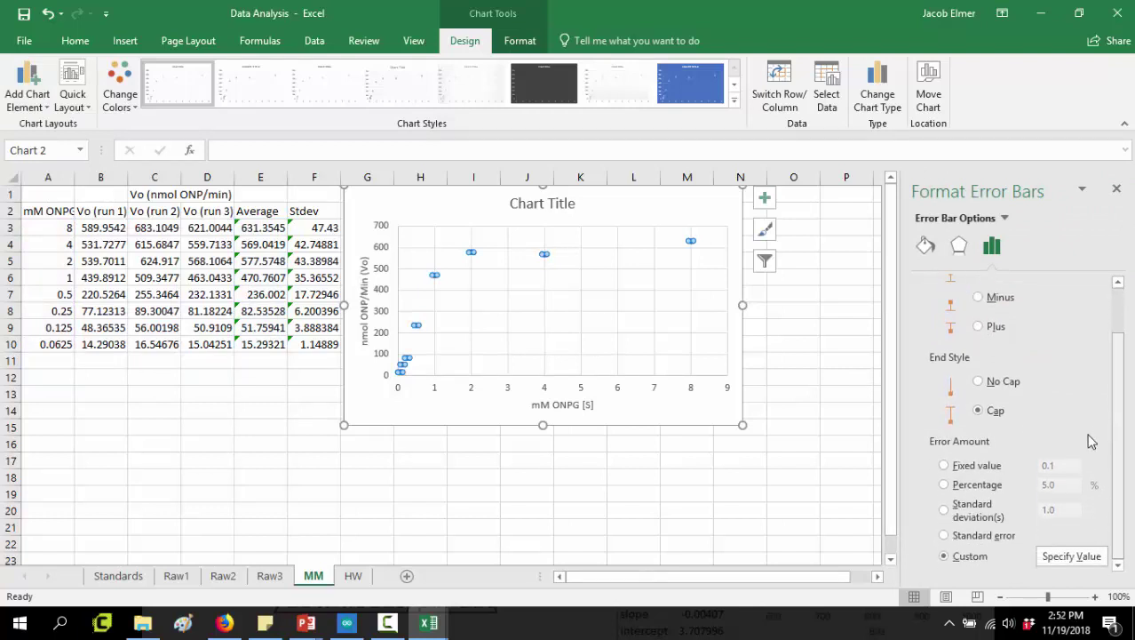
Step: Specify custom vertical error amounts, using the Stdev range F3:F10 for both the positive and negative error values
{"action": "left_click", "coordinate": [1072, 557]}
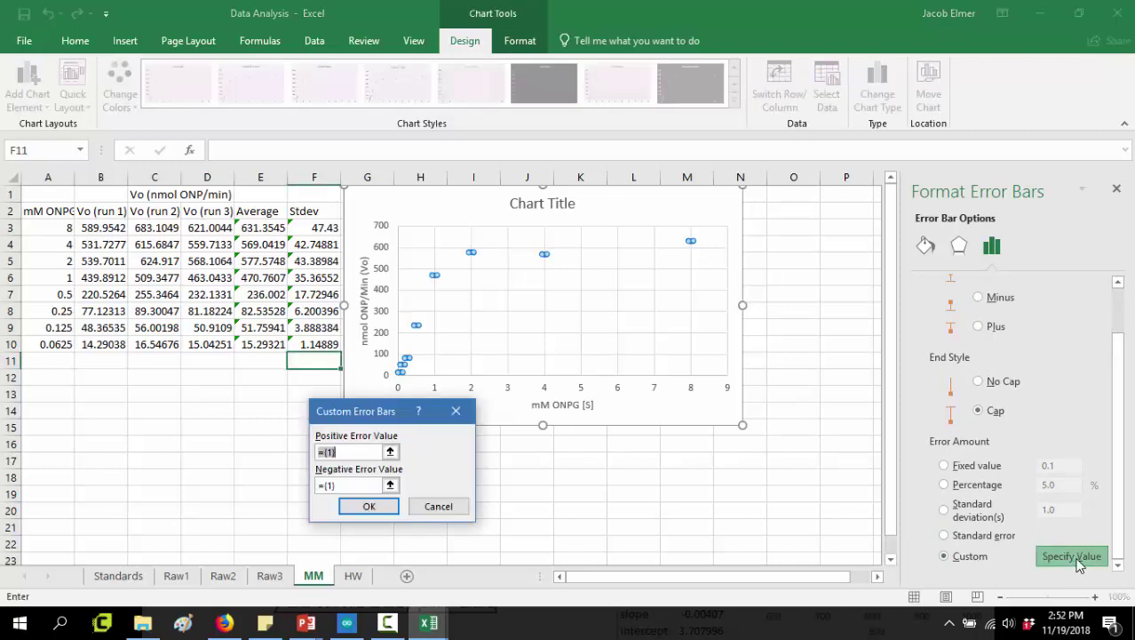
{"action": "left_click", "coordinate": [390, 453]}
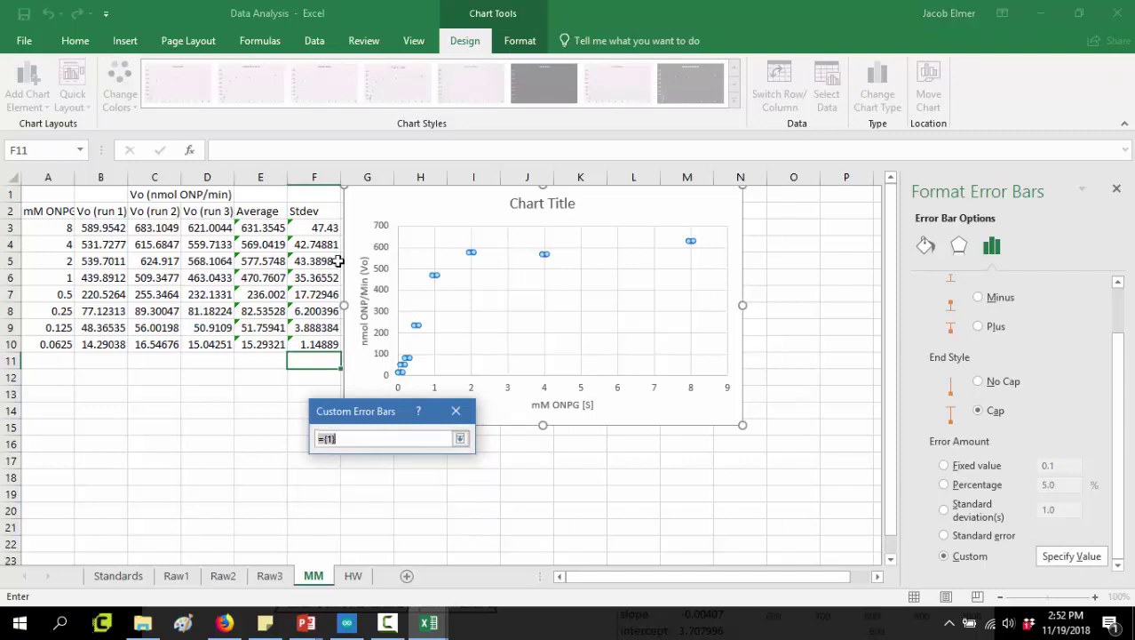
{"action": "left_click_drag", "start_coordinate": [322, 227], "coordinate": [314, 338]}
{"action": "key", "text": "Return"}
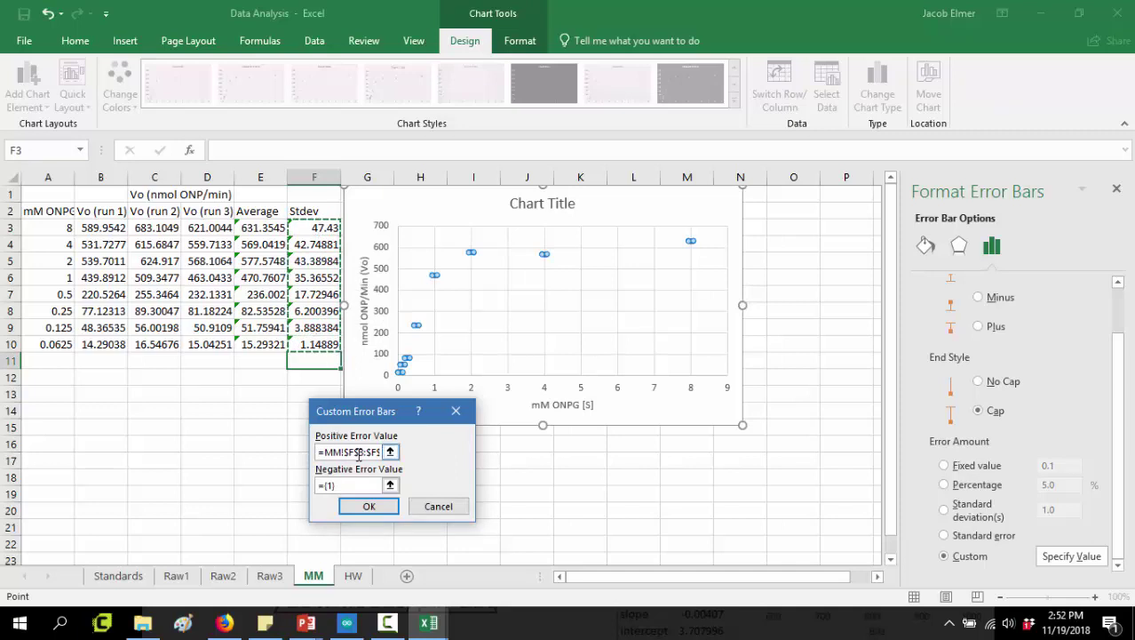
{"action": "left_click", "coordinate": [389, 485]}
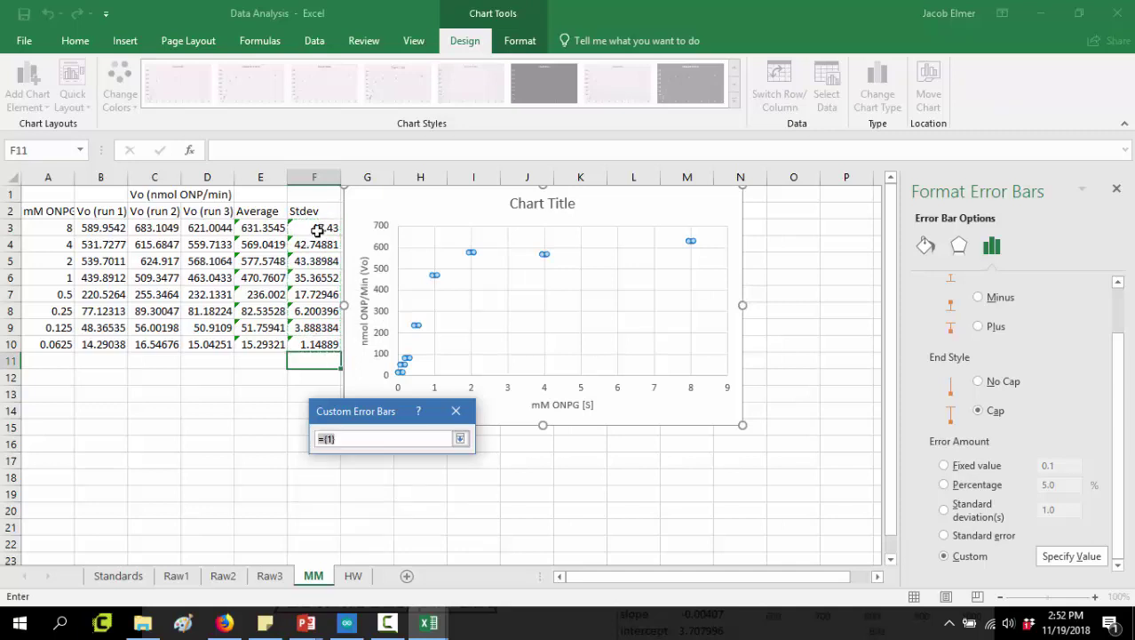
{"action": "left_click_drag", "start_coordinate": [313, 229], "coordinate": [309, 341]}
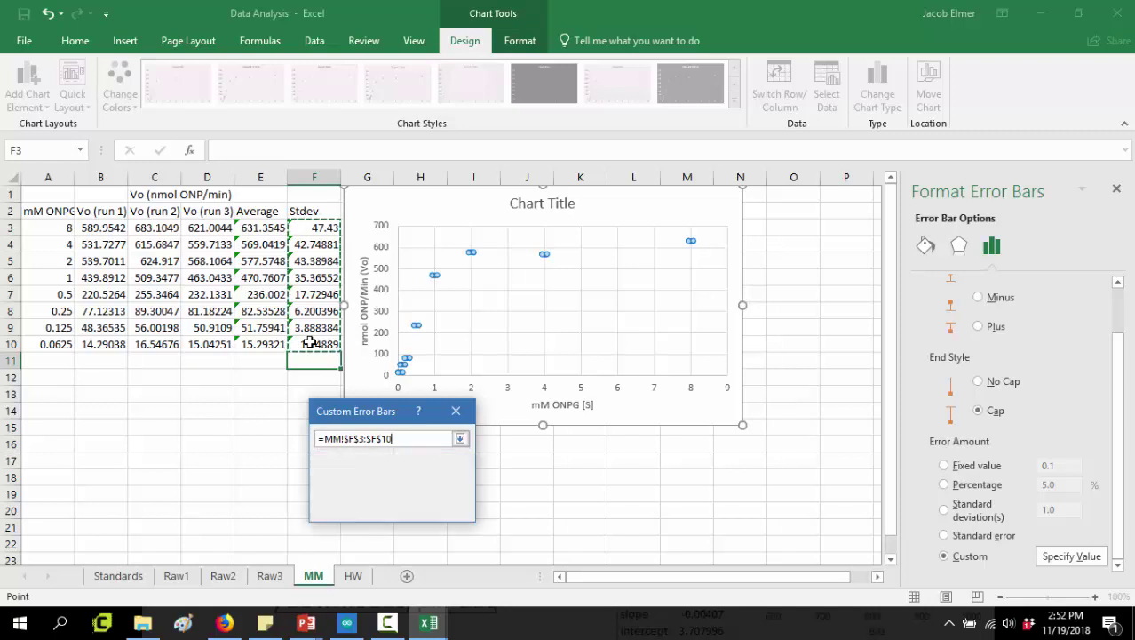
{"action": "key", "text": "Return"}
{"action": "left_click", "coordinate": [369, 506]}
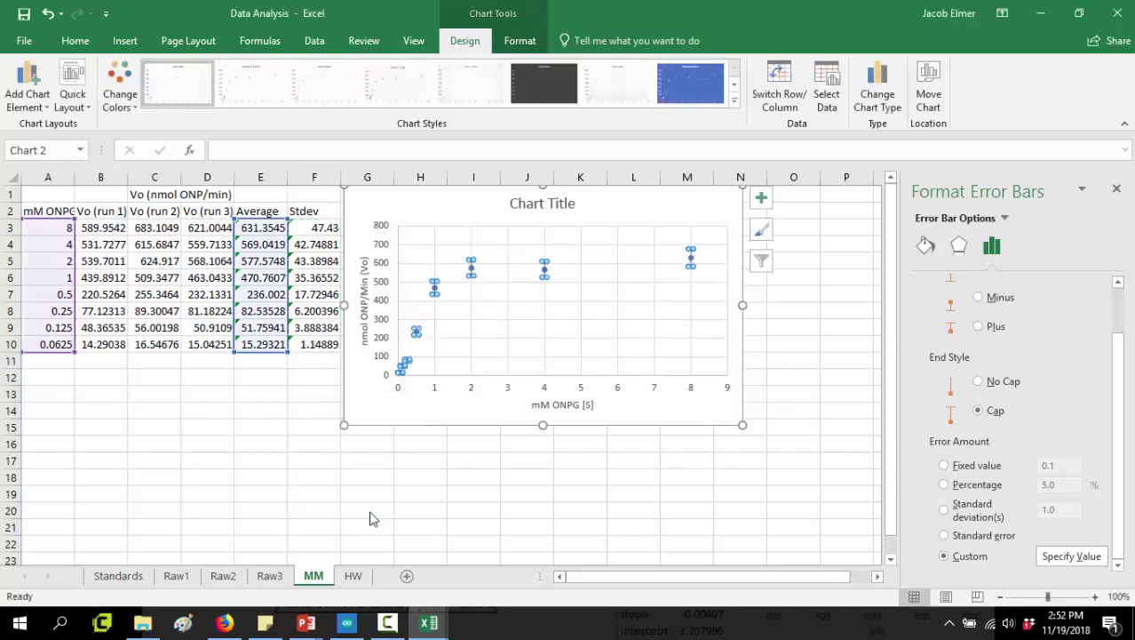
{"action": "left_click", "coordinate": [305, 473]}
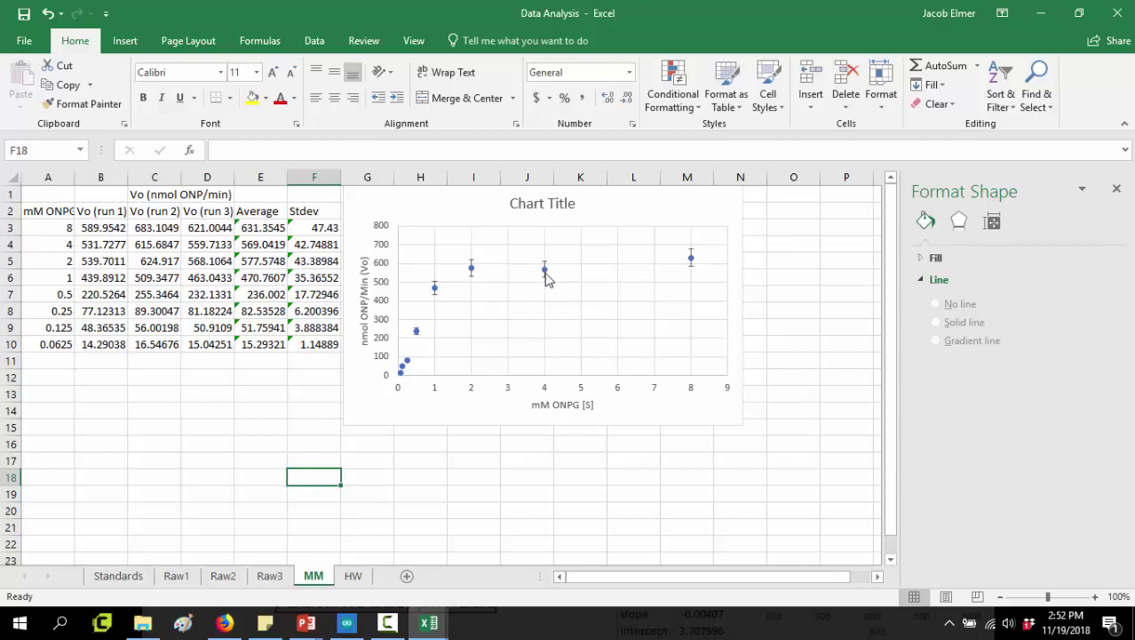
Step: Try a standard deviation of 415 in F5 to test the 2 mM point's error bar, and restore the original formula
{"action": "mouse_move", "coordinate": [546, 274]}
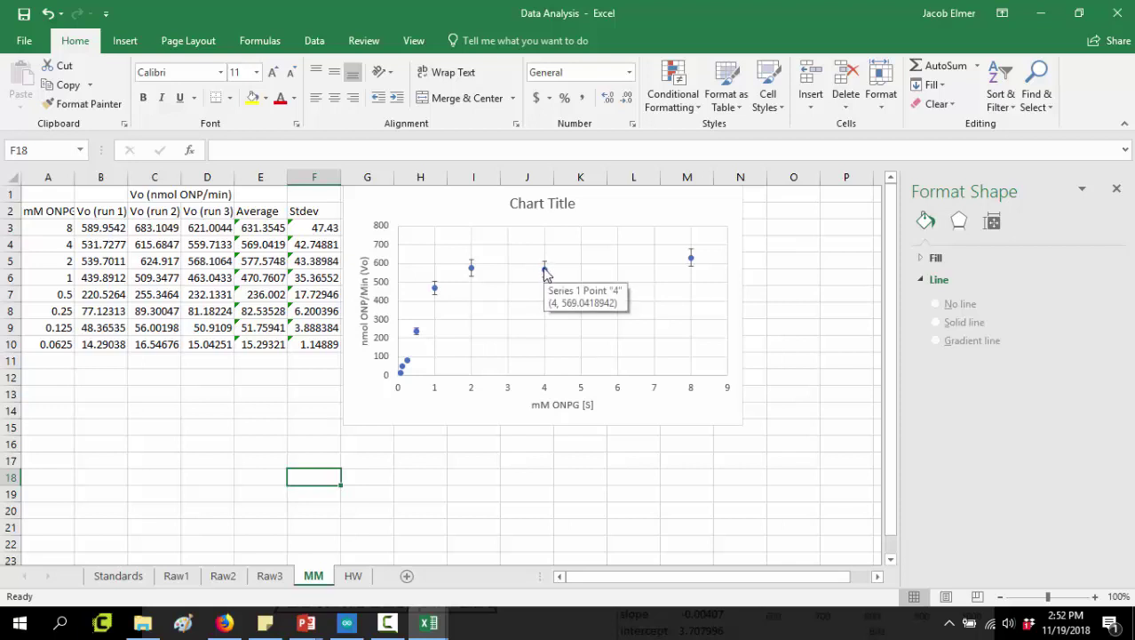
{"action": "left_click", "coordinate": [277, 293]}
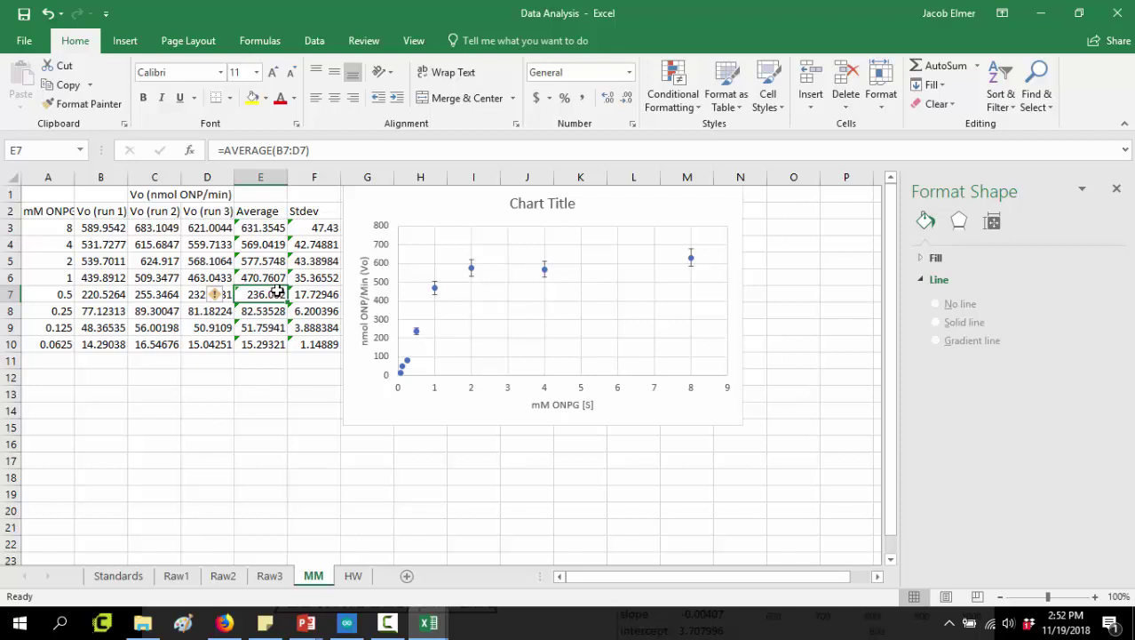
{"action": "left_click", "coordinate": [303, 255]}
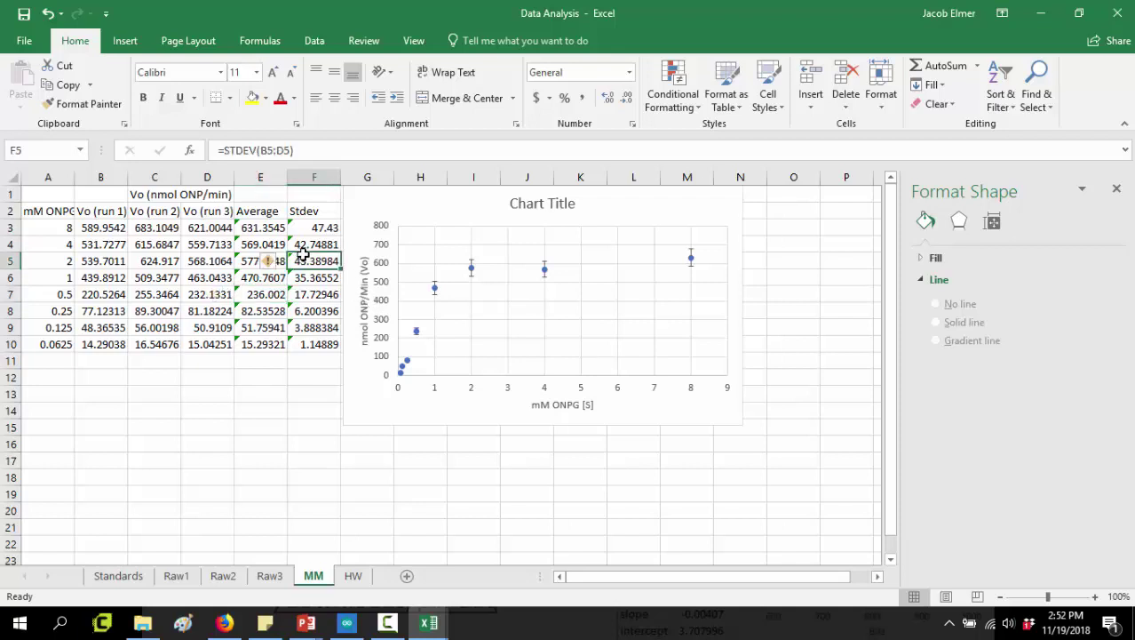
{"action": "type", "text": "415"}
{"action": "key", "text": "Return"}
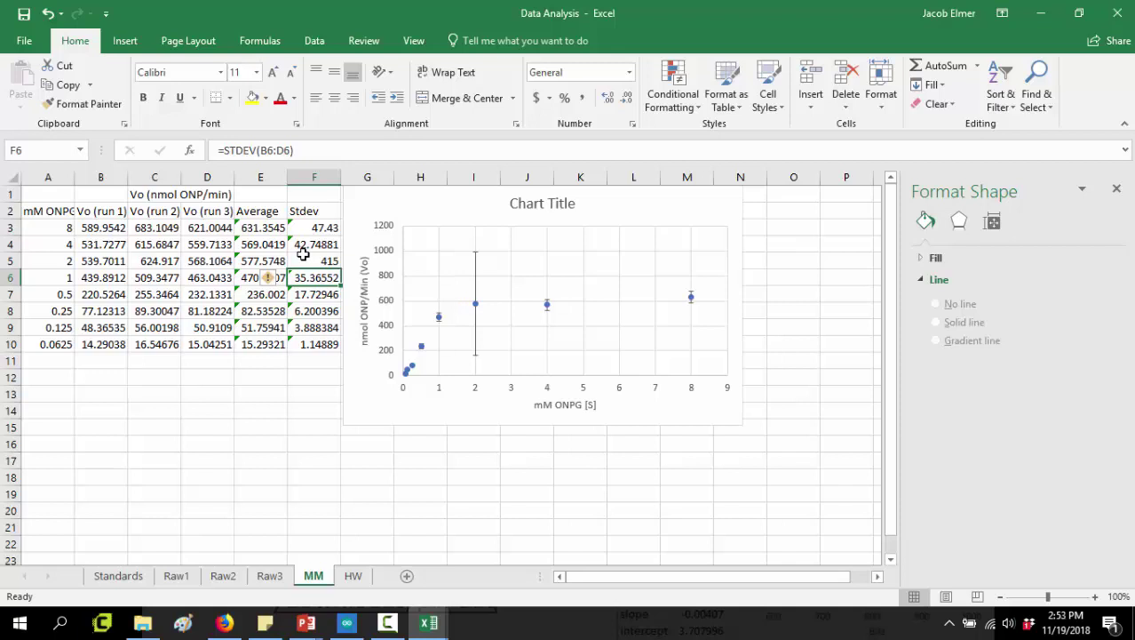
{"action": "left_click", "coordinate": [303, 261]}
{"action": "key", "text": "ctrl+v"}
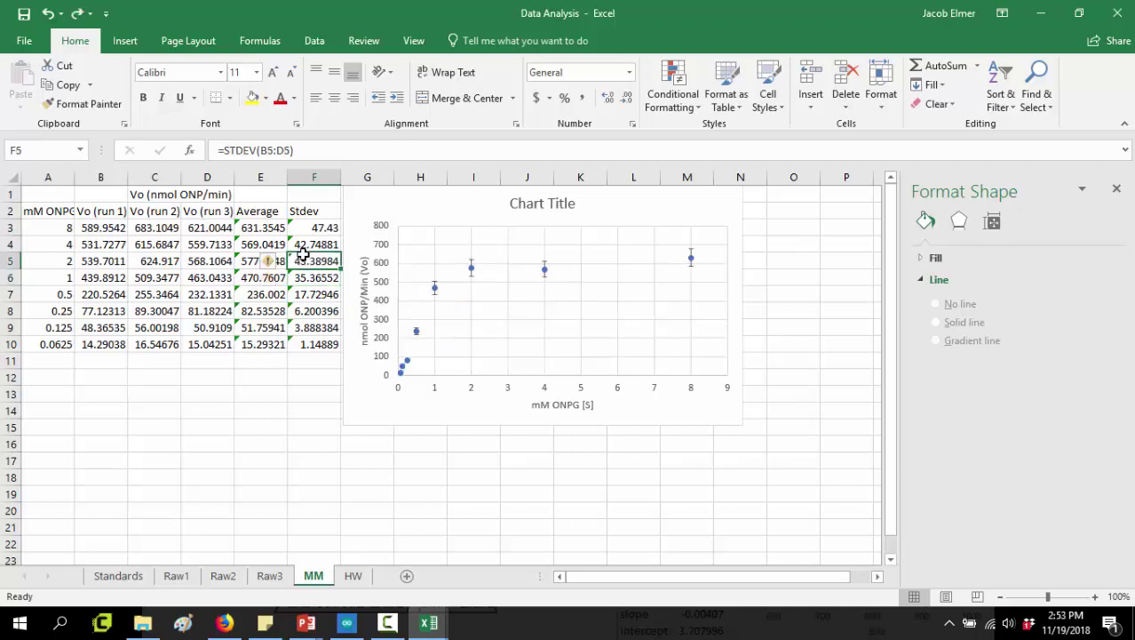
{"action": "left_click", "coordinate": [273, 307]}
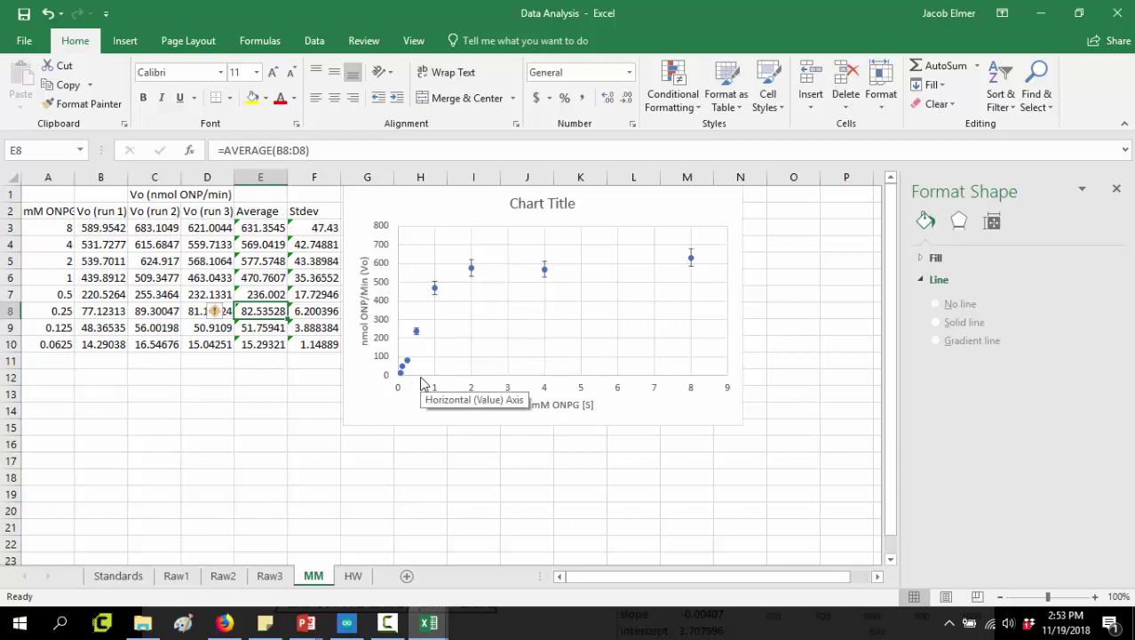
{"action": "left_click", "coordinate": [260, 382]}
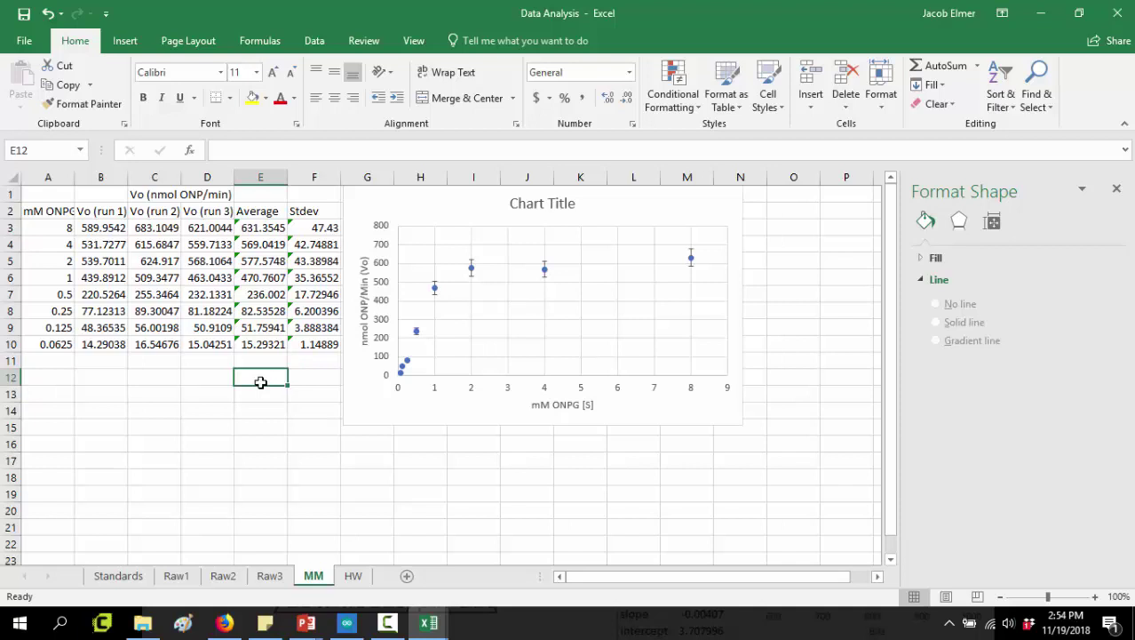
Step: Switch to the Lesson 7 presentation in PowerPoint and open slide 6, "Analysis of Reaction Data in Excel"
{"action": "left_click", "coordinate": [306, 626]}
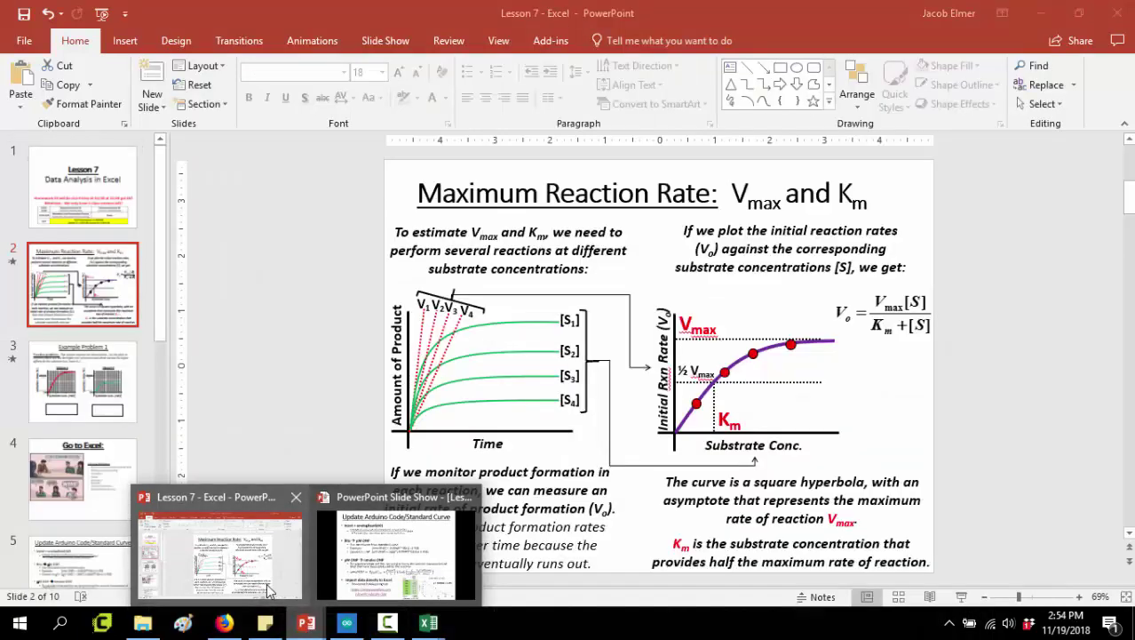
{"action": "left_click", "coordinate": [250, 570]}
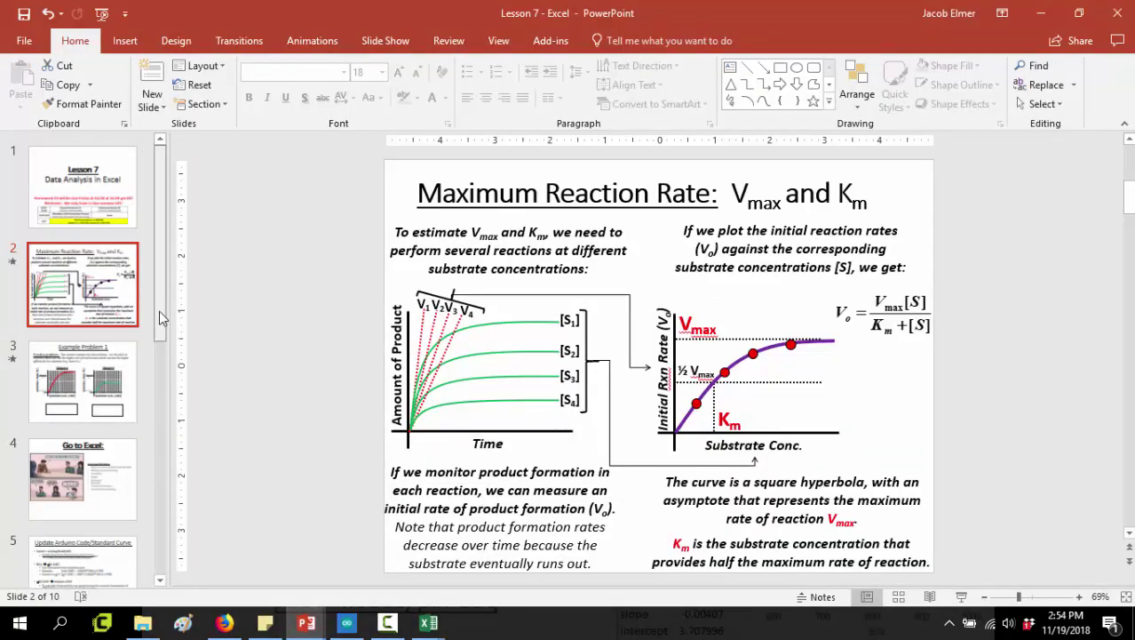
{"action": "left_click_drag", "start_coordinate": [160, 334], "coordinate": [151, 482]}
{"action": "left_click", "coordinate": [84, 284]}
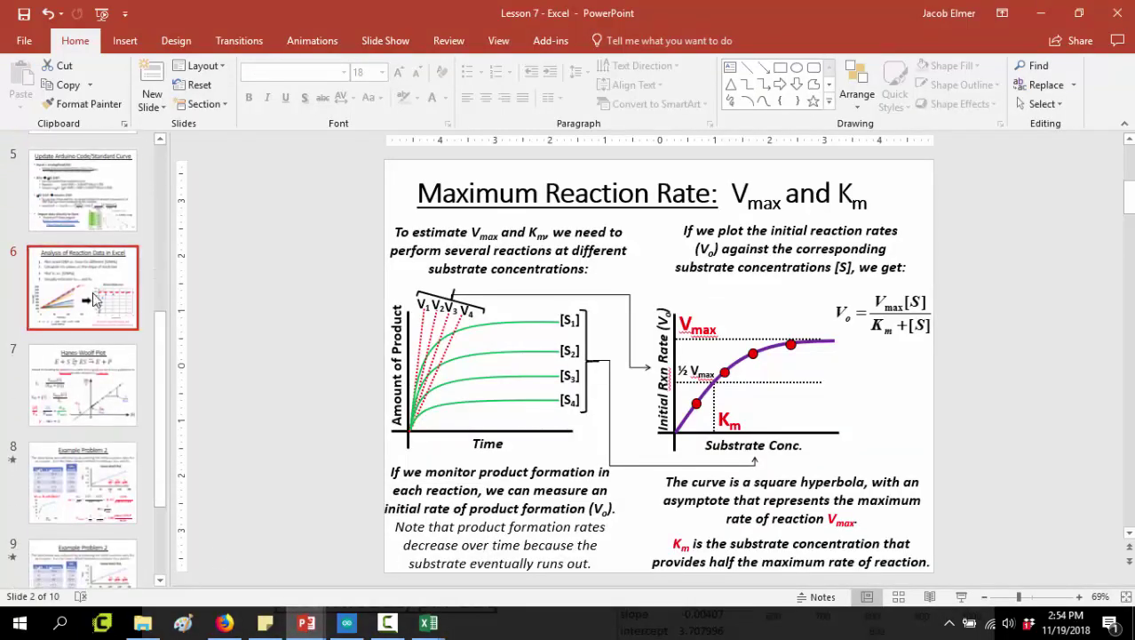
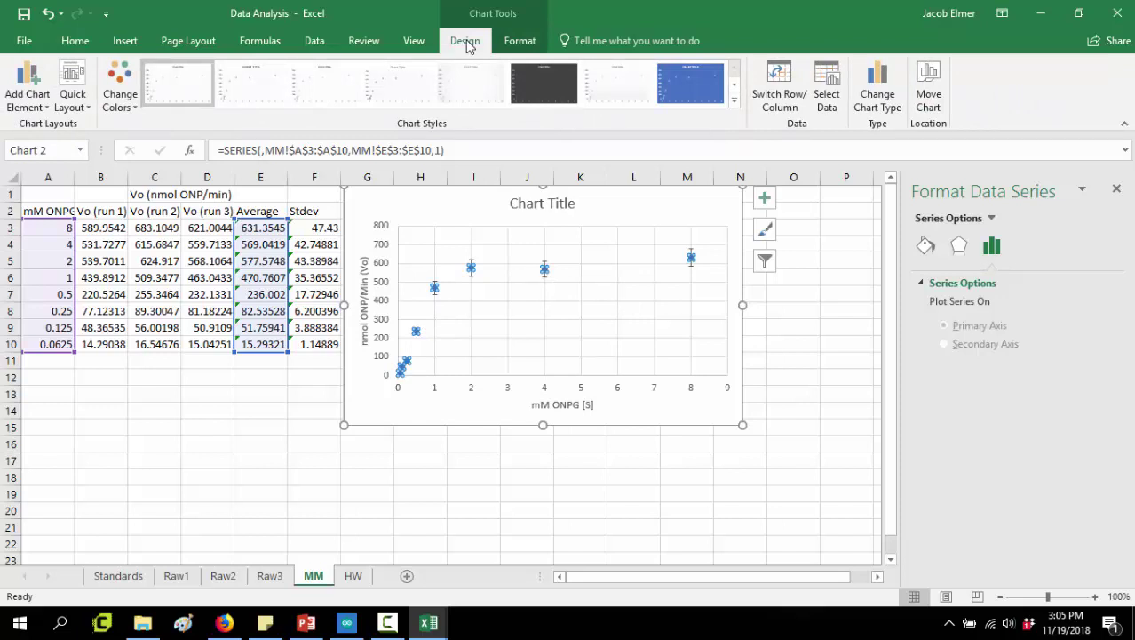
Step: Change the chart type to the X Y subtype Scatter with Smooth Lines and Markers
{"action": "left_click", "coordinate": [891, 105]}
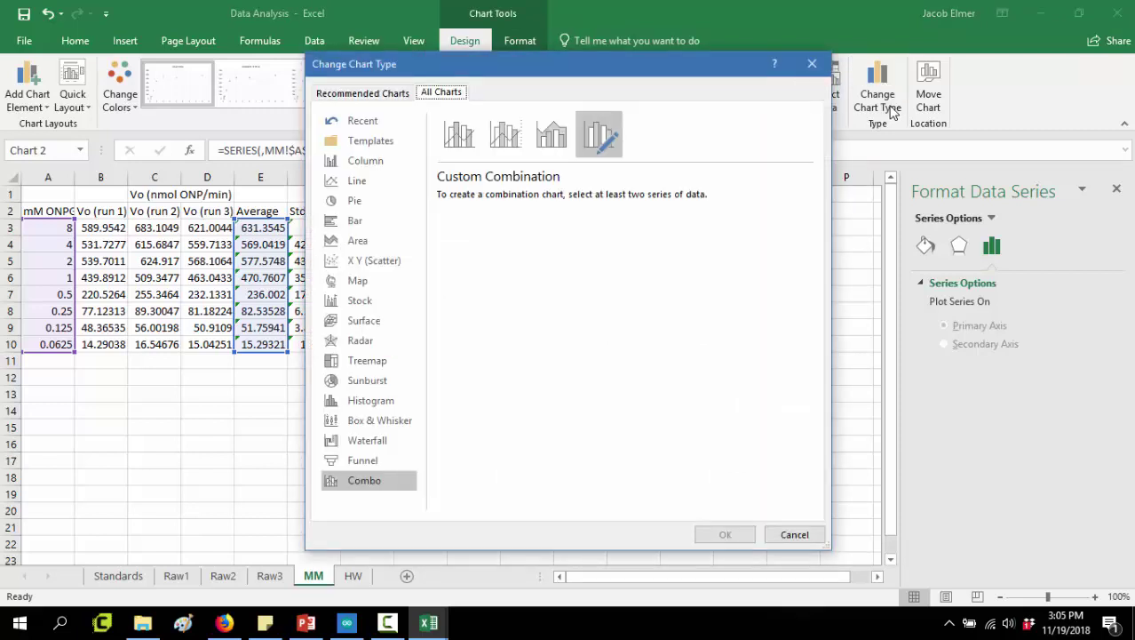
{"action": "left_click", "coordinate": [361, 265]}
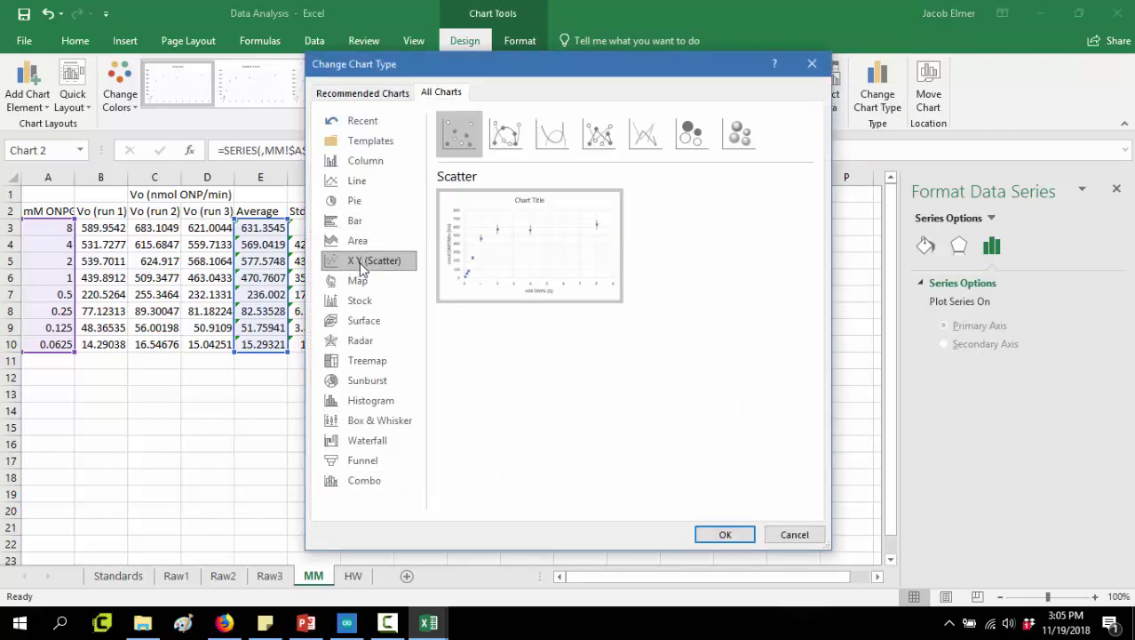
{"action": "mouse_move", "coordinate": [484, 245]}
{"action": "left_click", "coordinate": [514, 135]}
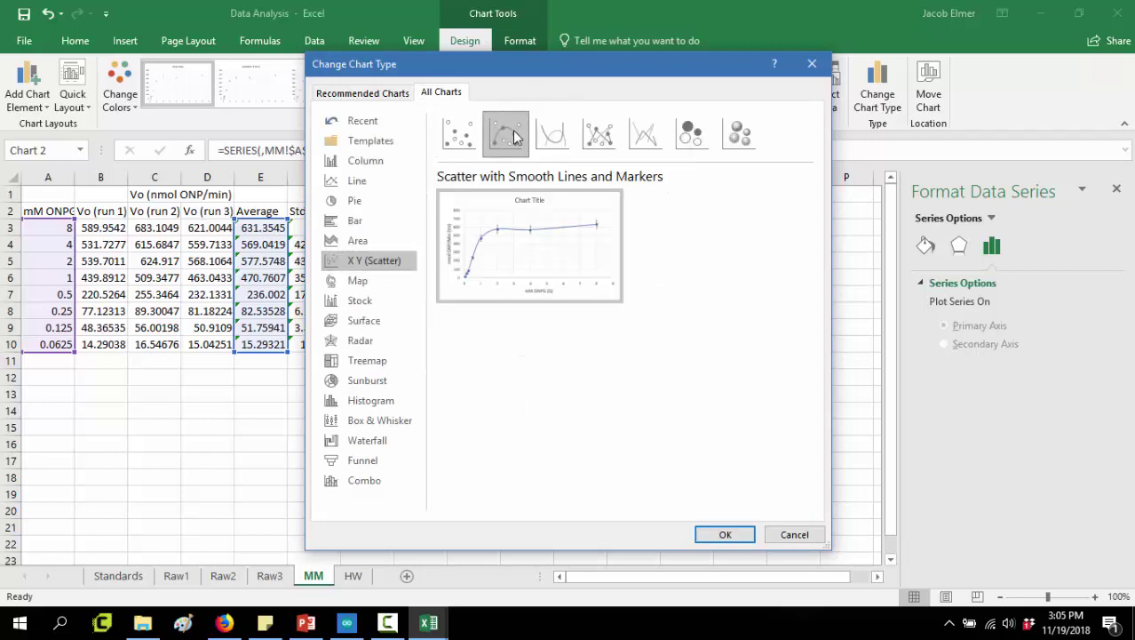
{"action": "left_click", "coordinate": [725, 535]}
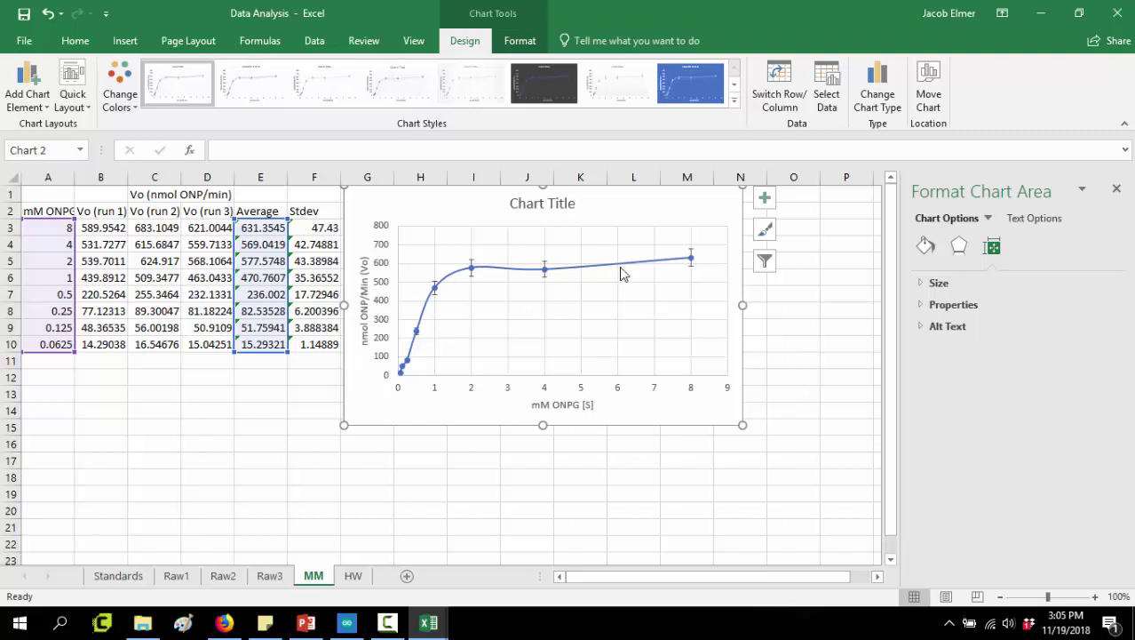
{"action": "mouse_move", "coordinate": [678, 265]}
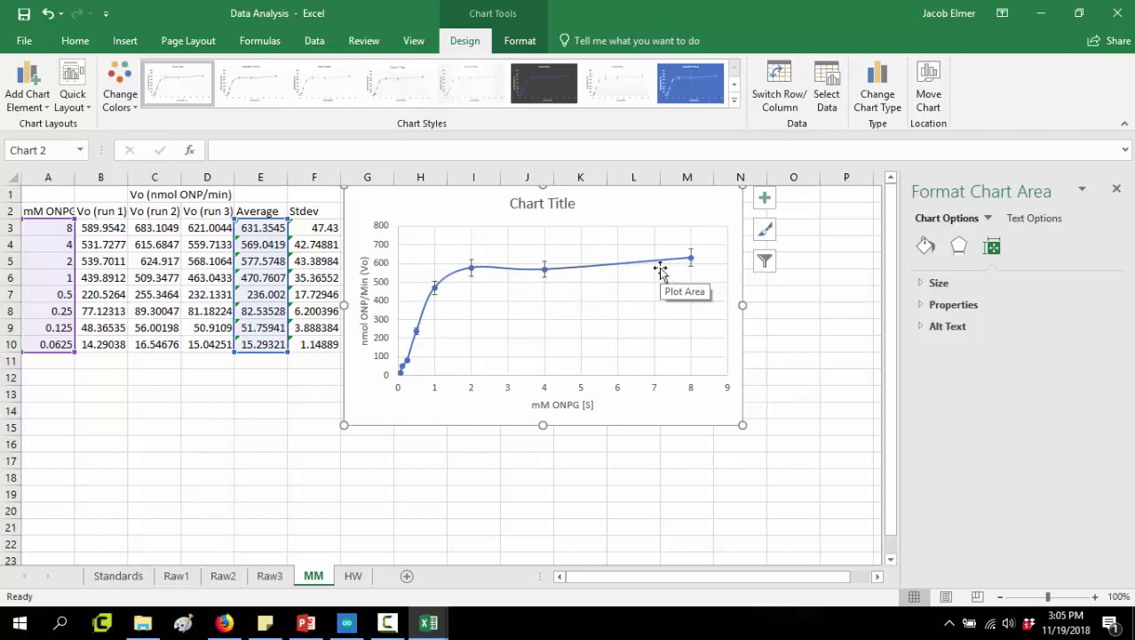
{"action": "left_click", "coordinate": [872, 110]}
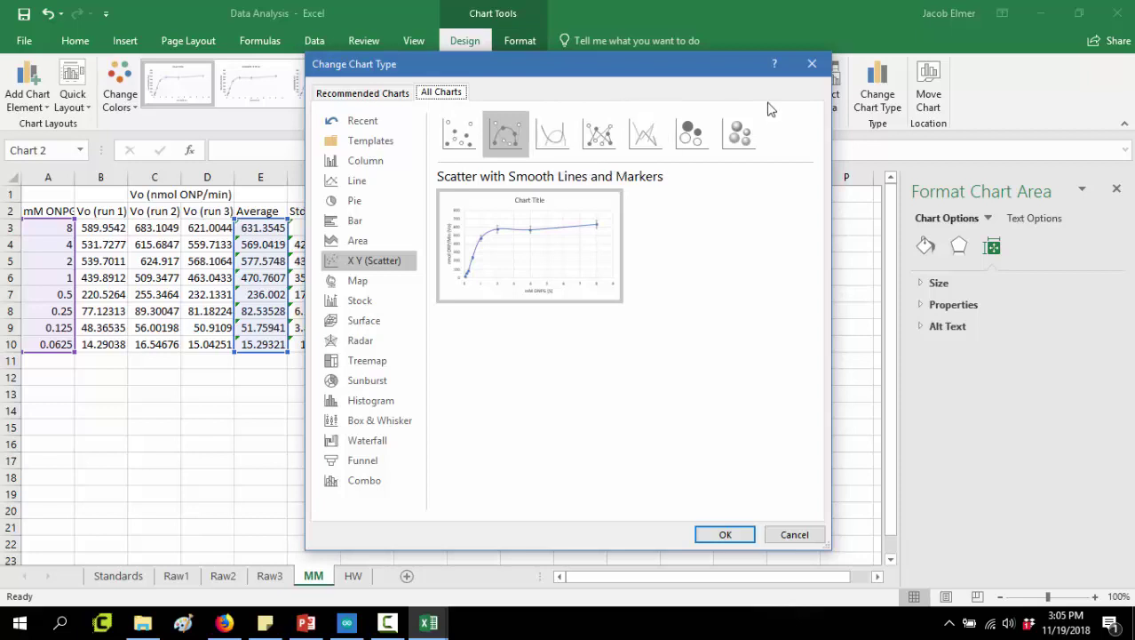
{"action": "left_click", "coordinate": [811, 64]}
{"action": "left_click", "coordinate": [880, 105]}
{"action": "mouse_move", "coordinate": [657, 149]}
{"action": "left_click", "coordinate": [814, 64]}
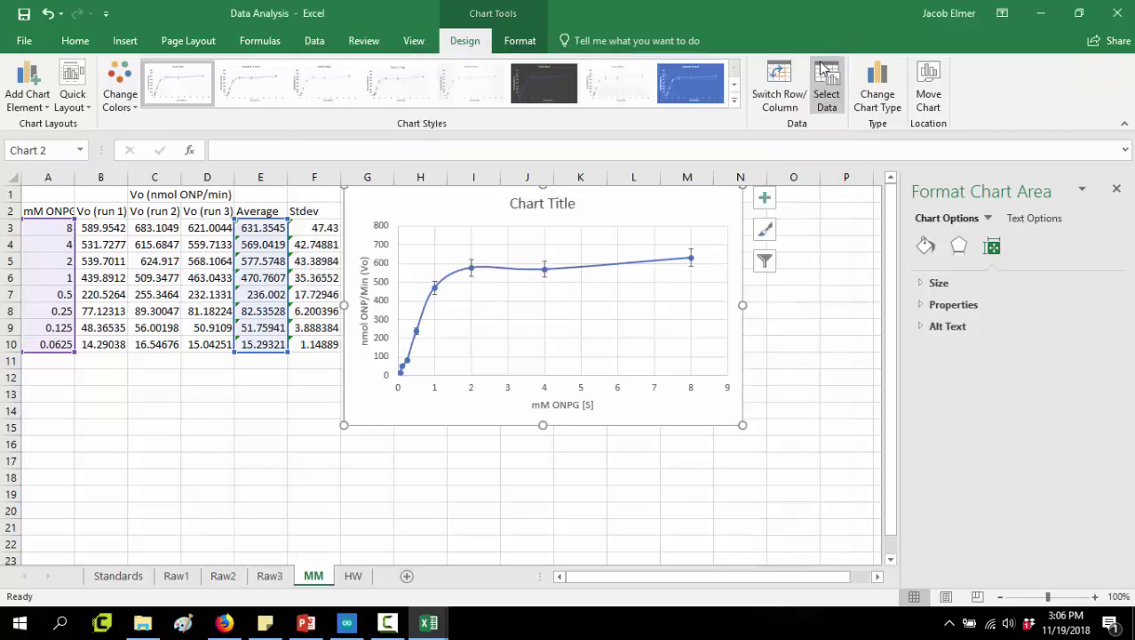
{"action": "left_click", "coordinate": [189, 425]}
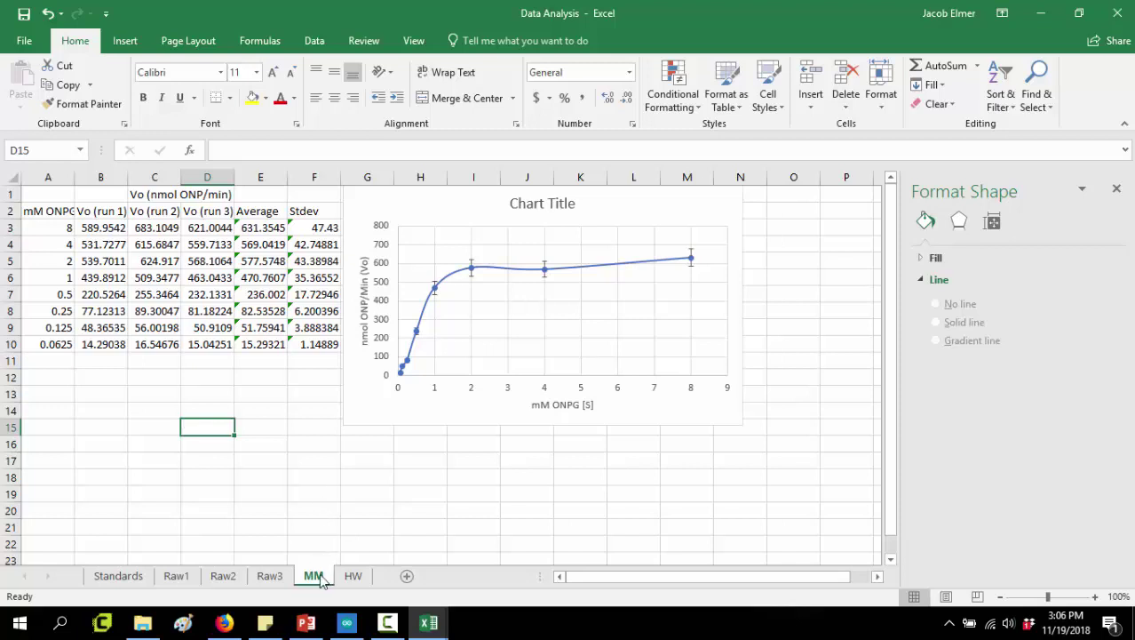
Step: Open the HW sheet and review its mM ONPG and S/Vo run columns against the MM sheet's data
{"action": "left_click", "coordinate": [354, 575]}
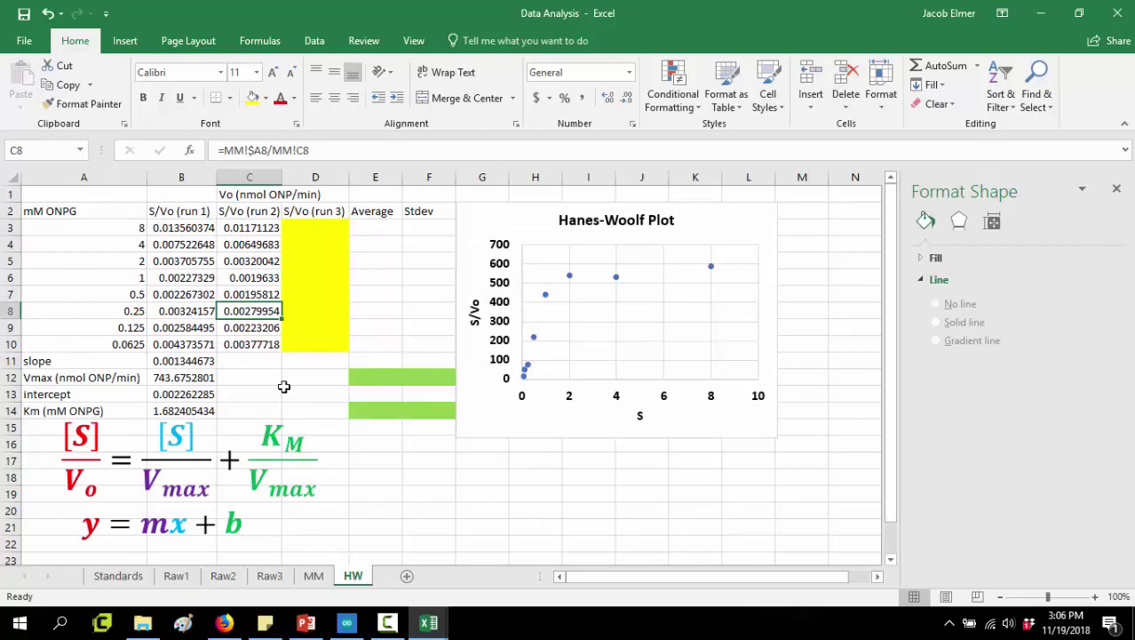
{"action": "left_click", "coordinate": [314, 575]}
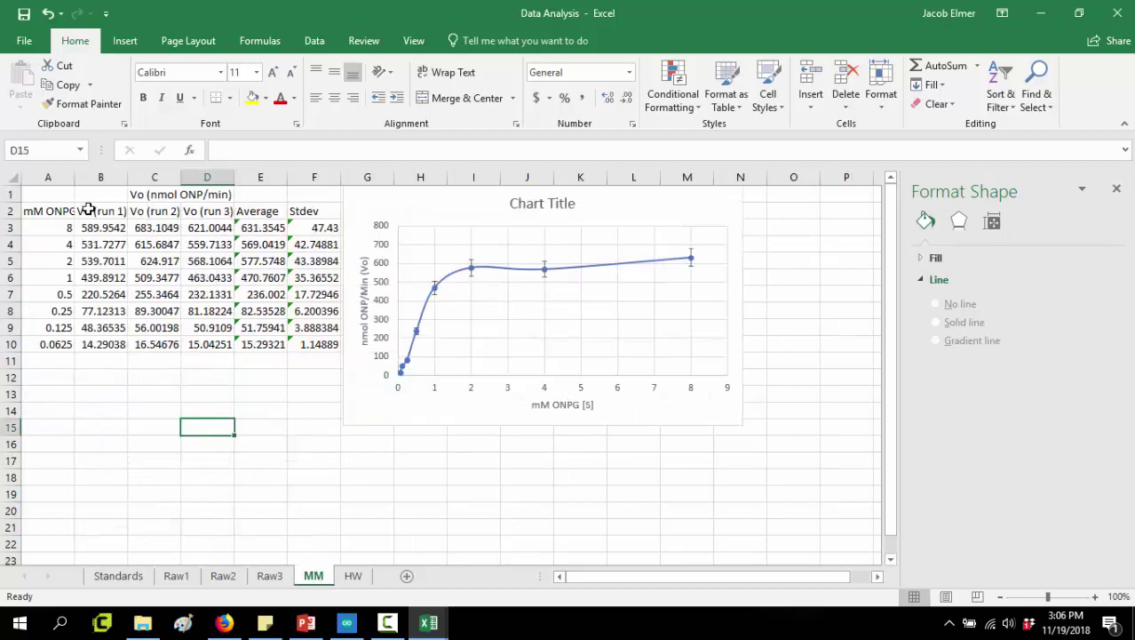
{"action": "left_click", "coordinate": [353, 576]}
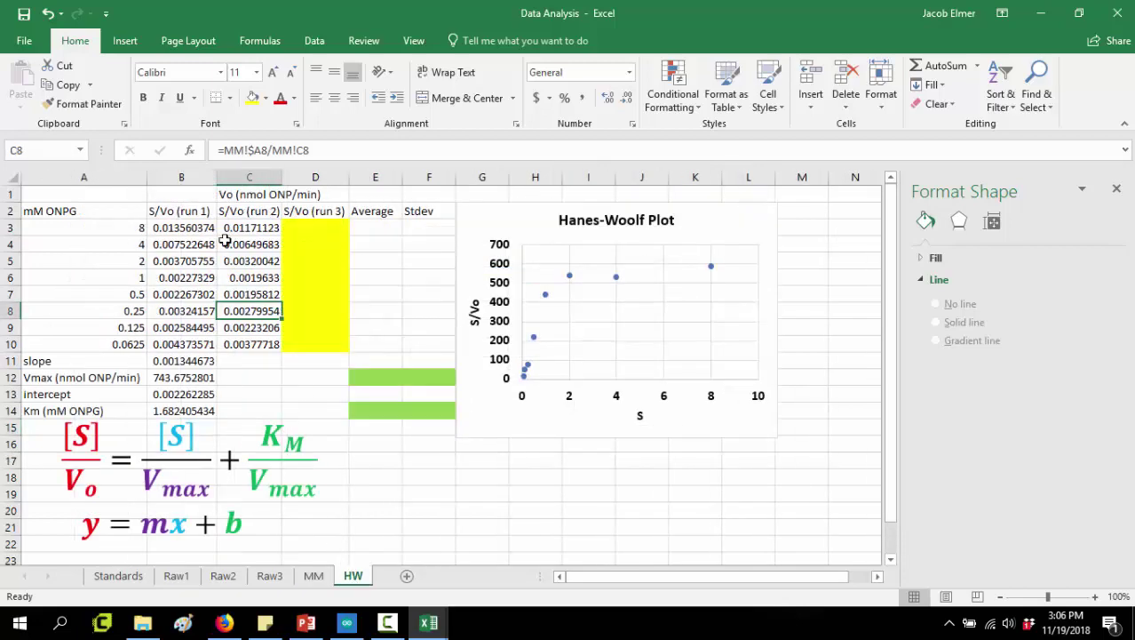
{"action": "left_click_drag", "start_coordinate": [108, 218], "coordinate": [111, 337]}
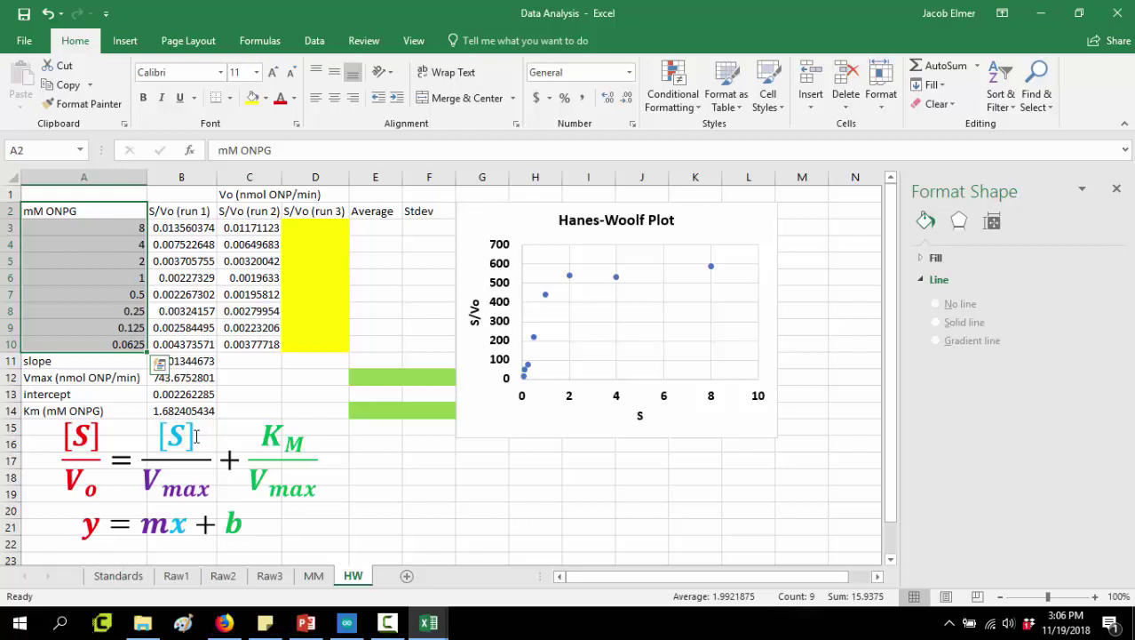
{"action": "left_click_drag", "start_coordinate": [182, 212], "coordinate": [303, 212]}
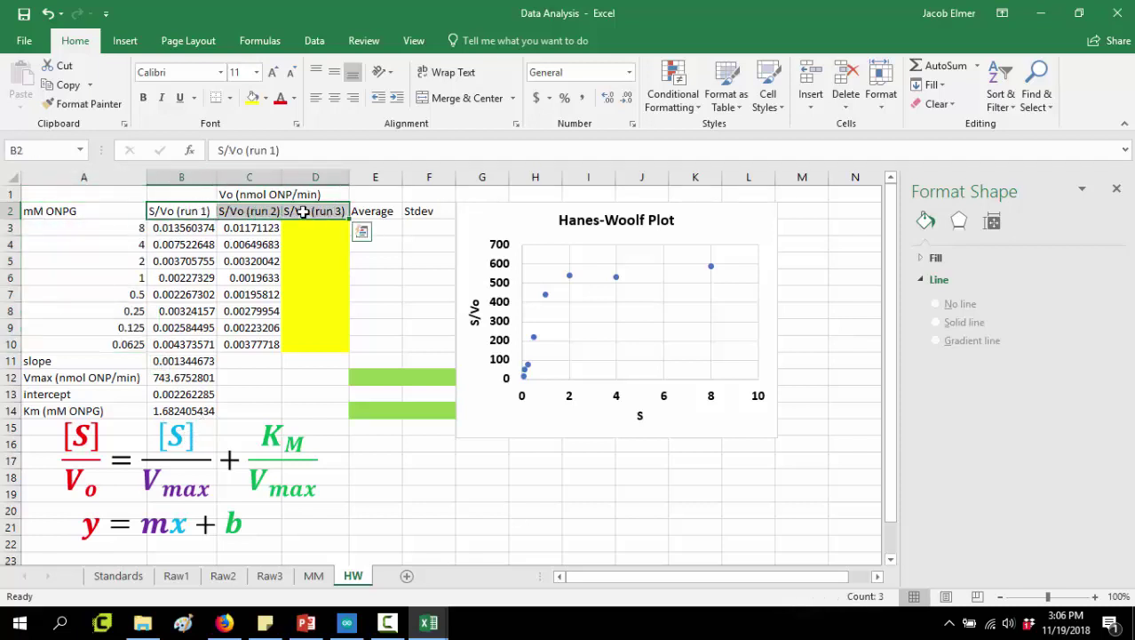
Step: Enter the formula =MM!A3/MM!B3 in B3 of the HW sheet to calculate S/Vo for run 1 at 8 mM
{"action": "left_click", "coordinate": [180, 227]}
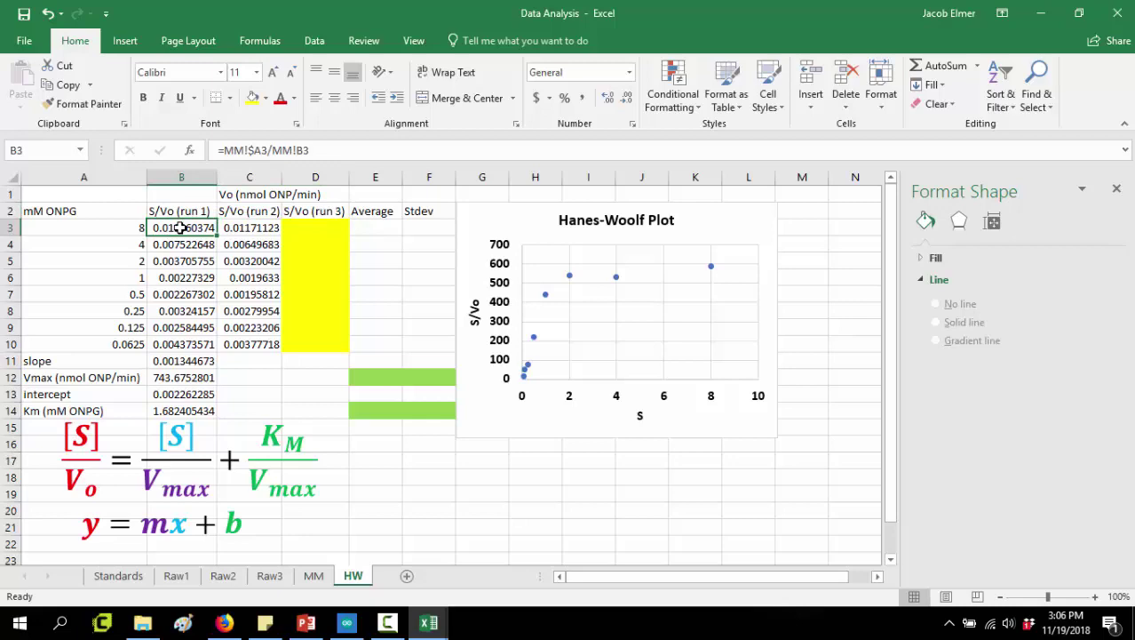
{"action": "type", "text": "="}
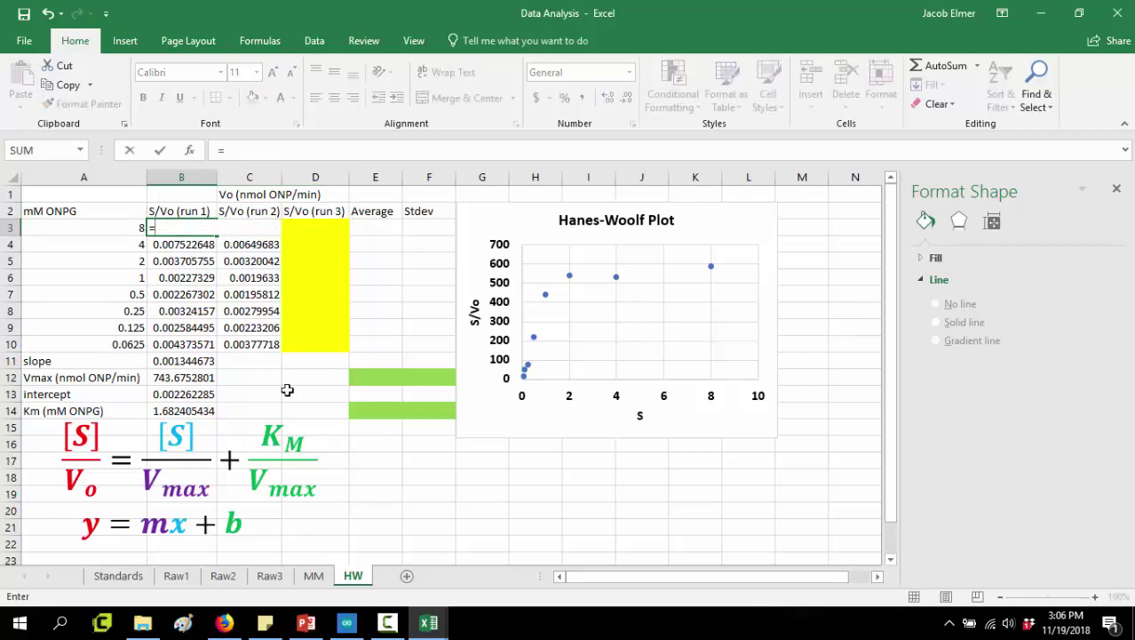
{"action": "left_click", "coordinate": [316, 577]}
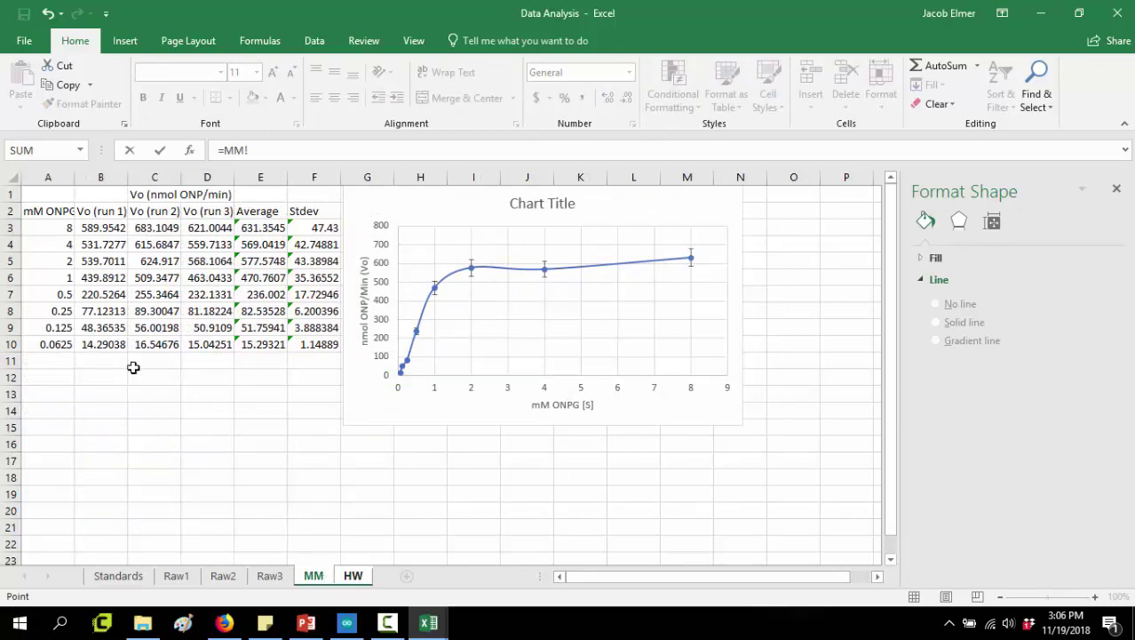
{"action": "left_click", "coordinate": [53, 228]}
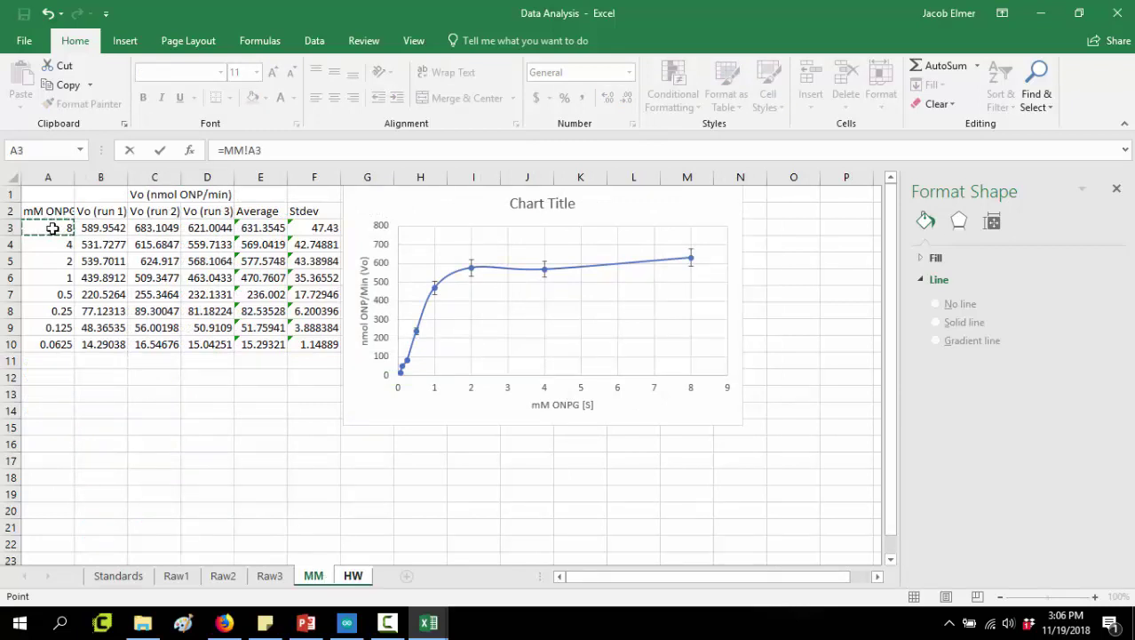
{"action": "type", "text": "/"}
{"action": "left_click", "coordinate": [103, 229]}
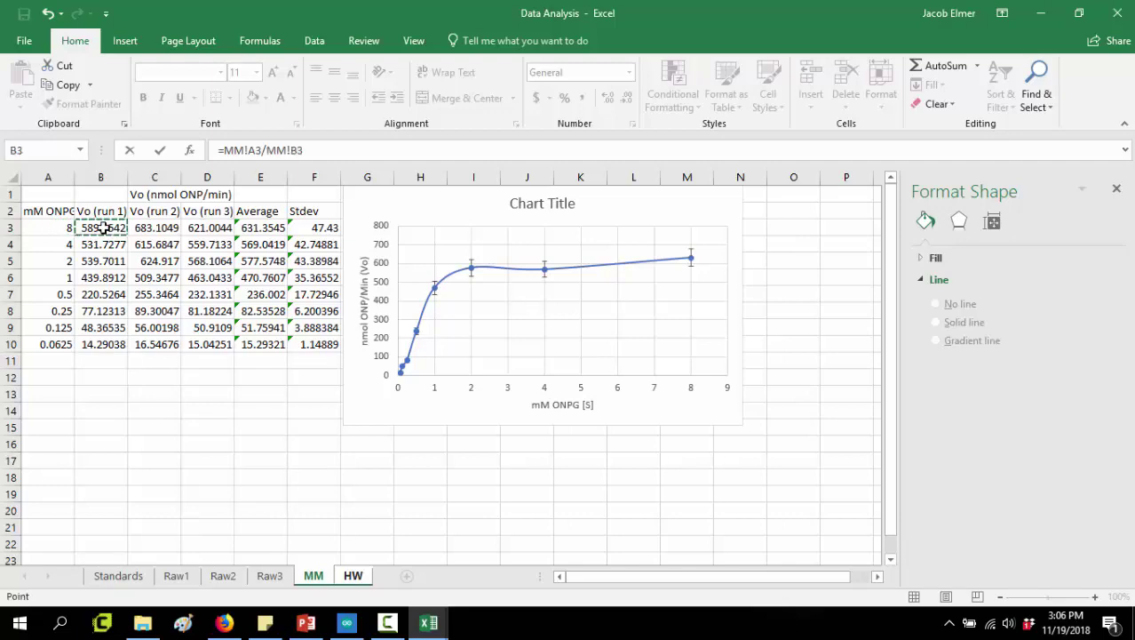
{"action": "key", "text": "Return"}
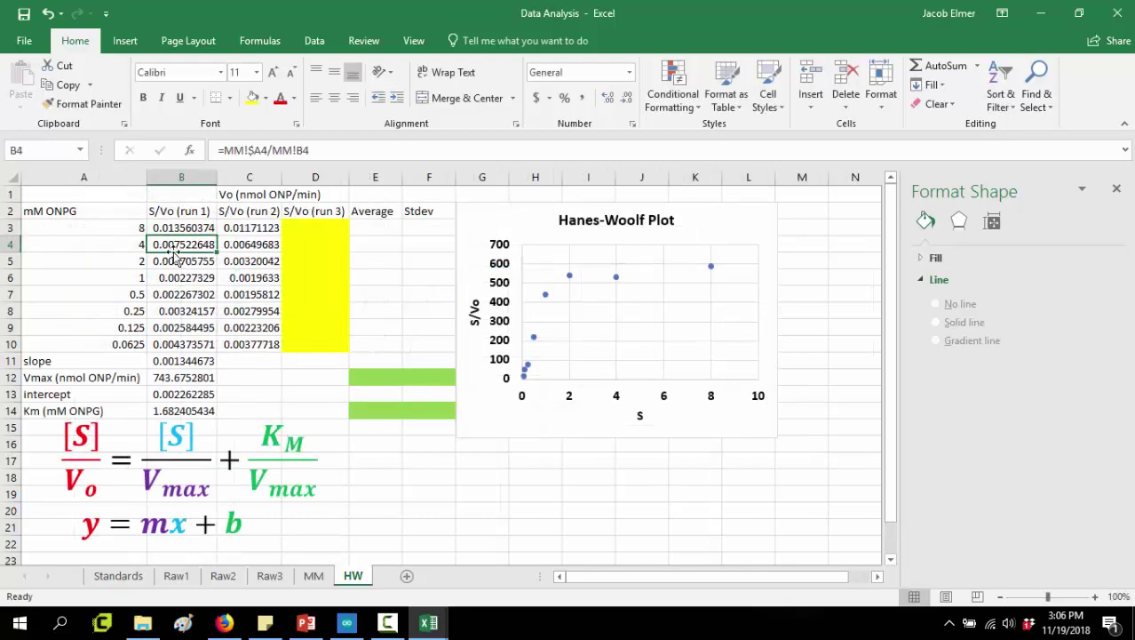
Step: Try filling B3's relative-reference formula across B3:D10, and check its references against the MM sheet
{"action": "left_click", "coordinate": [187, 228]}
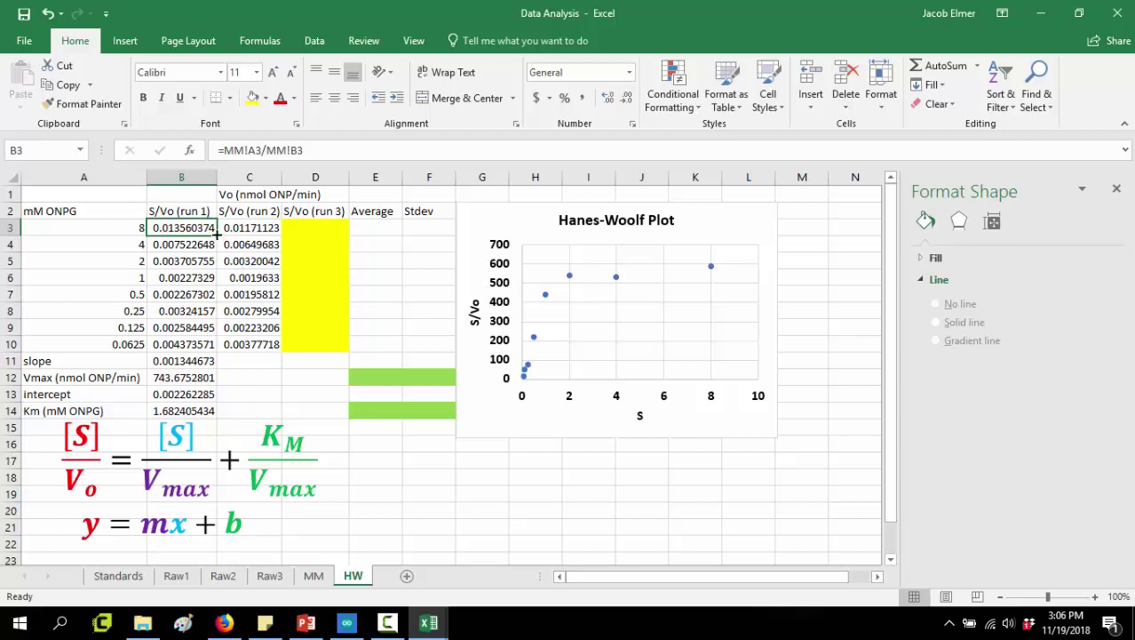
{"action": "left_click_drag", "start_coordinate": [216, 235], "coordinate": [348, 348]}
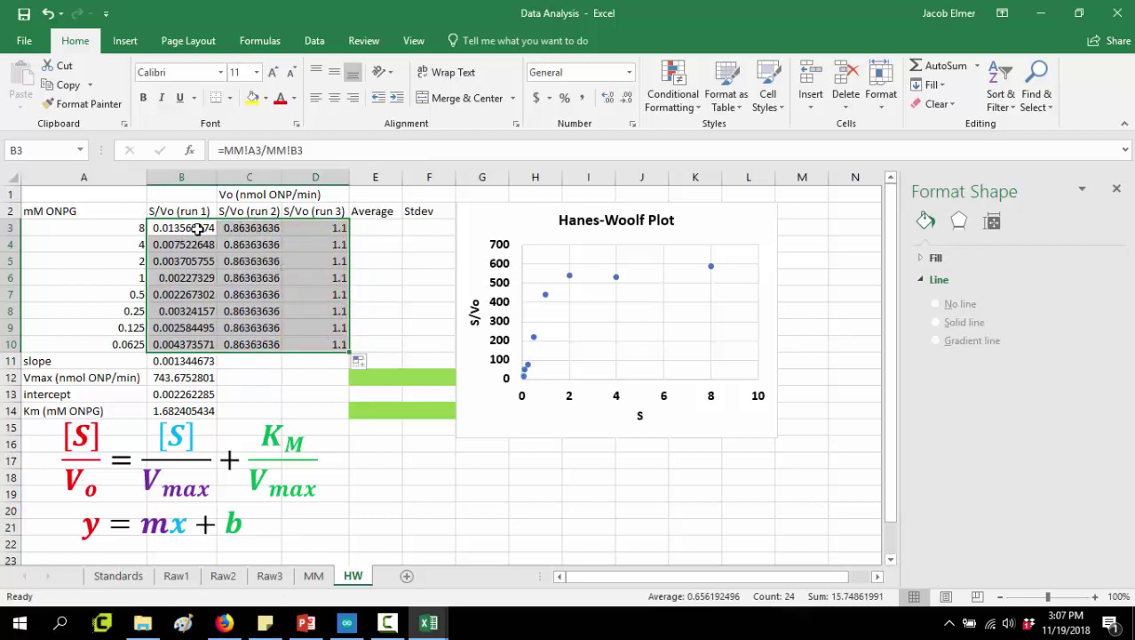
{"action": "left_click", "coordinate": [197, 229]}
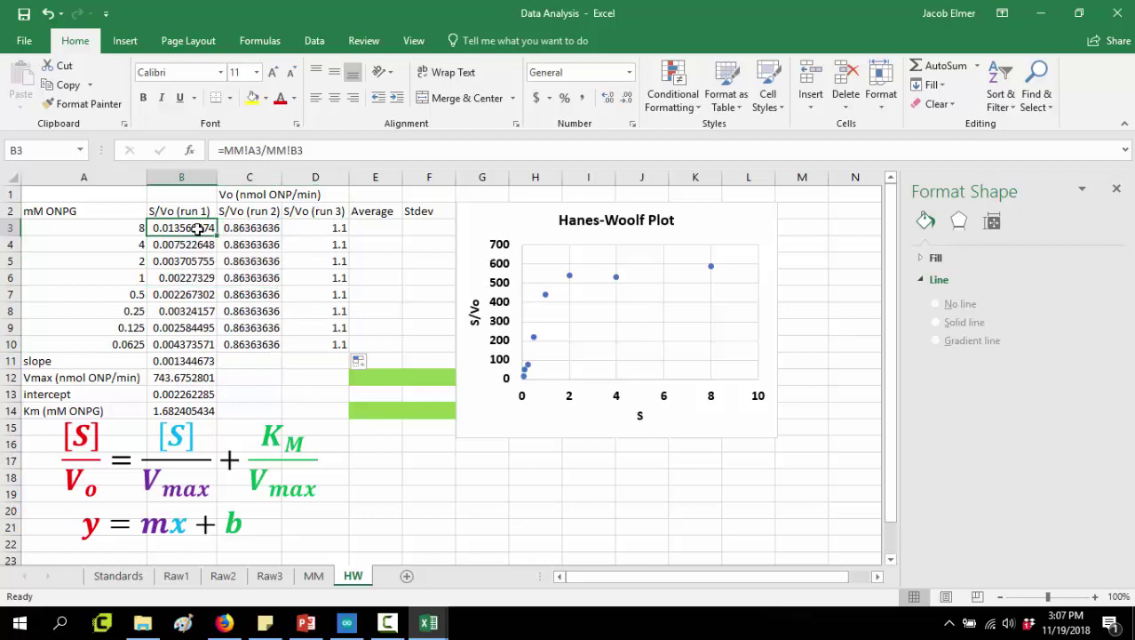
{"action": "left_click", "coordinate": [264, 150]}
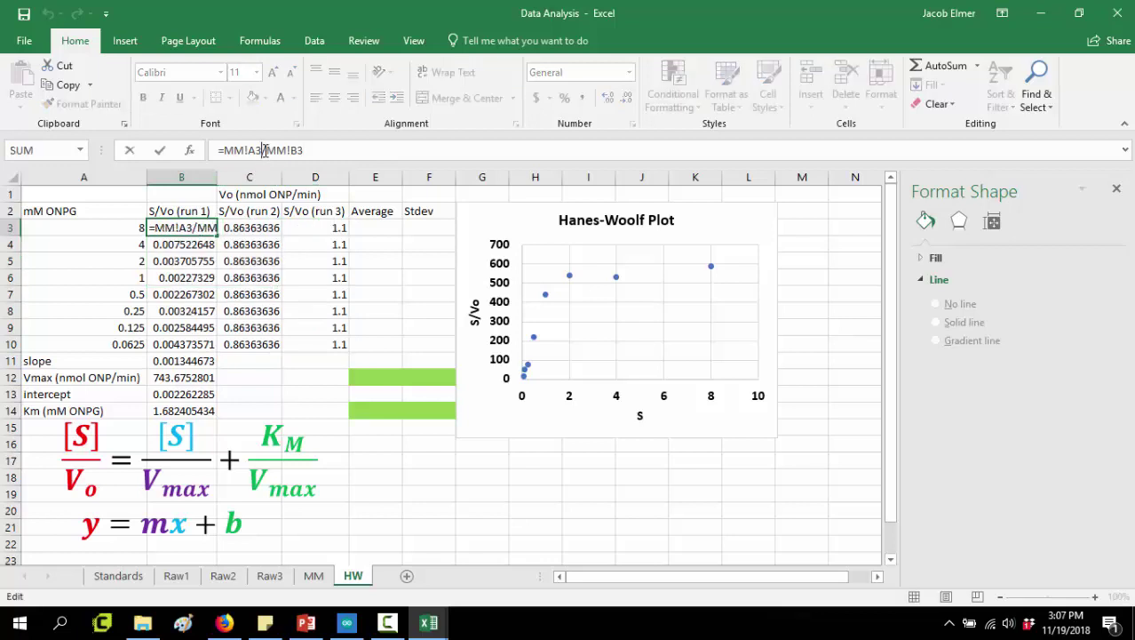
{"action": "left_click", "coordinate": [314, 577]}
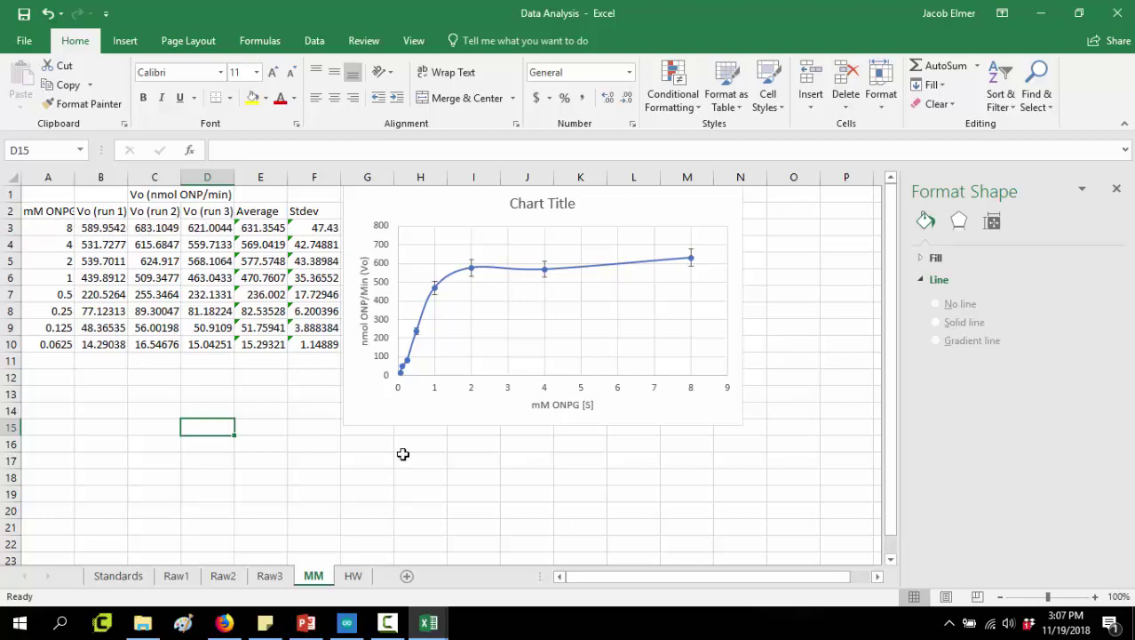
{"action": "left_click", "coordinate": [353, 576]}
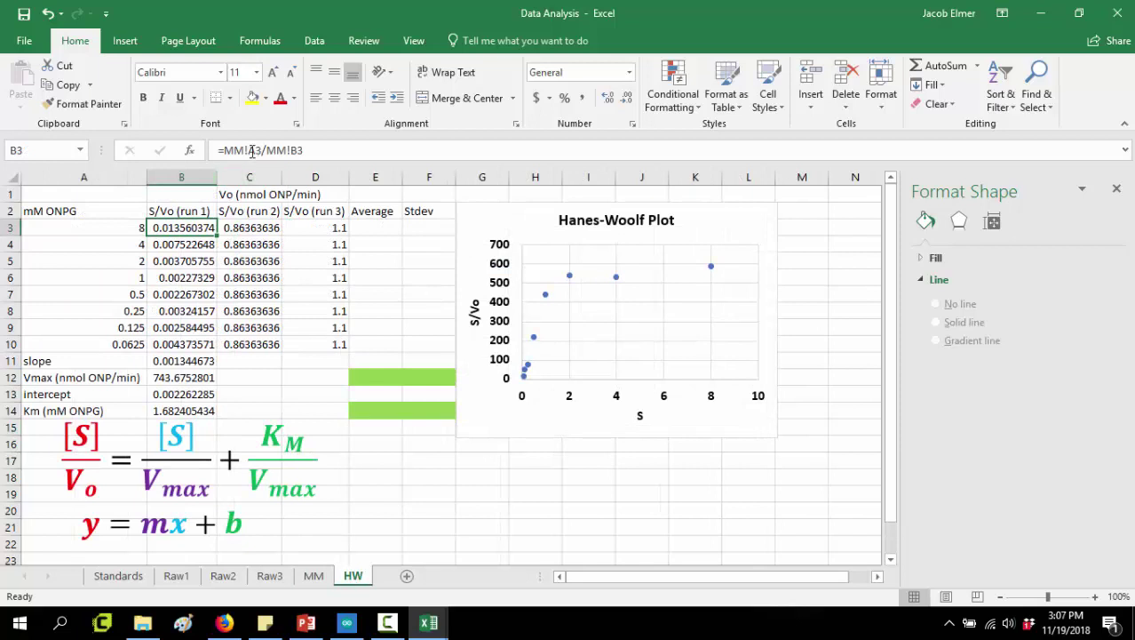
Step: Lock column A in the B3 formula as =MM!$A3/MM!B3 and fill it across B3:D10
{"action": "left_click", "coordinate": [252, 153]}
{"action": "type", "text": "$"}
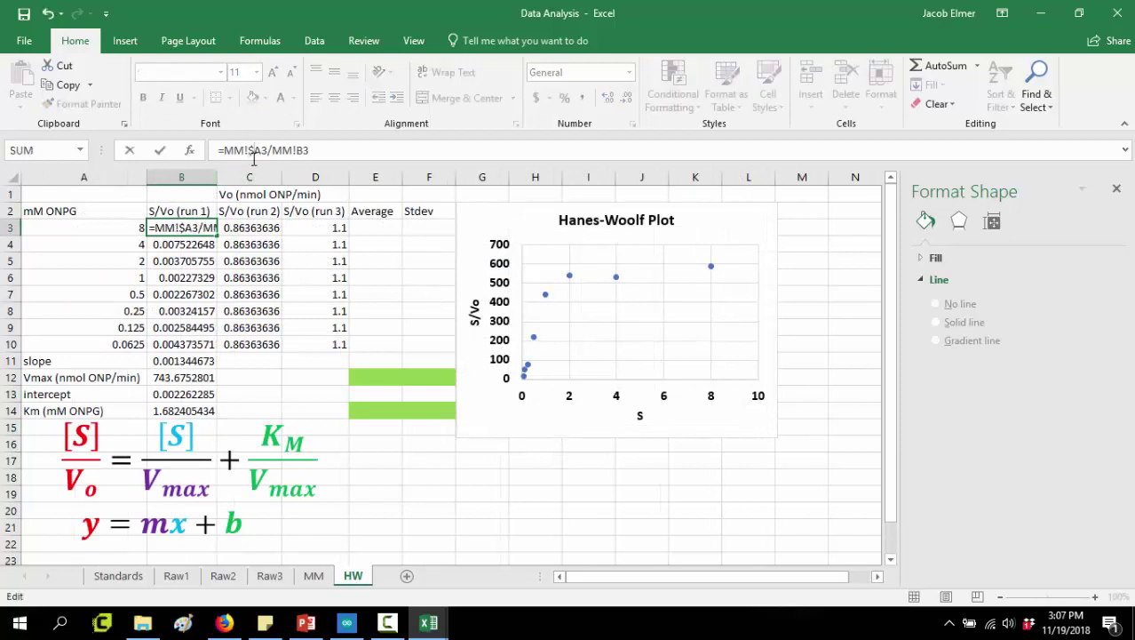
{"action": "key", "text": "Return"}
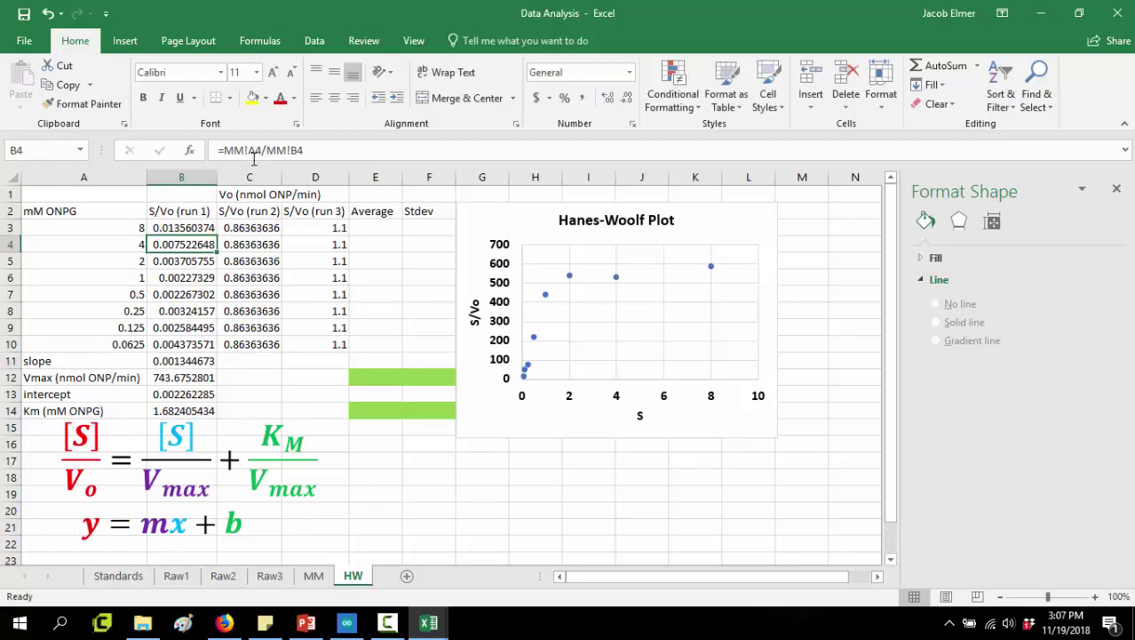
{"action": "left_click", "coordinate": [202, 228]}
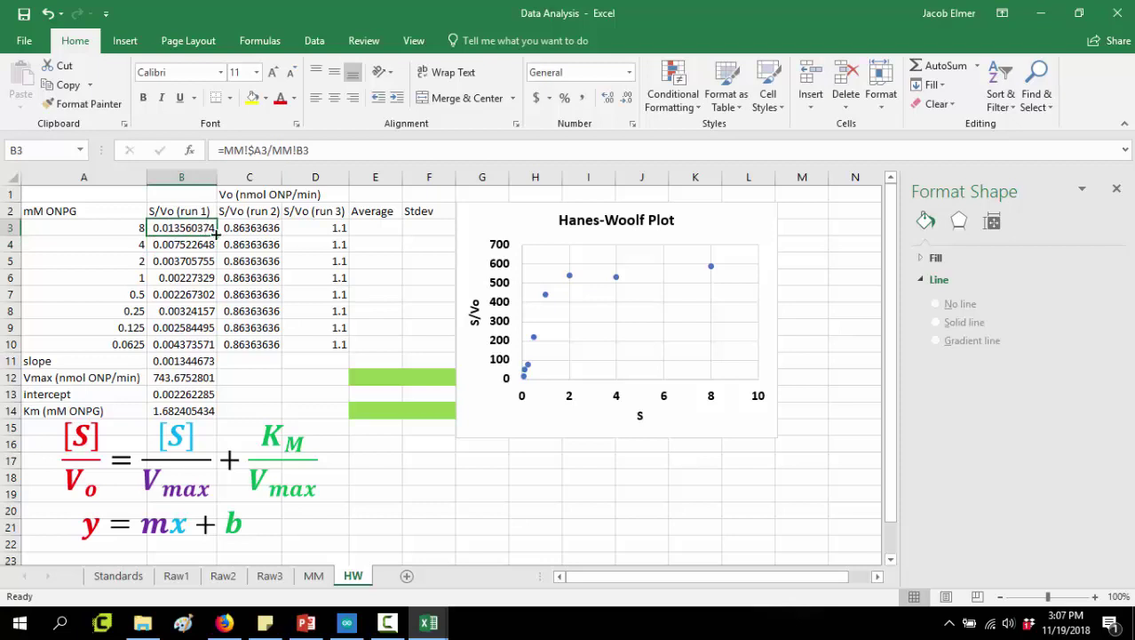
{"action": "left_click_drag", "start_coordinate": [216, 234], "coordinate": [339, 348]}
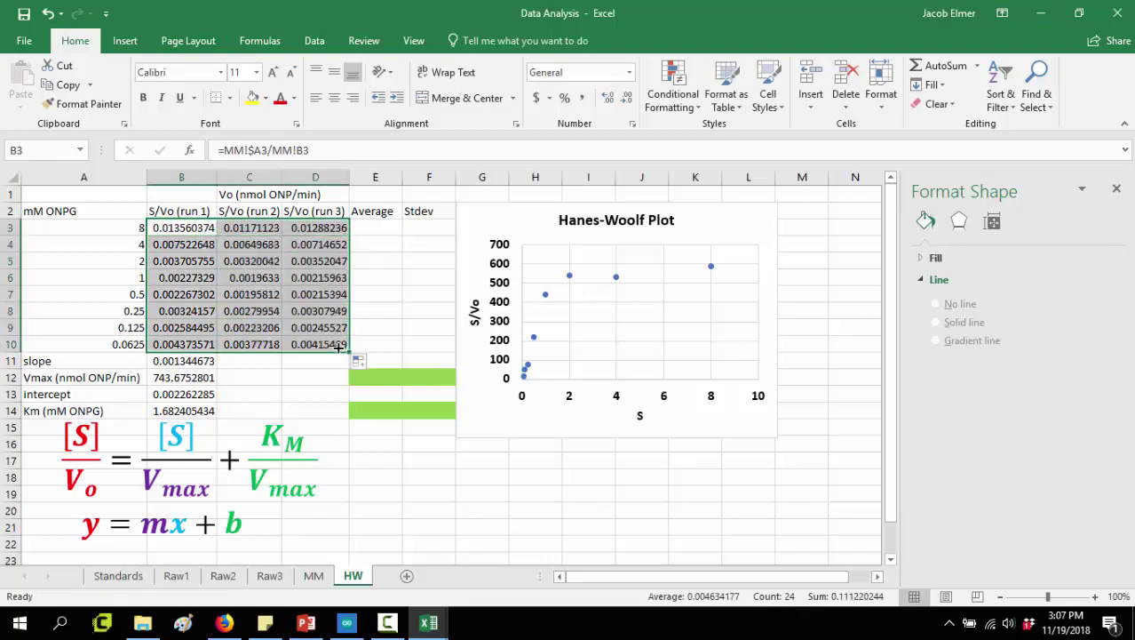
Step: Inspect the source of the existing Hanes-Woolf Plot series and delete that chart from the HW sheet
{"action": "left_click", "coordinate": [191, 291]}
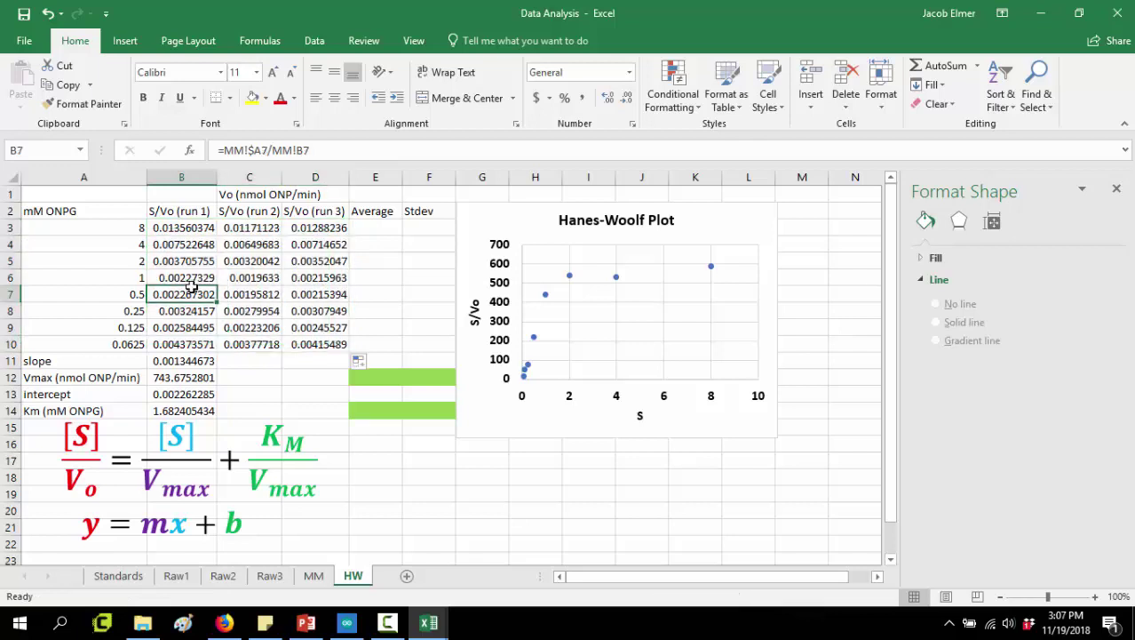
{"action": "left_click_drag", "start_coordinate": [178, 229], "coordinate": [320, 343]}
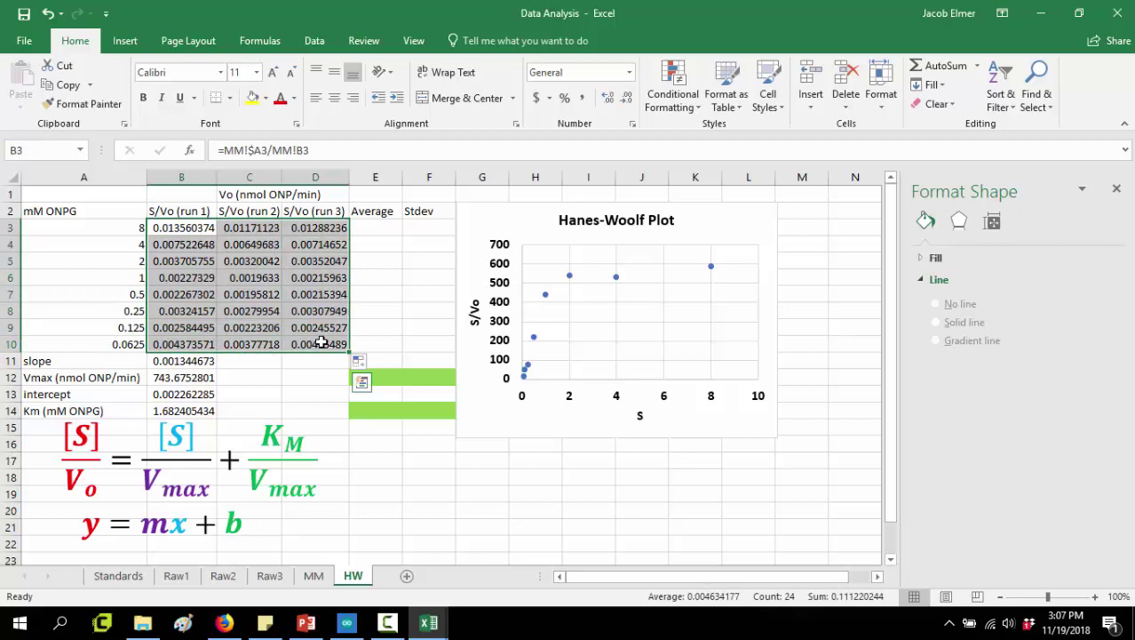
{"action": "left_click", "coordinate": [616, 277]}
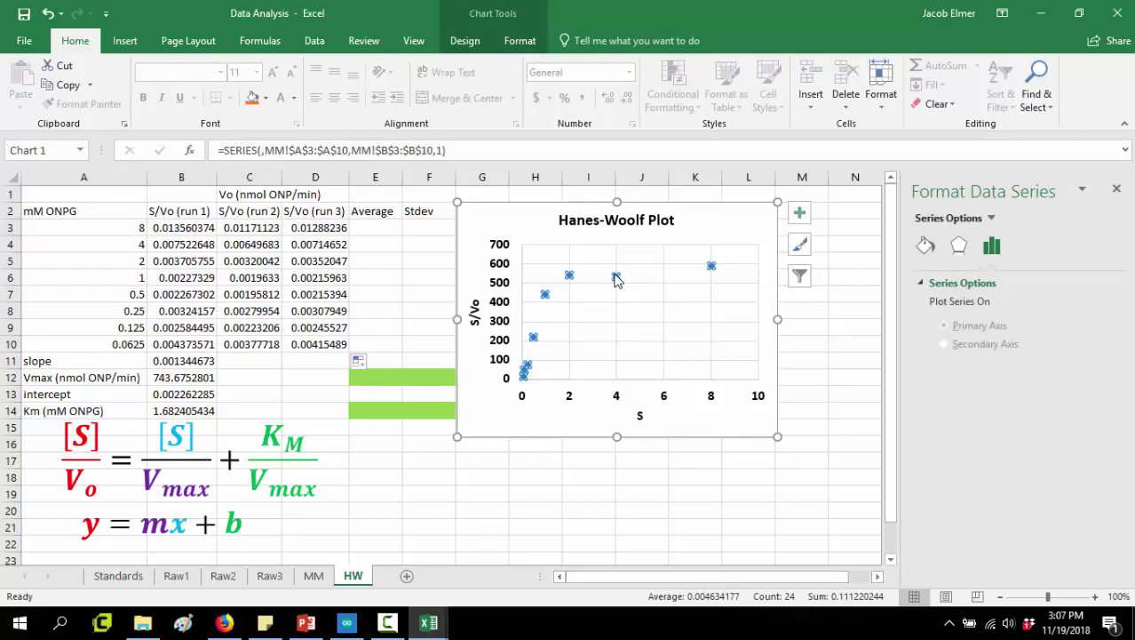
{"action": "left_click", "coordinate": [690, 224]}
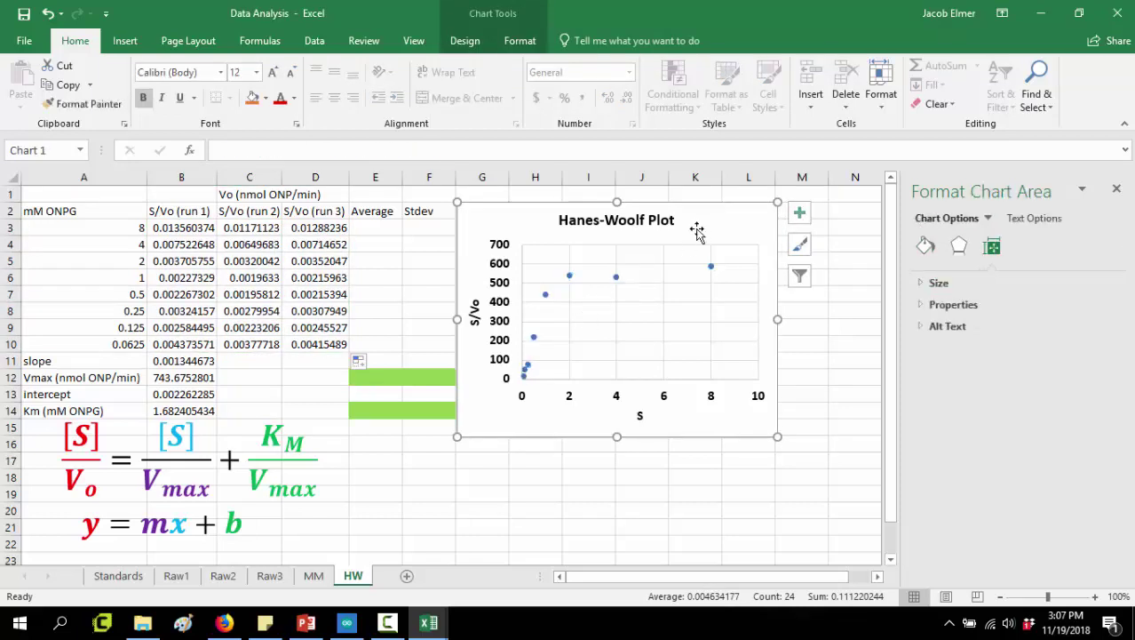
{"action": "left_click", "coordinate": [618, 279]}
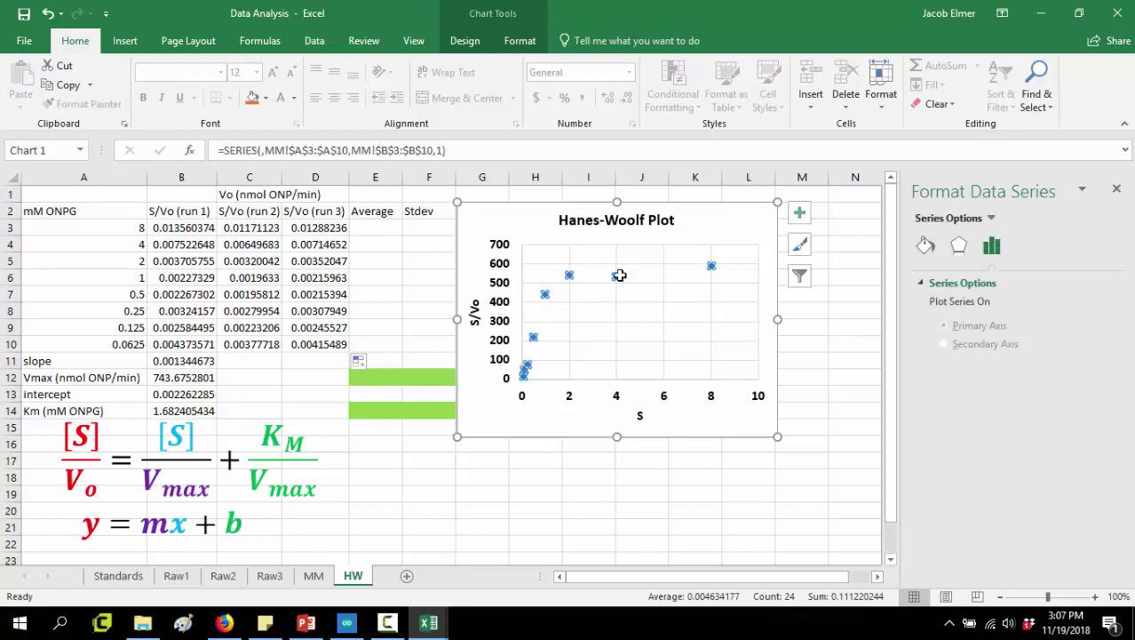
{"action": "left_click", "coordinate": [692, 224]}
{"action": "key", "text": "Delete"}
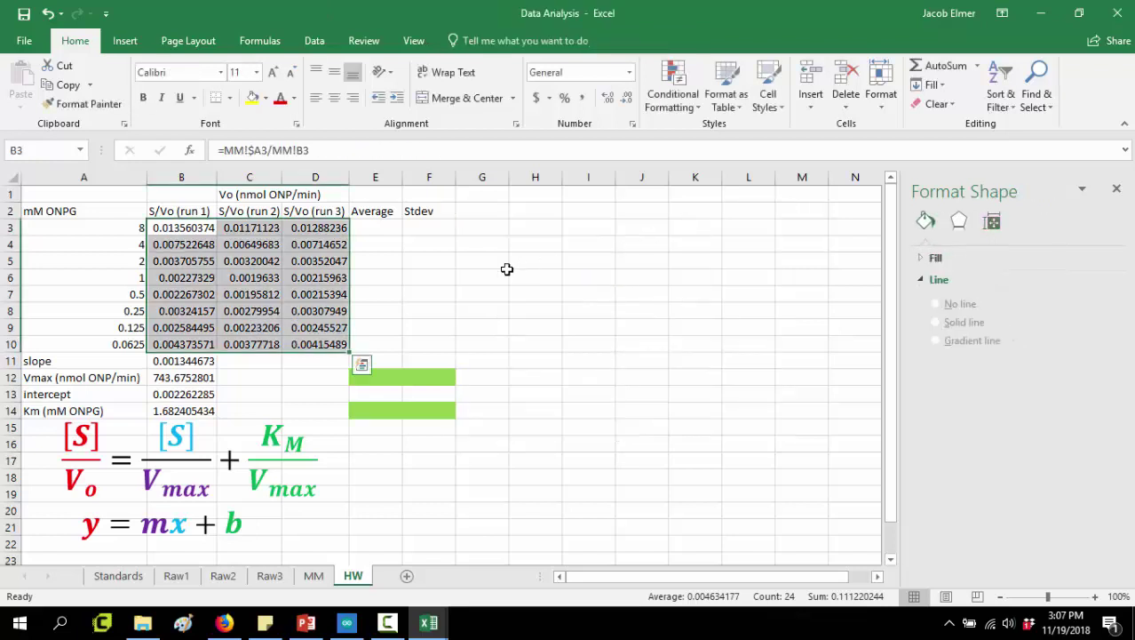
{"action": "left_click", "coordinate": [506, 270]}
Step: Calculate the average S/Vo of the three runs in E3 with =AVERAGE(B3:D3)
{"action": "left_click", "coordinate": [371, 229]}
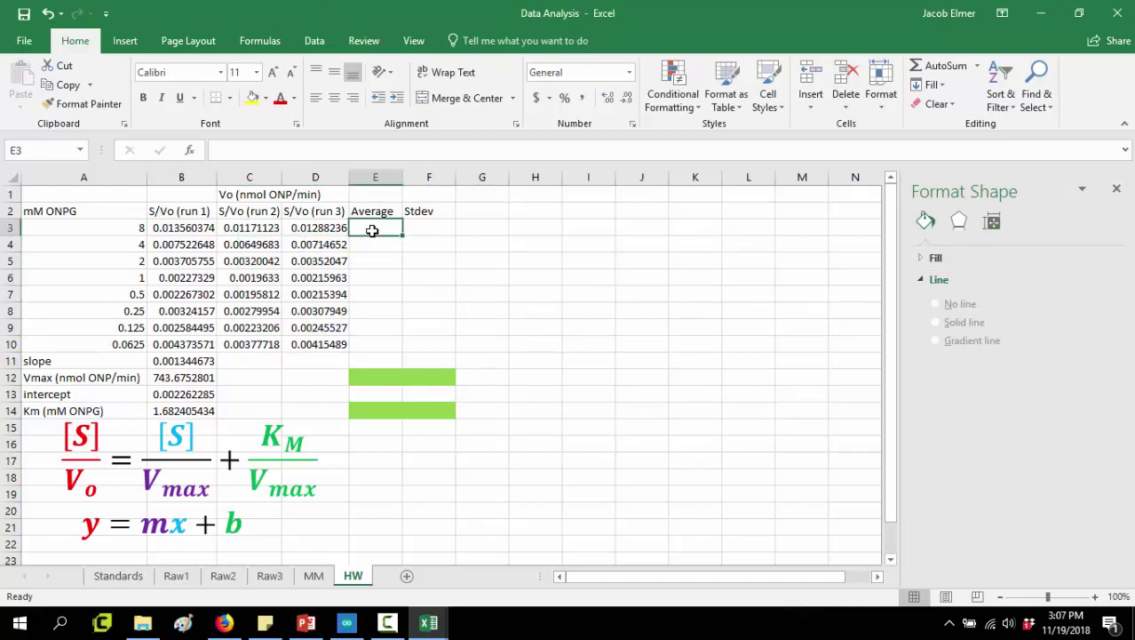
{"action": "left_click_drag", "start_coordinate": [204, 229], "coordinate": [312, 348]}
{"action": "left_click", "coordinate": [374, 232]}
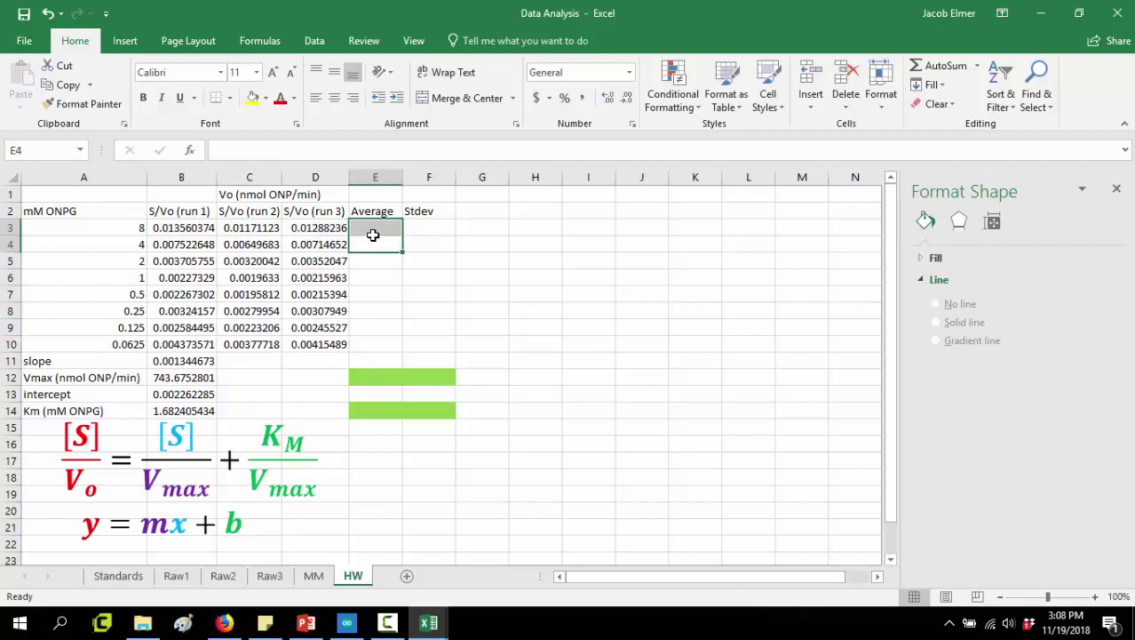
{"action": "type", "text": "=averag"}
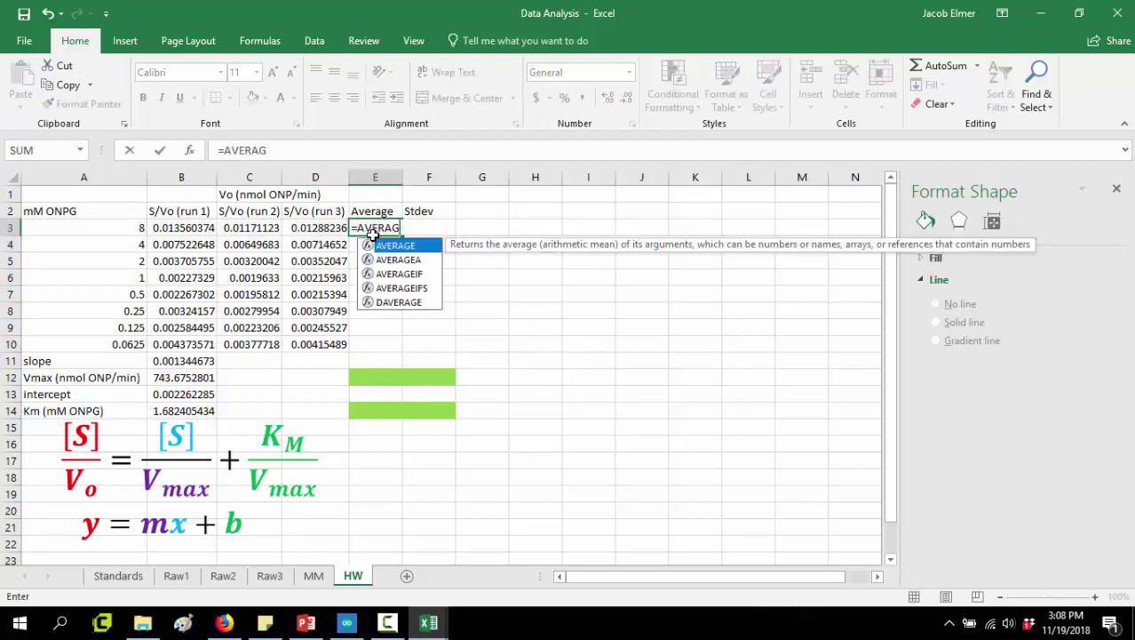
{"action": "key", "text": "Tab"}
{"action": "key", "text": "Left"}
{"action": "key", "text": "shift+Left"}
{"action": "key", "text": "shift+Left"}
{"action": "key", "text": "Tab"}
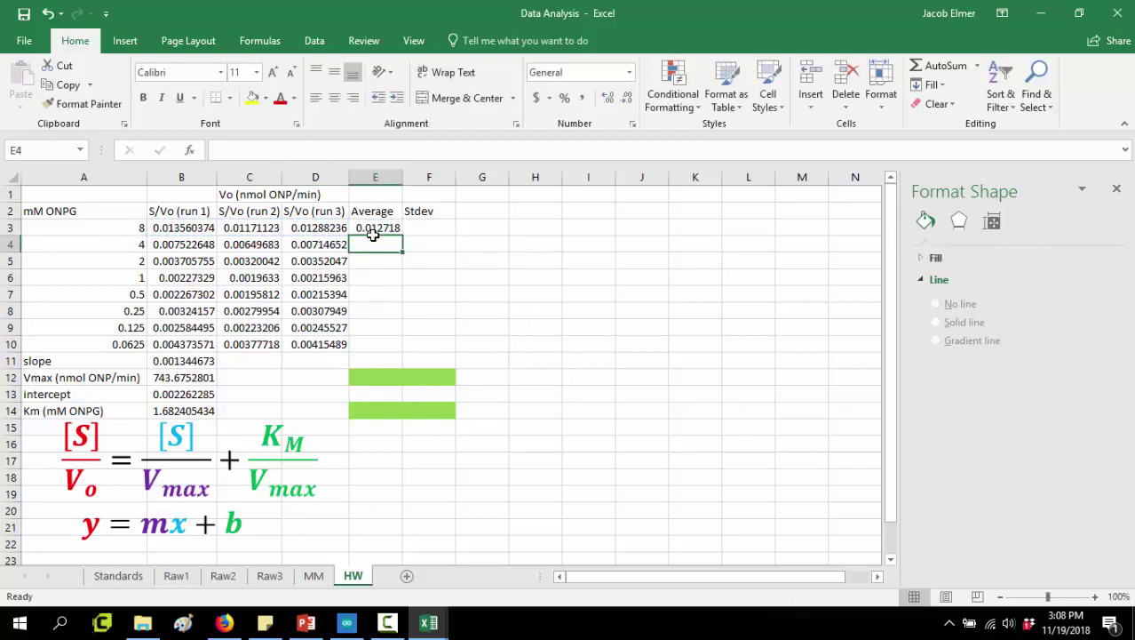
Step: Calculate the STDEV of B3:D3 in F3, and fill the Average and Stdev formulas down to row 10
{"action": "type", "text": "=STD"}
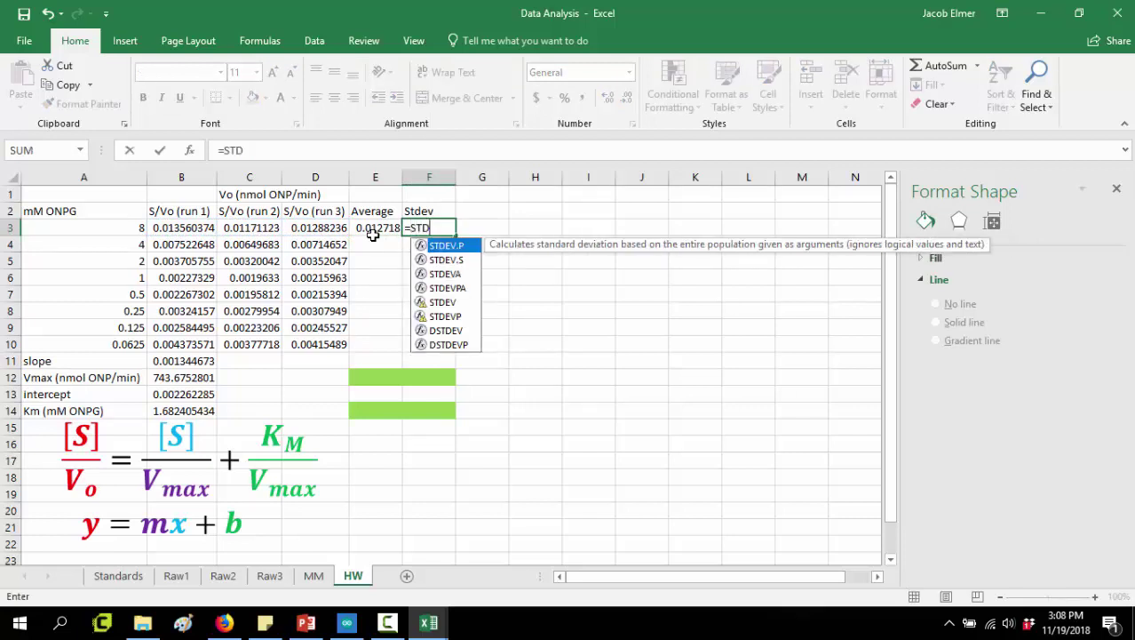
{"action": "type", "text": "EV("}
{"action": "left_click_drag", "start_coordinate": [328, 229], "coordinate": [211, 229]}
{"action": "key", "text": "Return"}
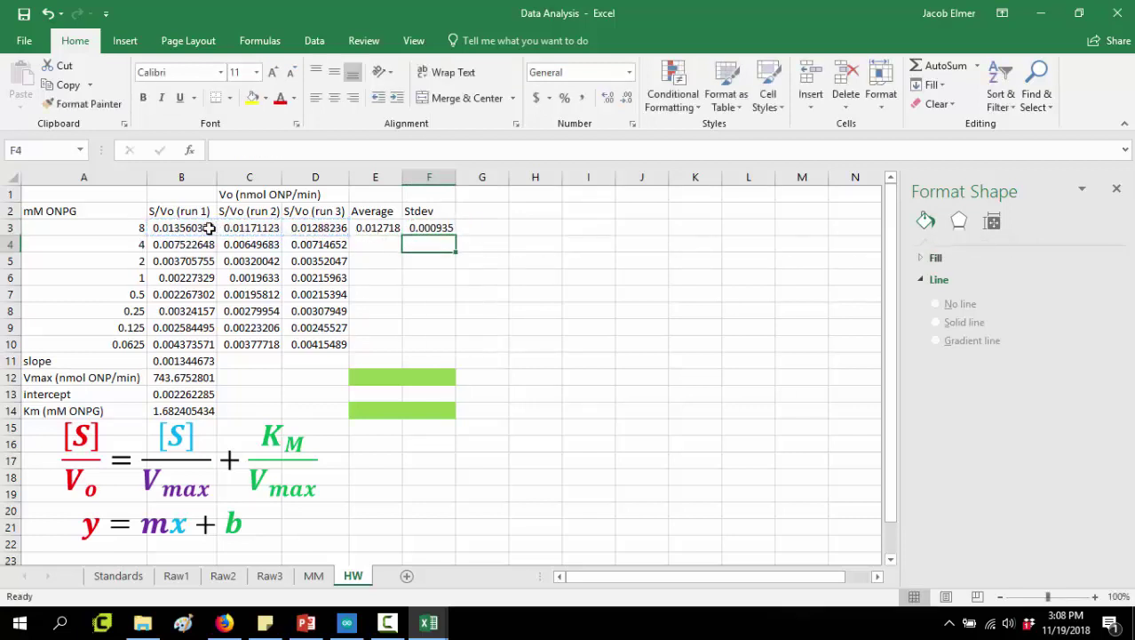
{"action": "left_click", "coordinate": [386, 229]}
{"action": "left_click_drag", "start_coordinate": [391, 228], "coordinate": [471, 349]}
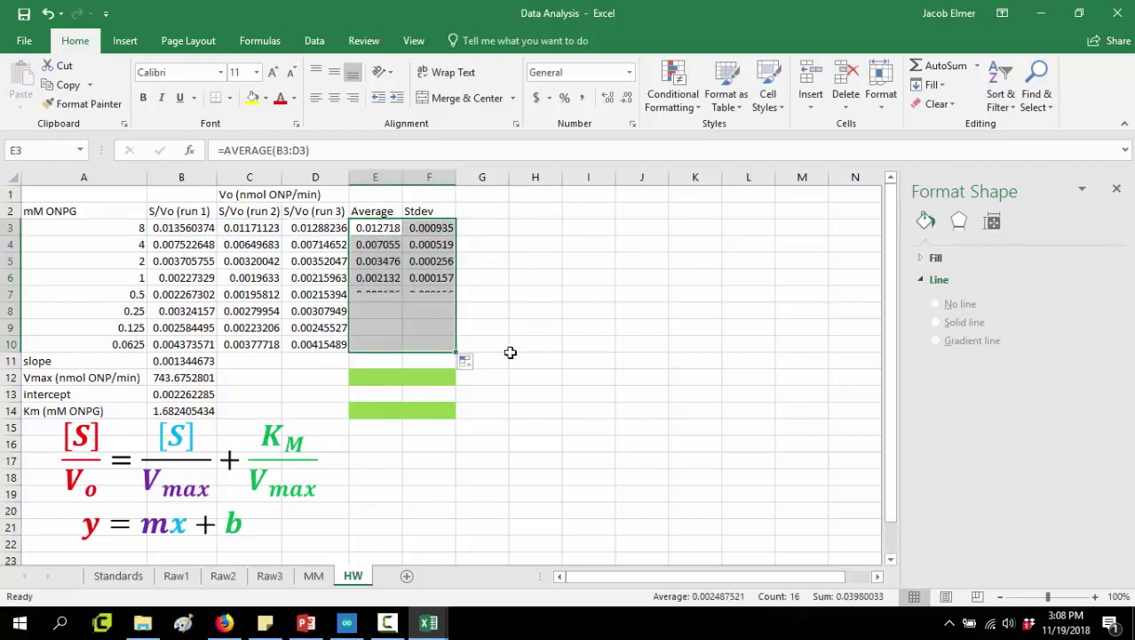
Step: Insert a marker-only scatter chart of average S/Vo (E3:E10) against mM ONPG (A3:A10) and place it beside the table
{"action": "left_click", "coordinate": [131, 228]}
{"action": "left_click_drag", "start_coordinate": [131, 227], "coordinate": [133, 344]}
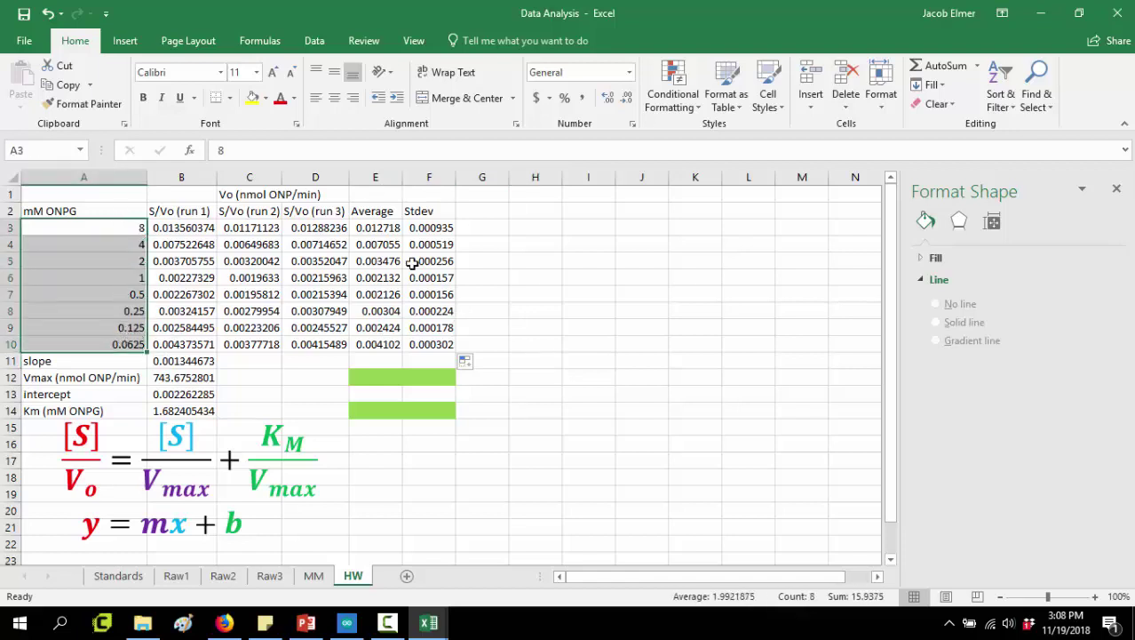
{"action": "left_click_drag", "start_coordinate": [374, 231], "coordinate": [384, 338], "text": "ctrl"}
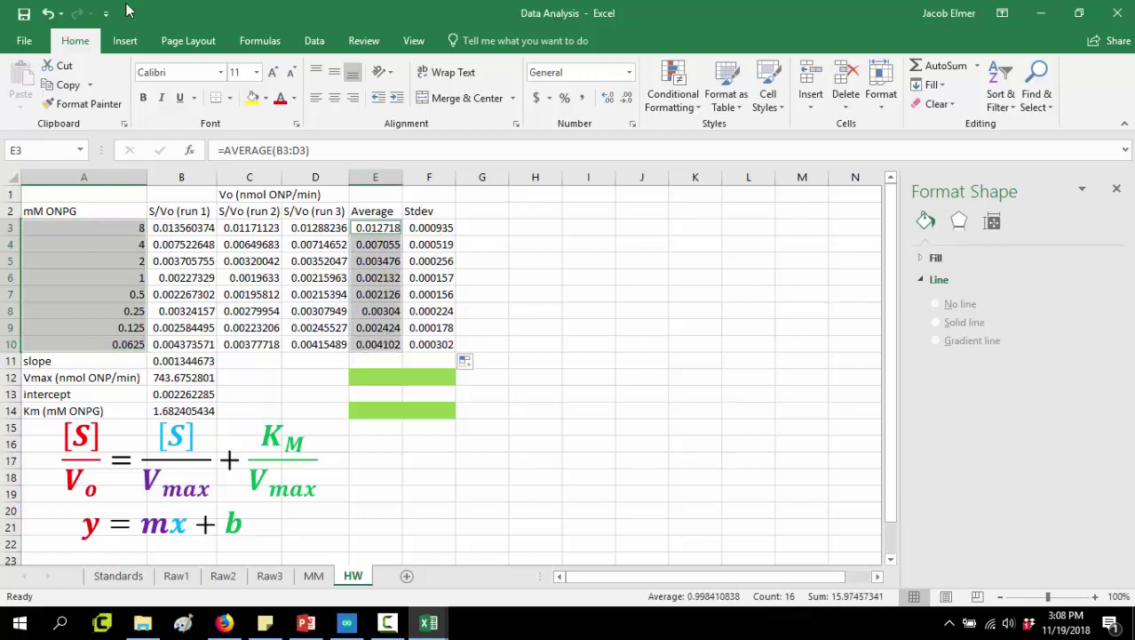
{"action": "left_click", "coordinate": [126, 42]}
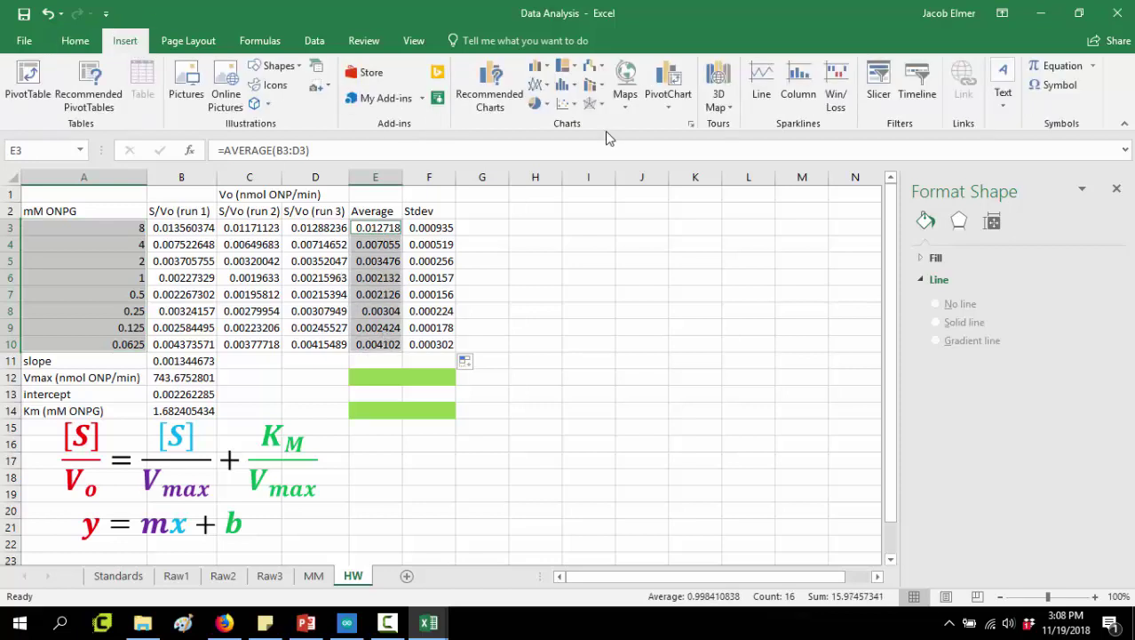
{"action": "left_click", "coordinate": [562, 107]}
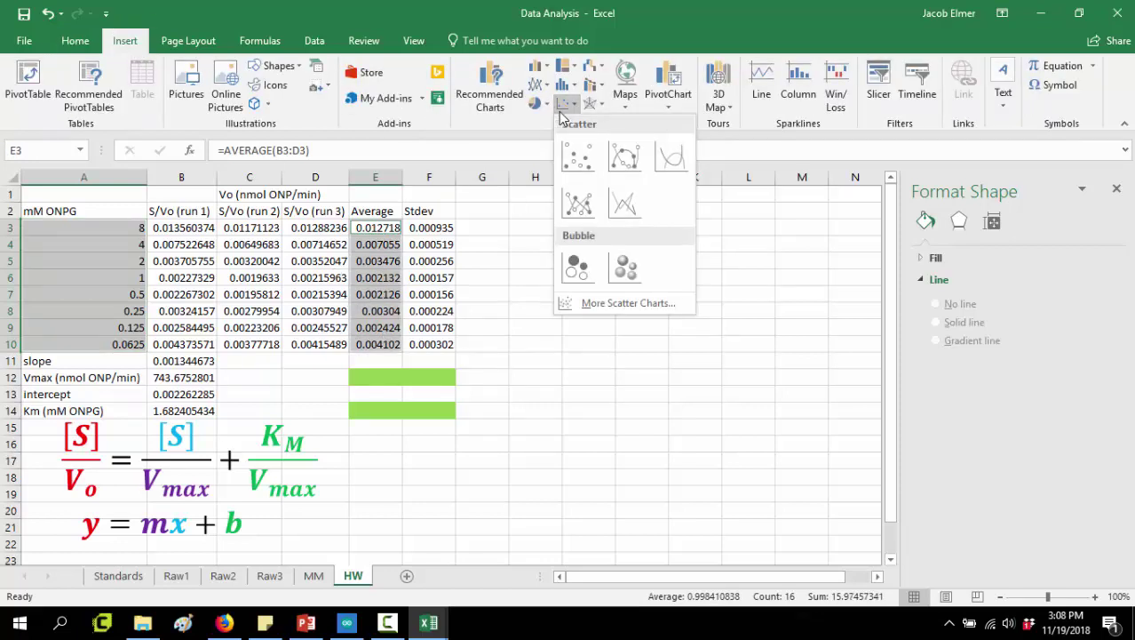
{"action": "left_click", "coordinate": [578, 156]}
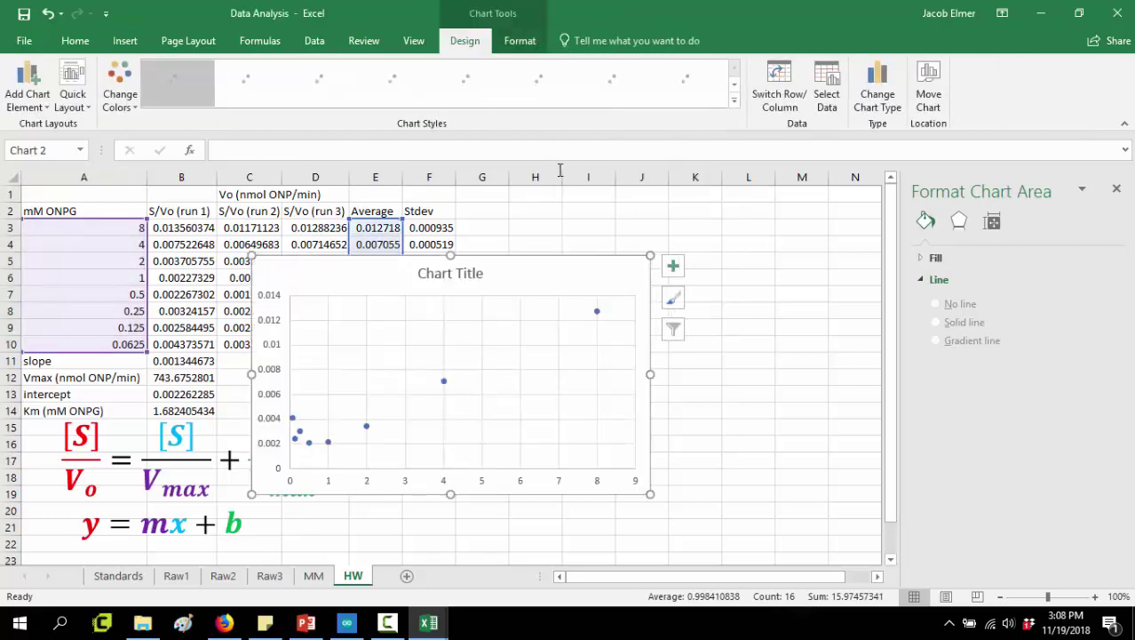
{"action": "left_click_drag", "start_coordinate": [506, 274], "coordinate": [726, 228]}
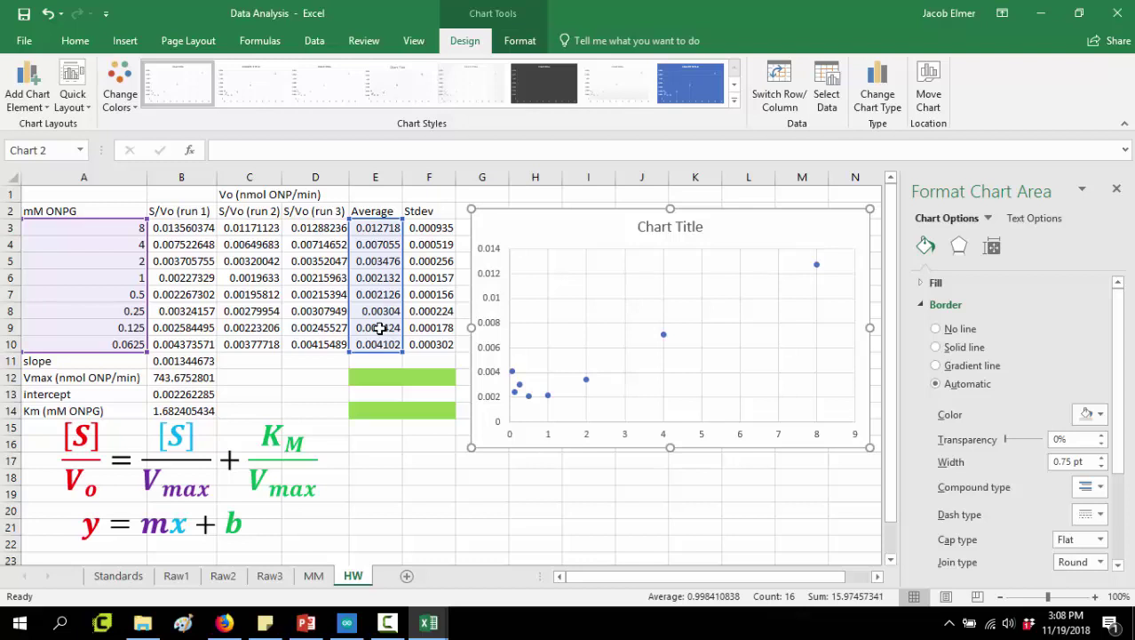
Step: Title the new scatter chart "Hanes-Woolf Plot"
{"action": "left_click", "coordinate": [672, 226]}
{"action": "double_click", "coordinate": [668, 226]}
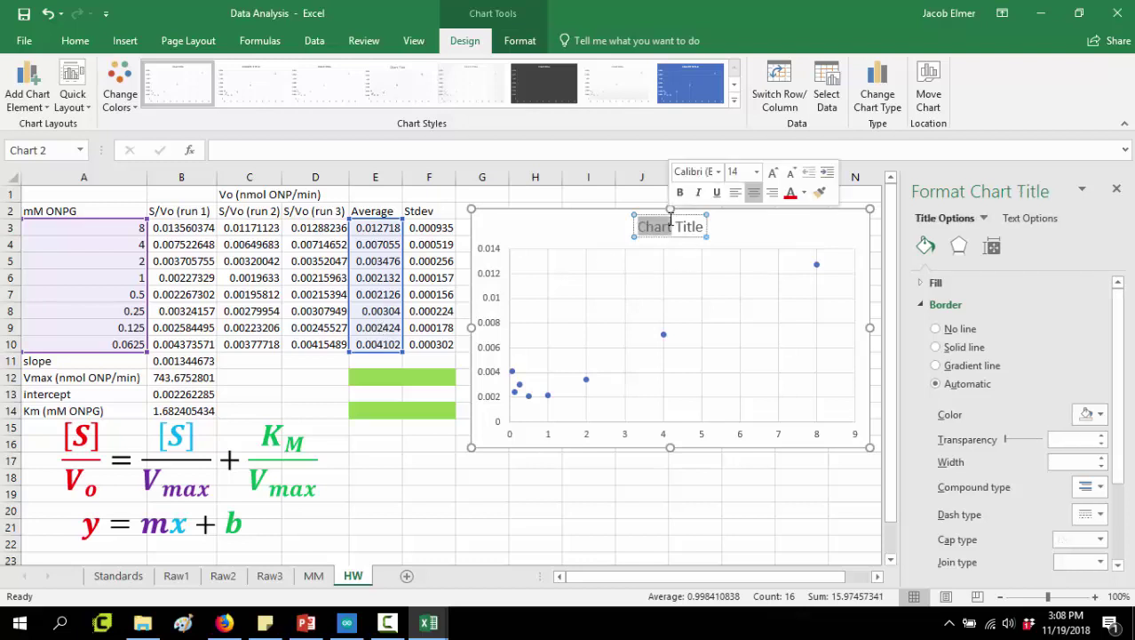
{"action": "triple_click", "coordinate": [671, 222]}
{"action": "type", "text": "hANES"}
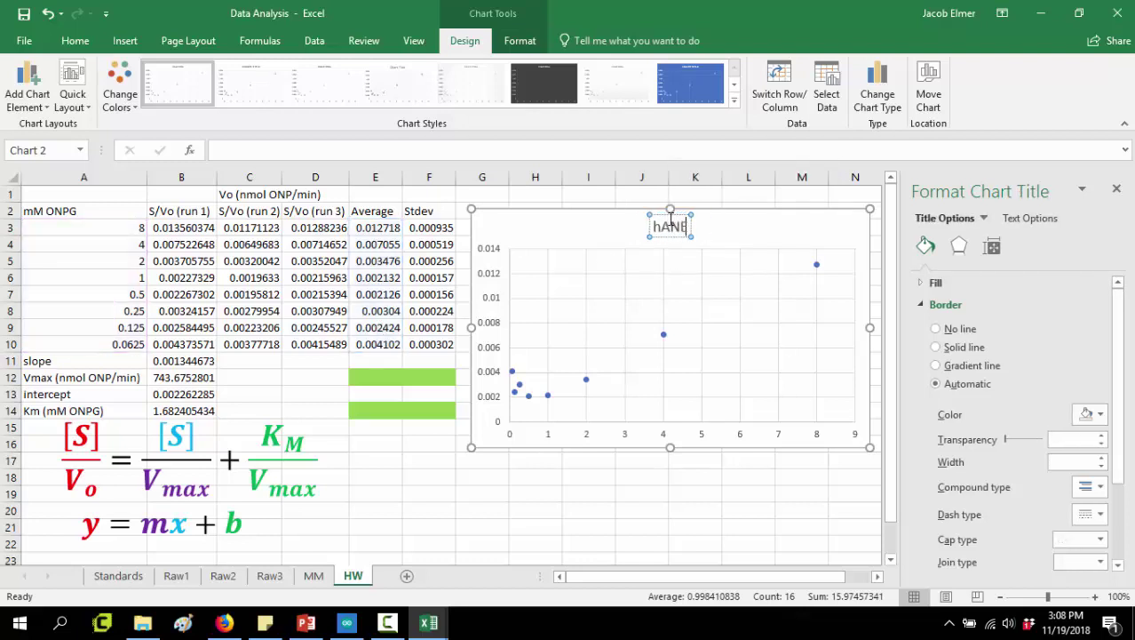
{"action": "type", "text": "-Wo"}
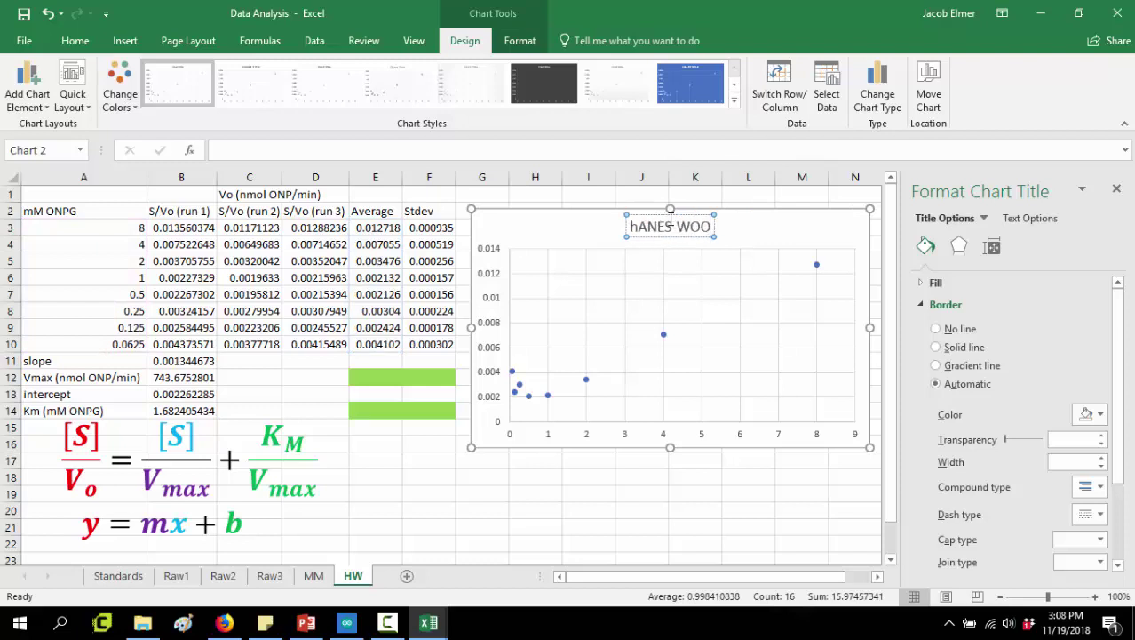
{"action": "type", "text": "olf Plot"}
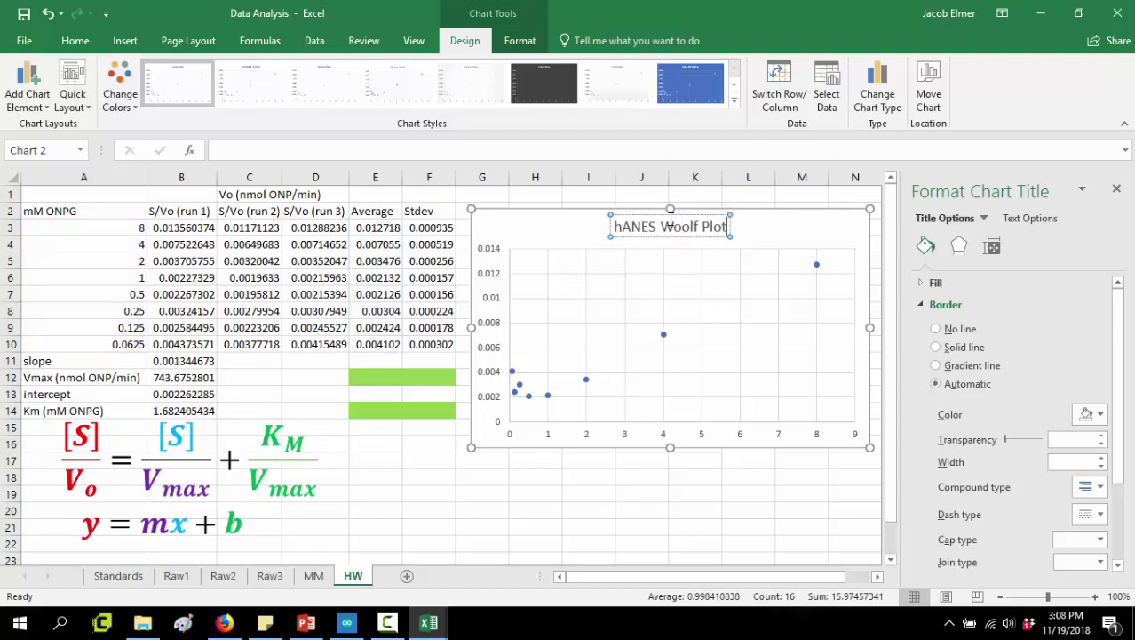
{"action": "left_click", "coordinate": [651, 226]}
{"action": "key", "text": "BackSpace"}
{"action": "key", "text": "BackSpace"}
{"action": "key", "text": "BackSpace"}
{"action": "key", "text": "BackSpace"}
{"action": "key", "text": "BackSpace"}
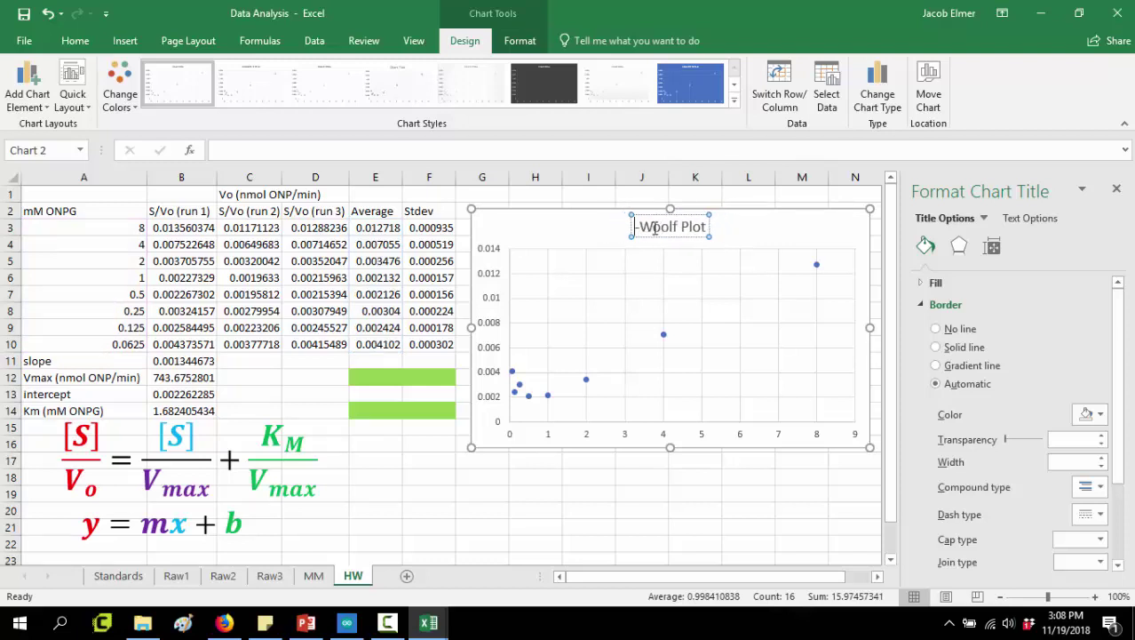
{"action": "type", "text": "Hares-"}
{"action": "left_click", "coordinate": [753, 233]}
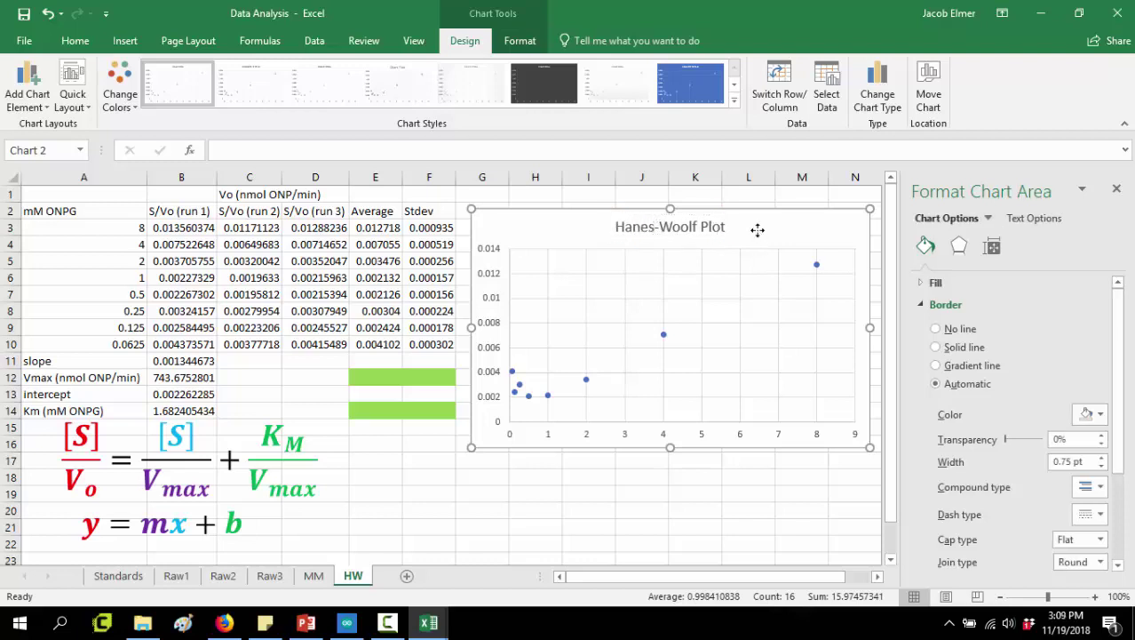
Step: Add primary horizontal and primary vertical axis titles to the Hanes-Woolf chart
{"action": "left_click", "coordinate": [498, 311]}
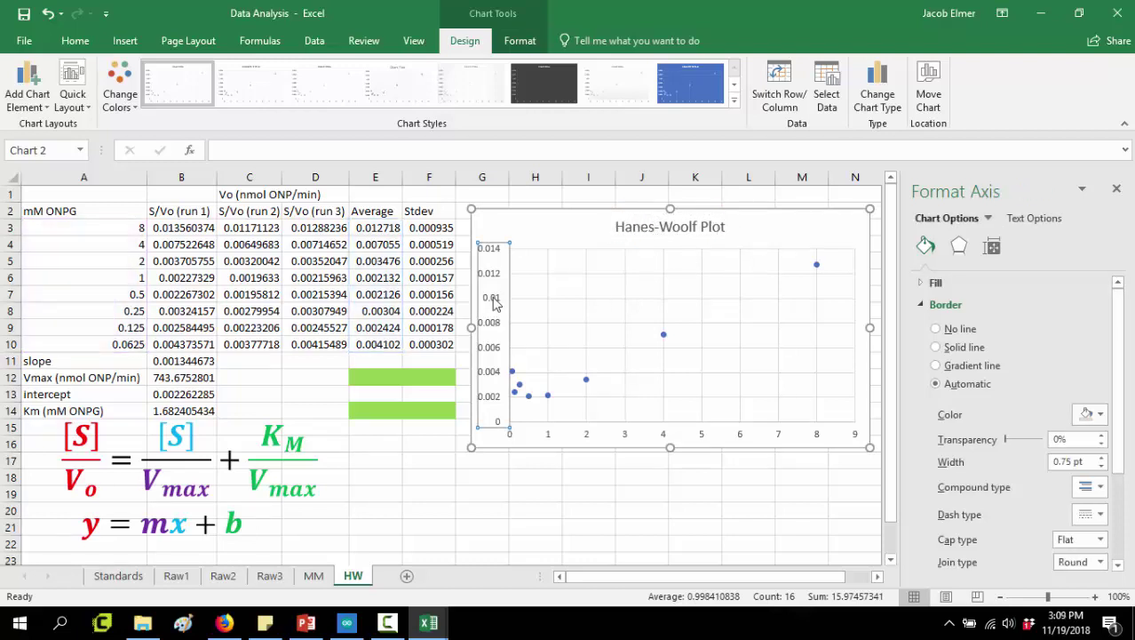
{"action": "left_click", "coordinate": [12, 109]}
{"action": "mouse_move", "coordinate": [54, 144]}
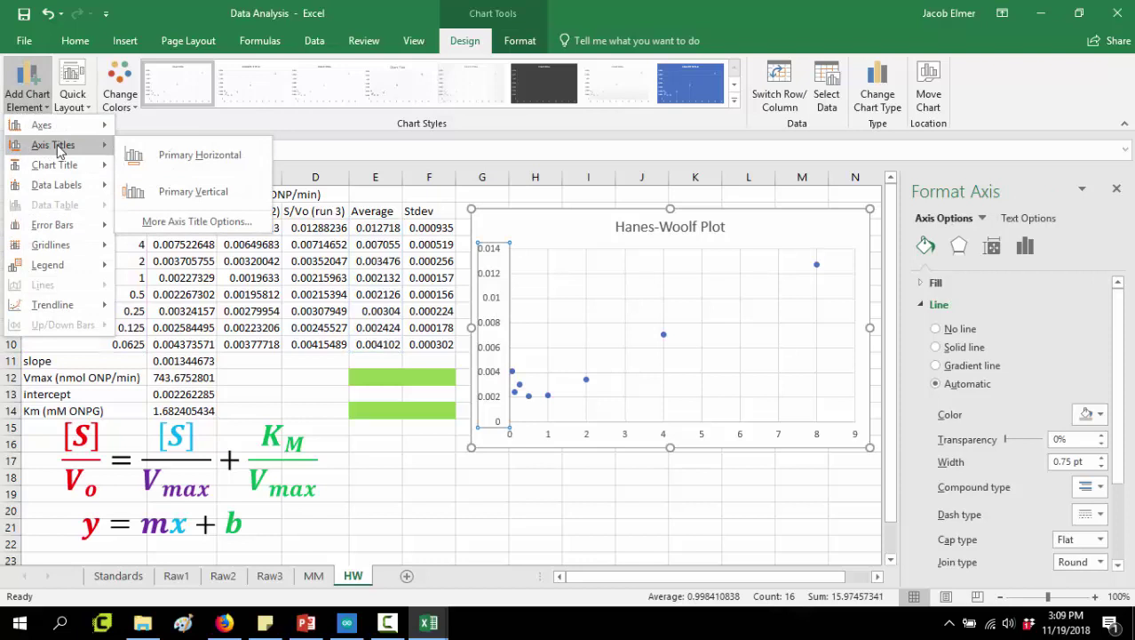
{"action": "left_click", "coordinate": [162, 153]}
{"action": "left_click", "coordinate": [17, 93]}
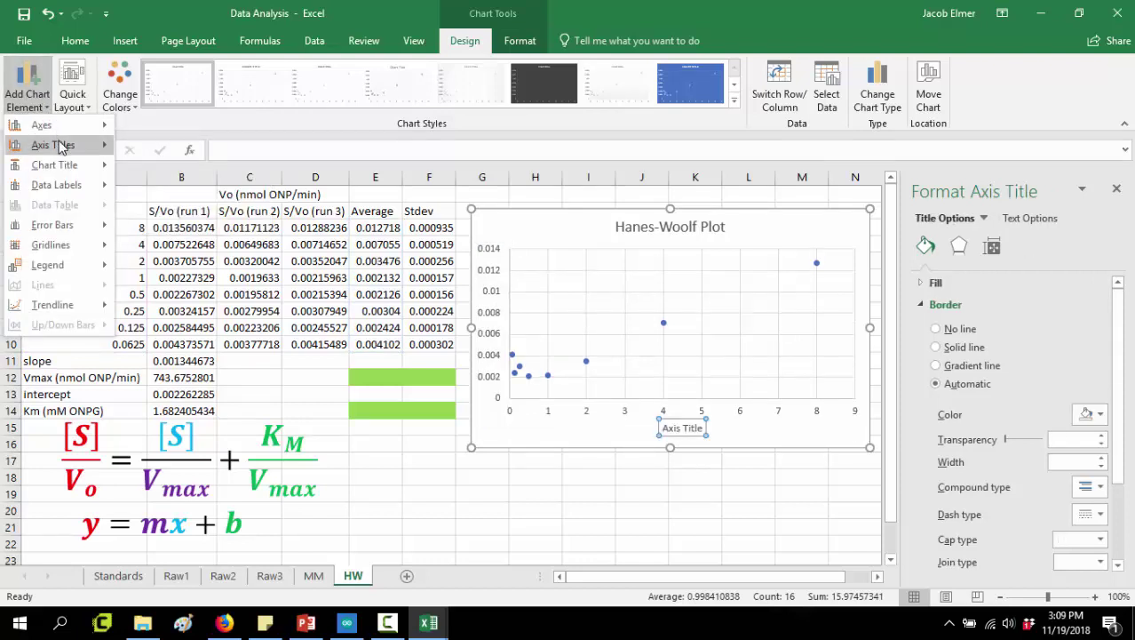
{"action": "mouse_move", "coordinate": [54, 145]}
{"action": "left_click", "coordinate": [187, 191]}
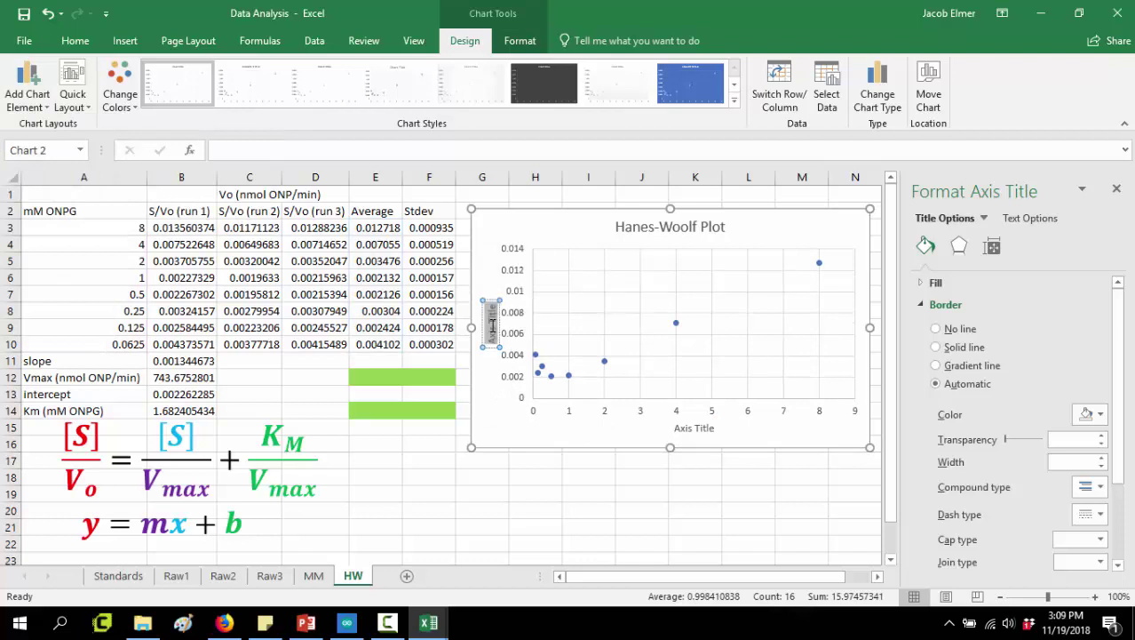
Step: Label the chart's vertical axis "S/vo" and its horizontal axis "[S]"
{"action": "key", "text": "BackSpace"}
{"action": "type", "text": "[S]/Vo"}
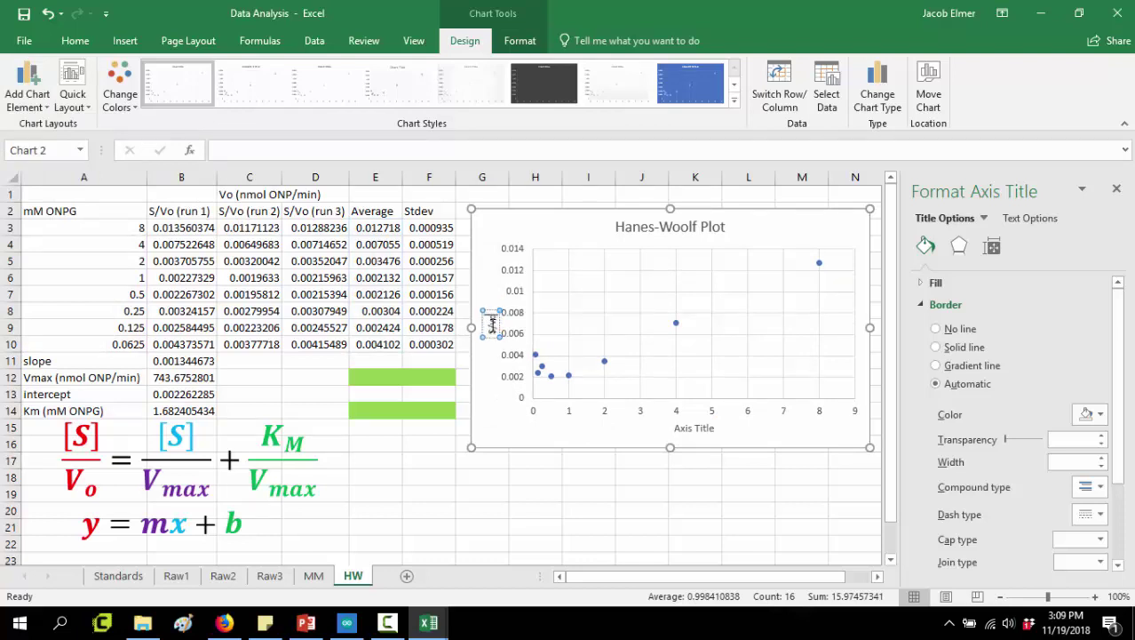
{"action": "left_click", "coordinate": [692, 427]}
{"action": "triple_click", "coordinate": [693, 427]}
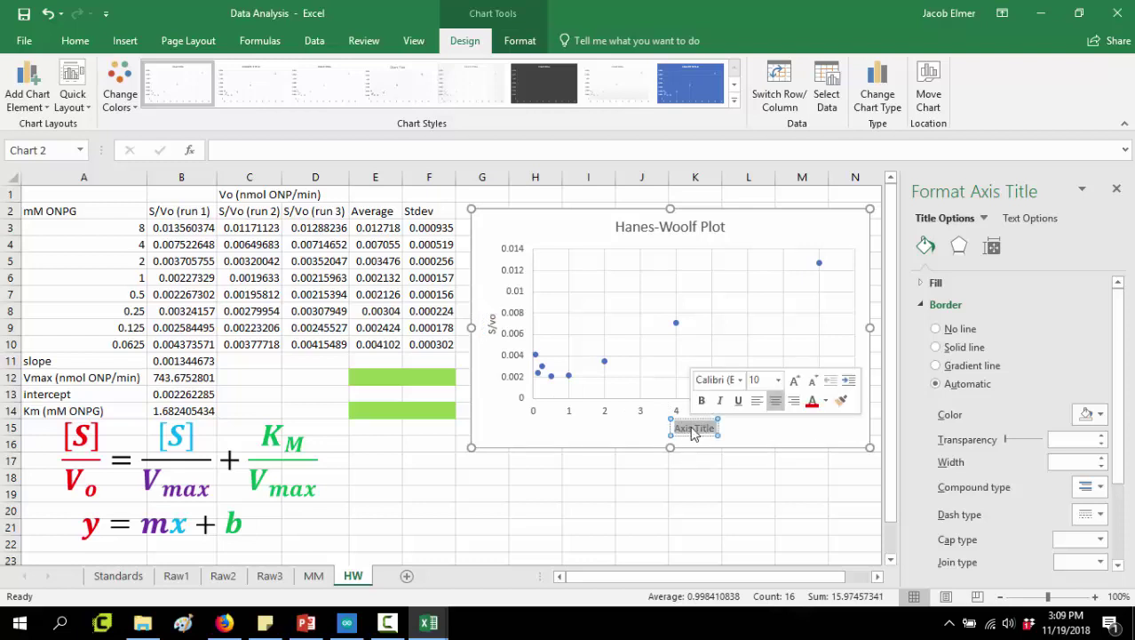
{"action": "type", "text": "[S]"}
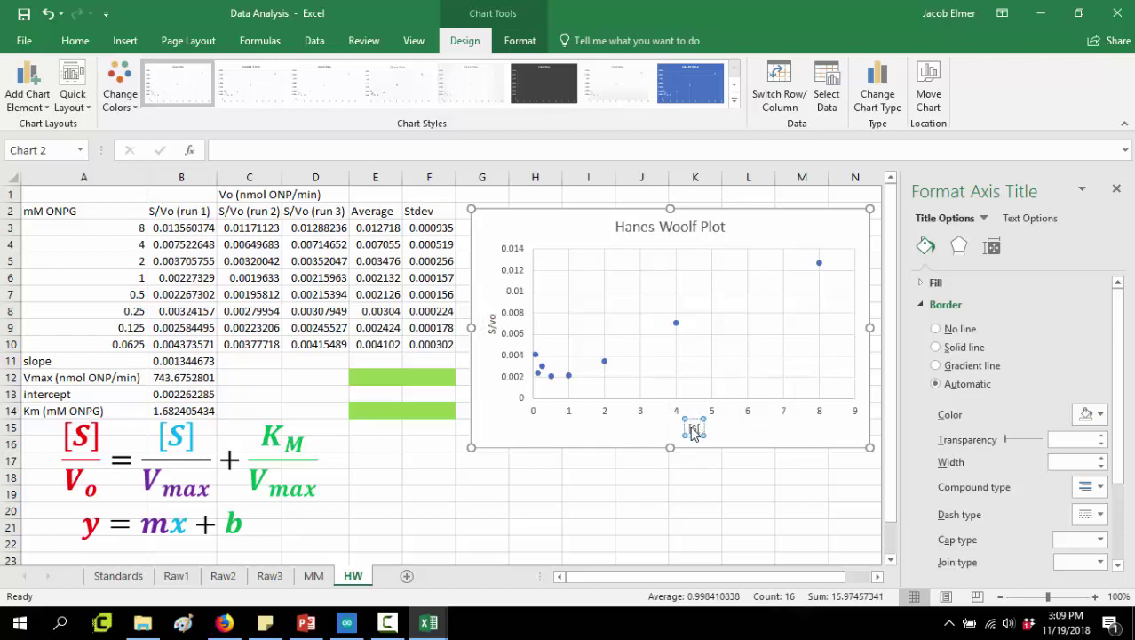
{"action": "left_click", "coordinate": [711, 500]}
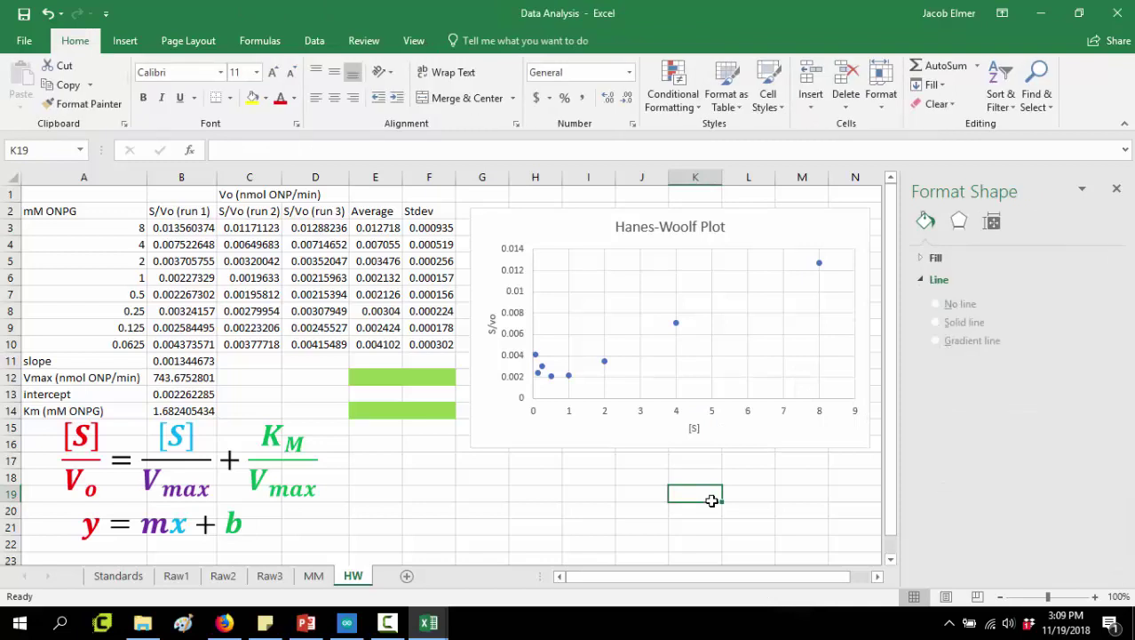
Step: Add a linear trendline to the average S/Vo data series in the Hanes-Woolf chart
{"action": "left_click", "coordinate": [571, 376]}
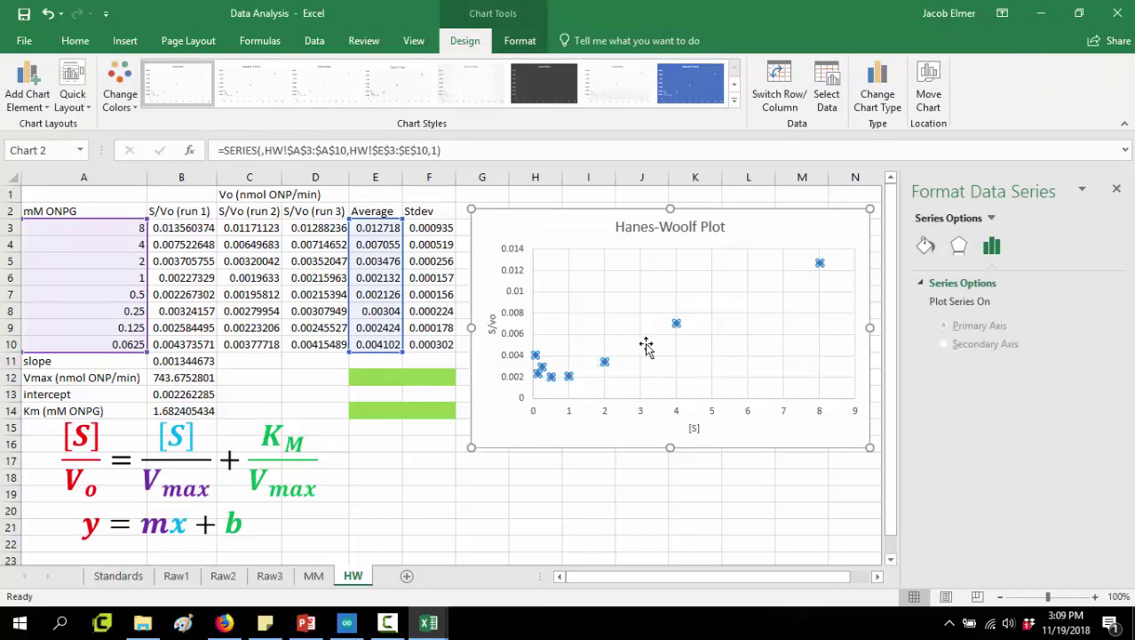
{"action": "mouse_move", "coordinate": [606, 359]}
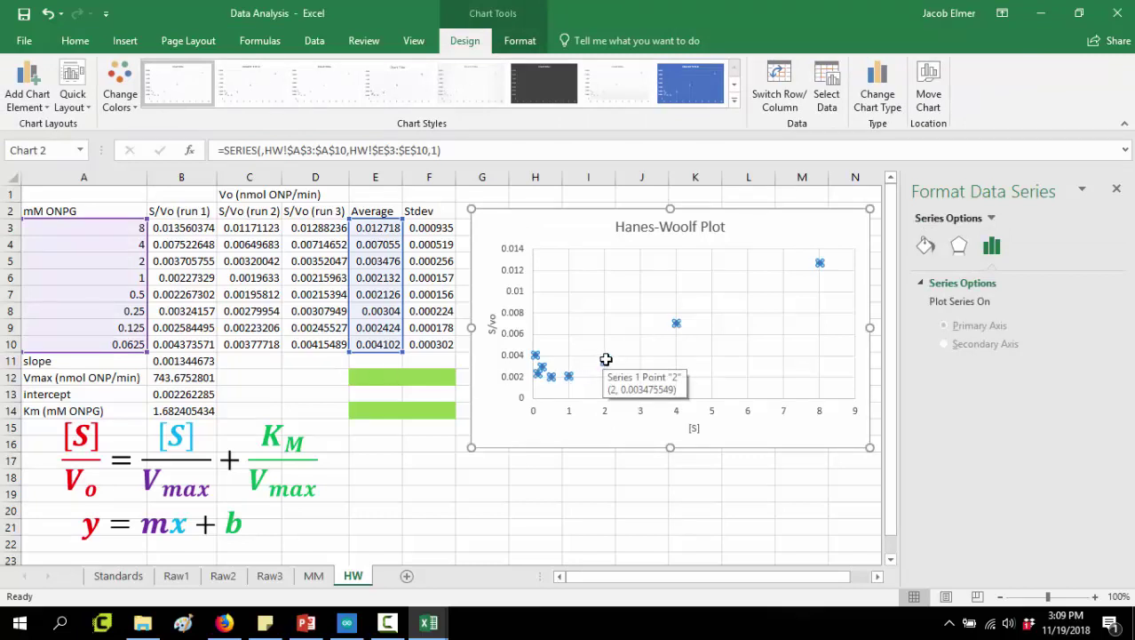
{"action": "right_click", "coordinate": [606, 359]}
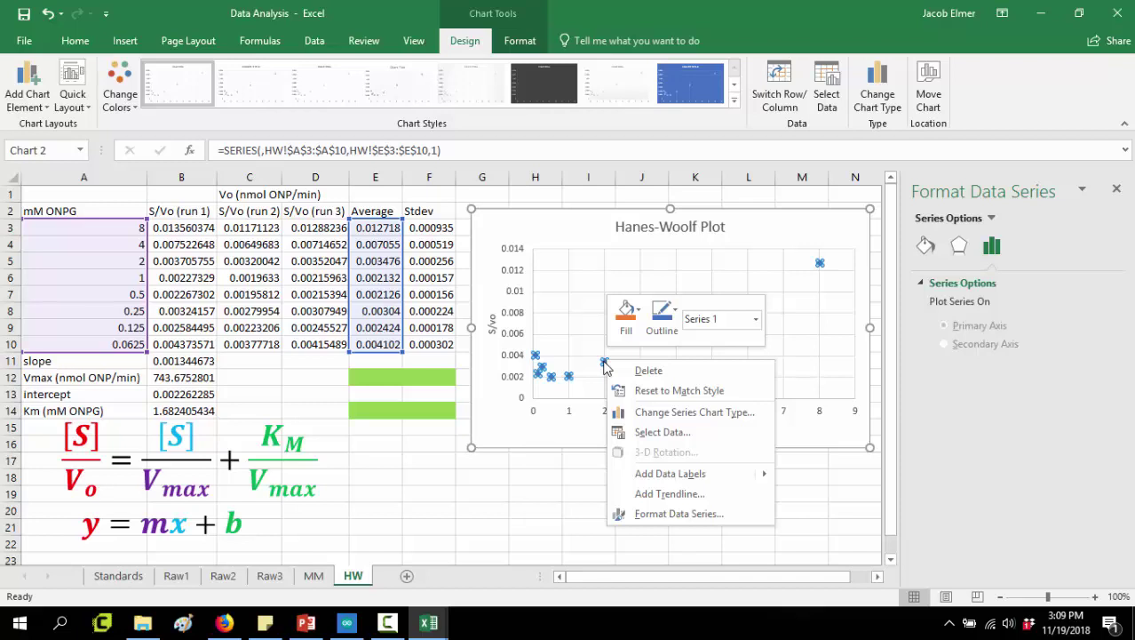
{"action": "left_click", "coordinate": [639, 493]}
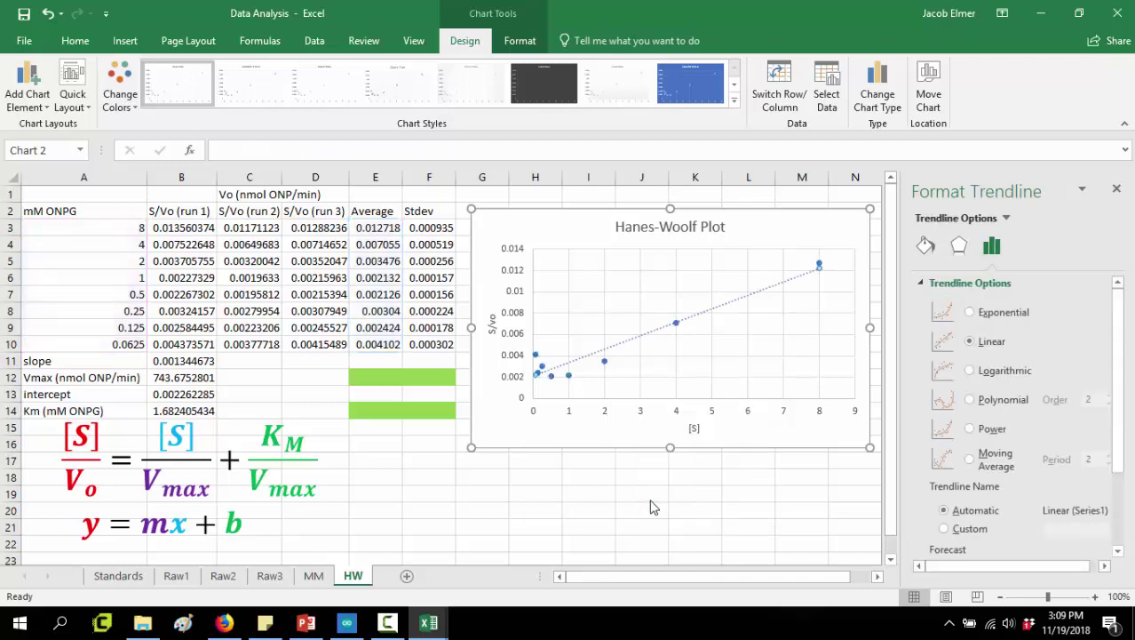
{"action": "left_click", "coordinate": [582, 507]}
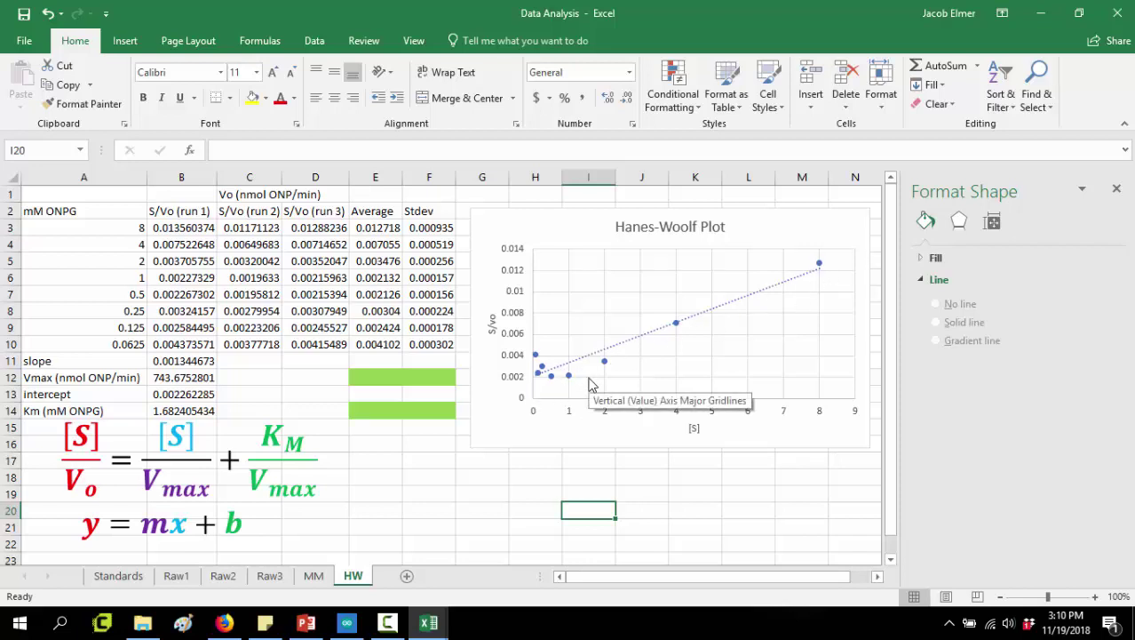
{"action": "left_click", "coordinate": [397, 366]}
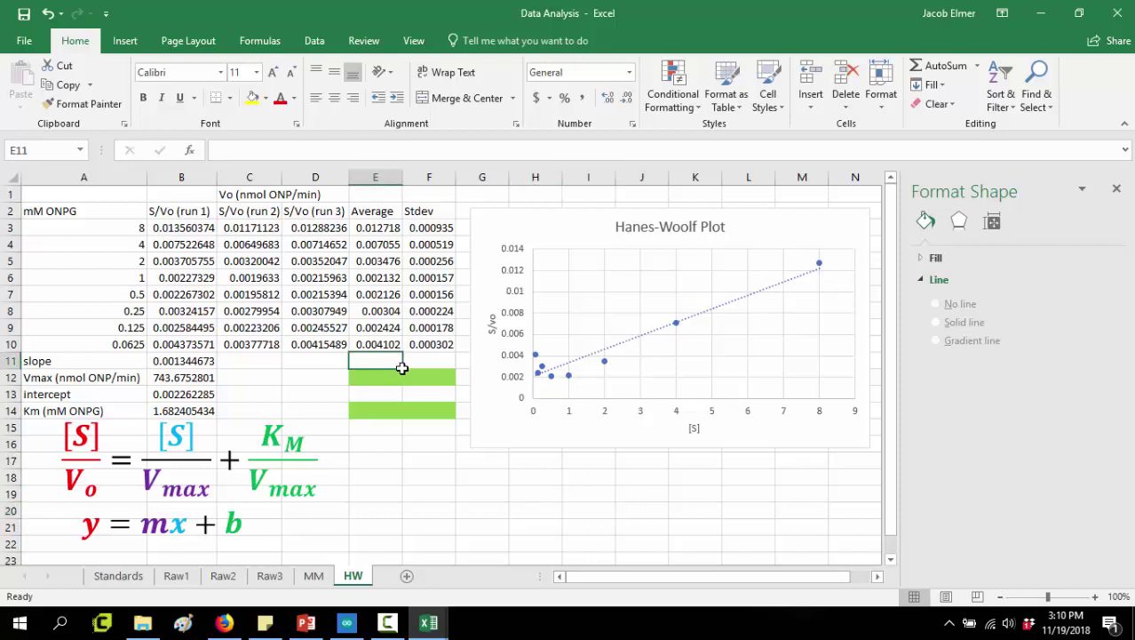
Step: Try the Exponential and order-2 Polynomial fits on the trendline, and return it to Linear
{"action": "left_click", "coordinate": [737, 304]}
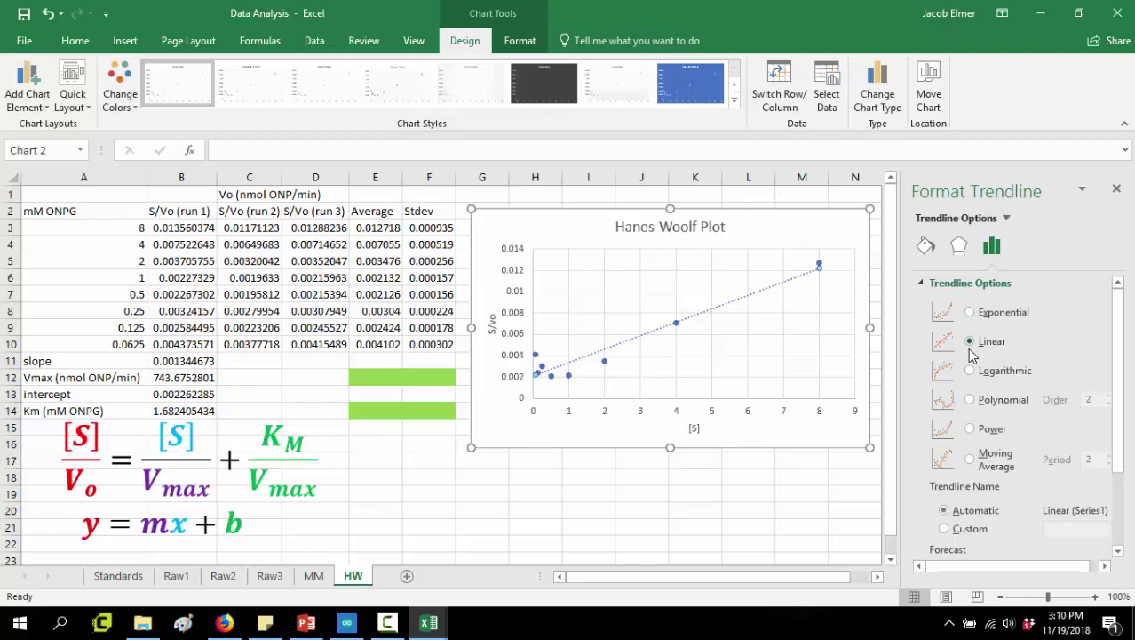
{"action": "left_click", "coordinate": [970, 312]}
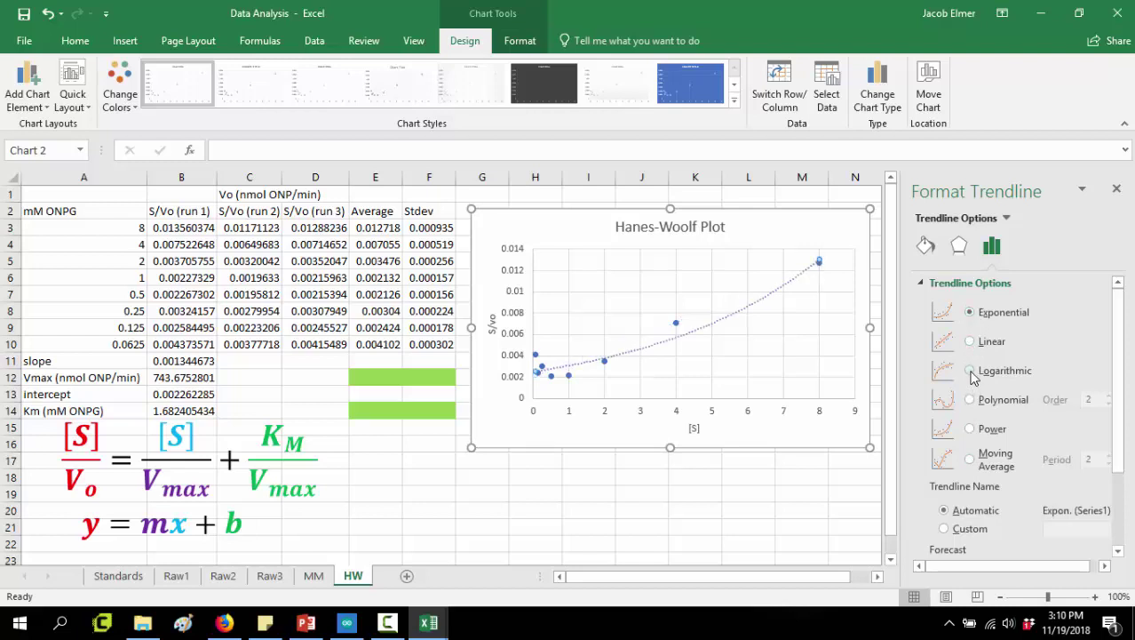
{"action": "left_click", "coordinate": [970, 401]}
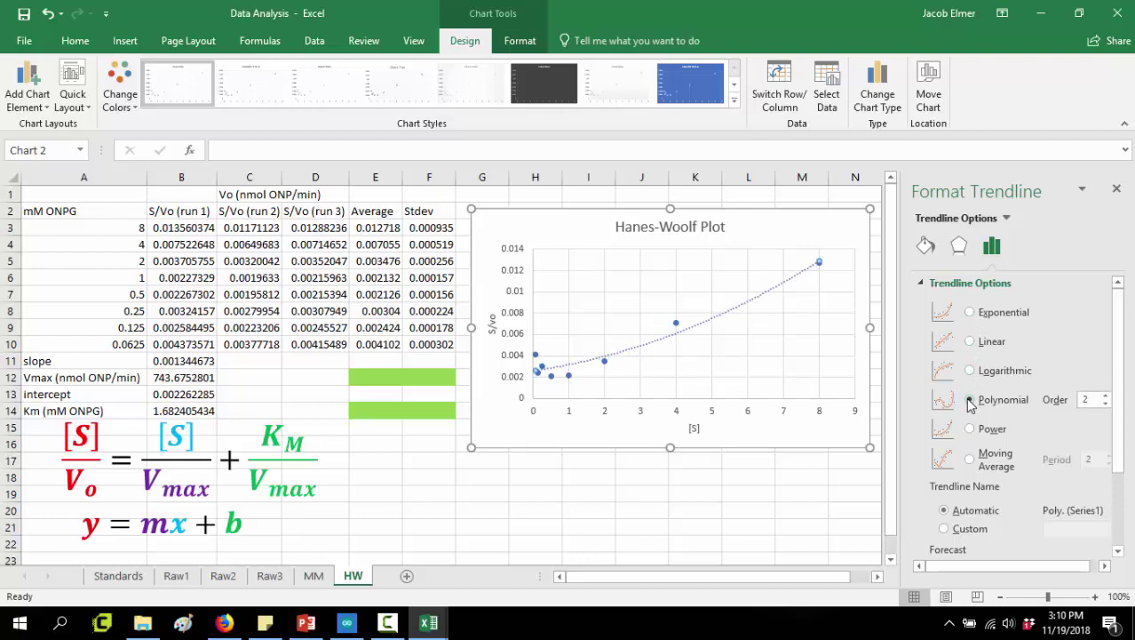
{"action": "left_click", "coordinate": [971, 343]}
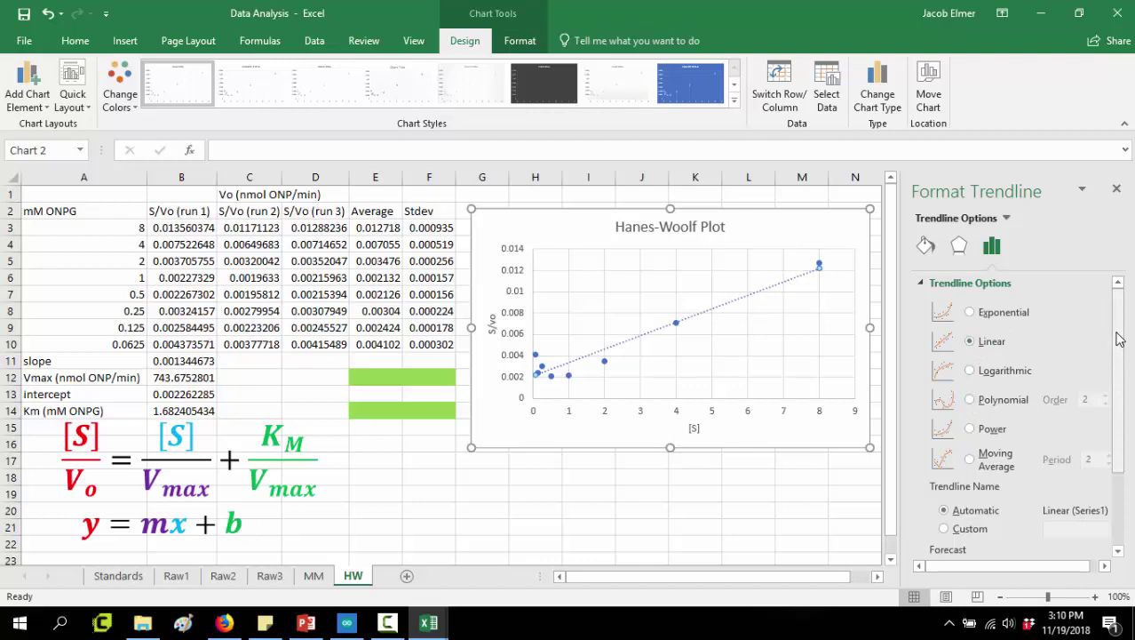
Step: Display the trendline equation on the chart and move it clear of the line, just below the chart title
{"action": "left_click_drag", "start_coordinate": [1119, 338], "coordinate": [1122, 476]}
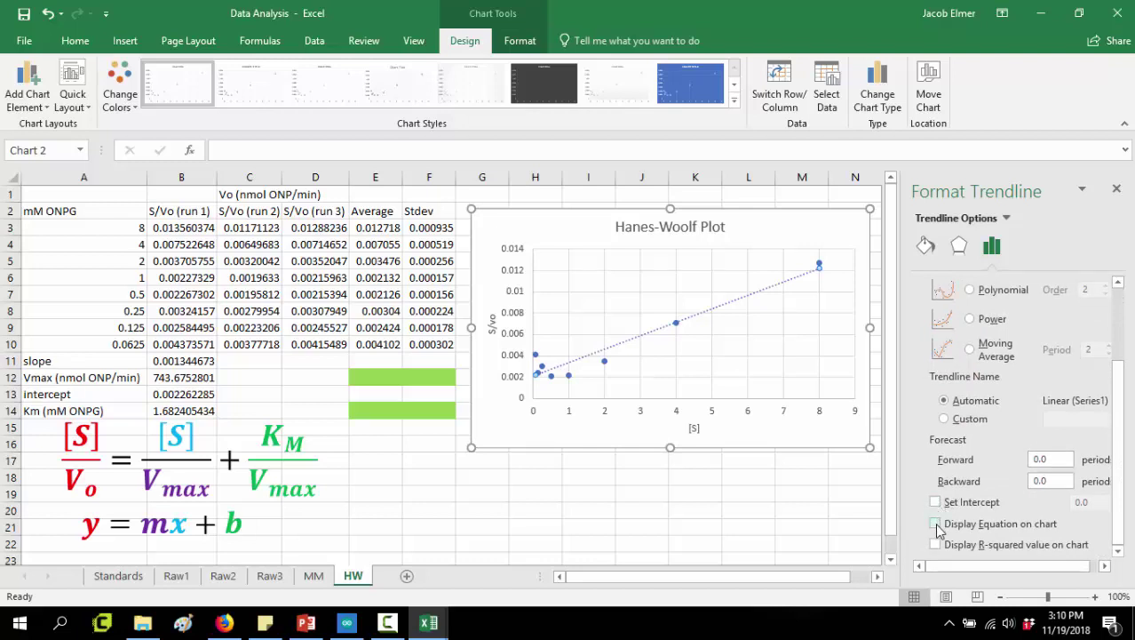
{"action": "left_click", "coordinate": [936, 524]}
{"action": "left_click", "coordinate": [802, 263]}
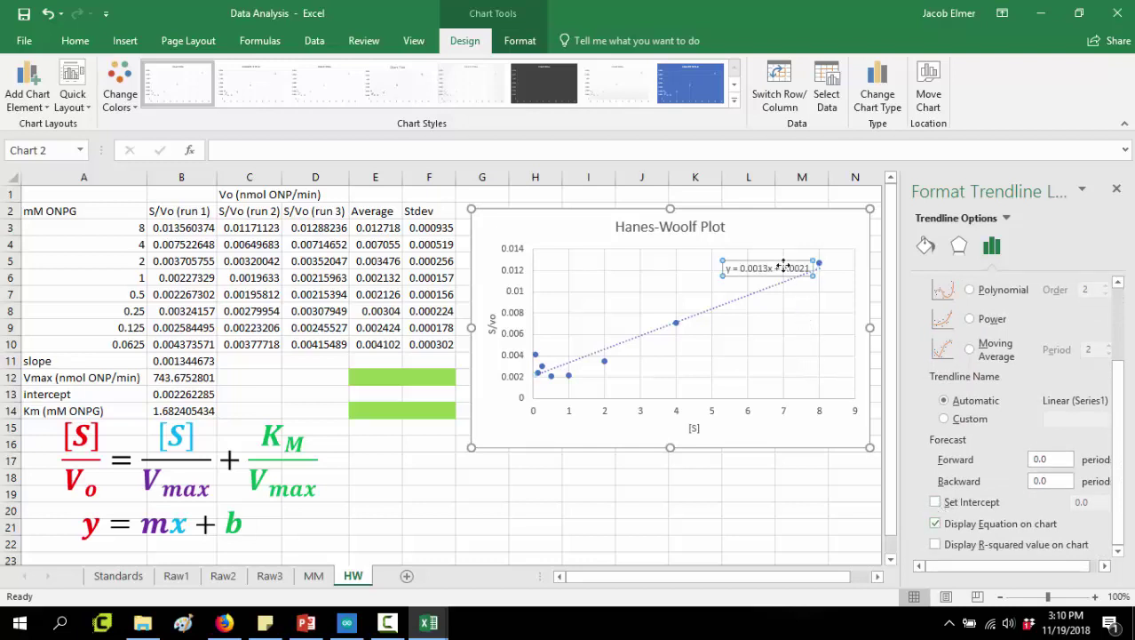
{"action": "left_click_drag", "start_coordinate": [801, 264], "coordinate": [714, 260]}
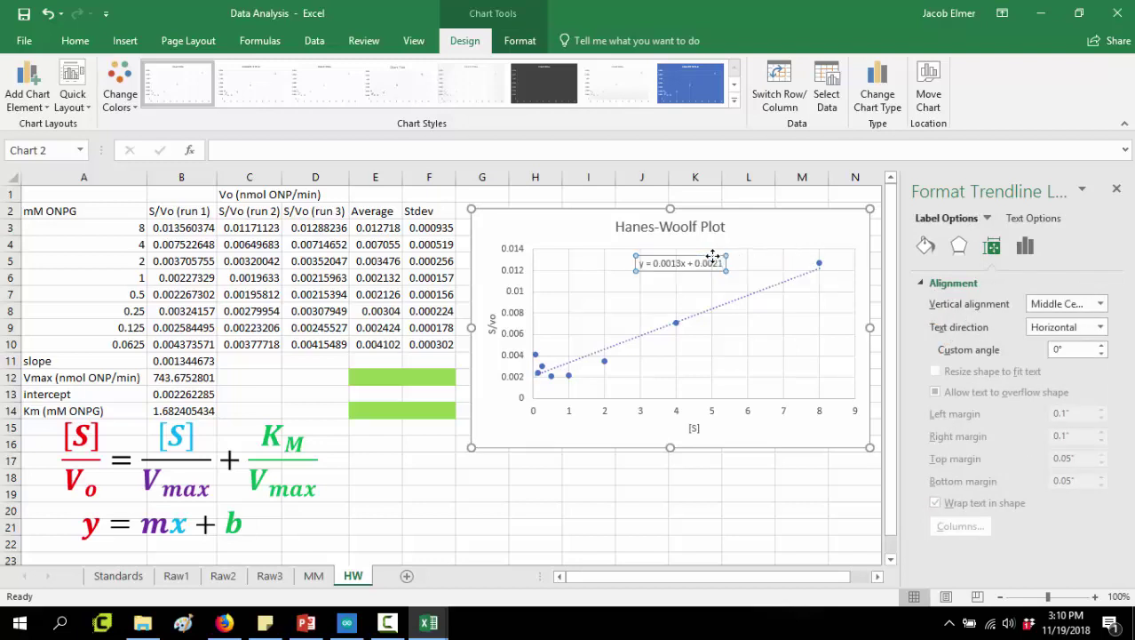
{"action": "left_click", "coordinate": [751, 319]}
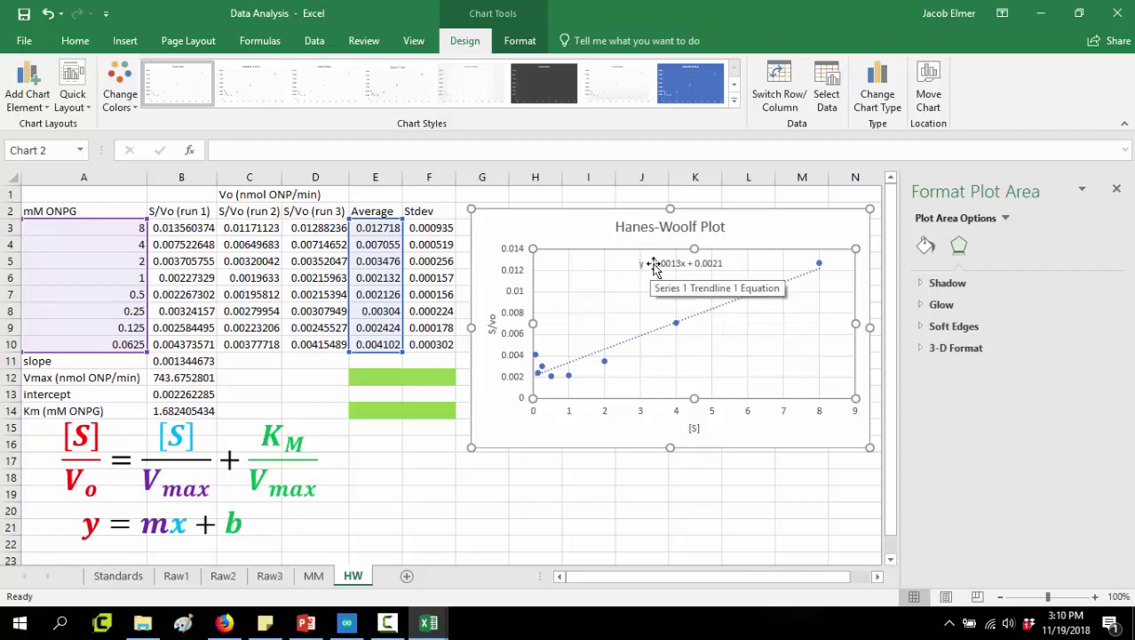
{"action": "left_click", "coordinate": [189, 446]}
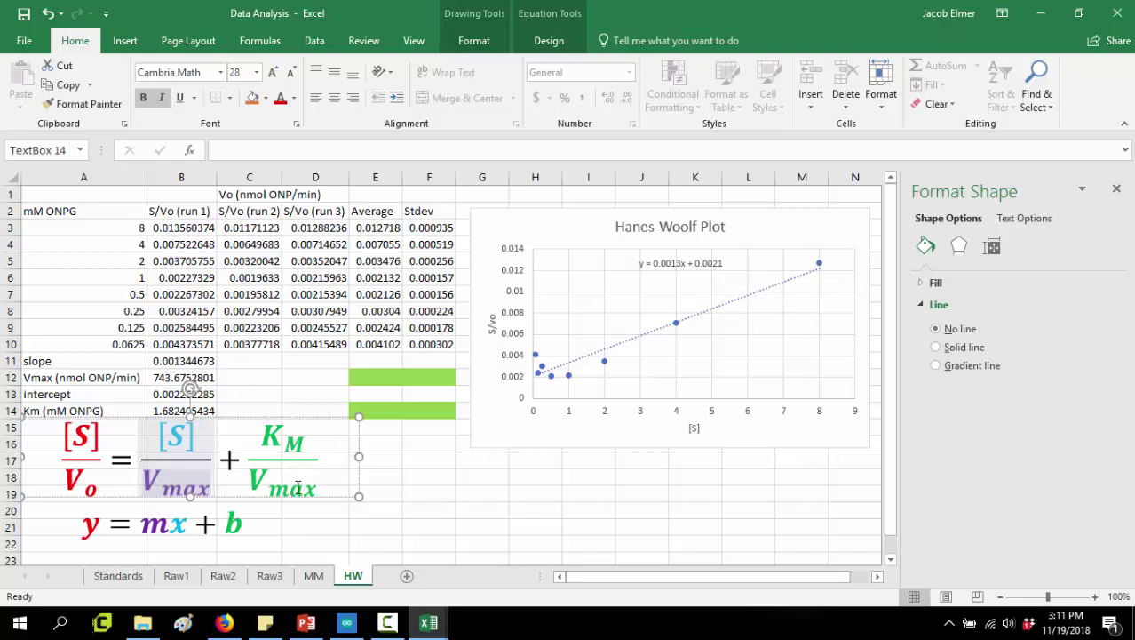
Step: Examine the run 1 slope formula in B11 and the run 1 intercept formula in B13
{"action": "left_click", "coordinate": [594, 474]}
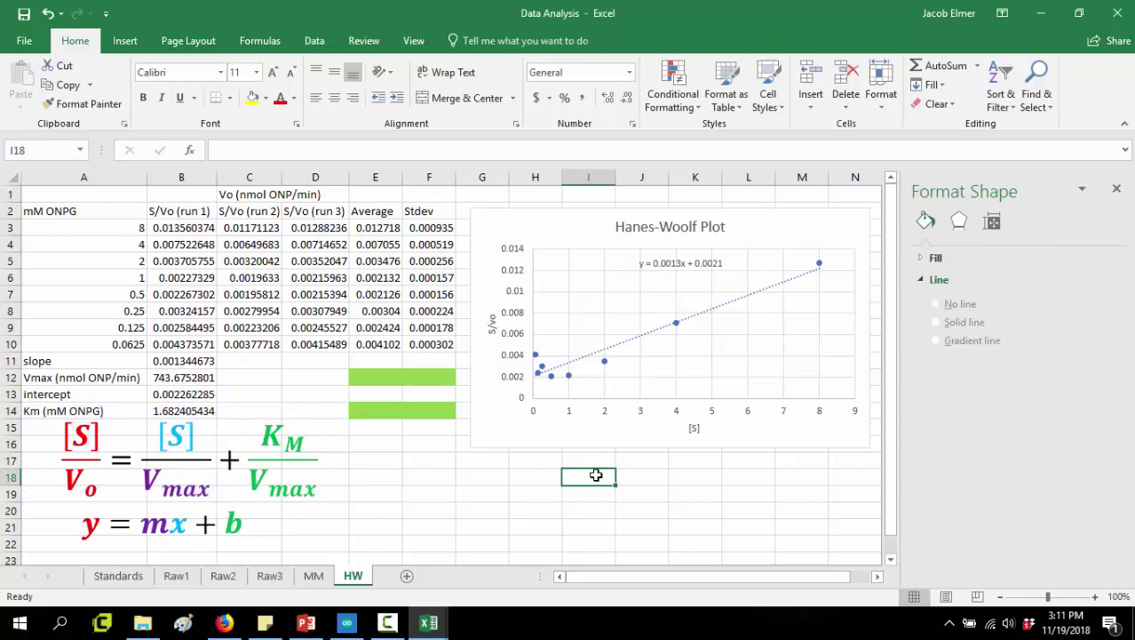
{"action": "left_click", "coordinate": [662, 271]}
{"action": "left_click", "coordinate": [392, 524]}
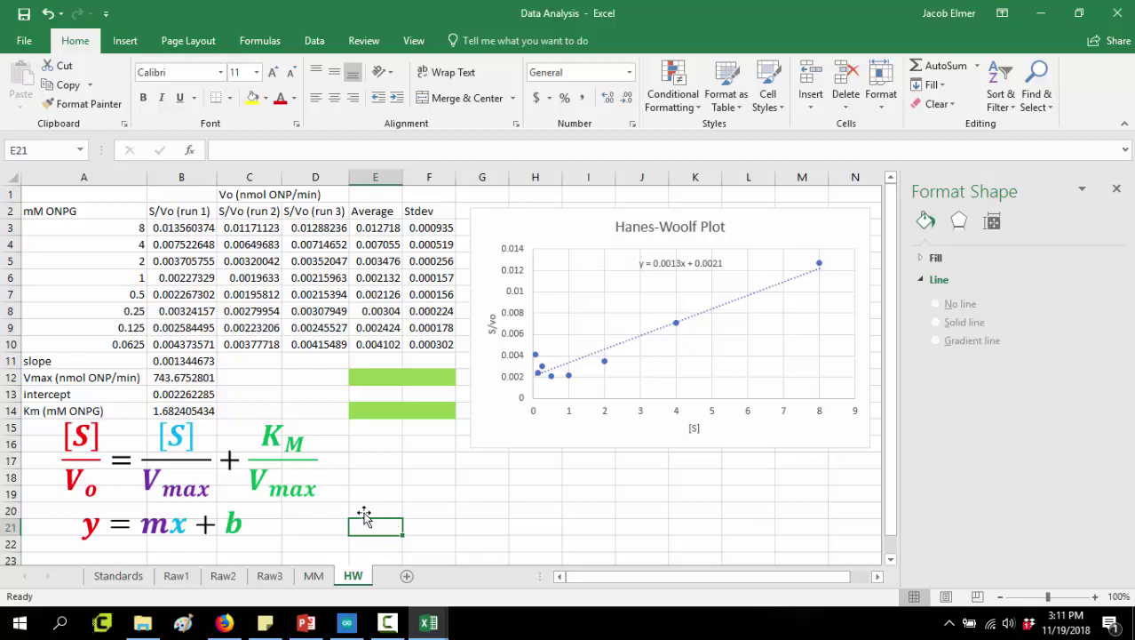
{"action": "left_click", "coordinate": [175, 362]}
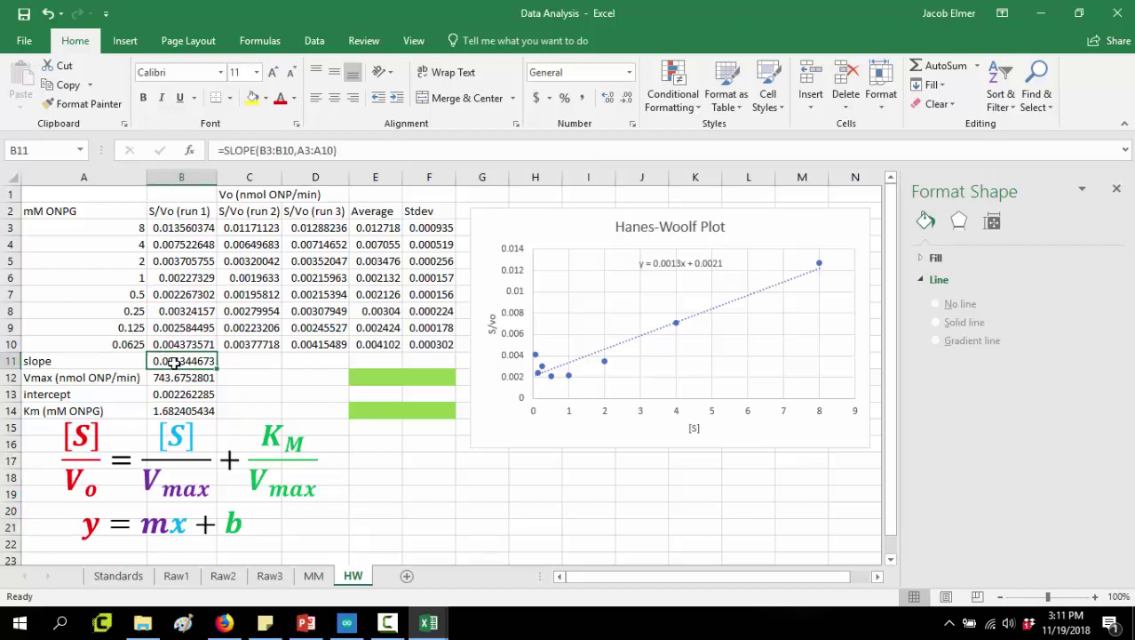
{"action": "left_click", "coordinate": [182, 395]}
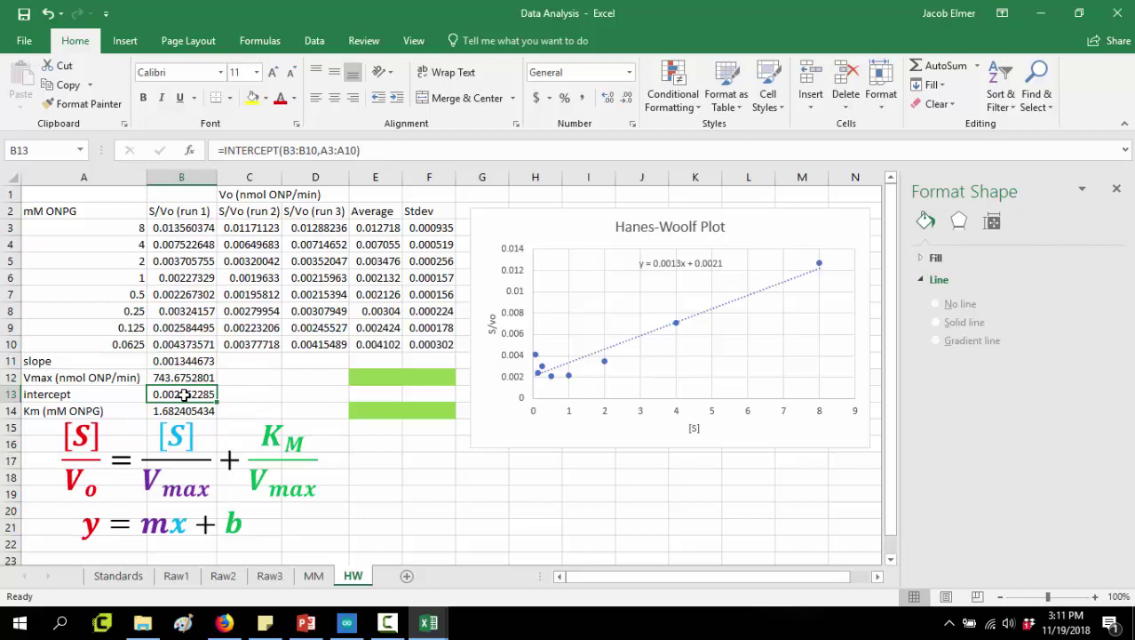
Step: Calculate the run 2 slope in C11 with =SLOPE(C3:C10,A3:A10)
{"action": "key", "text": "Right"}
{"action": "key", "text": "Up"}
{"action": "key", "text": "Up"}
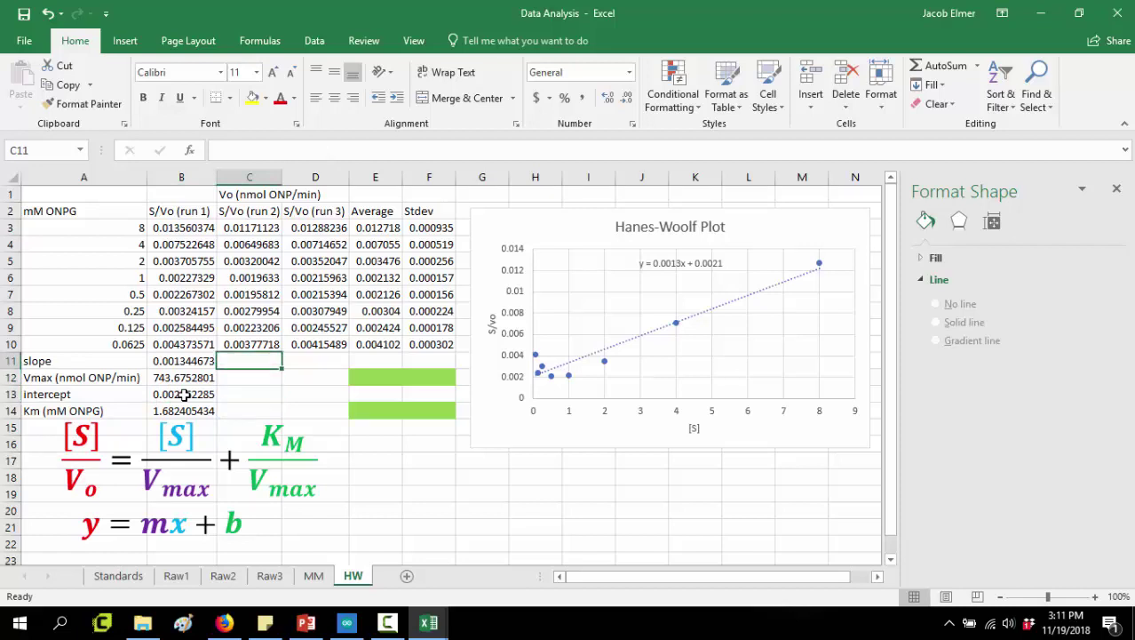
{"action": "type", "text": "=slope("}
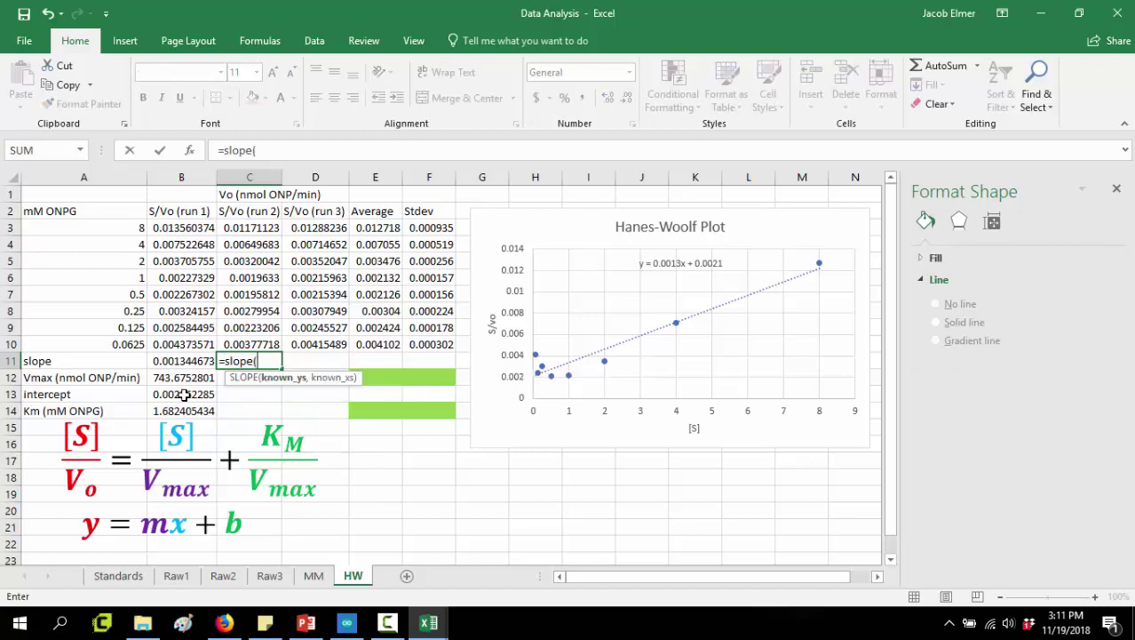
{"action": "left_click", "coordinate": [245, 343]}
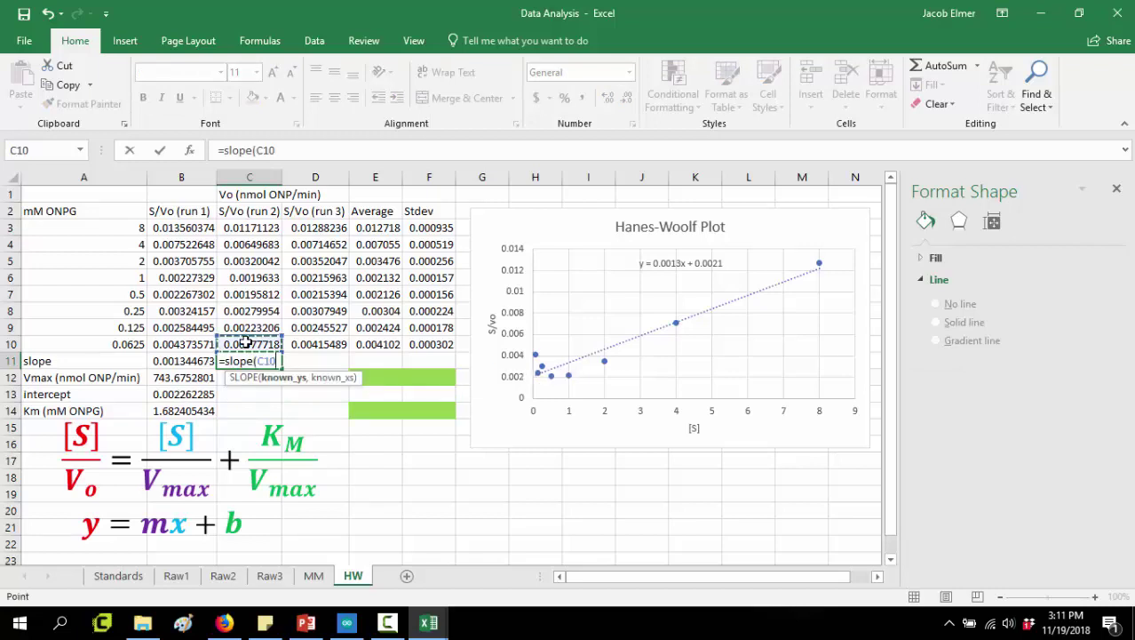
{"action": "left_click_drag", "start_coordinate": [246, 343], "coordinate": [246, 229]}
{"action": "type", "text": "/"}
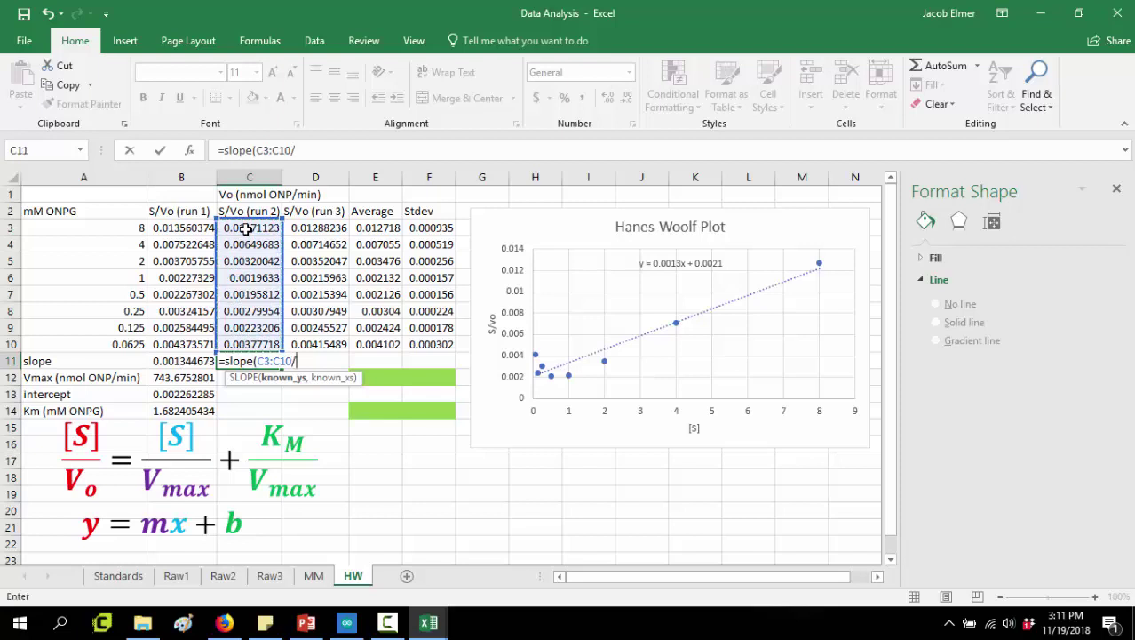
{"action": "key", "text": "BackSpace"}
{"action": "type", "text": ","}
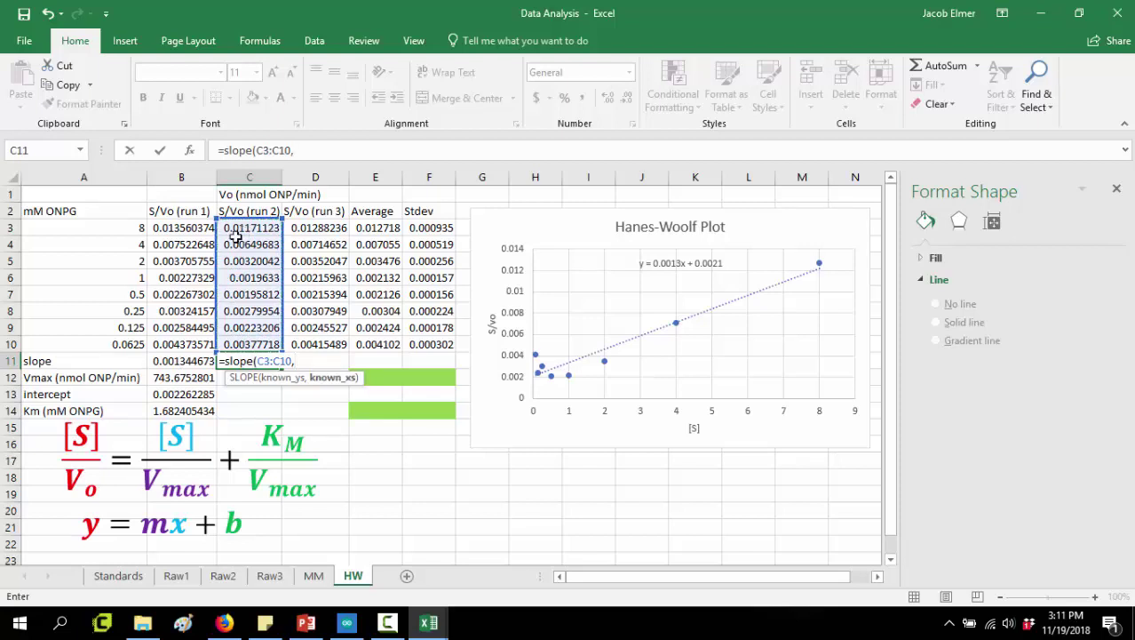
{"action": "left_click_drag", "start_coordinate": [129, 343], "coordinate": [126, 230]}
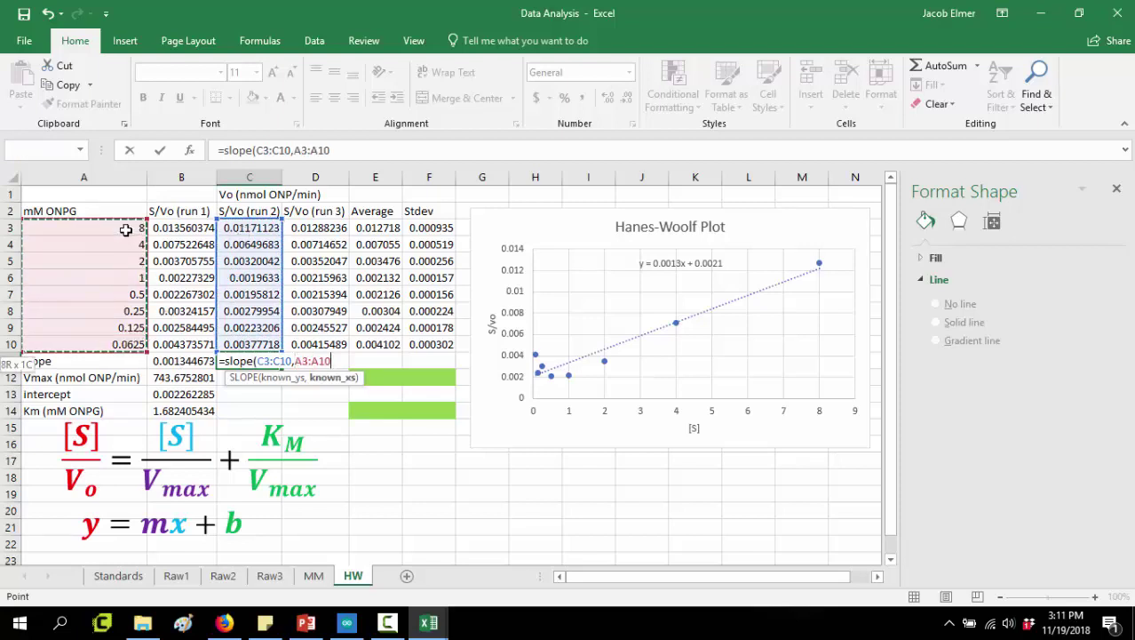
{"action": "type", "text": ")"}
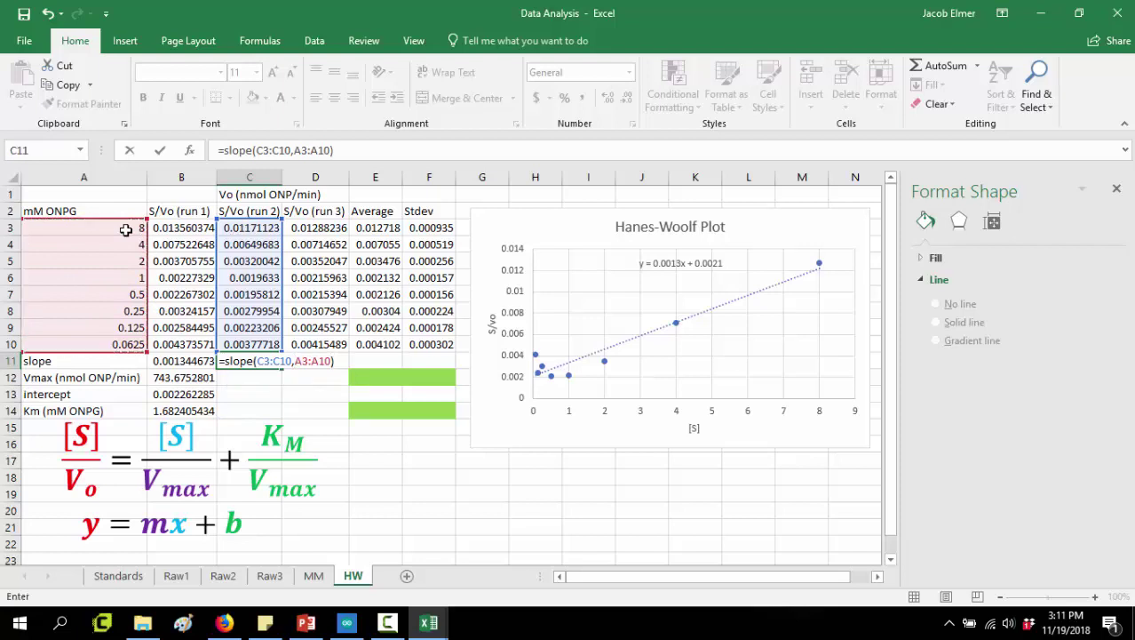
{"action": "key", "text": "Return"}
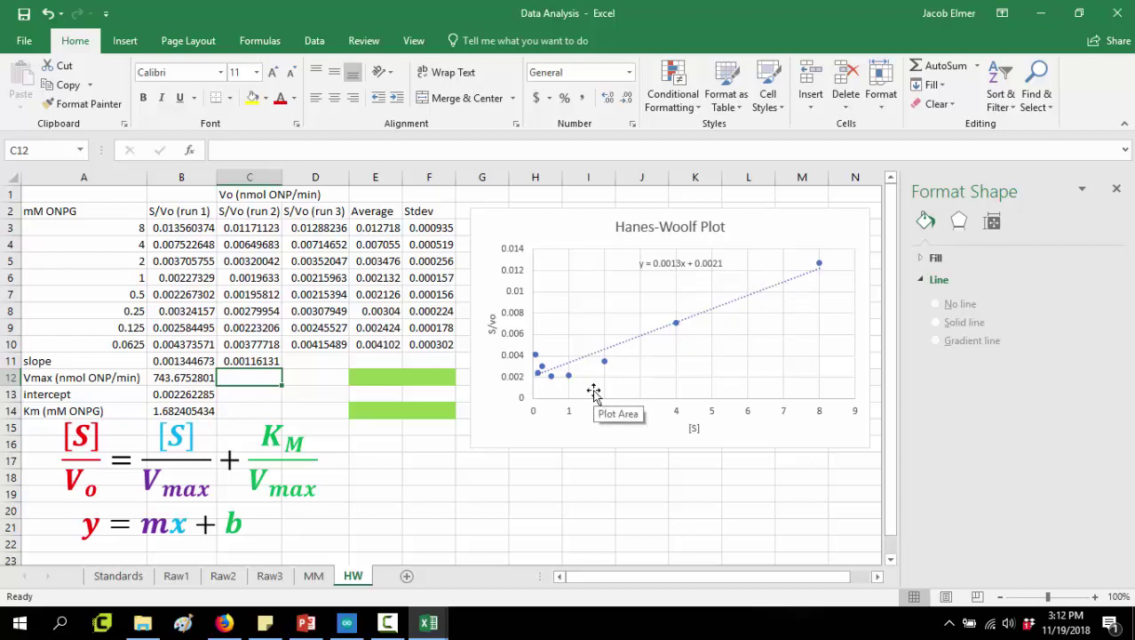
Step: Compare the run 2 S/Vo values with the averages, and calculate the run 2 Vmax in C12 with =1/C11
{"action": "left_click", "coordinate": [237, 361]}
{"action": "left_click_drag", "start_coordinate": [247, 228], "coordinate": [248, 342]}
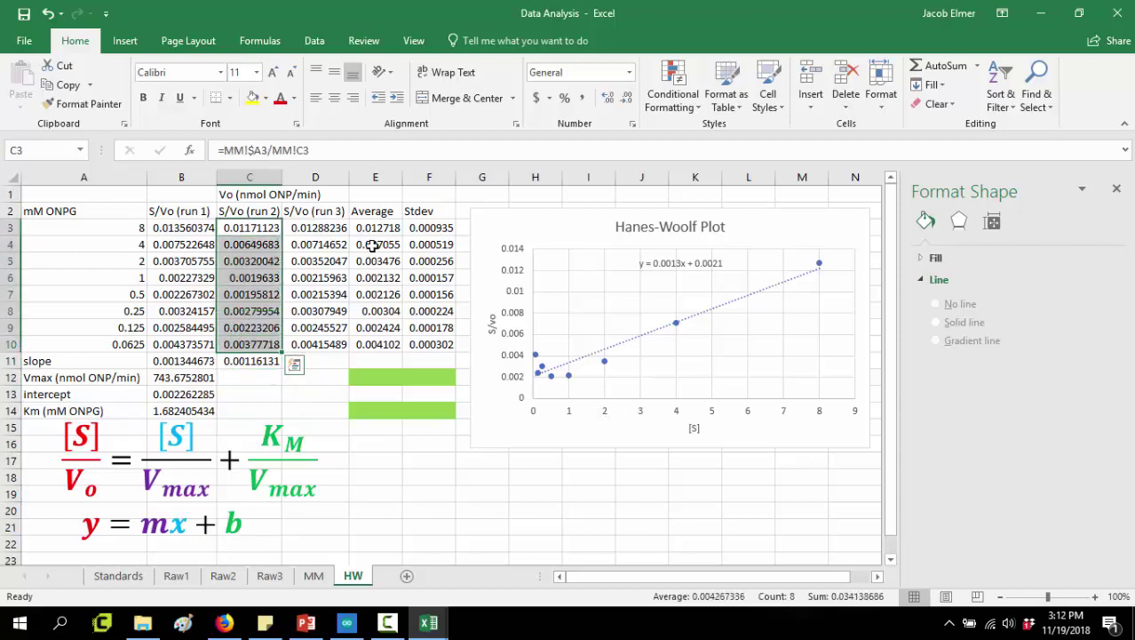
{"action": "left_click_drag", "start_coordinate": [380, 228], "coordinate": [378, 336]}
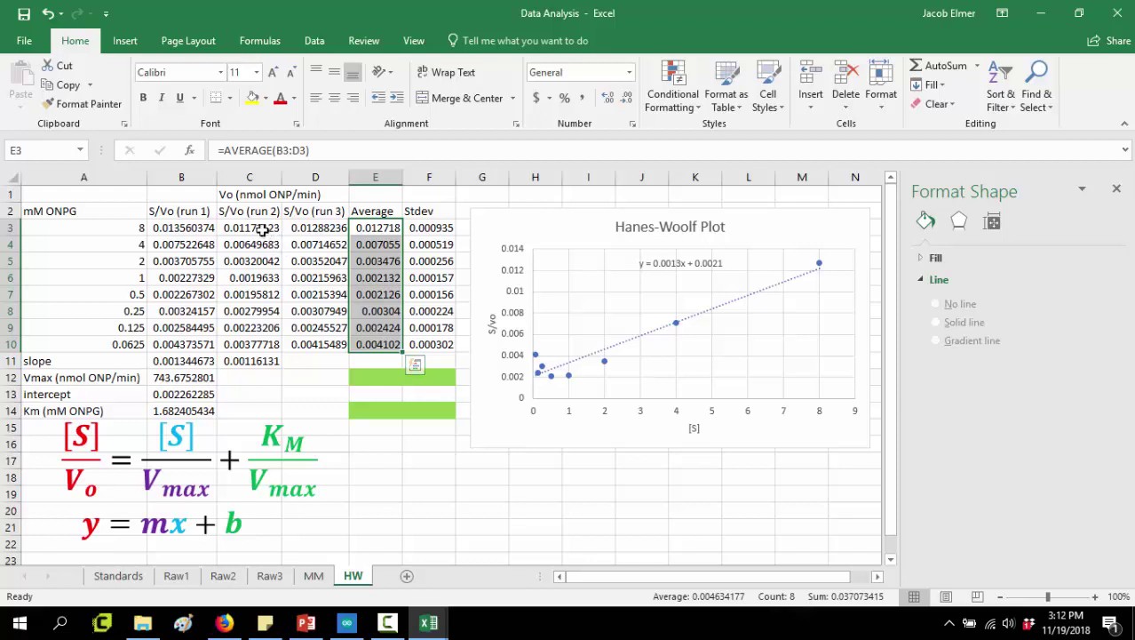
{"action": "left_click_drag", "start_coordinate": [260, 227], "coordinate": [264, 342]}
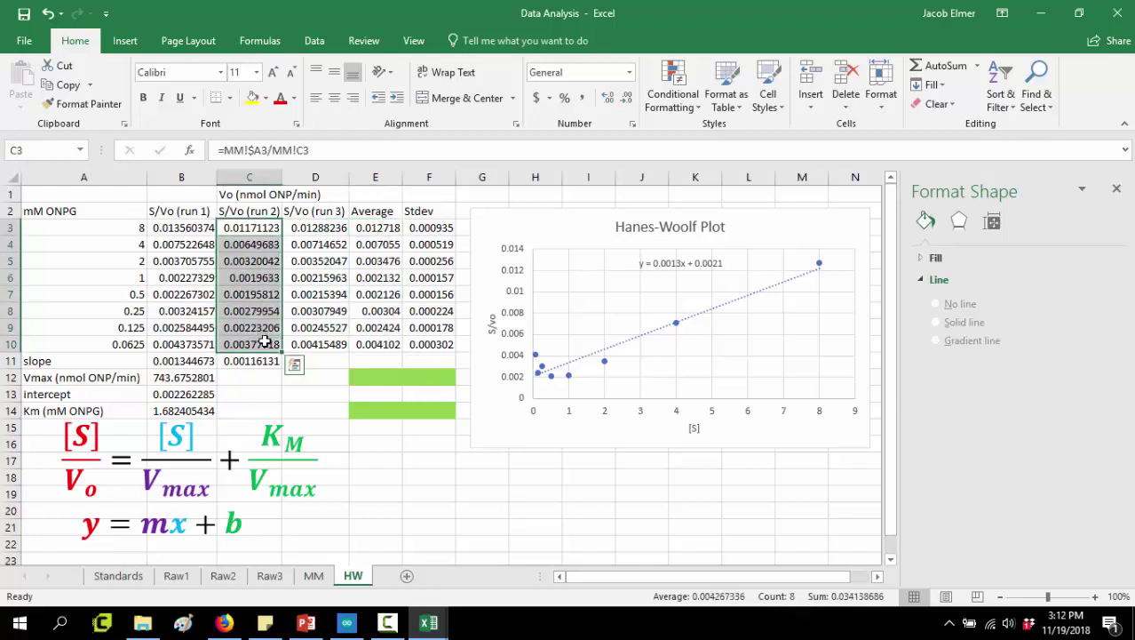
{"action": "left_click", "coordinate": [241, 375]}
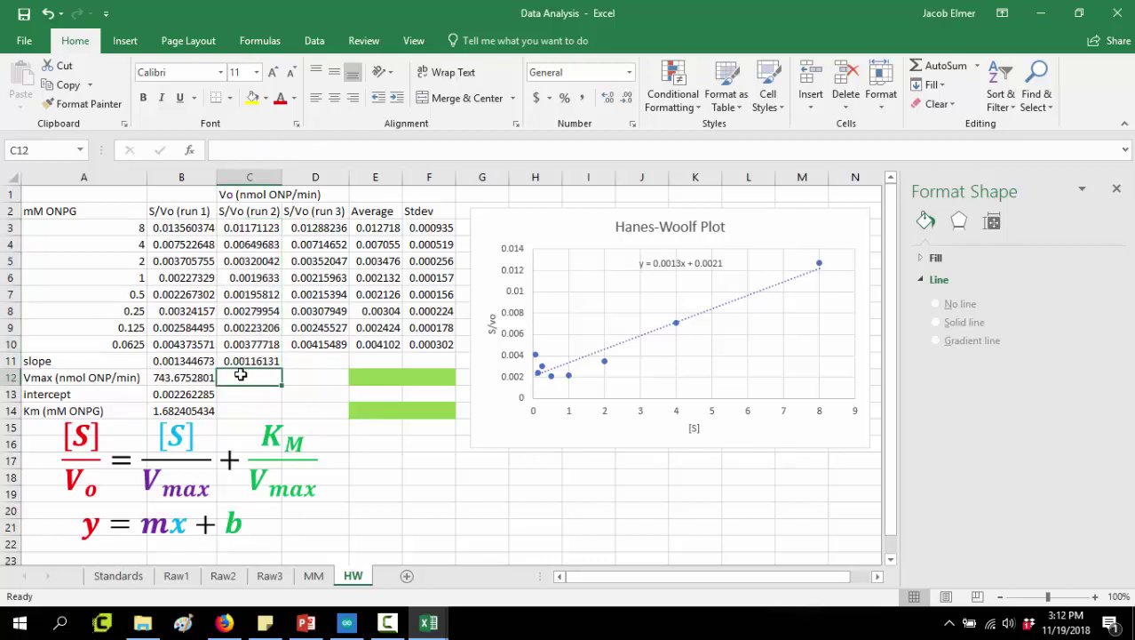
{"action": "type", "text": "=1/"}
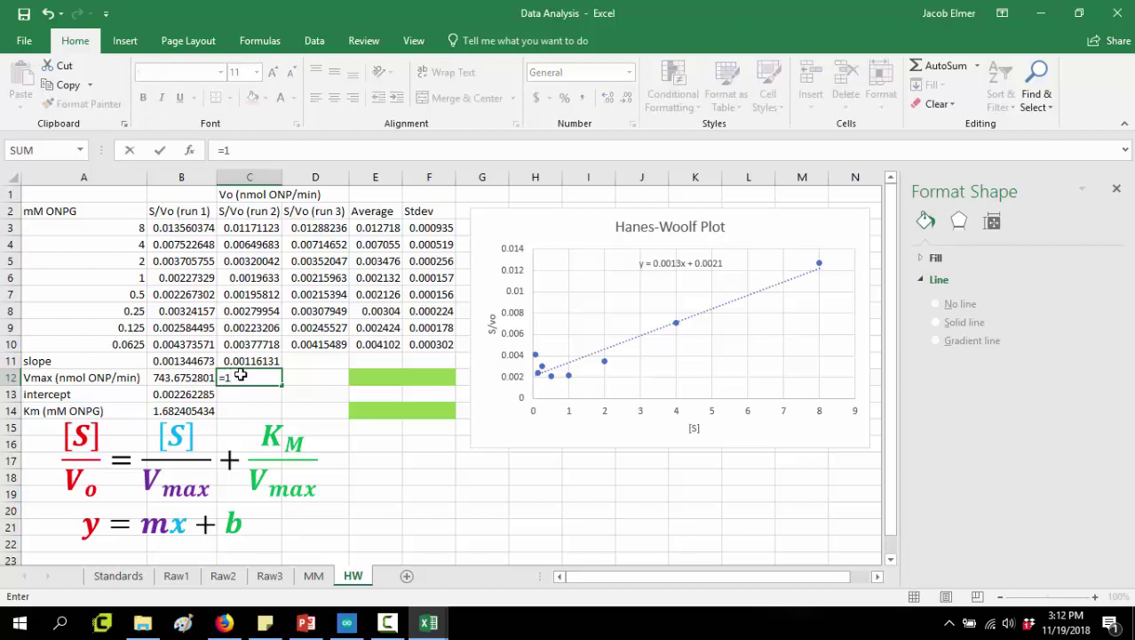
{"action": "left_click", "coordinate": [253, 358]}
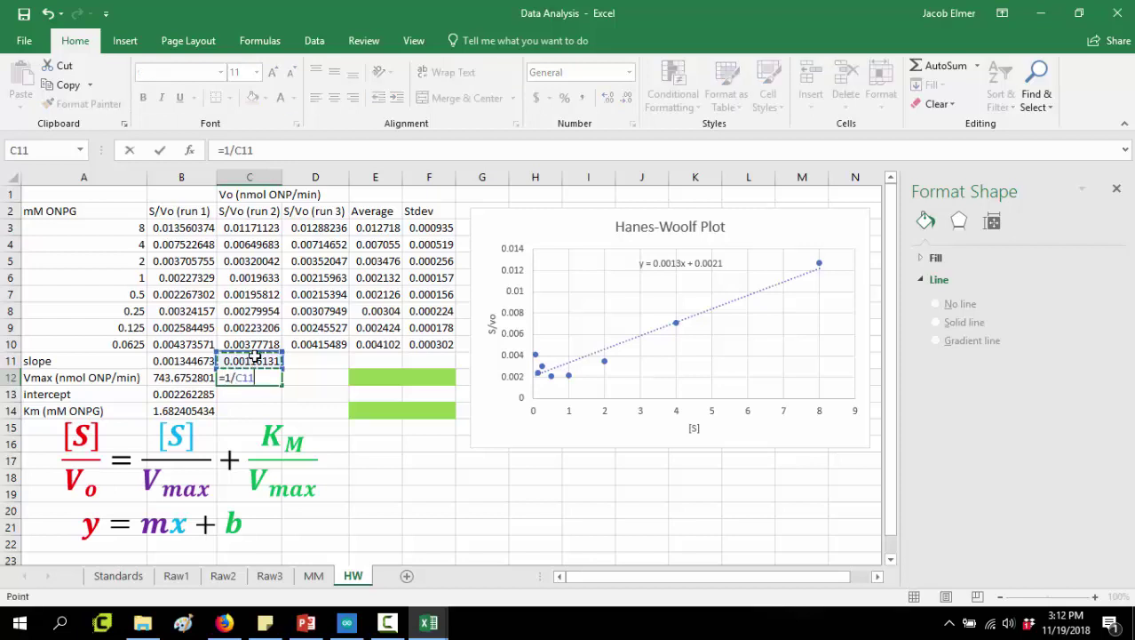
{"action": "key", "text": "Return"}
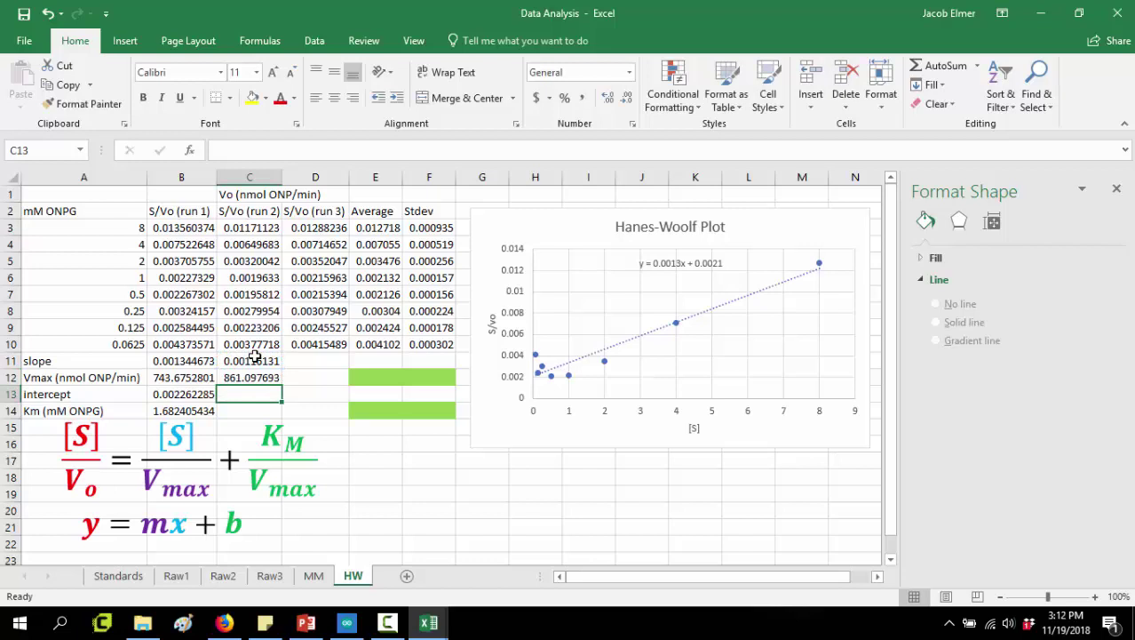
{"action": "left_click", "coordinate": [258, 379]}
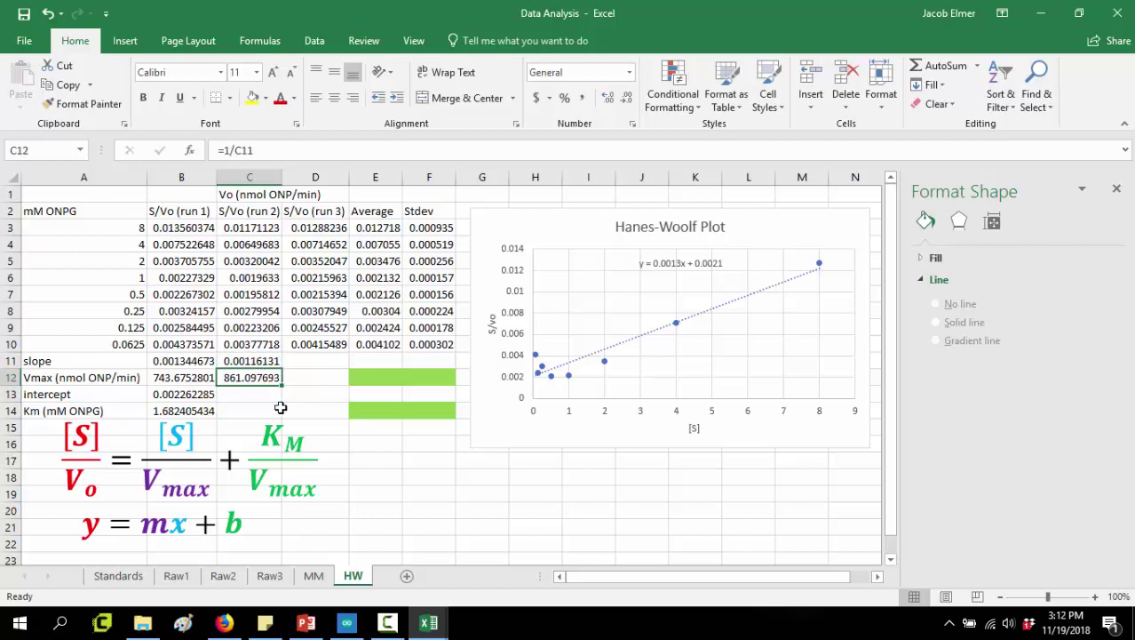
Step: Calculate the run 2 intercept in C13 with =INTERCEPT(C3:C10,A3:A10)
{"action": "left_click", "coordinate": [241, 394]}
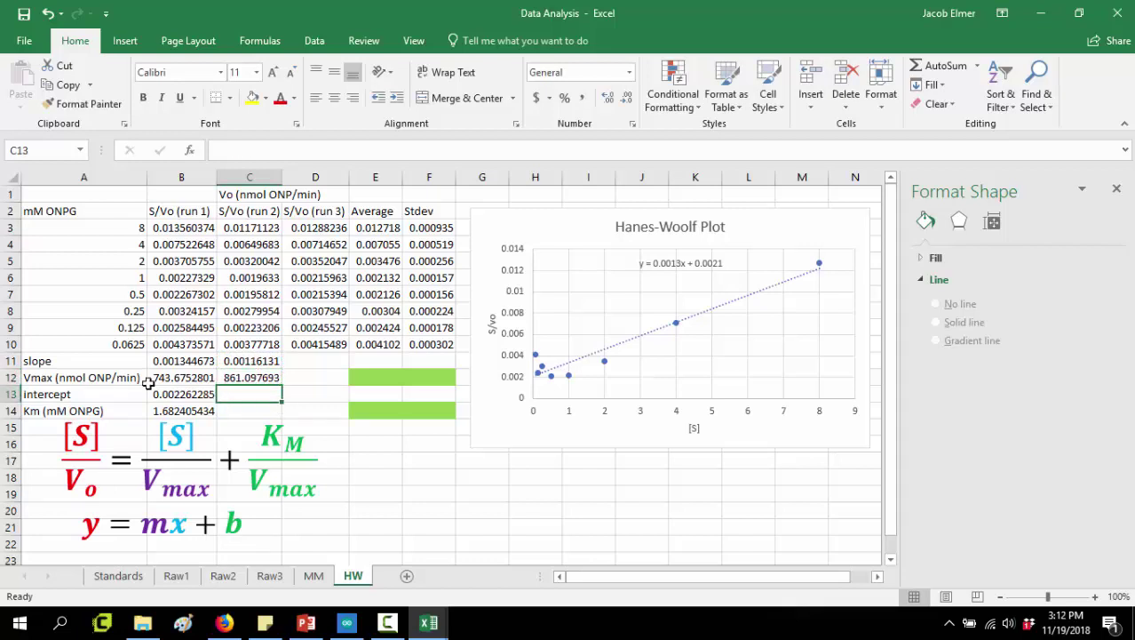
{"action": "left_click", "coordinate": [110, 383]}
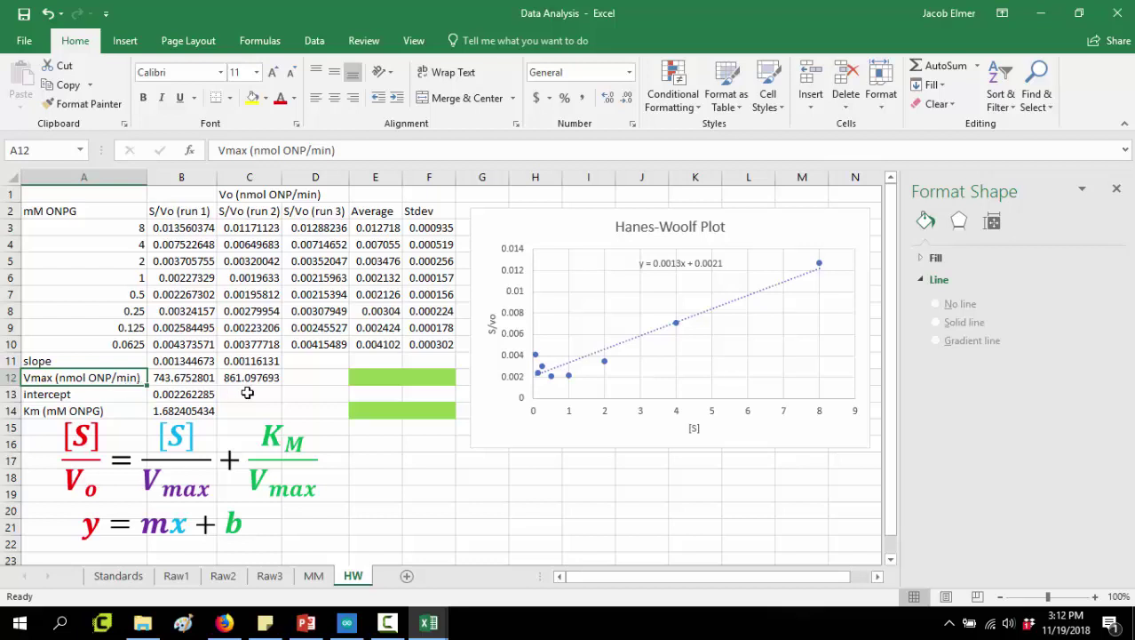
{"action": "left_click", "coordinate": [248, 391]}
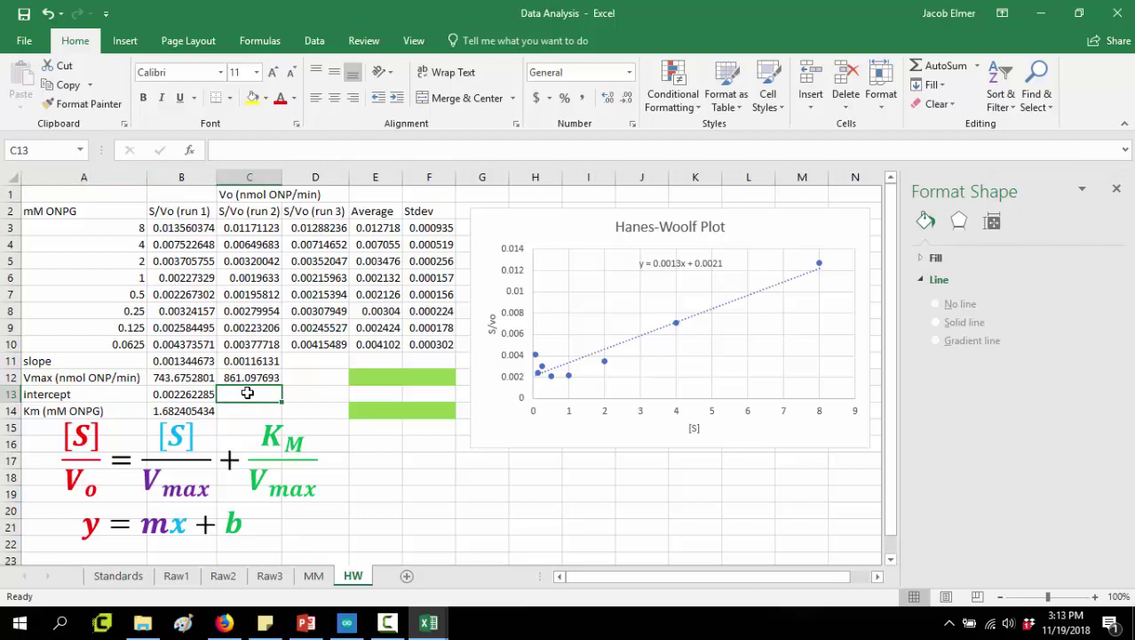
{"action": "type", "text": "="}
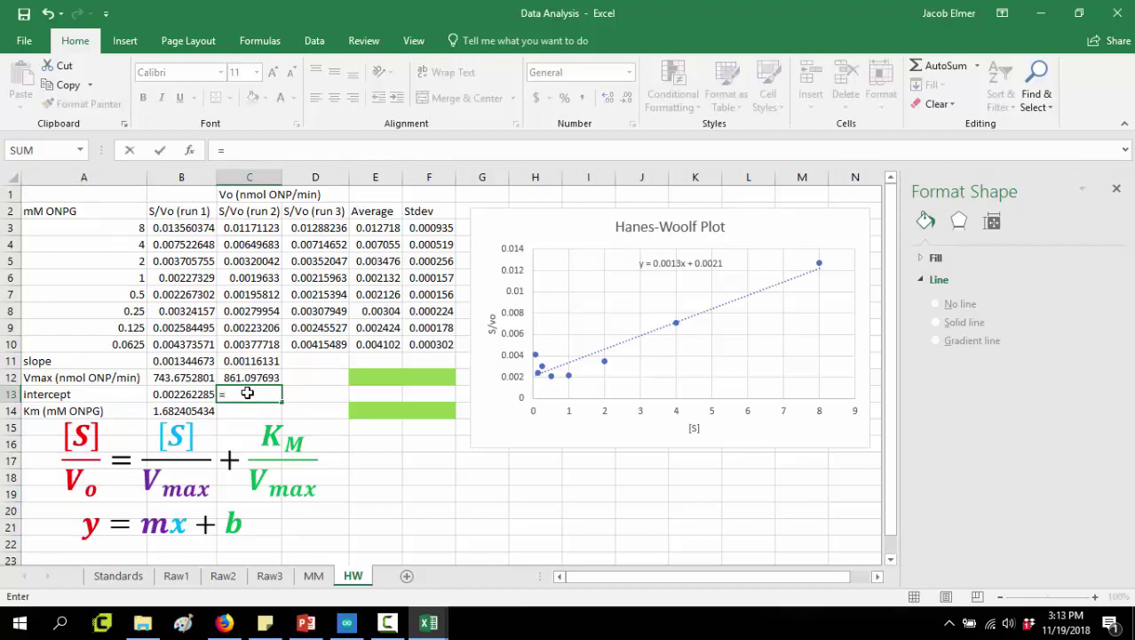
{"action": "type", "text": "intercept("}
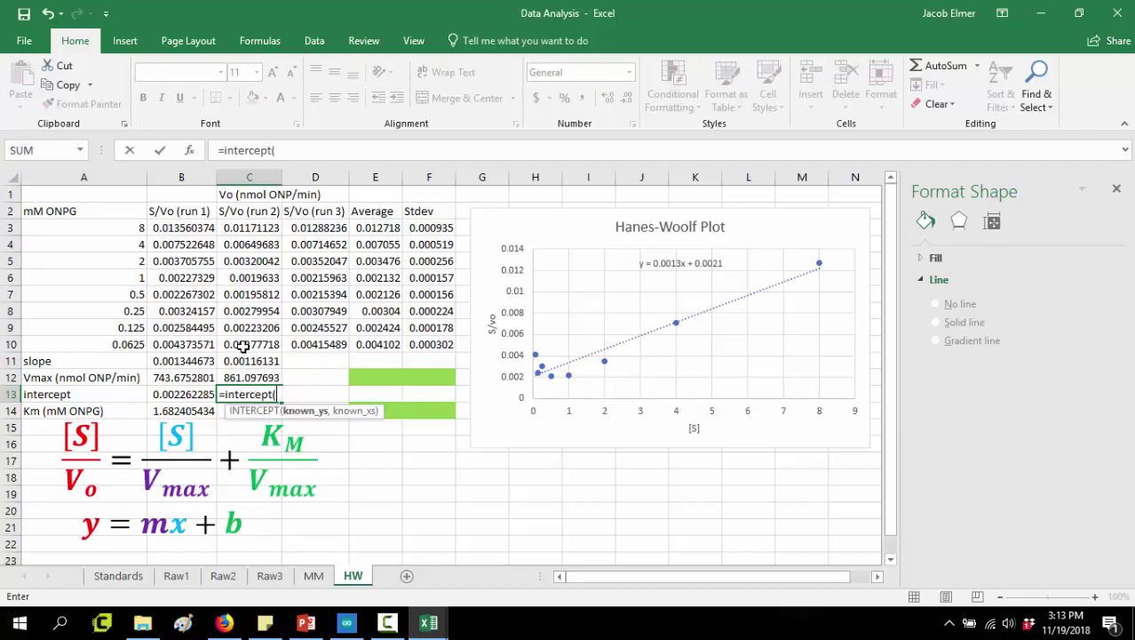
{"action": "left_click_drag", "start_coordinate": [242, 346], "coordinate": [251, 231]}
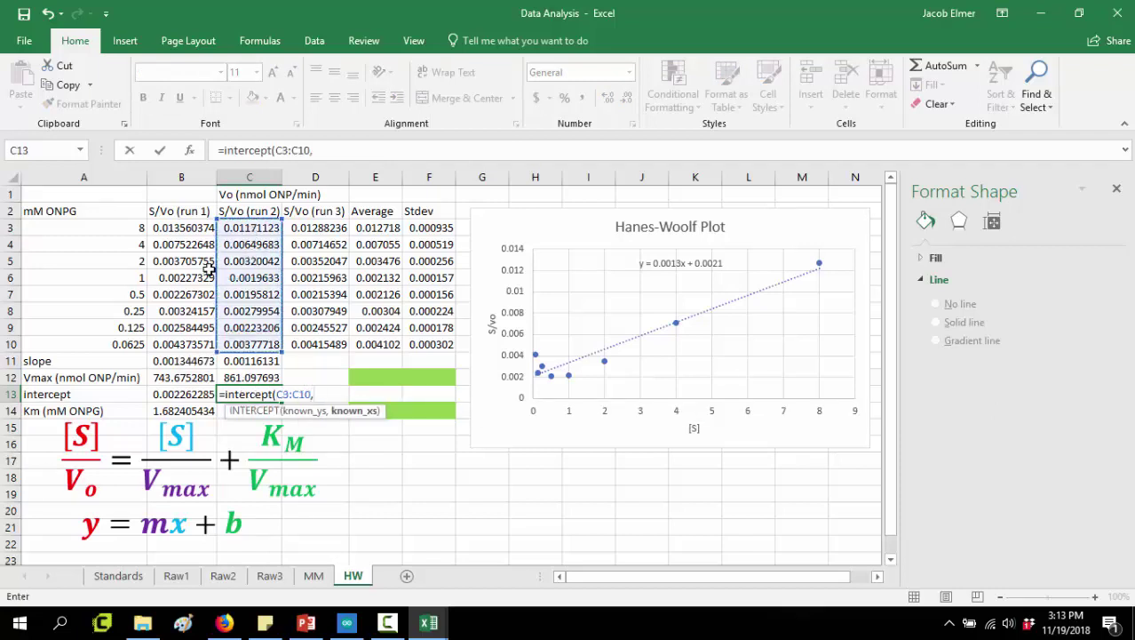
{"action": "type", "text": ","}
{"action": "left_click_drag", "start_coordinate": [132, 345], "coordinate": [135, 227]}
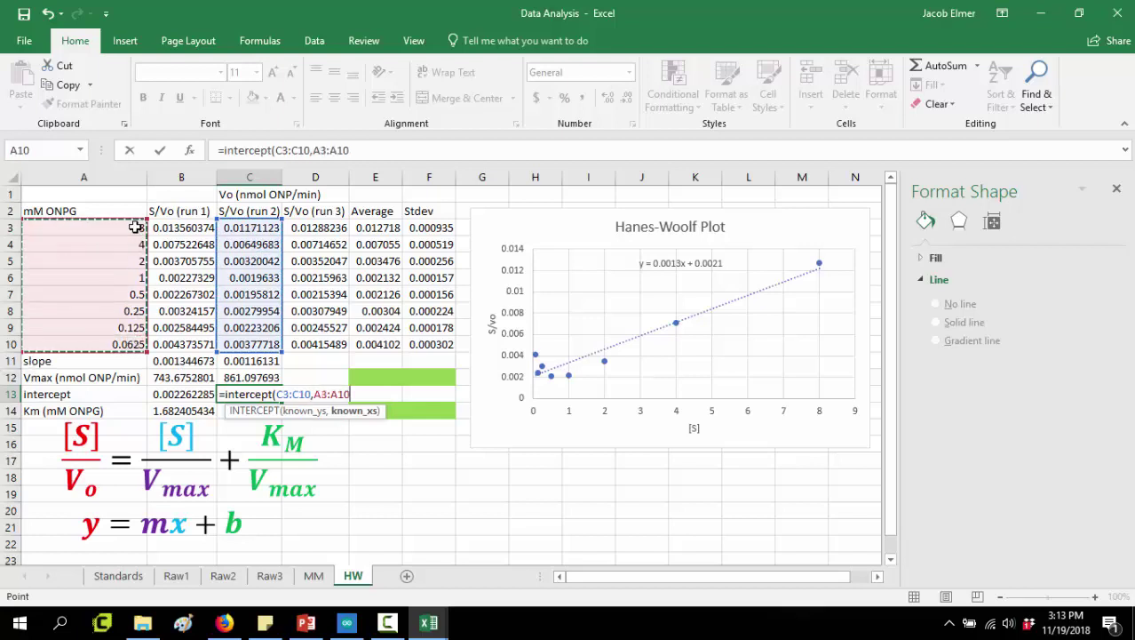
{"action": "type", "text": ")"}
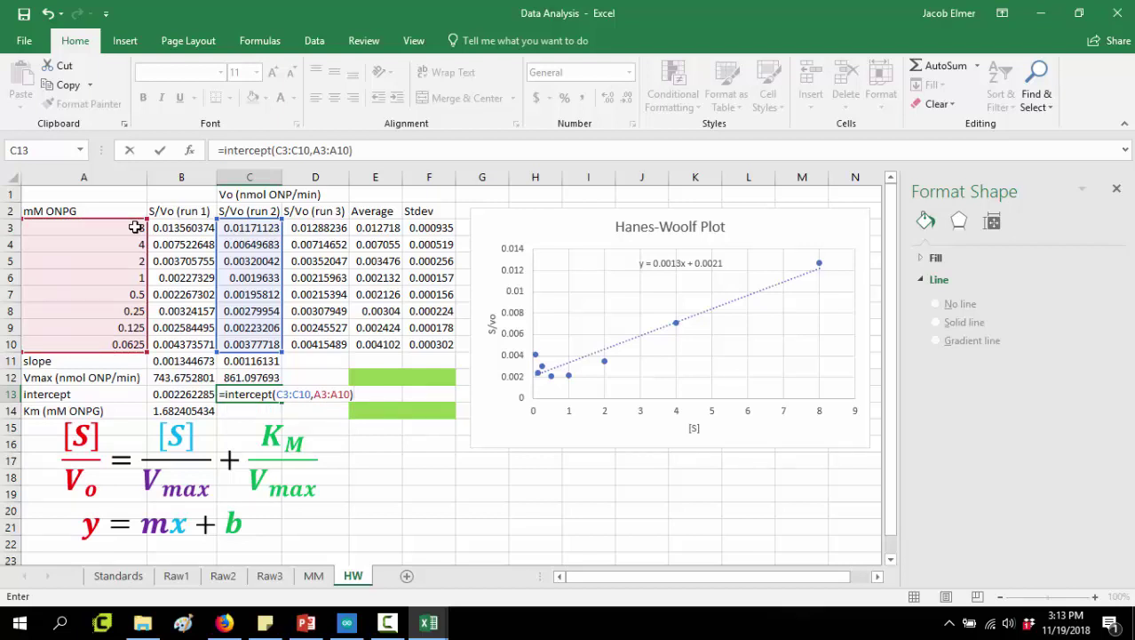
{"action": "key", "text": "Return"}
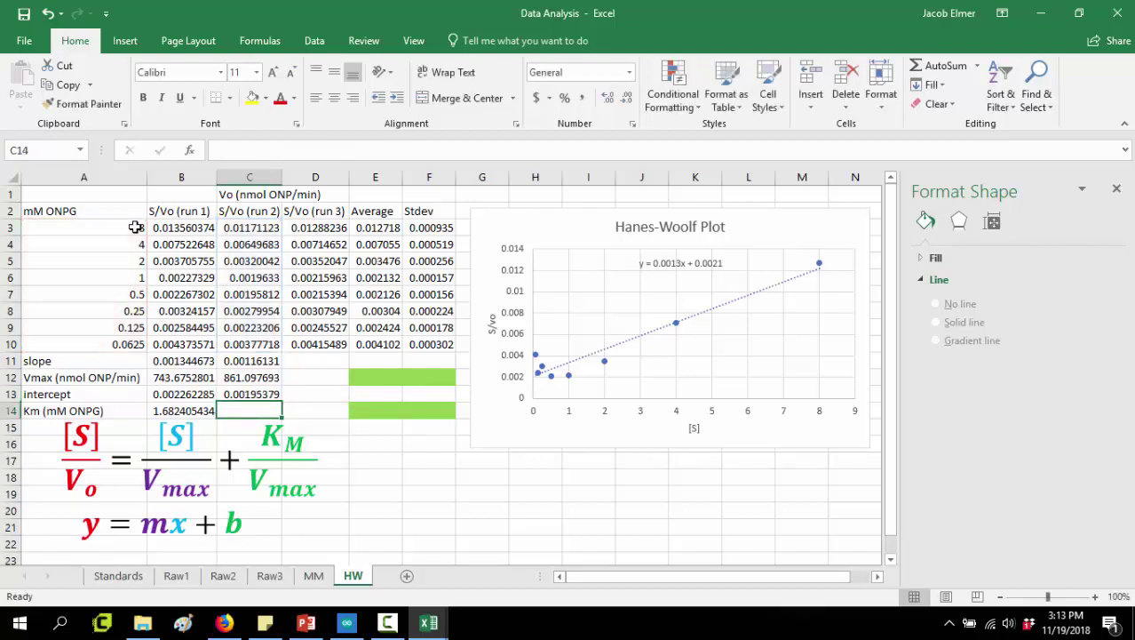
Step: Enter a SLOPE formula in D13 using A3:A10 as the known y-values and C3:C10 as the known x-values
{"action": "key", "text": "Up"}
{"action": "key", "text": "Right"}
{"action": "type", "text": "=slope("}
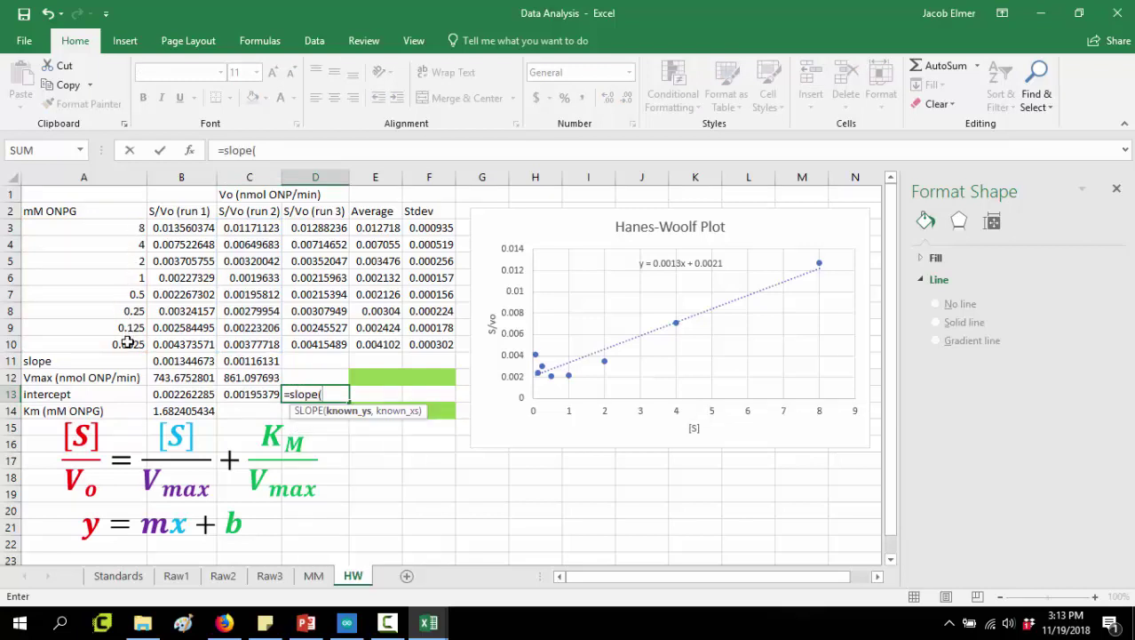
{"action": "left_click_drag", "start_coordinate": [128, 343], "coordinate": [136, 227]}
{"action": "type", "text": ","}
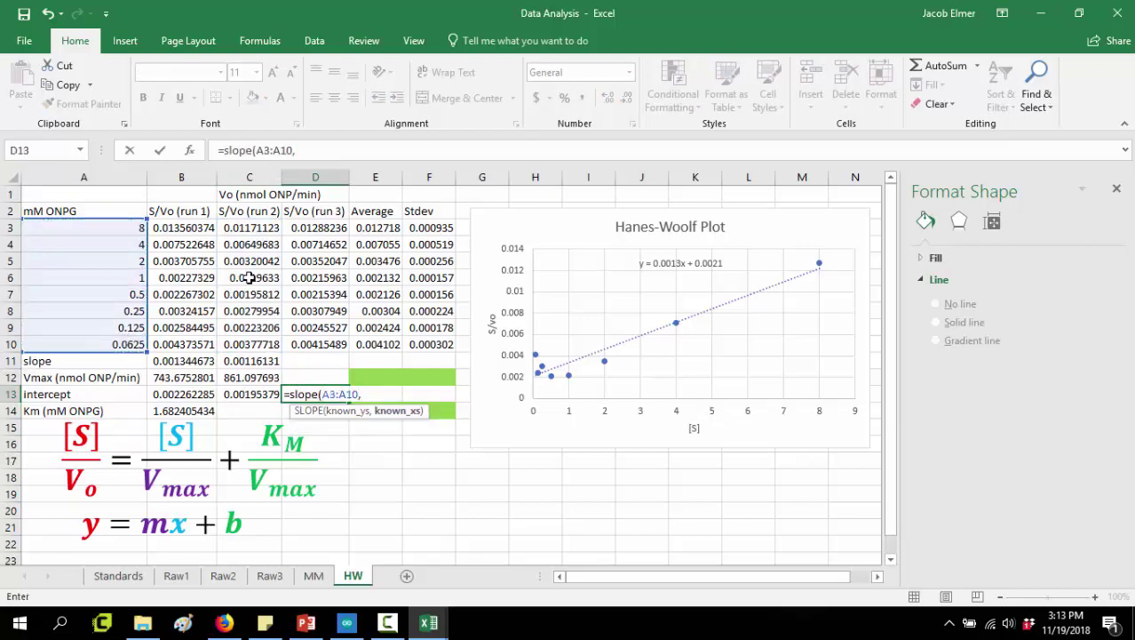
{"action": "left_click_drag", "start_coordinate": [250, 346], "coordinate": [250, 228]}
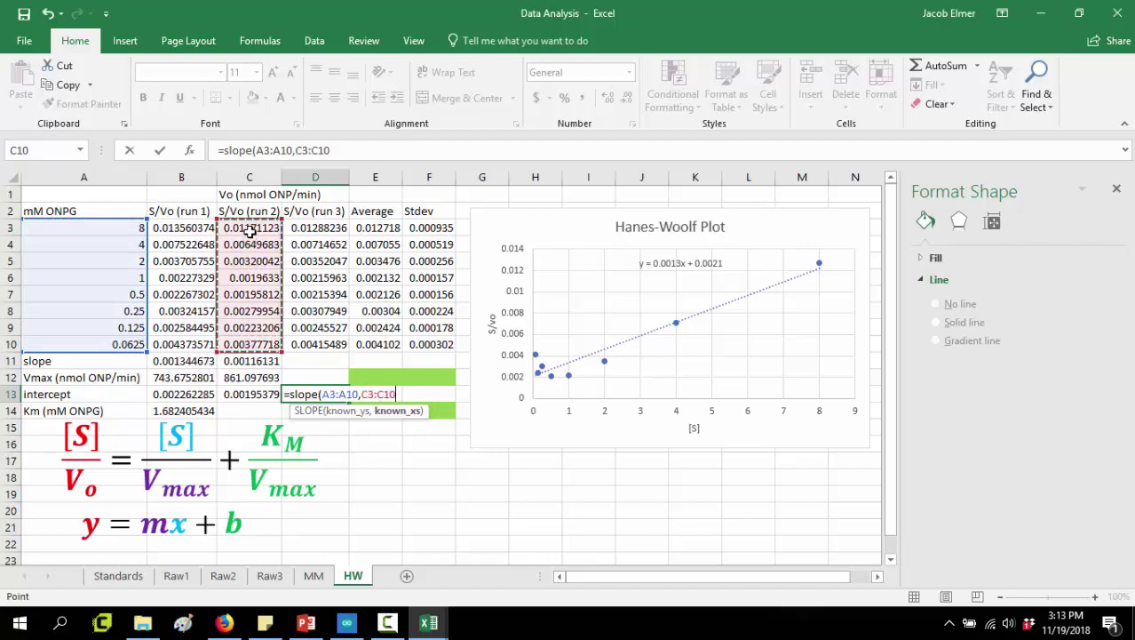
{"action": "key", "text": "Return"}
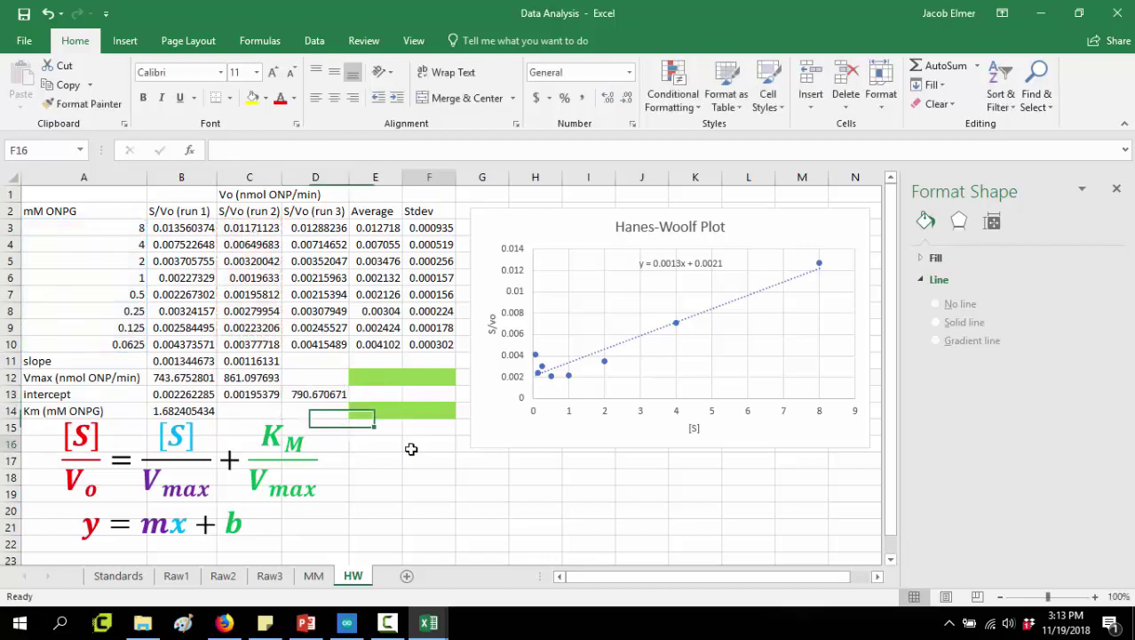
{"action": "left_click", "coordinate": [410, 449]}
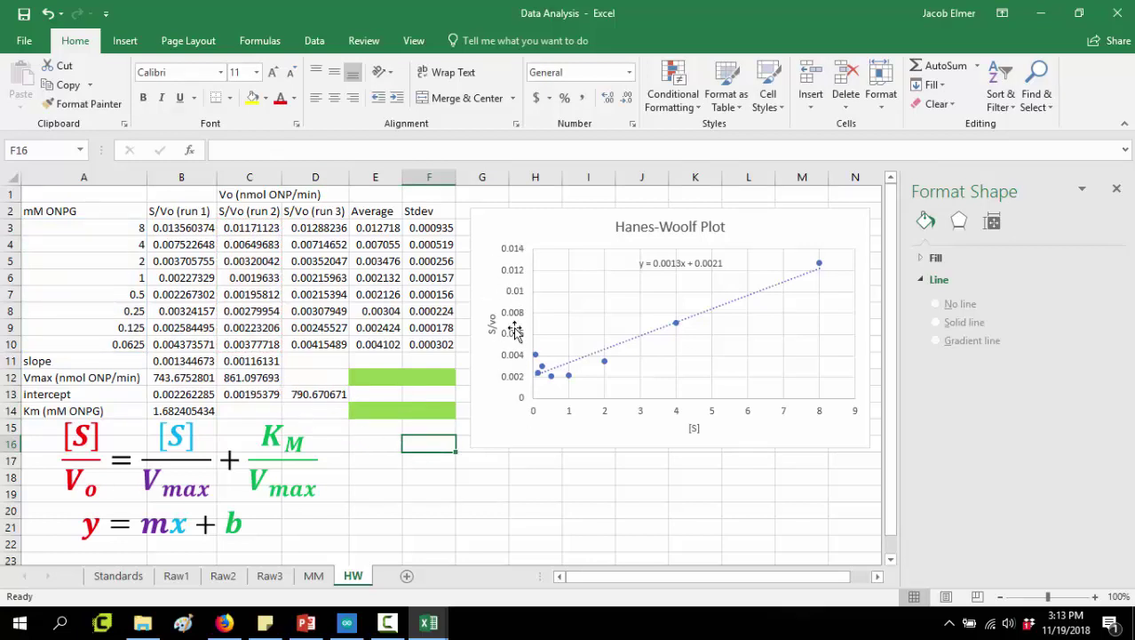
{"action": "left_click", "coordinate": [320, 394]}
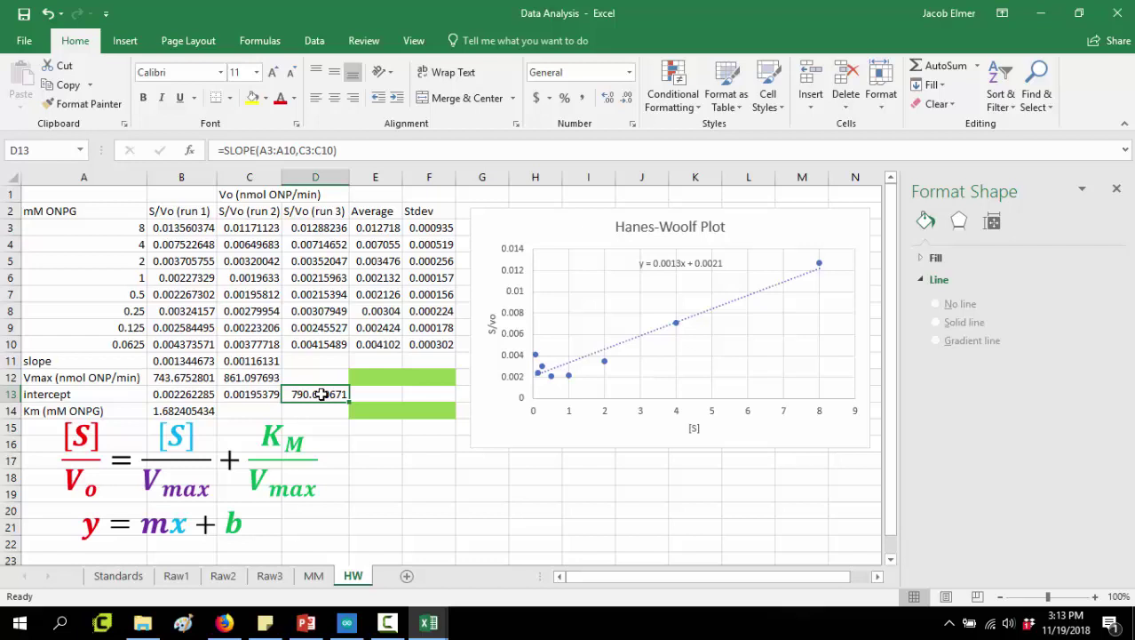
Step: Clear the misplaced slope formula from D13 and write the note "Km = b*Vmax" in E18
{"action": "key", "text": "Delete"}
{"action": "left_click", "coordinate": [247, 409]}
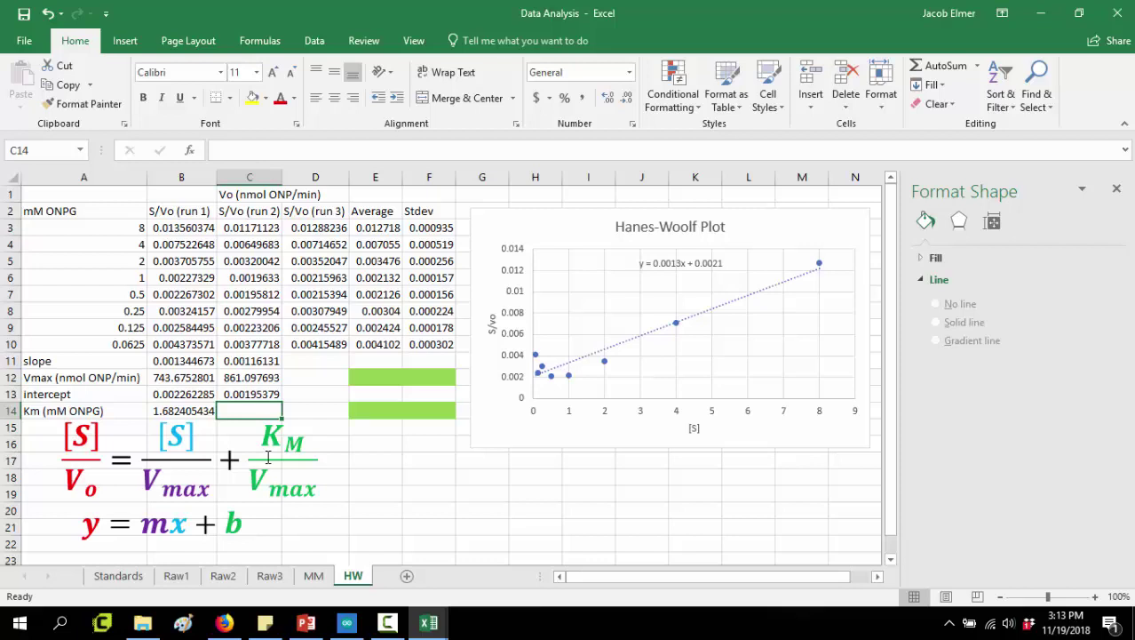
{"action": "left_click", "coordinate": [372, 478]}
{"action": "type", "text": "Km ="}
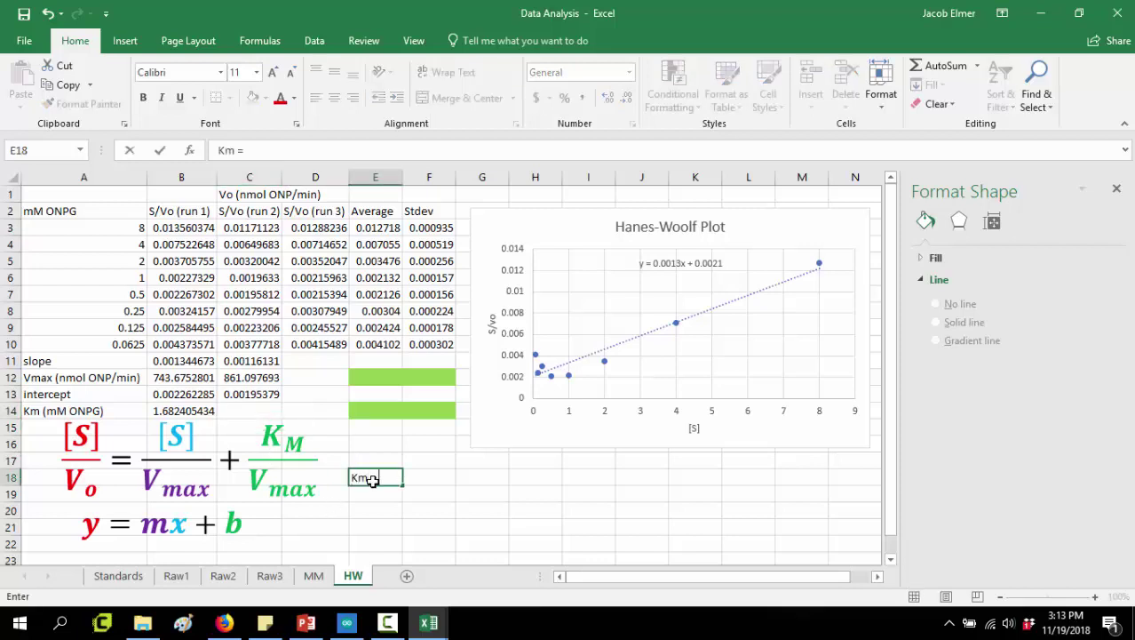
{"action": "type", "text": " b*Vmax"}
{"action": "left_click", "coordinate": [270, 416]}
Step: Calculate the run 2 Km in C14 as intercept times Vmax with =C13*C12
{"action": "left_click", "coordinate": [258, 413]}
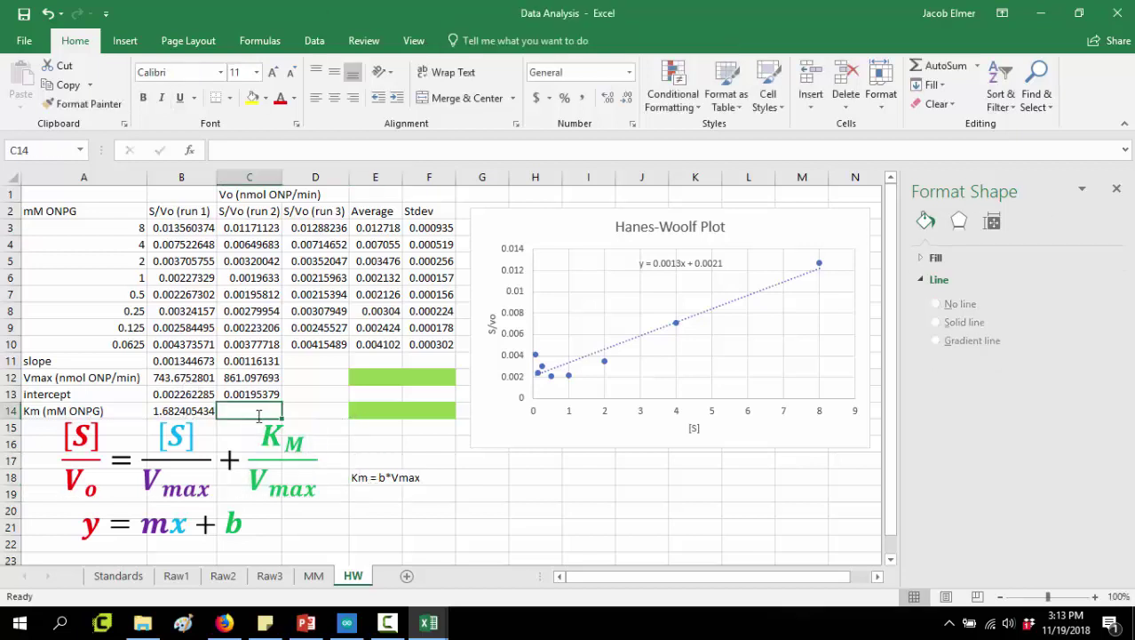
{"action": "type", "text": "="}
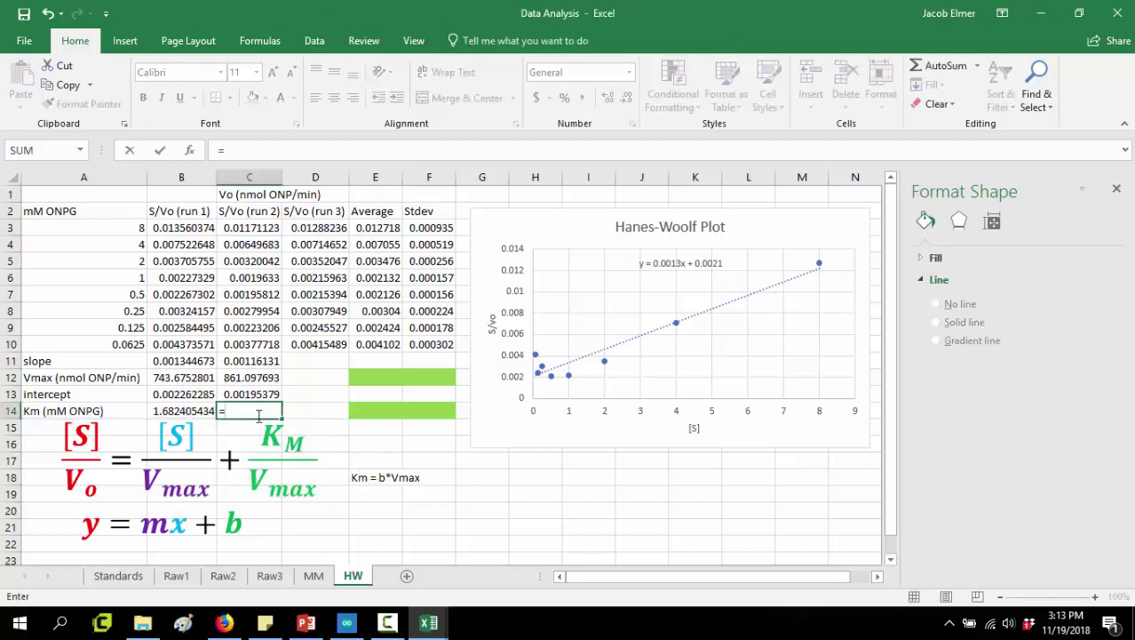
{"action": "key", "text": "Up"}
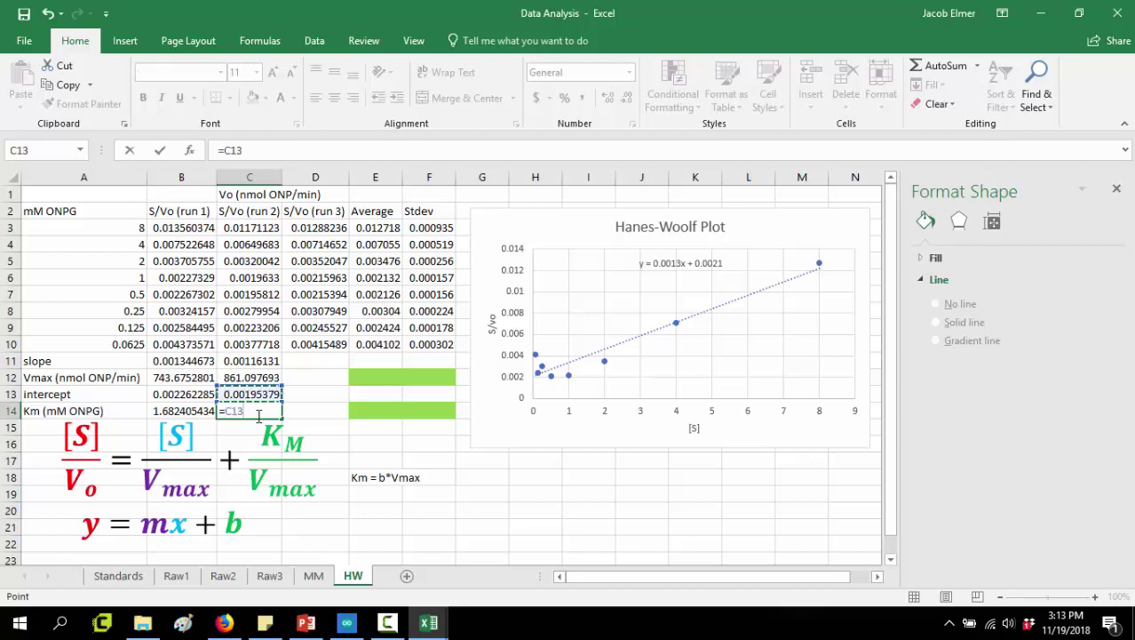
{"action": "type", "text": "*"}
{"action": "left_click", "coordinate": [253, 376]}
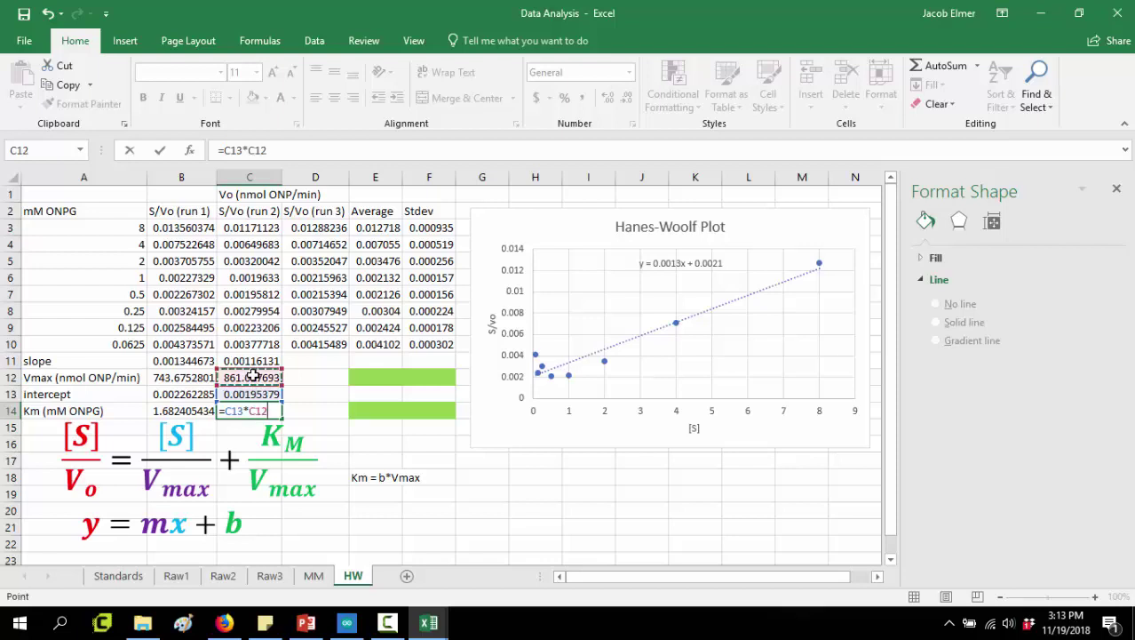
{"action": "key", "text": "Return"}
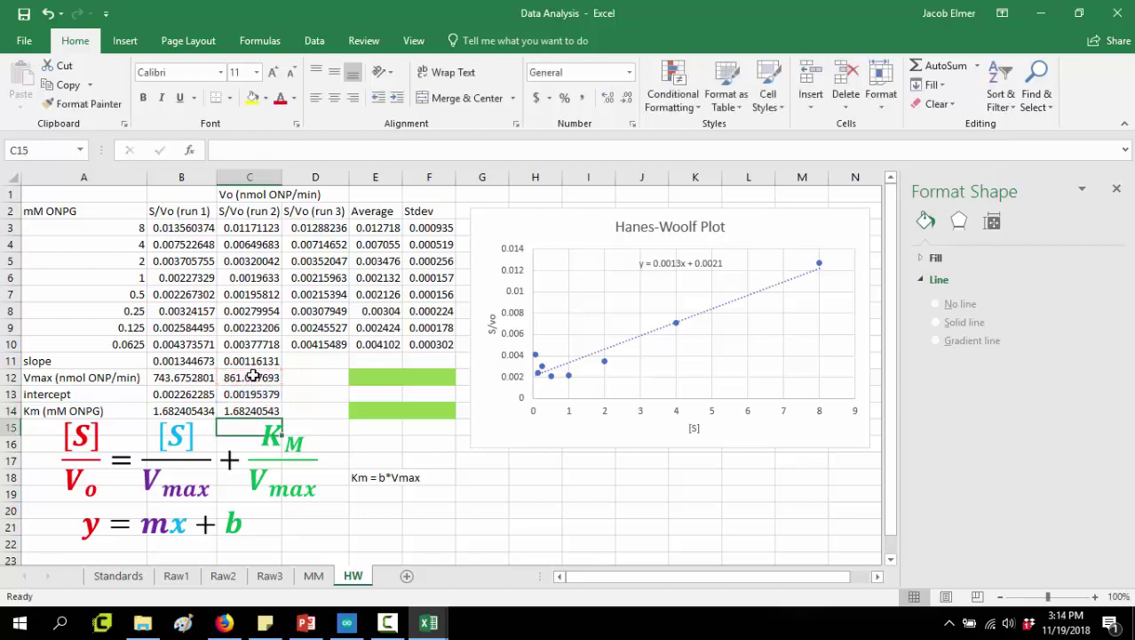
Step: Anchor column A in the run 2 slope formula in C11, making it =SLOPE(C3:C10,$A3:$A10)
{"action": "left_click", "coordinate": [267, 435]}
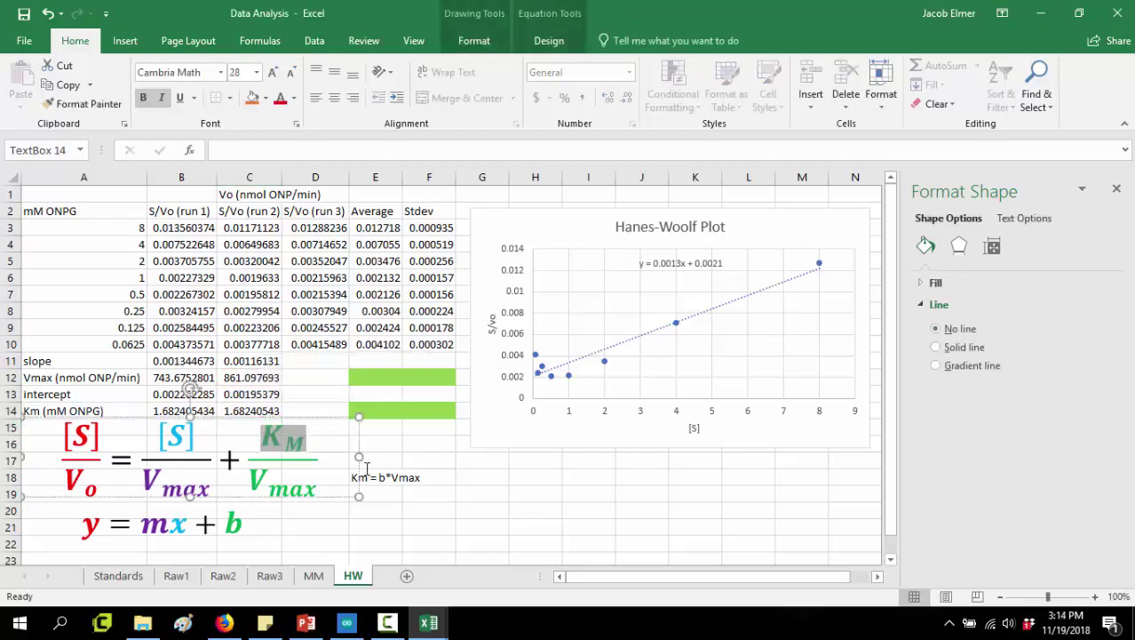
{"action": "left_click", "coordinate": [271, 410]}
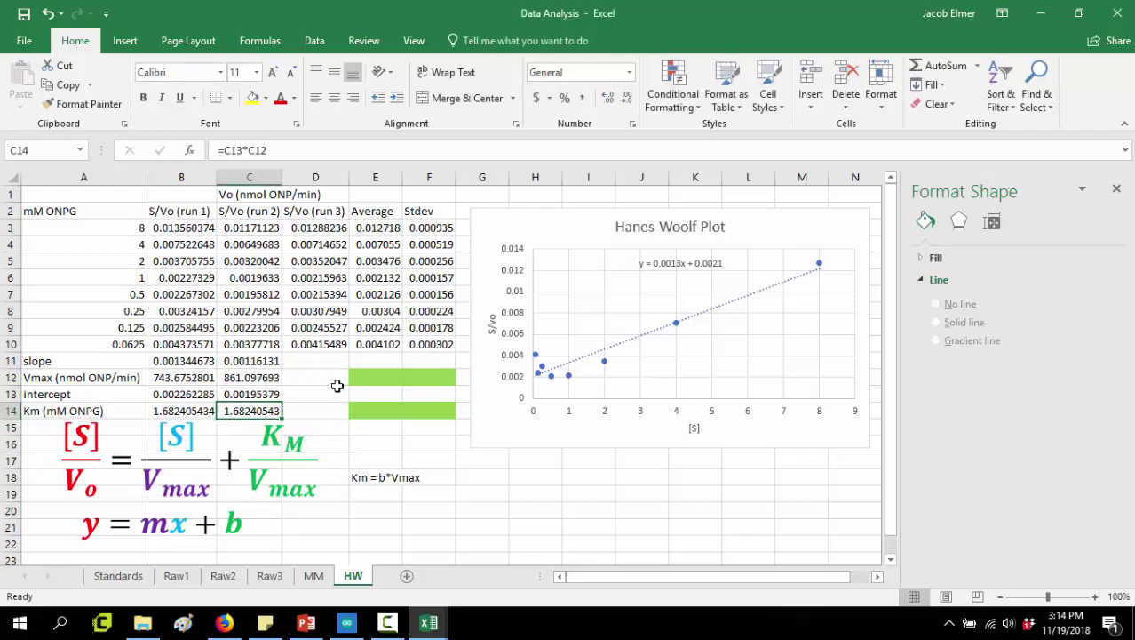
{"action": "left_click", "coordinate": [255, 377]}
{"action": "left_click", "coordinate": [255, 360]}
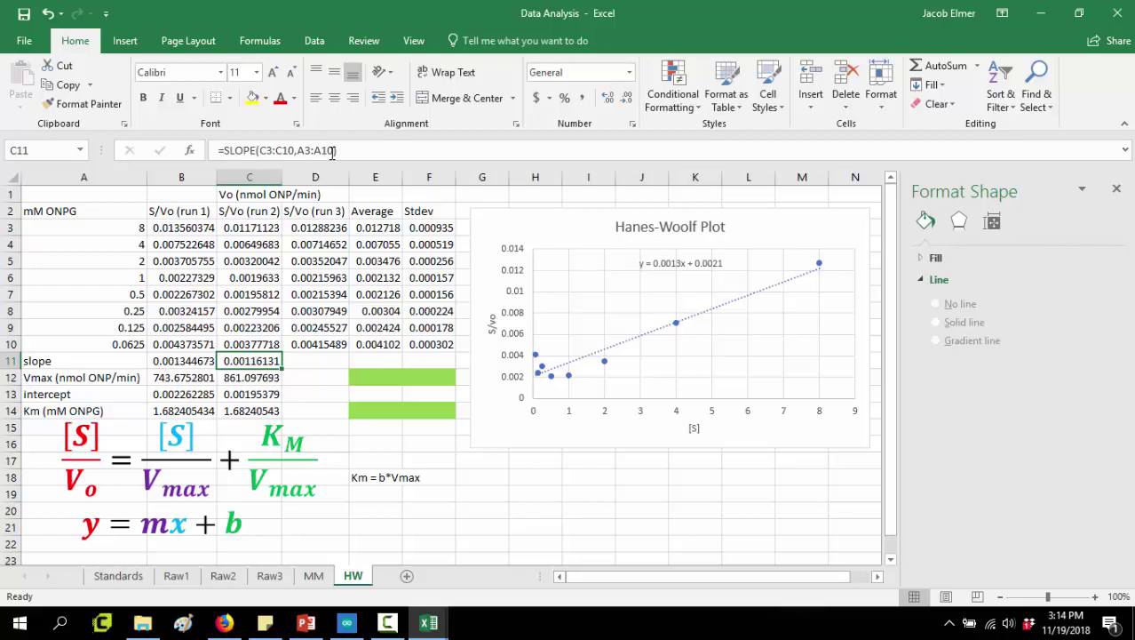
{"action": "left_click", "coordinate": [298, 151]}
{"action": "left_click", "coordinate": [299, 151]}
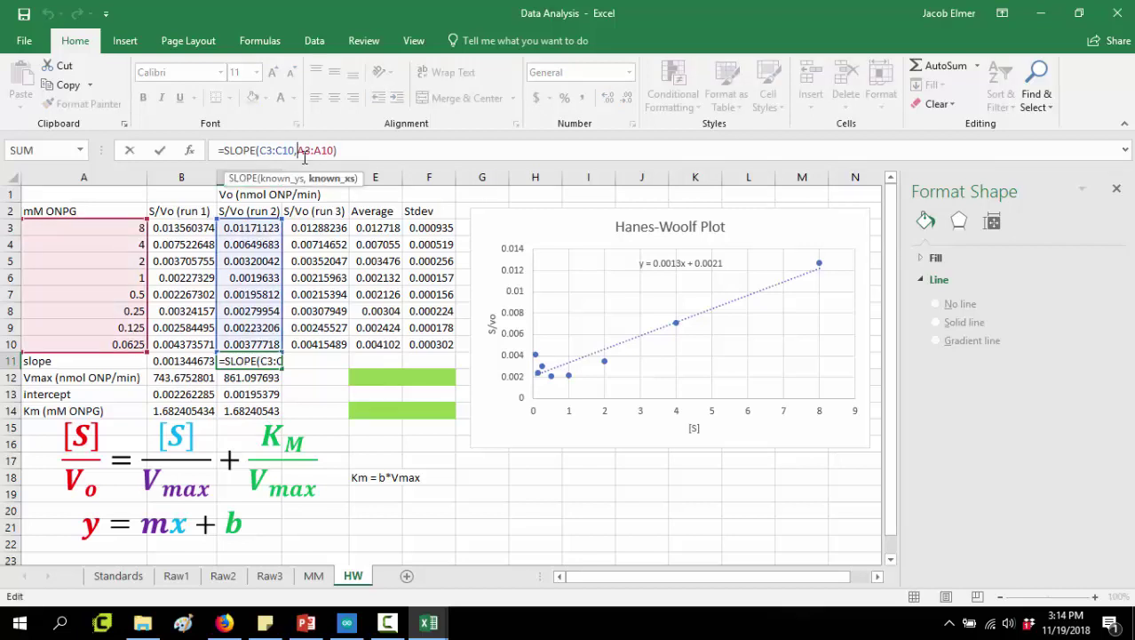
{"action": "type", "text": "$"}
{"action": "left_click", "coordinate": [316, 151]}
{"action": "type", "text": "$A3:"}
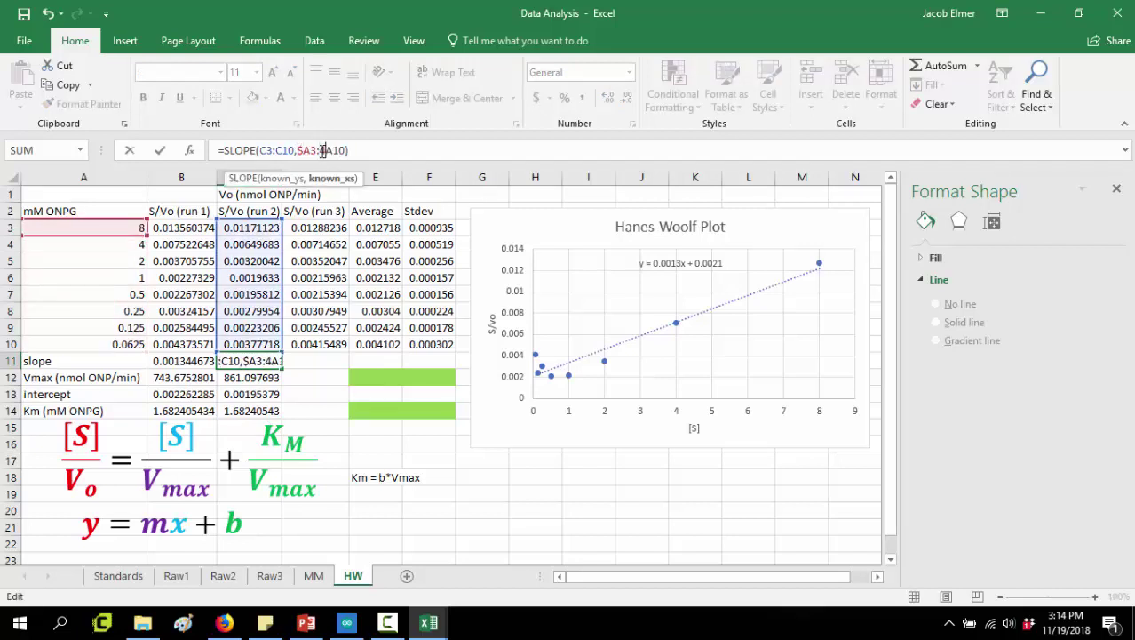
{"action": "type", "text": "$"}
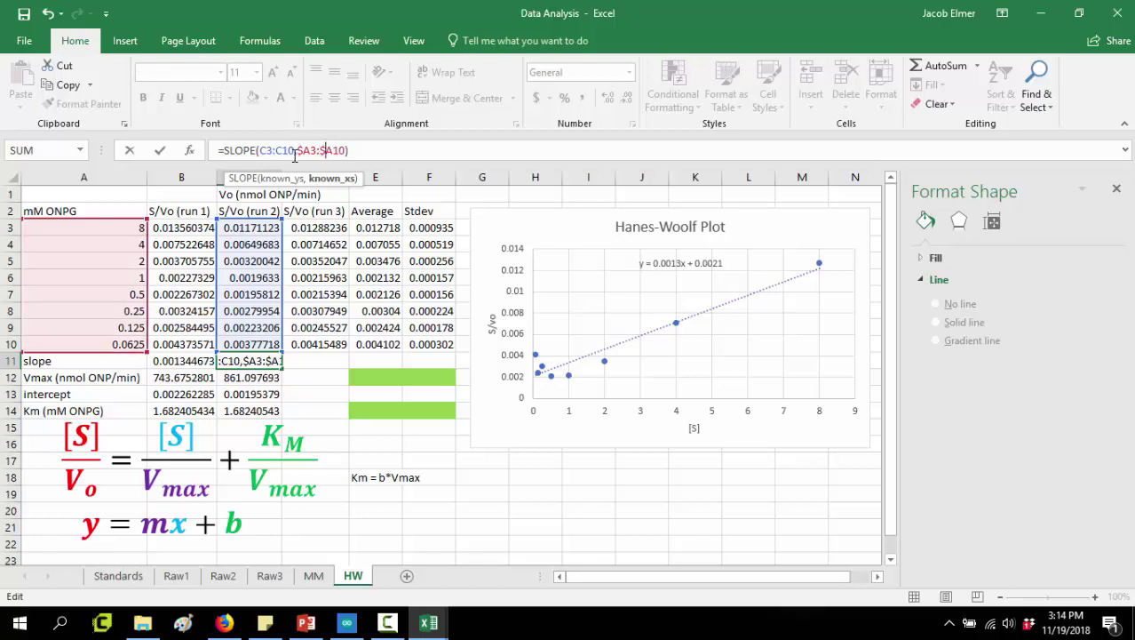
{"action": "key", "text": "Return"}
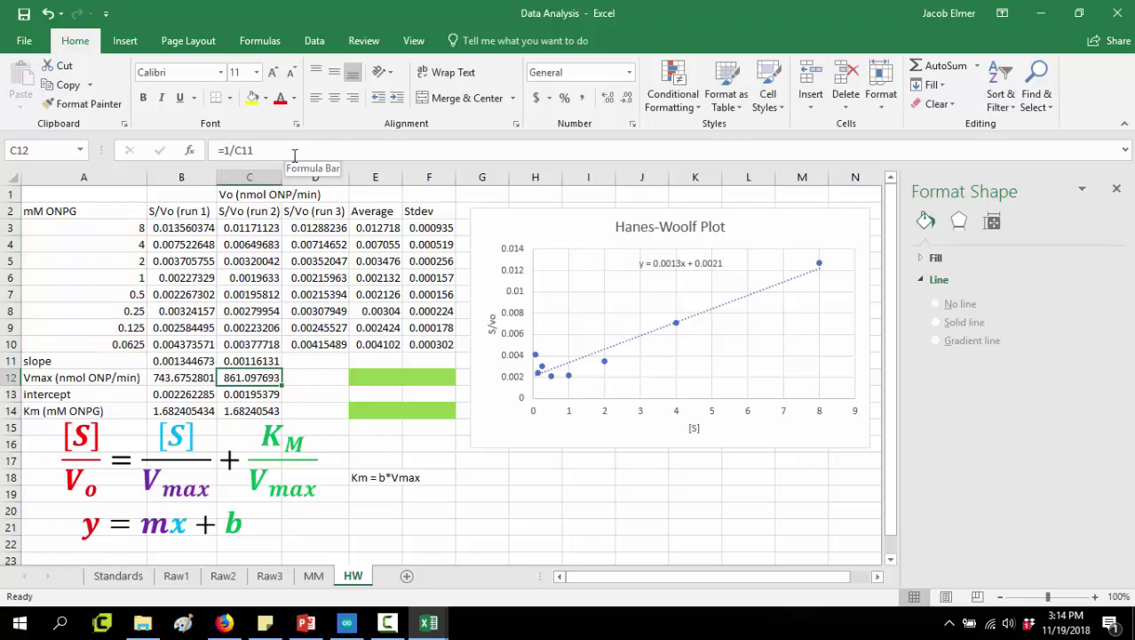
Step: Check the run 2 Vmax and Km formulas, and anchor column A in the C13 intercept formula as =INTERCEPT(C3:C10,$A3:$A10)
{"action": "left_click", "coordinate": [294, 153]}
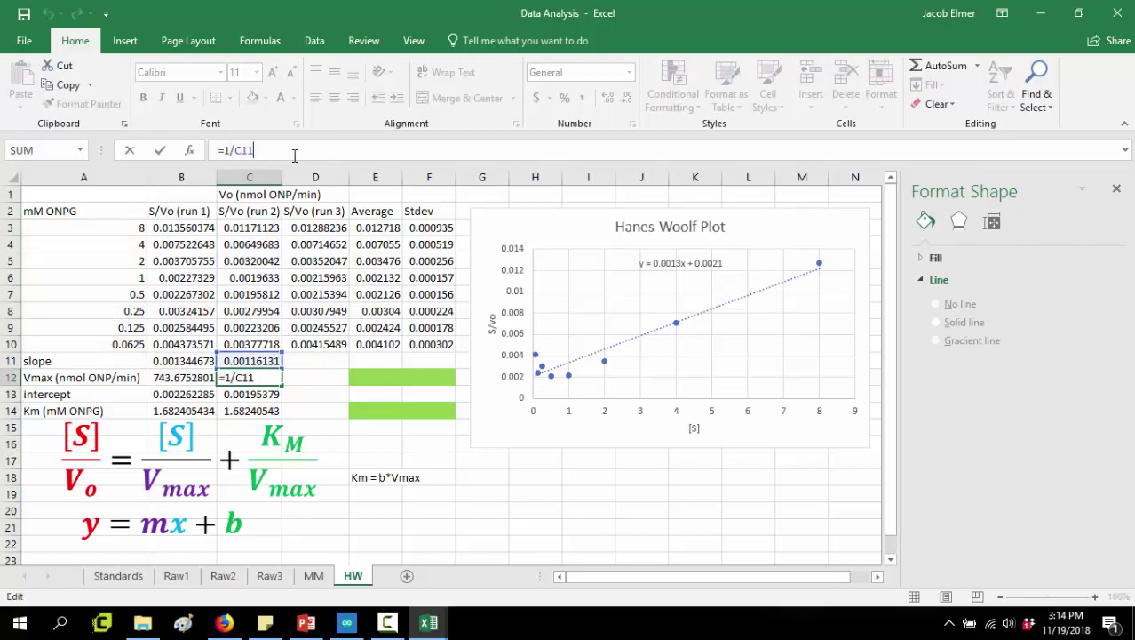
{"action": "key", "text": "Return"}
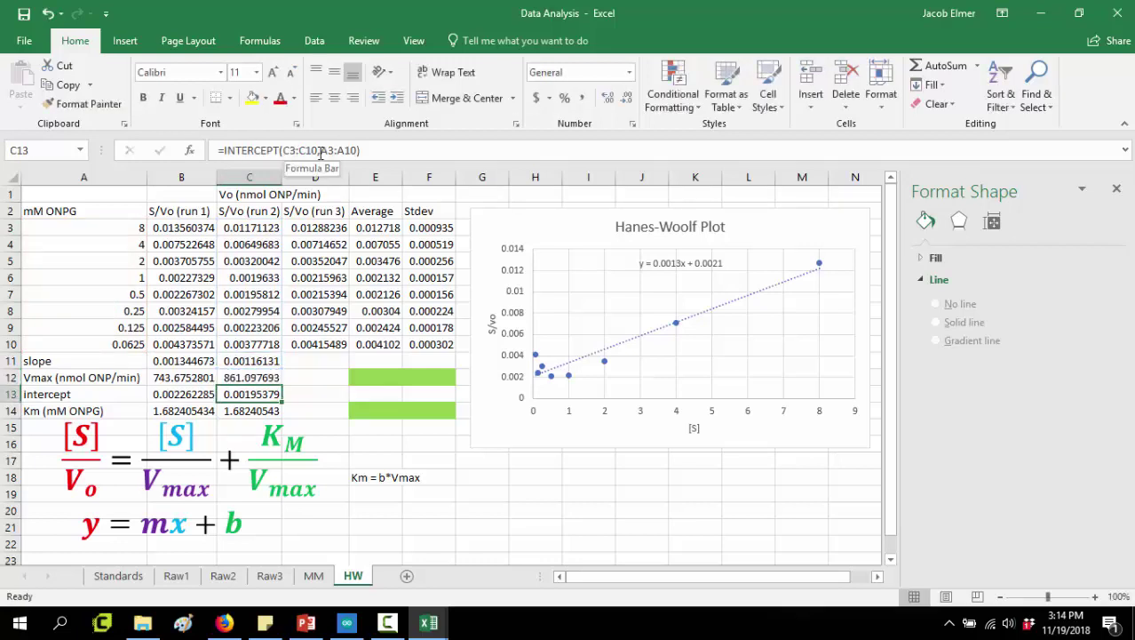
{"action": "left_click", "coordinate": [322, 153]}
{"action": "type", "text": "$"}
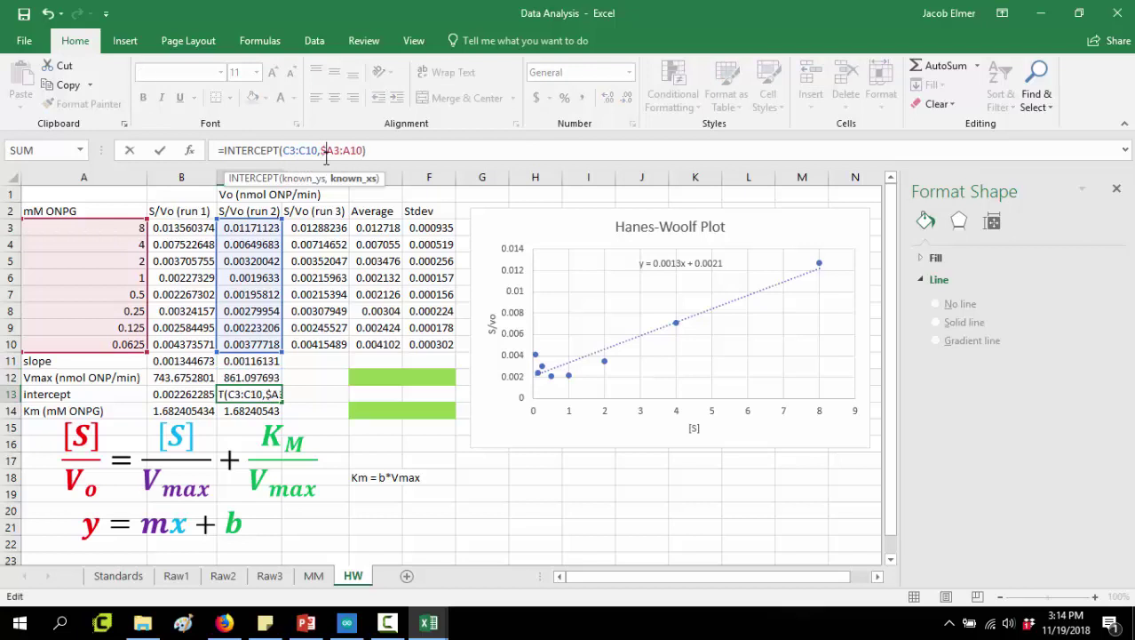
{"action": "left_click", "coordinate": [346, 153]}
{"action": "type", "text": "$"}
{"action": "key", "text": "Return"}
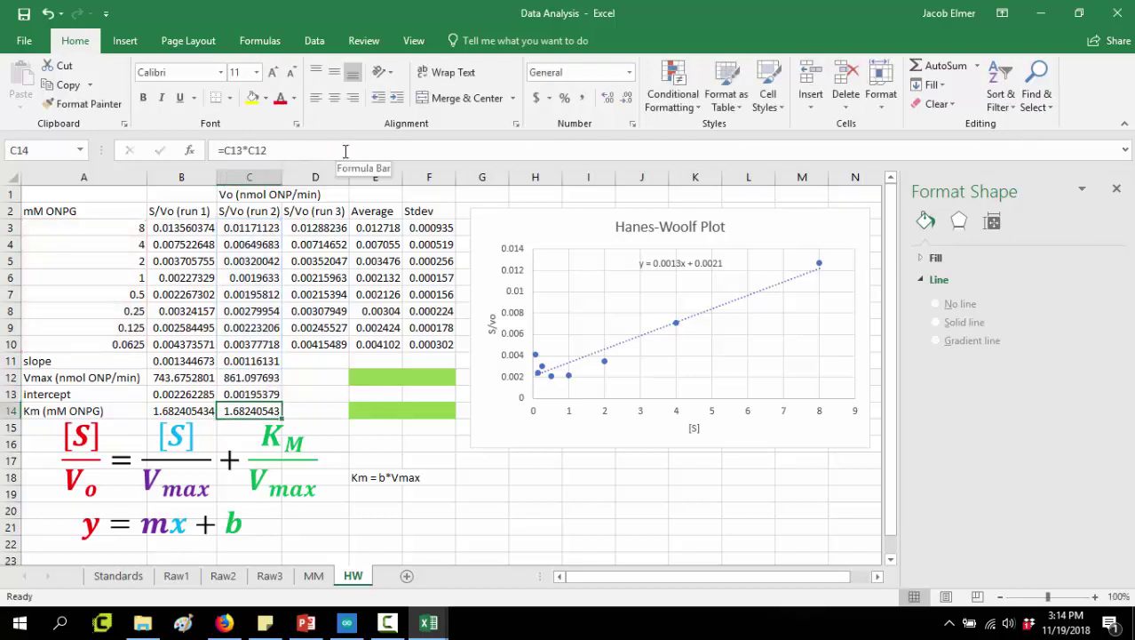
{"action": "left_click", "coordinate": [345, 151]}
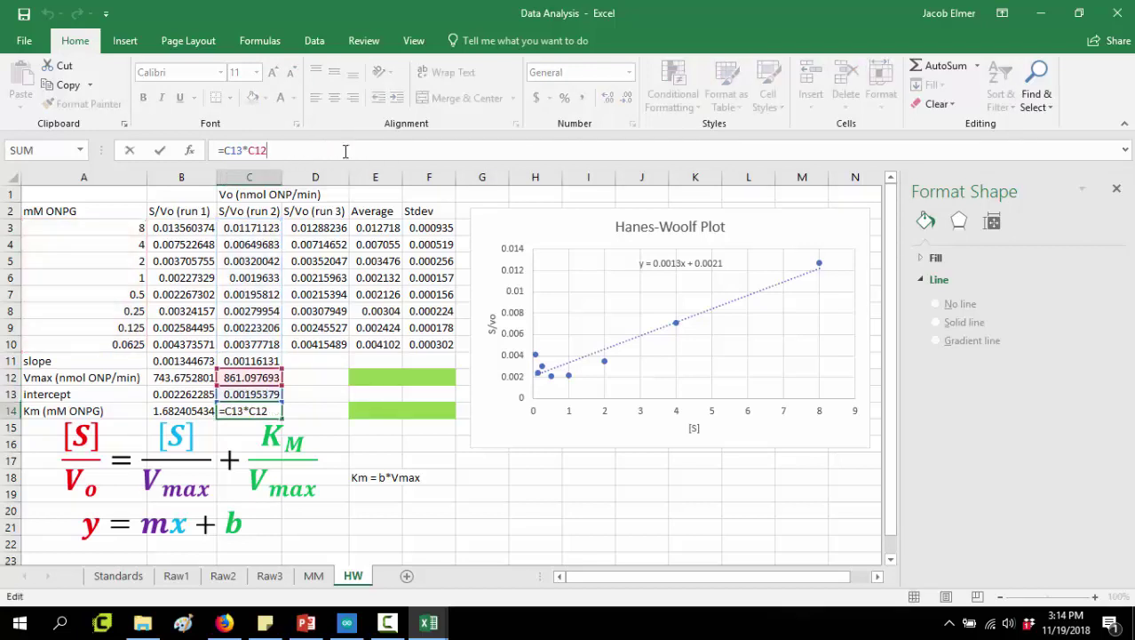
{"action": "key", "text": "Return"}
Step: Move the Hanes-Woolf equation text box slightly down, clear of the Km row
{"action": "left_click_drag", "start_coordinate": [250, 361], "coordinate": [267, 412]}
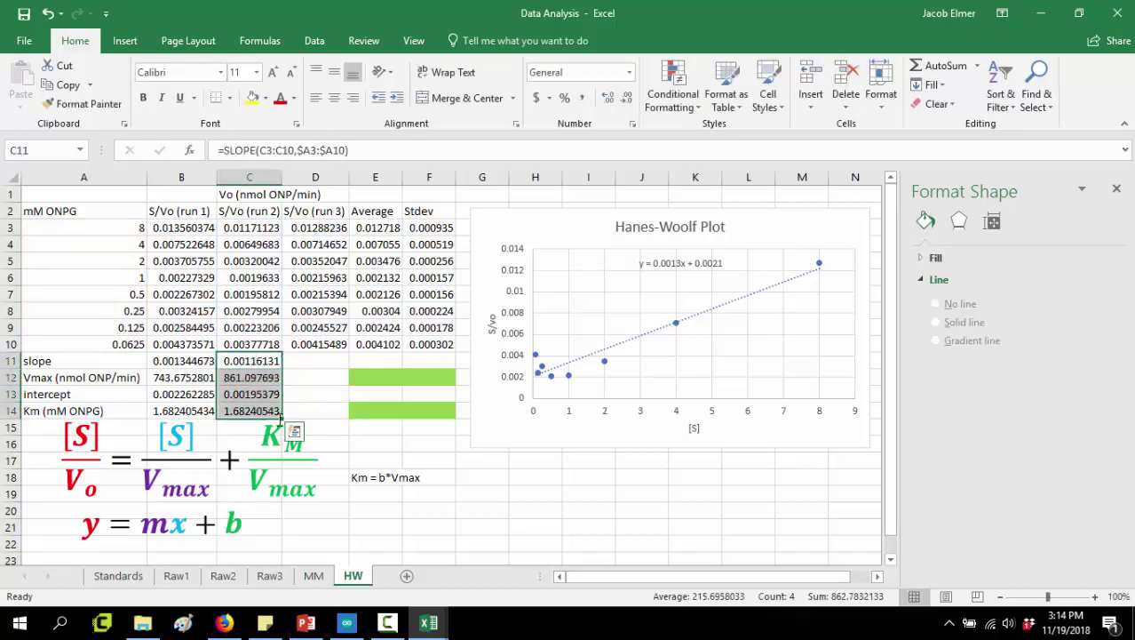
{"action": "left_click", "coordinate": [282, 449]}
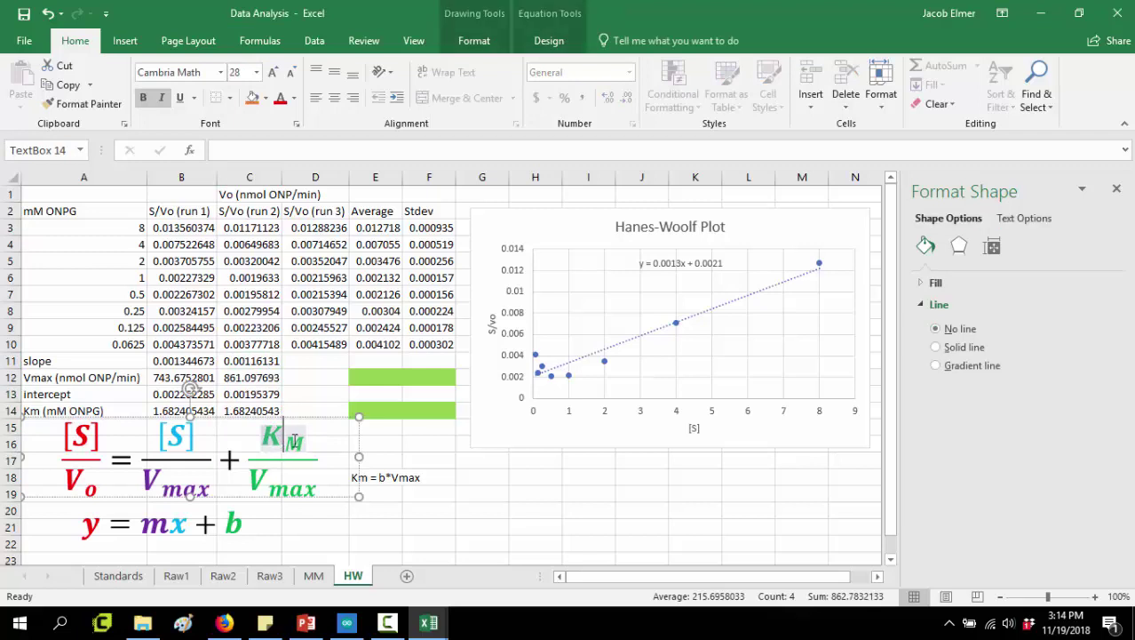
{"action": "left_click_drag", "start_coordinate": [311, 422], "coordinate": [311, 438]}
Step: Fill the run 2 slope, Vmax, intercept and Km formulas from C11:C14 into column D for run 3
{"action": "left_click", "coordinate": [260, 393]}
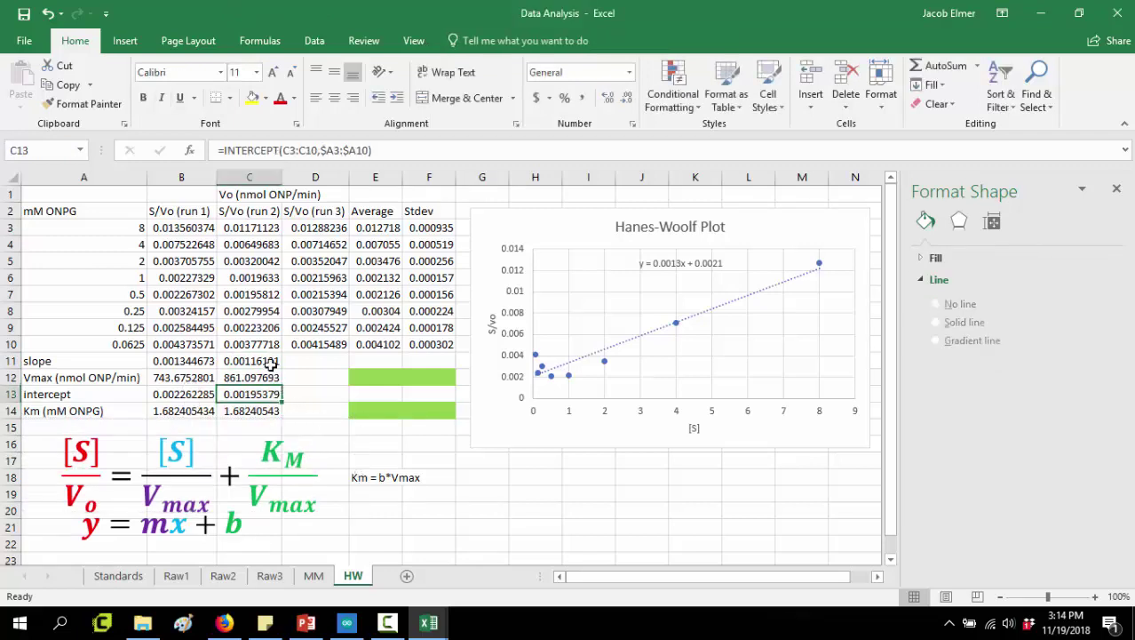
{"action": "left_click_drag", "start_coordinate": [266, 362], "coordinate": [332, 418]}
{"action": "left_click", "coordinate": [345, 392]}
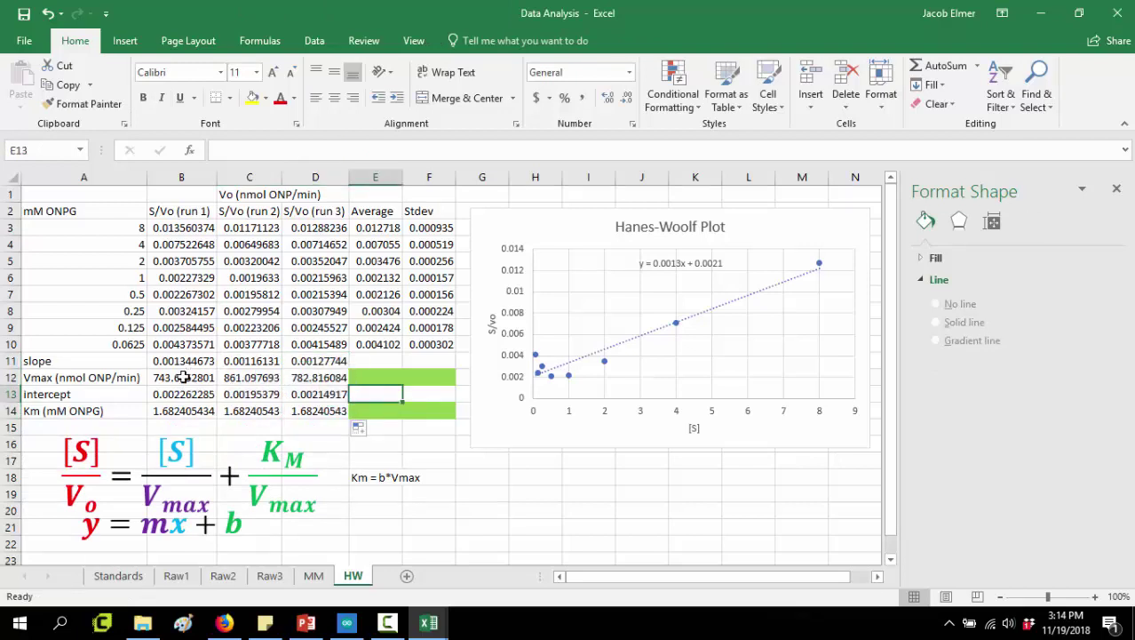
Step: Highlight the Vmax values in B12:D12 and the Km values in B14:D14 with yellow fill
{"action": "left_click", "coordinate": [181, 380]}
{"action": "left_click_drag", "start_coordinate": [181, 380], "coordinate": [329, 377]}
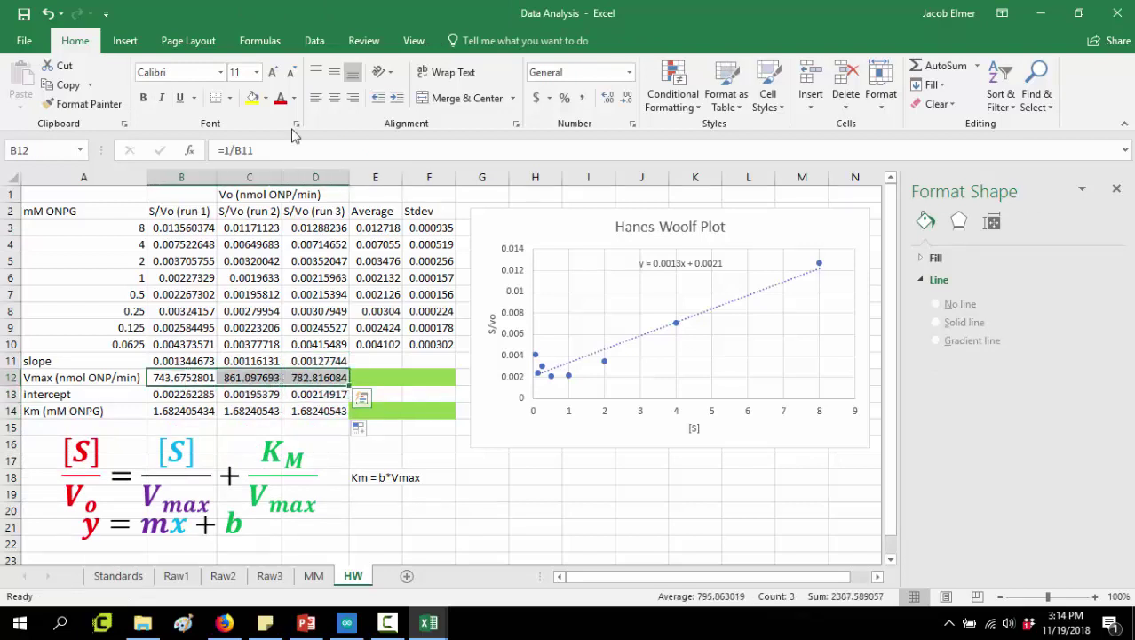
{"action": "left_click", "coordinate": [253, 97]}
{"action": "left_click_drag", "start_coordinate": [187, 410], "coordinate": [337, 410]}
{"action": "left_click", "coordinate": [253, 98]}
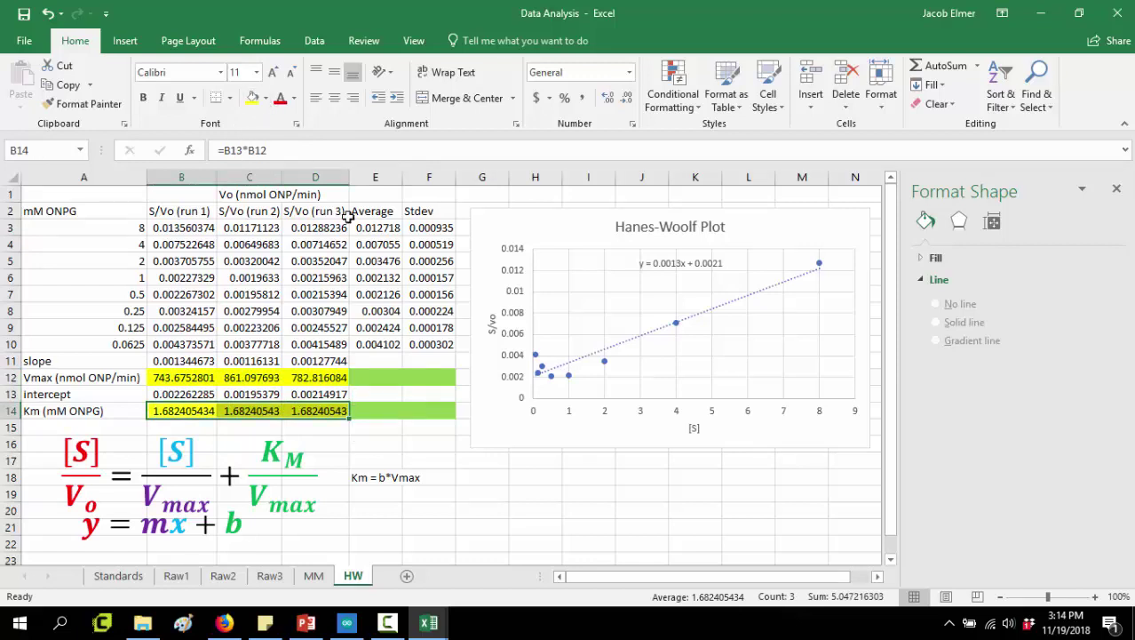
Step: Examine the Km values of the three runs in row 14
{"action": "left_click", "coordinate": [395, 275]}
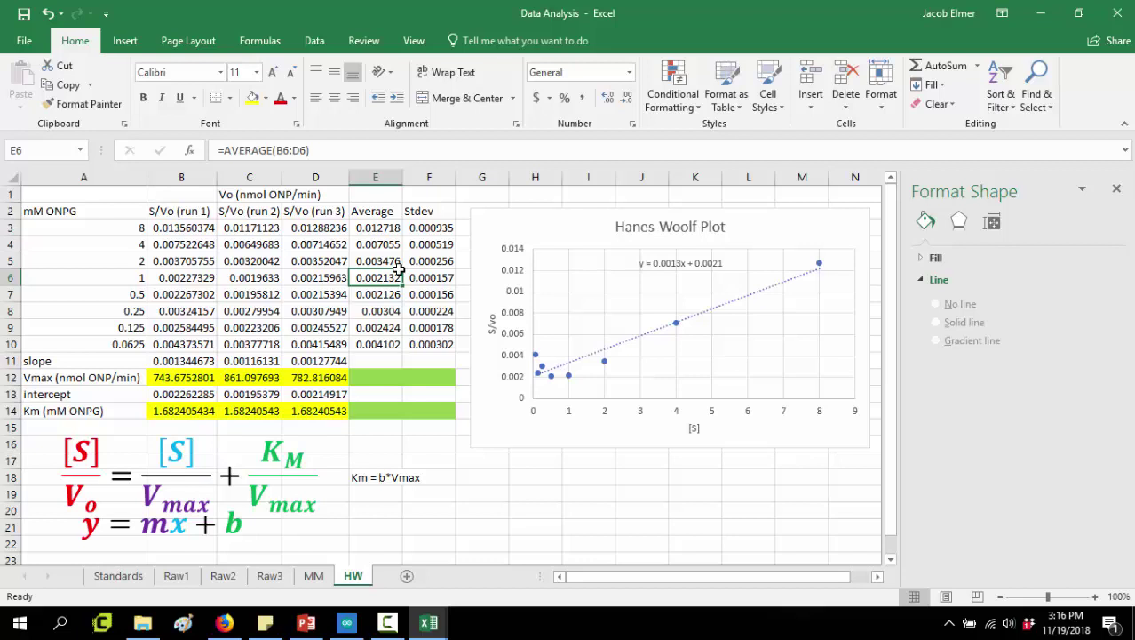
{"action": "left_click", "coordinate": [391, 423]}
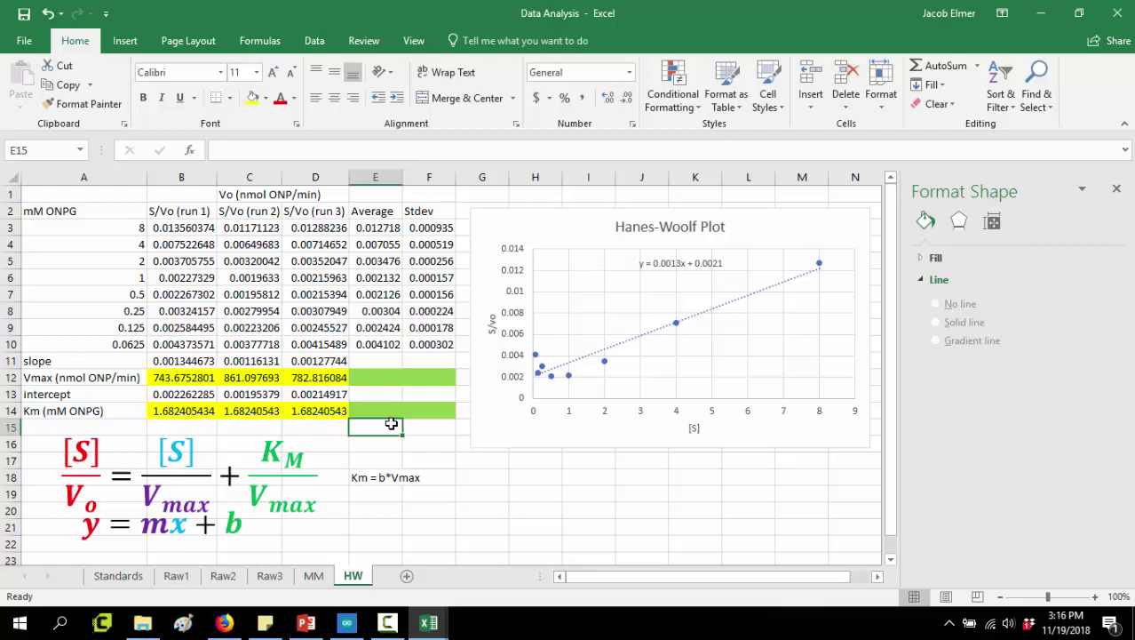
{"action": "key", "text": "Left"}
{"action": "key", "text": "Up"}
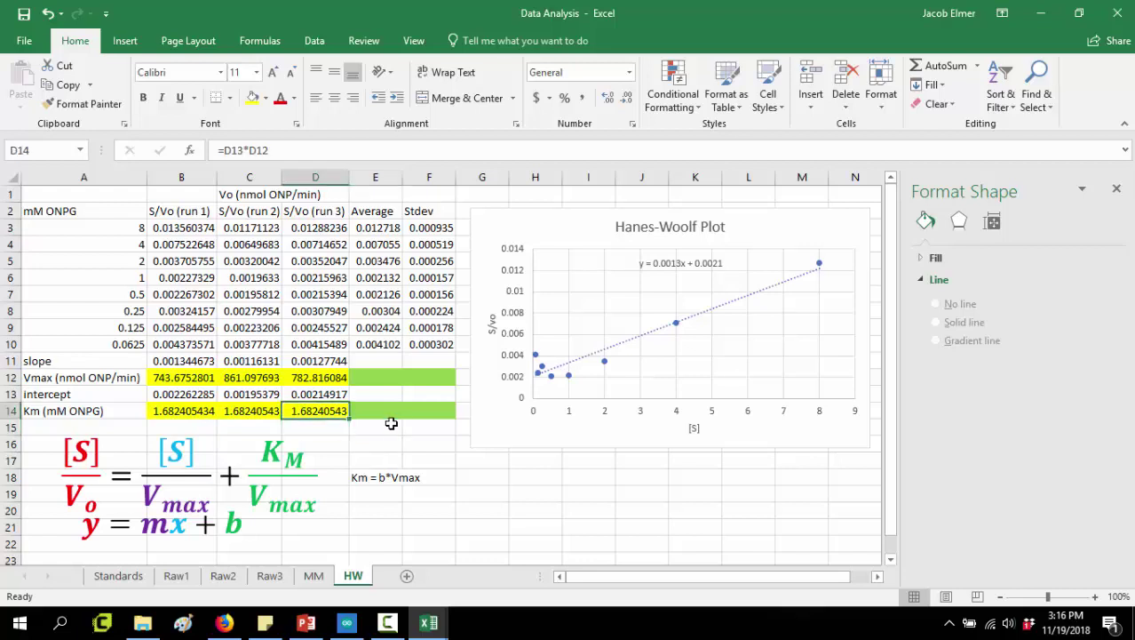
{"action": "key", "text": "Left"}
{"action": "key", "text": "Left"}
{"action": "key", "text": "Right"}
{"action": "key", "text": "Right"}
{"action": "key", "text": "Right"}
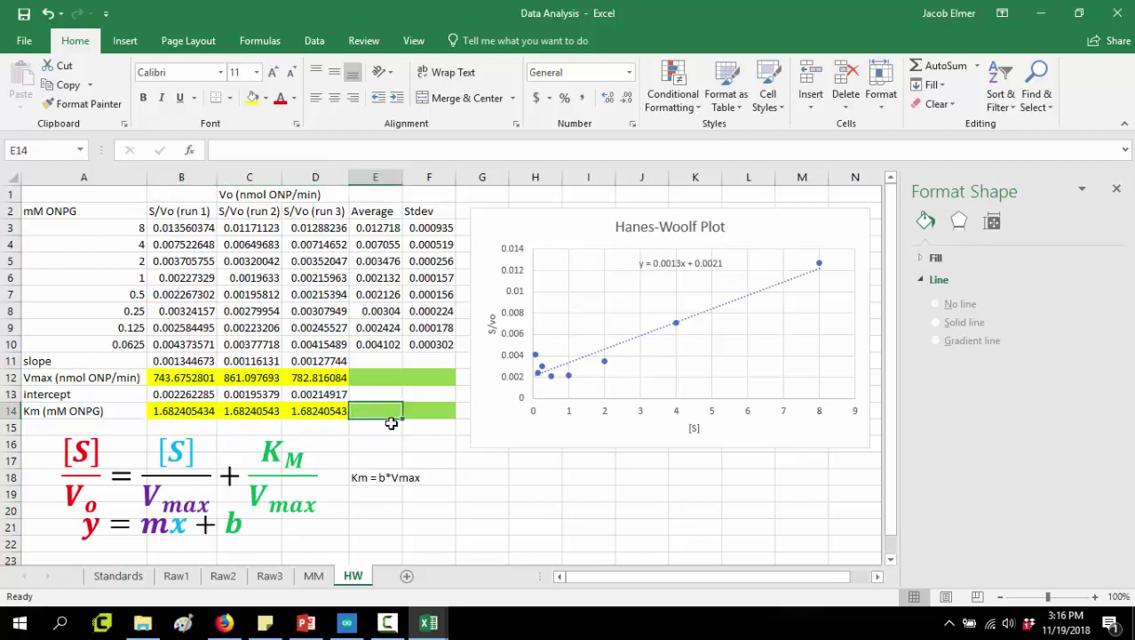
Step: Calculate the average Vmax of the three runs in E12 with =AVERAGE(B12:D12)
{"action": "key", "text": "Up"}
{"action": "key", "text": "Up"}
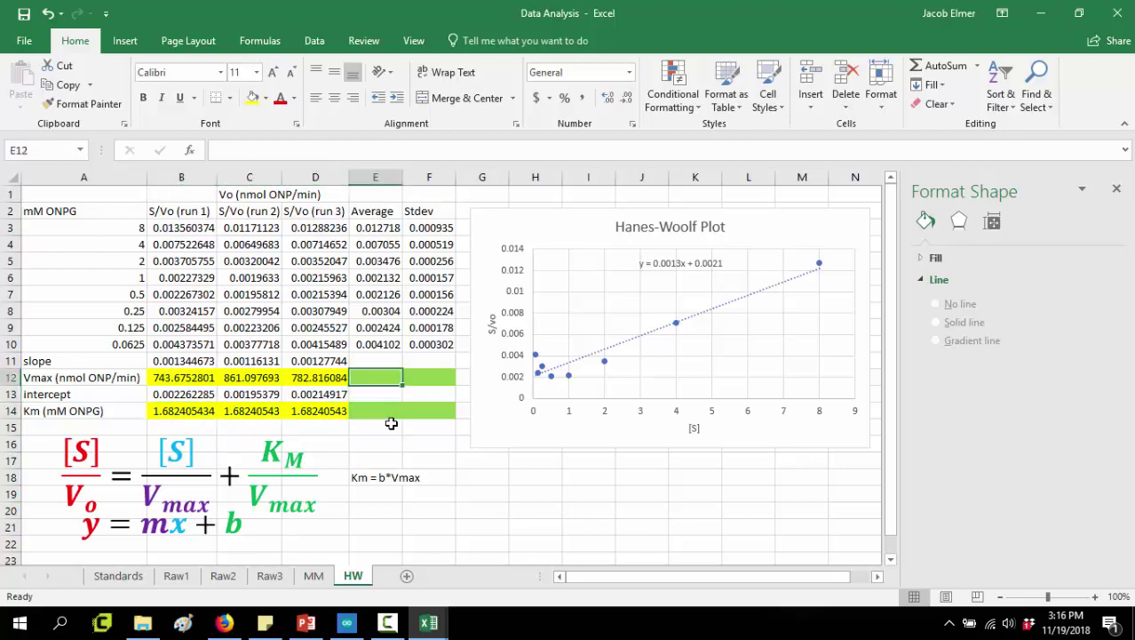
{"action": "type", "text": "="}
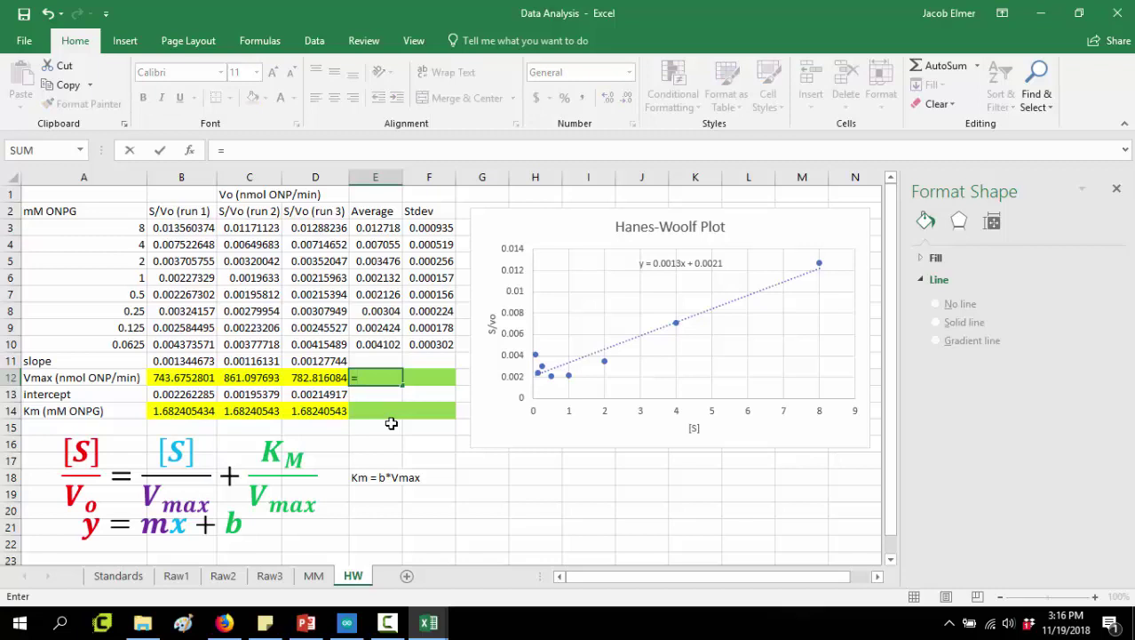
{"action": "type", "text": "average("}
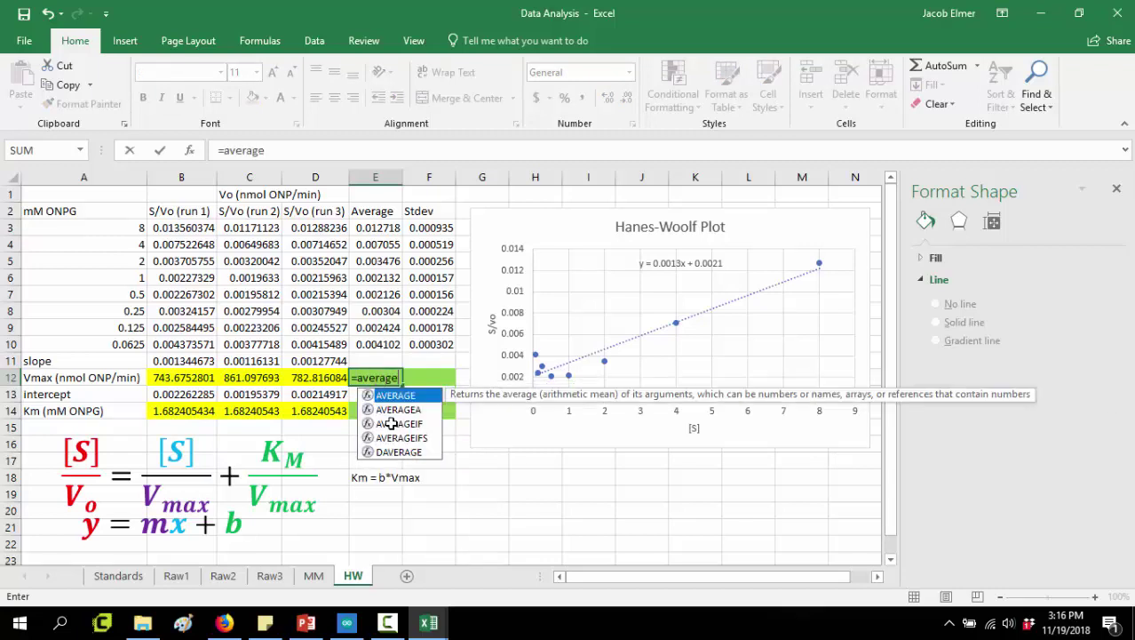
{"action": "key", "text": "Left"}
{"action": "key", "text": "shift+Left"}
{"action": "key", "text": "shift+Left"}
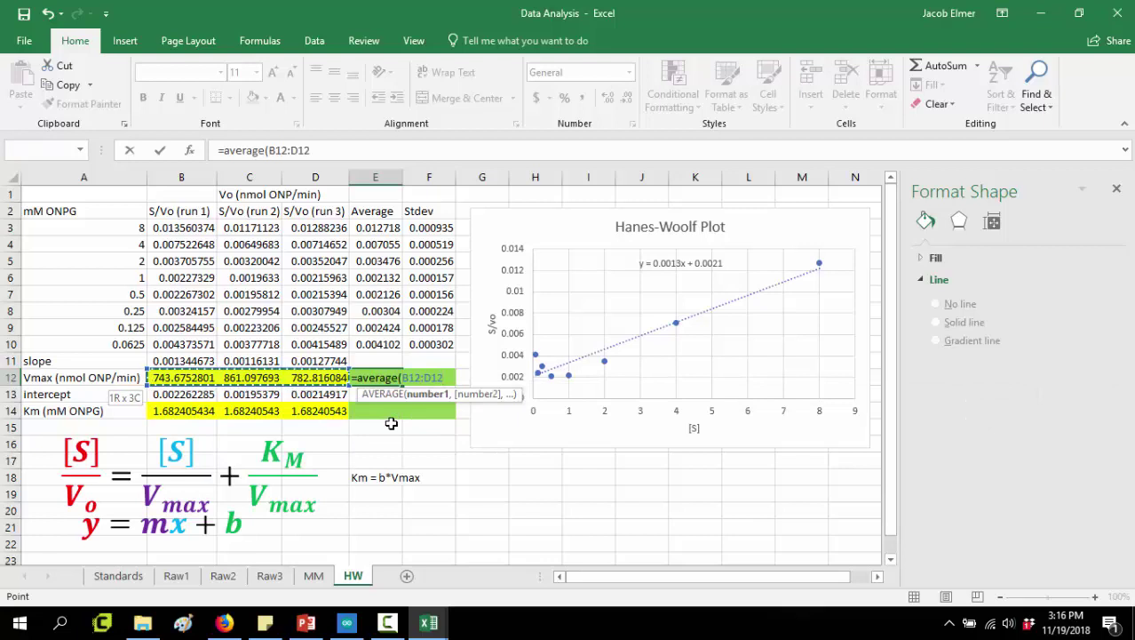
{"action": "key", "text": "Return"}
Step: Calculate the standard deviation of the three Vmax values in F12 with =STDEV(B12:D12)
{"action": "key", "text": "Up"}
{"action": "key", "text": "Right"}
{"action": "type", "text": "=stdev("}
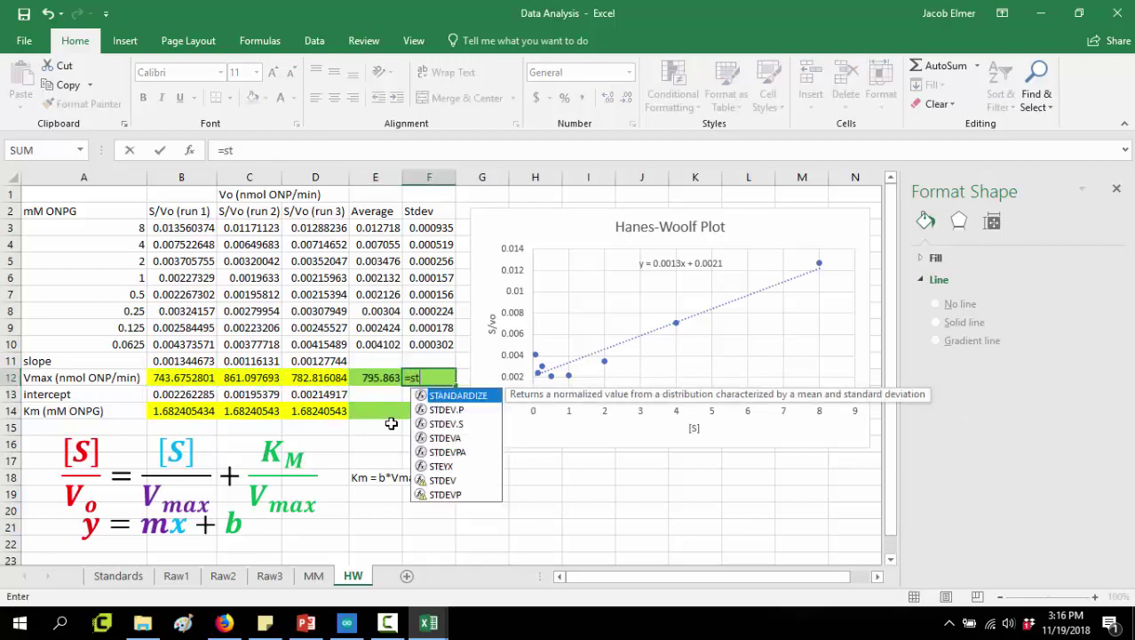
{"action": "key", "text": "Left"}
{"action": "key", "text": "Left"}
{"action": "key", "text": "shift+Left"}
{"action": "key", "text": "shift+Left"}
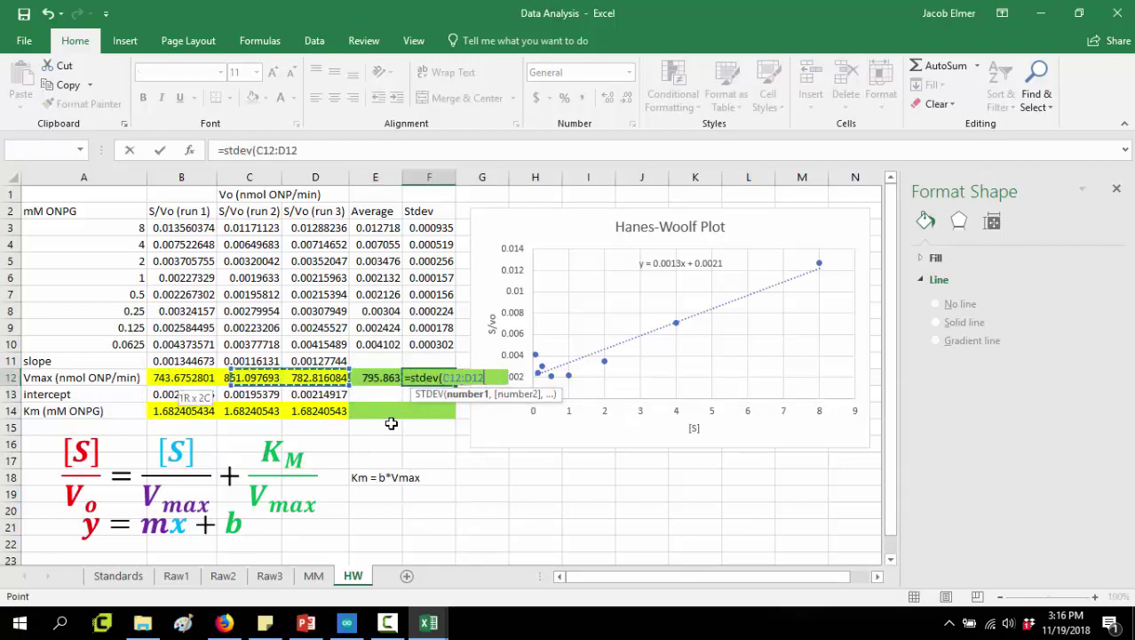
{"action": "key", "text": "Return"}
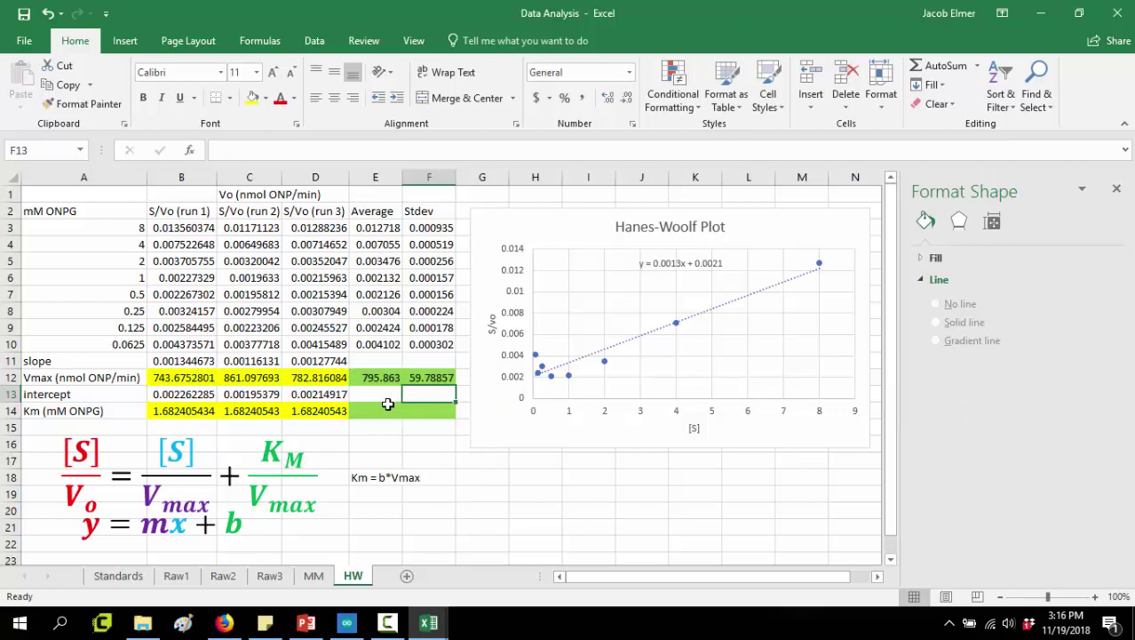
Step: Copy the average and standard deviation formulas from E12:F12 to E14:F14 for the Km values
{"action": "left_click_drag", "start_coordinate": [379, 380], "coordinate": [414, 377]}
{"action": "key", "text": "ctrl+c"}
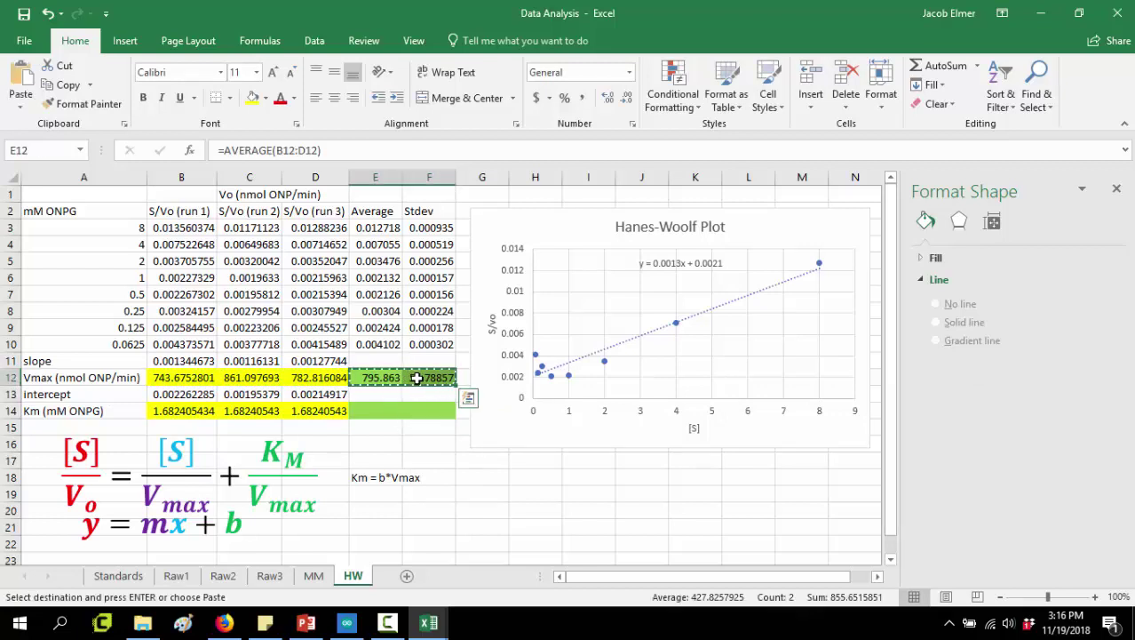
{"action": "left_click", "coordinate": [370, 414]}
{"action": "key", "text": "ctrl+v"}
{"action": "left_click", "coordinate": [408, 447]}
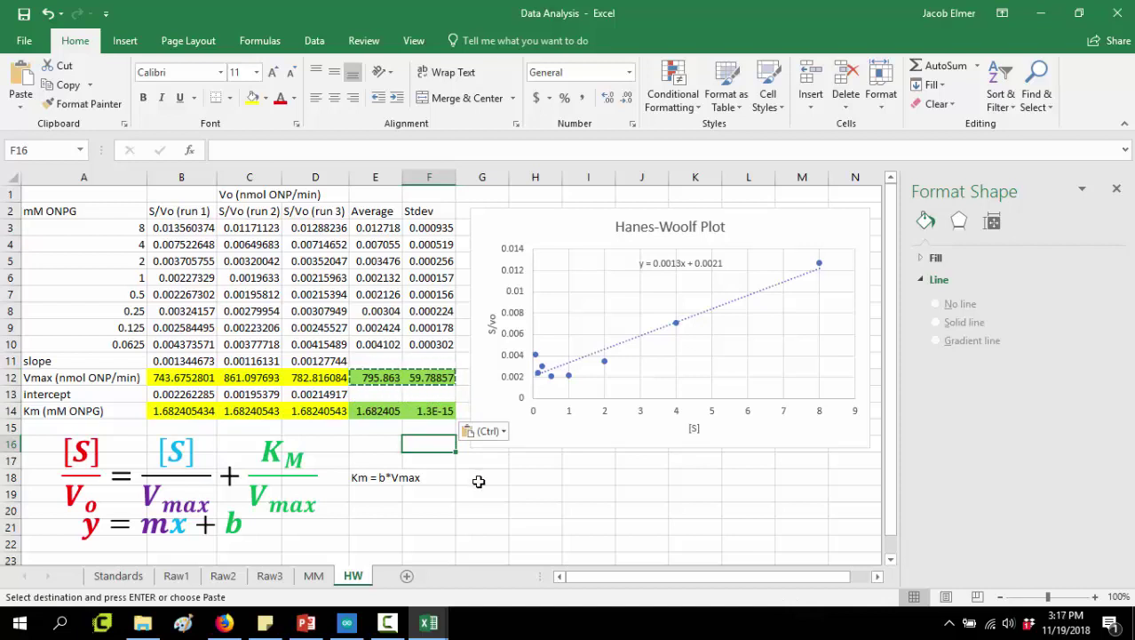
Step: Enter the conclusion "We observed a maximum rate of reaction (Vmax) of 795 +/- 59 nmol ONP/min." in F20
{"action": "left_click", "coordinate": [409, 513]}
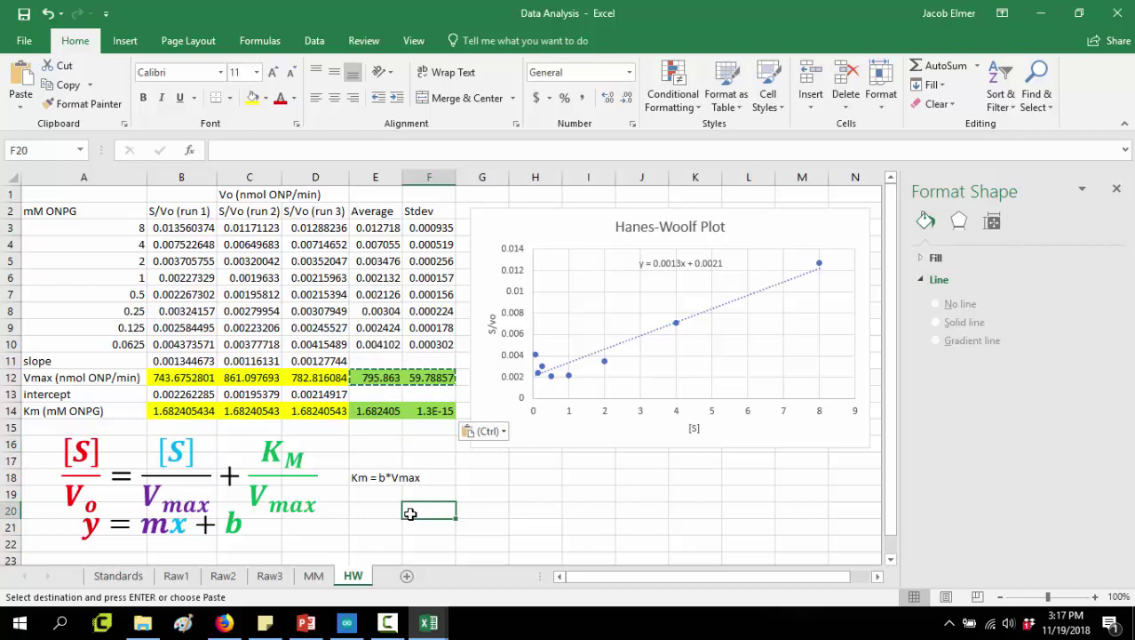
{"action": "type", "text": "We"}
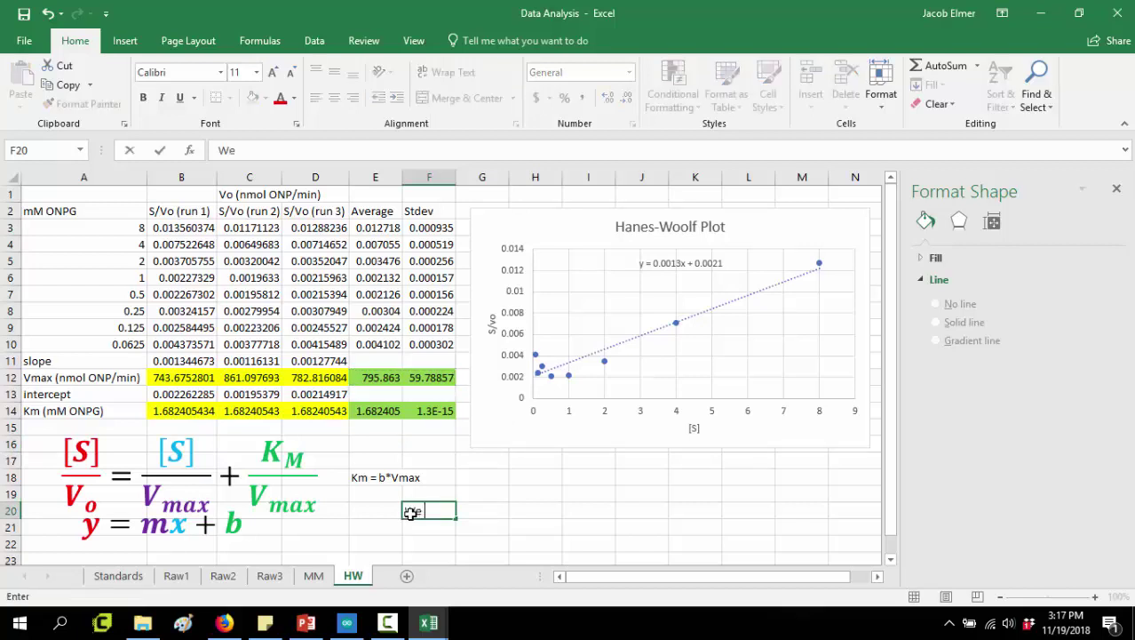
{"action": "type", "text": " observed a "}
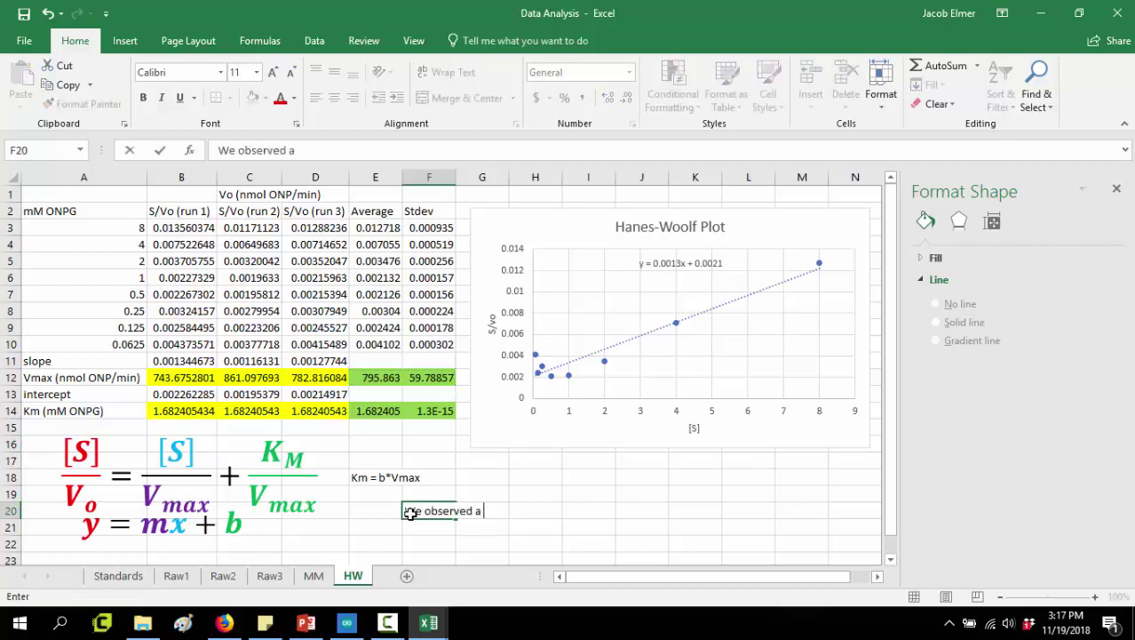
{"action": "type", "text": "maximum rate "}
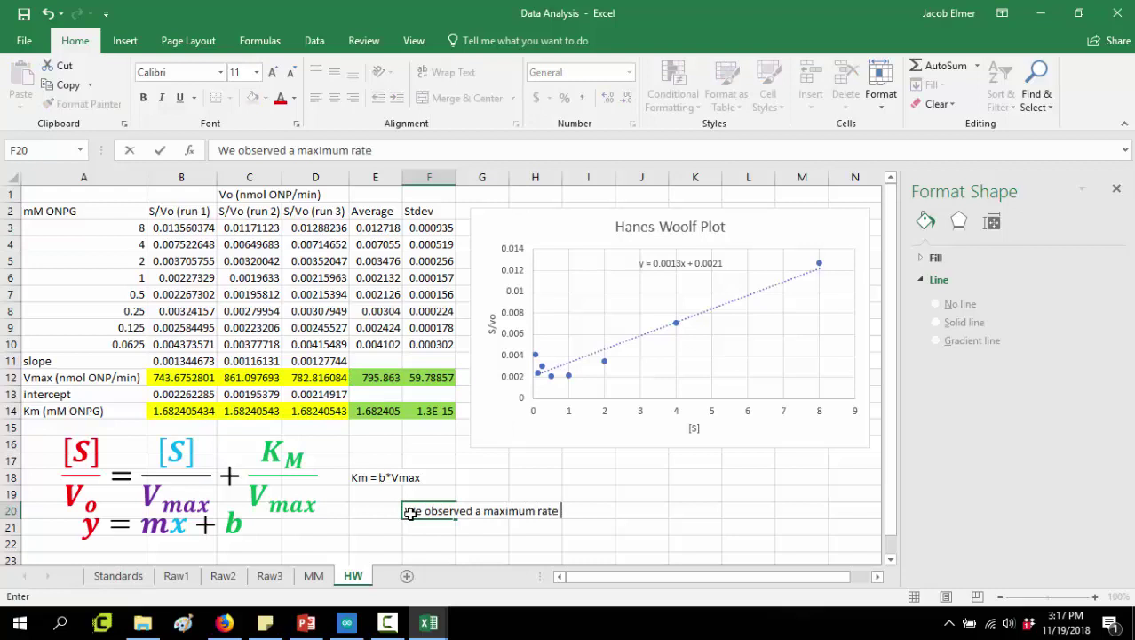
{"action": "type", "text": "of reaction ("}
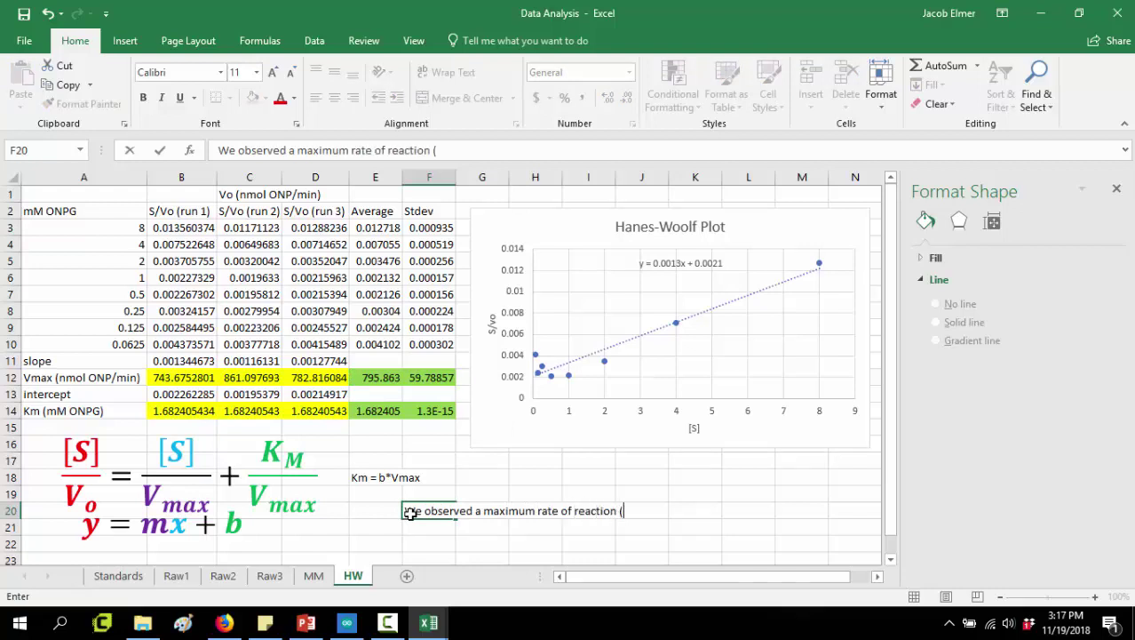
{"action": "type", "text": "Vmax) of "}
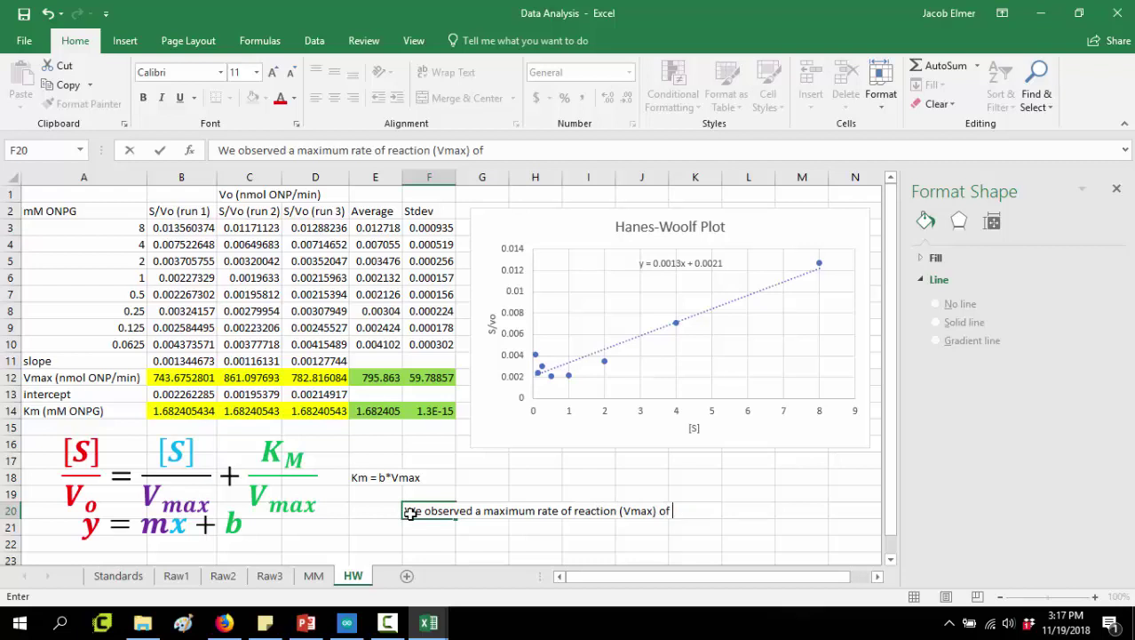
{"action": "type", "text": "795 +/- 59"}
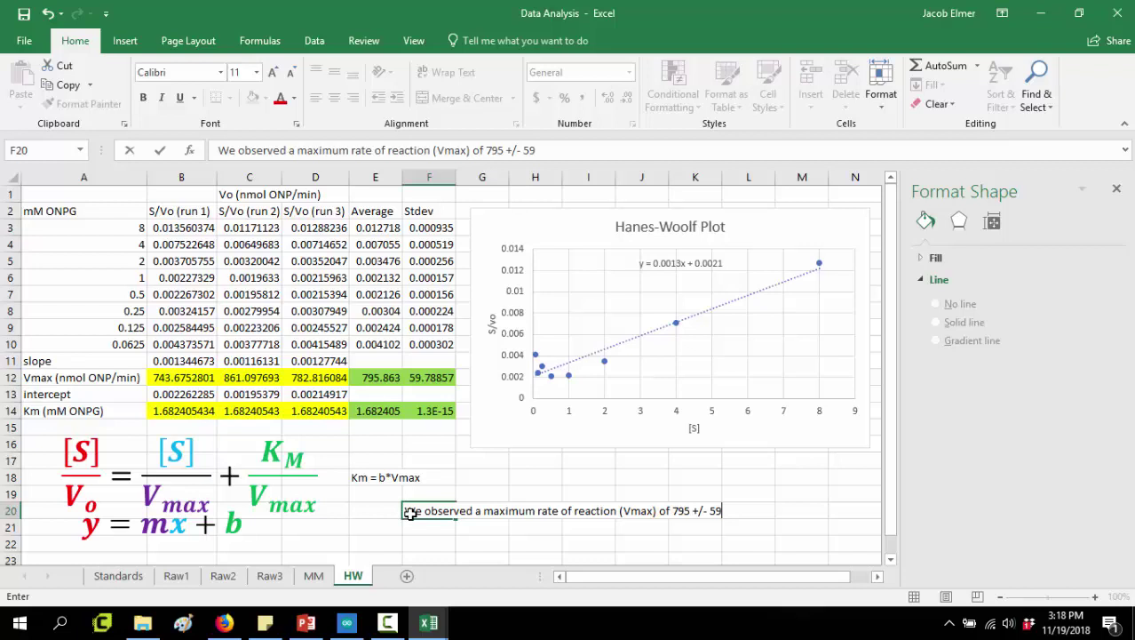
{"action": "type", "text": "nmol ONP/min."}
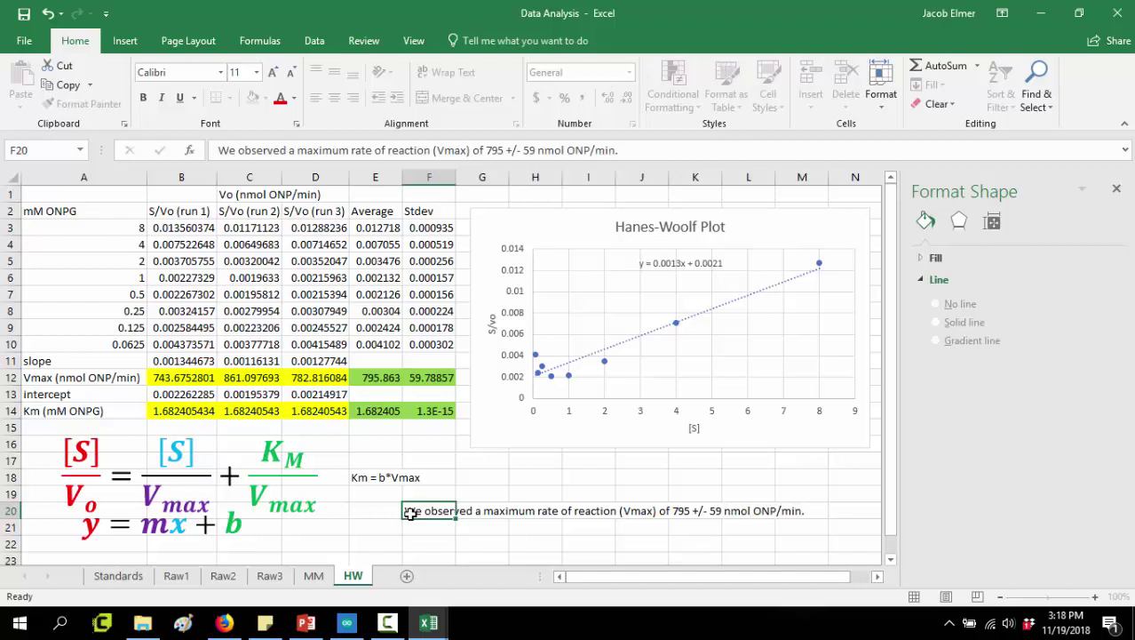
{"action": "key", "text": "Return"}
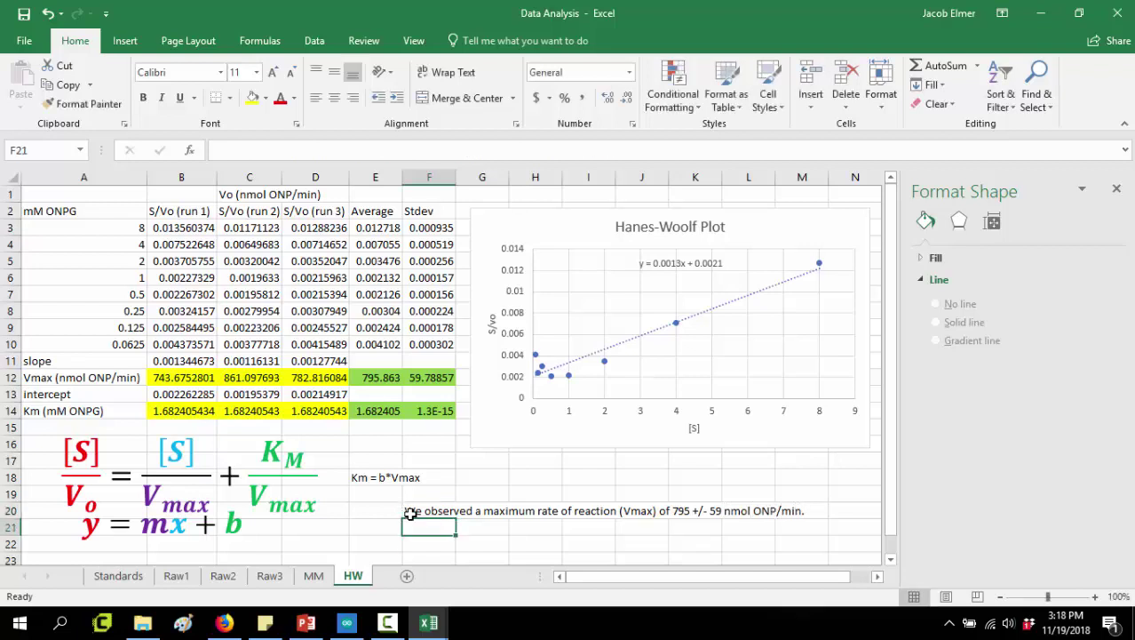
Step: Enter the note "....a Km of 1.68 +/- 0.00000" in F22
{"action": "key", "text": "Return"}
{"action": "type", "text": "..."}
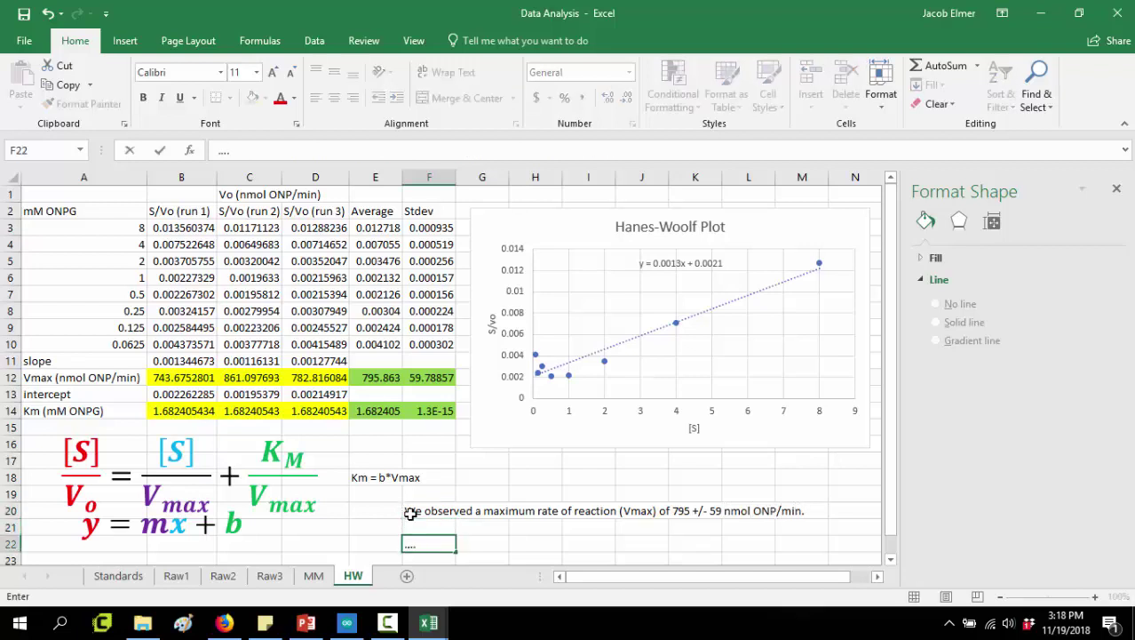
{"action": "type", "text": ".a Km of 1"}
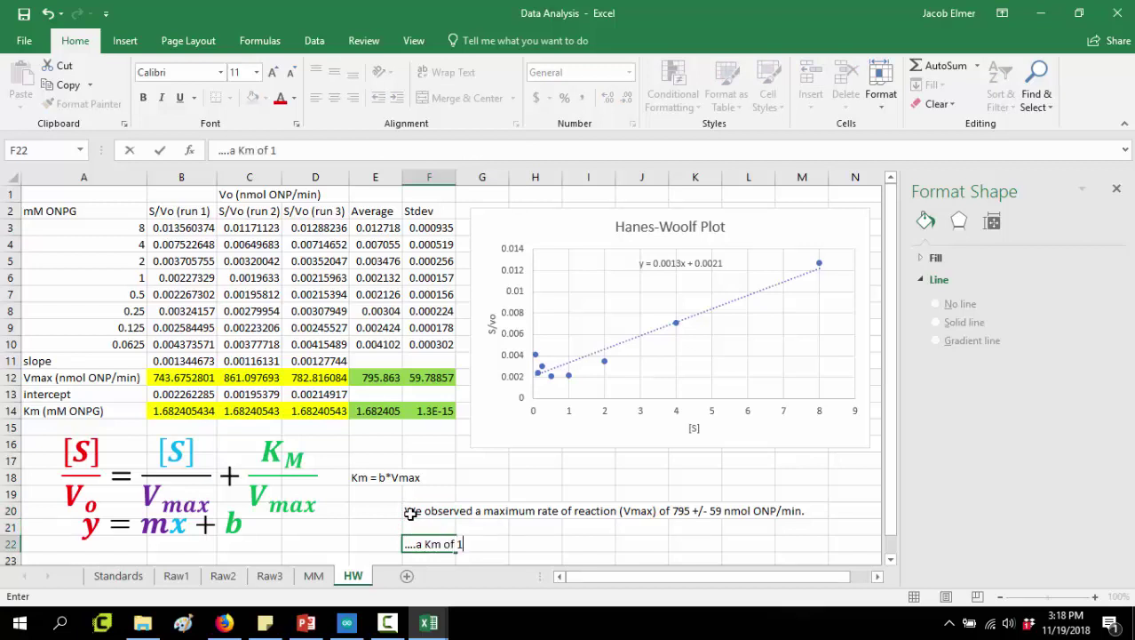
{"action": "type", "text": ".68 +/- 0.00000"}
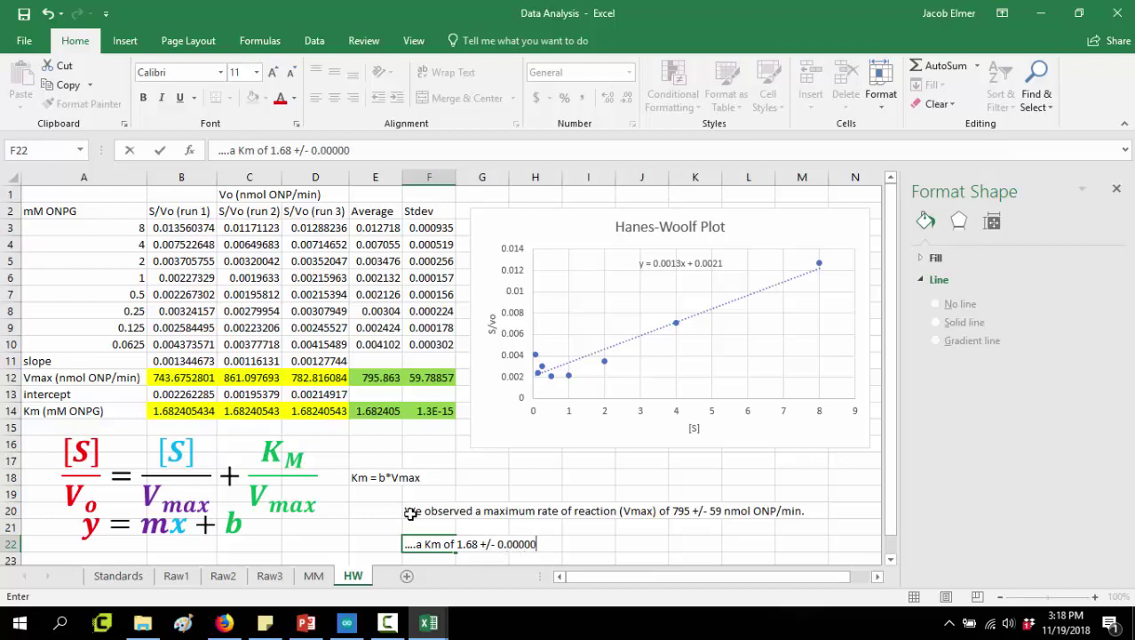
Step: Examine the Km formulas of the runs and their standard deviation formula across row 14
{"action": "left_click", "coordinate": [315, 411]}
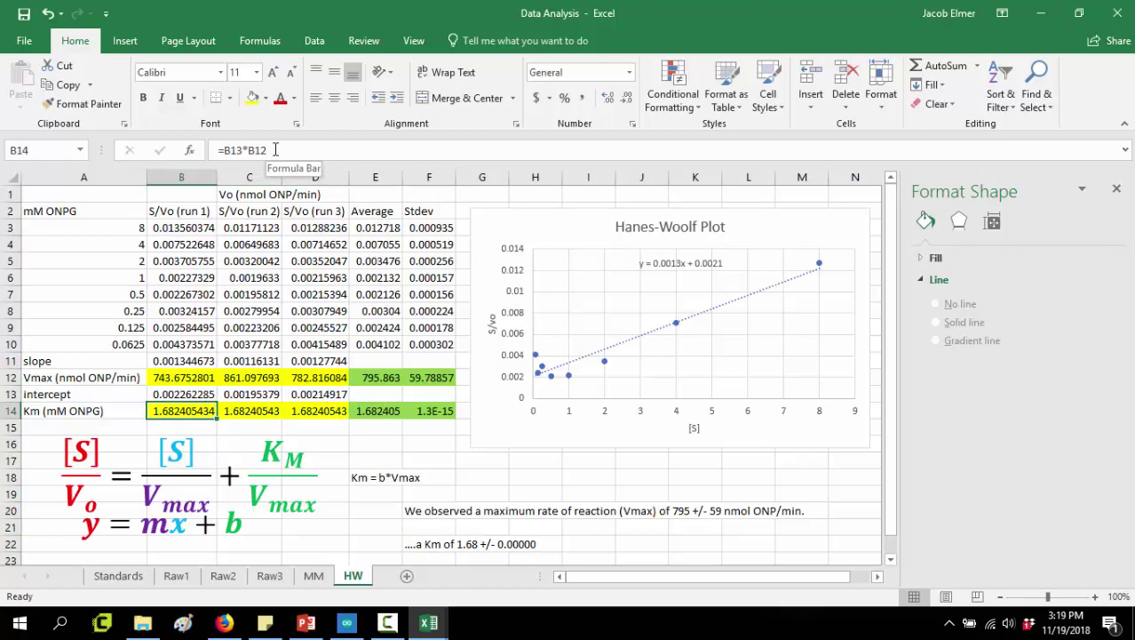
{"action": "key", "text": "Right"}
{"action": "key", "text": "Right"}
{"action": "key", "text": "Right"}
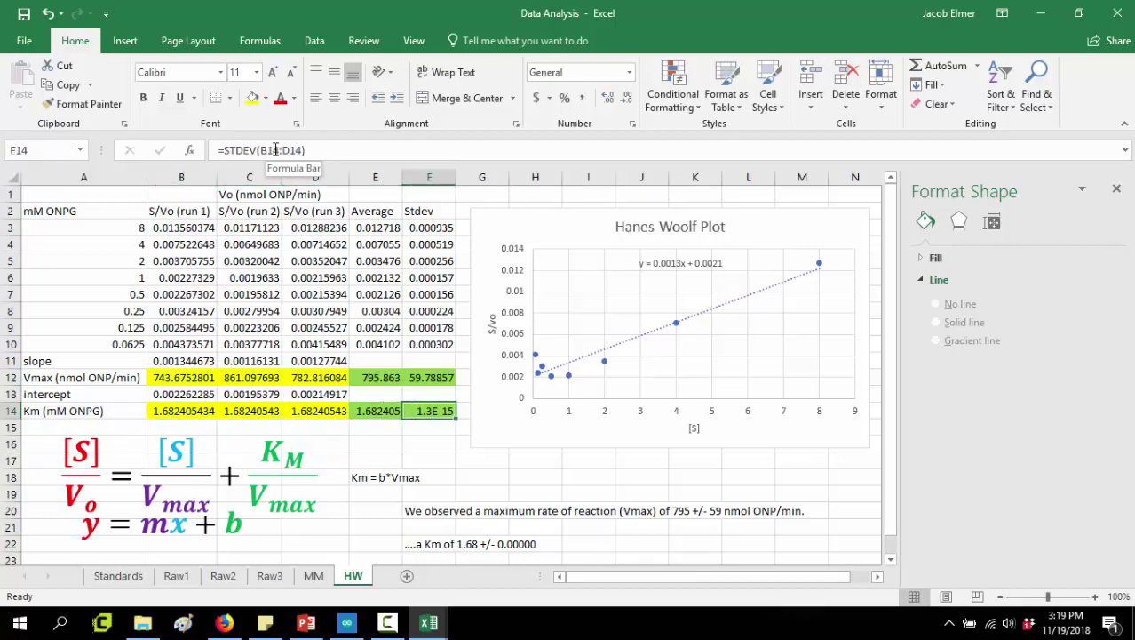
{"action": "key", "text": "Right"}
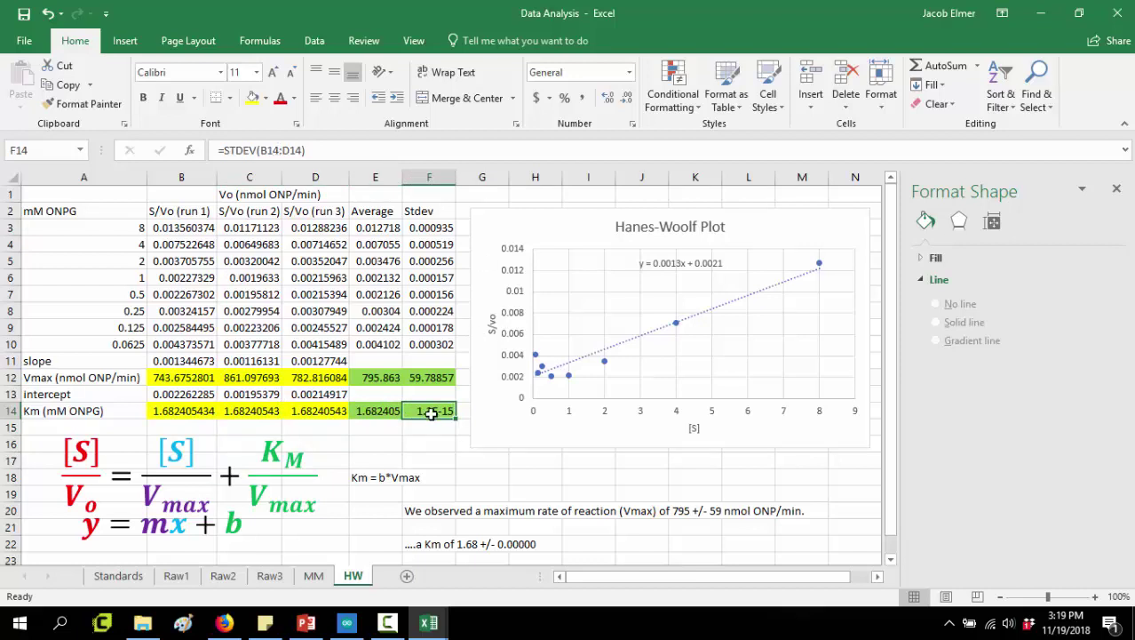
{"action": "left_click", "coordinate": [622, 509]}
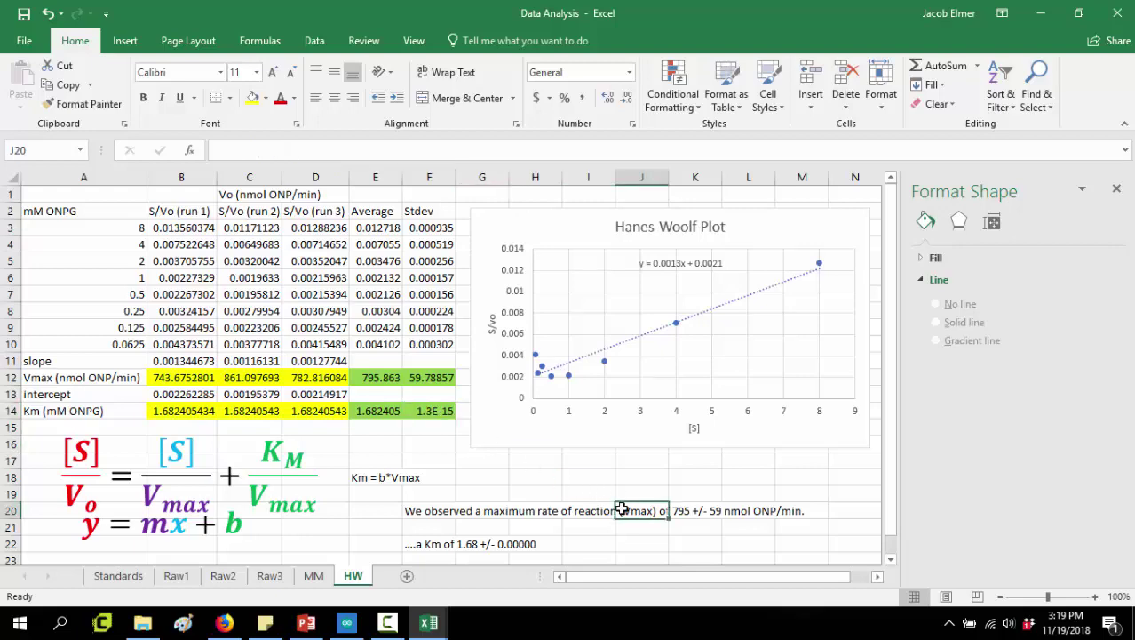
{"action": "left_click", "coordinate": [466, 491]}
{"action": "left_click", "coordinate": [306, 622]}
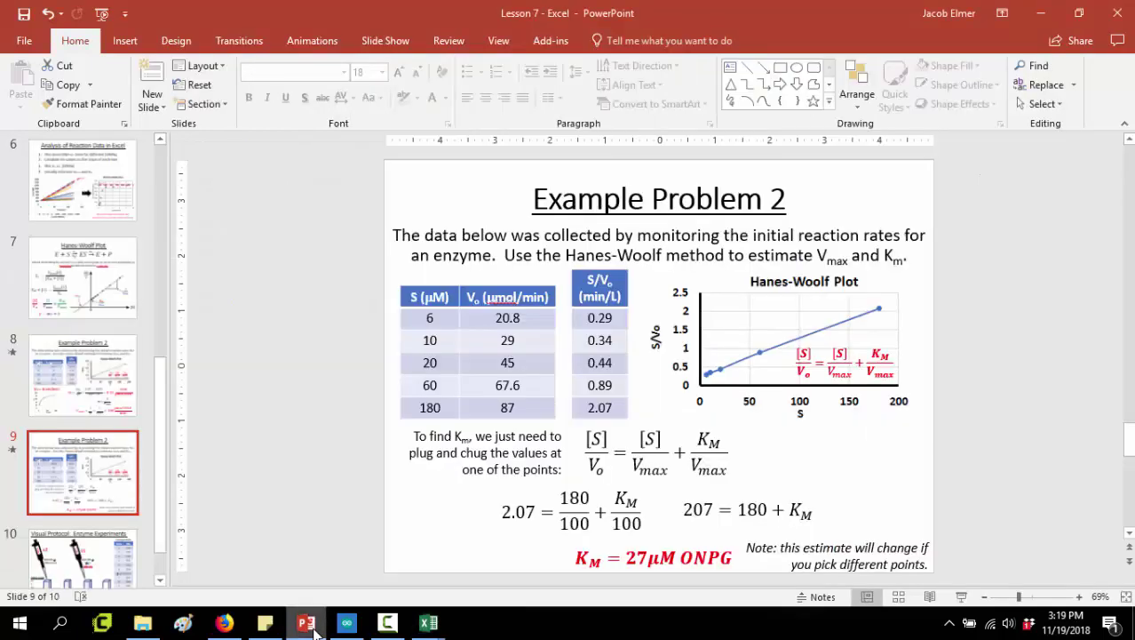
{"action": "mouse_move", "coordinate": [430, 620]}
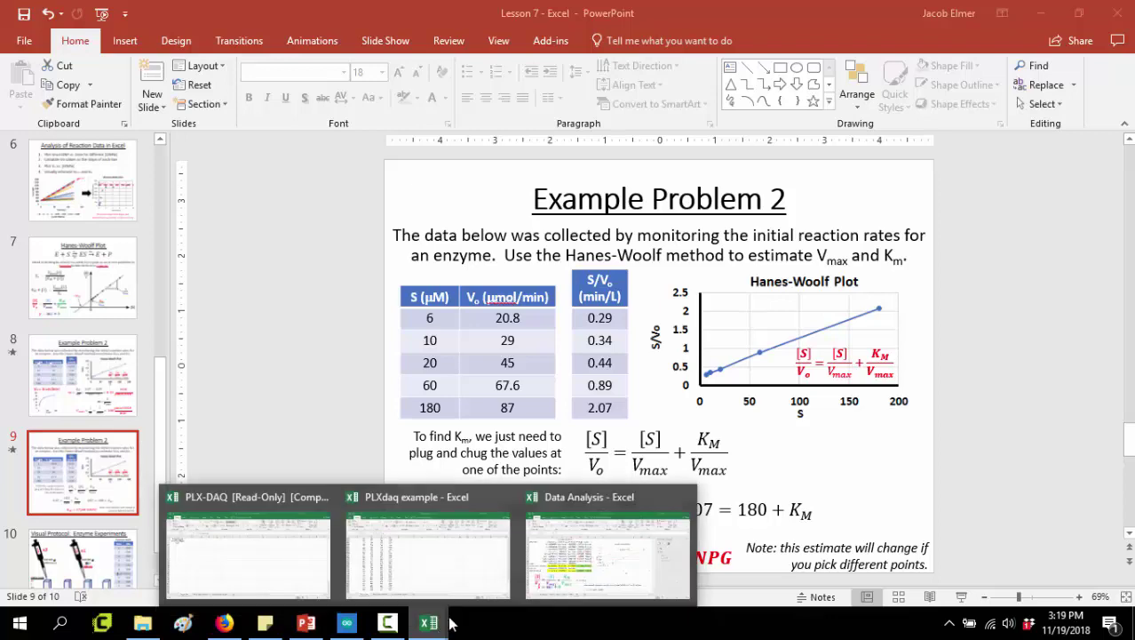
{"action": "left_click", "coordinate": [539, 558]}
{"action": "left_click", "coordinate": [456, 414]}
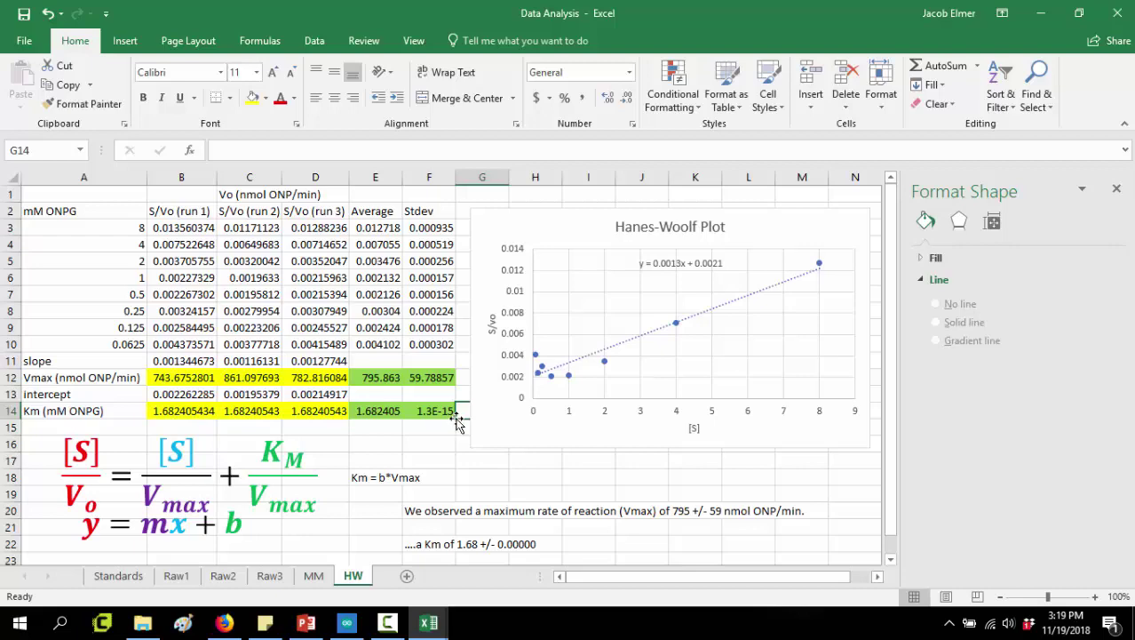
Step: Review the Raw1, Raw2 and Raw3 sheets, including the initial rates per minute in B2:I2 of Raw3
{"action": "left_click", "coordinate": [180, 577]}
{"action": "left_click", "coordinate": [223, 577]}
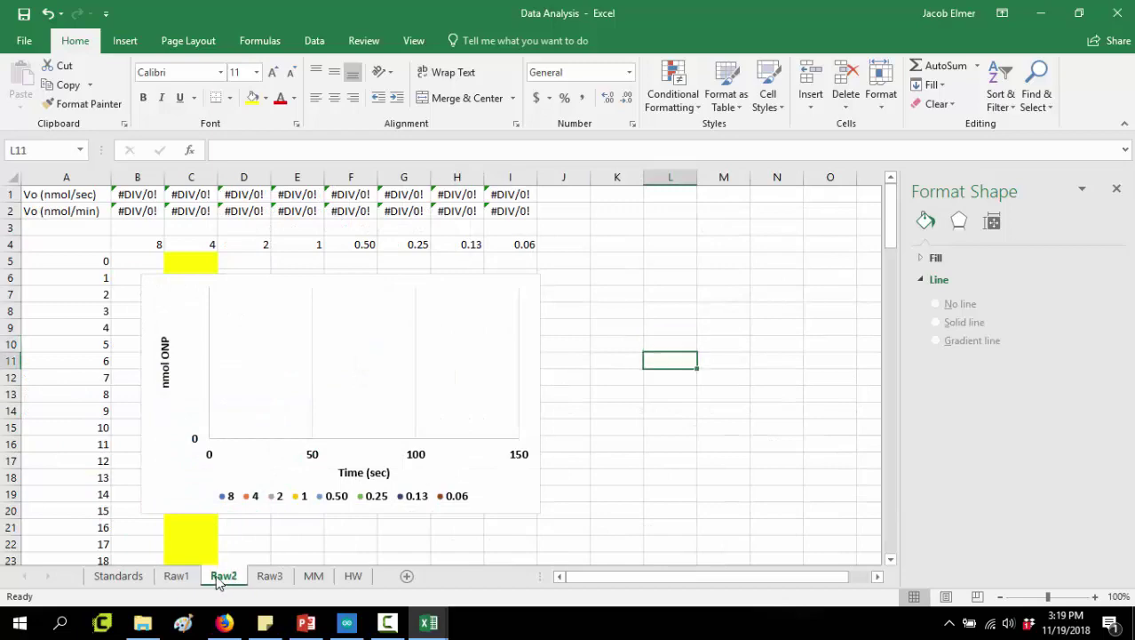
{"action": "left_click", "coordinate": [269, 577]}
{"action": "left_click", "coordinate": [174, 579]}
{"action": "left_click", "coordinate": [223, 578]}
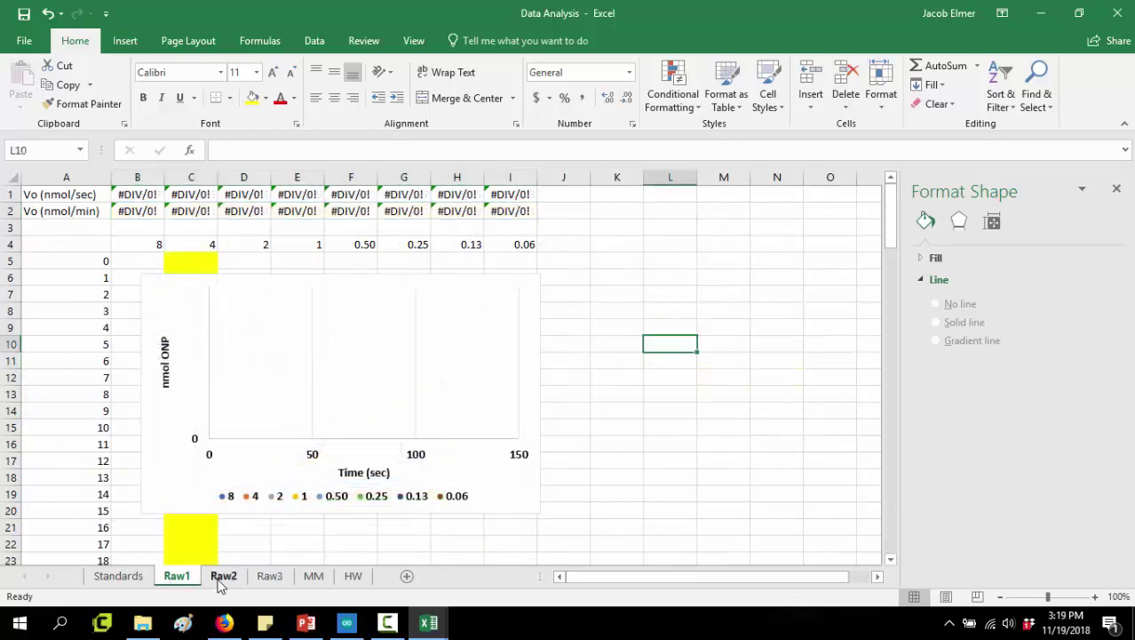
{"action": "left_click", "coordinate": [264, 577]}
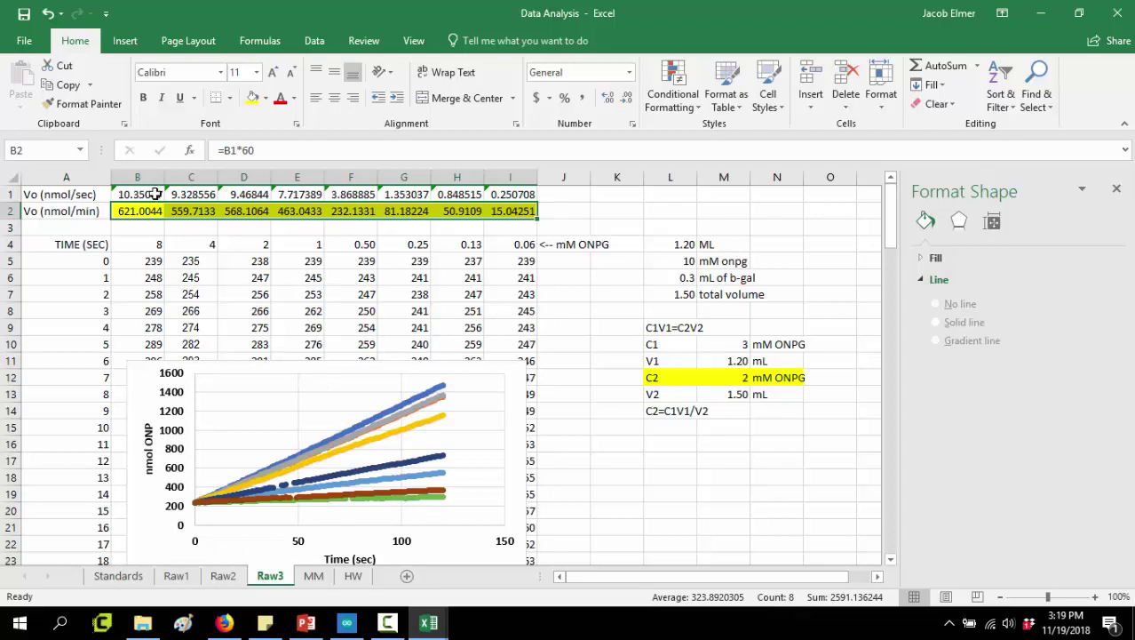
{"action": "left_click_drag", "start_coordinate": [142, 212], "coordinate": [528, 209]}
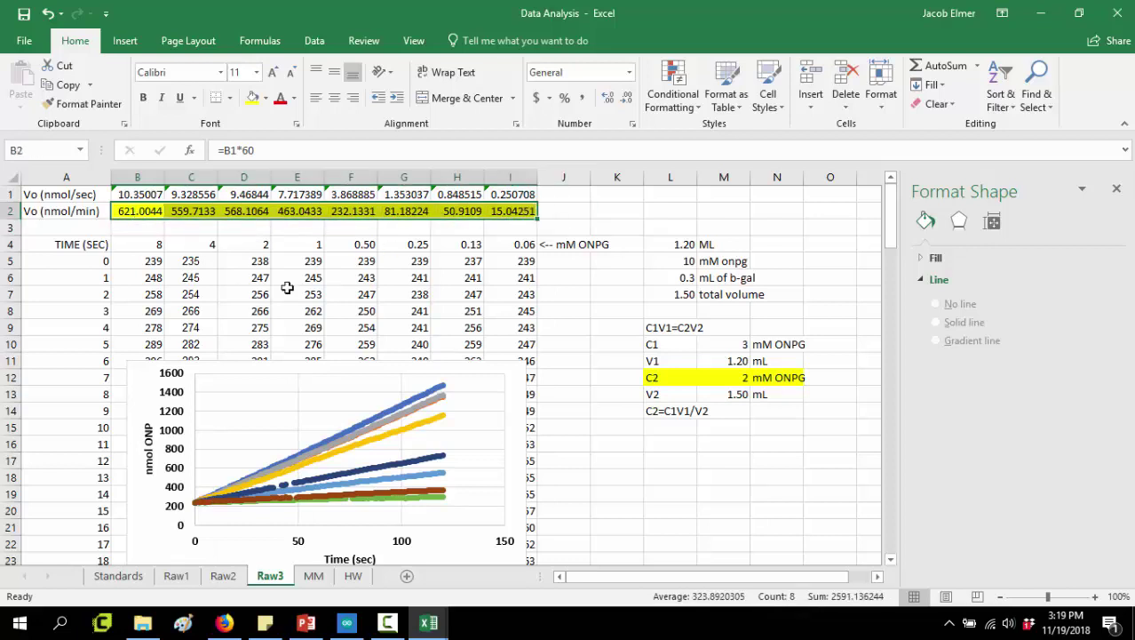
Step: Review the Vo values of the runs, their averages and the Michaelis-Menten chart on the MM sheet
{"action": "left_click", "coordinate": [312, 576]}
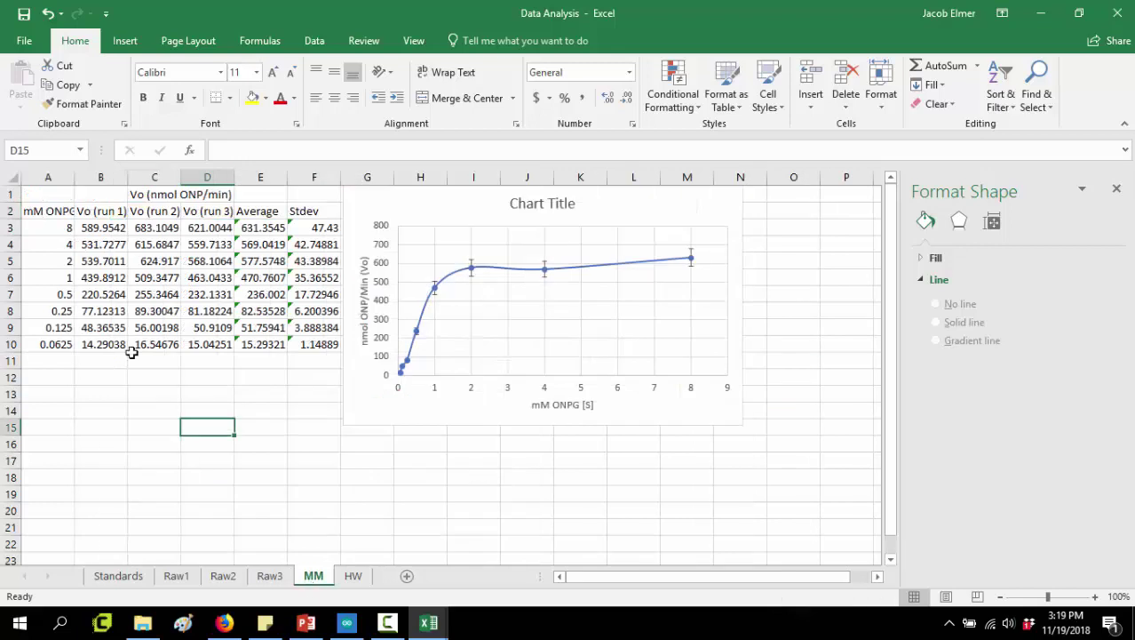
{"action": "left_click_drag", "start_coordinate": [89, 228], "coordinate": [281, 341]}
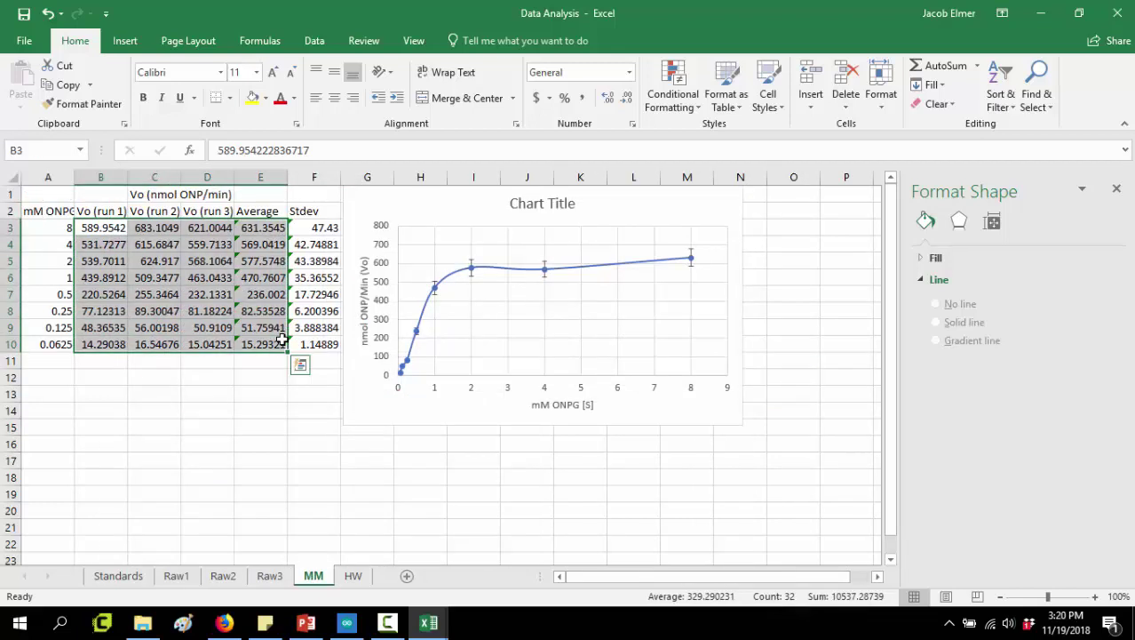
{"action": "left_click", "coordinate": [94, 213]}
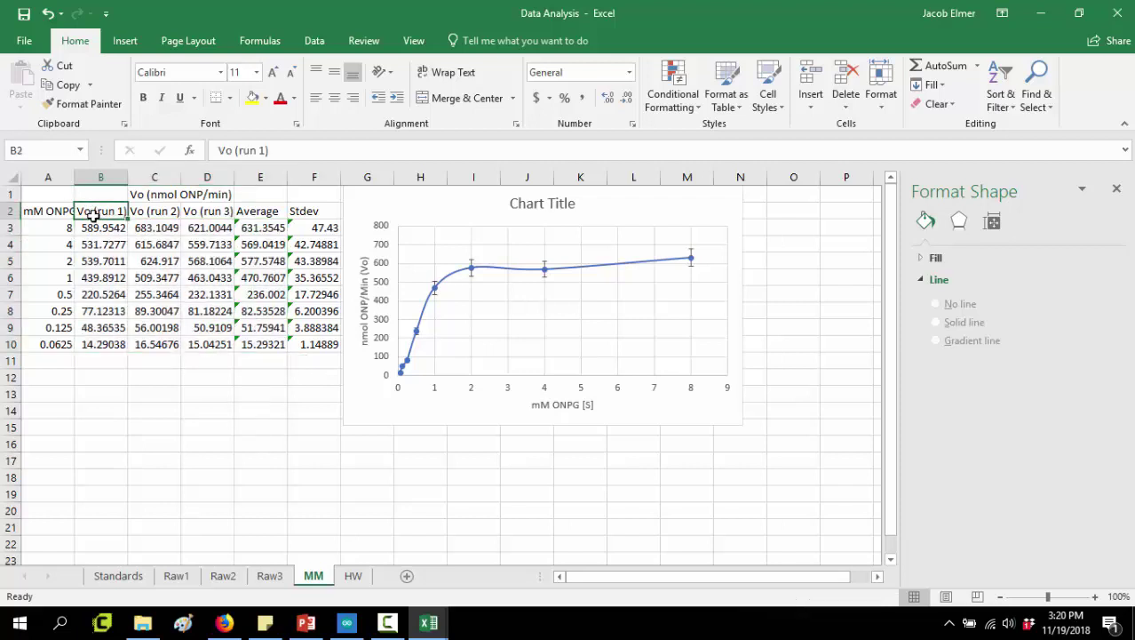
{"action": "left_click", "coordinate": [57, 233]}
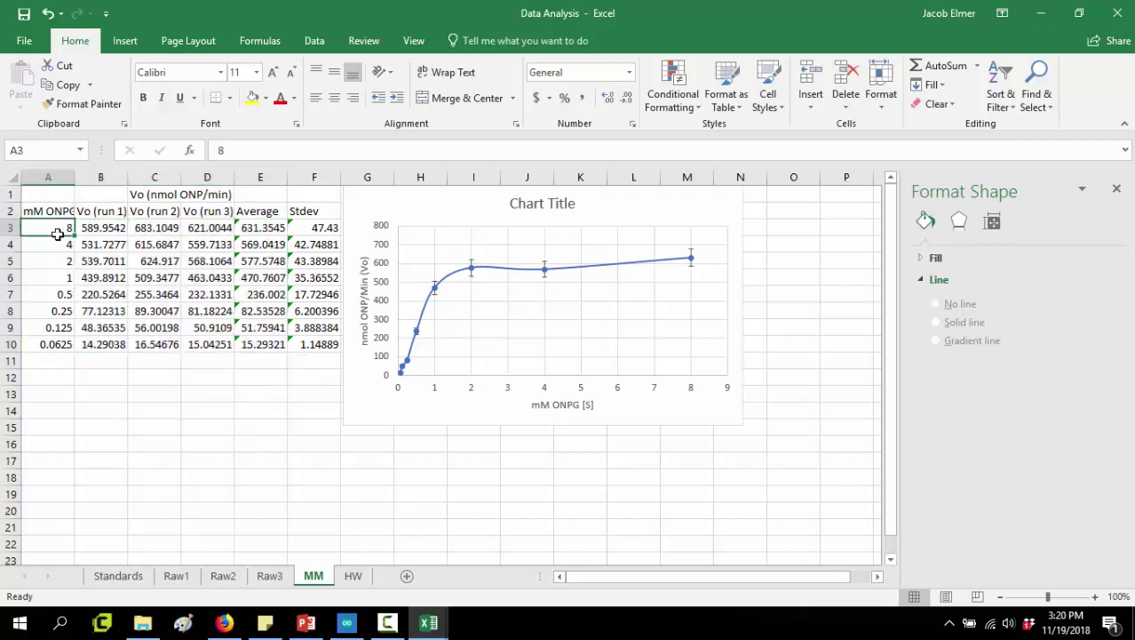
{"action": "left_click", "coordinate": [449, 253]}
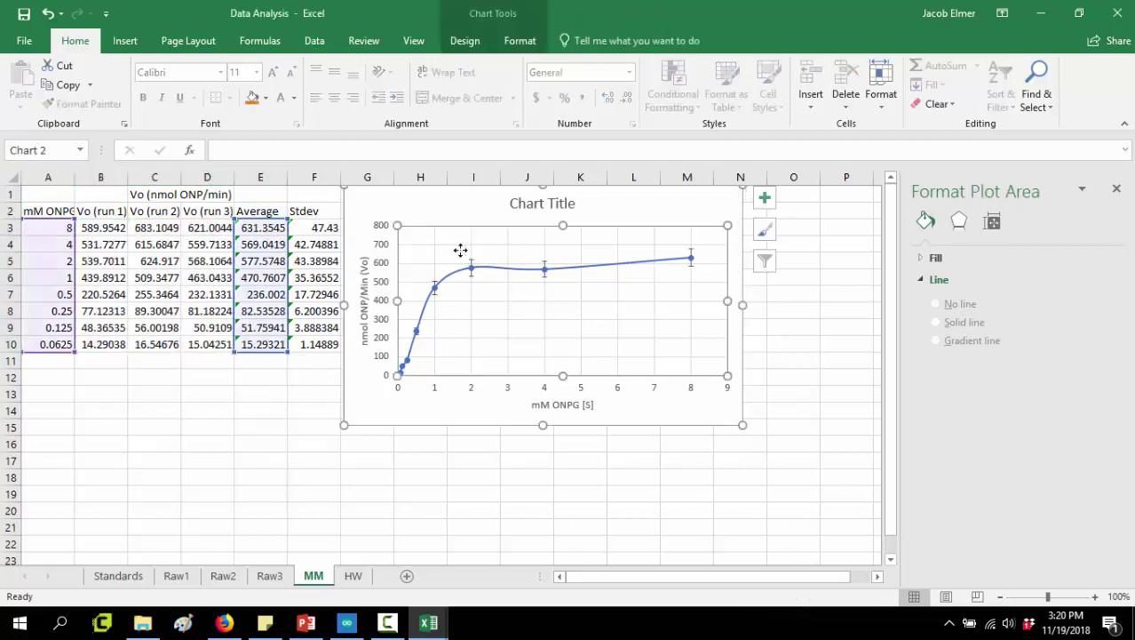
Step: Check the S/Vo formula in B3 of the HW sheet and return to the Raw3 sheet
{"action": "left_click", "coordinate": [352, 576]}
{"action": "left_click", "coordinate": [186, 228]}
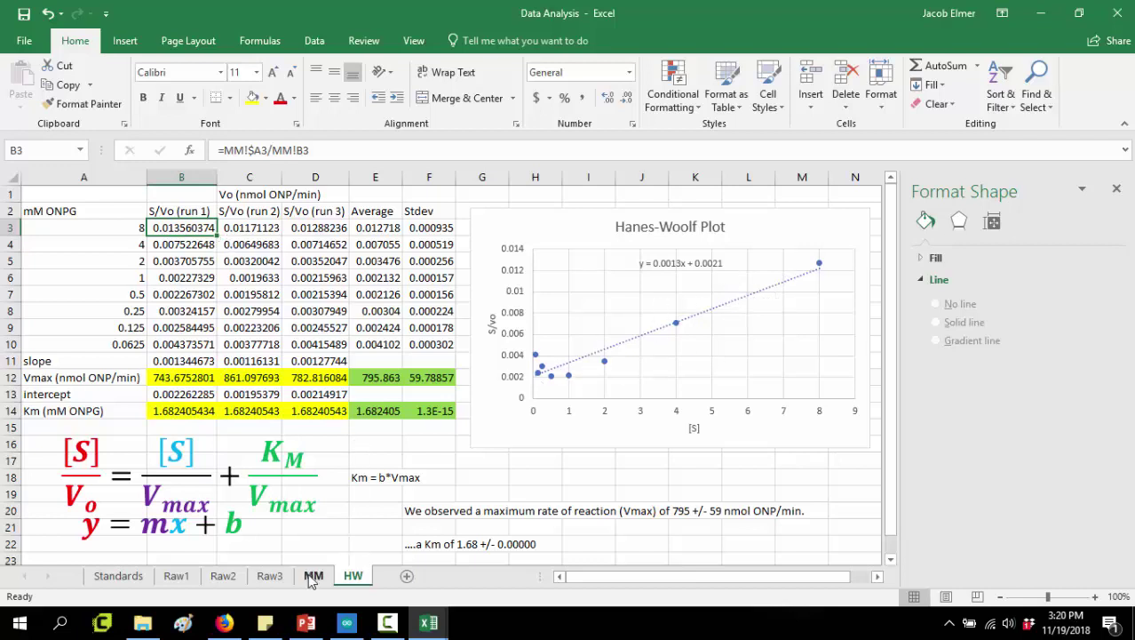
{"action": "left_click", "coordinate": [281, 579]}
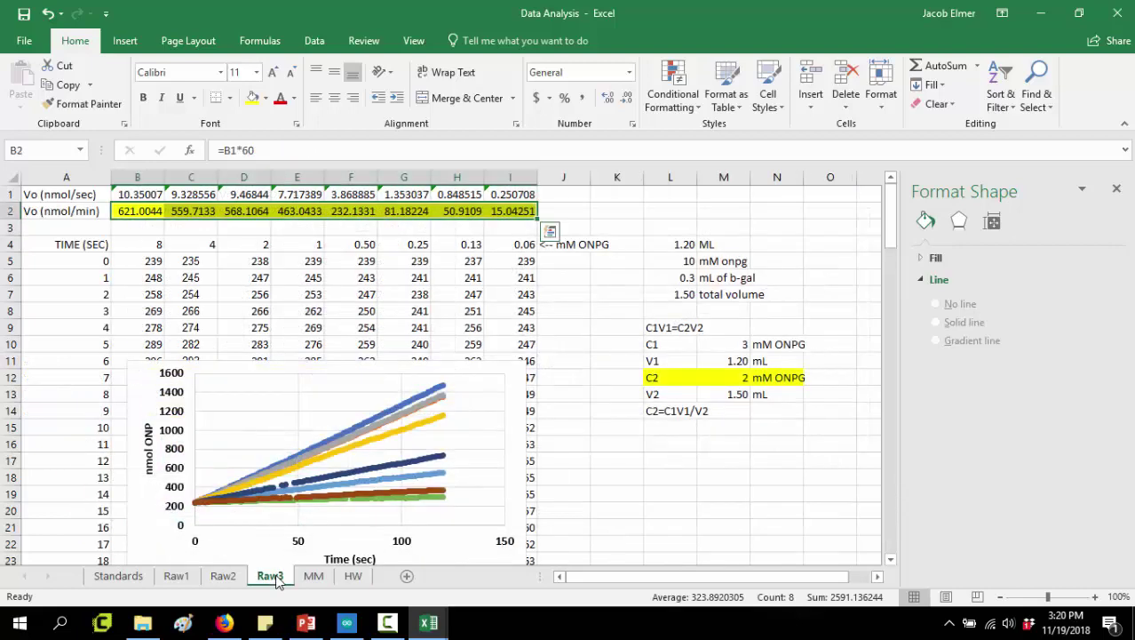
Step: Inspect a data series in the Raw3 time-course chart and the error bars of the Michaelis-Menten chart on the MM sheet
{"action": "left_click", "coordinate": [302, 445]}
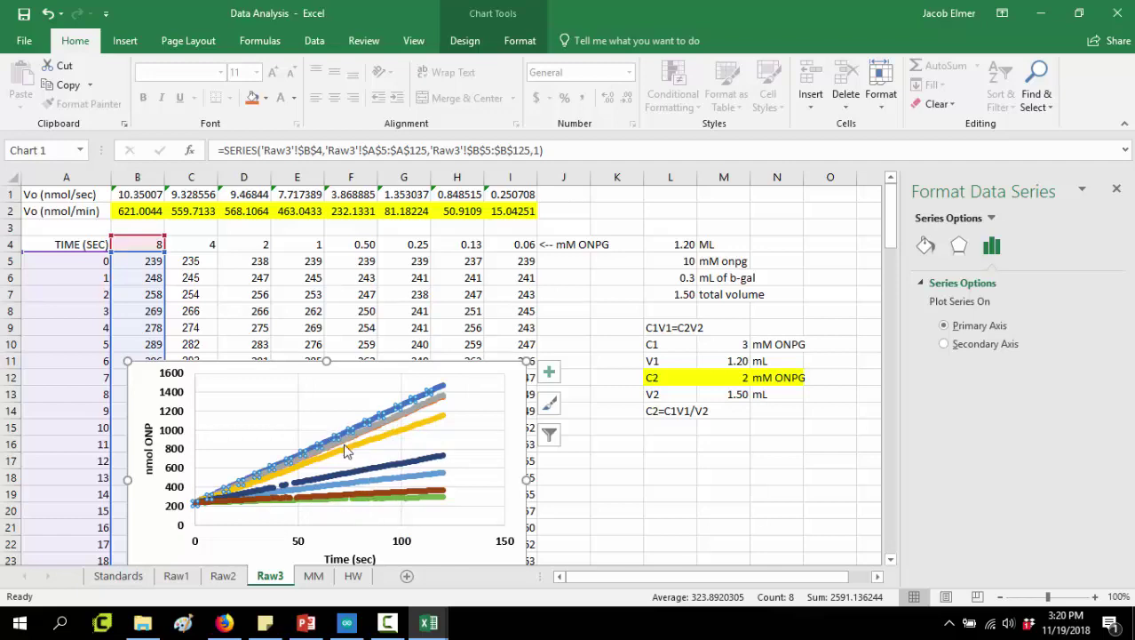
{"action": "left_click", "coordinate": [313, 576]}
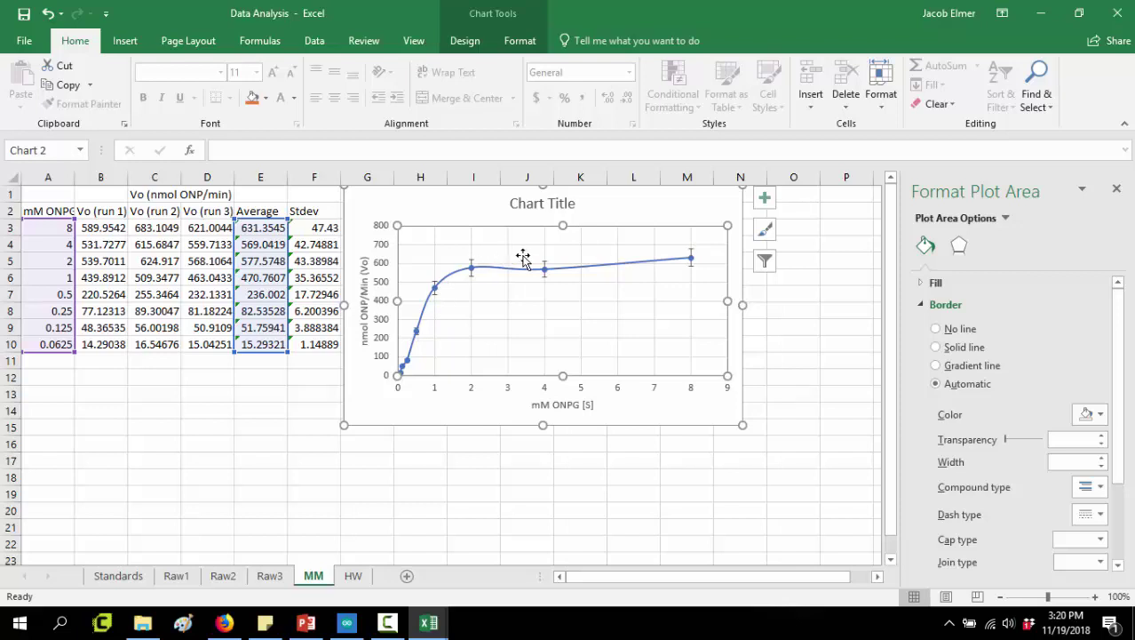
{"action": "left_click", "coordinate": [471, 264]}
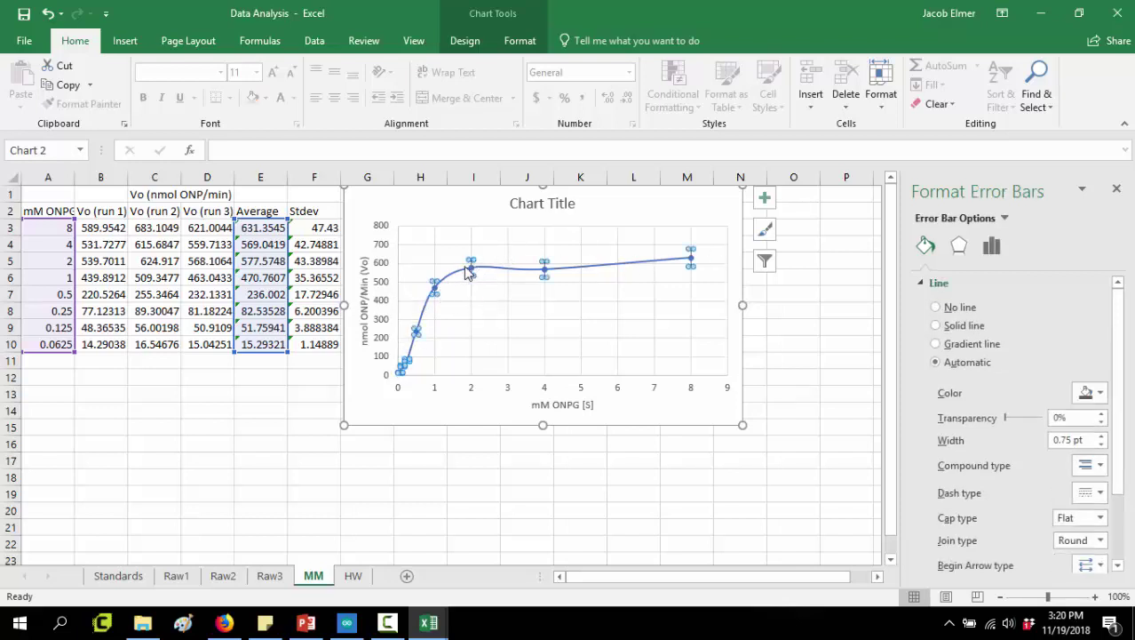
{"action": "mouse_move", "coordinate": [471, 273]}
{"action": "left_click", "coordinate": [354, 577]}
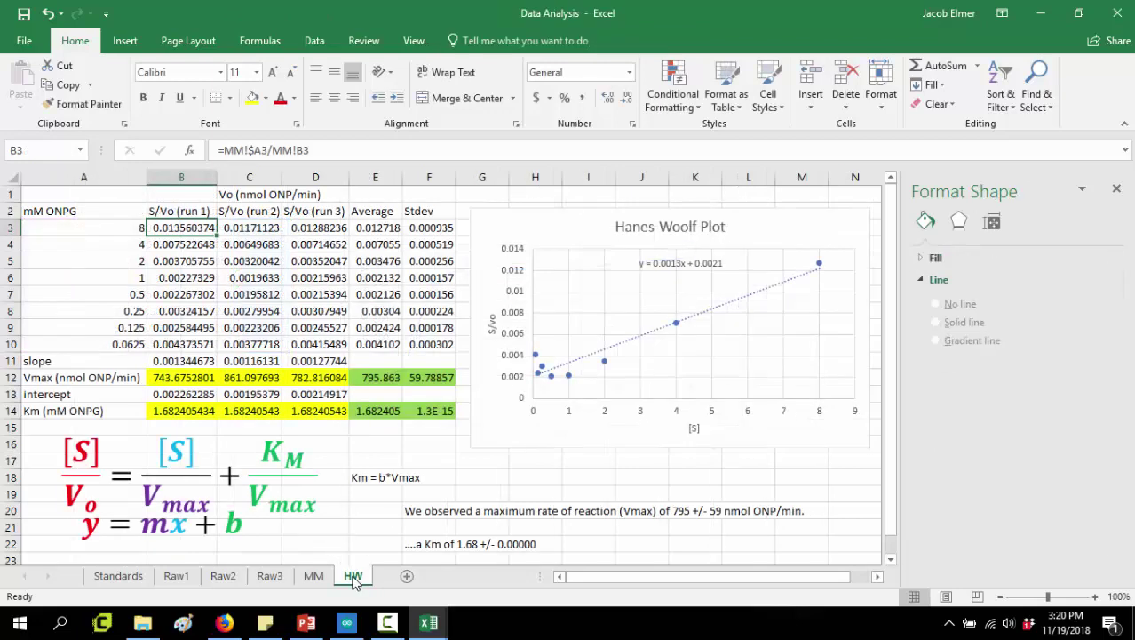
{"action": "left_click", "coordinate": [313, 576]}
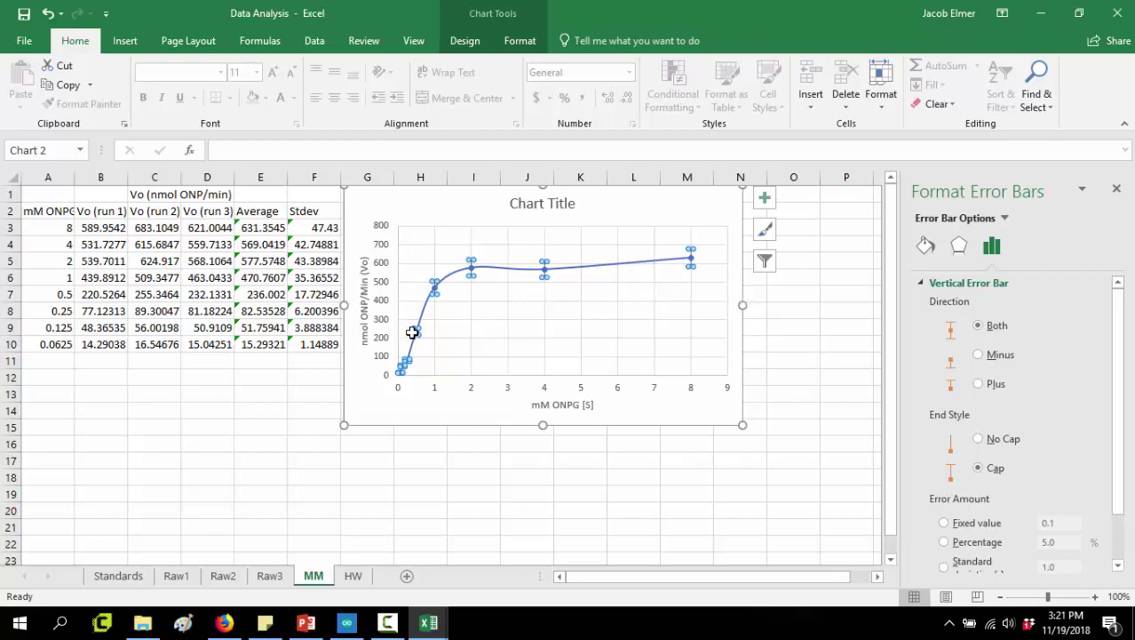
Step: Examine the data points, linear trendline and trendline equation of the Hanes-Woolf plot on the HW sheet
{"action": "left_click", "coordinate": [353, 575]}
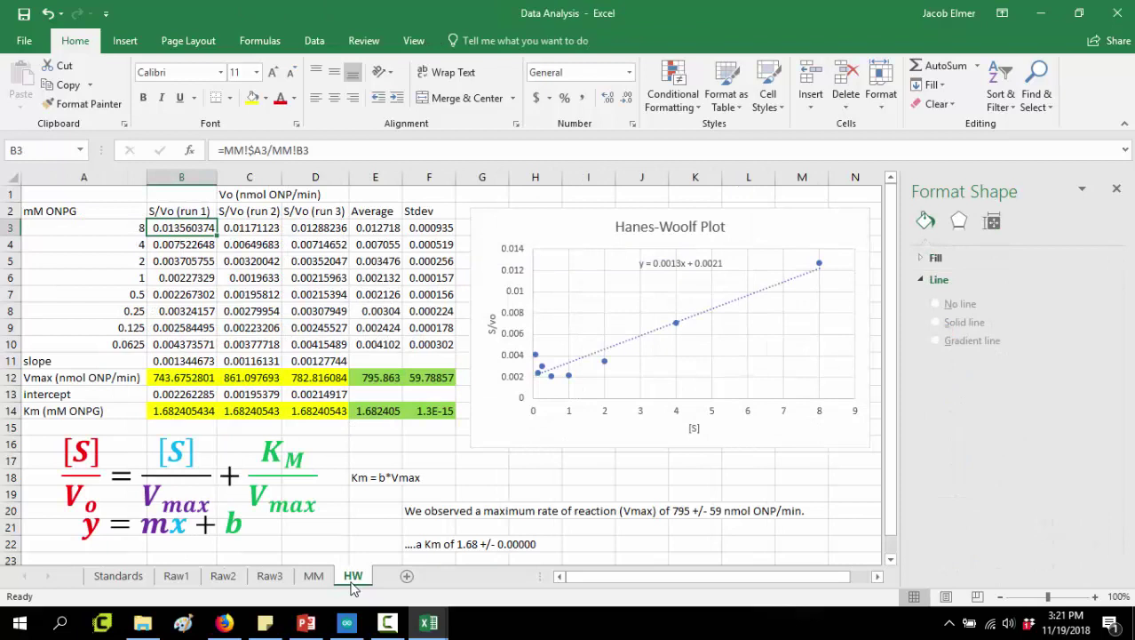
{"action": "left_click", "coordinate": [761, 293]}
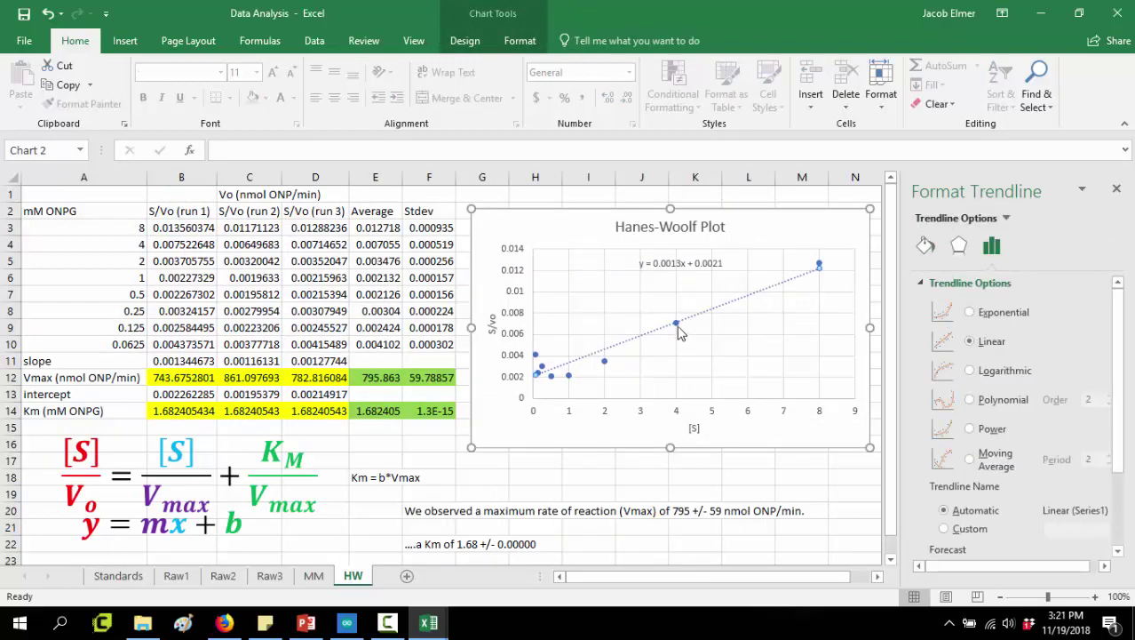
{"action": "left_click", "coordinate": [604, 364]}
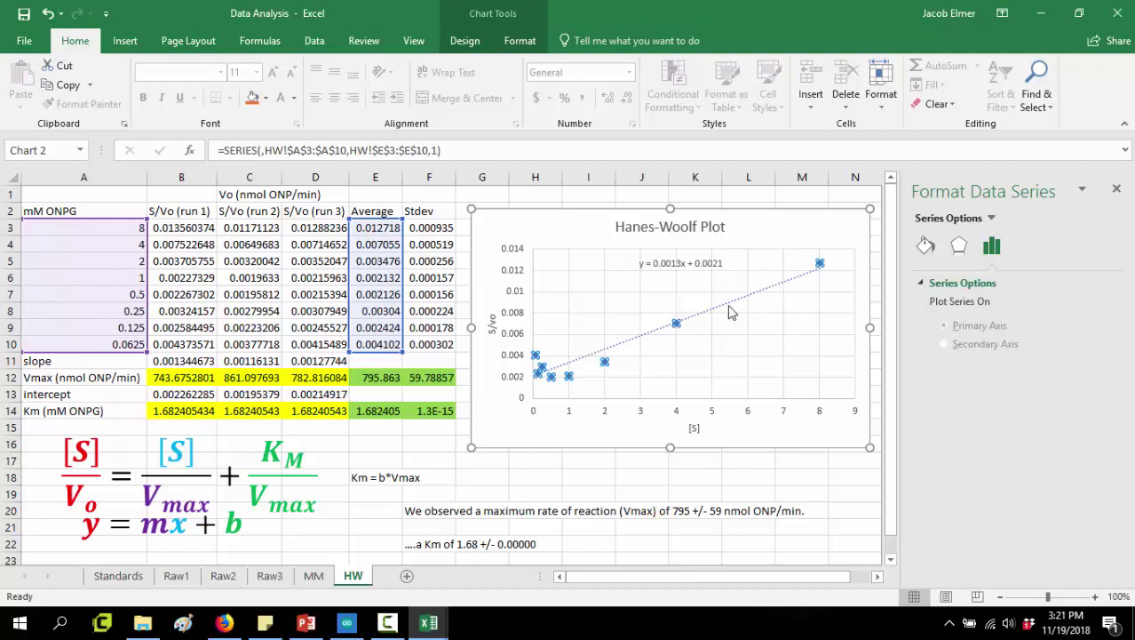
{"action": "left_click", "coordinate": [756, 290]}
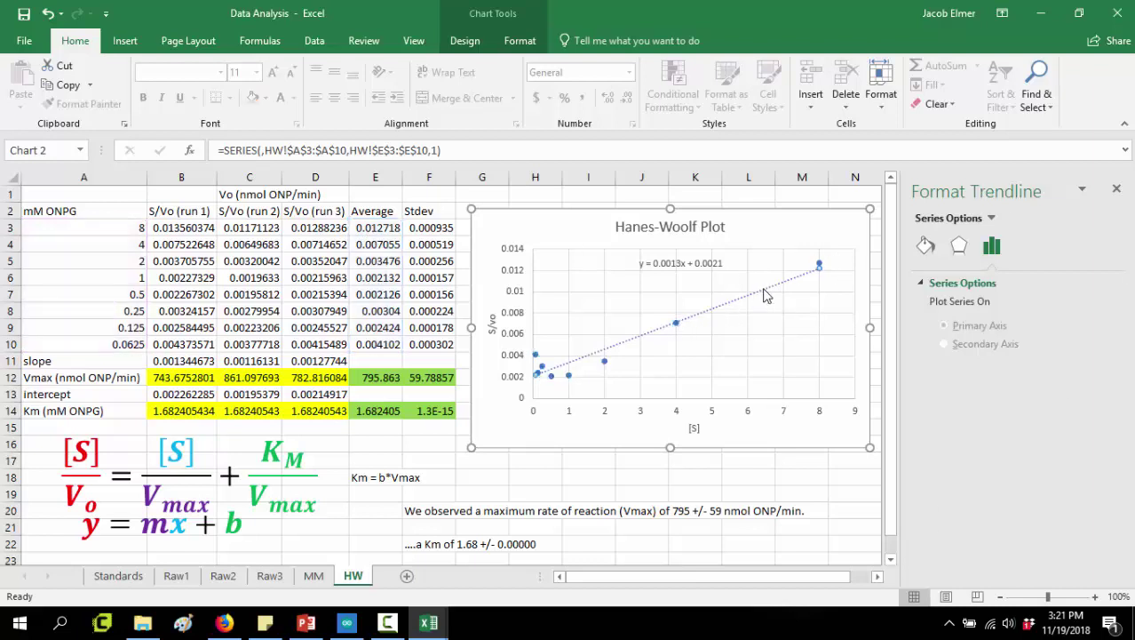
{"action": "left_click", "coordinate": [692, 264]}
{"action": "left_click", "coordinate": [697, 267]}
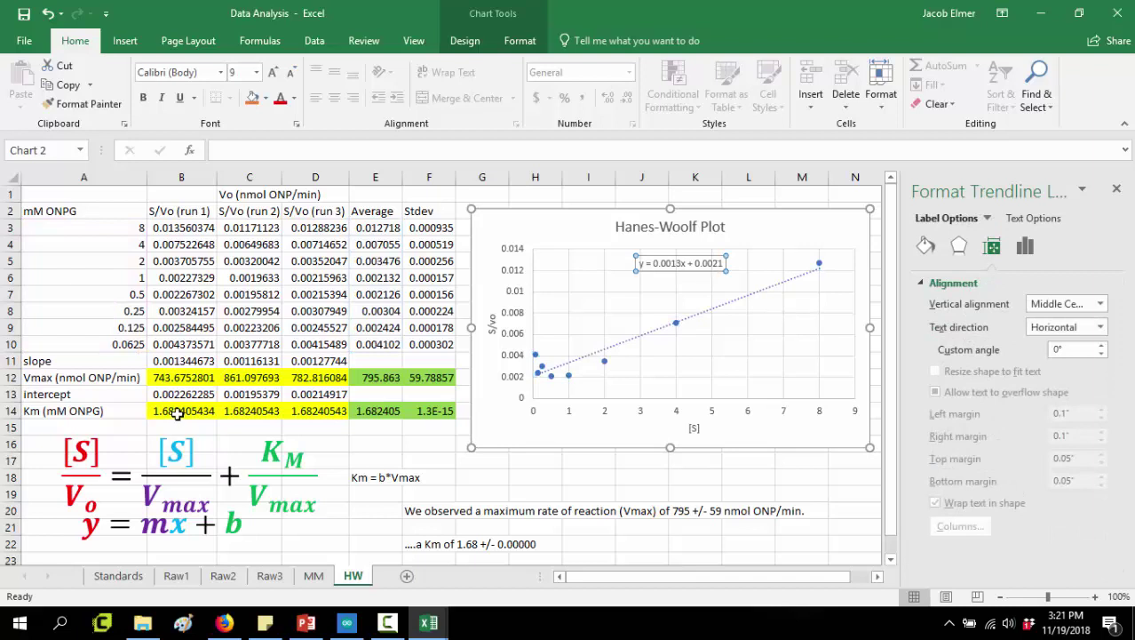
Step: Review the Vmax, Km, slope and intercept of the three runs in rows 11 to 14, with their averages and standard deviations
{"action": "left_click", "coordinate": [169, 377]}
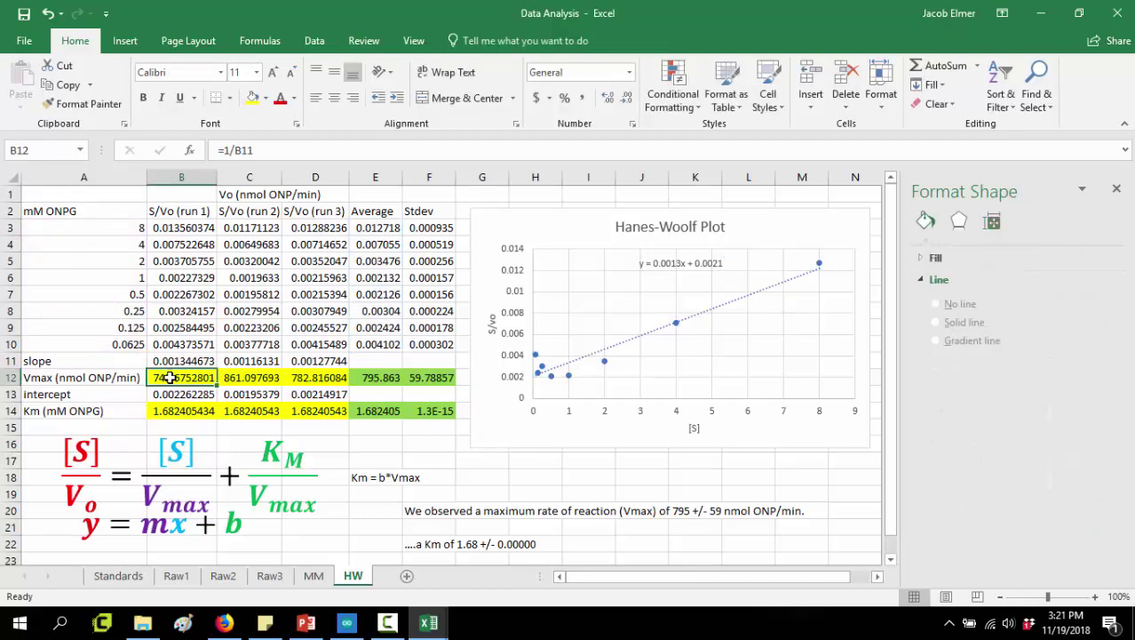
{"action": "left_click_drag", "start_coordinate": [188, 377], "coordinate": [291, 378]}
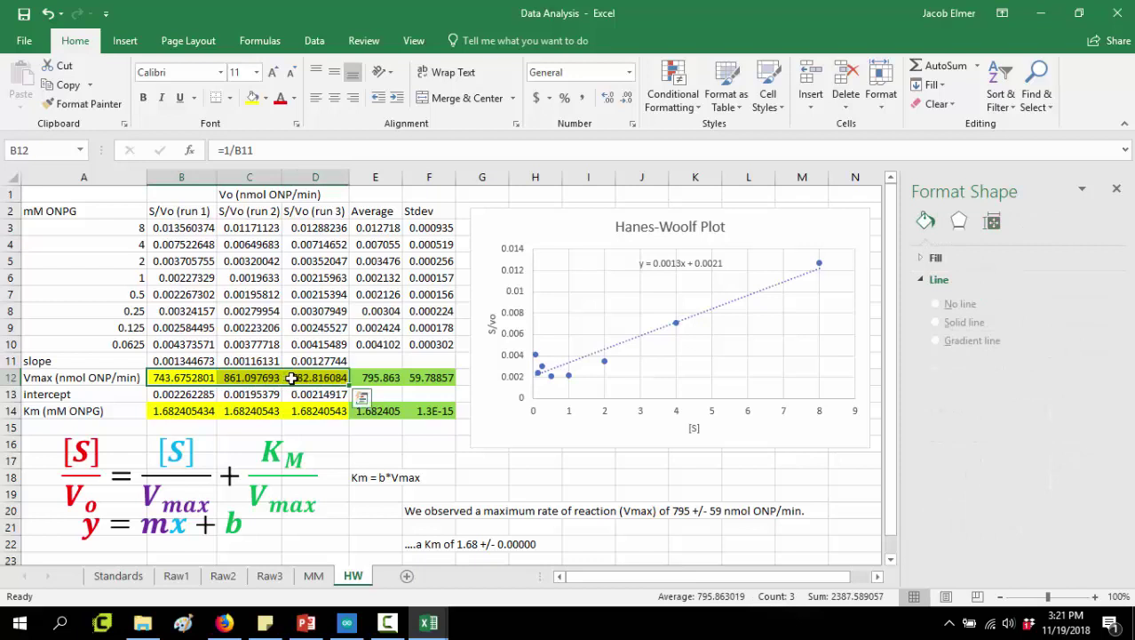
{"action": "left_click_drag", "start_coordinate": [182, 410], "coordinate": [303, 411]}
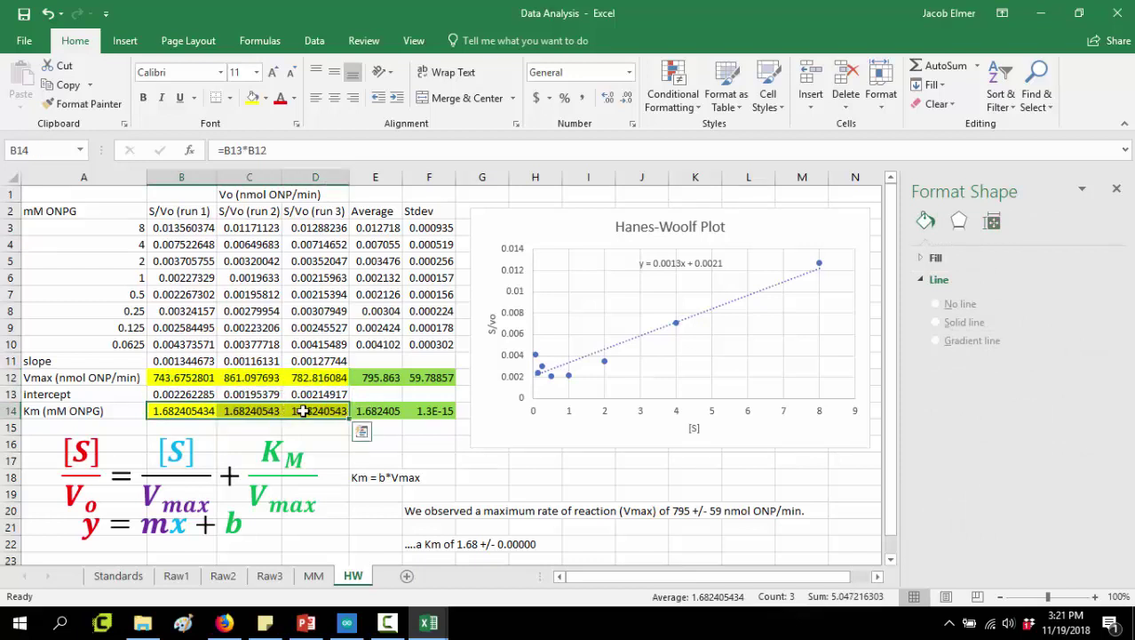
{"action": "left_click_drag", "start_coordinate": [174, 361], "coordinate": [331, 361]}
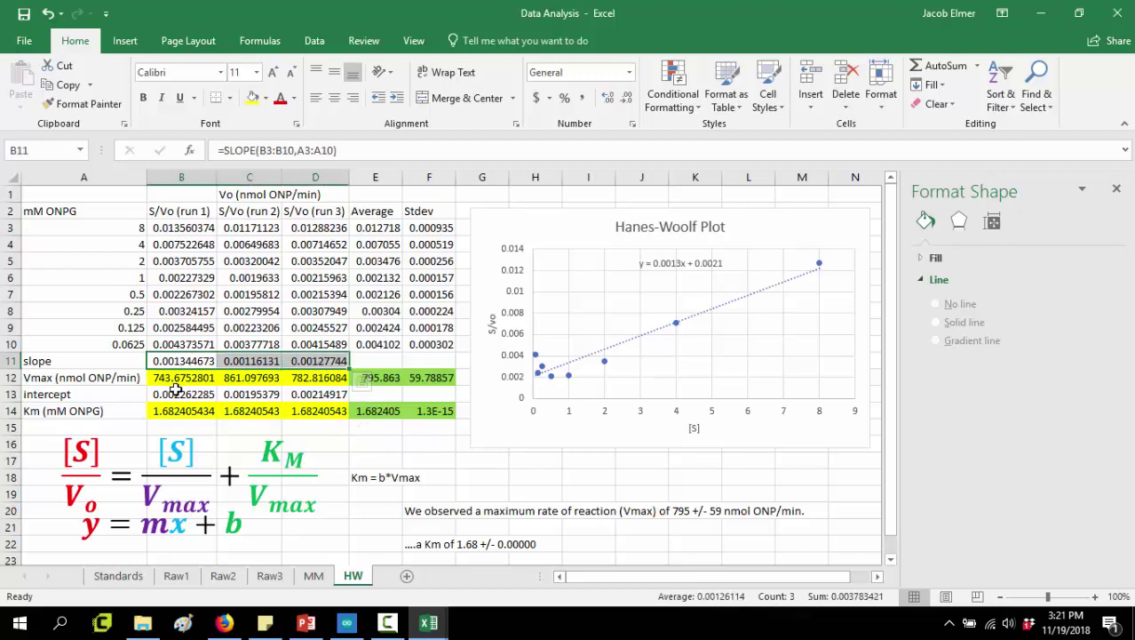
{"action": "left_click_drag", "start_coordinate": [175, 393], "coordinate": [317, 393]}
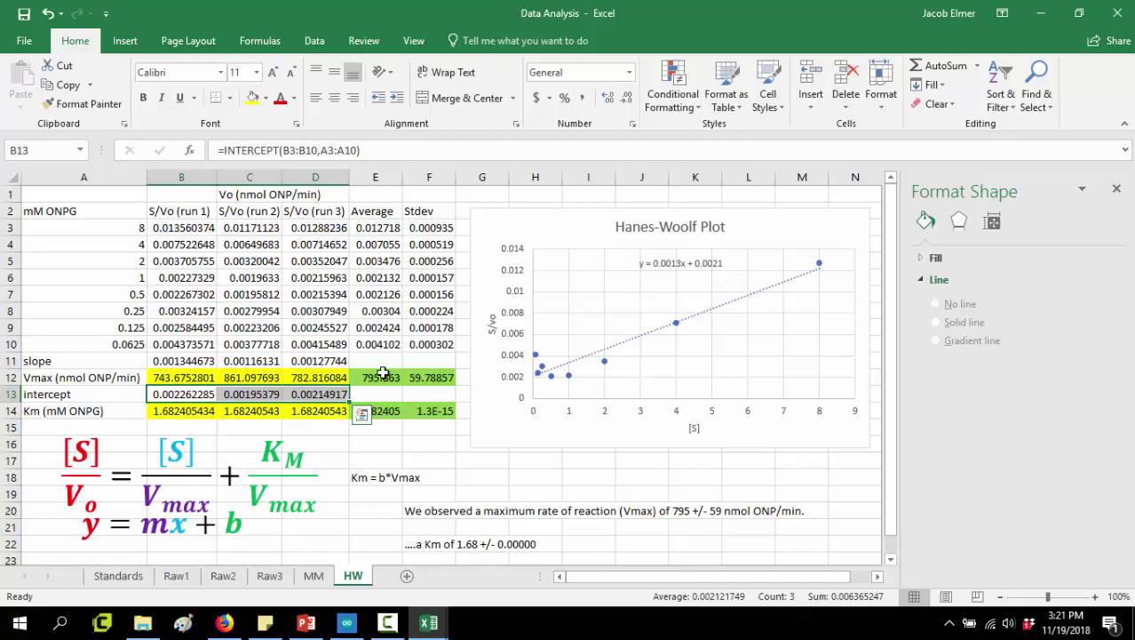
{"action": "left_click_drag", "start_coordinate": [380, 376], "coordinate": [433, 411]}
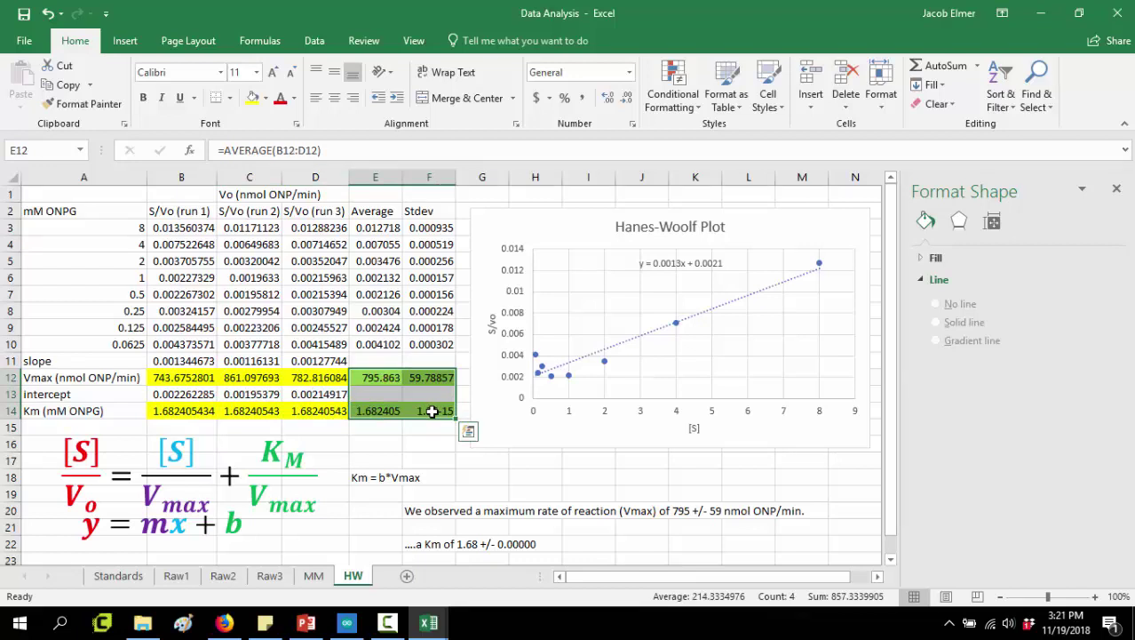
{"action": "left_click", "coordinate": [355, 380]}
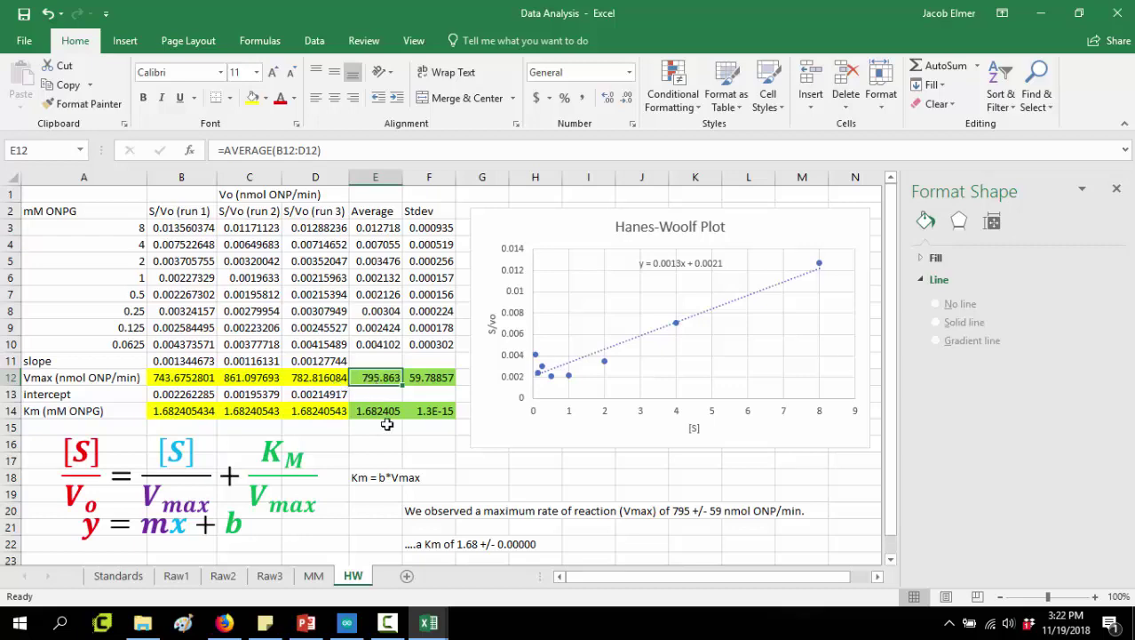
Step: Compare the Michaelis-Menten curve on the MM sheet with the HW results, reading its points around 1 and 4 mM ONPG
{"action": "left_click", "coordinate": [313, 575]}
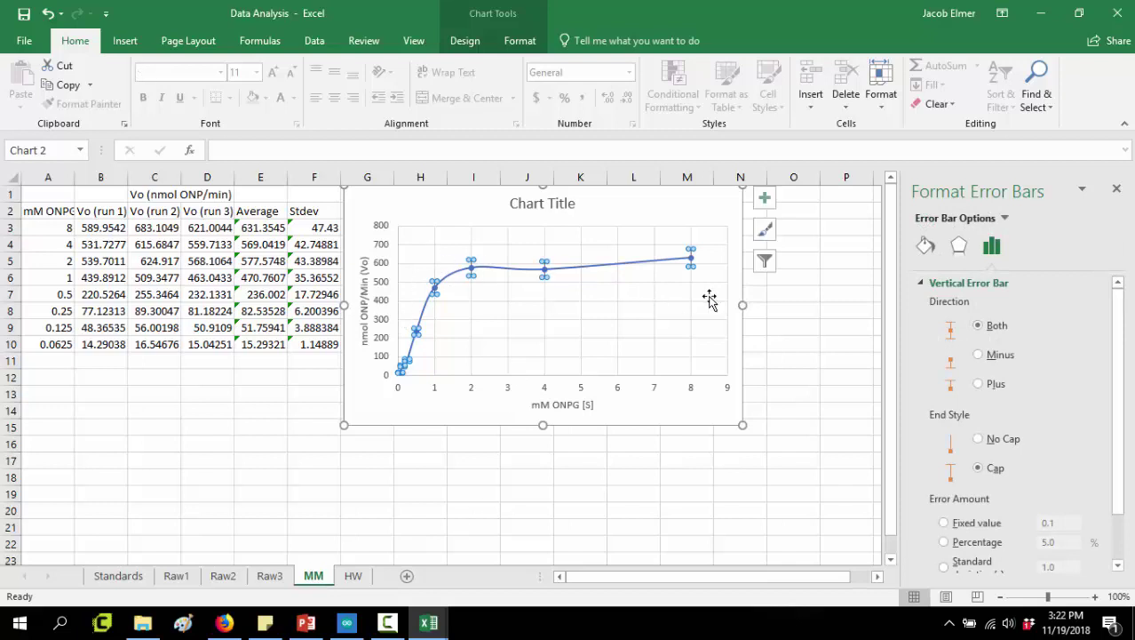
{"action": "mouse_move", "coordinate": [413, 335]}
{"action": "mouse_move", "coordinate": [545, 273]}
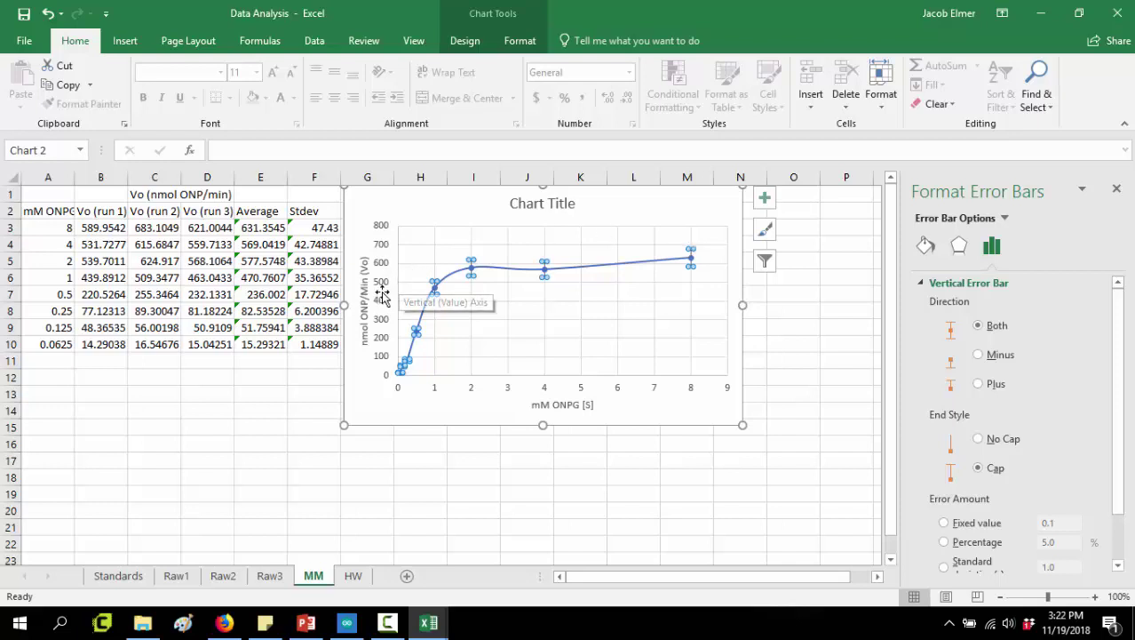
{"action": "left_click", "coordinate": [353, 576]}
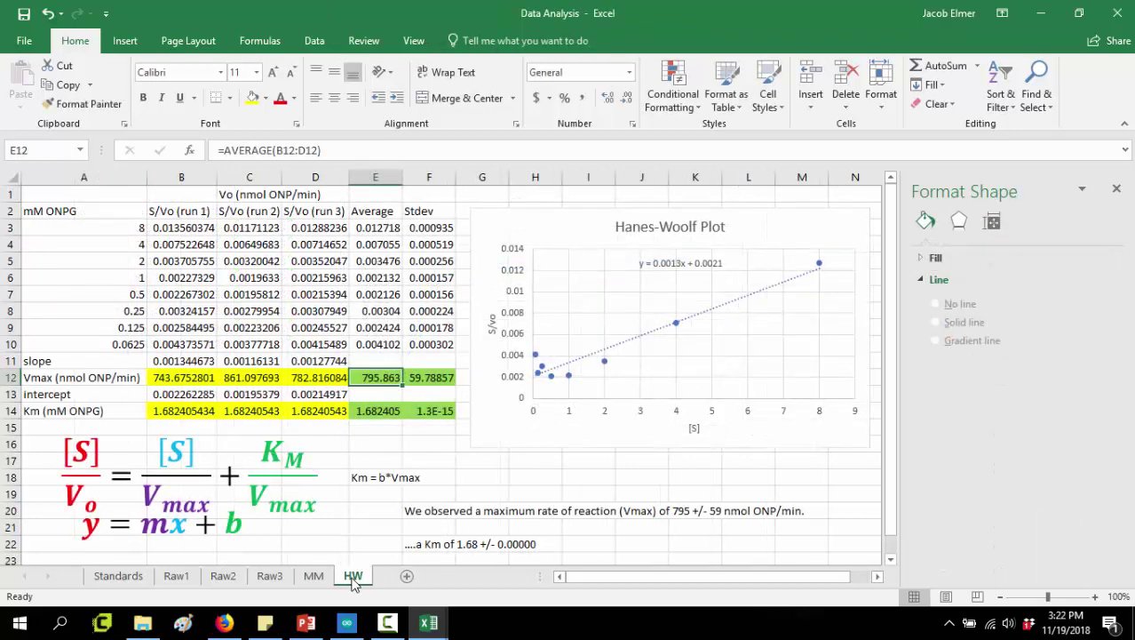
{"action": "left_click", "coordinate": [313, 576]}
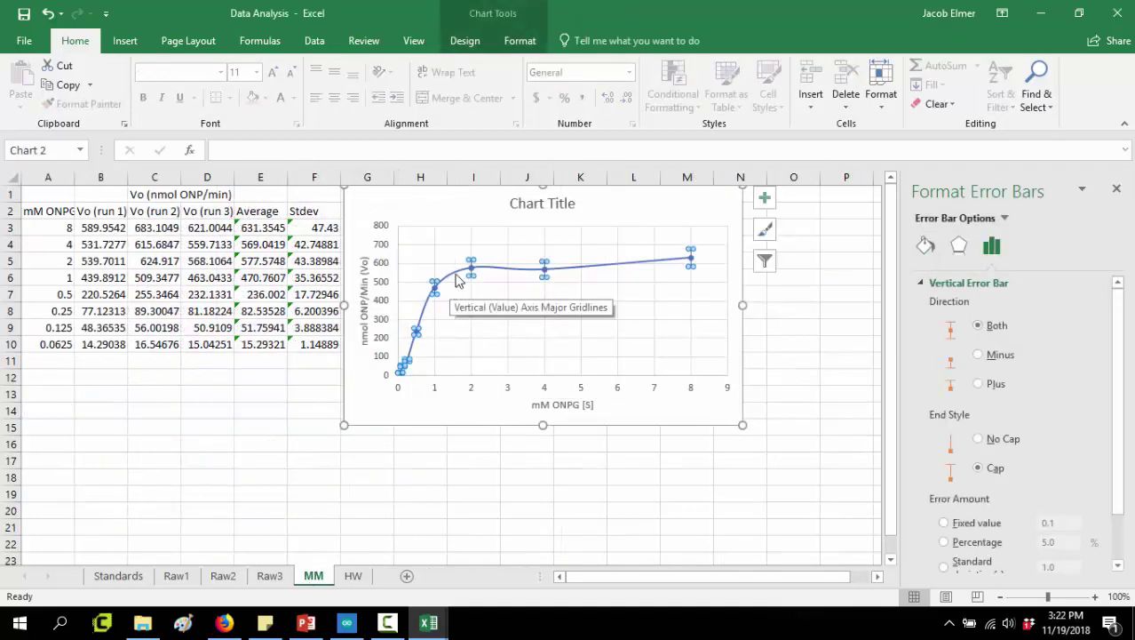
{"action": "mouse_move", "coordinate": [548, 277]}
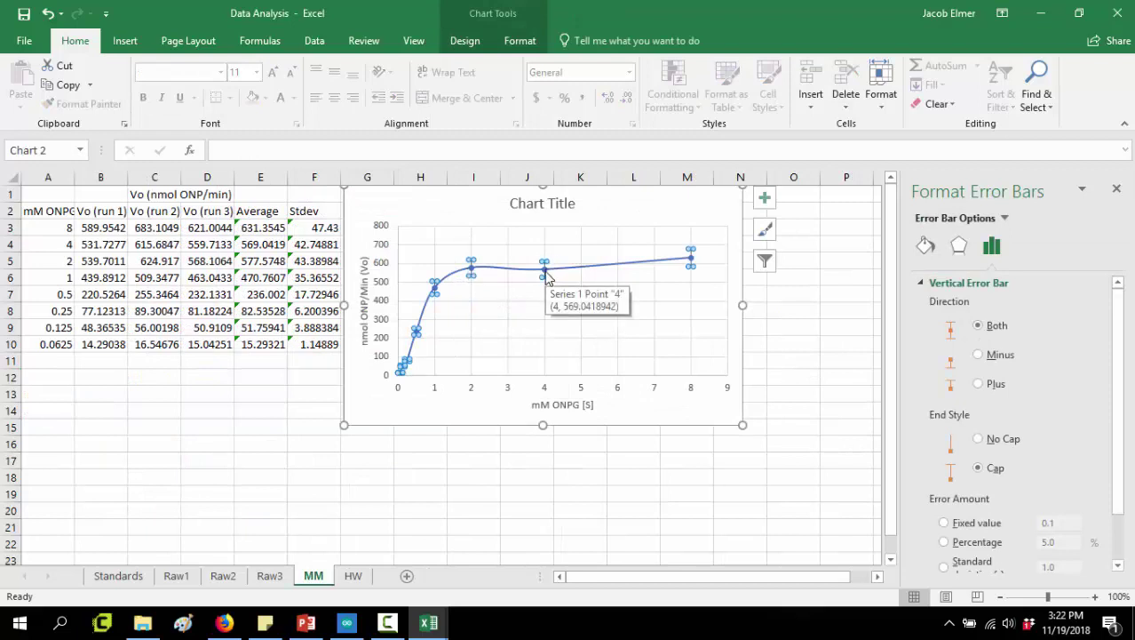
{"action": "mouse_move", "coordinate": [452, 281]}
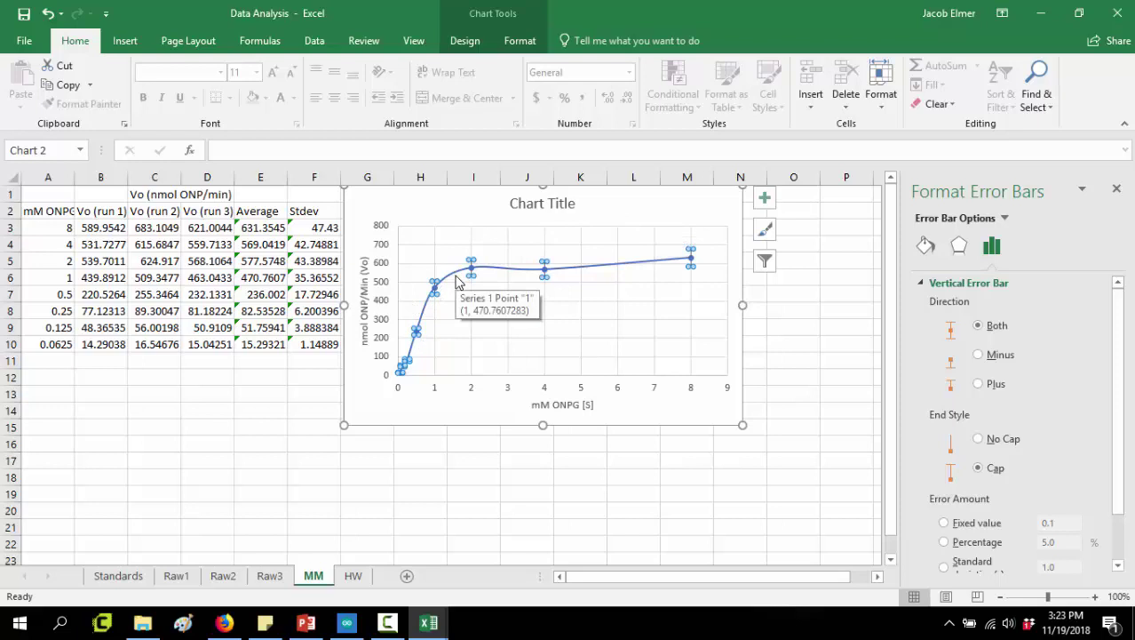
Step: Deselect the Michaelis-Menten chart and return to an empty cell below the results on the HW sheet
{"action": "left_click", "coordinate": [163, 468]}
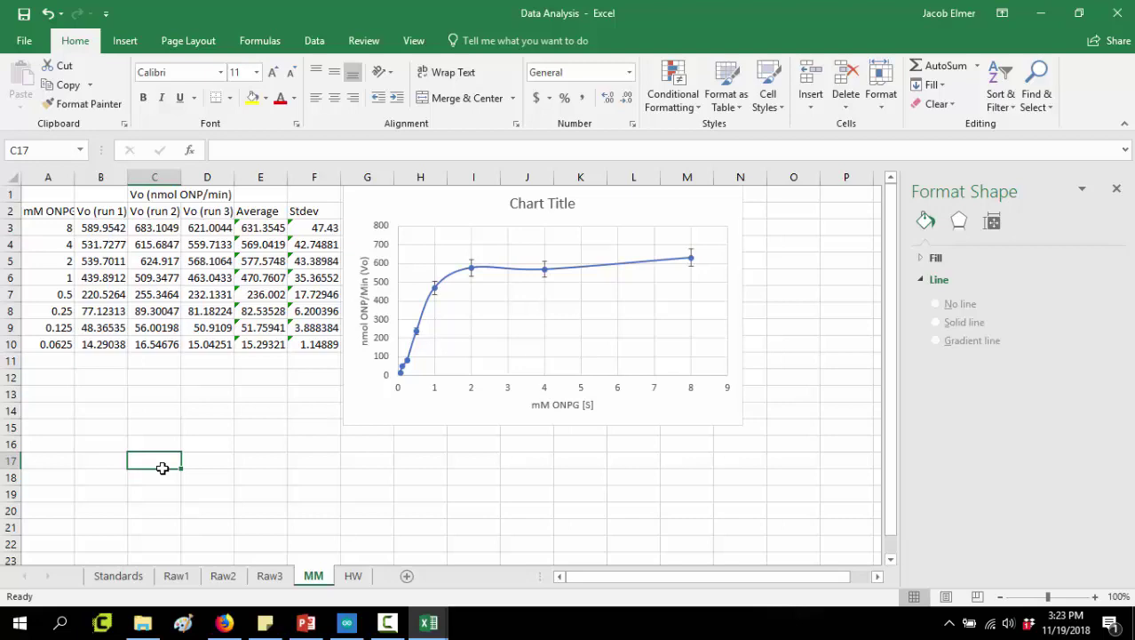
{"action": "left_click", "coordinate": [359, 578]}
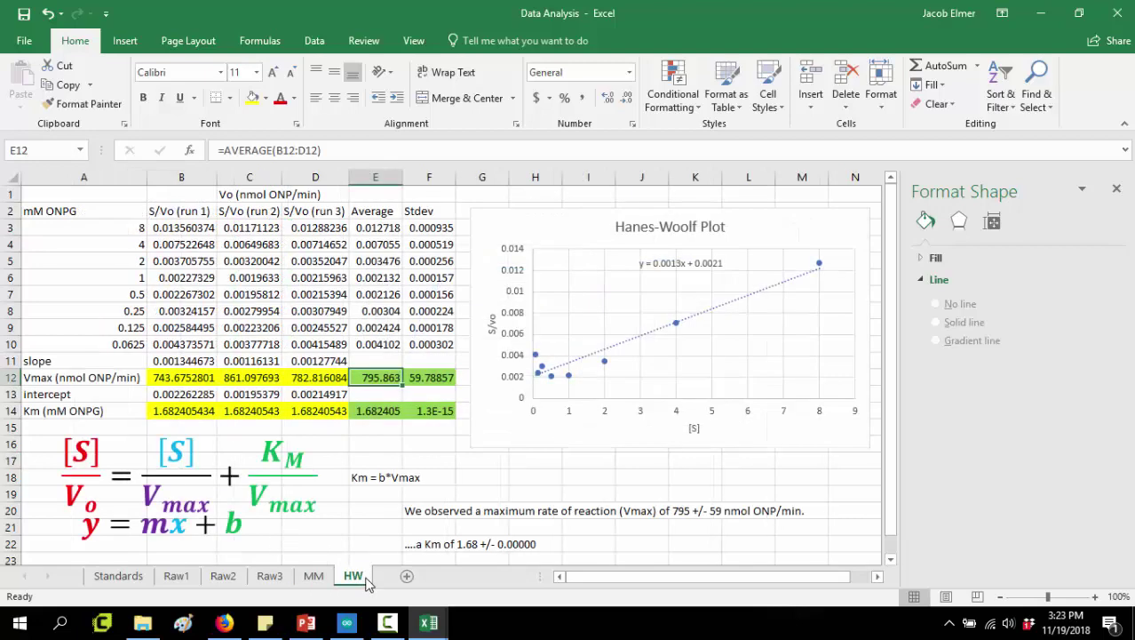
{"action": "left_click", "coordinate": [403, 498]}
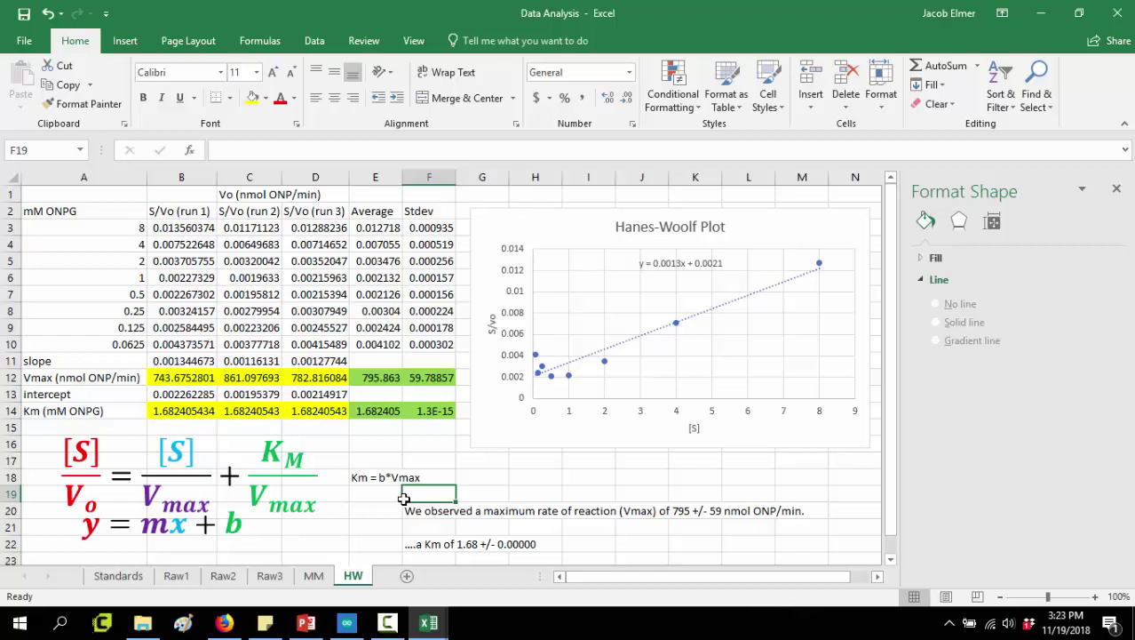